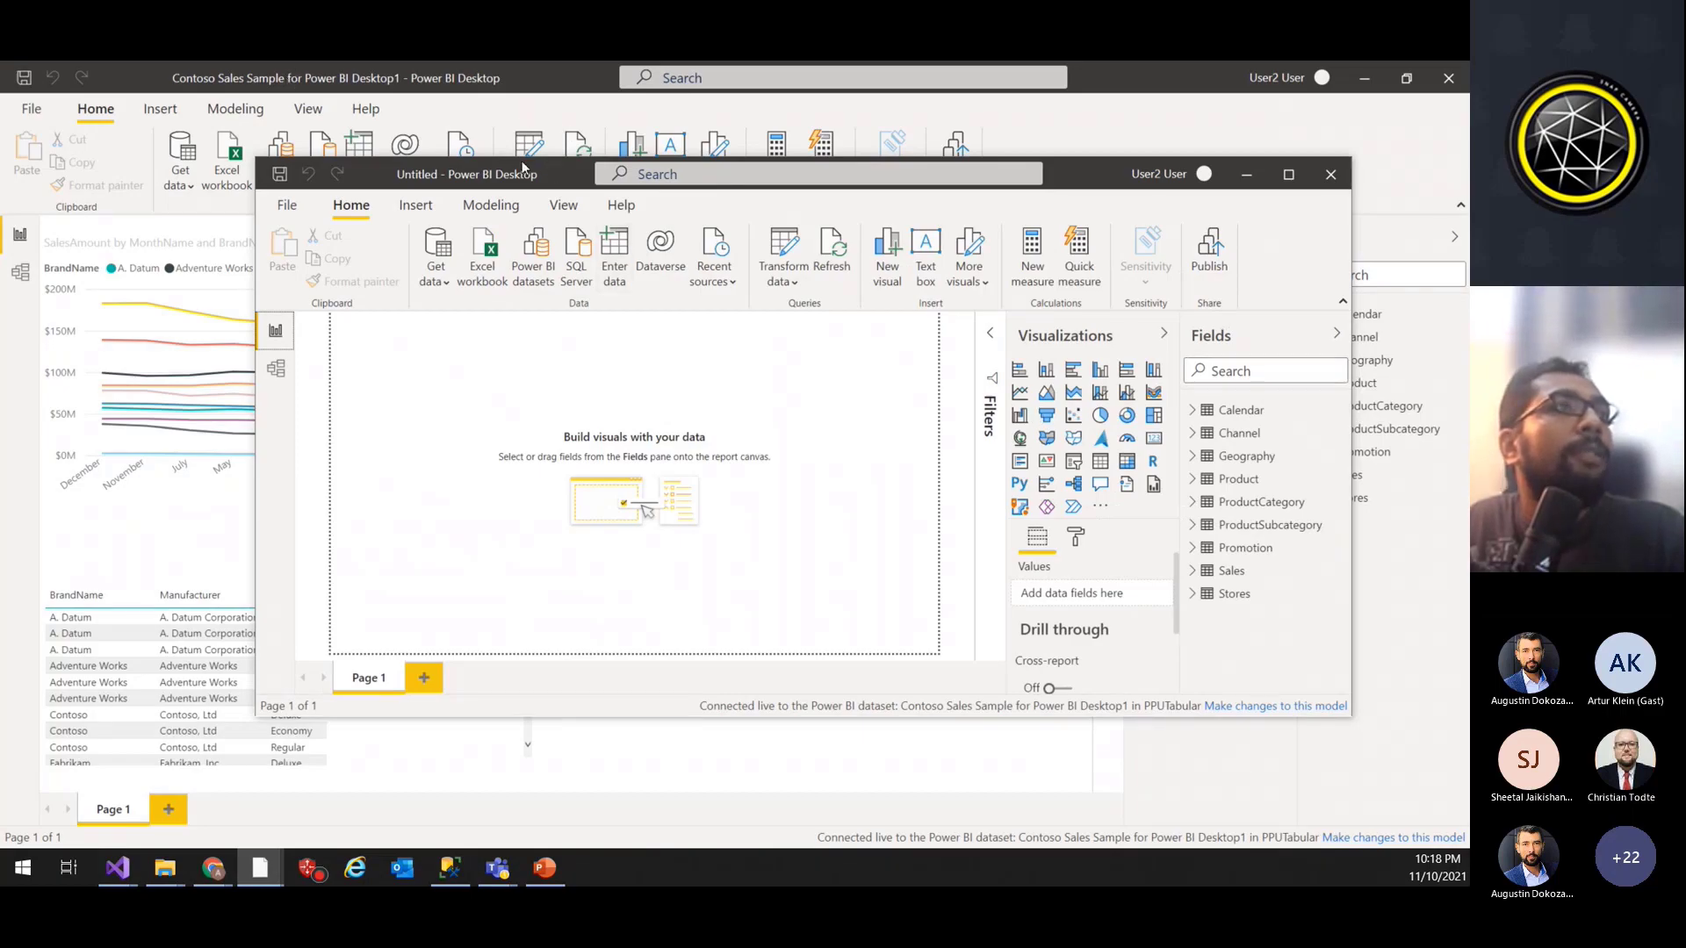
pyautogui.moveTo(548, 181); pyautogui.dragTo(535, 230)
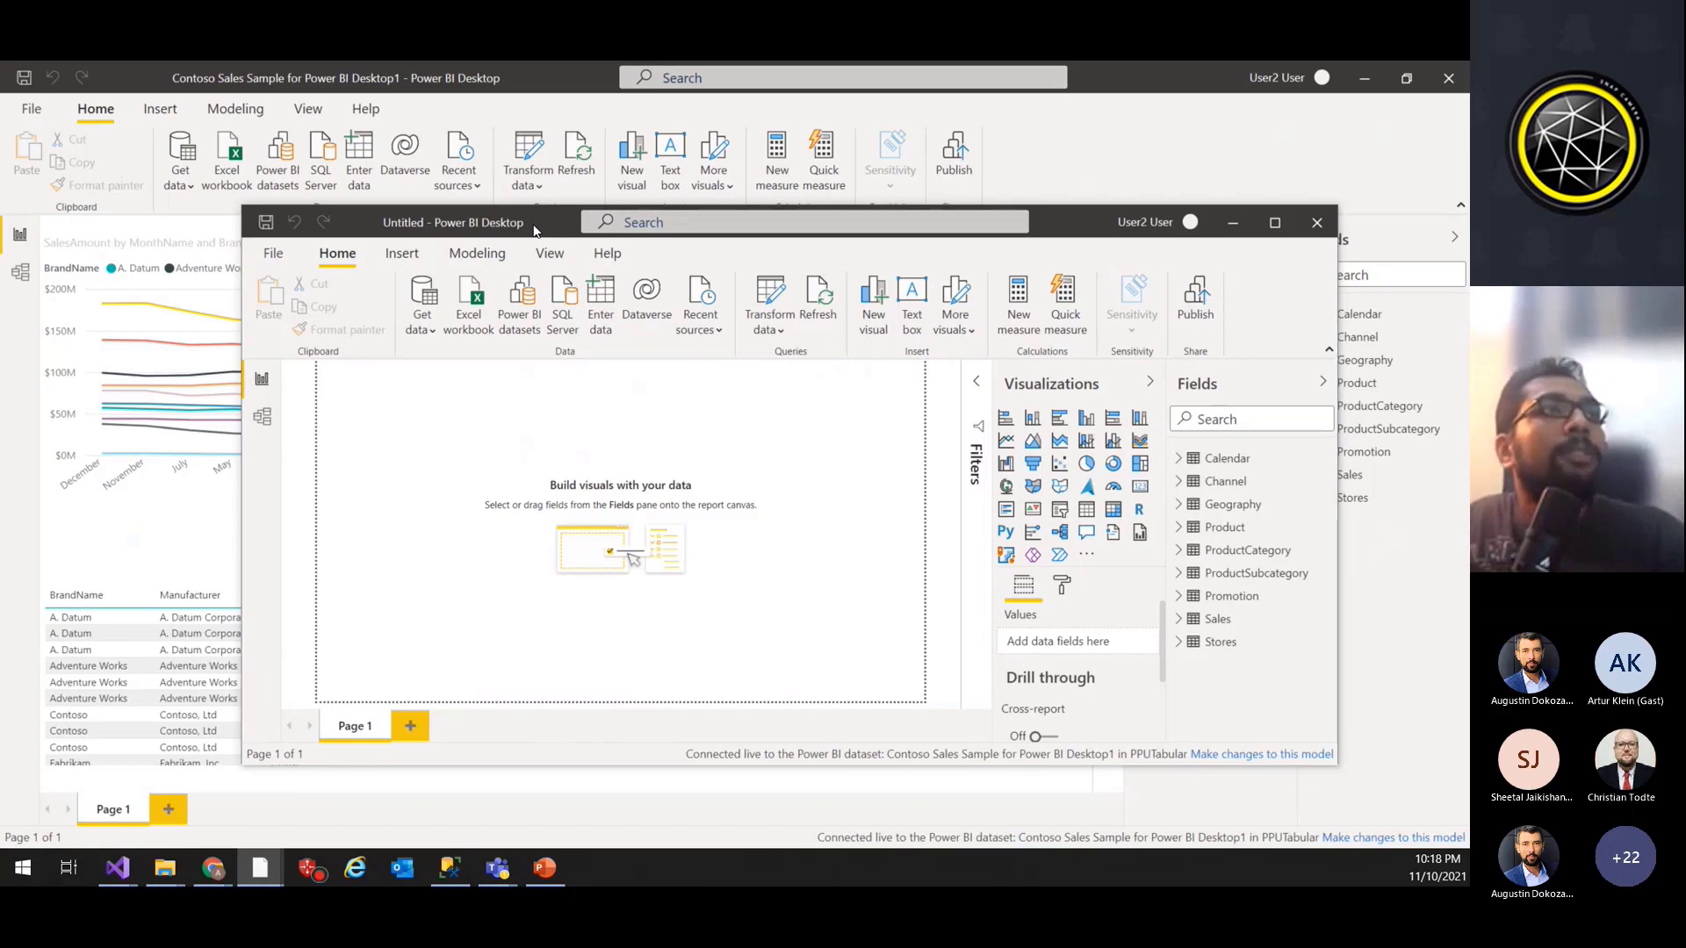
pyautogui.moveTo(534, 230); pyautogui.dragTo(510, 221)
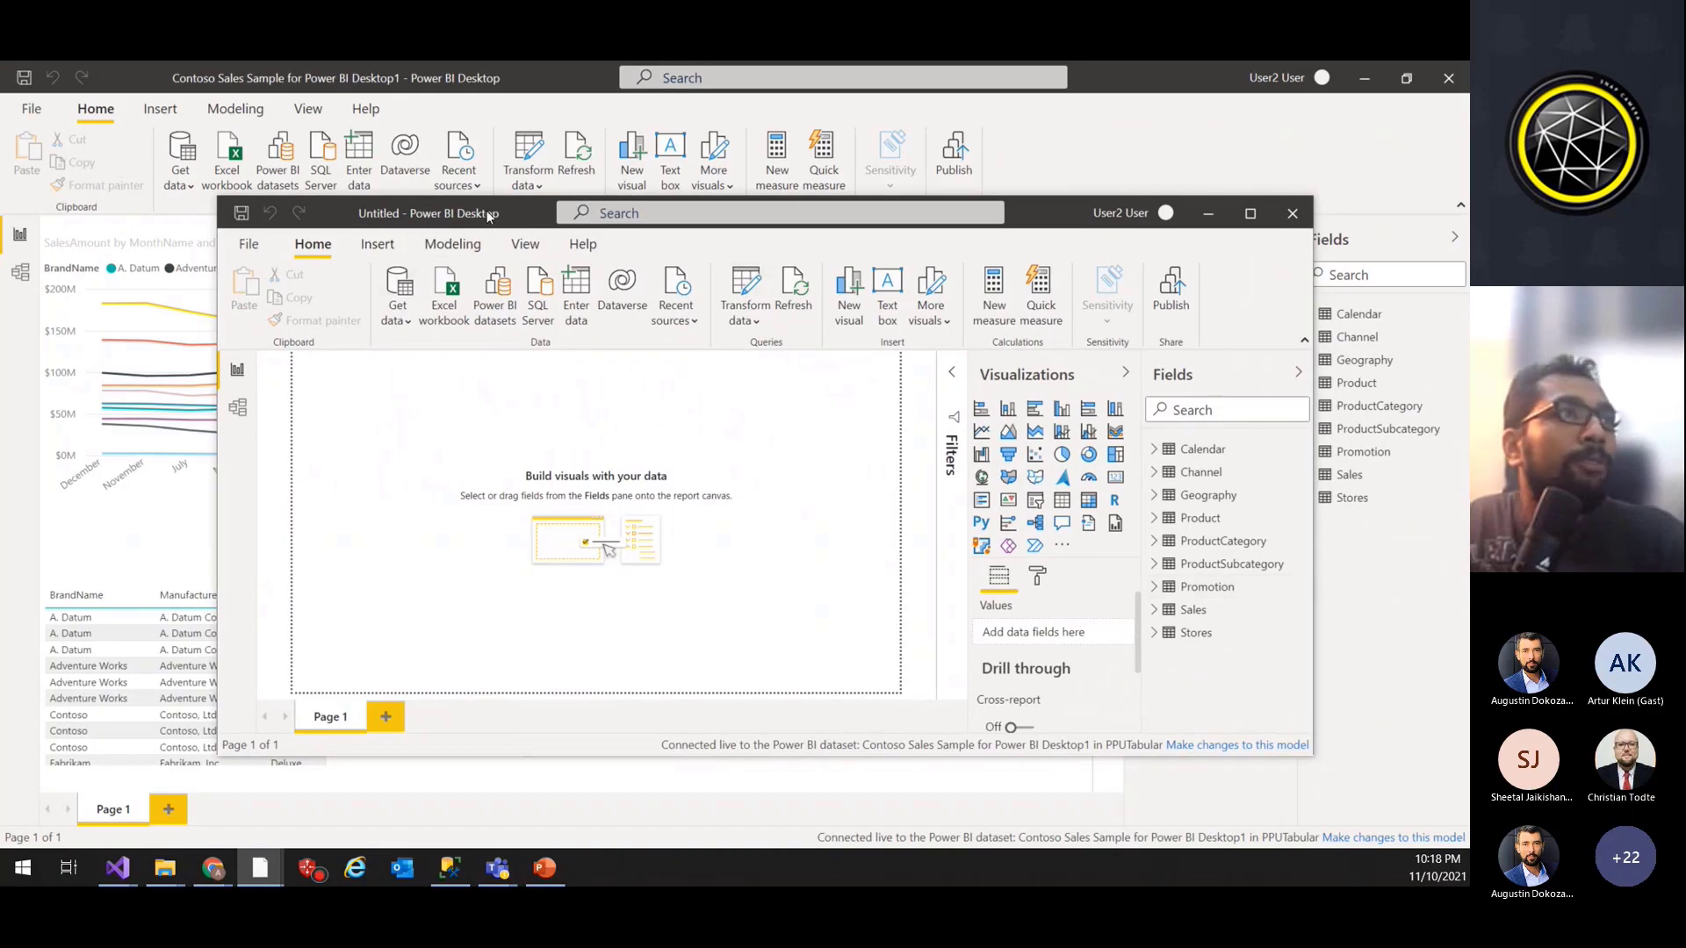
pyautogui.moveTo(487, 209); pyautogui.dragTo(456, 193)
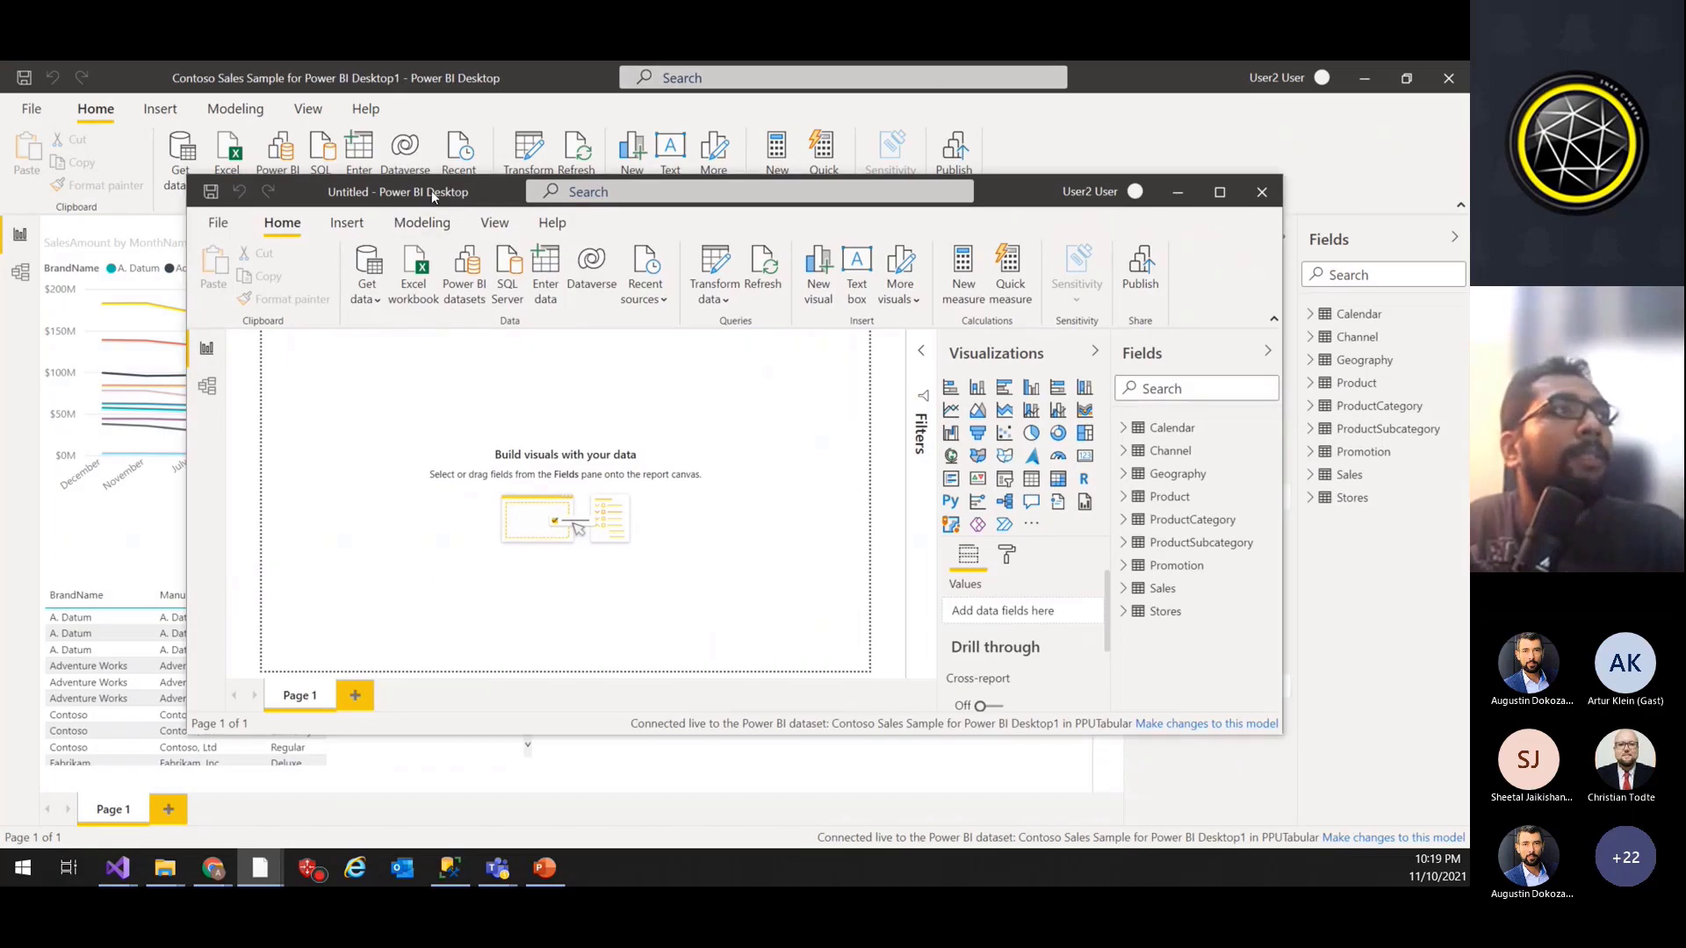
pyautogui.moveTo(460, 182); pyautogui.dragTo(437, 187)
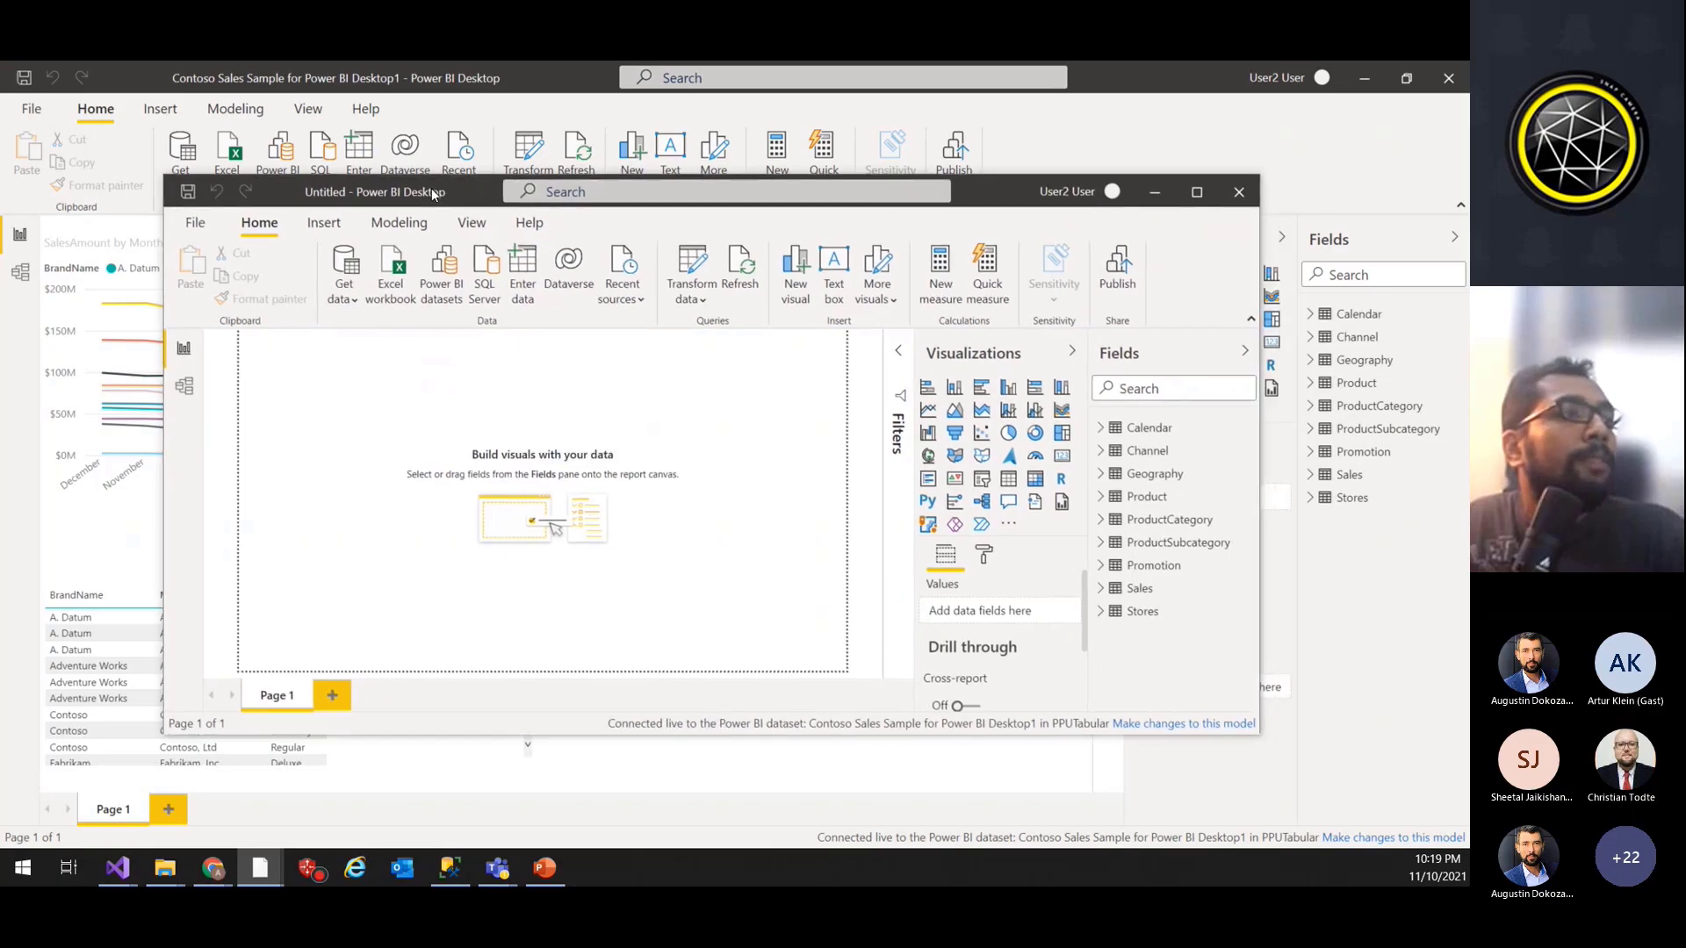
# Step: Switch to PowerPoint to view the live dataset connection slide, and minimize the presentation and the untitled report window
pyautogui.click(553, 874)
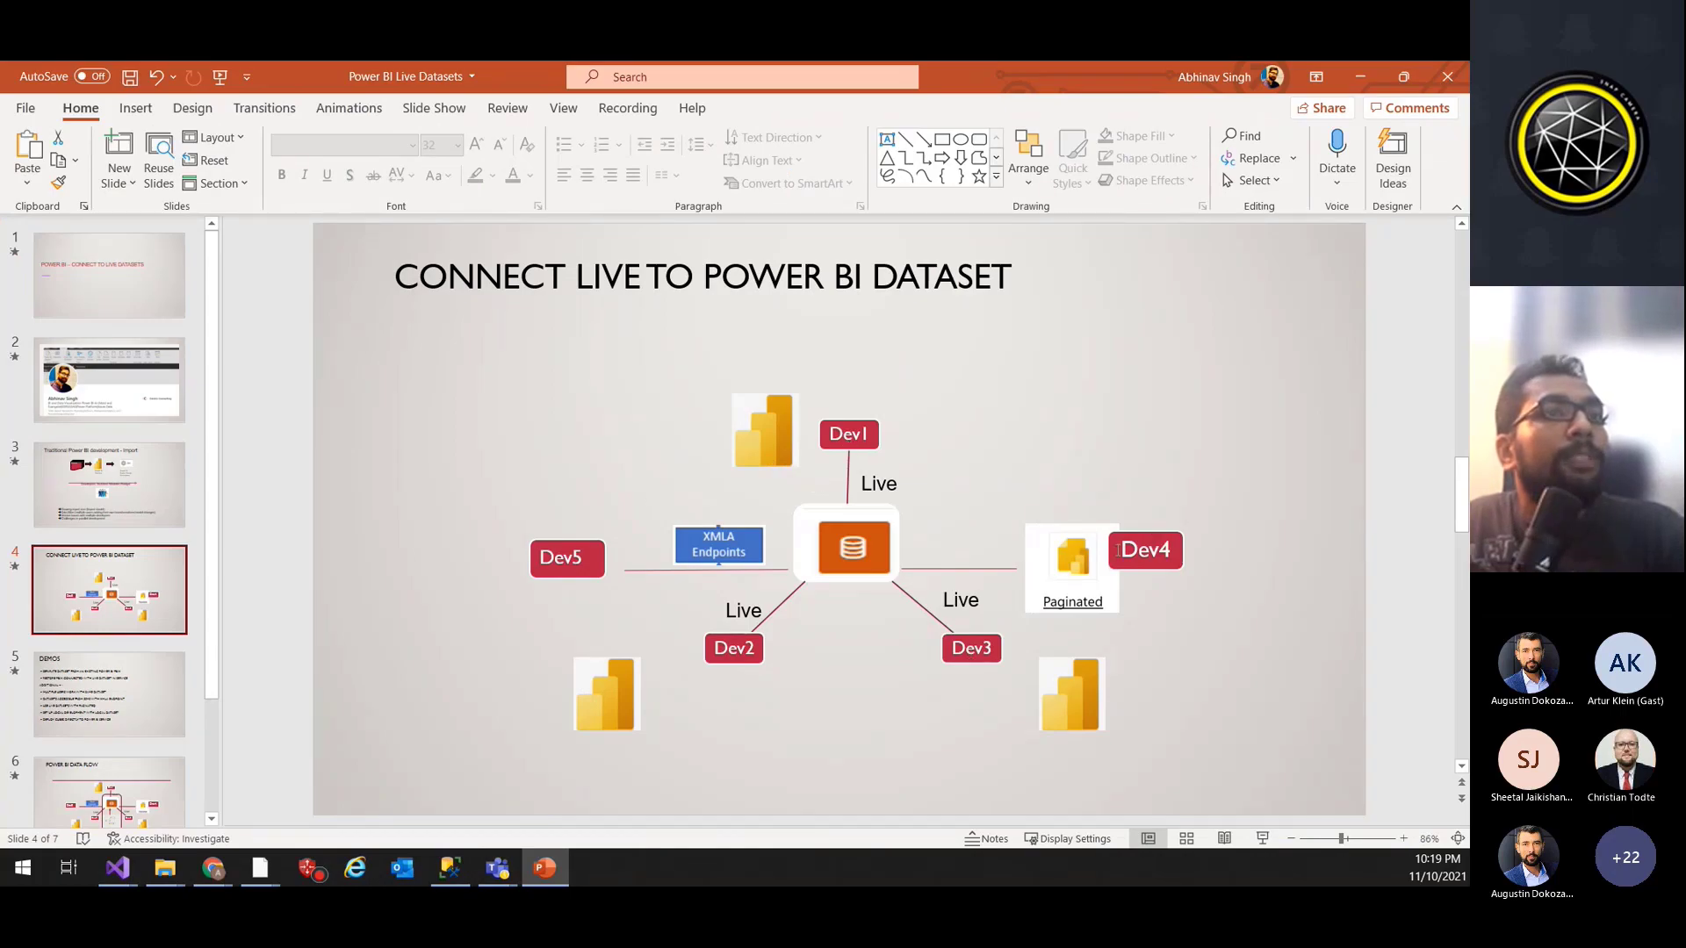
pyautogui.click(1363, 77)
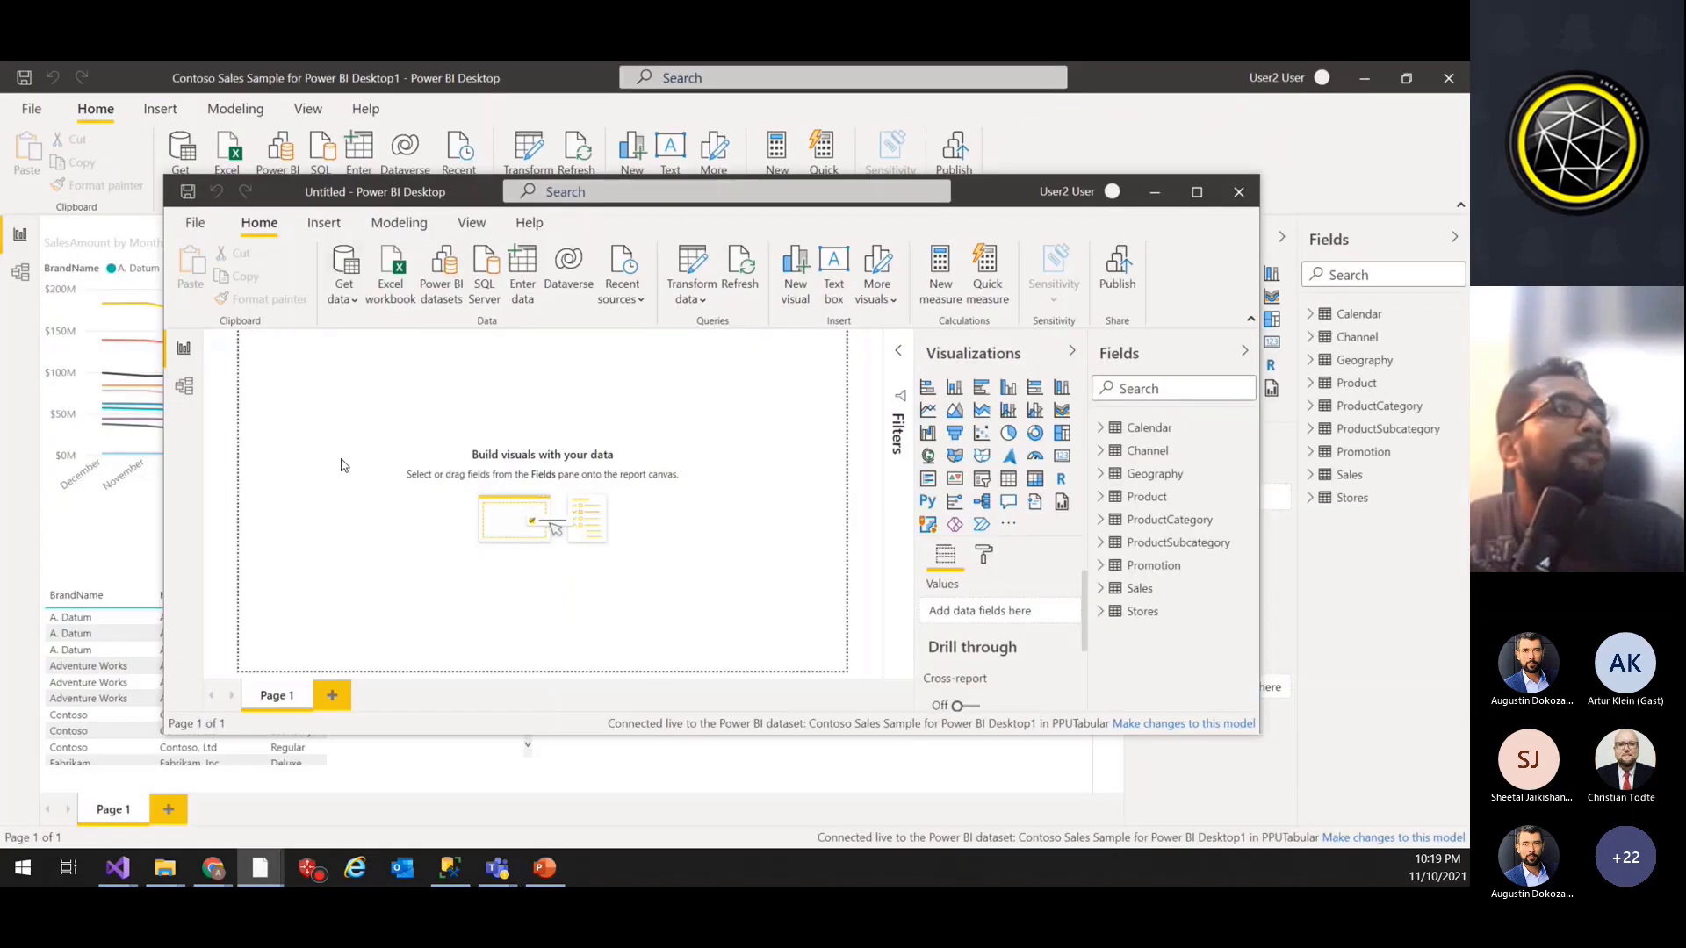
pyautogui.click(1155, 193)
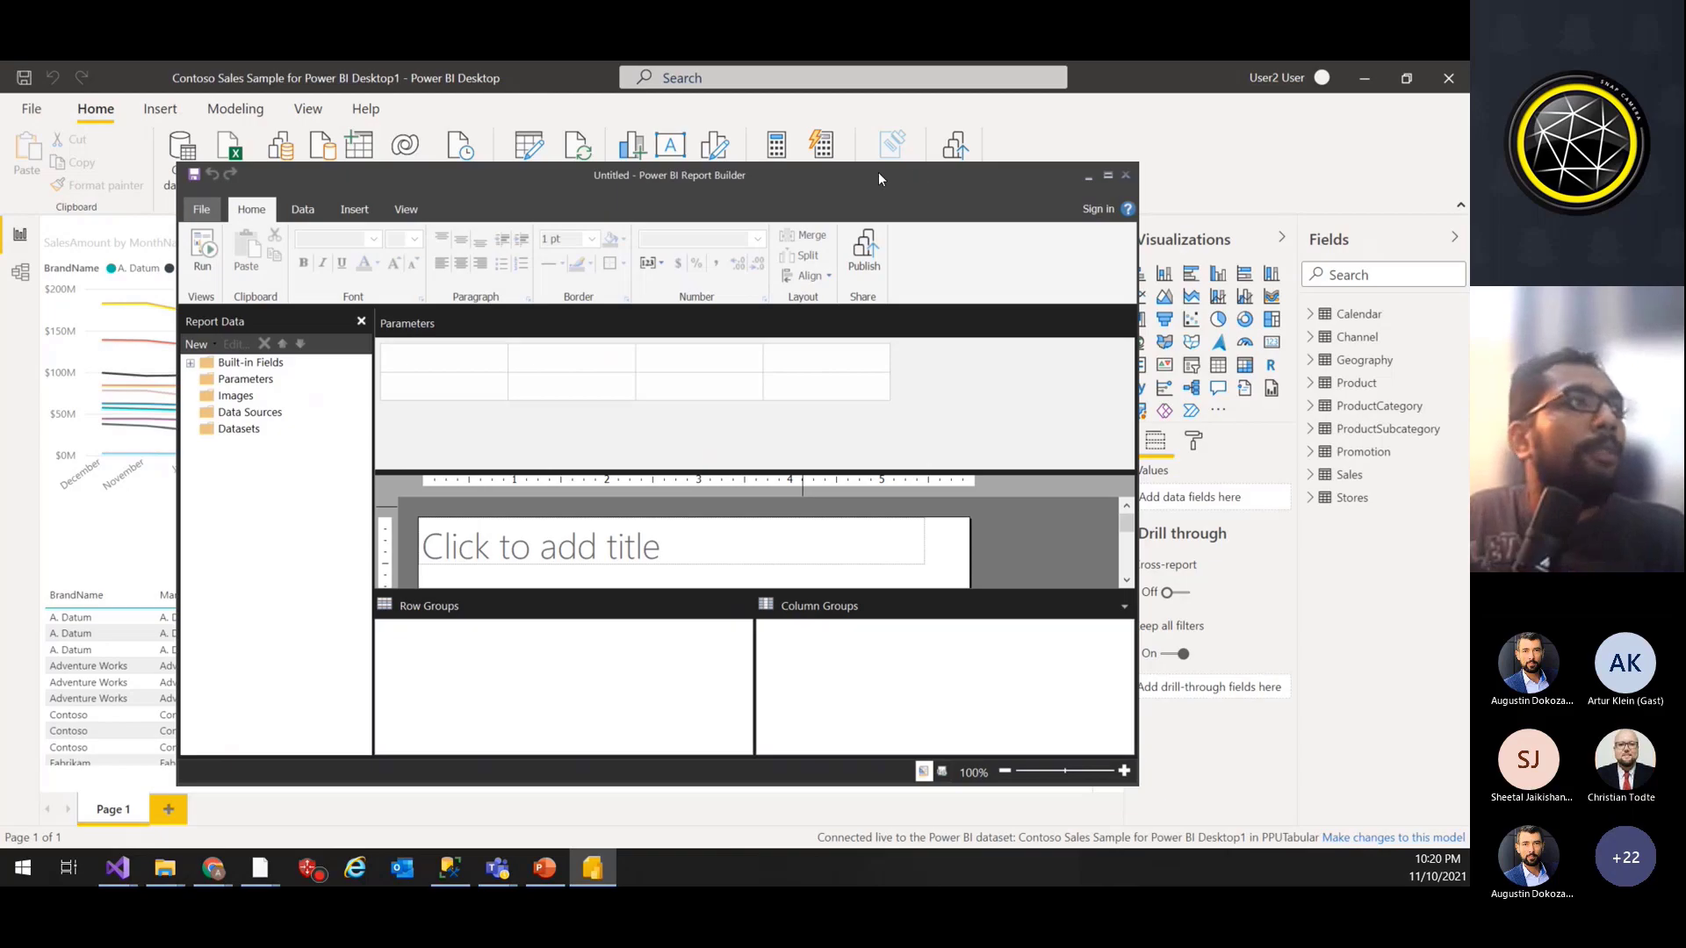
# Step: Reposition the Power BI Report Builder window and shrink the Parameters pane to give the report canvas more room
pyautogui.moveTo(878, 172); pyautogui.dragTo(982, 157)
pyautogui.click(407, 195)
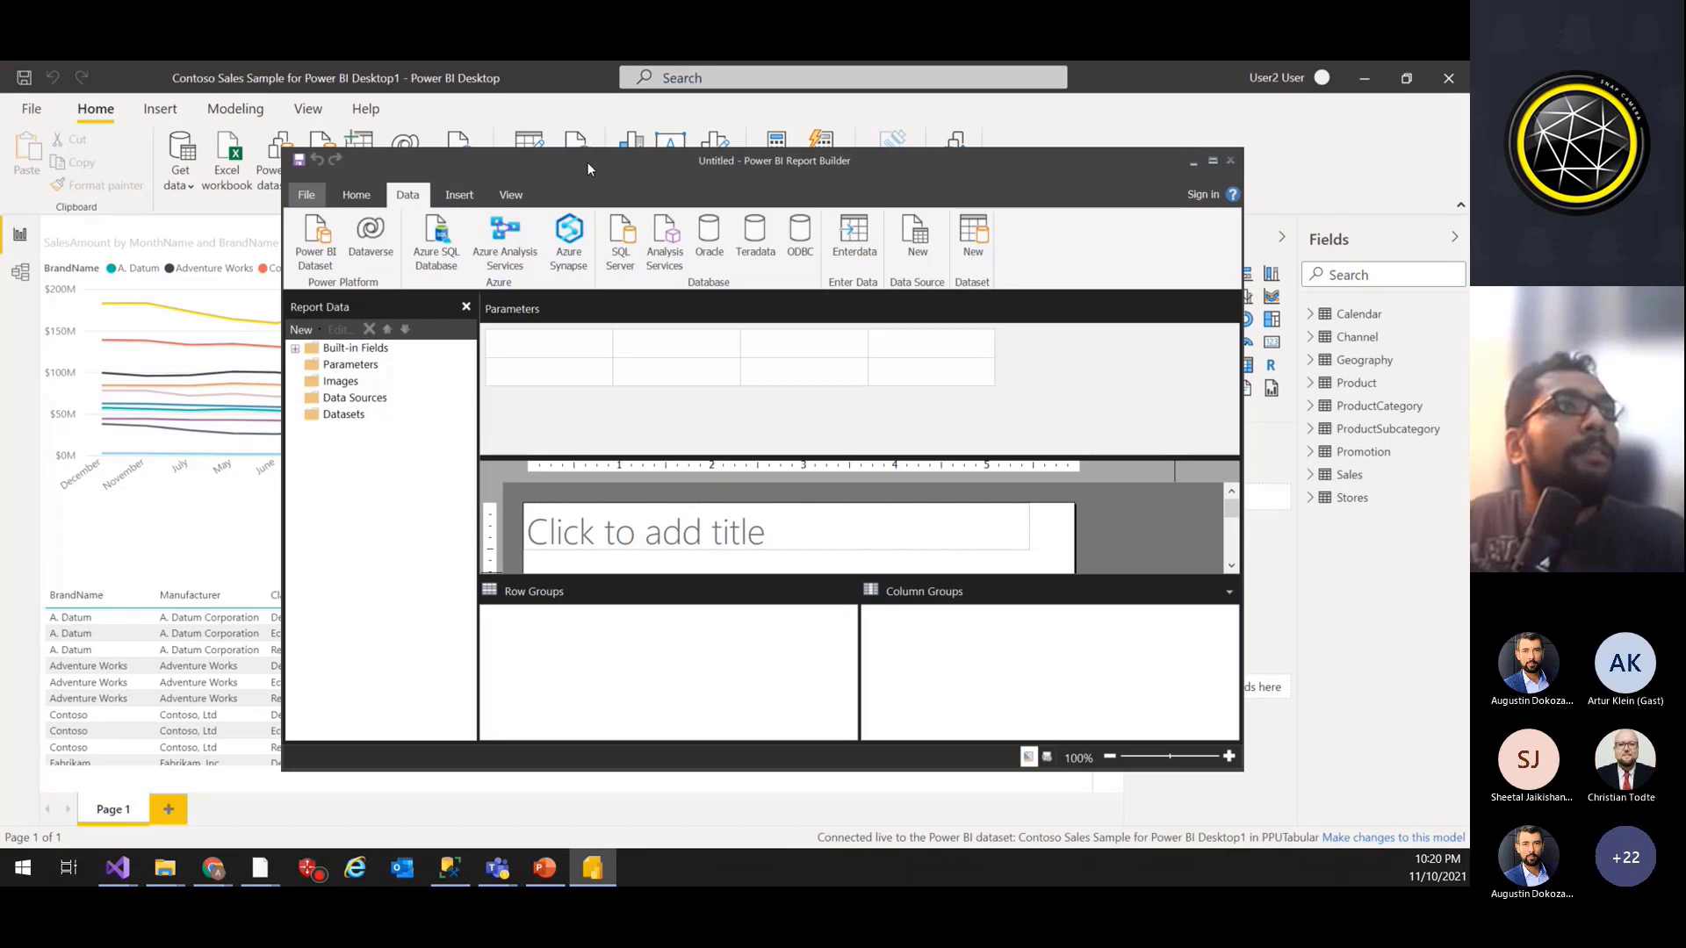
pyautogui.moveTo(588, 162); pyautogui.dragTo(489, 153)
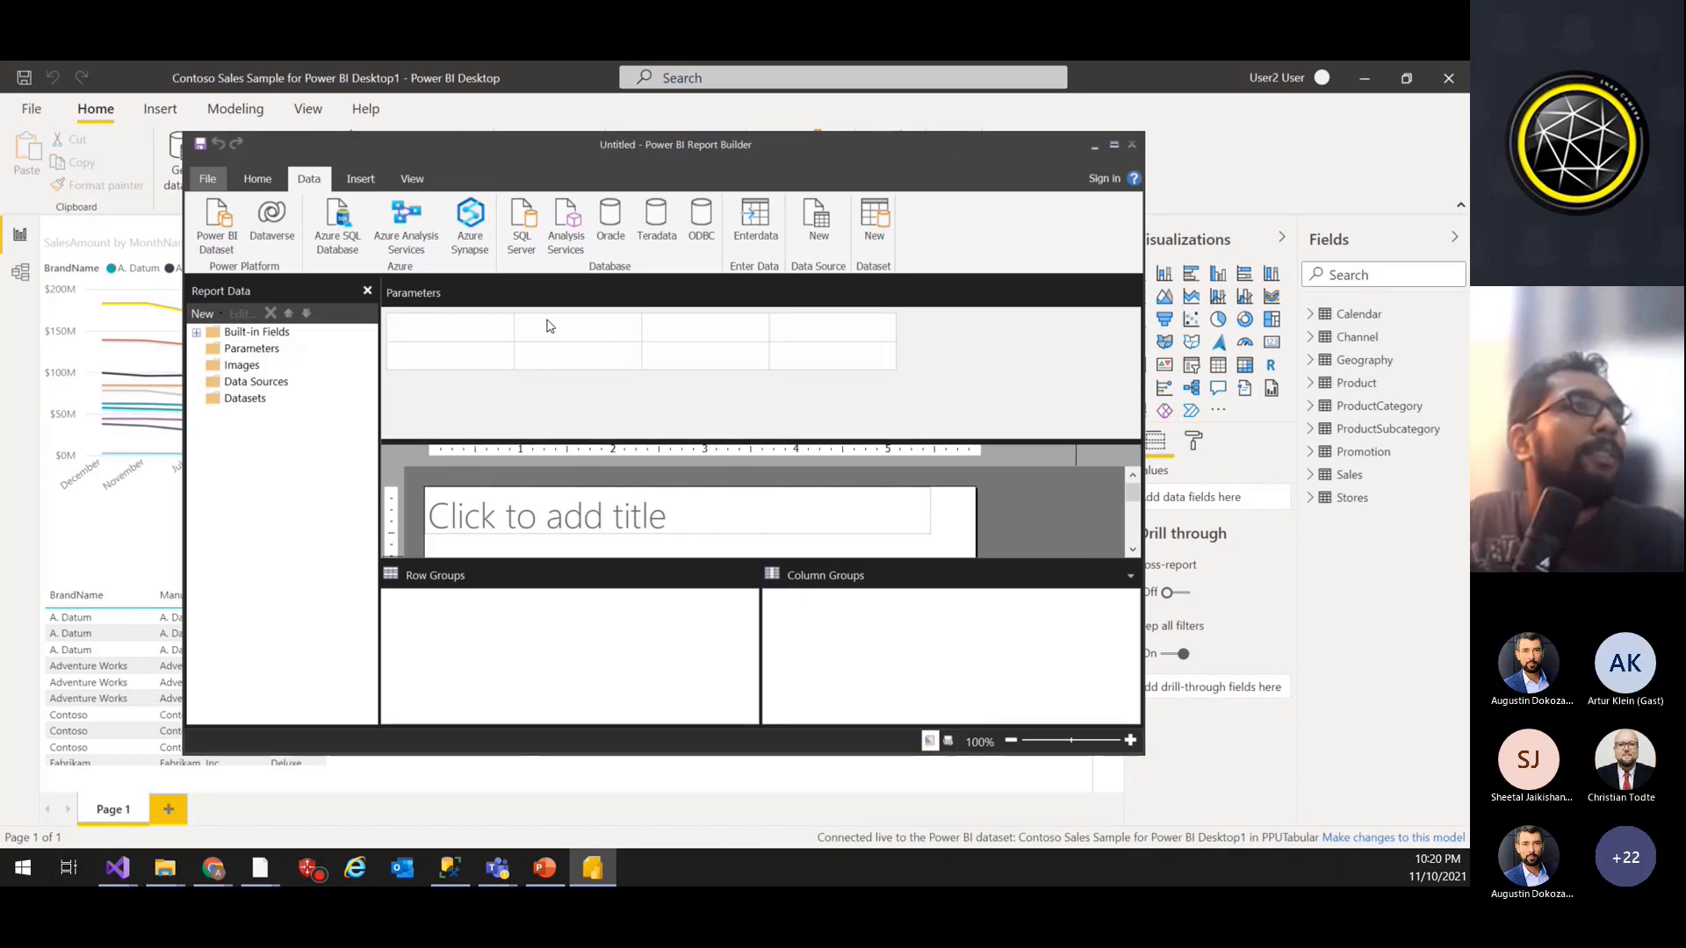
pyautogui.moveTo(649, 440); pyautogui.dragTo(647, 401)
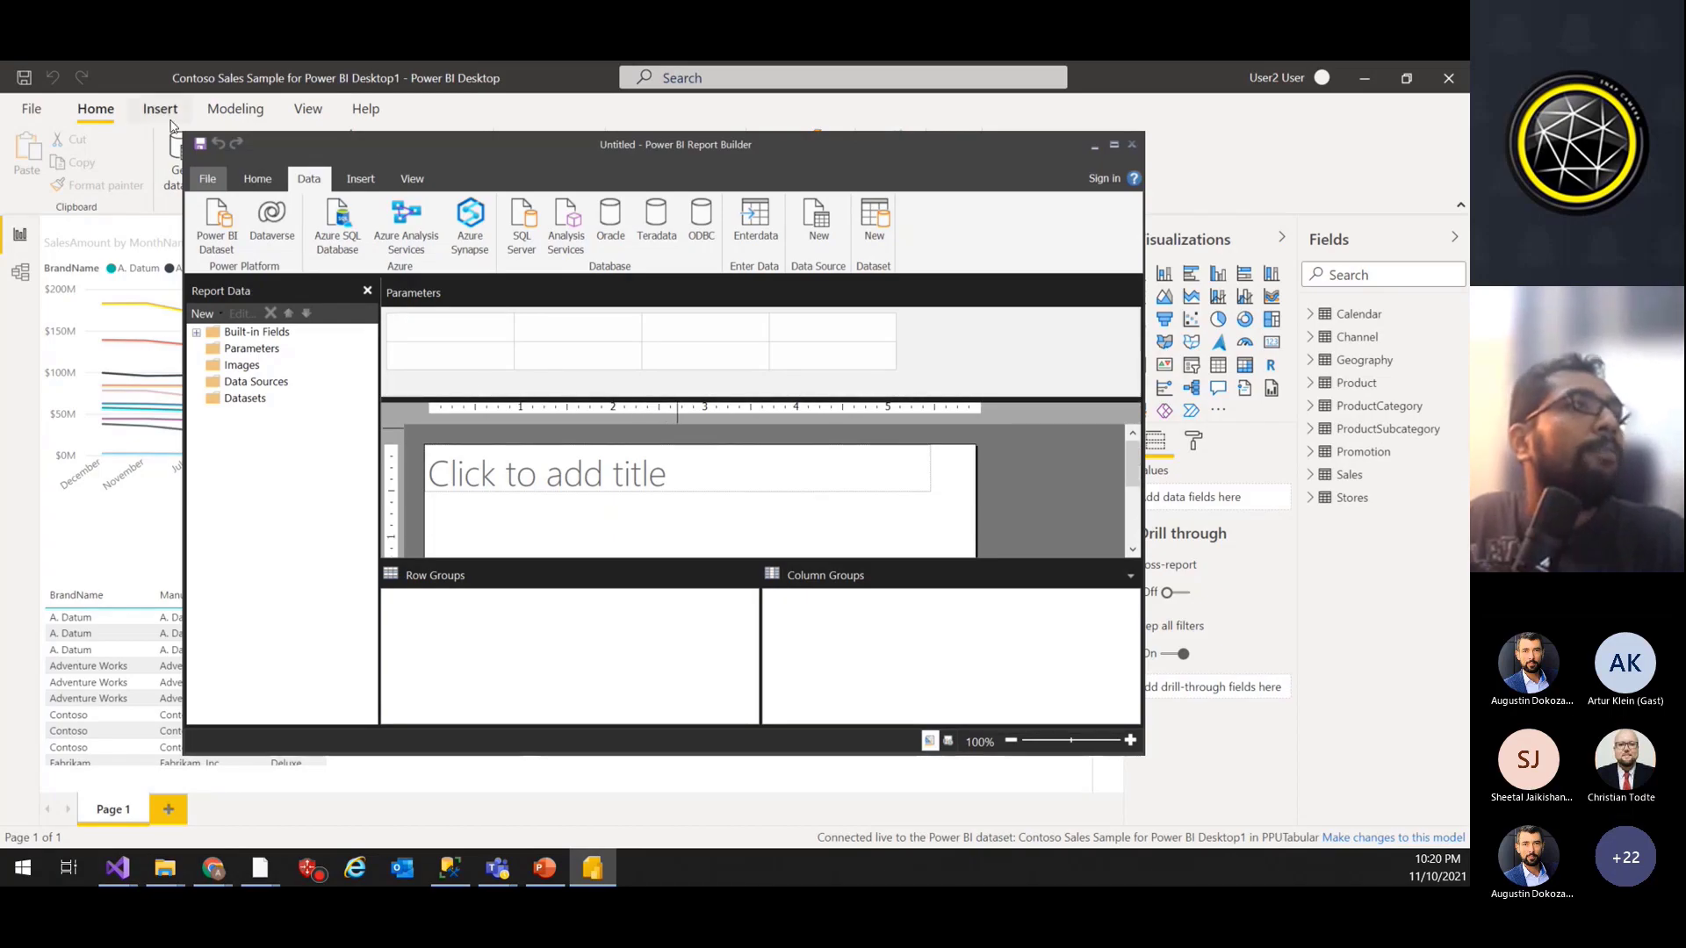
pyautogui.click(249, 180)
pyautogui.click(309, 180)
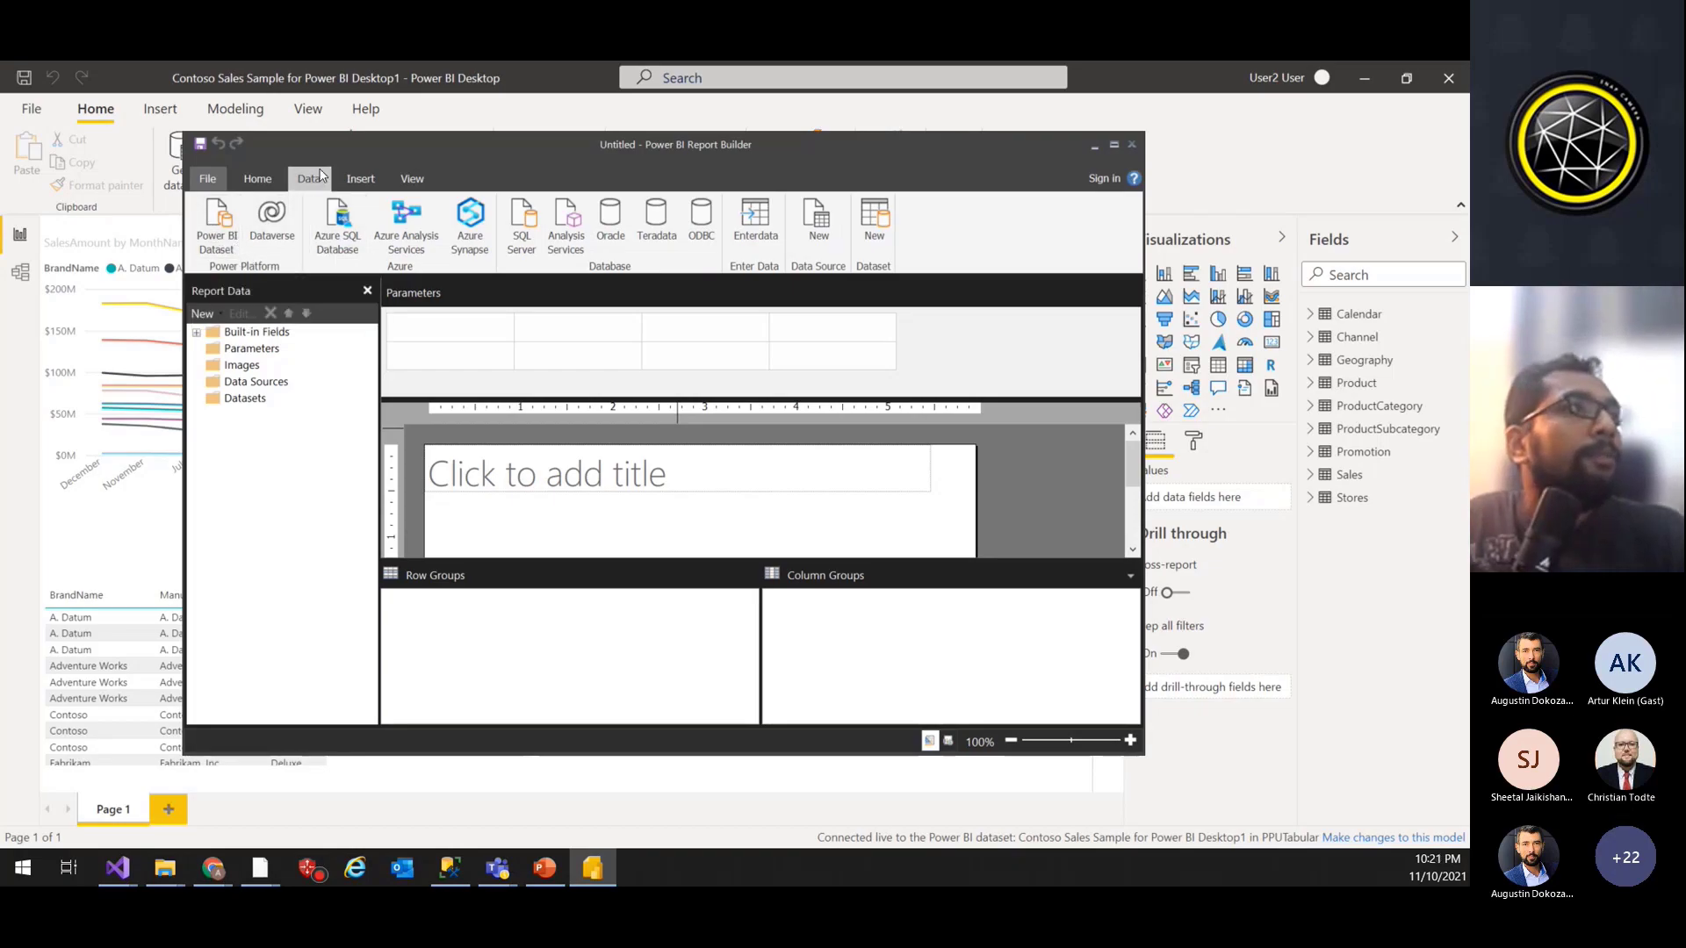
pyautogui.click(259, 180)
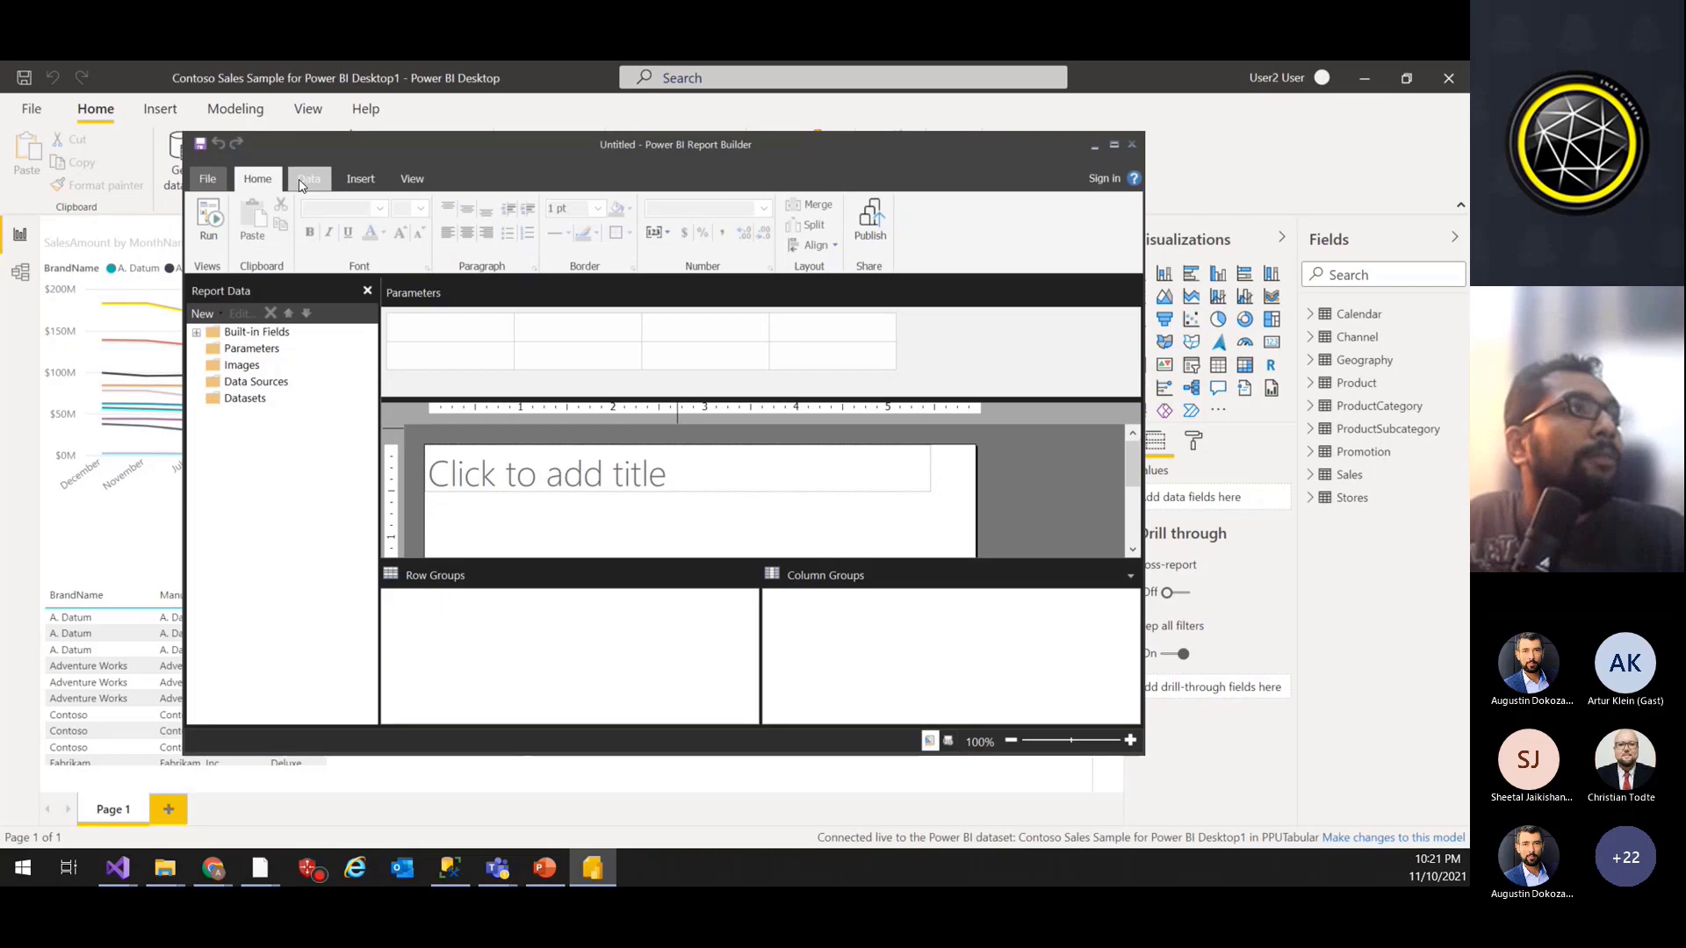
# Step: Connect the paginated report to the Contoso Sales Sample for Power BI Desktop1 dataset in the PPUTabular workspace
pyautogui.click(309, 178)
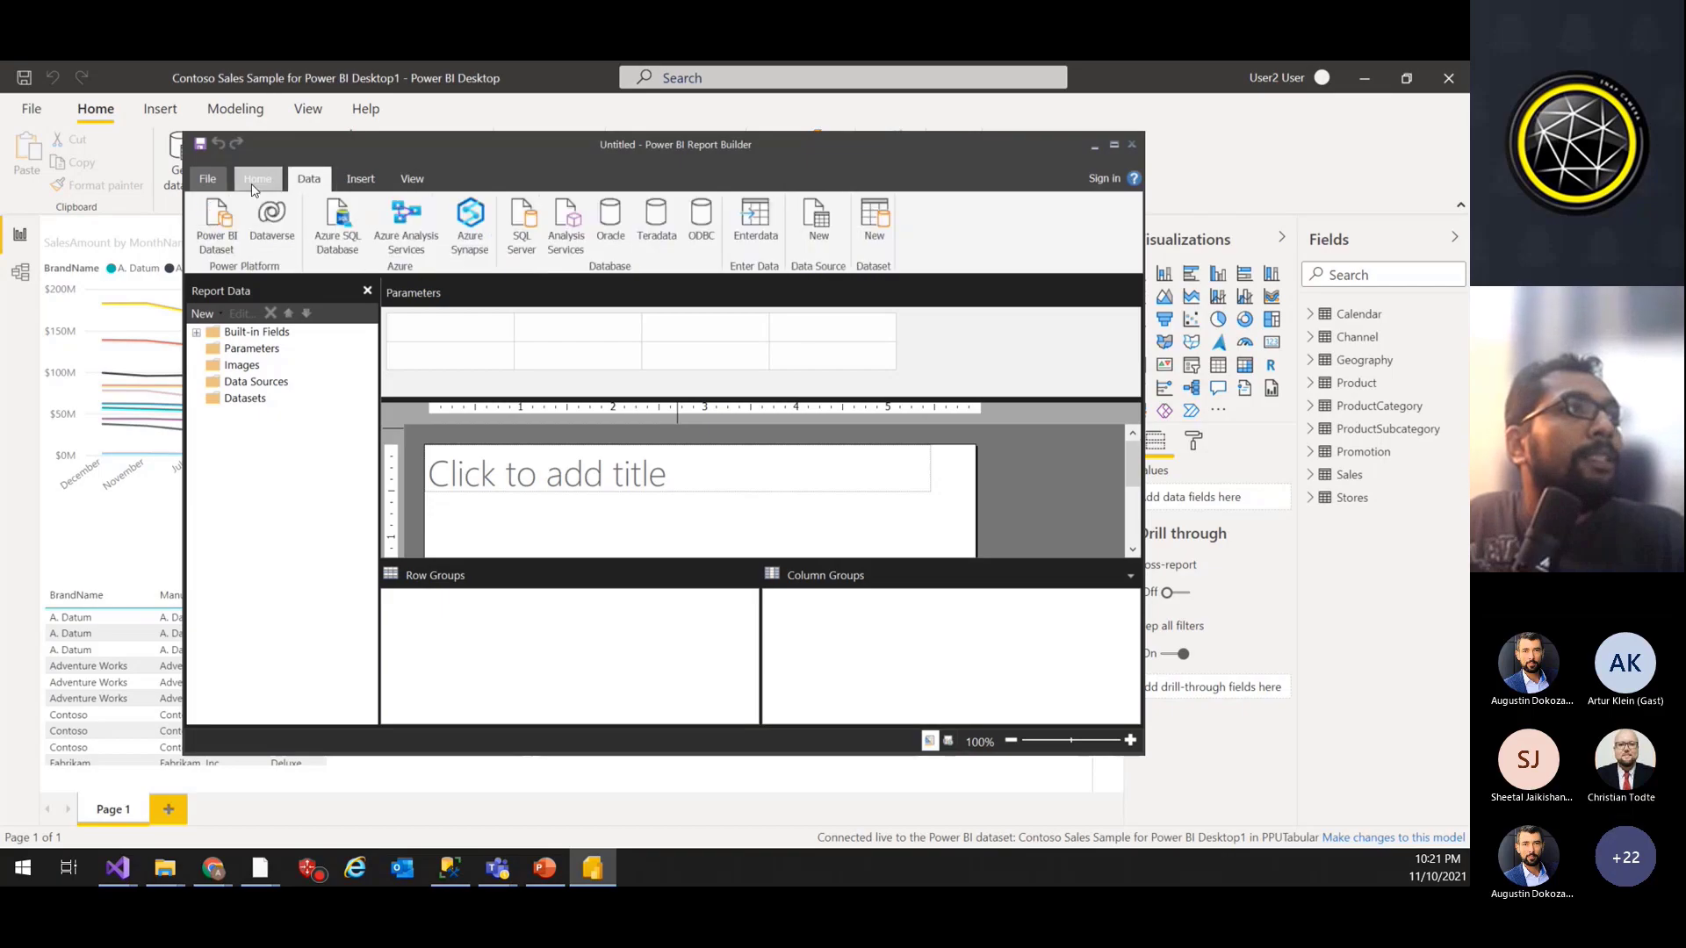
pyautogui.click(216, 238)
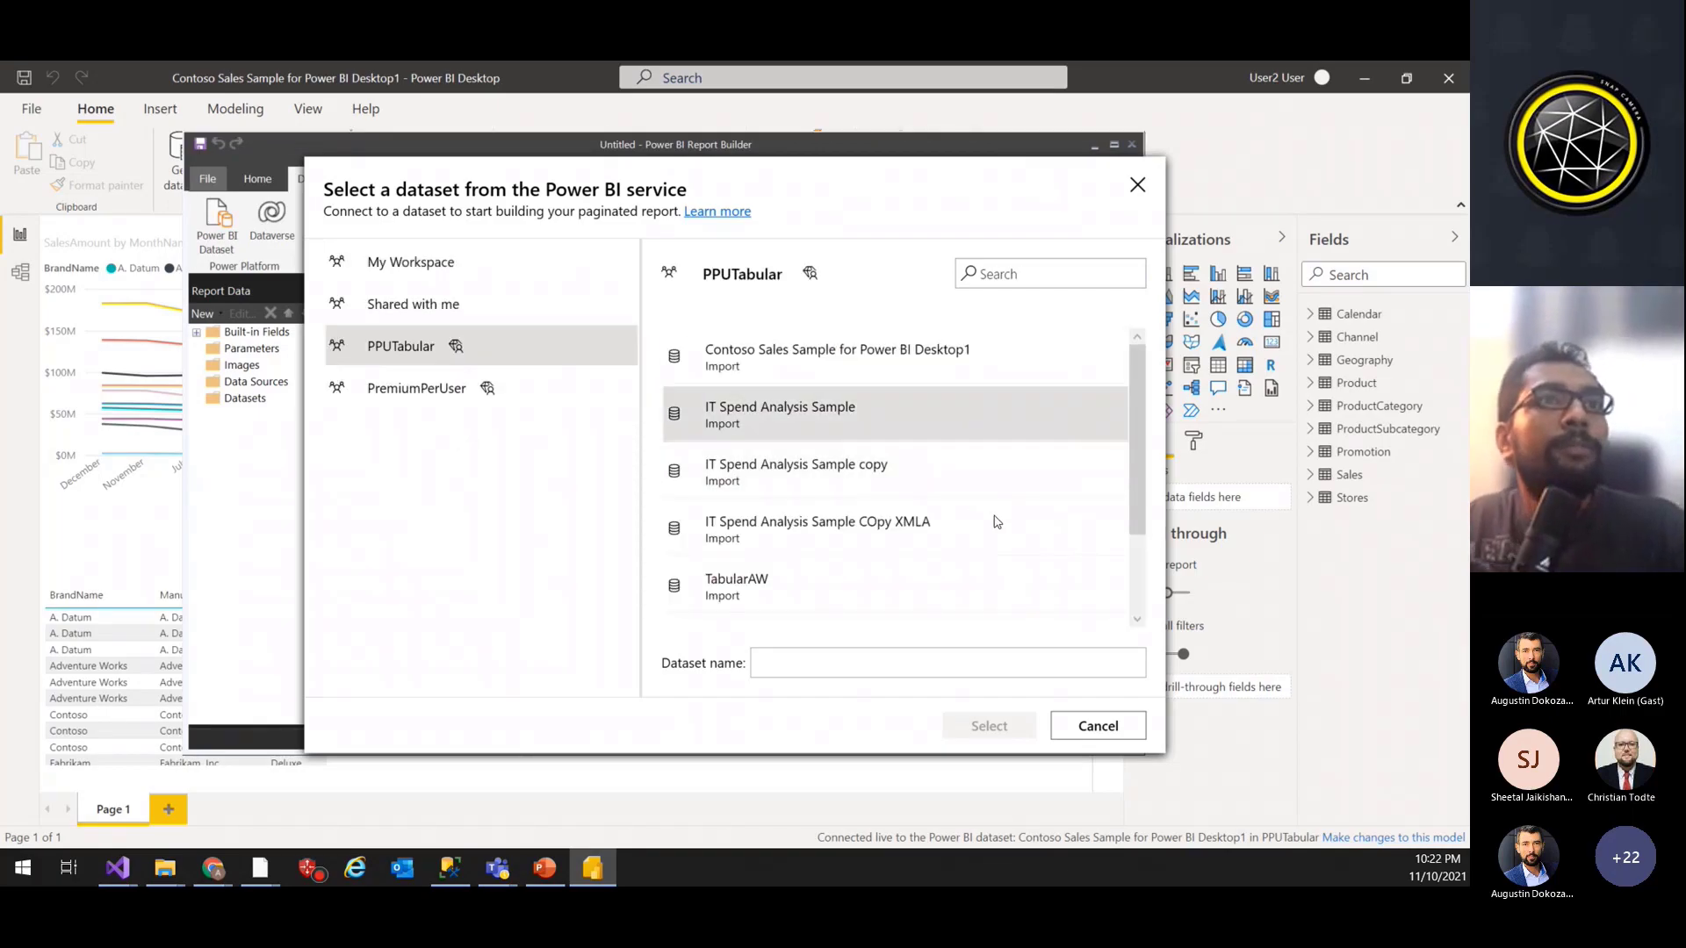
pyautogui.scroll(-2, 1001, 540)
pyautogui.scroll(2, 887, 465)
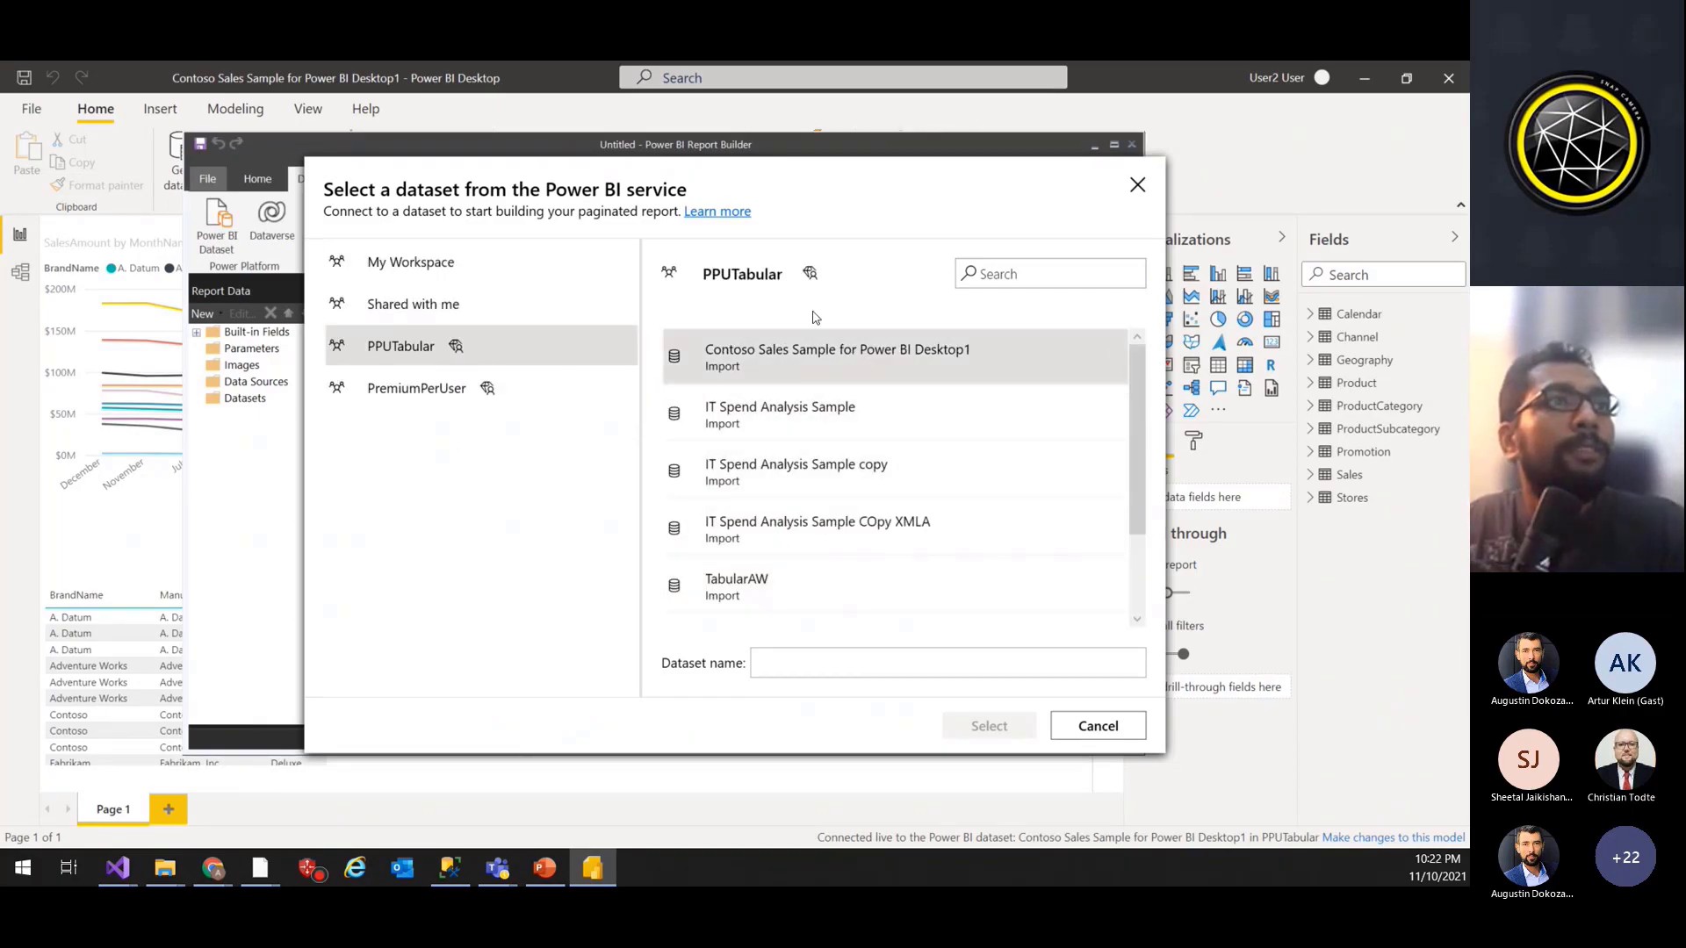
pyautogui.click(934, 369)
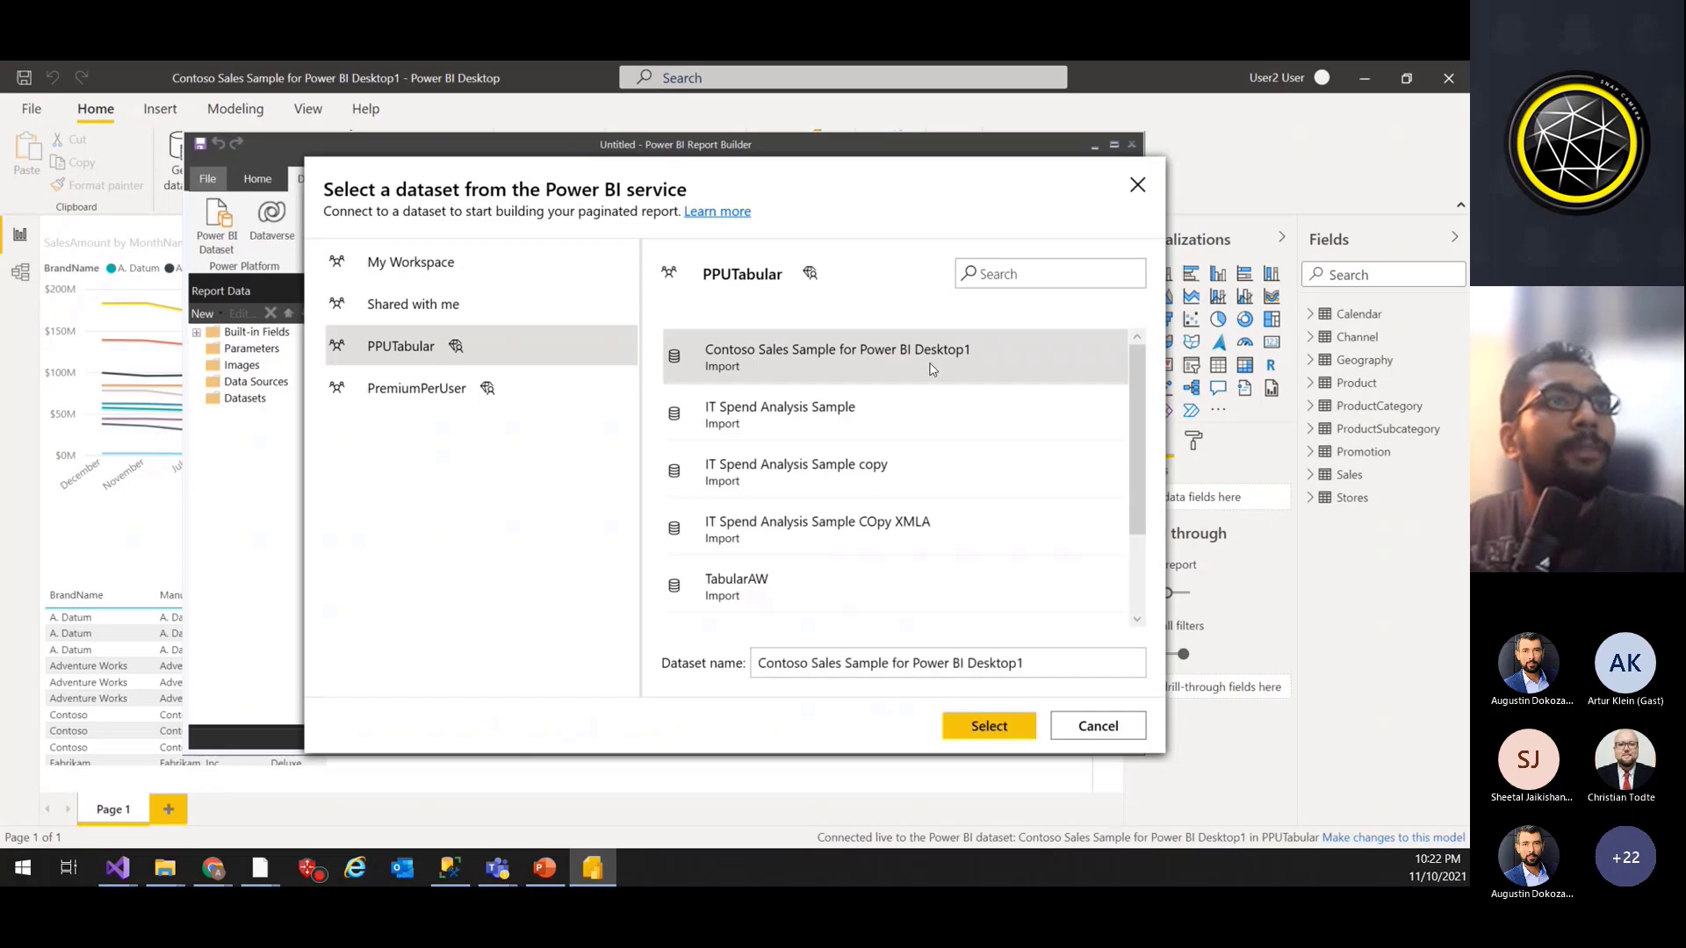
pyautogui.click(976, 728)
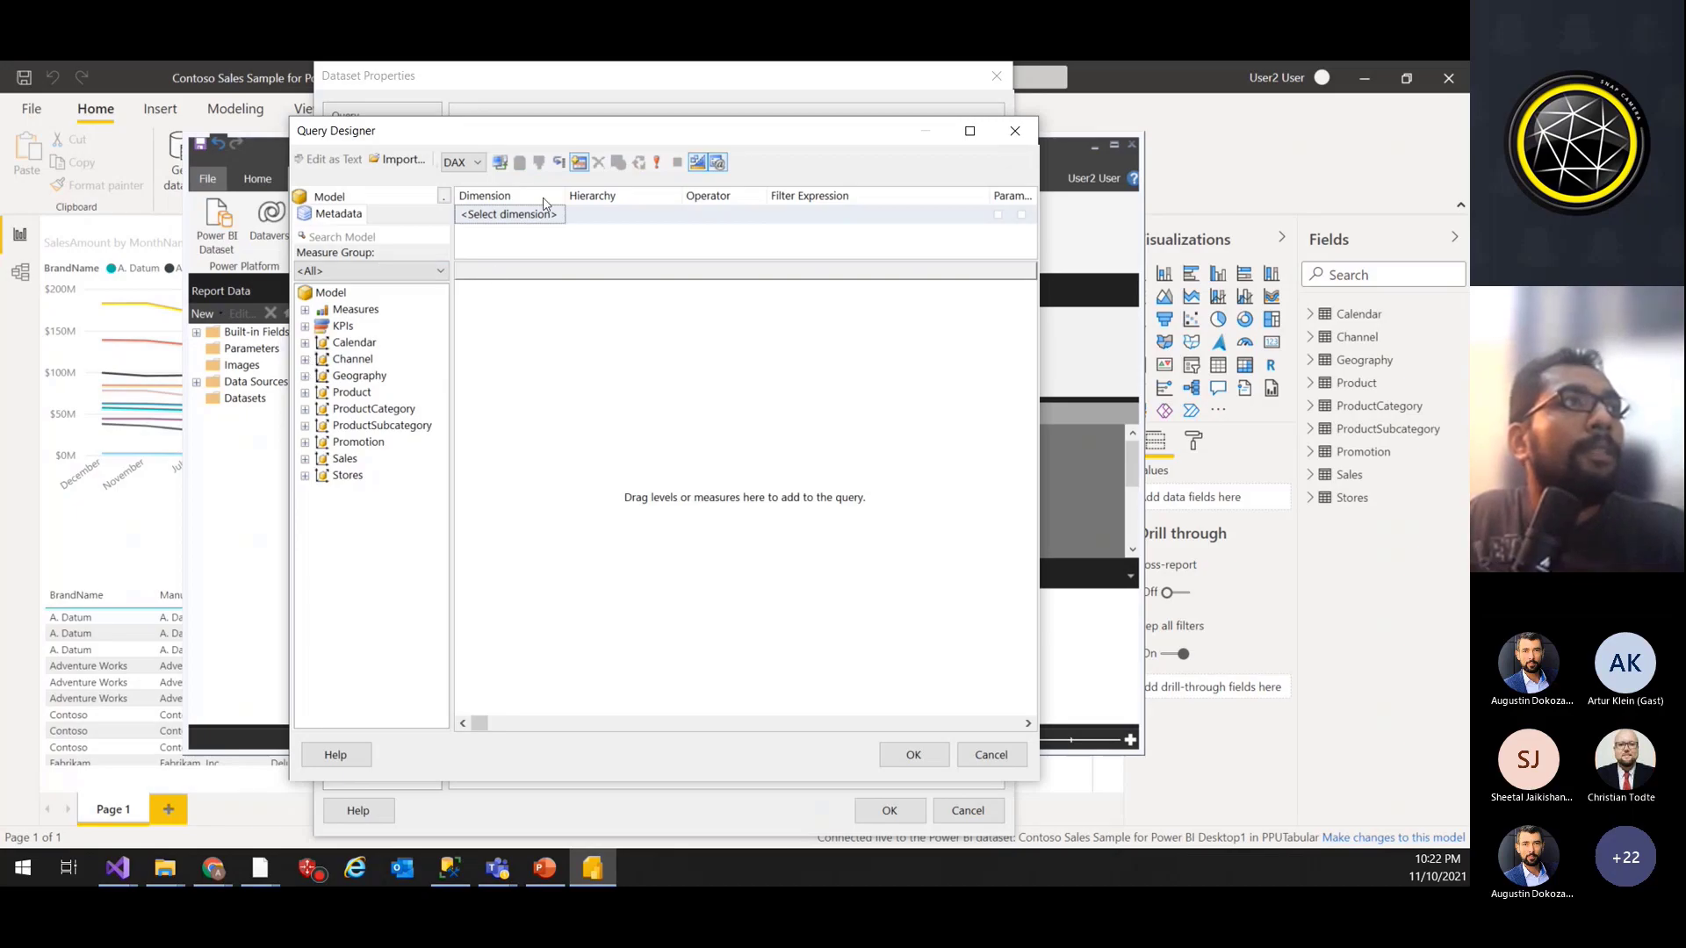
# Step: Expand the Product table in the Query Designer and select its BrandName field
pyautogui.click(305, 392)
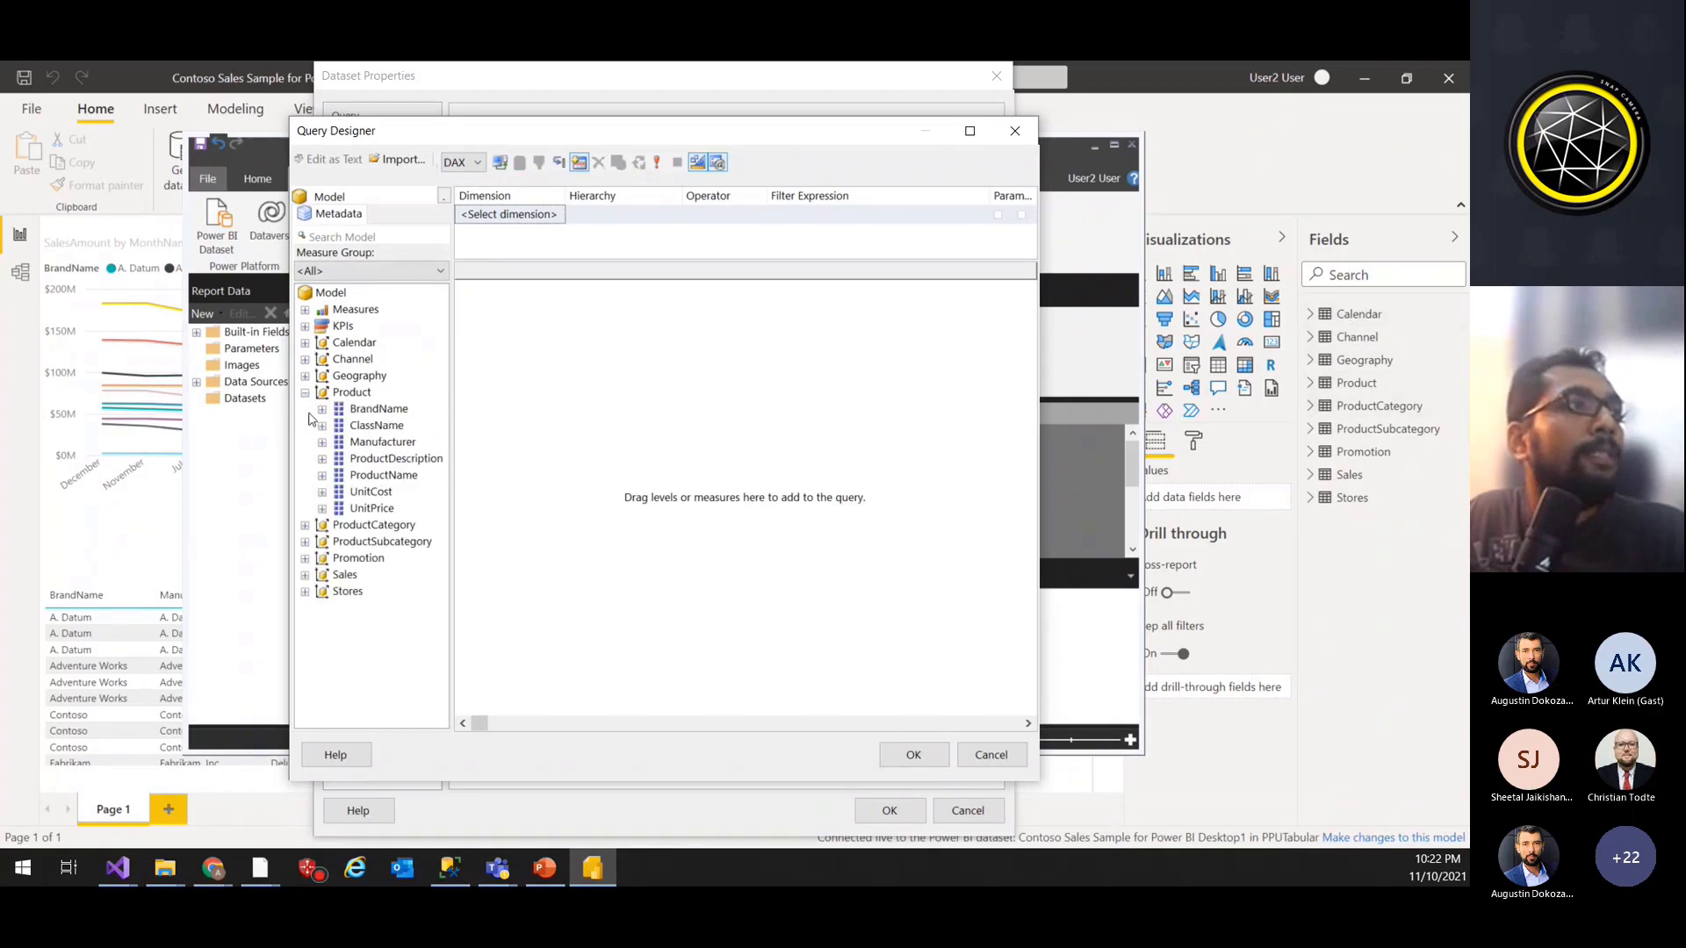
pyautogui.click(339, 408)
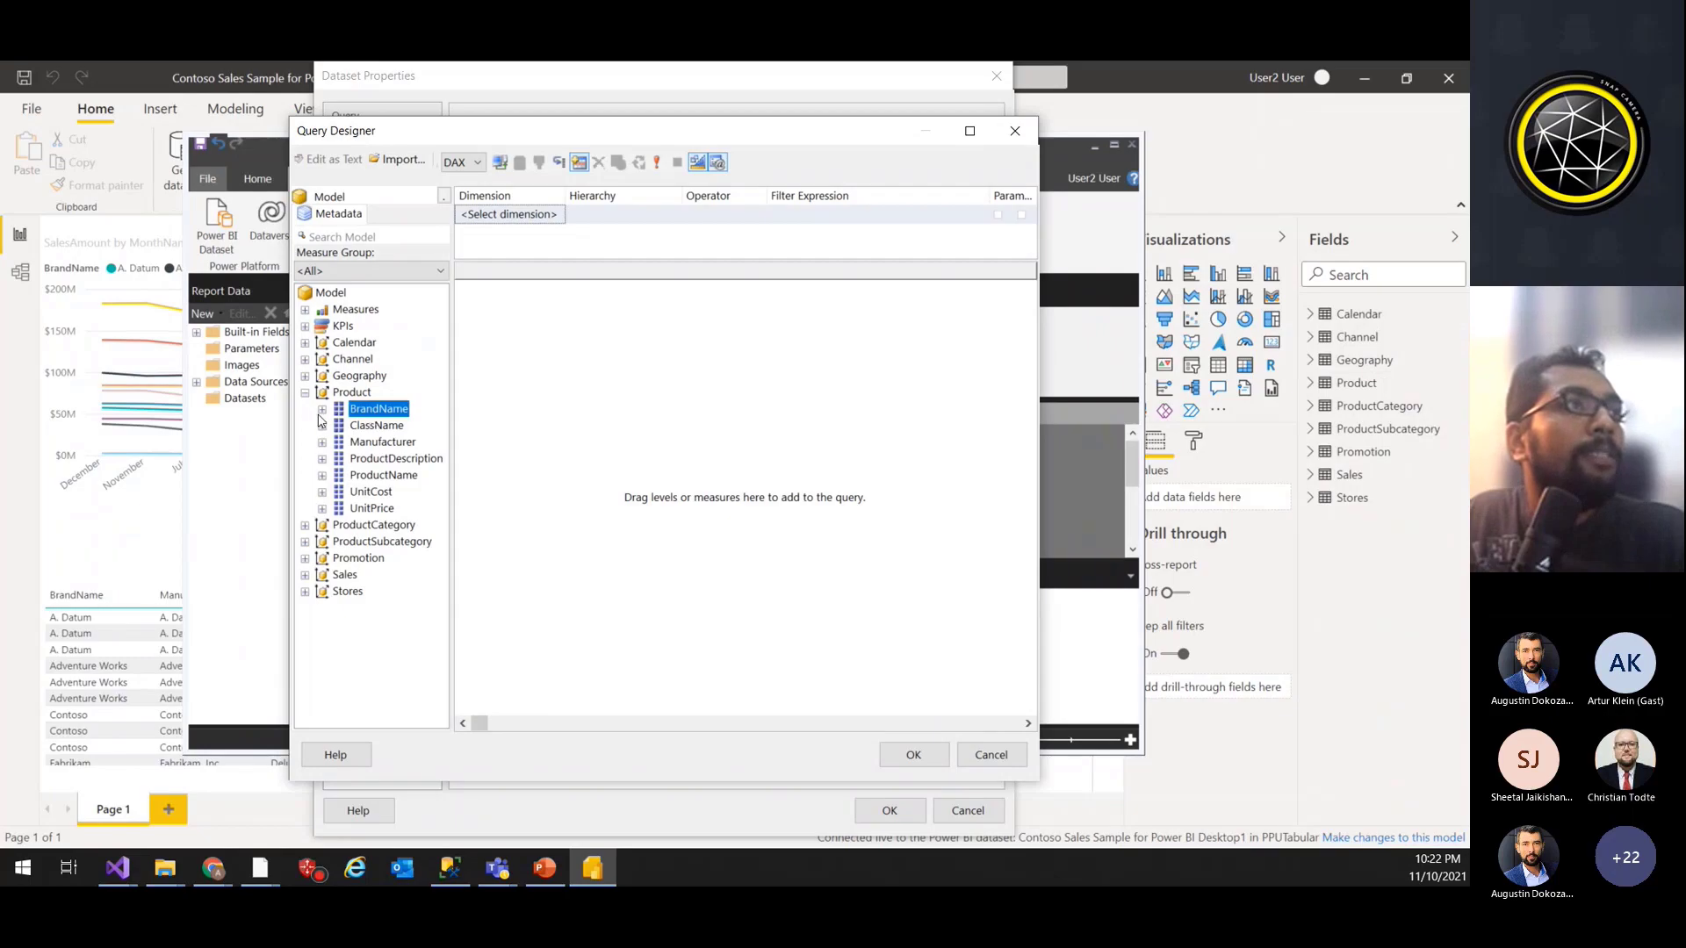
pyautogui.moveTo(549, 139); pyautogui.dragTo(492, 164)
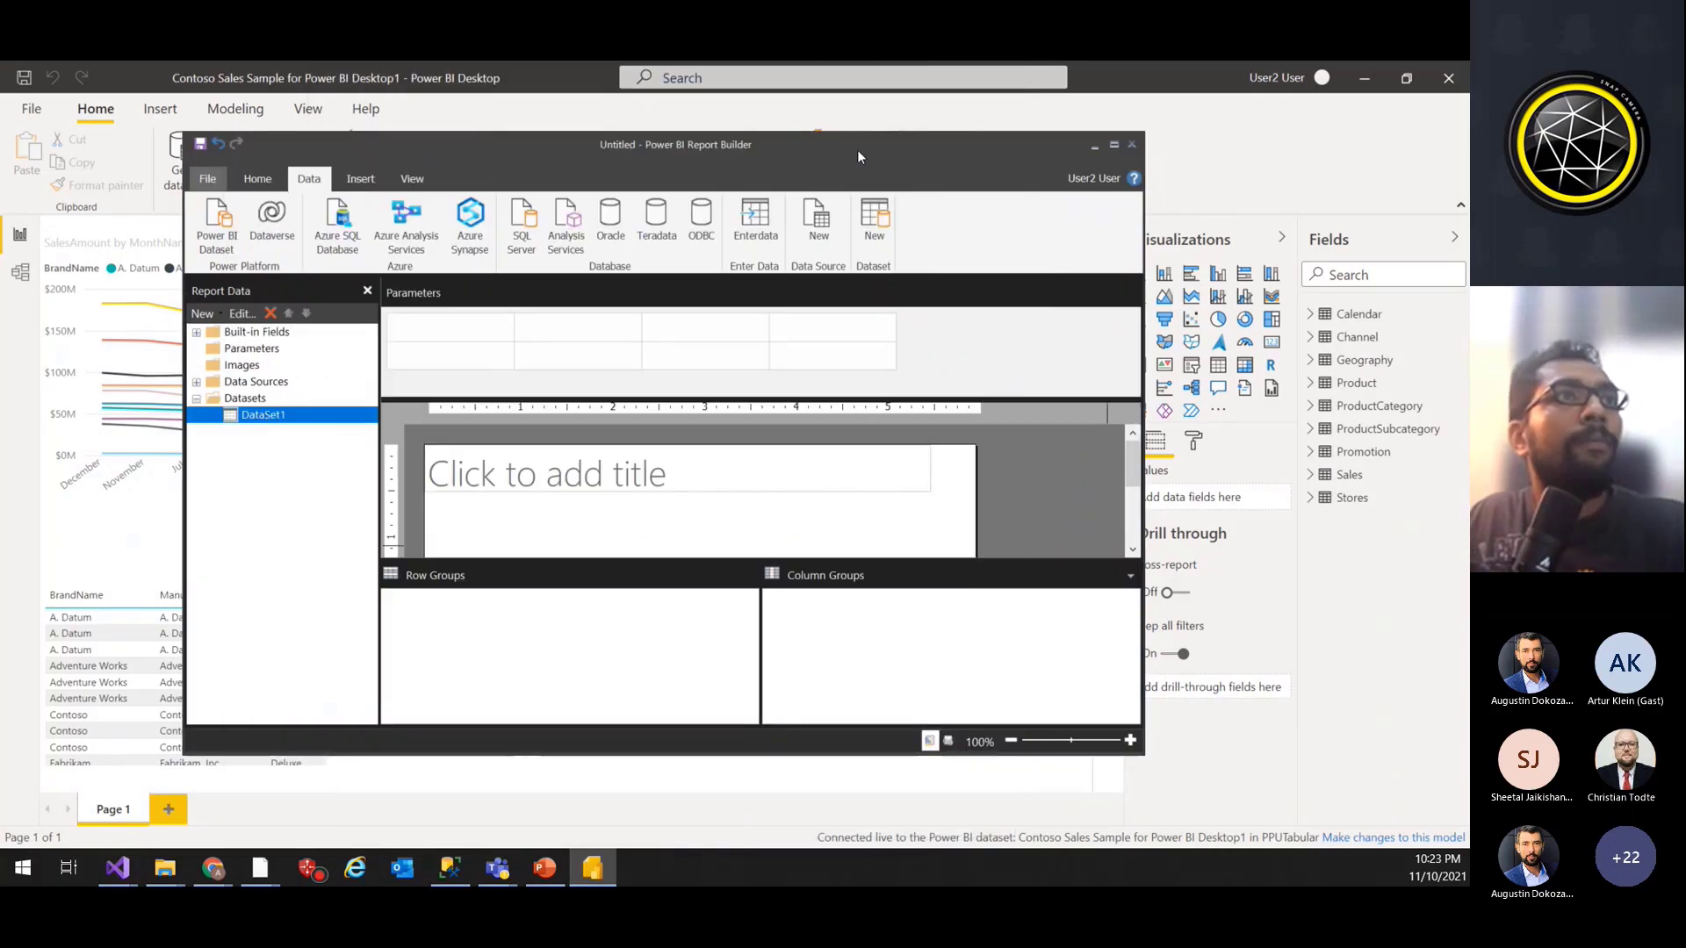
pyautogui.moveTo(874, 156); pyautogui.dragTo(917, 147)
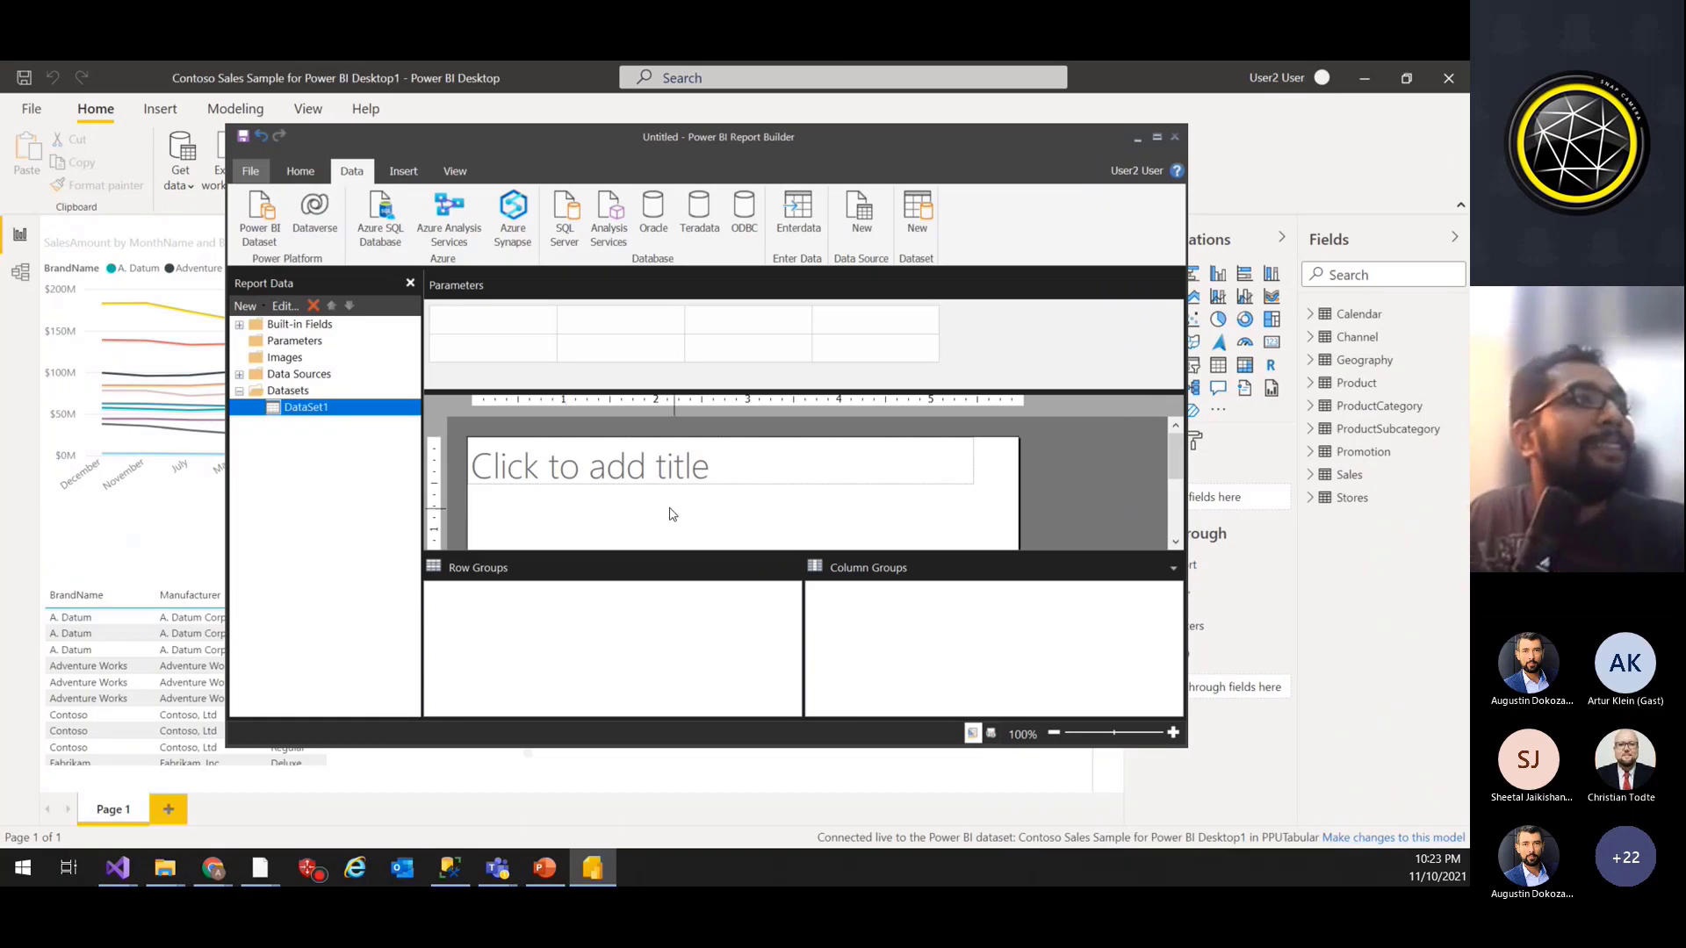
pyautogui.moveTo(457, 140); pyautogui.dragTo(493, 140)
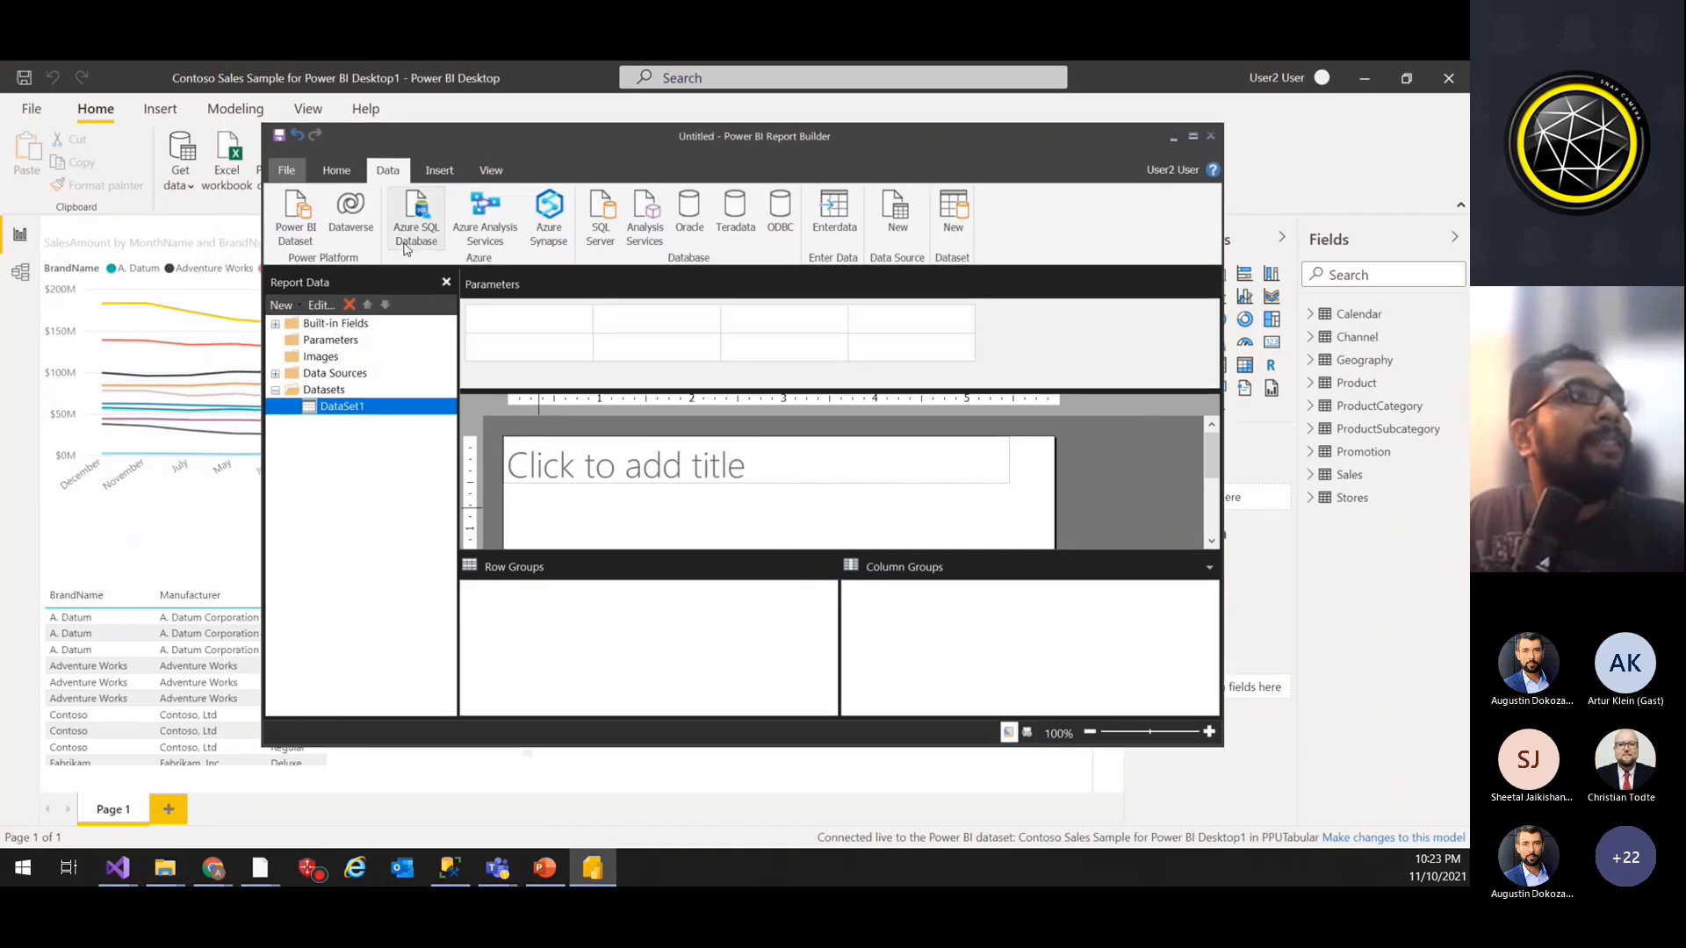
pyautogui.click(296, 229)
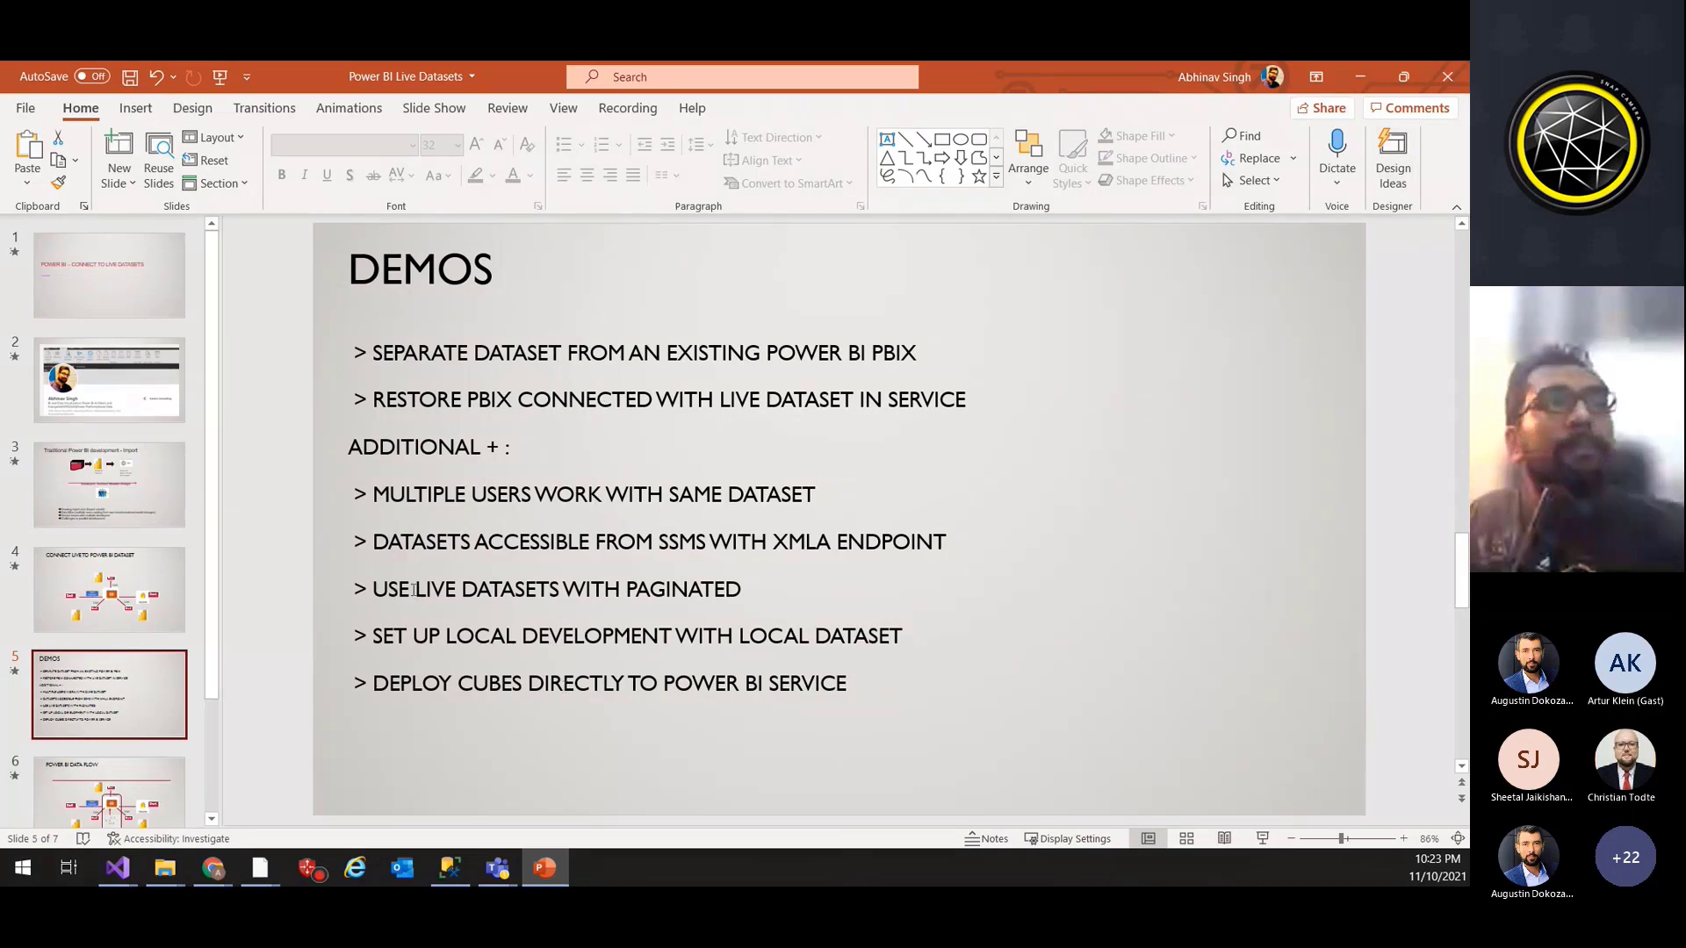
# Step: Review the Demos slide's items on paginated reports and local development in PowerPoint, and minimize the presentation
pyautogui.moveTo(413, 589); pyautogui.dragTo(748, 589)
pyautogui.click(713, 636)
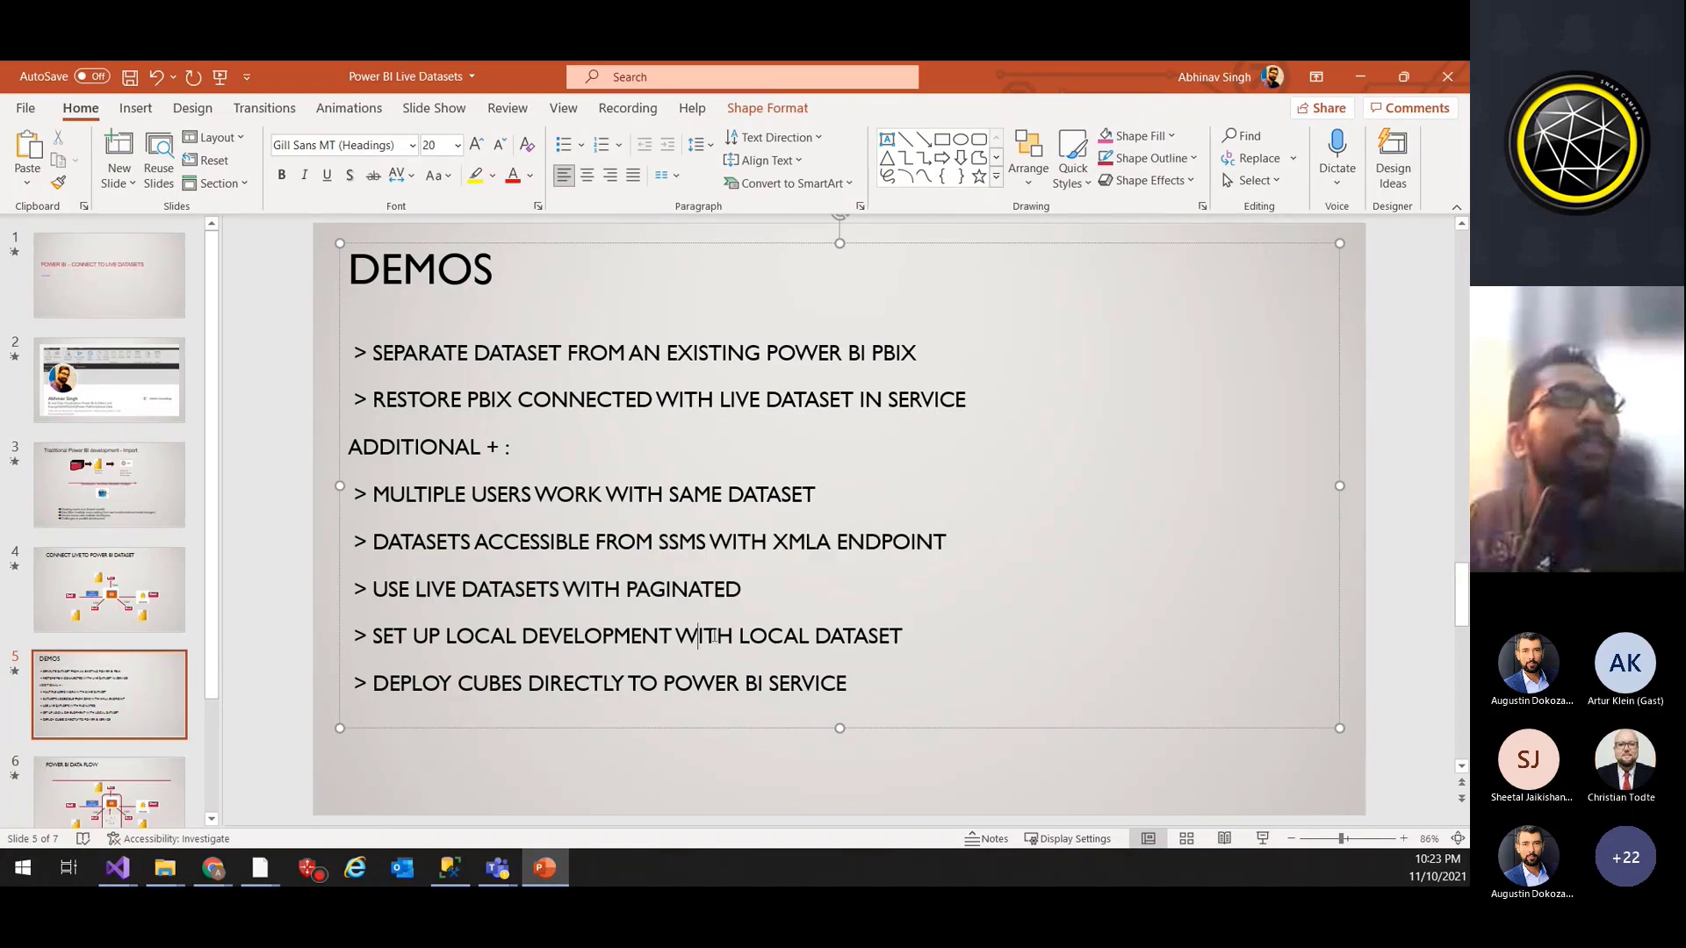
pyautogui.click(1358, 80)
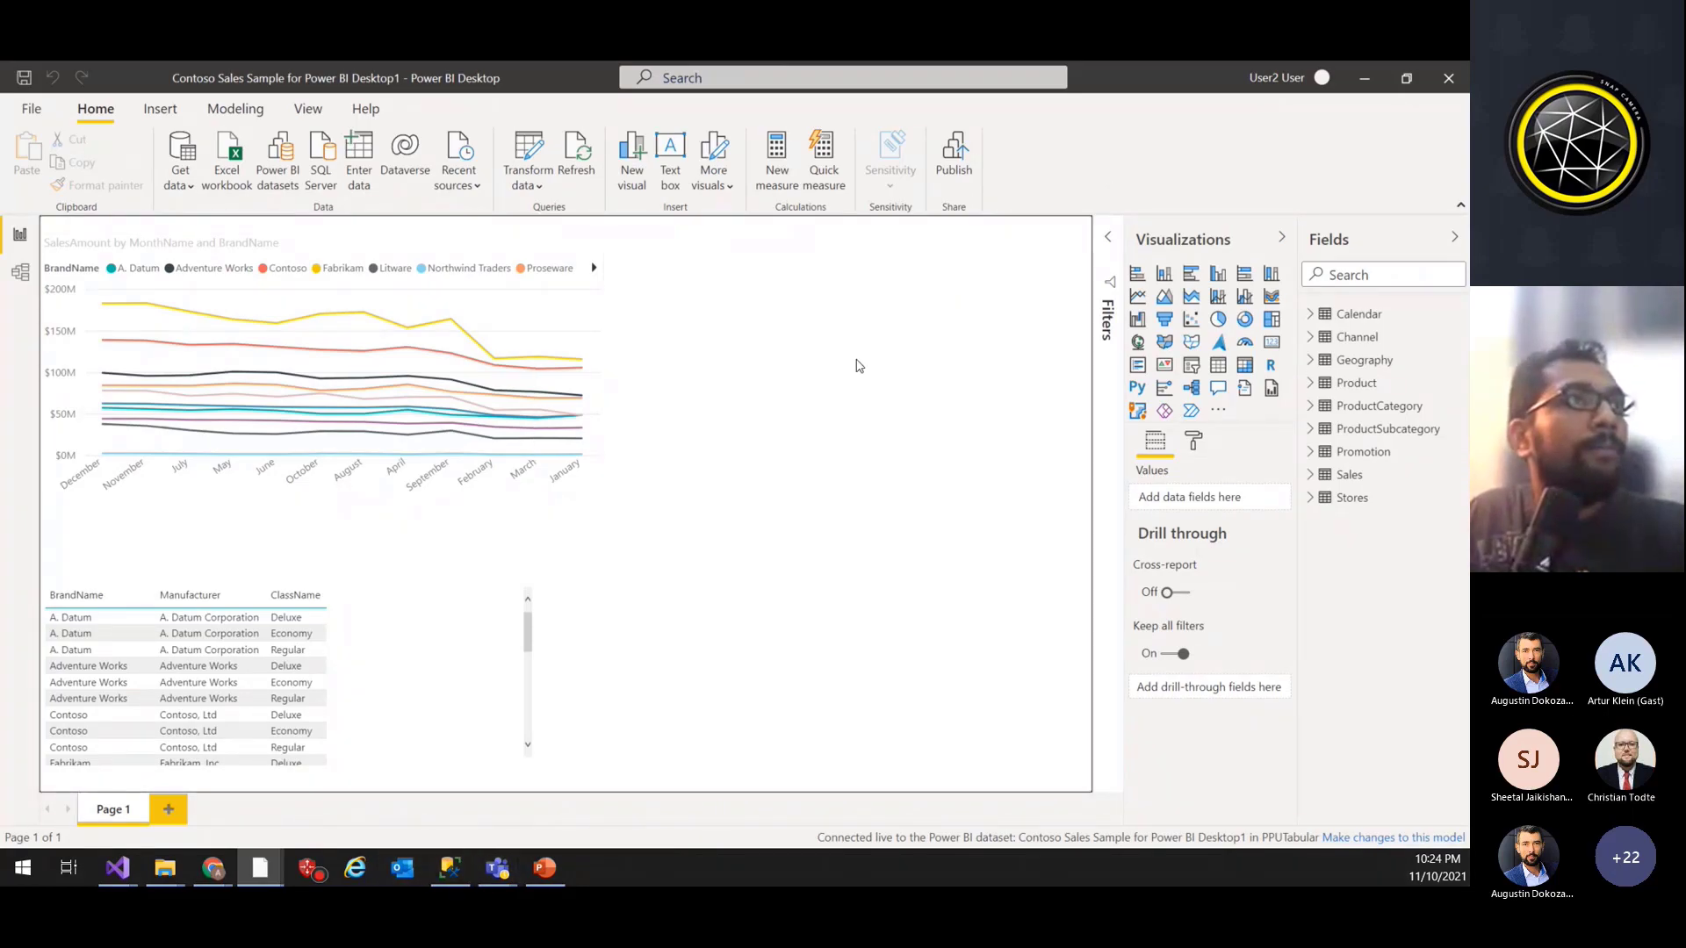
# Step: Bring the SQL Server Management Studio window into view and look at the server types offered for a new connection
pyautogui.moveTo(447, 869)
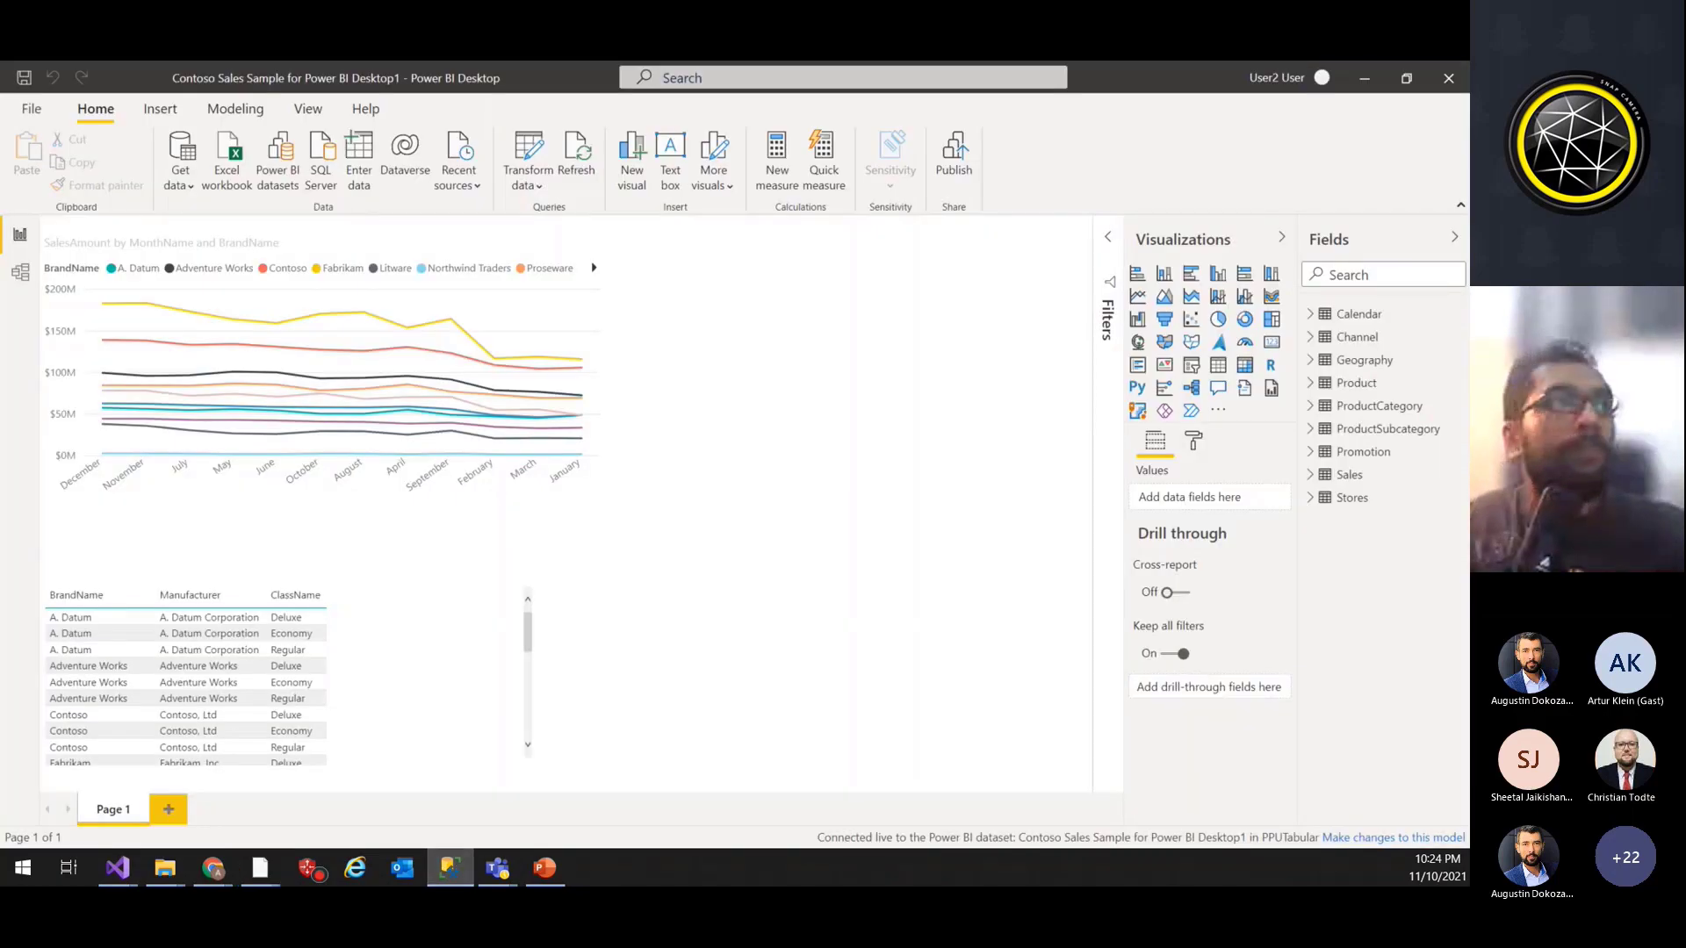
pyautogui.moveTo(1466, 237); pyautogui.dragTo(1467, 360)
pyautogui.moveTo(862, 439); pyautogui.dragTo(832, 239)
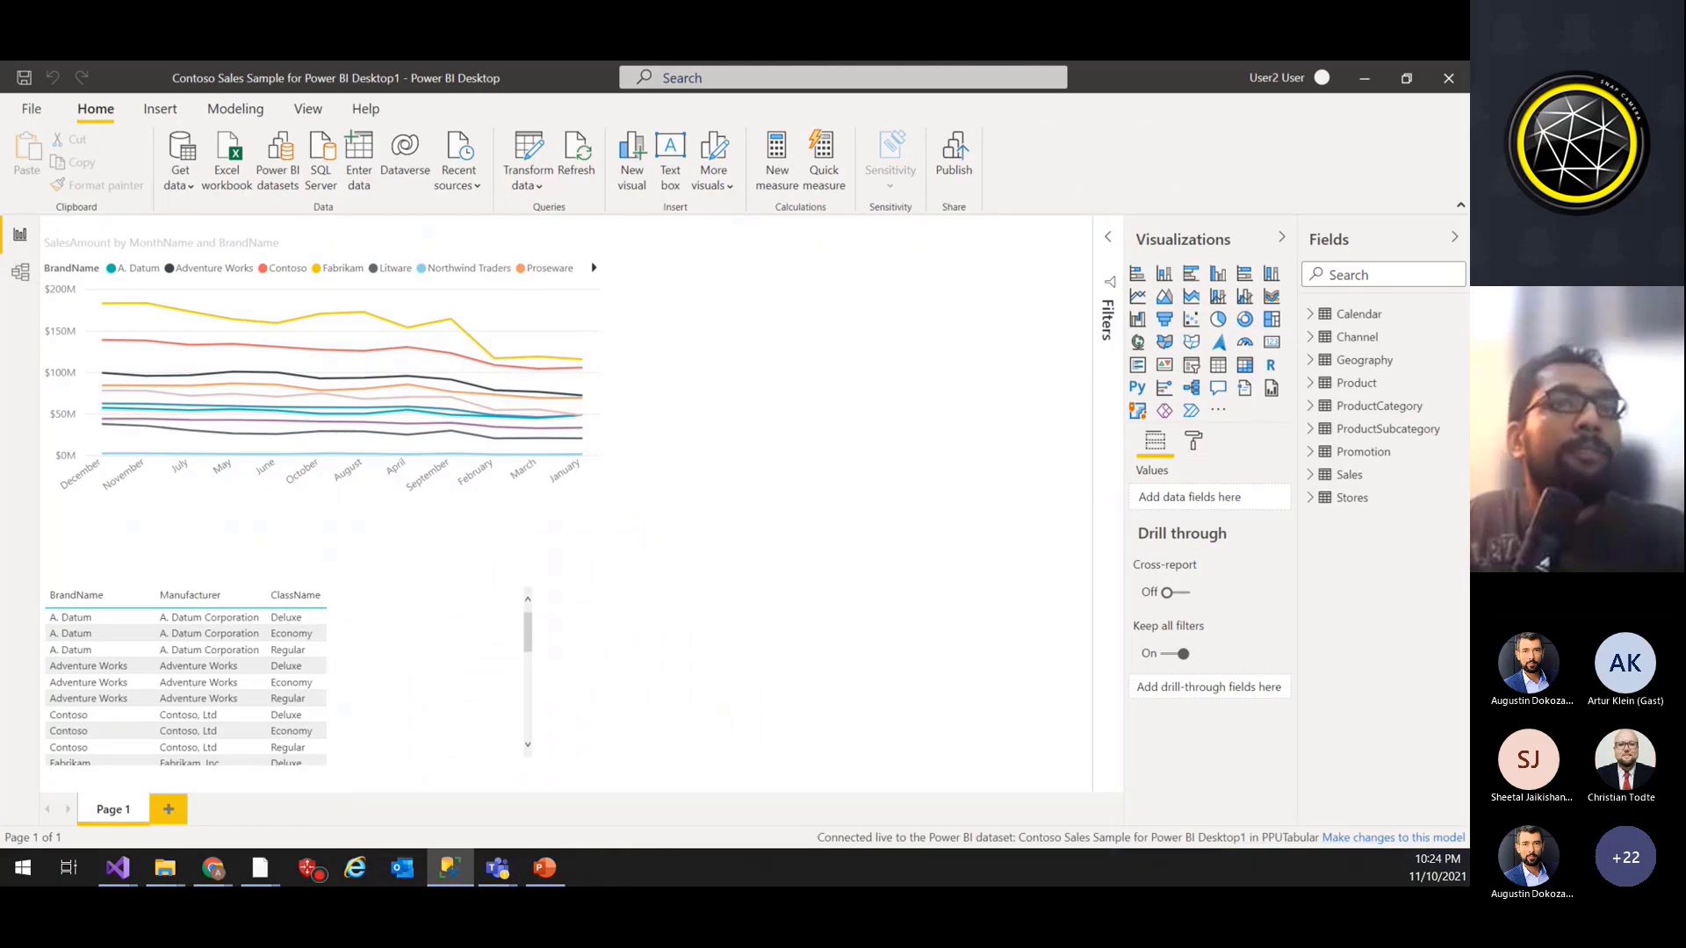
pyautogui.moveTo(1466, 227); pyautogui.dragTo(915, 229)
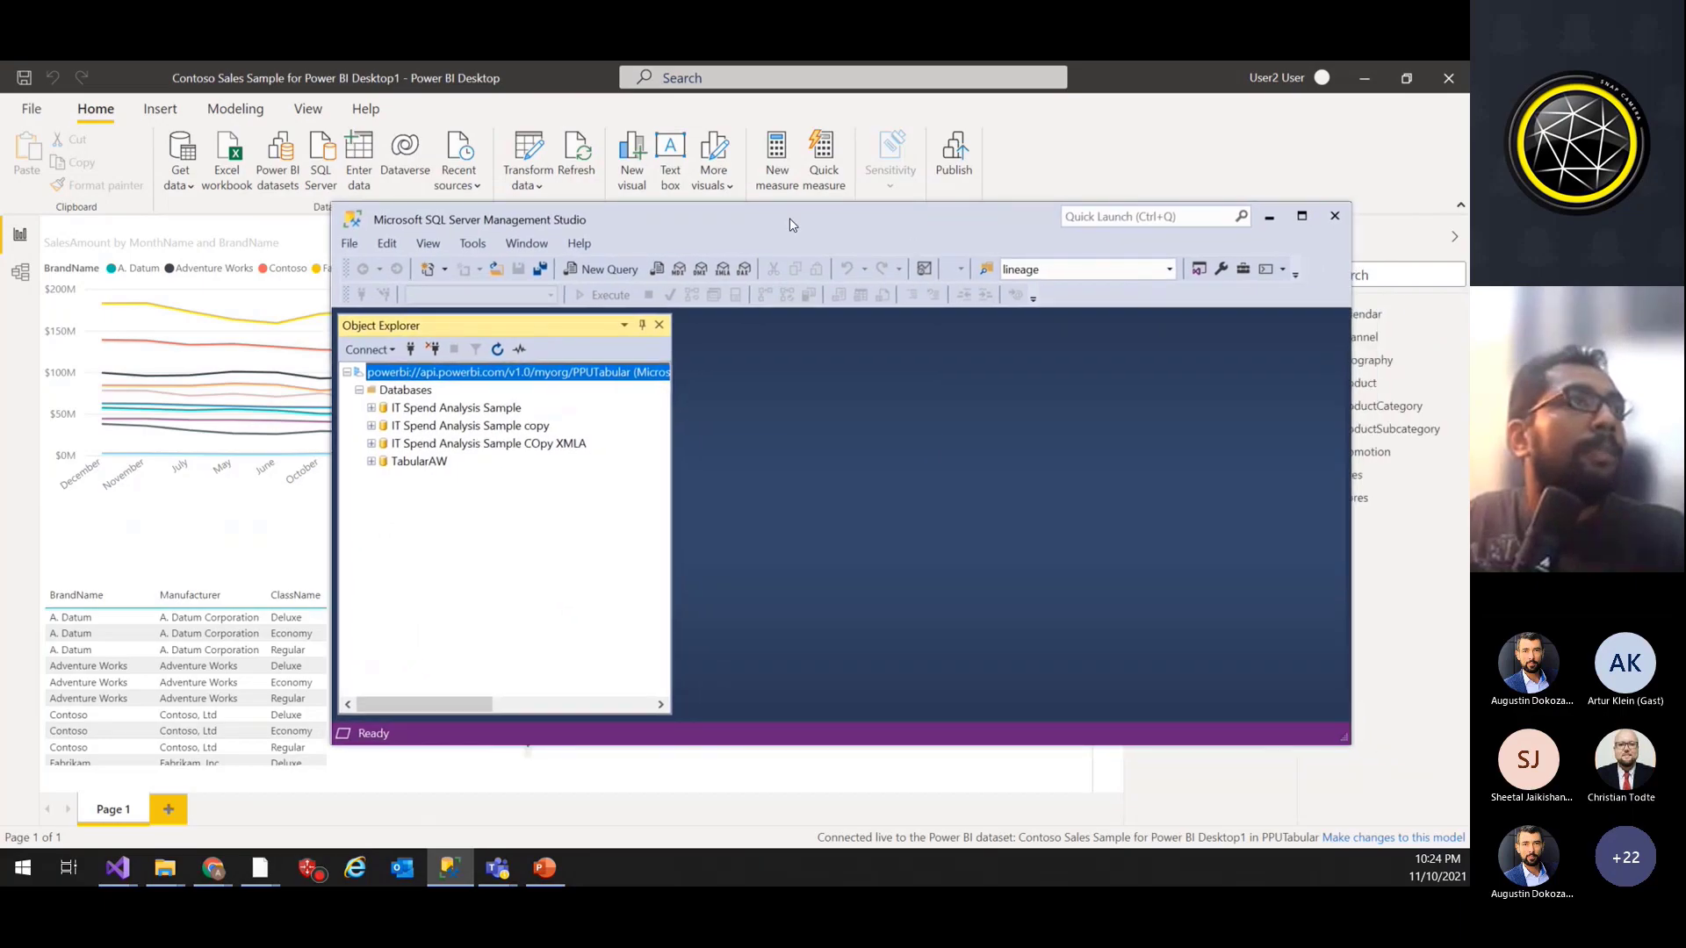
pyautogui.click(367, 350)
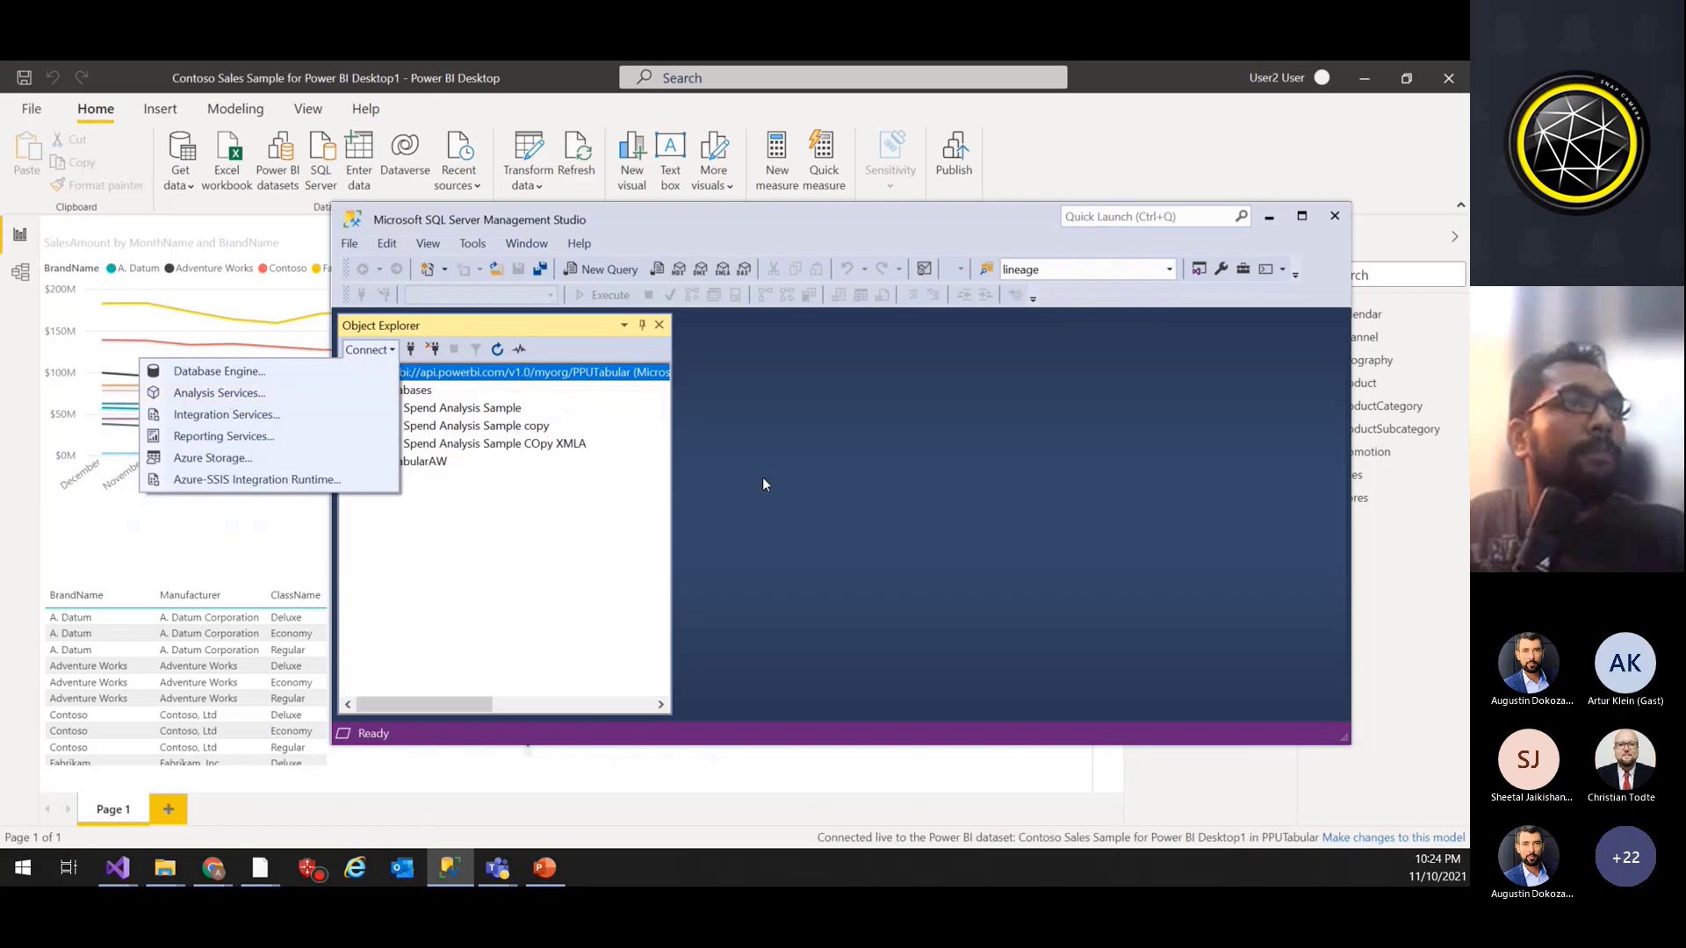
pyautogui.click(604, 782)
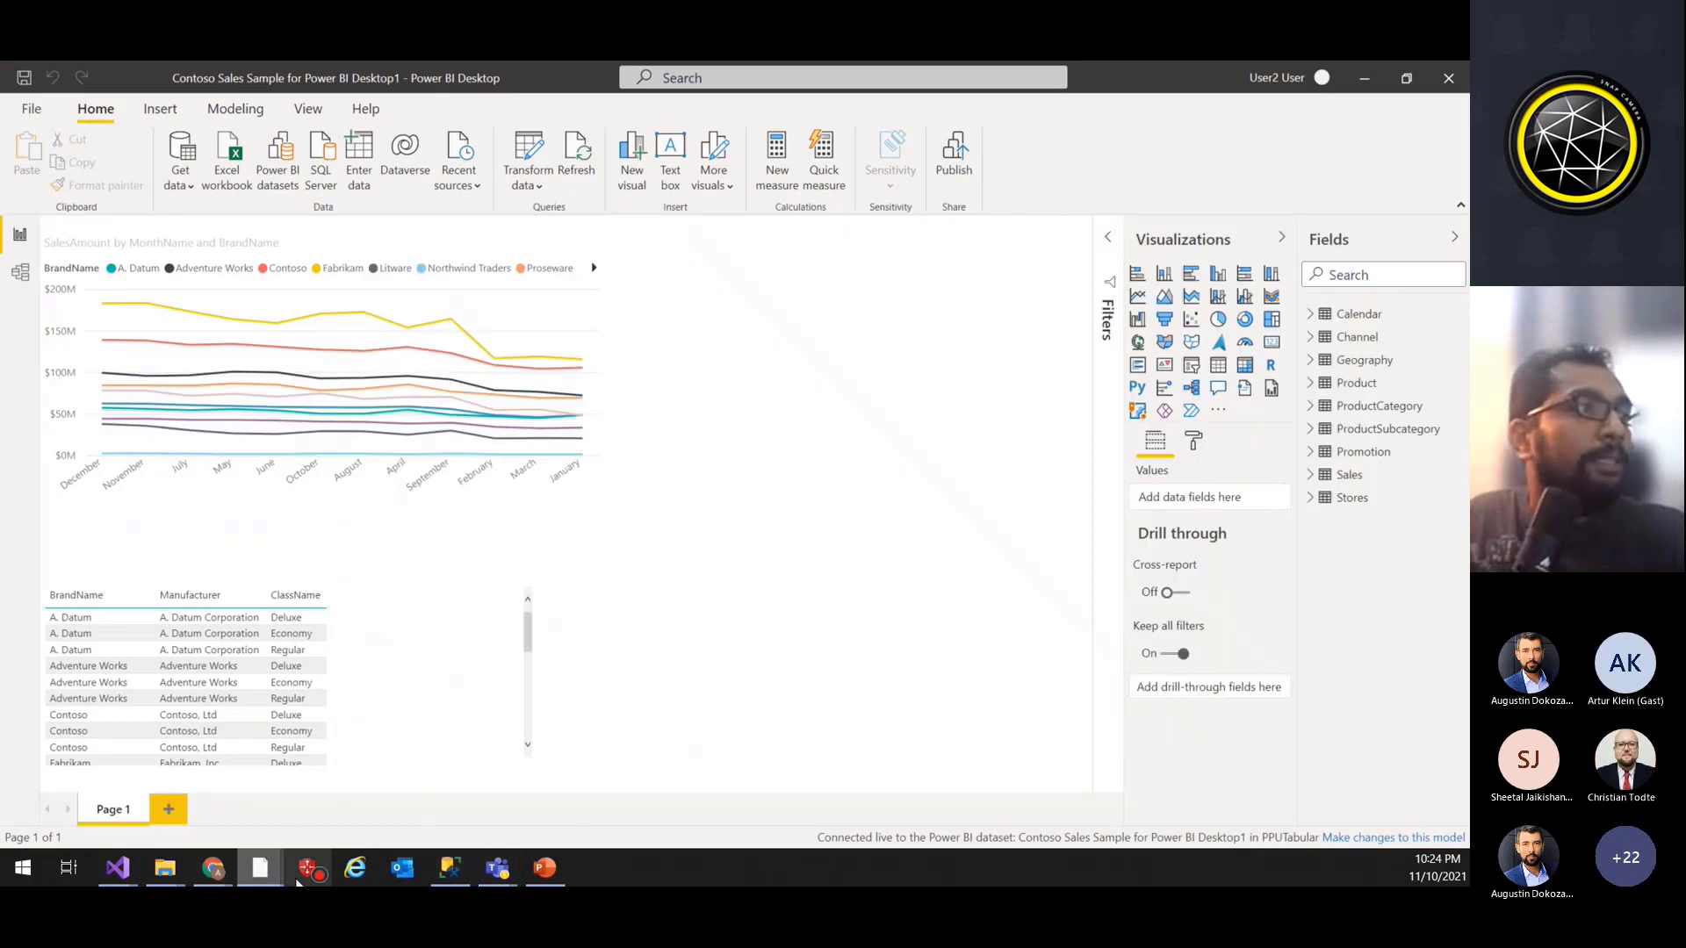
# Step: Switch to the Power BI service in Chrome and display the Premium settings of the PPUTabular workspace
pyautogui.moveTo(260, 867)
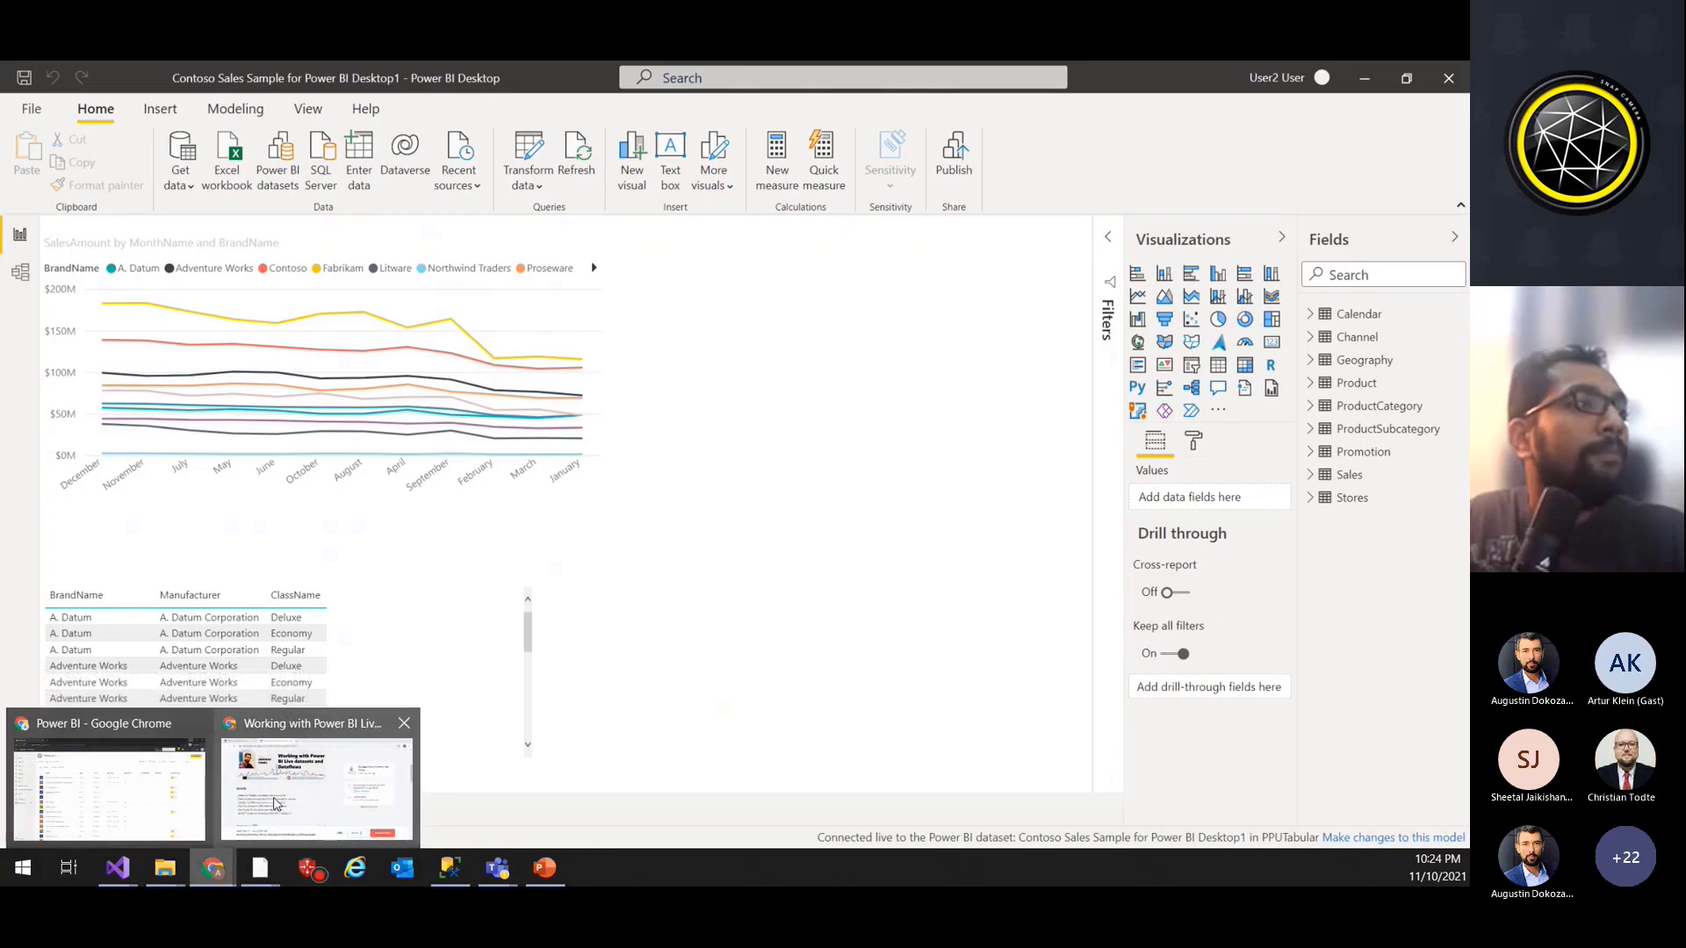
pyautogui.click(111, 782)
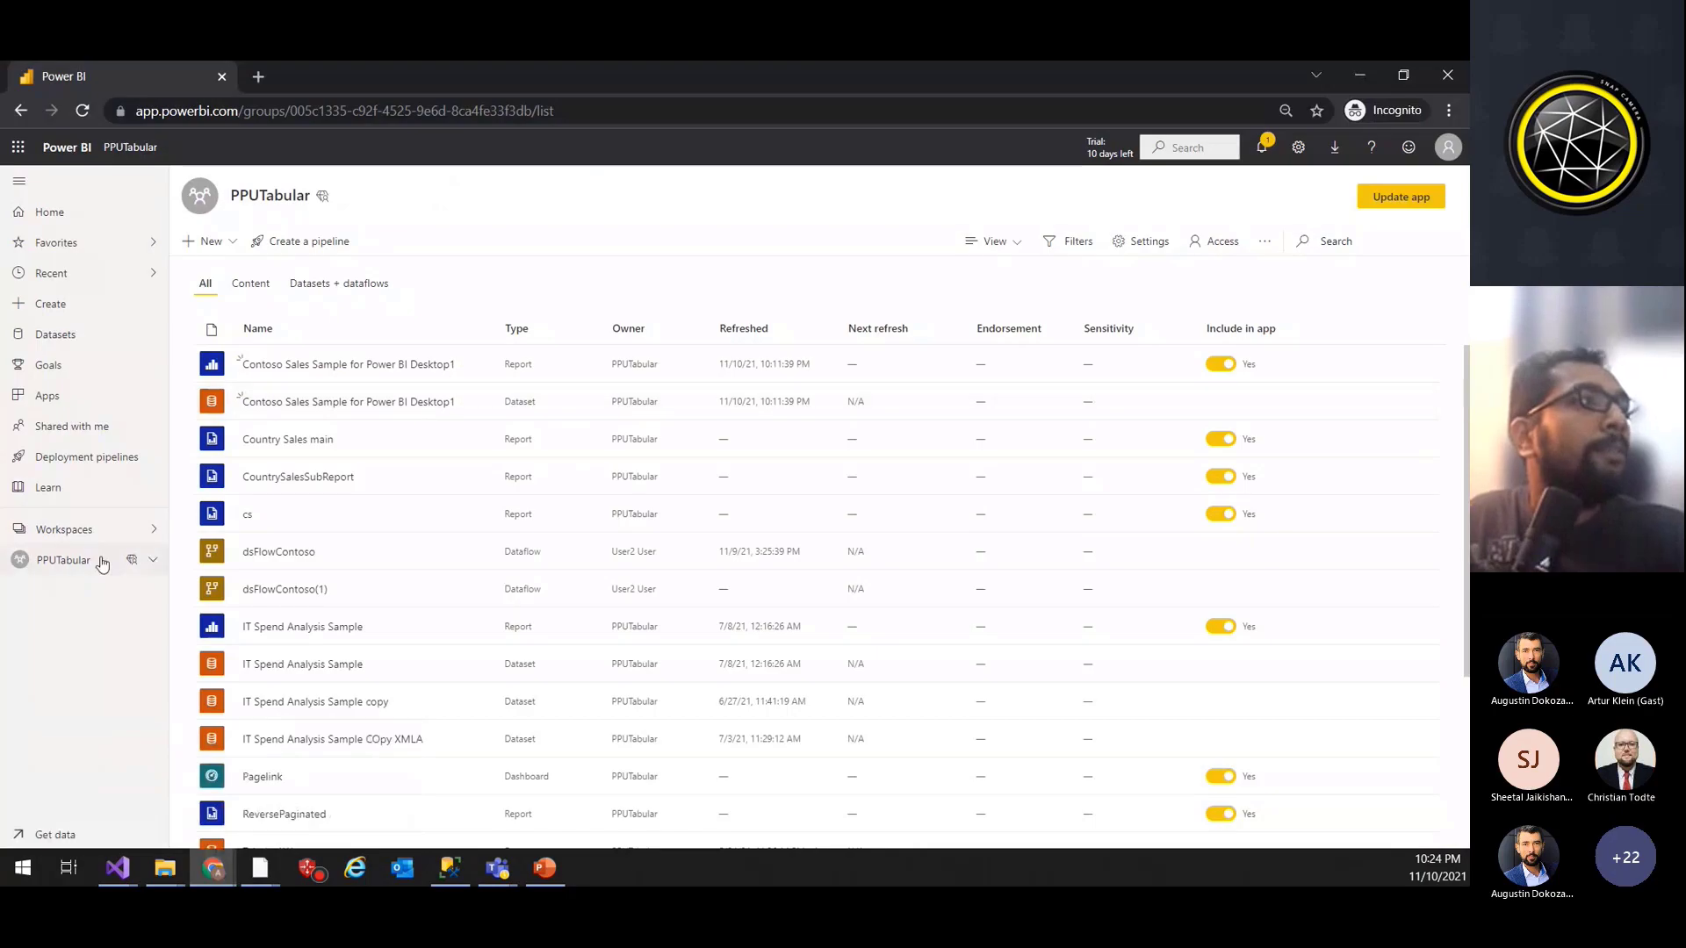
pyautogui.moveTo(477, 396)
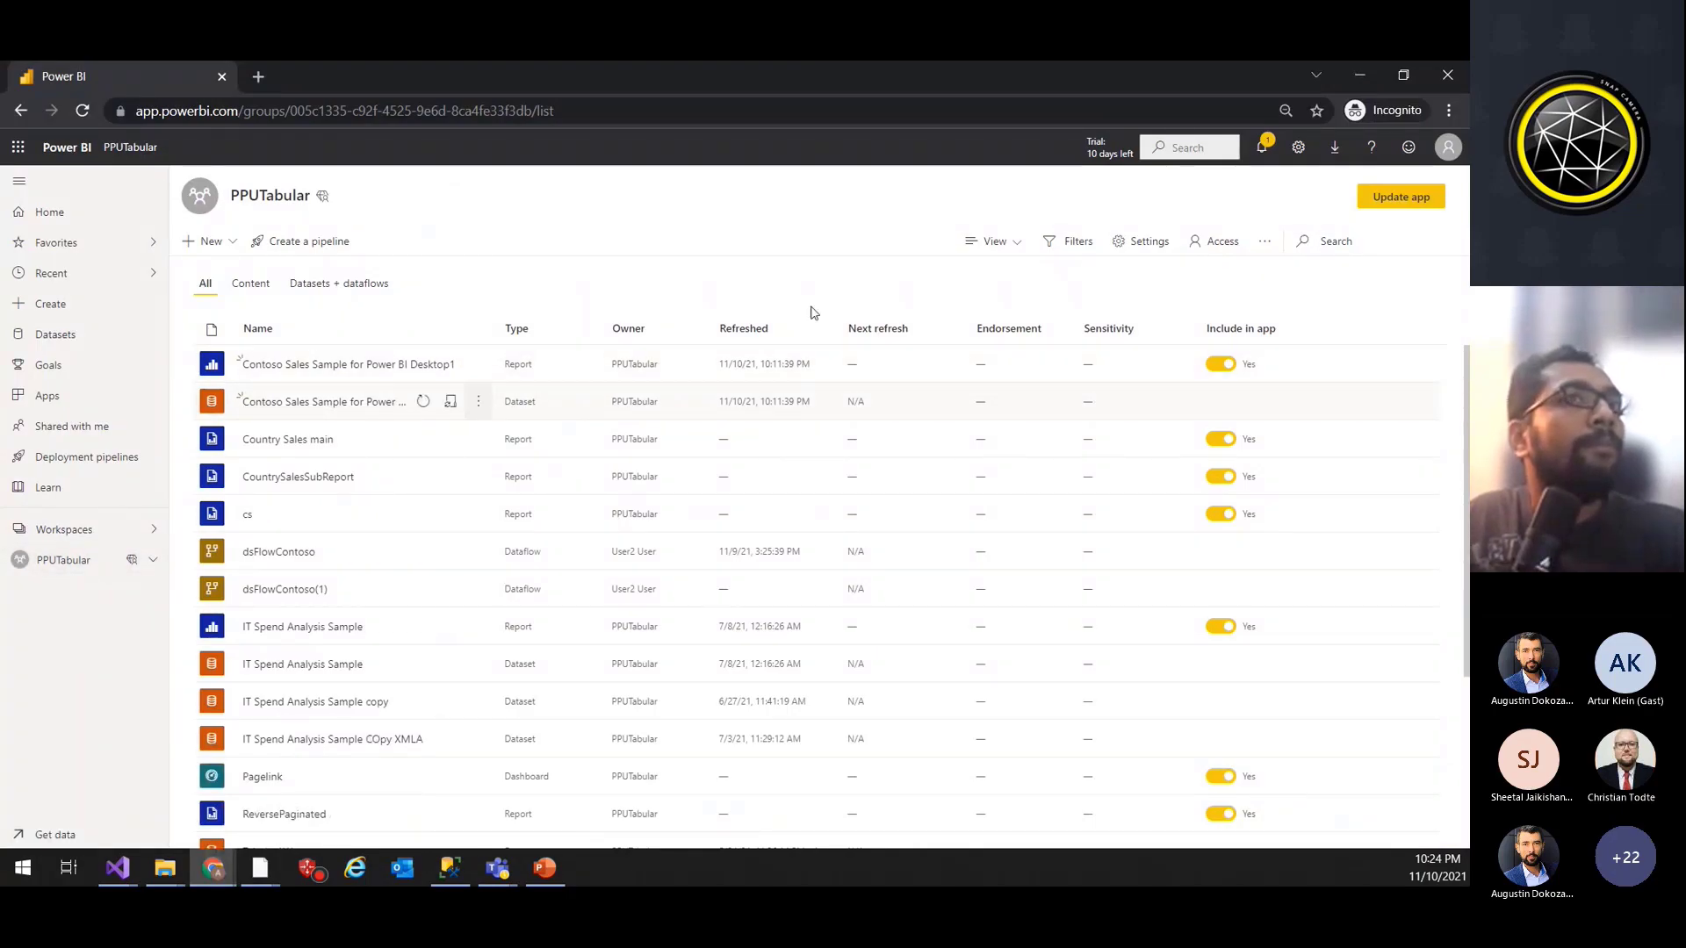
pyautogui.click(1127, 244)
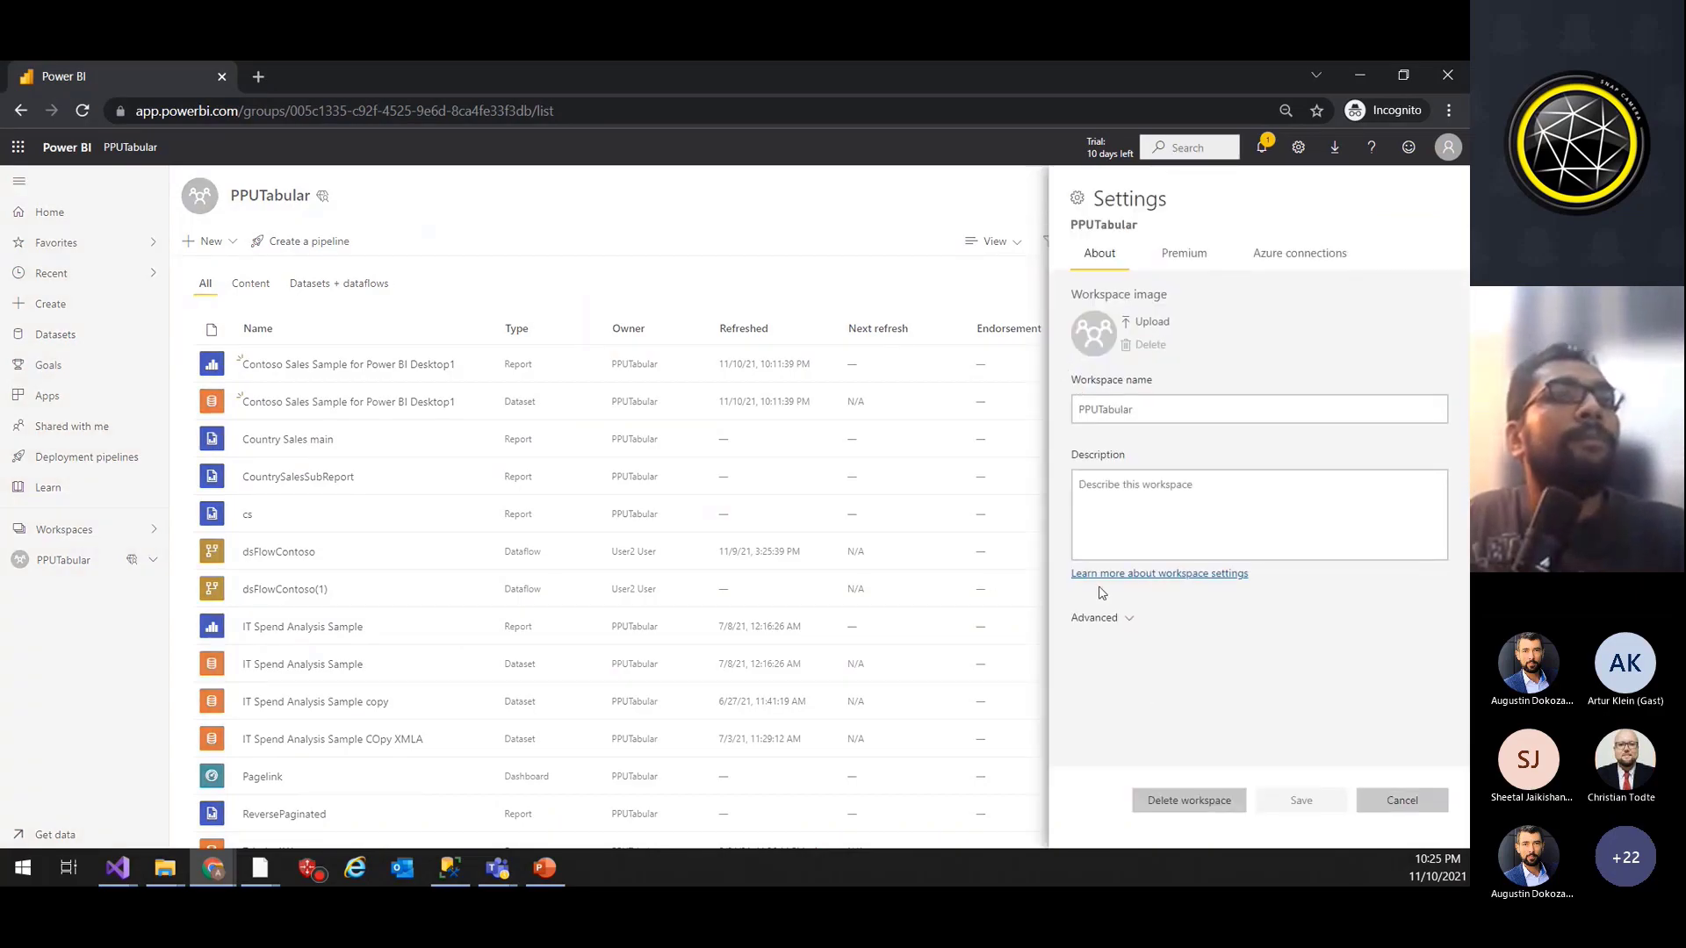
pyautogui.click(1103, 619)
pyautogui.scroll(-2, 1197, 492)
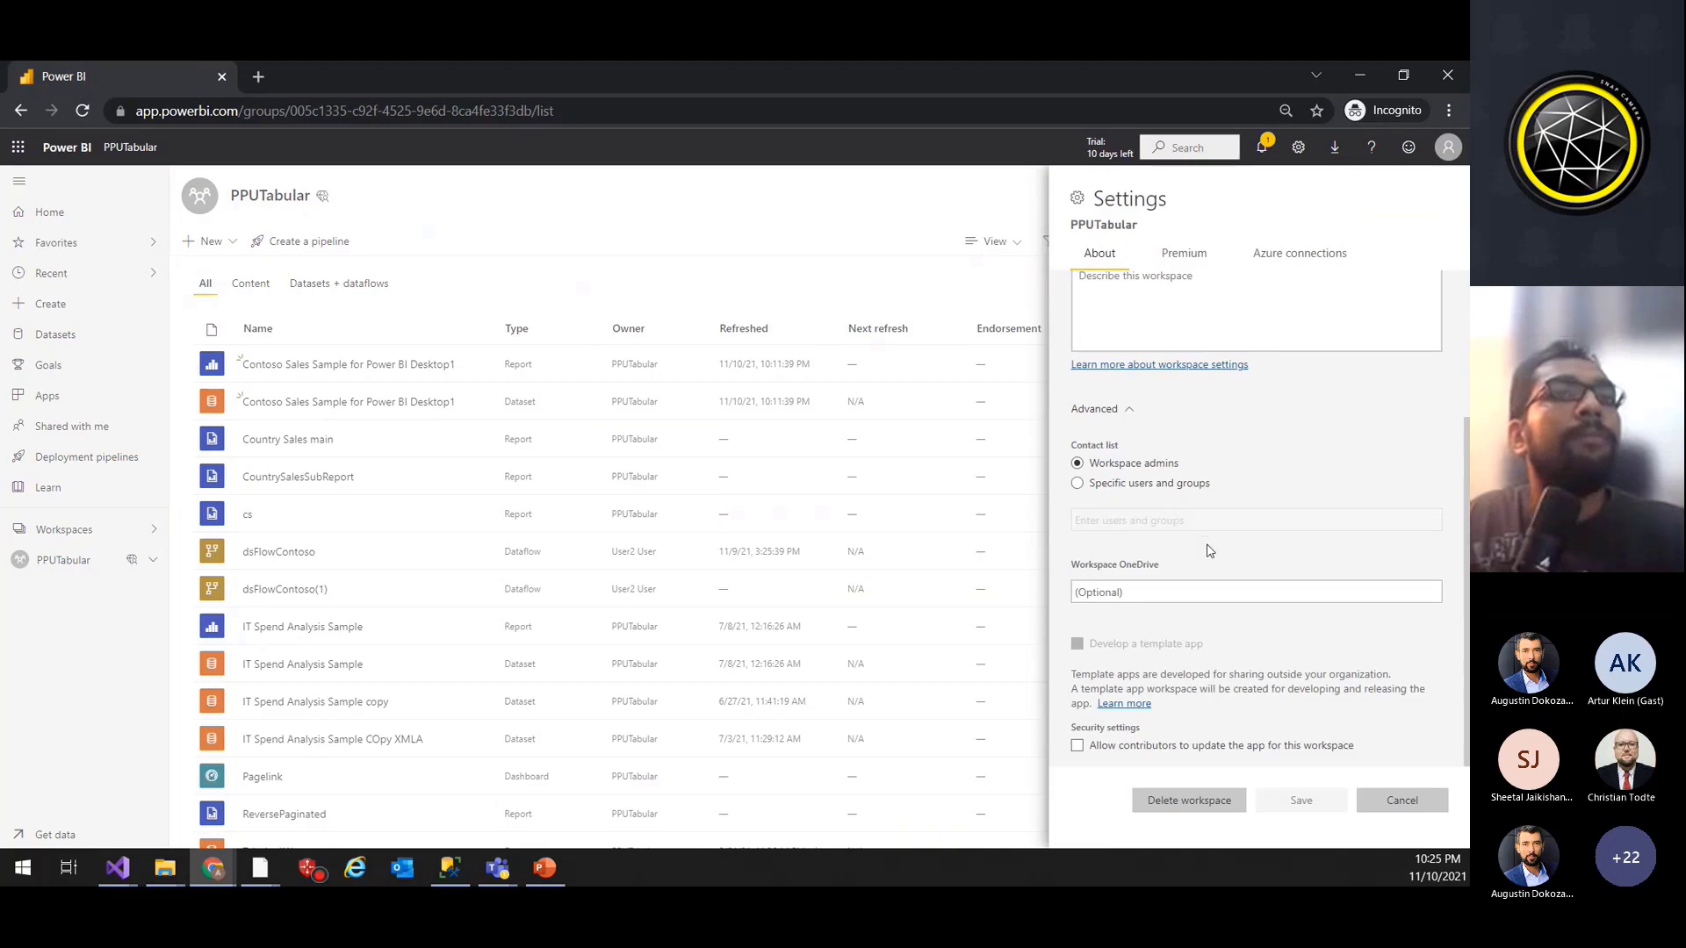
pyautogui.click(1186, 253)
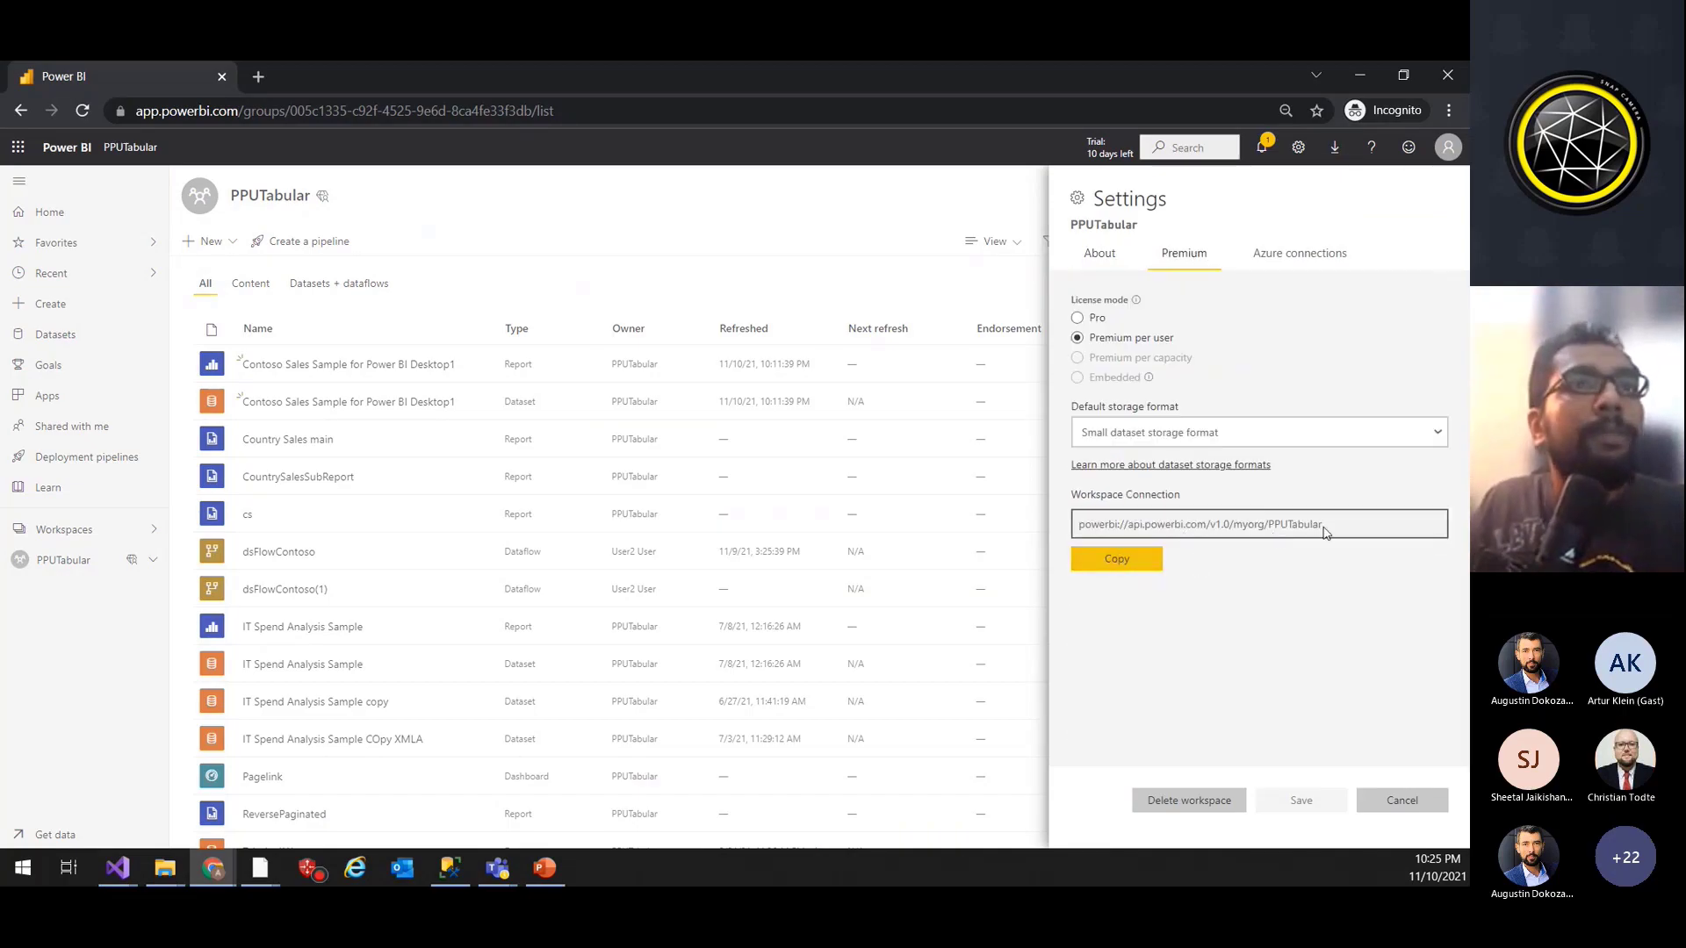
# Step: Copy the PPUTabular workspace connection address and close the workspace settings
pyautogui.tripleClick(1167, 493)
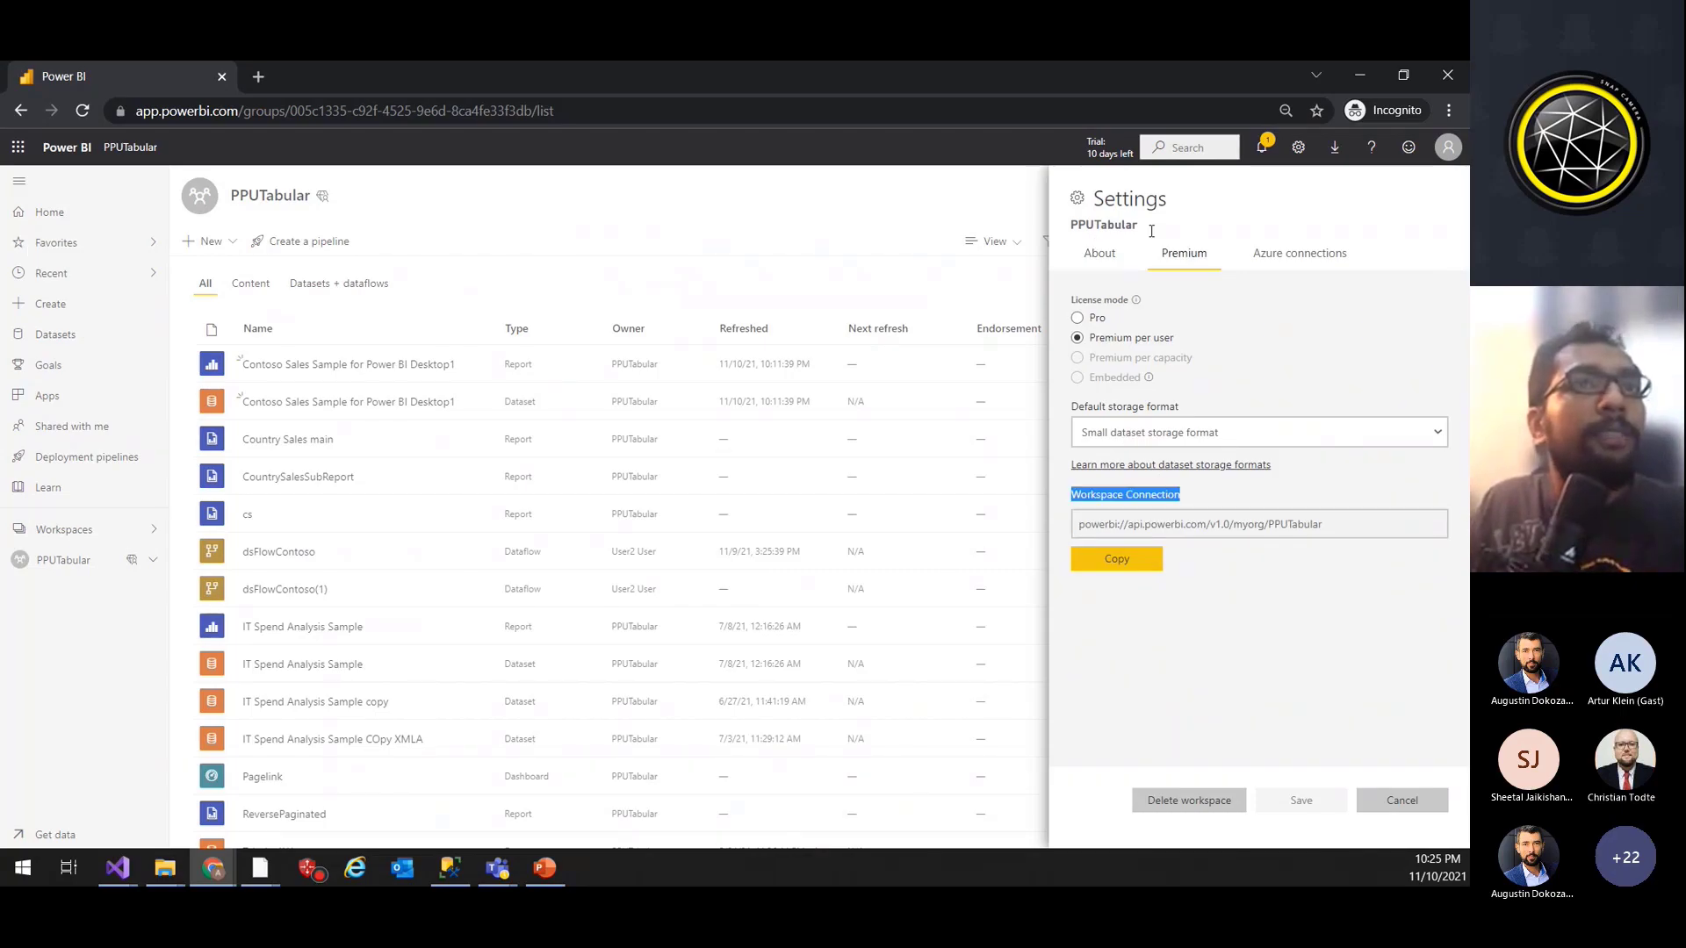
pyautogui.click(1317, 525)
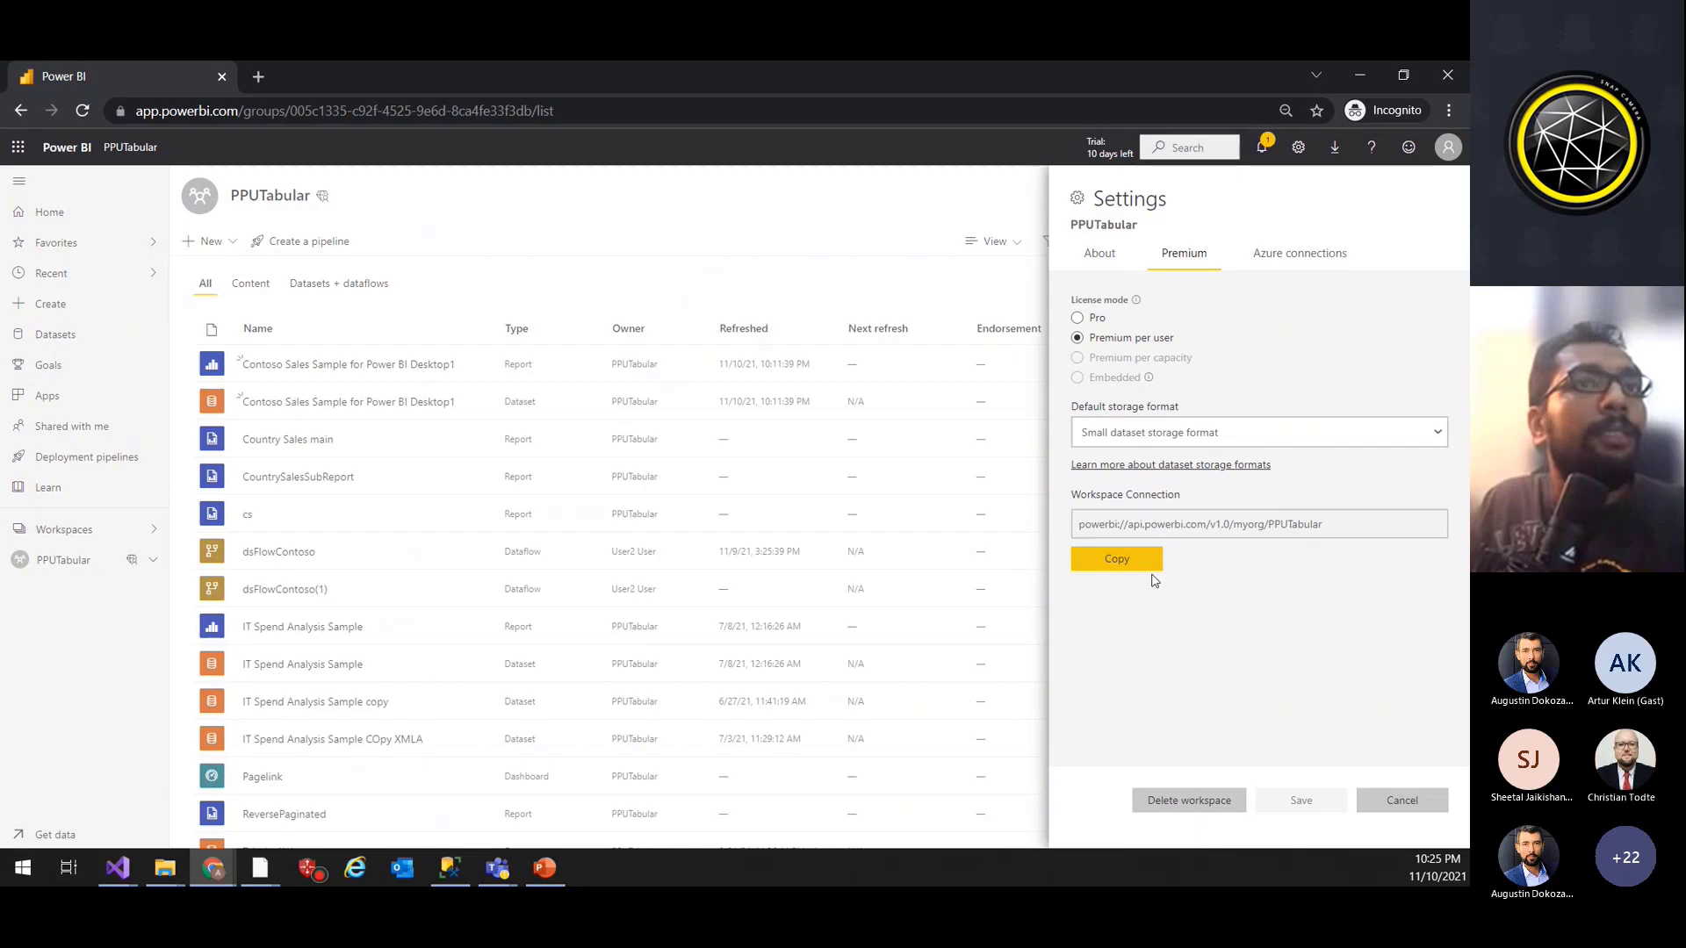
pyautogui.click(1117, 562)
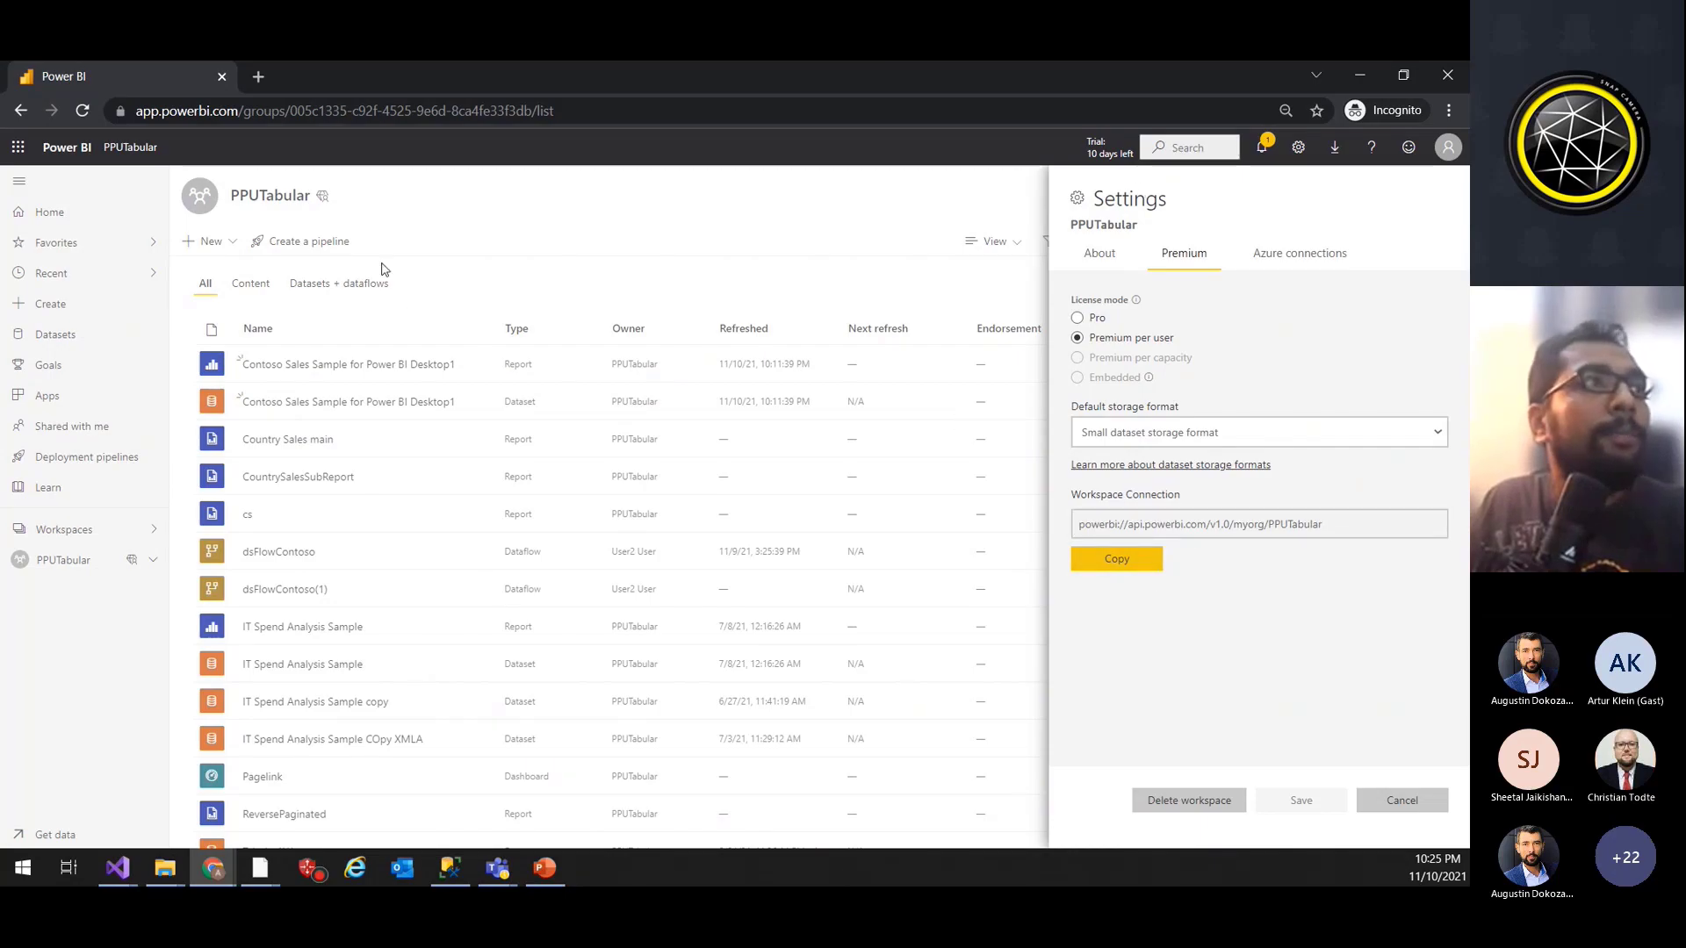
pyautogui.click(1128, 560)
pyautogui.click(1141, 559)
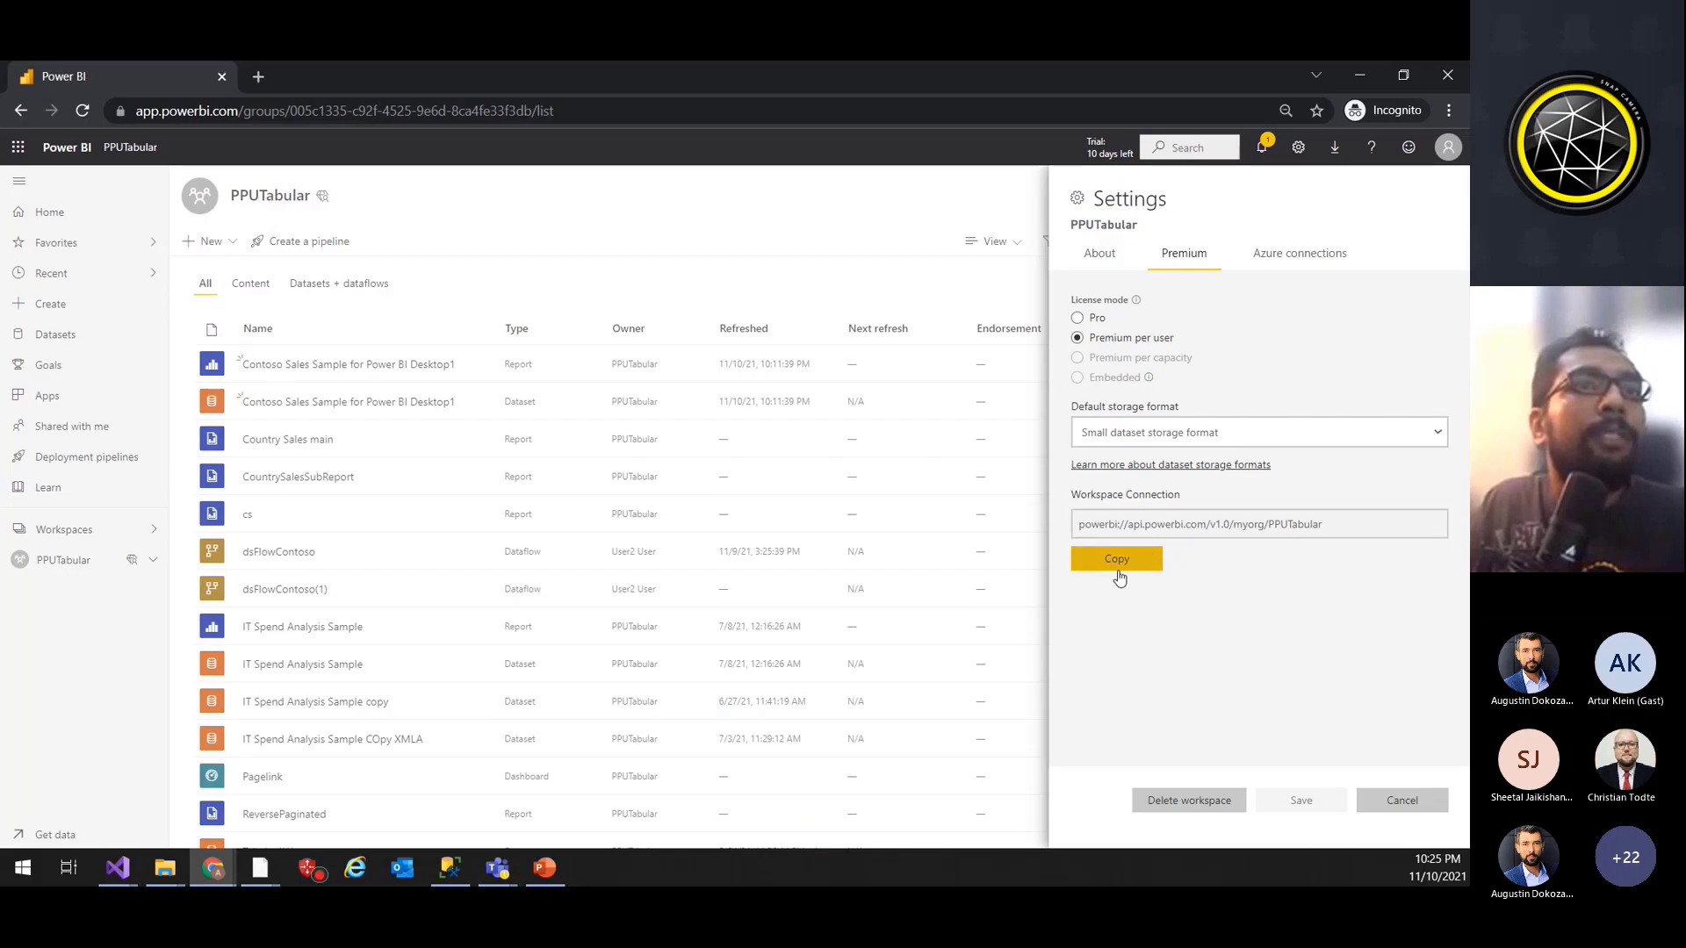
pyautogui.click(1116, 562)
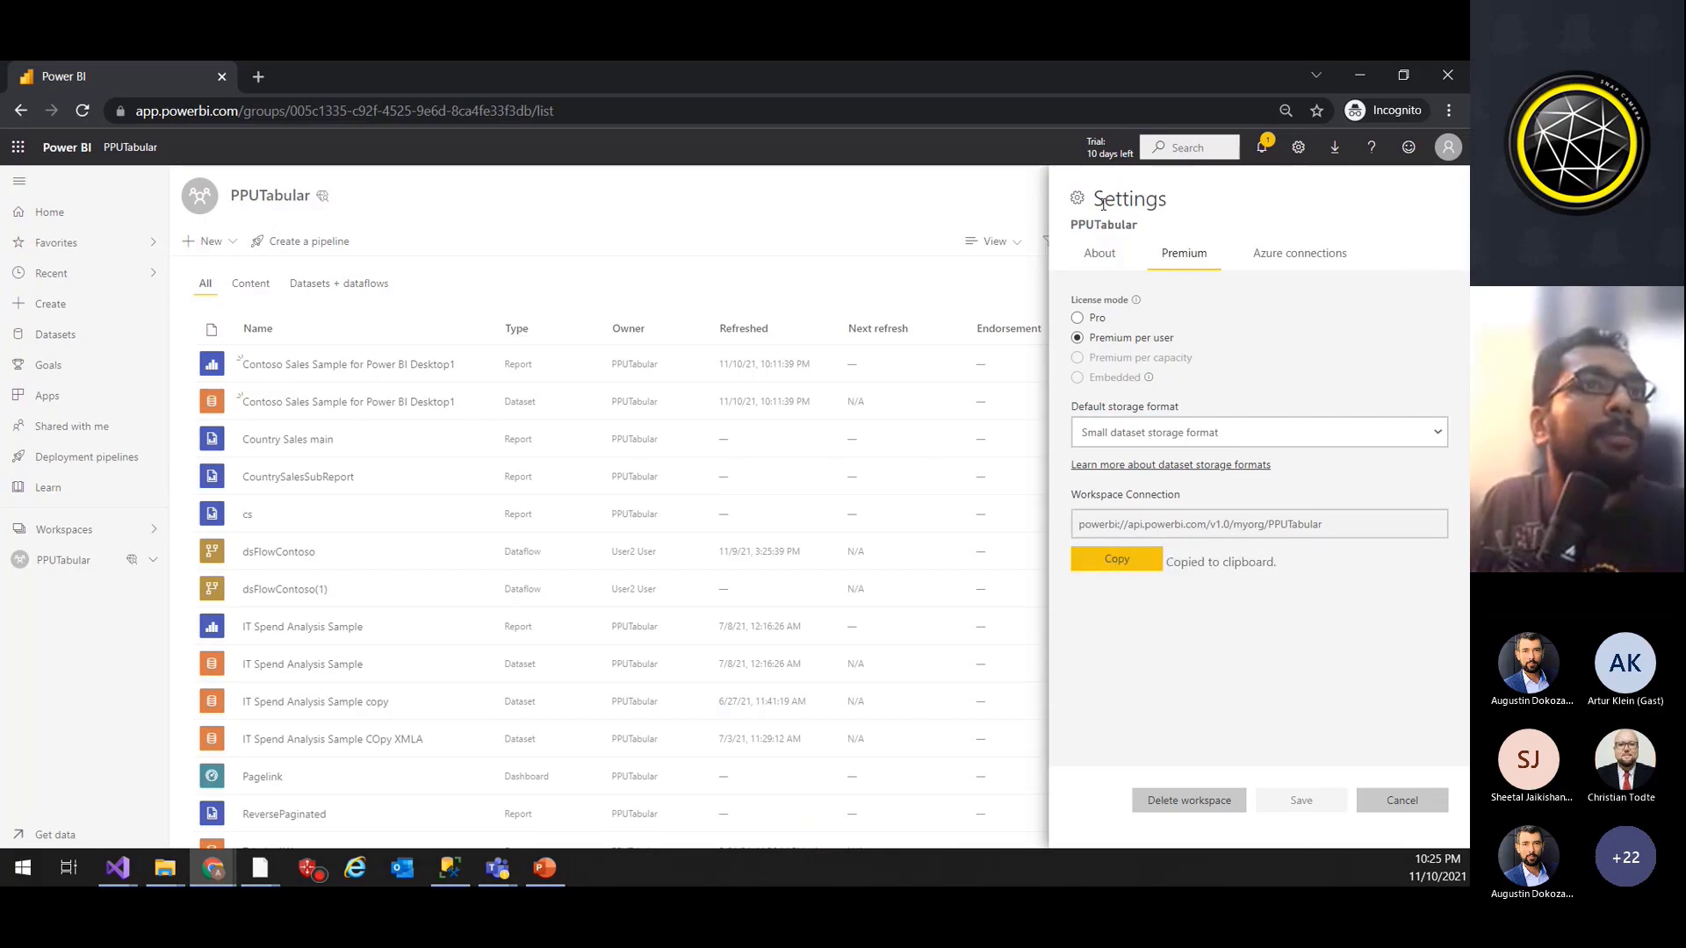
pyautogui.click(925, 211)
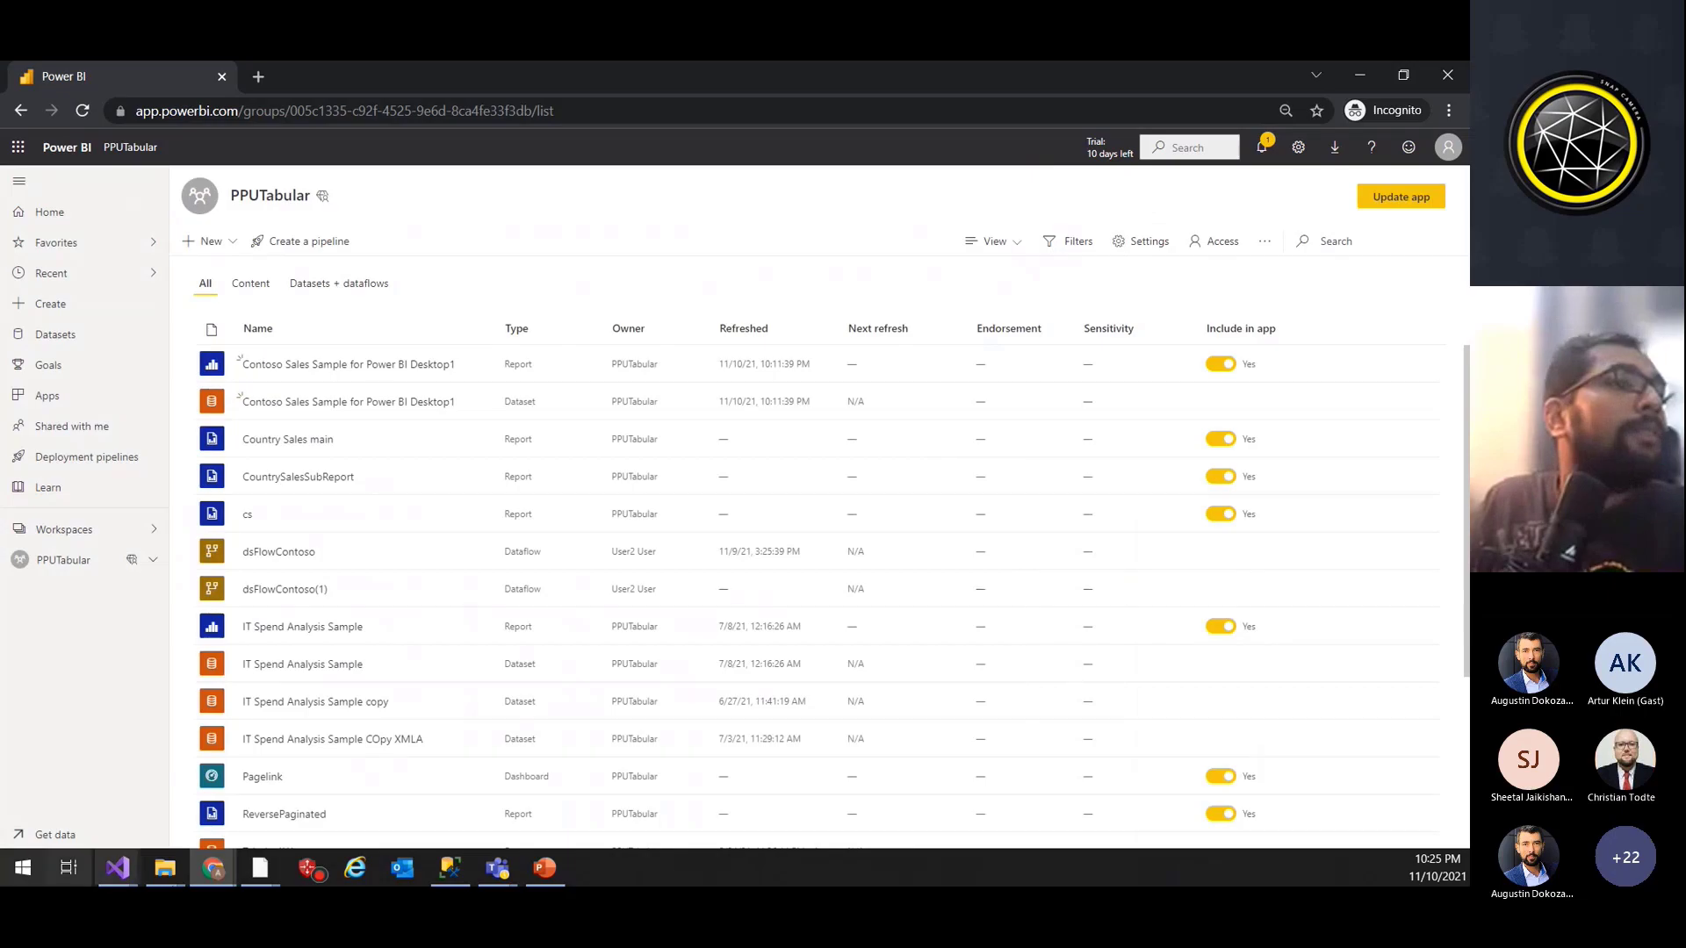
# Step: Try out a new Analysis Services connection in SQL Server Management Studio with server name powerbi://api.powerbi.com/v1.0/myorg/PPUTabular
pyautogui.click(446, 865)
pyautogui.click(367, 349)
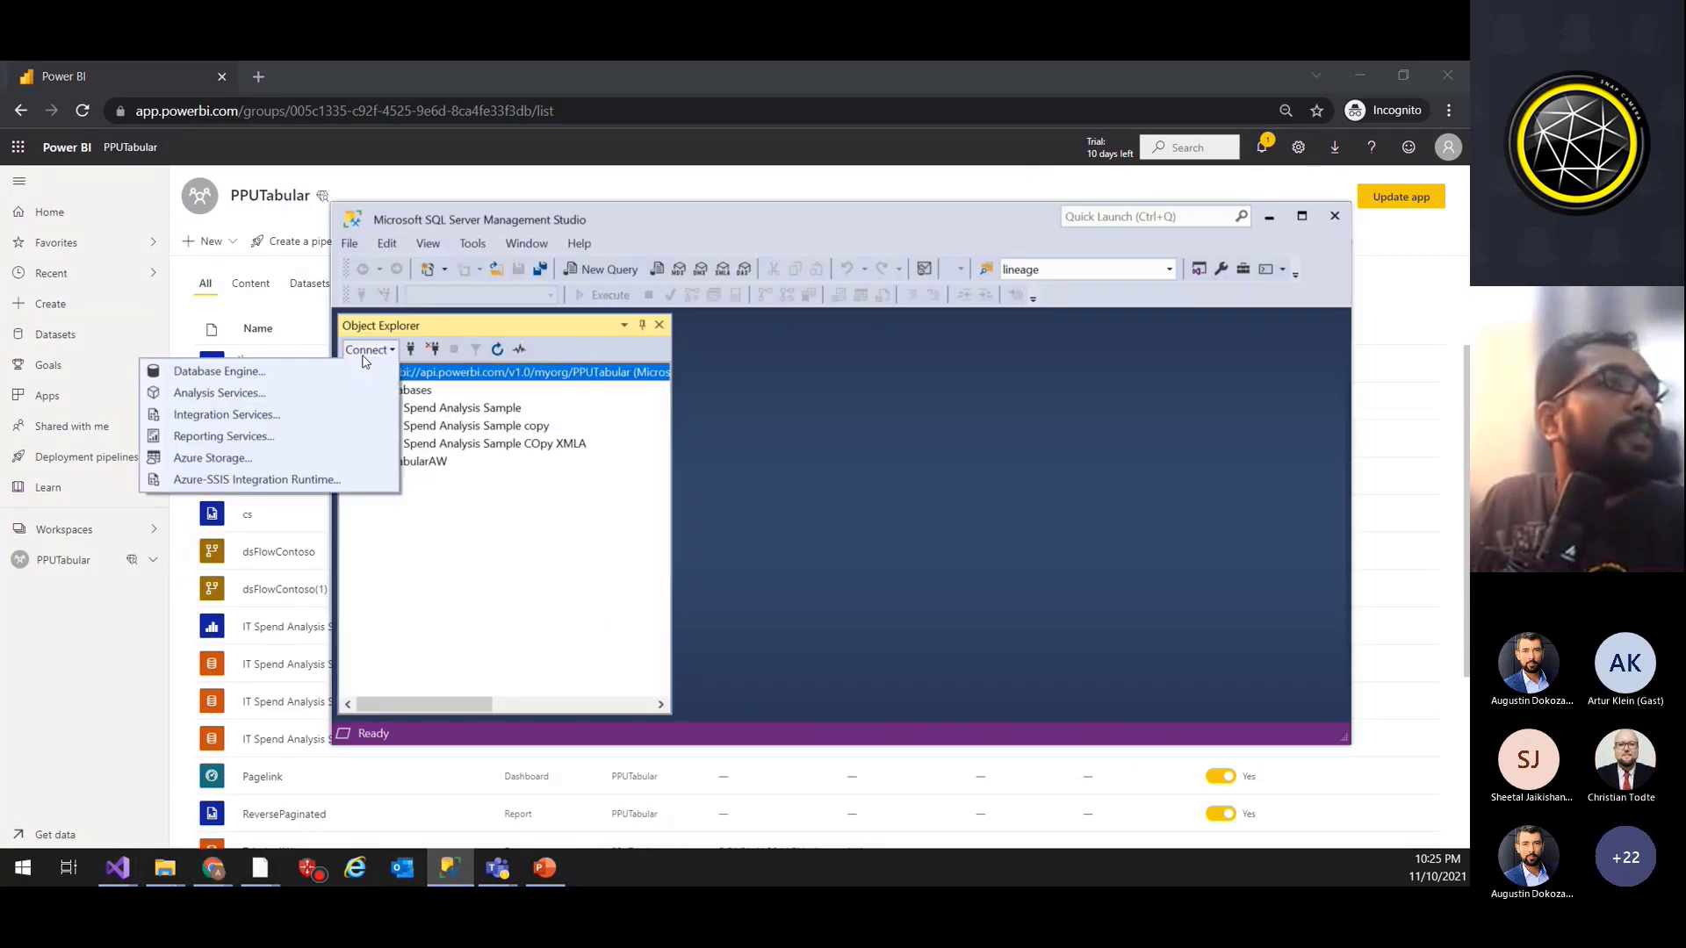
pyautogui.click(243, 393)
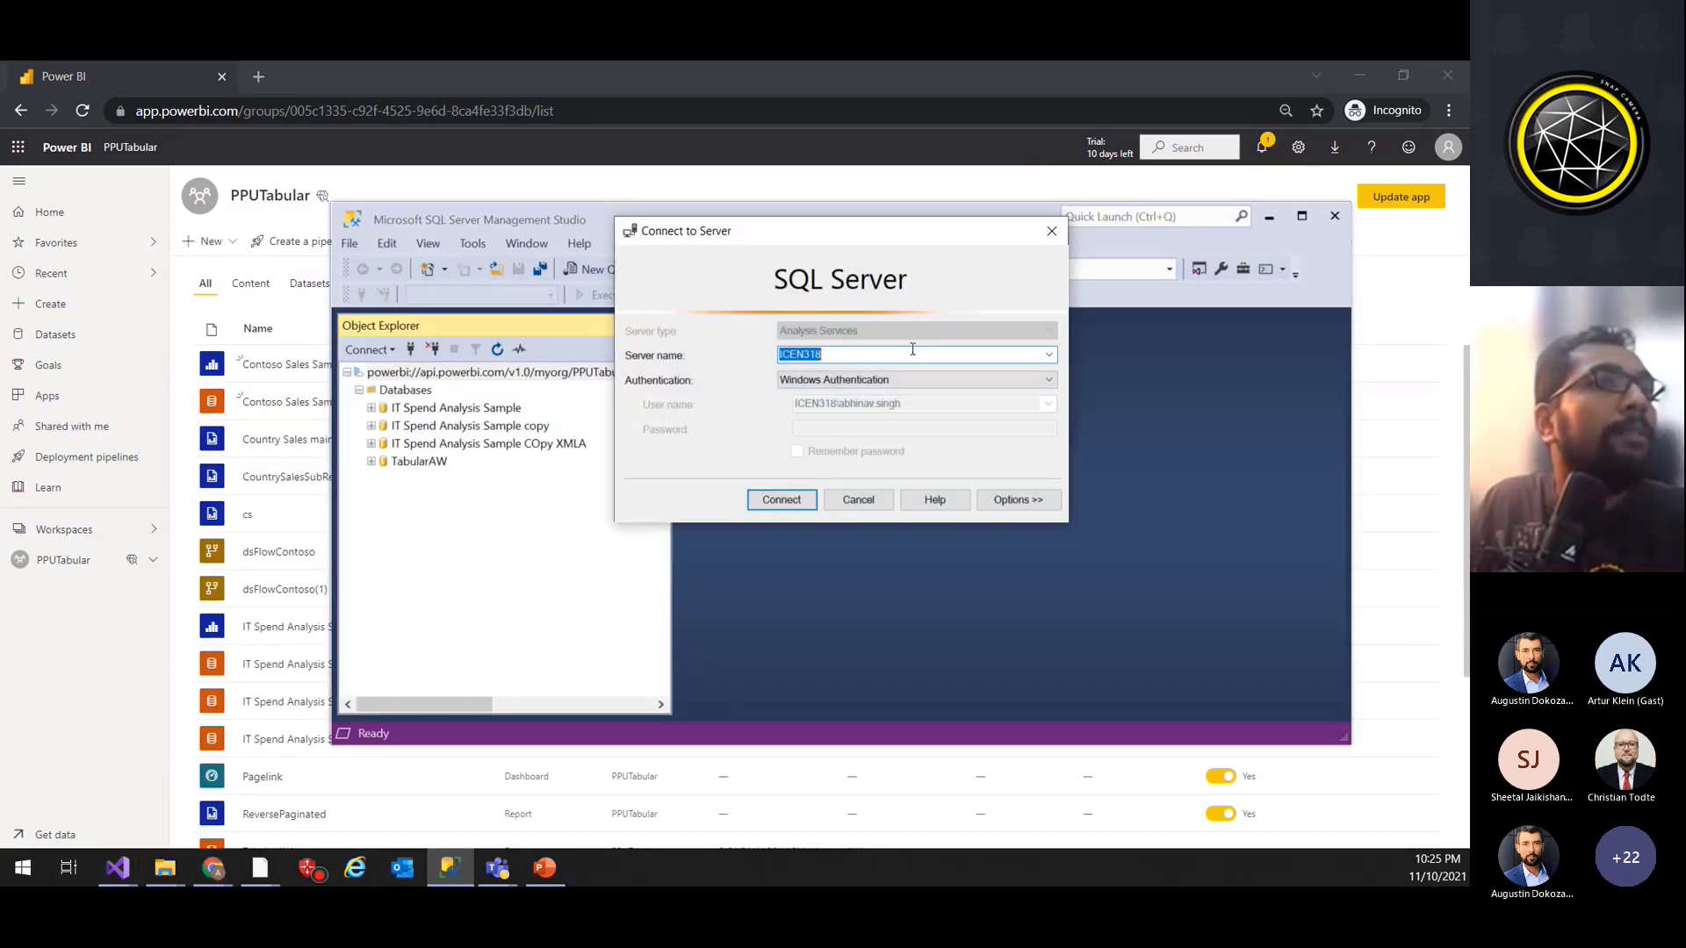
pyautogui.hotkey('ctrl', 'v')
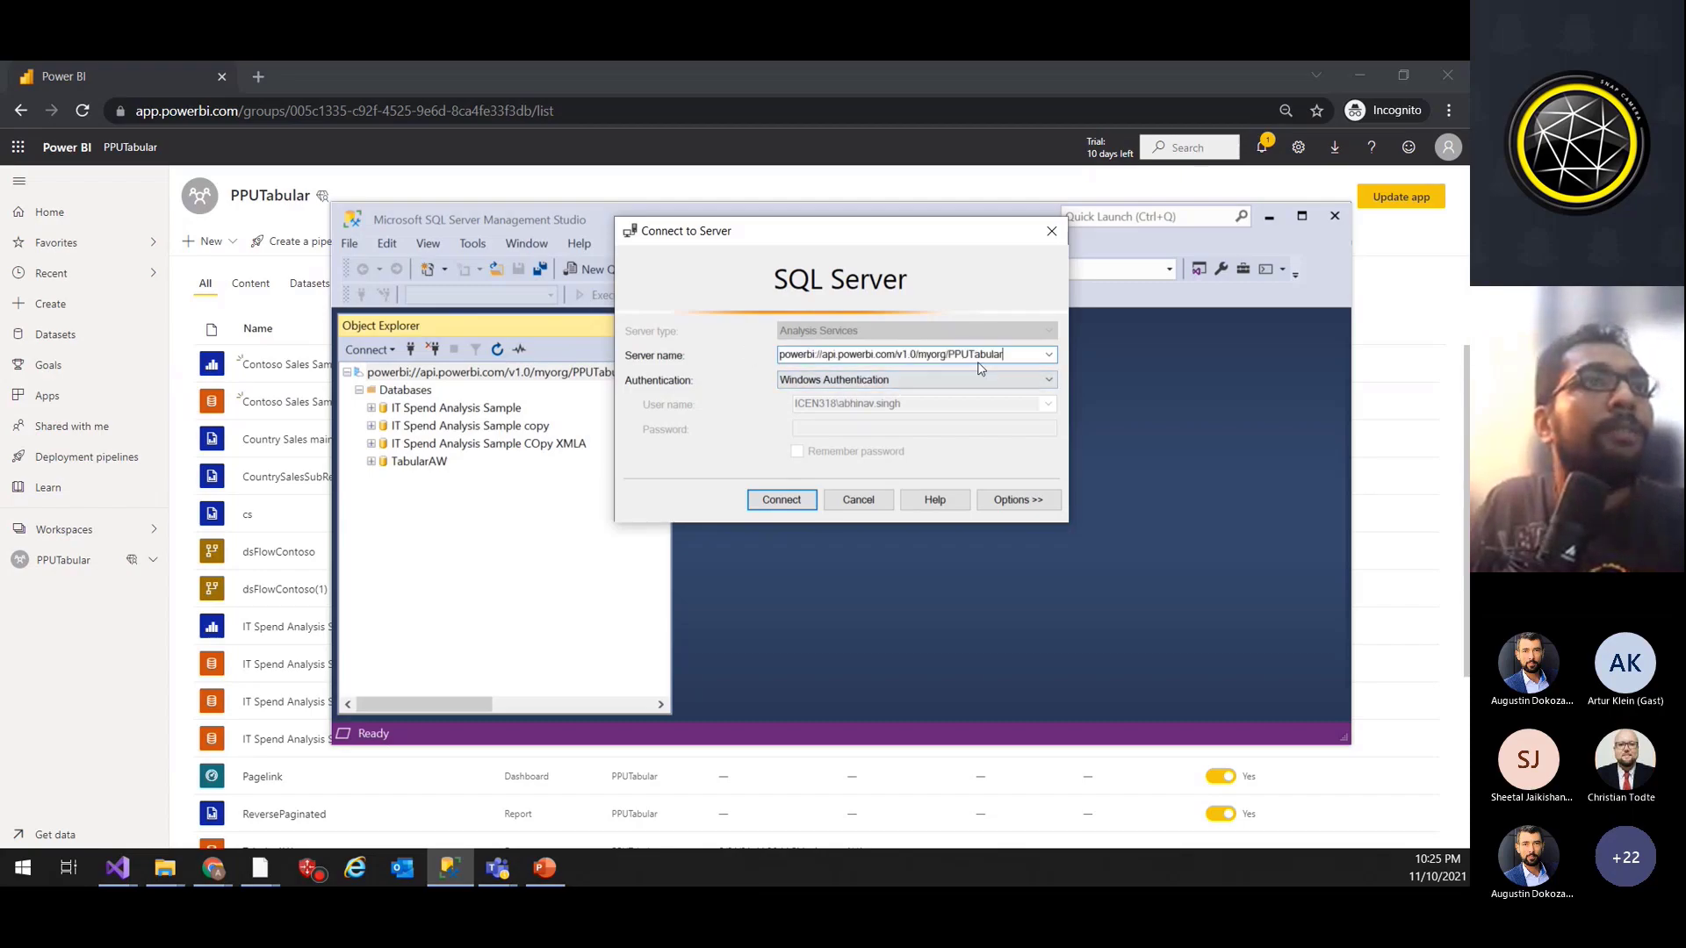
pyautogui.click(858, 500)
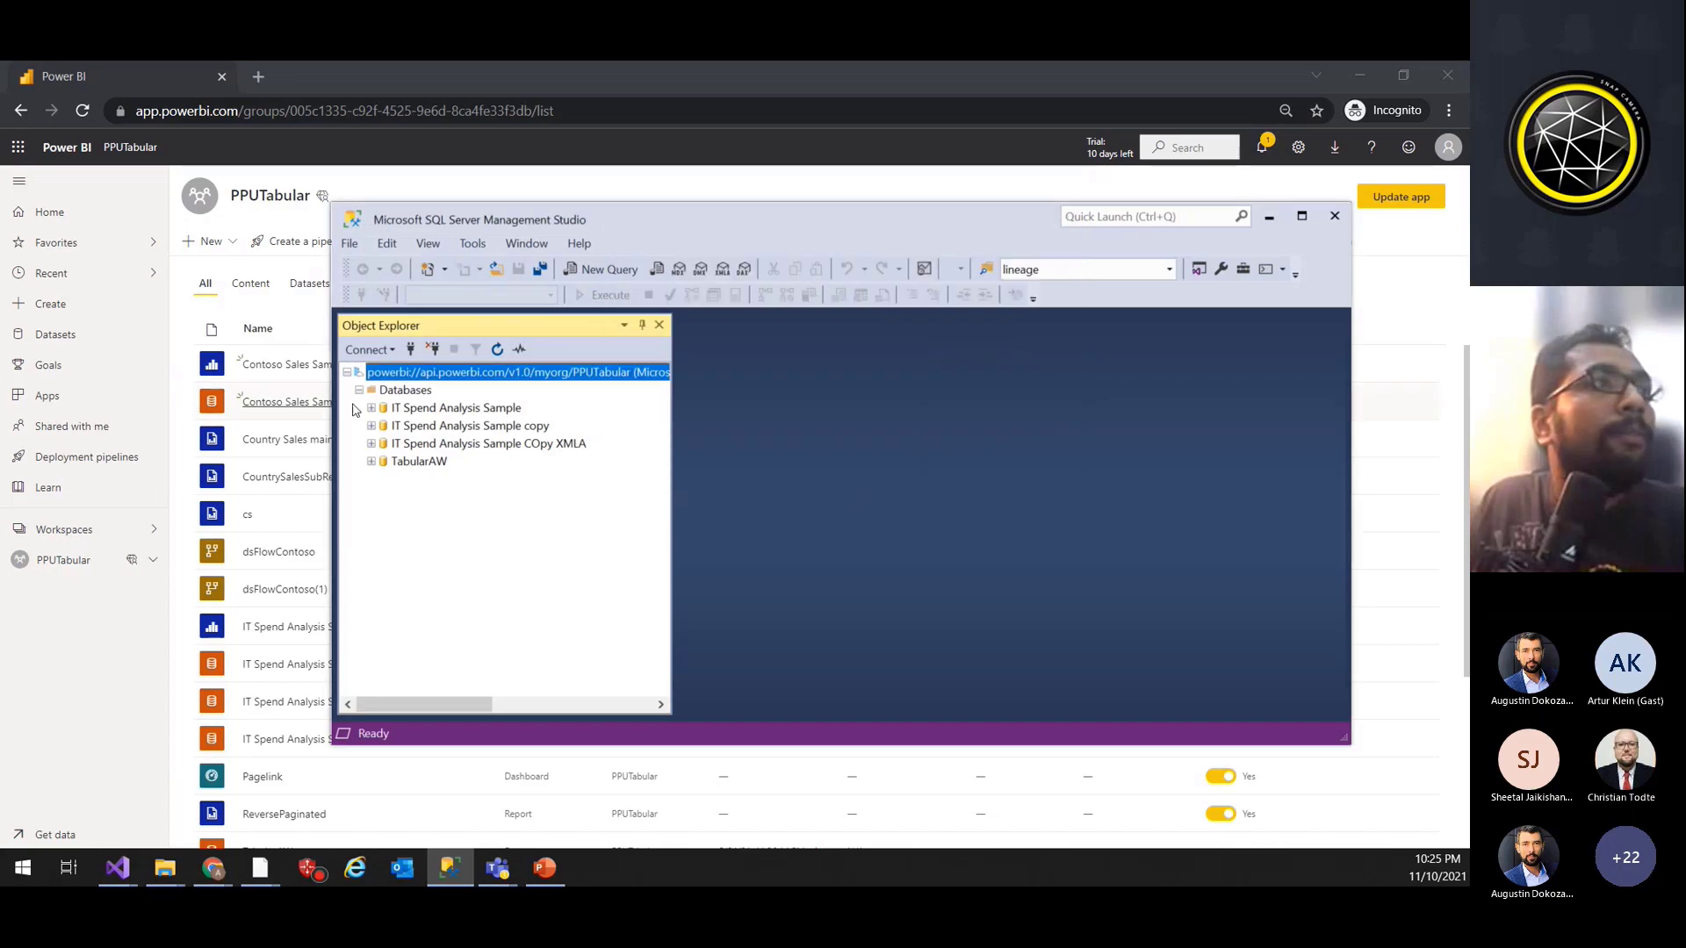
# Step: Refresh the Databases folder of the PPUTabular connection and expand the Contoso Sales Sample for Power BI Desktop1 database
pyautogui.click(405, 390)
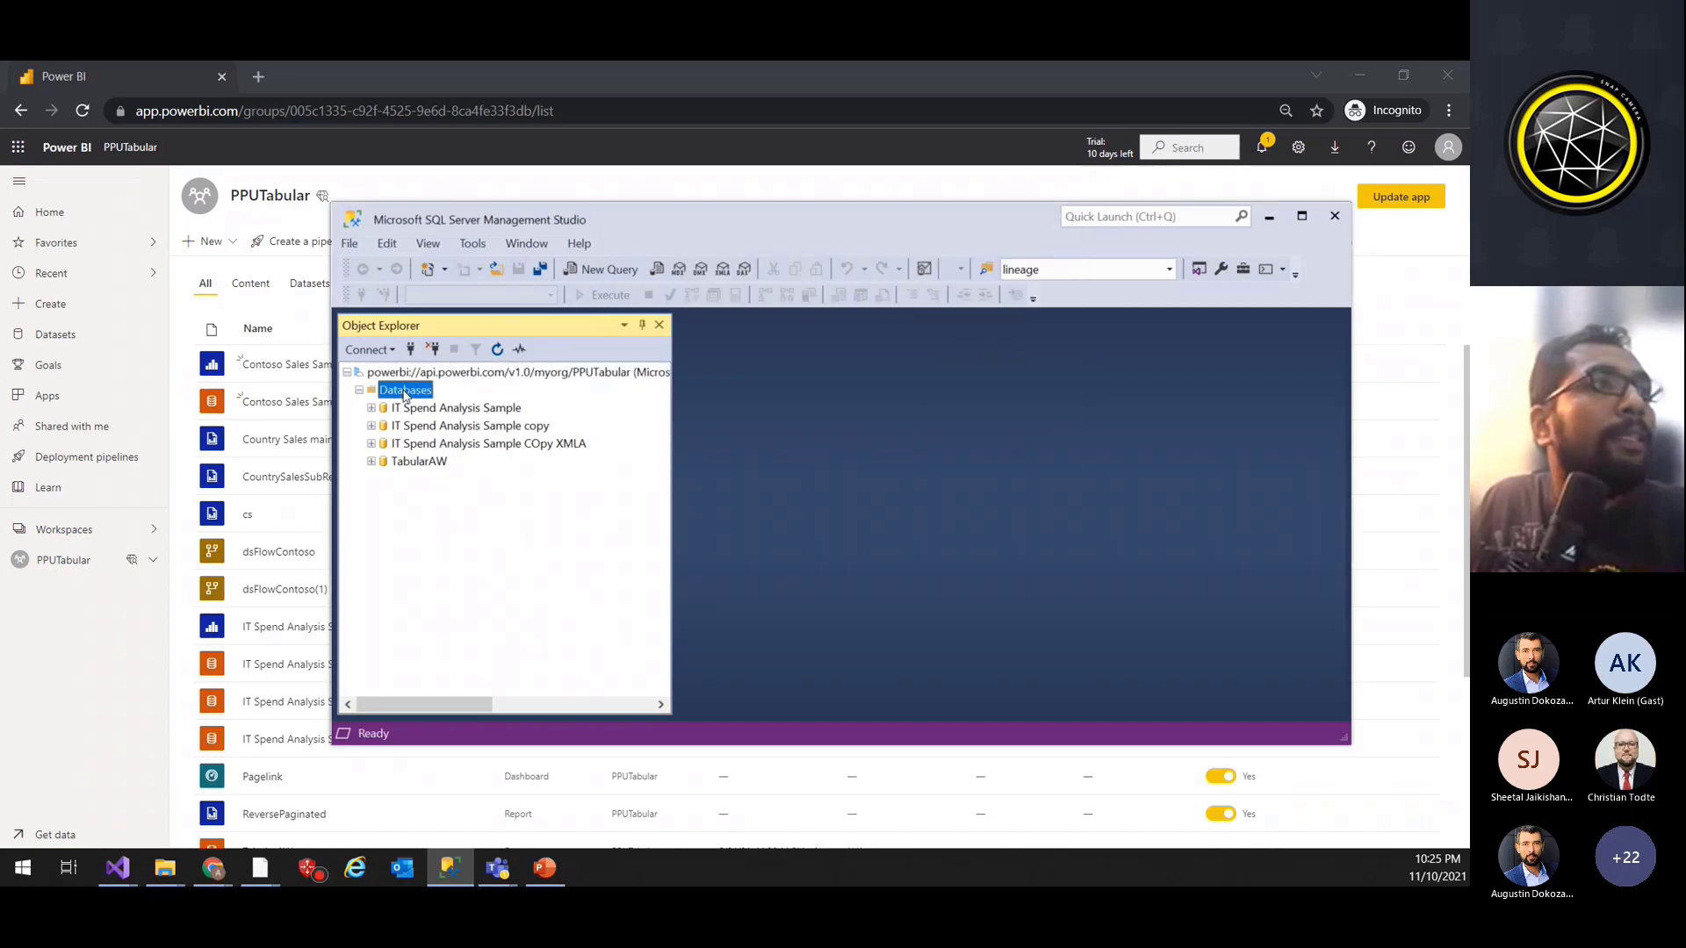
pyautogui.click(423, 409)
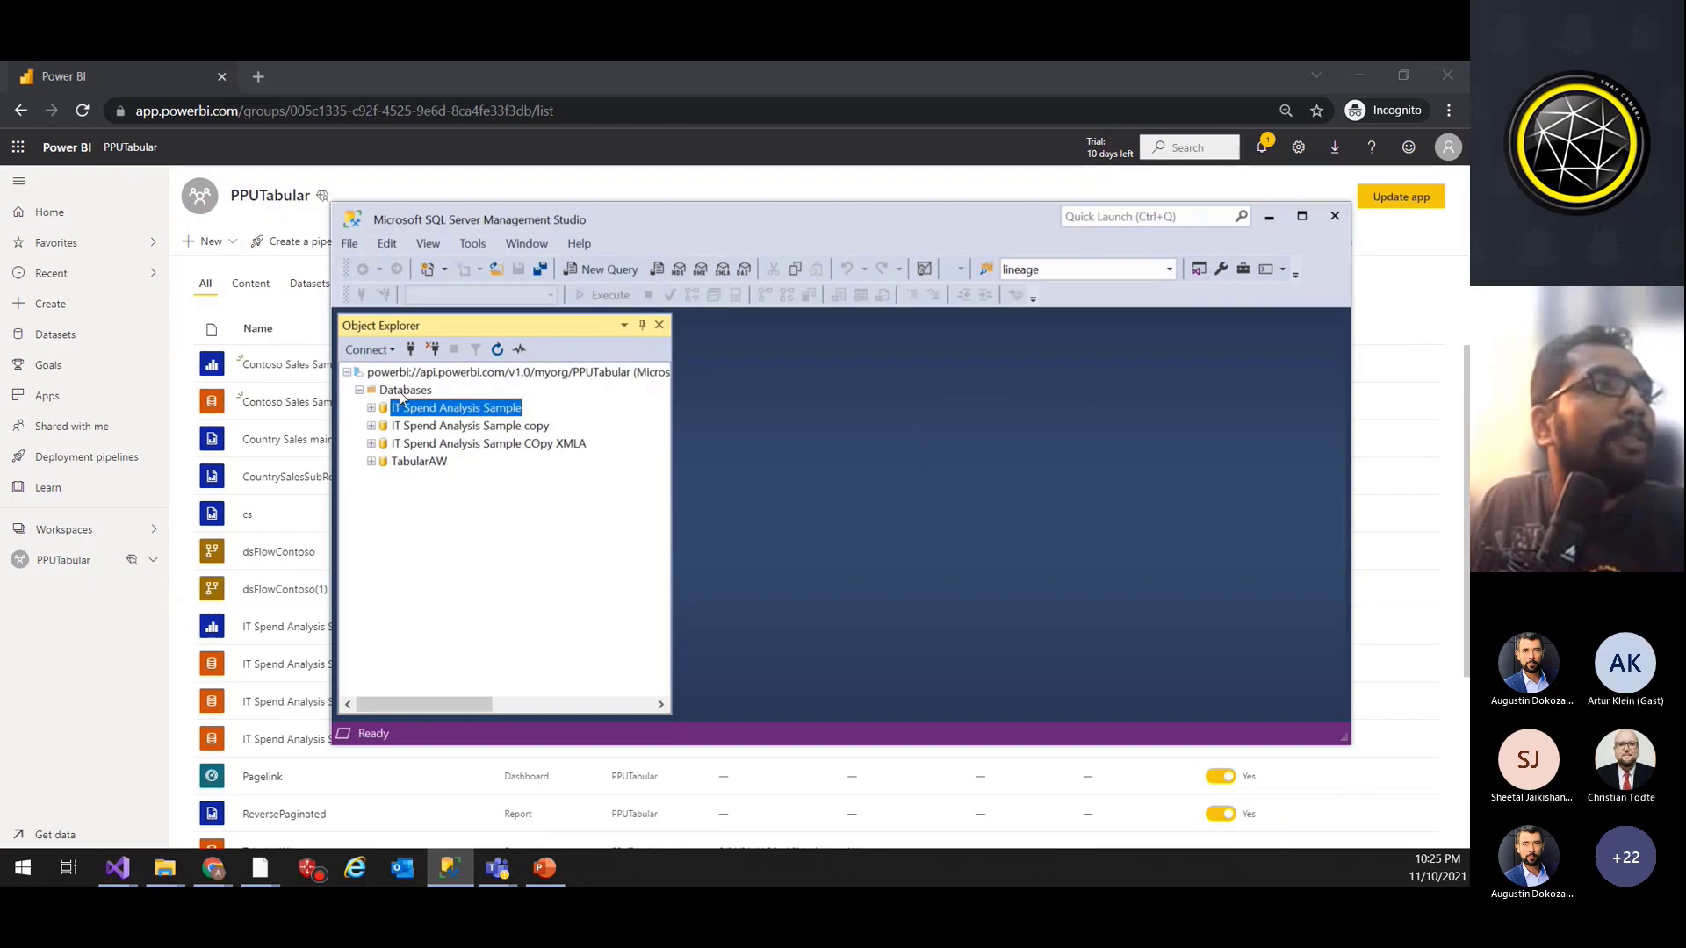
pyautogui.click(403, 392)
pyautogui.click(497, 349)
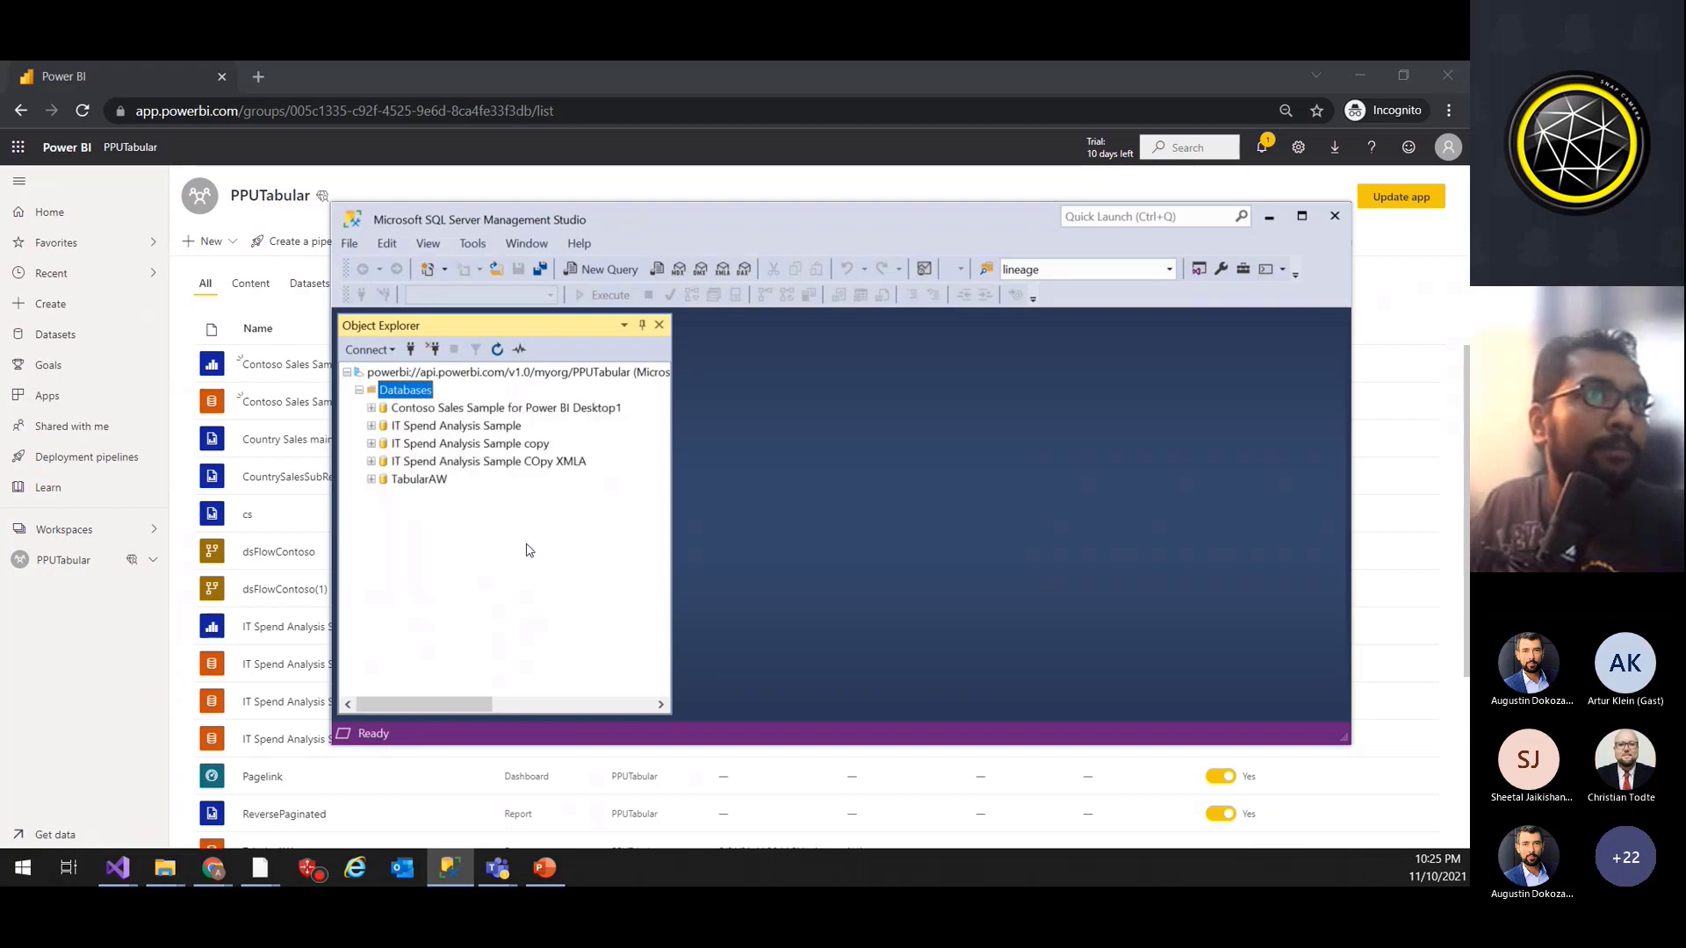
pyautogui.click(498, 410)
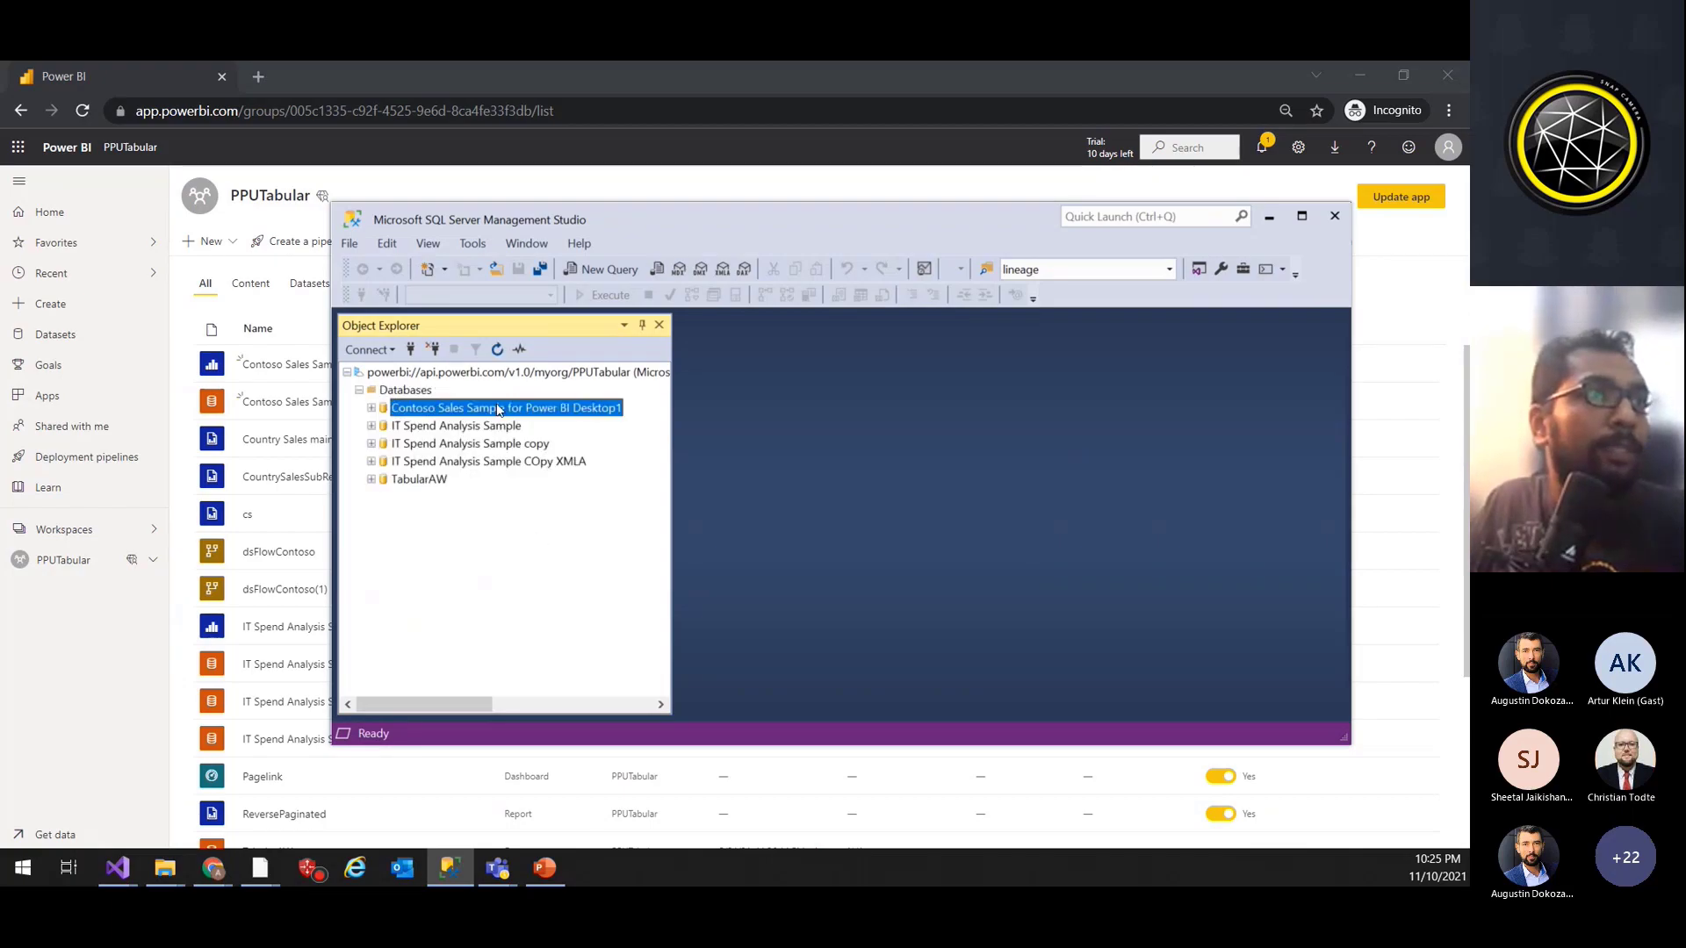
pyautogui.click(370, 409)
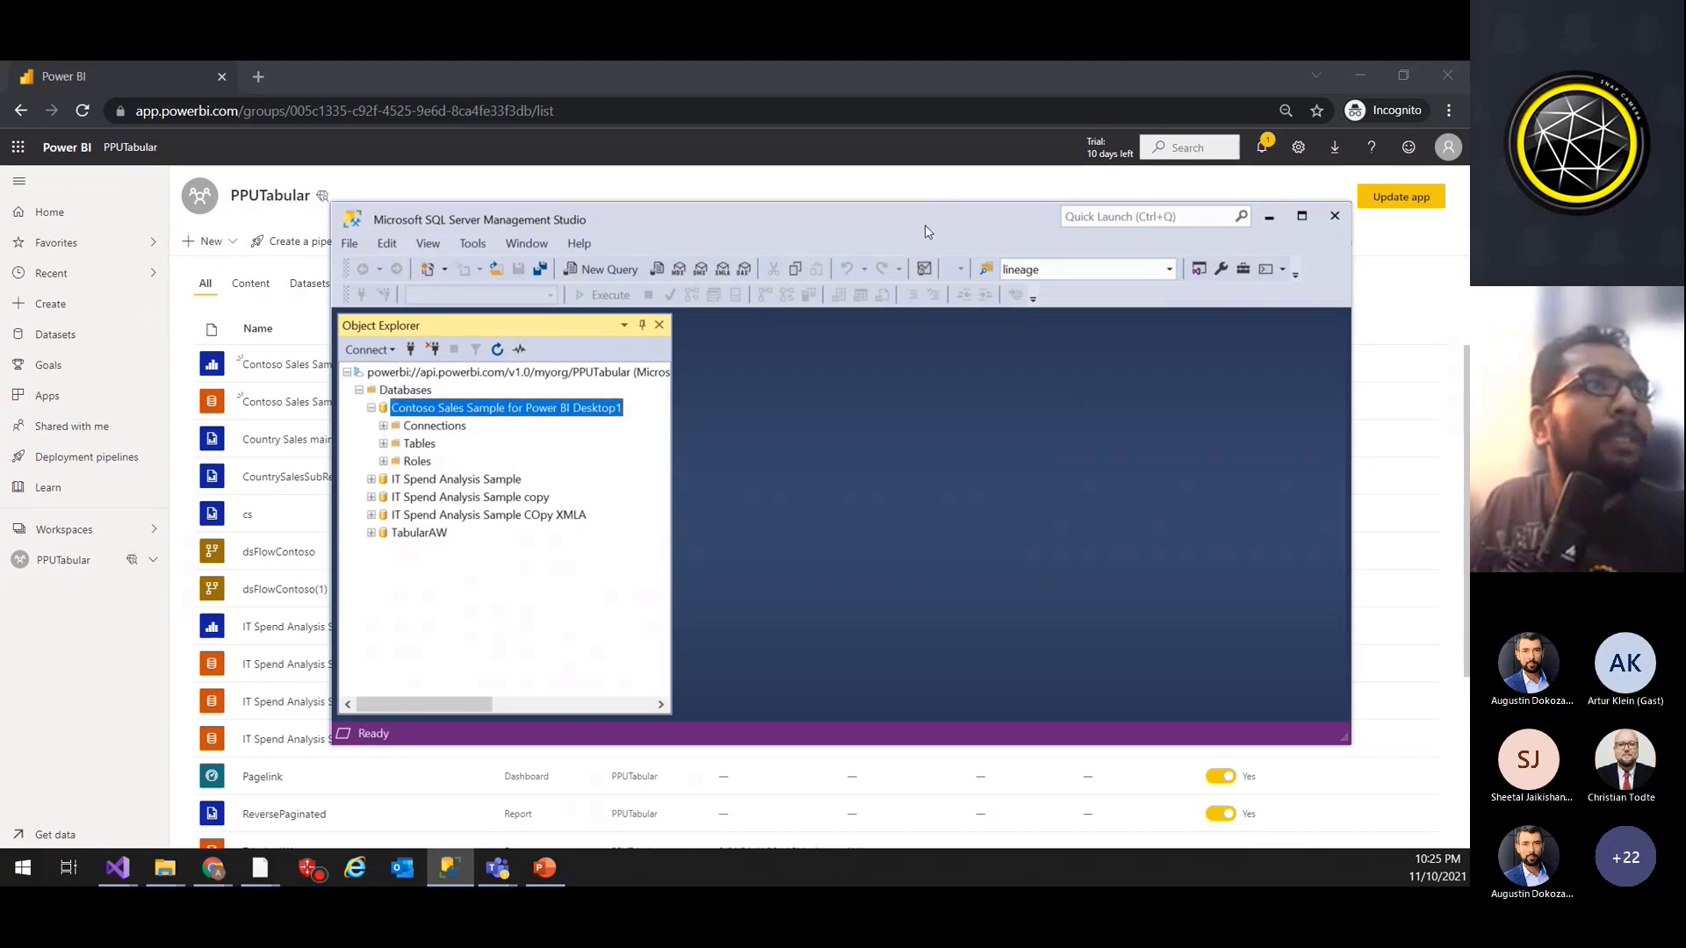
# Step: Expand the Tables folder of the Contoso Sales Sample for Power BI Desktop1 database and select the Product table
pyautogui.moveTo(926, 232); pyautogui.dragTo(839, 234)
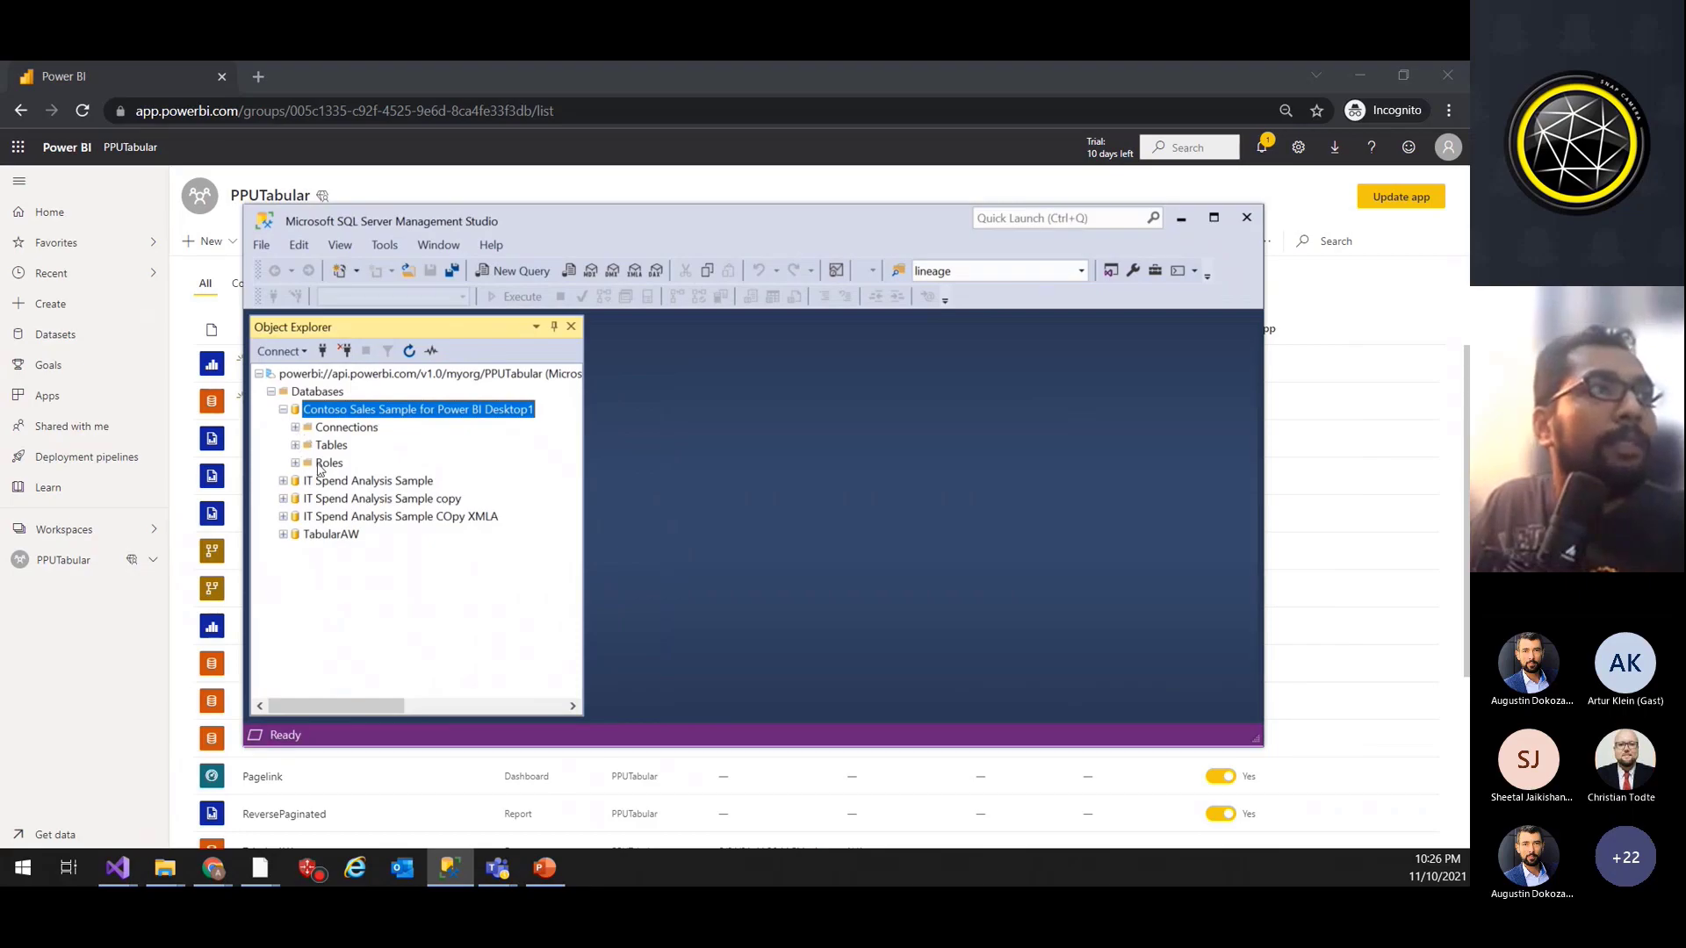
pyautogui.moveTo(626, 220); pyautogui.dragTo(670, 219)
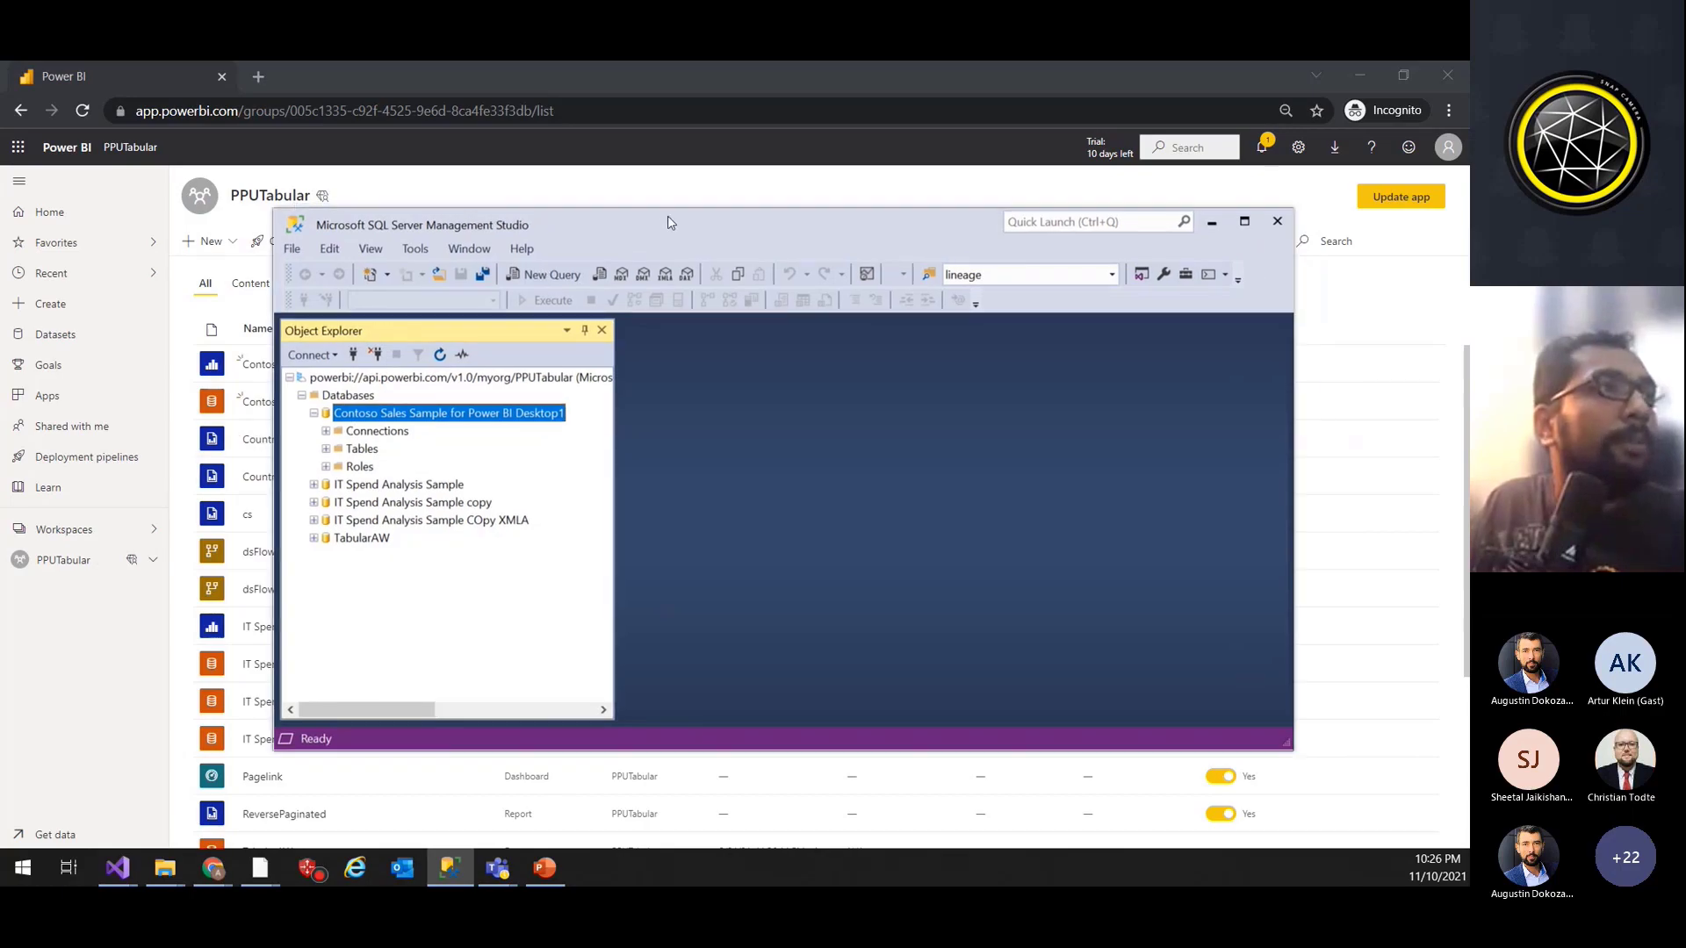
pyautogui.click(326, 450)
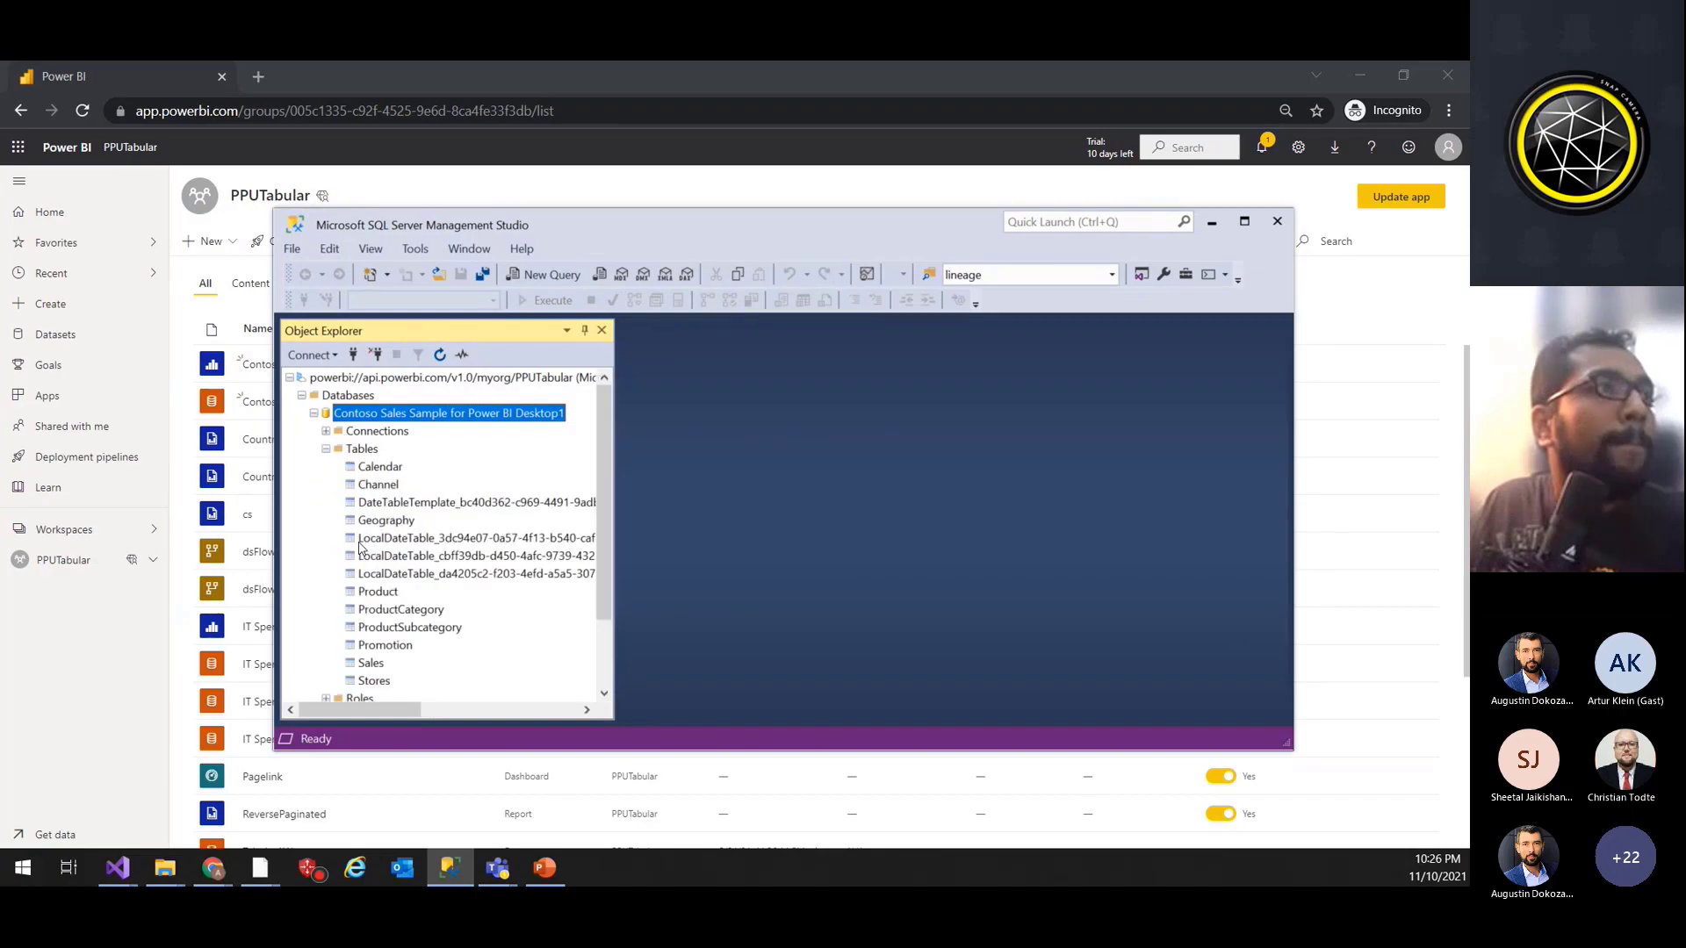
pyautogui.click(380, 468)
pyautogui.click(377, 594)
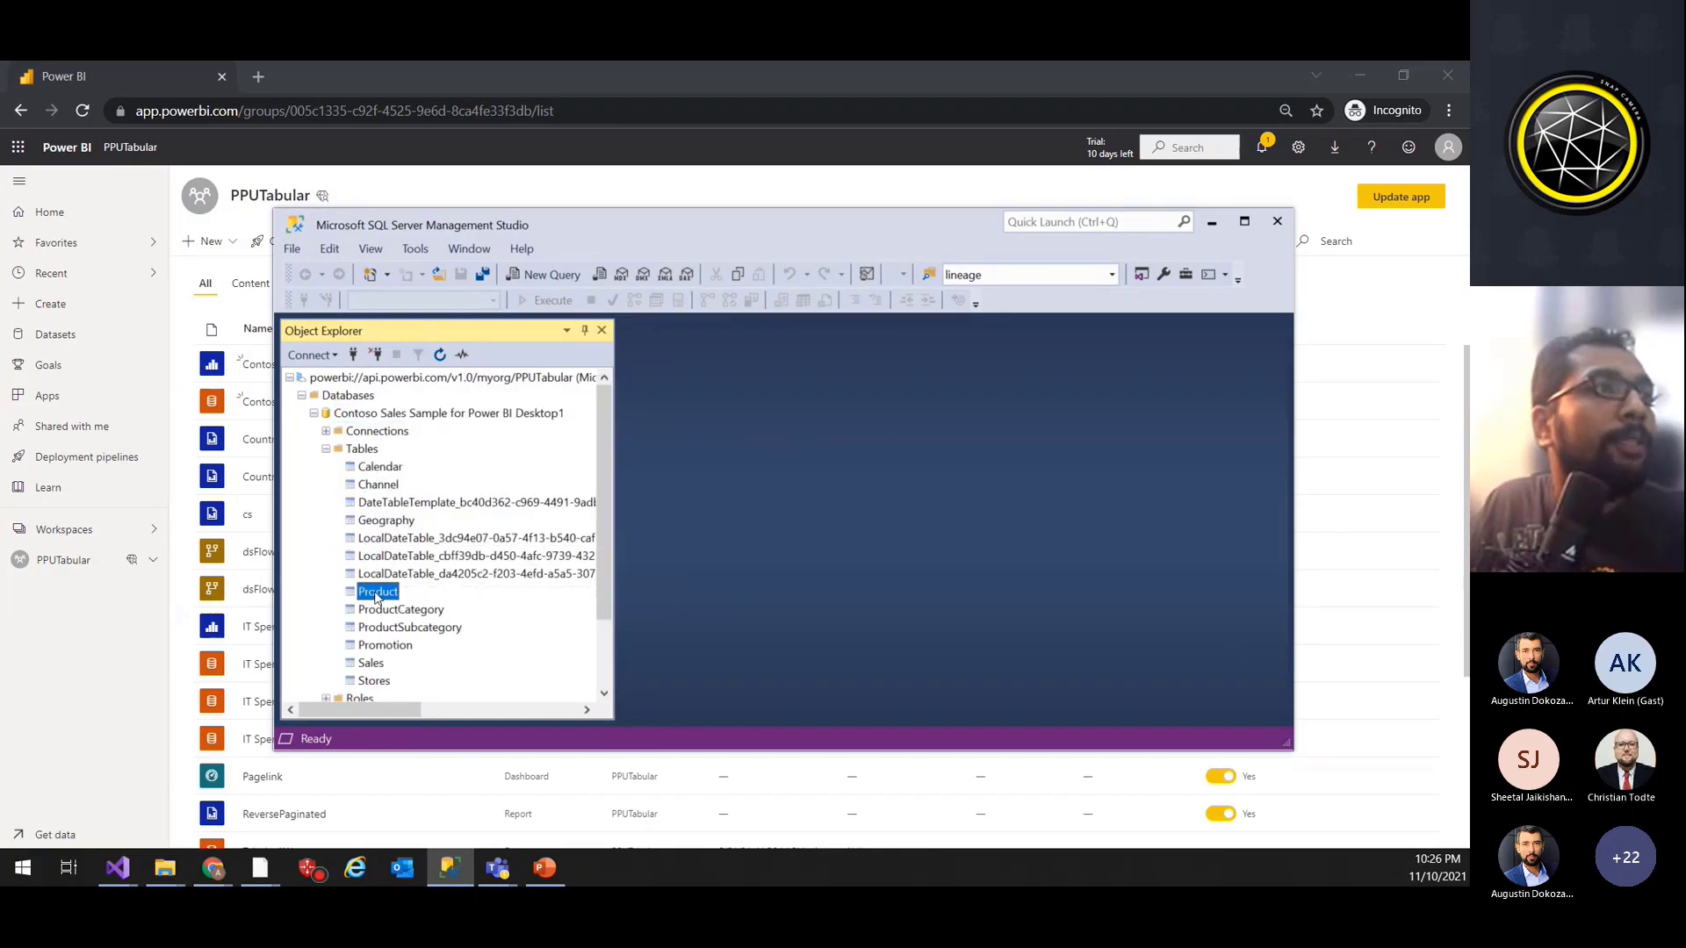
# Step: Examine the Process Table options for the Product table, close them without processing, and review the table's other commands
pyautogui.rightClick(376, 596)
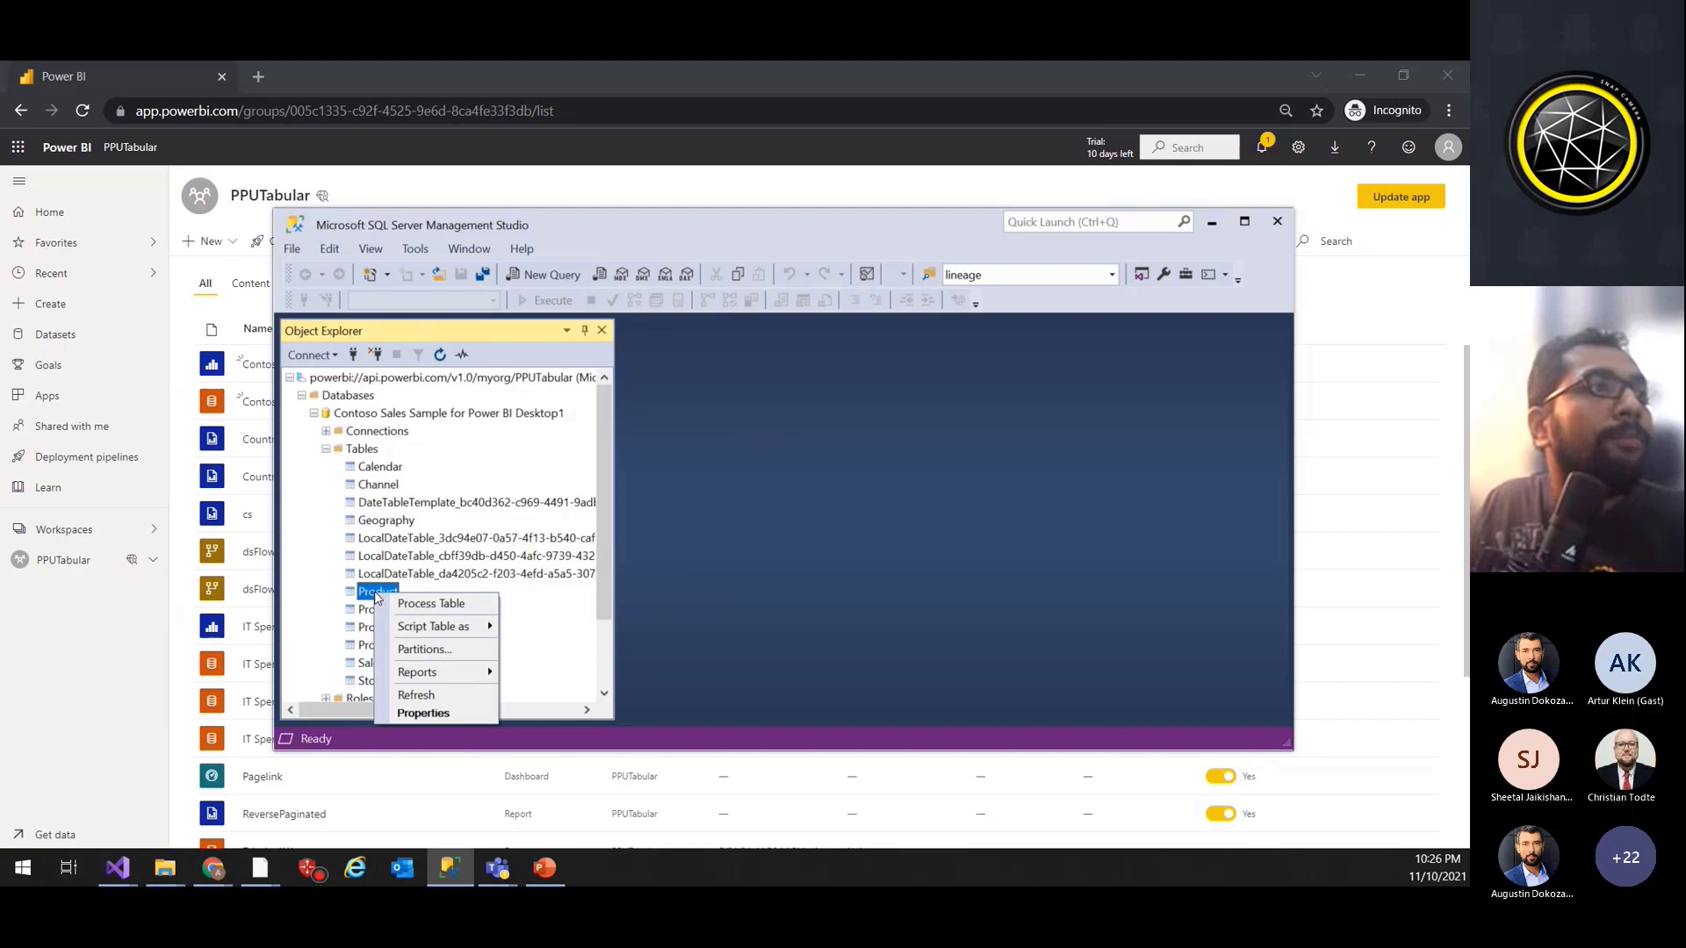
pyautogui.click(426, 606)
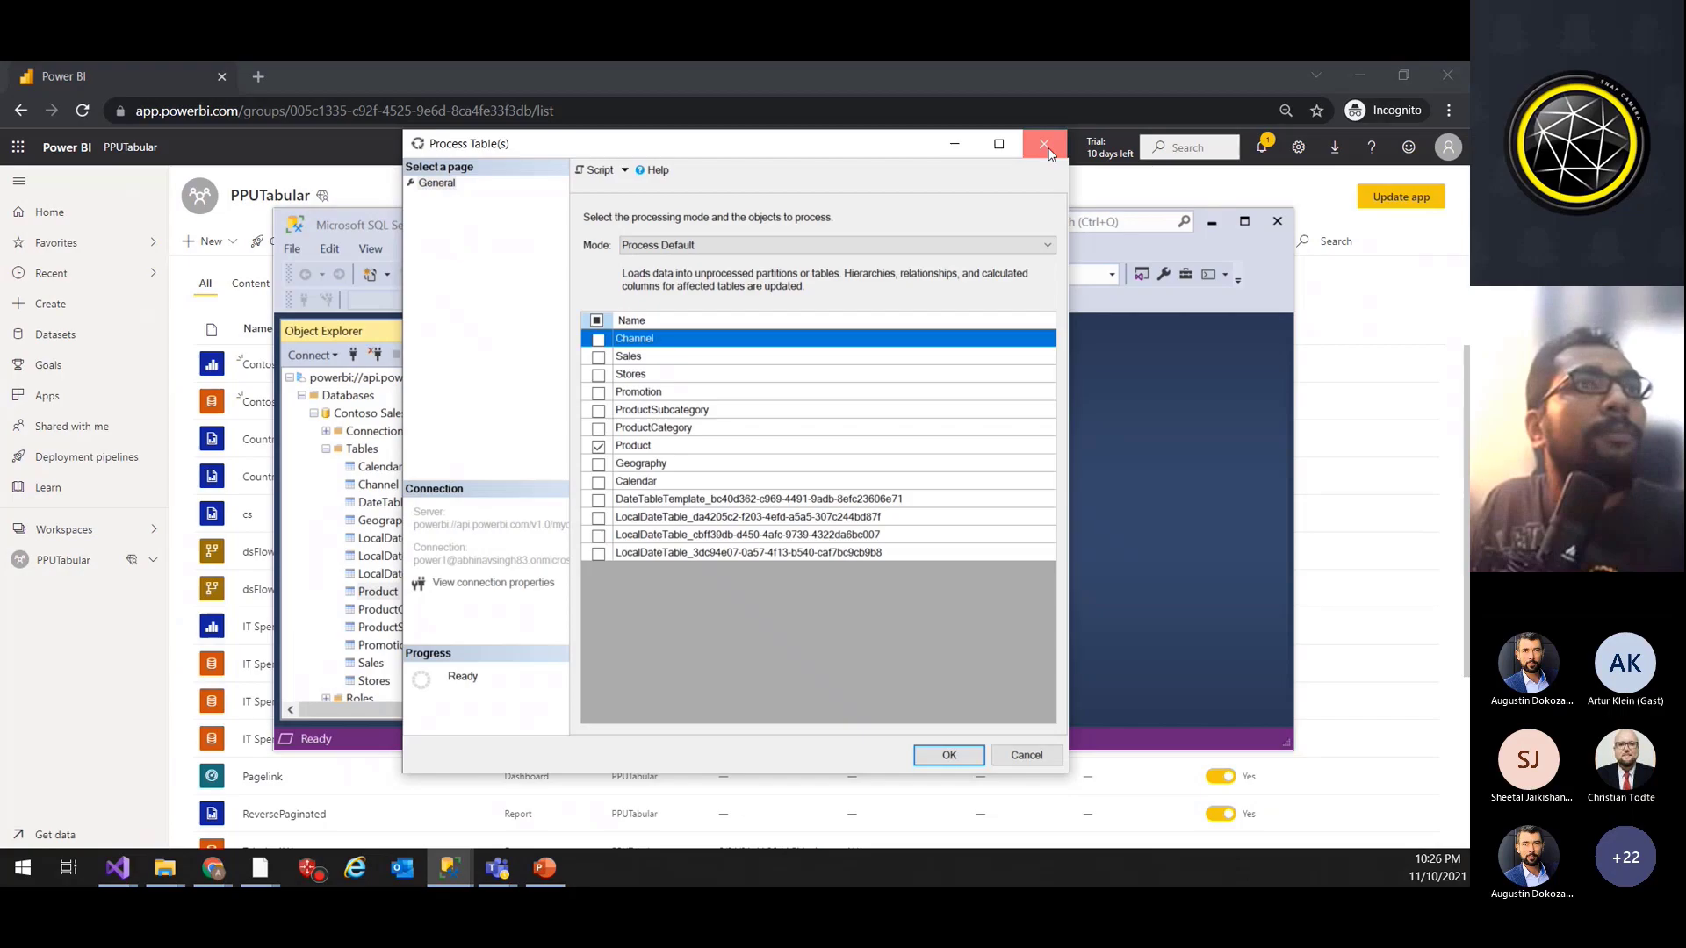
pyautogui.click(1047, 149)
pyautogui.moveTo(799, 232); pyautogui.dragTo(863, 203)
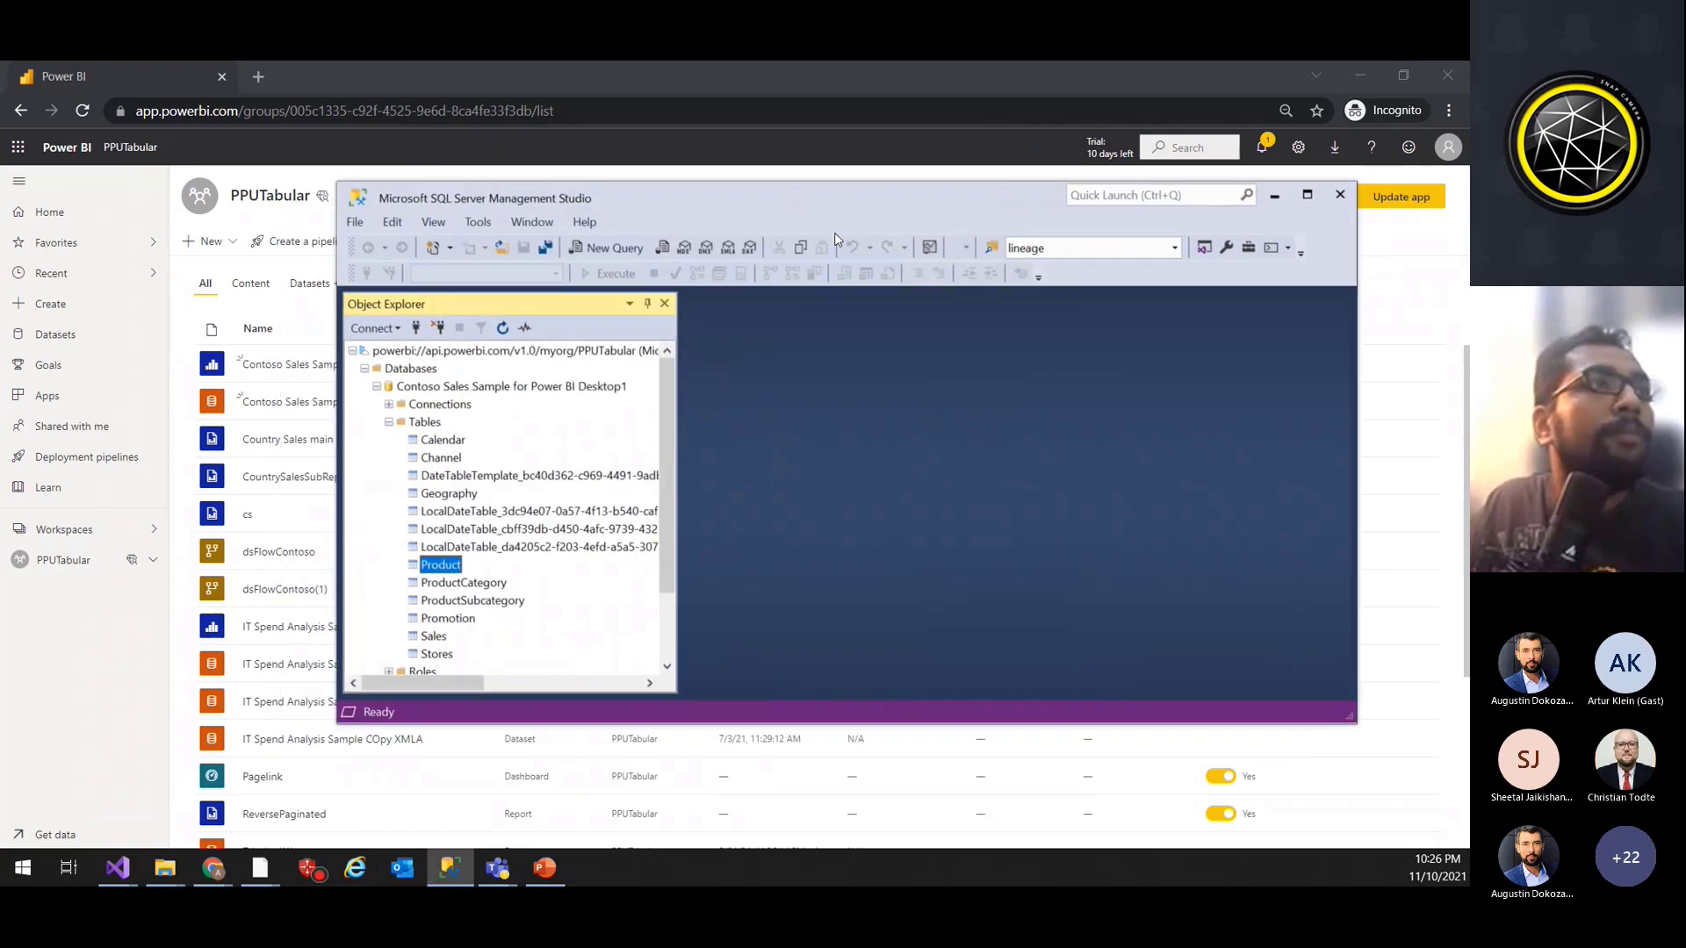
pyautogui.scroll(-2, 427, 612)
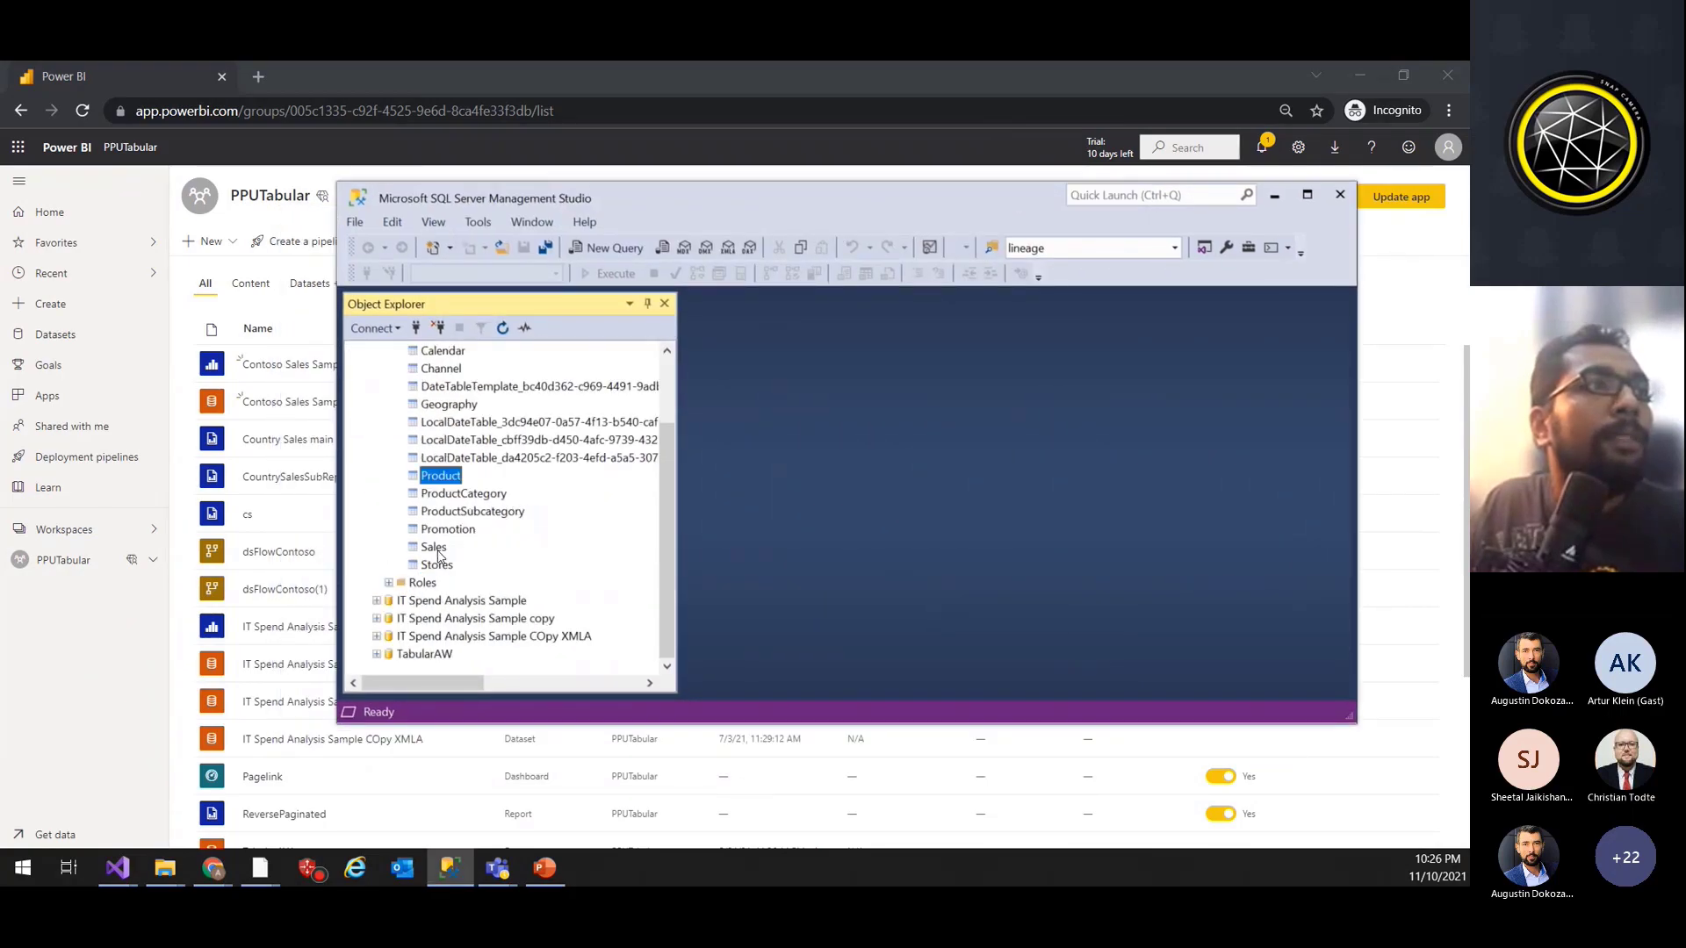
pyautogui.scroll(2, 441, 570)
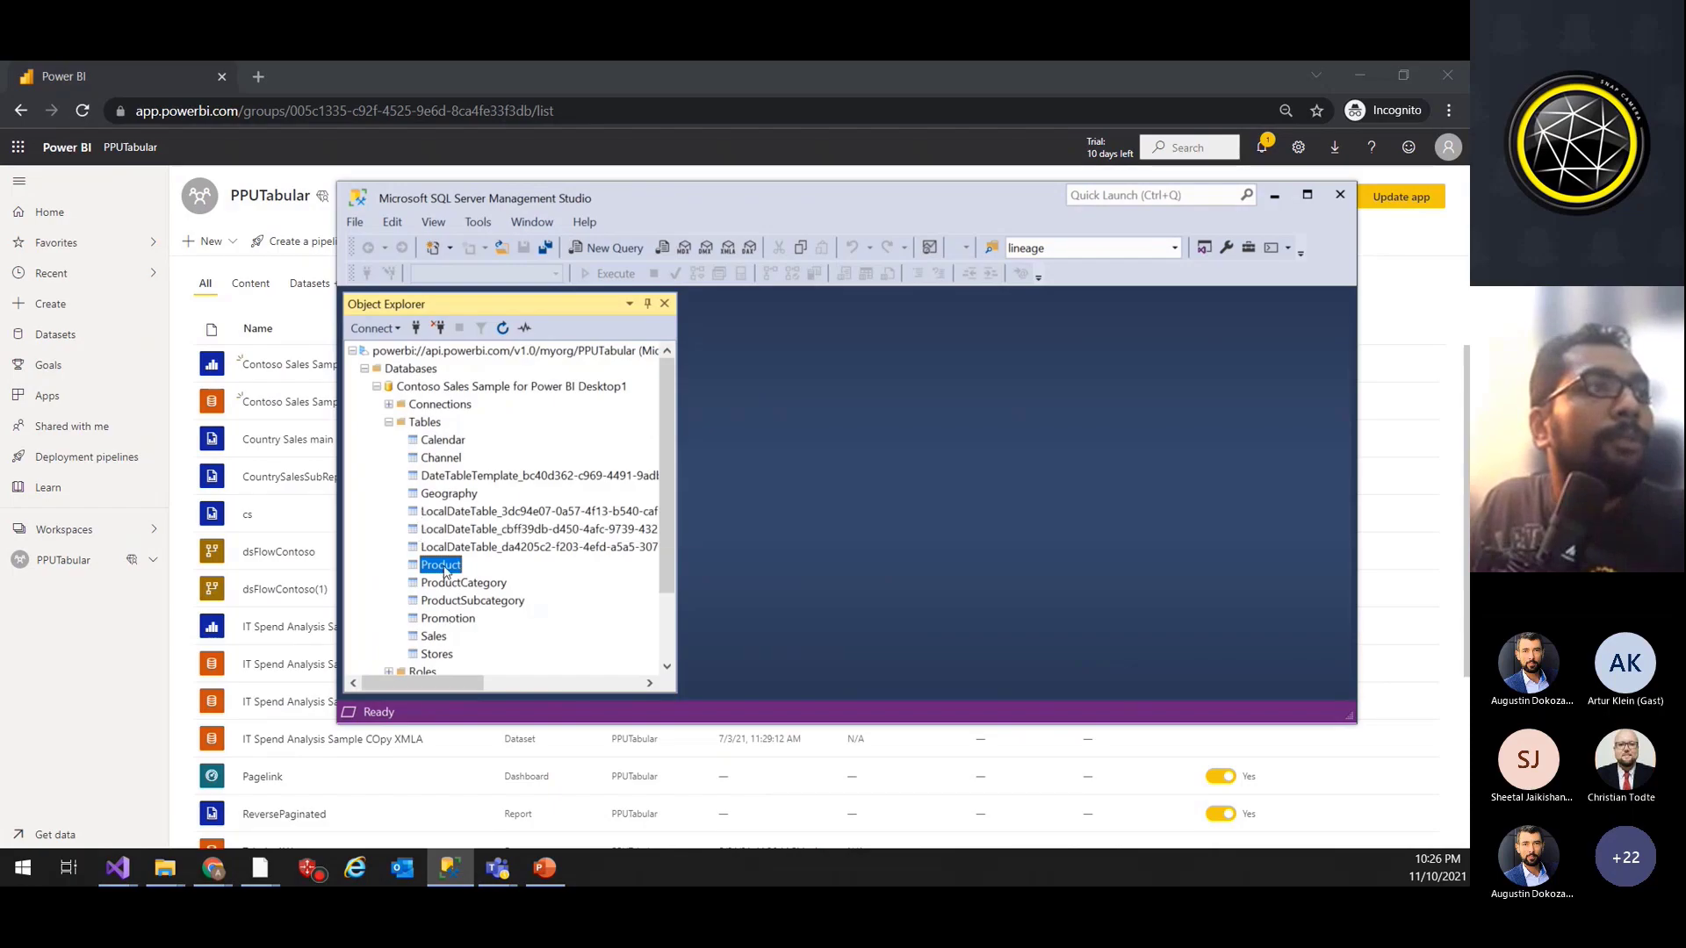
pyautogui.rightClick(445, 572)
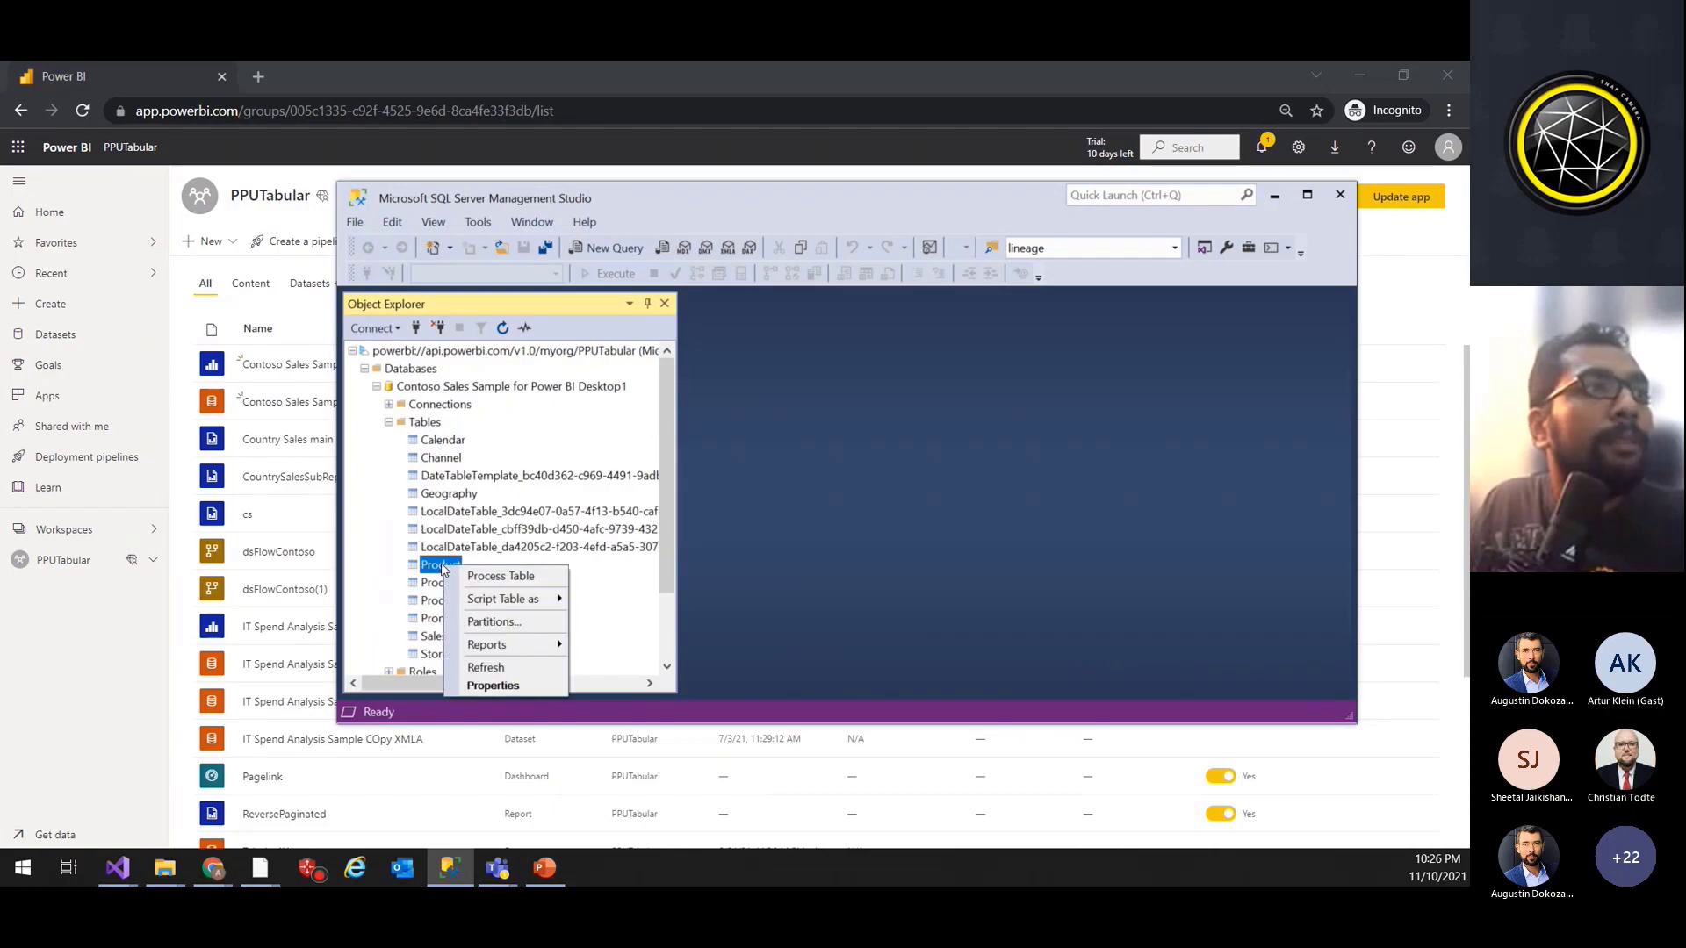
pyautogui.click(425, 423)
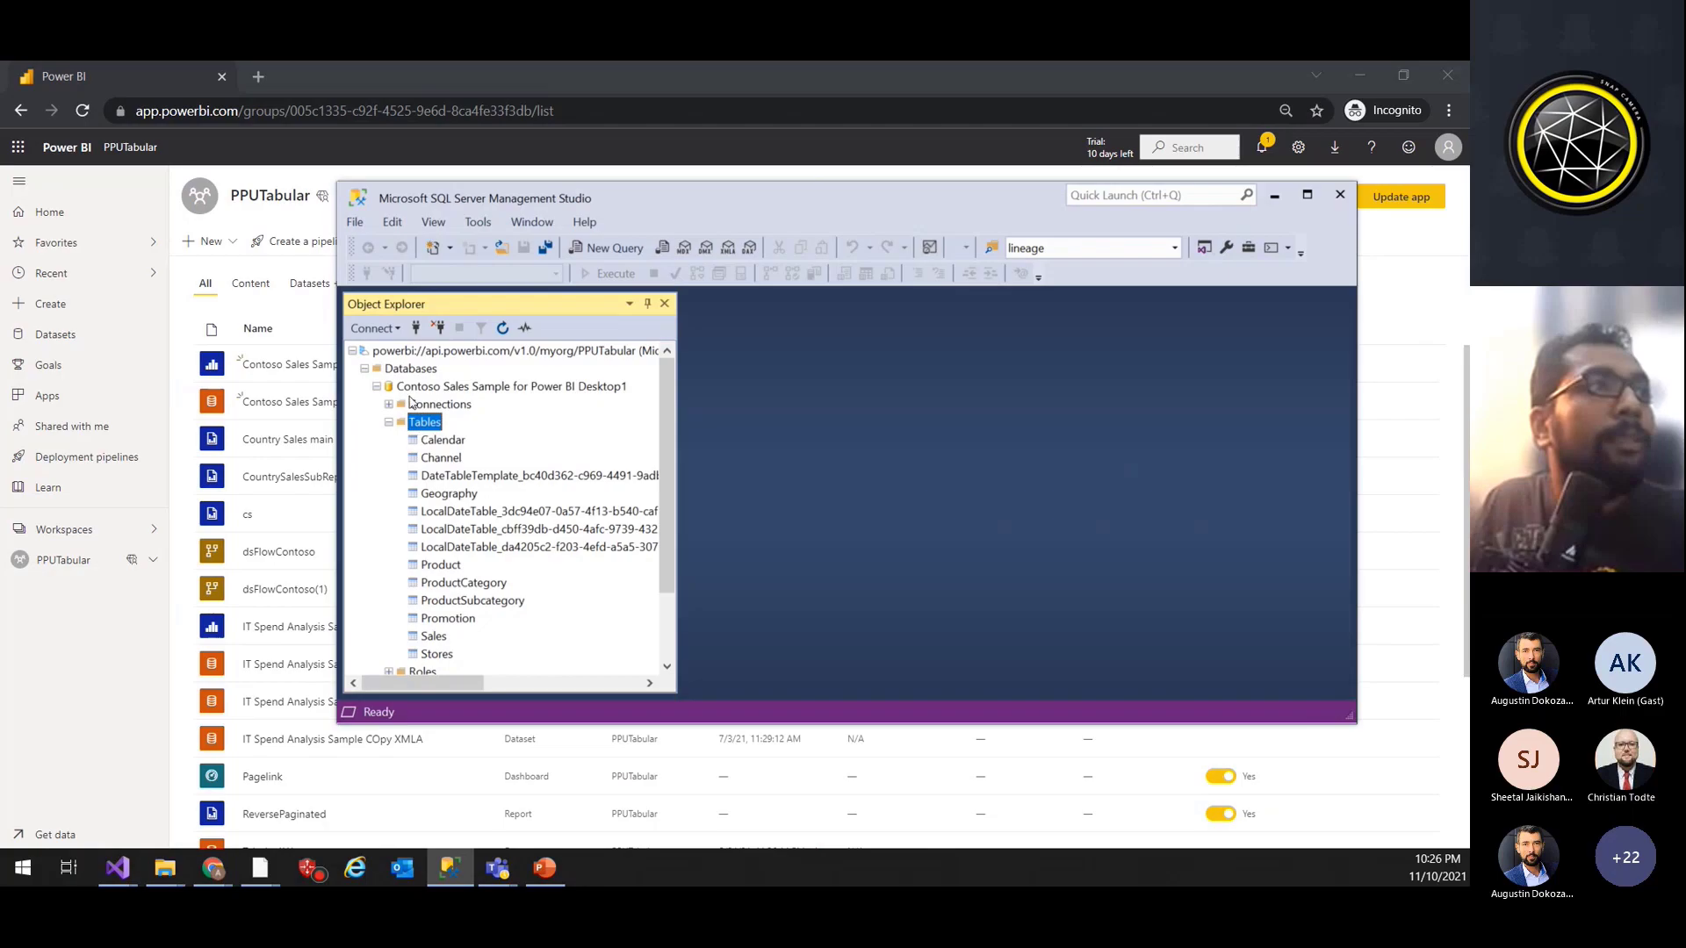
# Step: Generate an XMLA script with an automatic refresh of the Channel table in the Contoso Sales Sample for Power BI Desktop1 database
pyautogui.rightClick(441, 386)
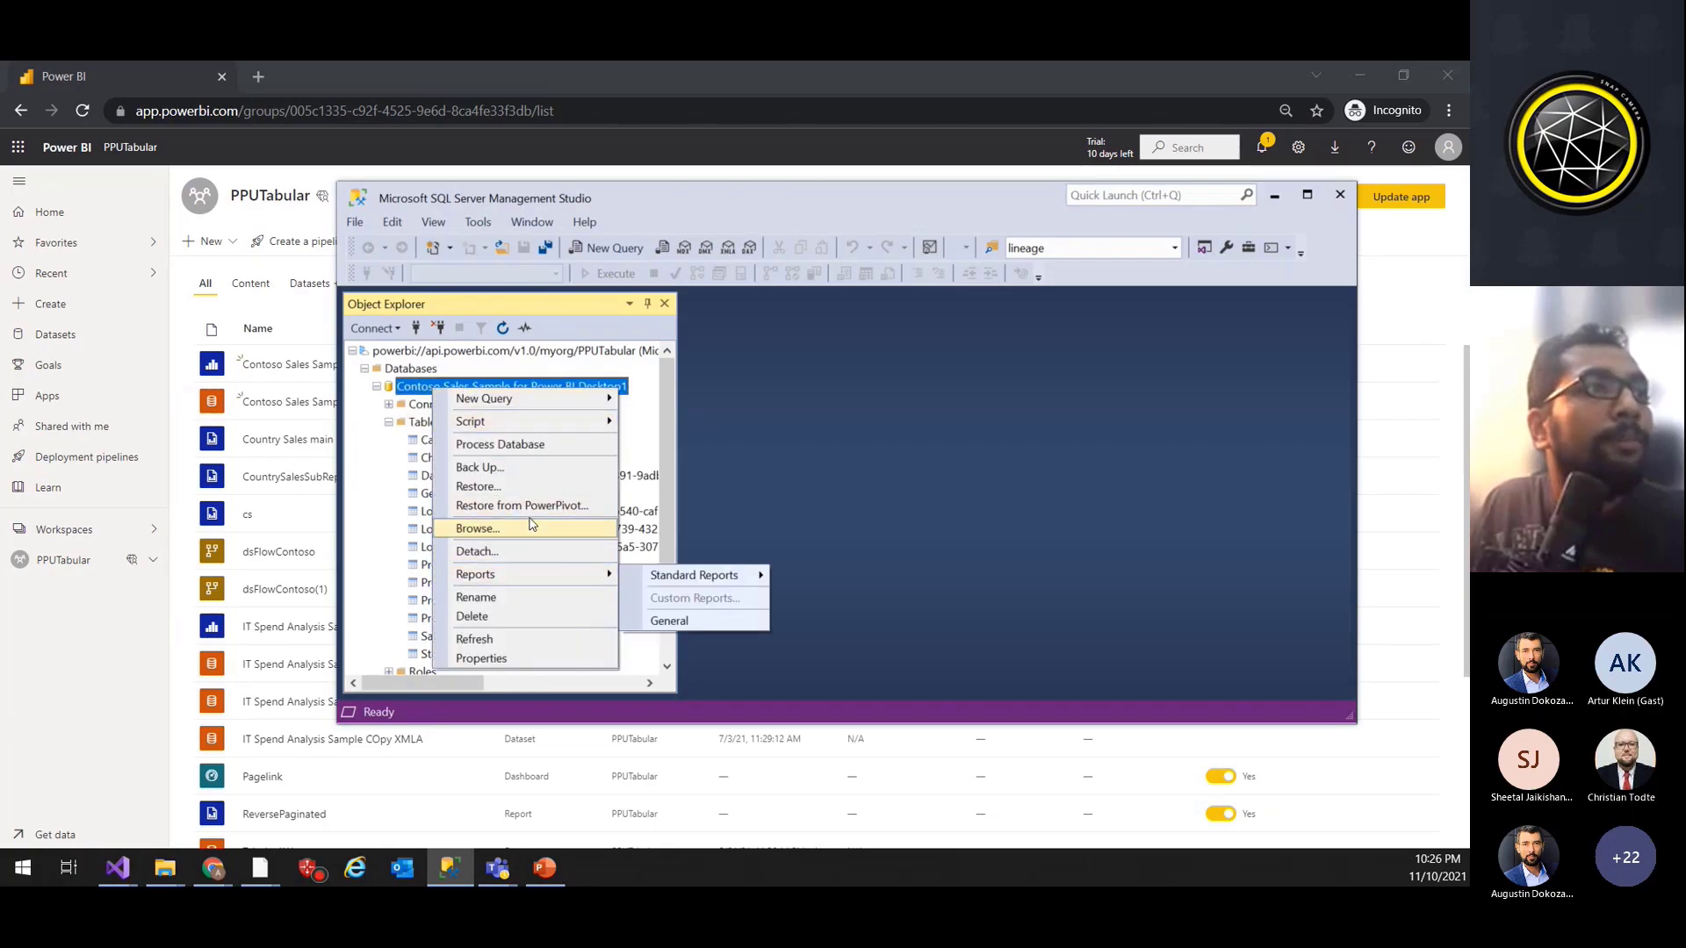
pyautogui.click(527, 445)
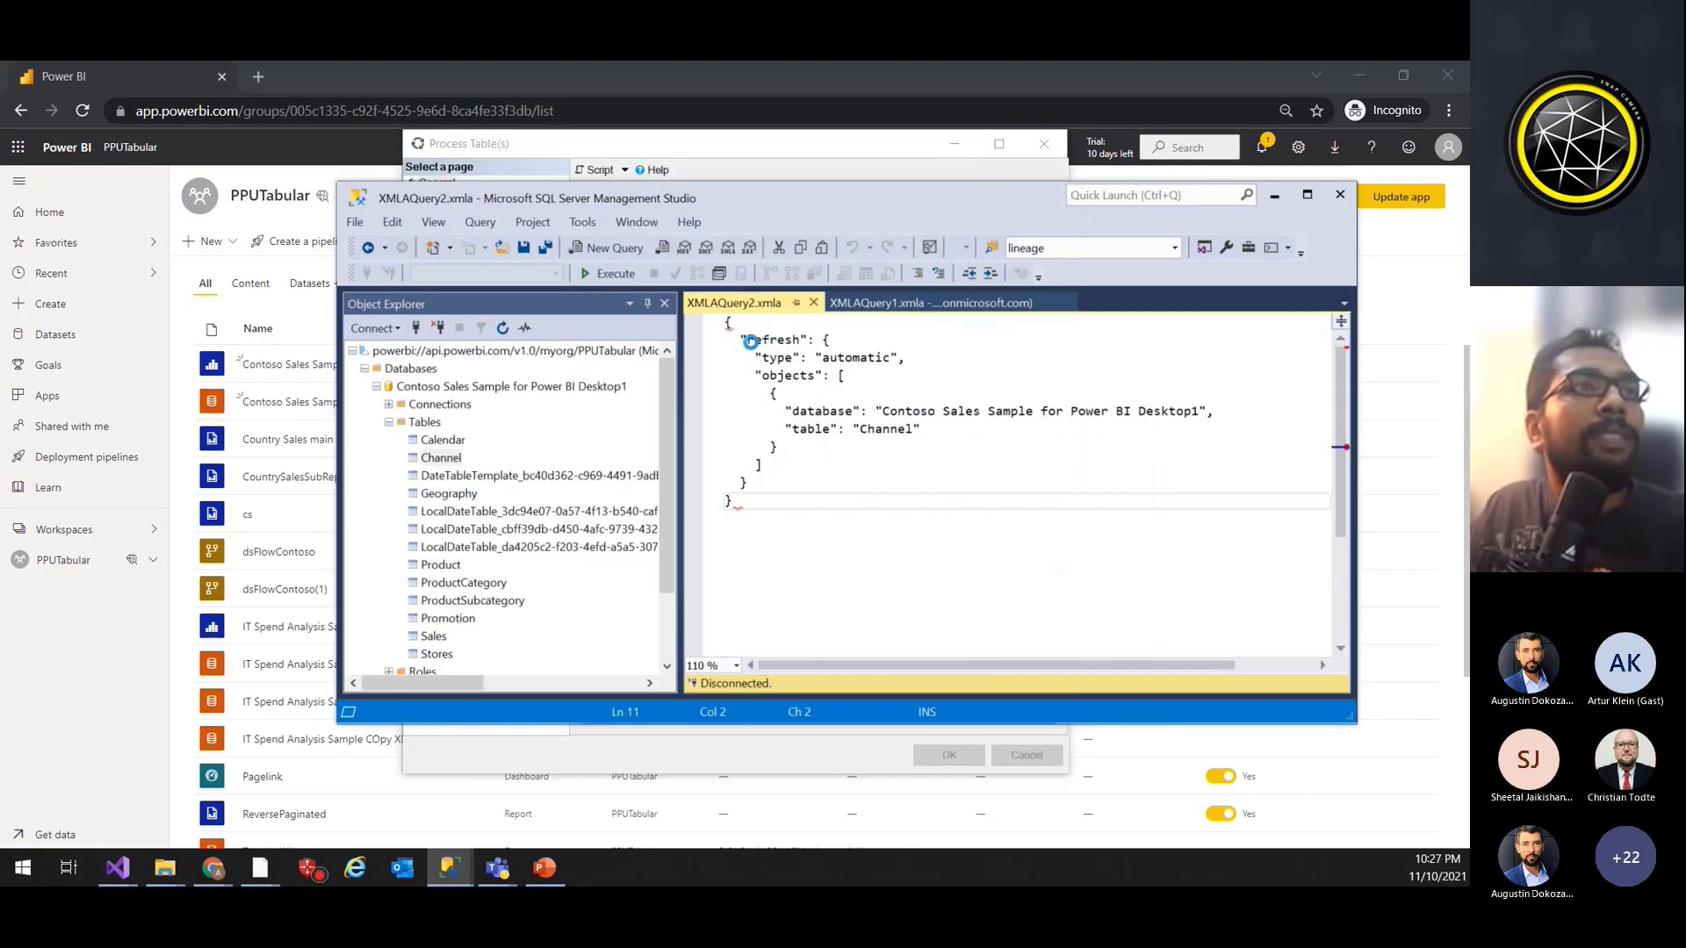
pyautogui.moveTo(895, 514); pyautogui.dragTo(698, 307)
pyautogui.click(863, 498)
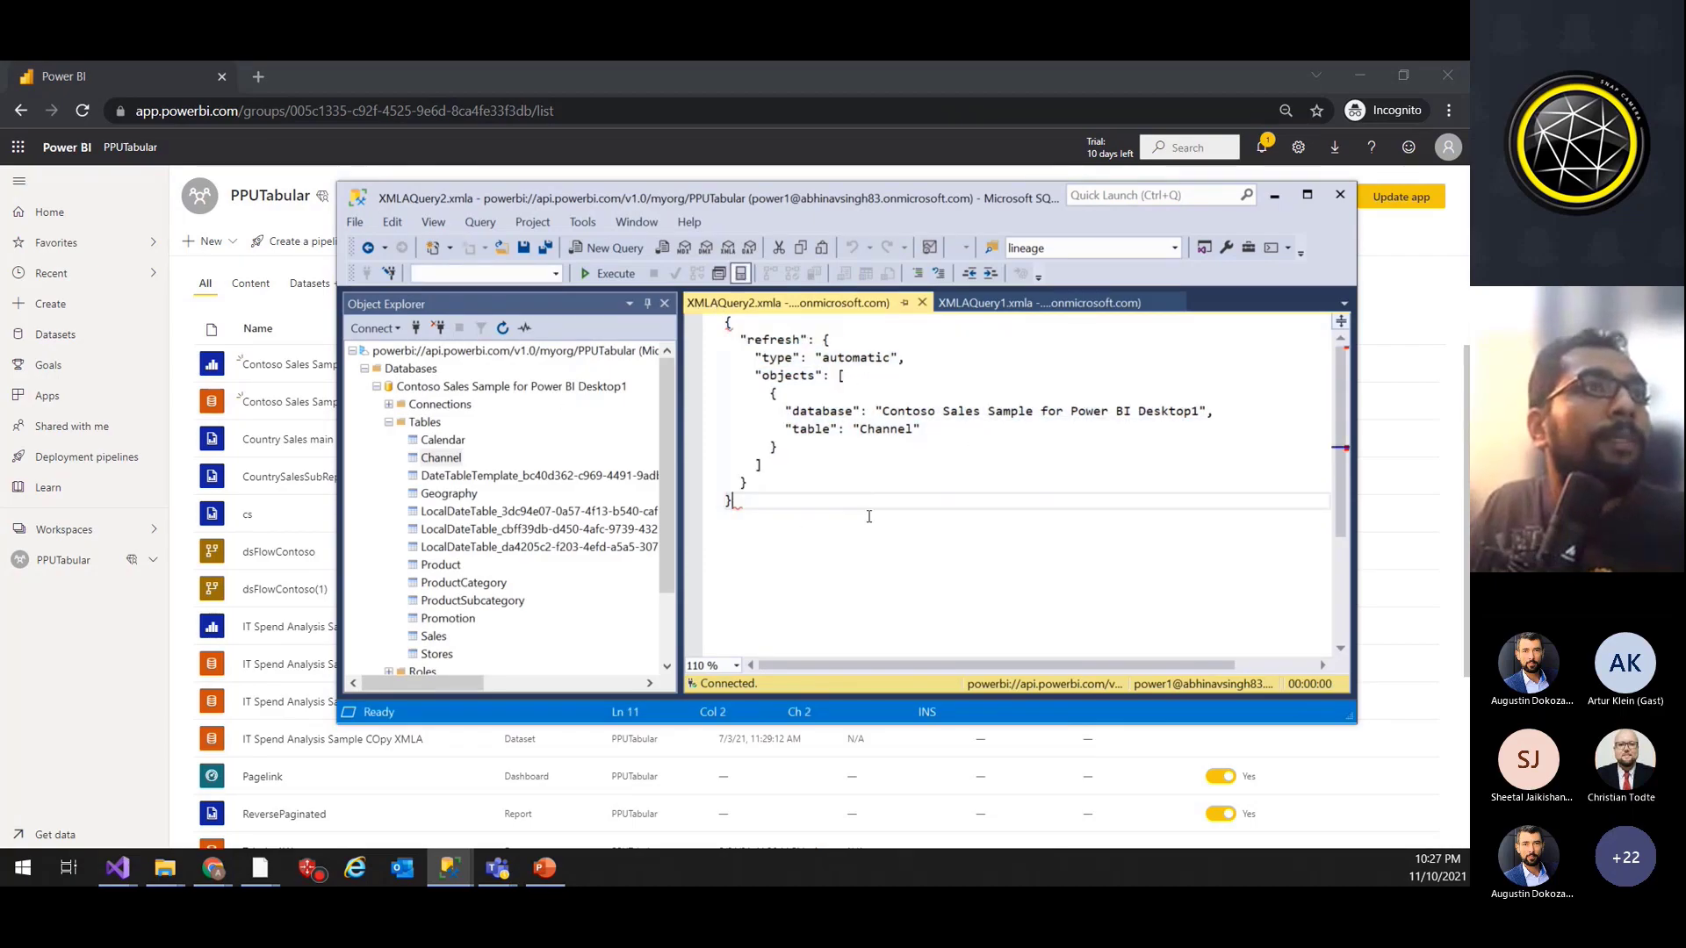
# Step: Review the generated XMLA refresh script for the Channel table
pyautogui.moveTo(869, 514); pyautogui.dragTo(726, 323)
pyautogui.click(842, 522)
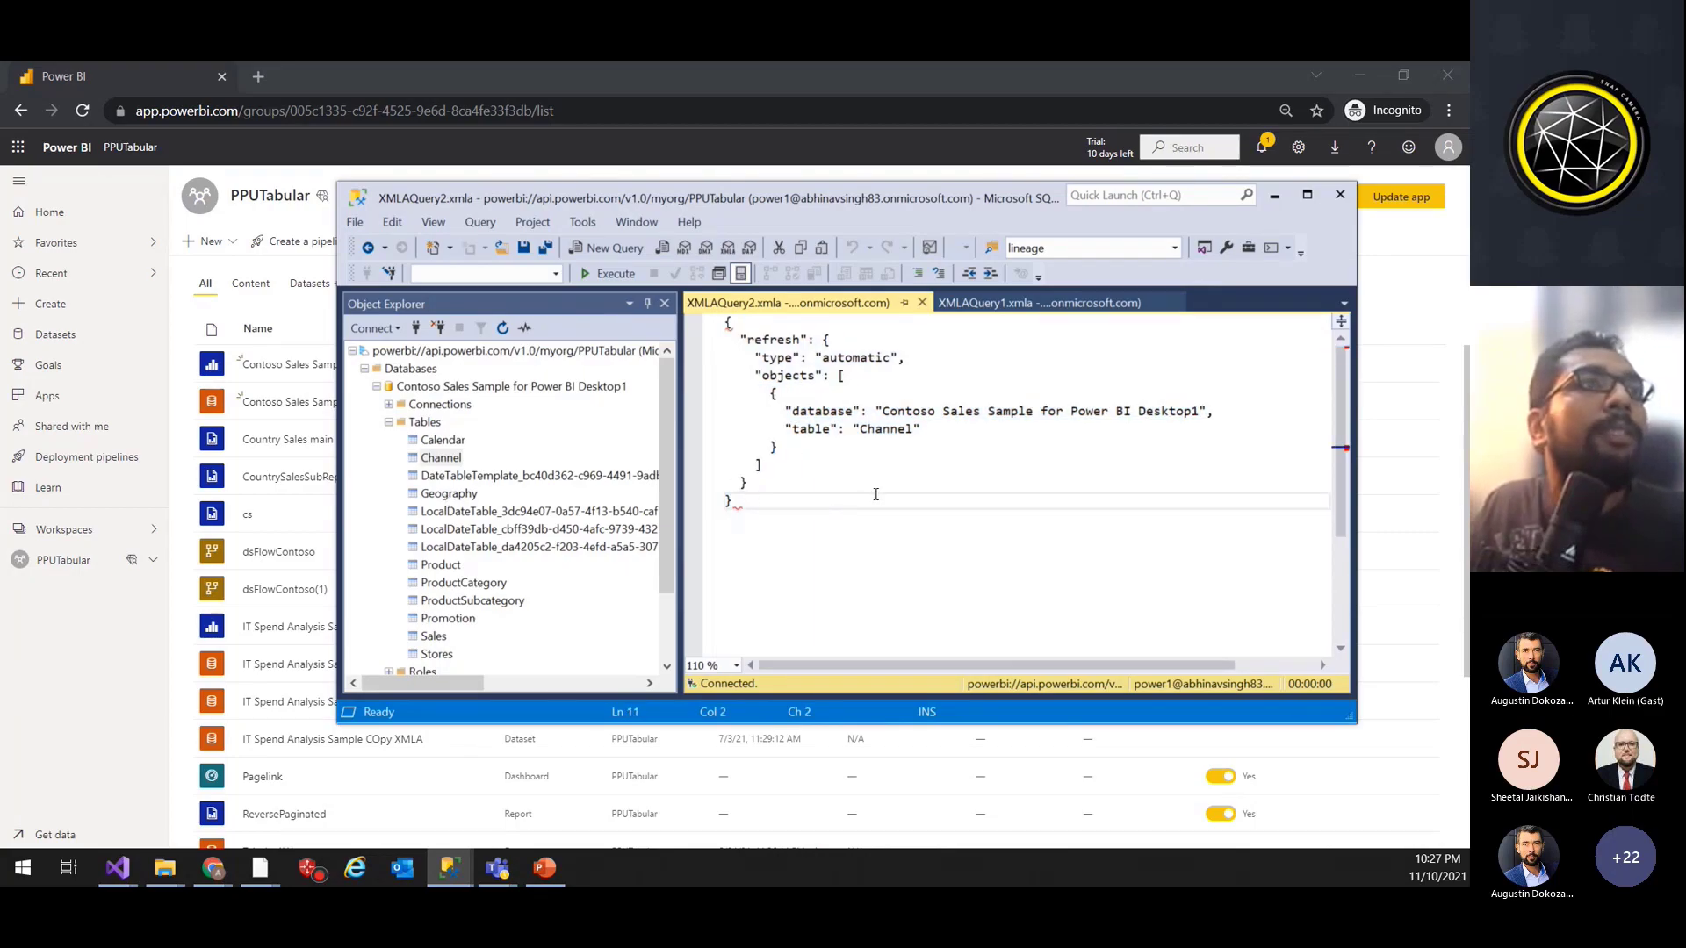
pyautogui.moveTo(840, 543); pyautogui.dragTo(691, 307)
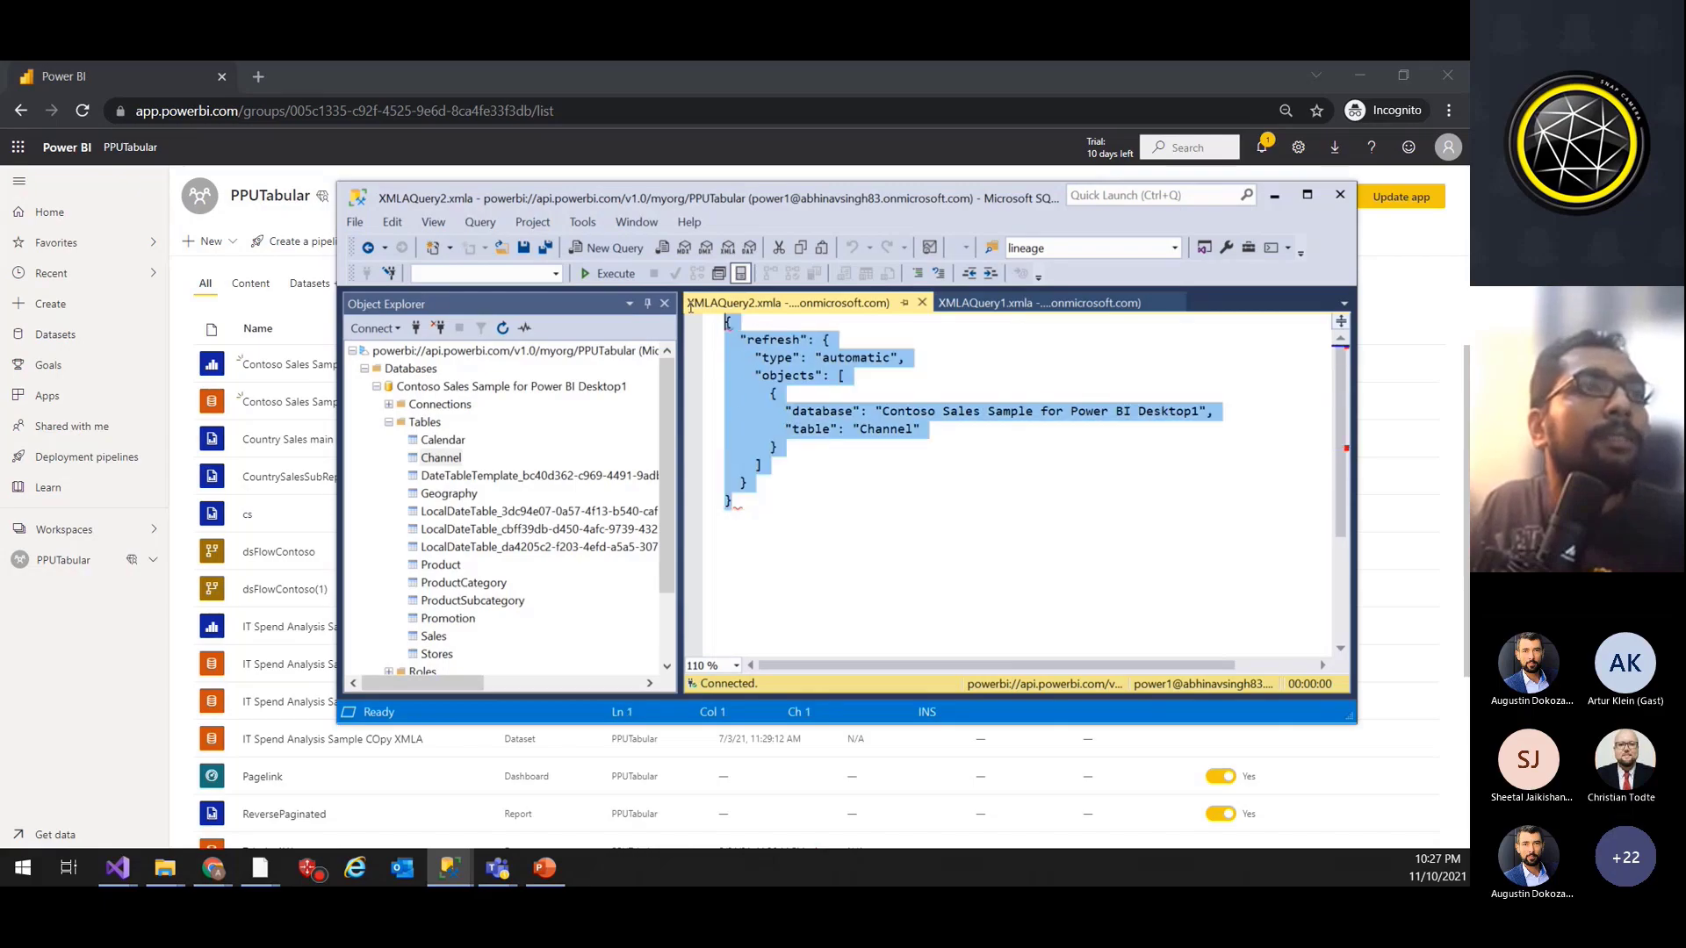
pyautogui.click(901, 564)
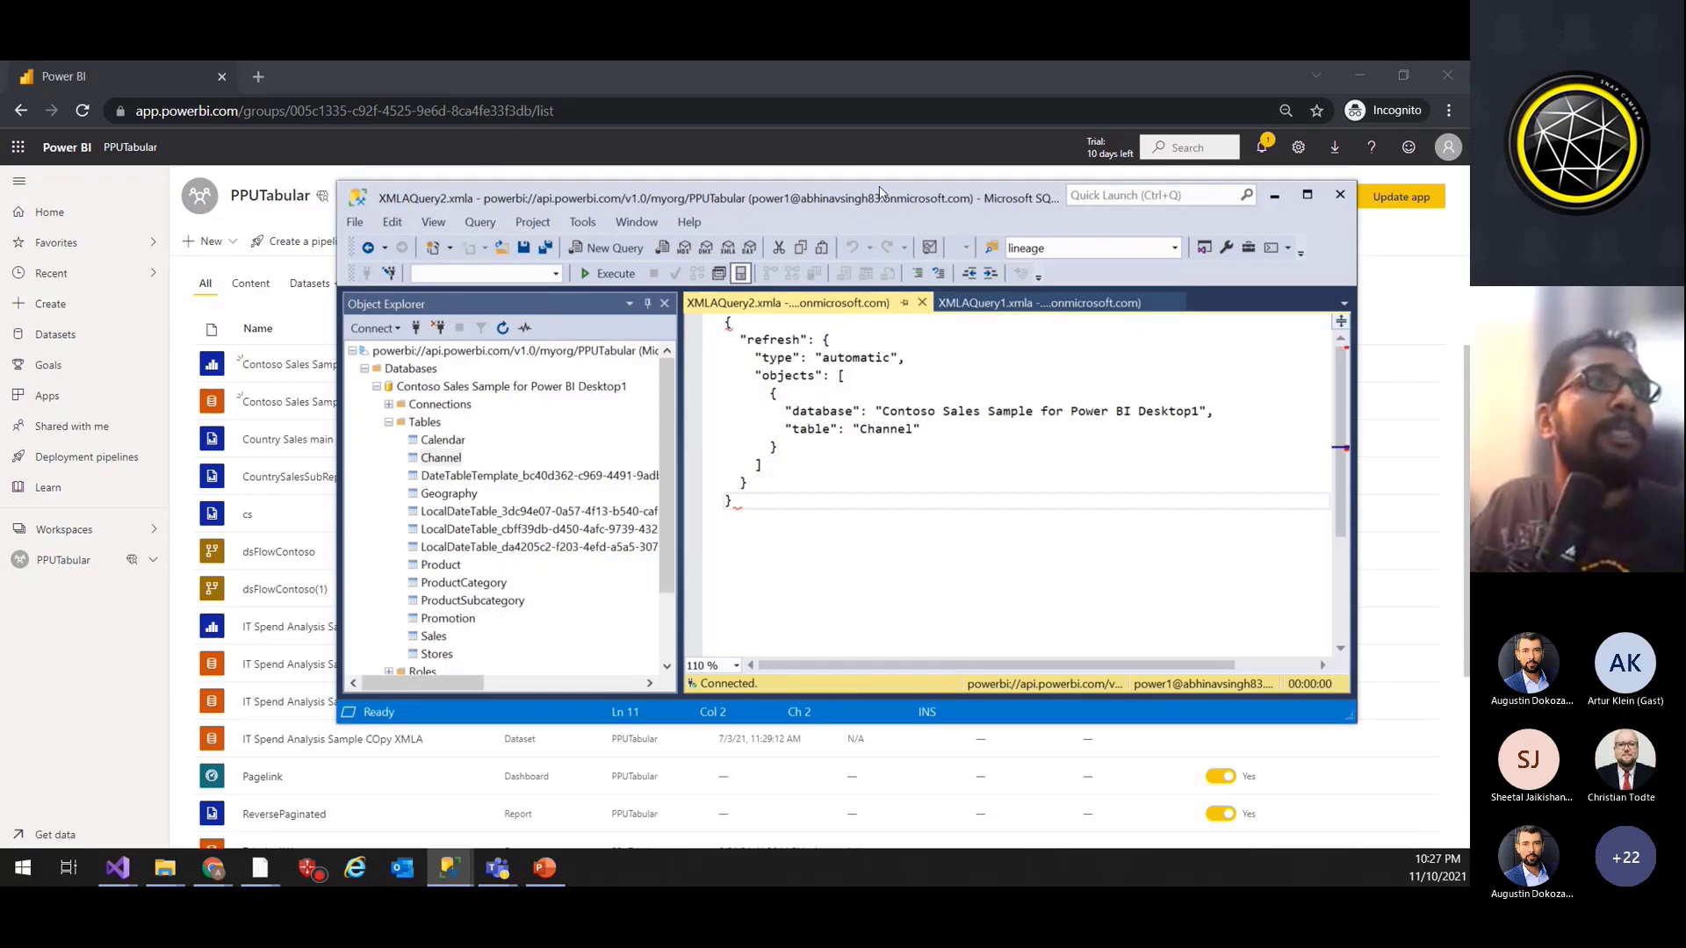
pyautogui.moveTo(881, 191); pyautogui.dragTo(866, 193)
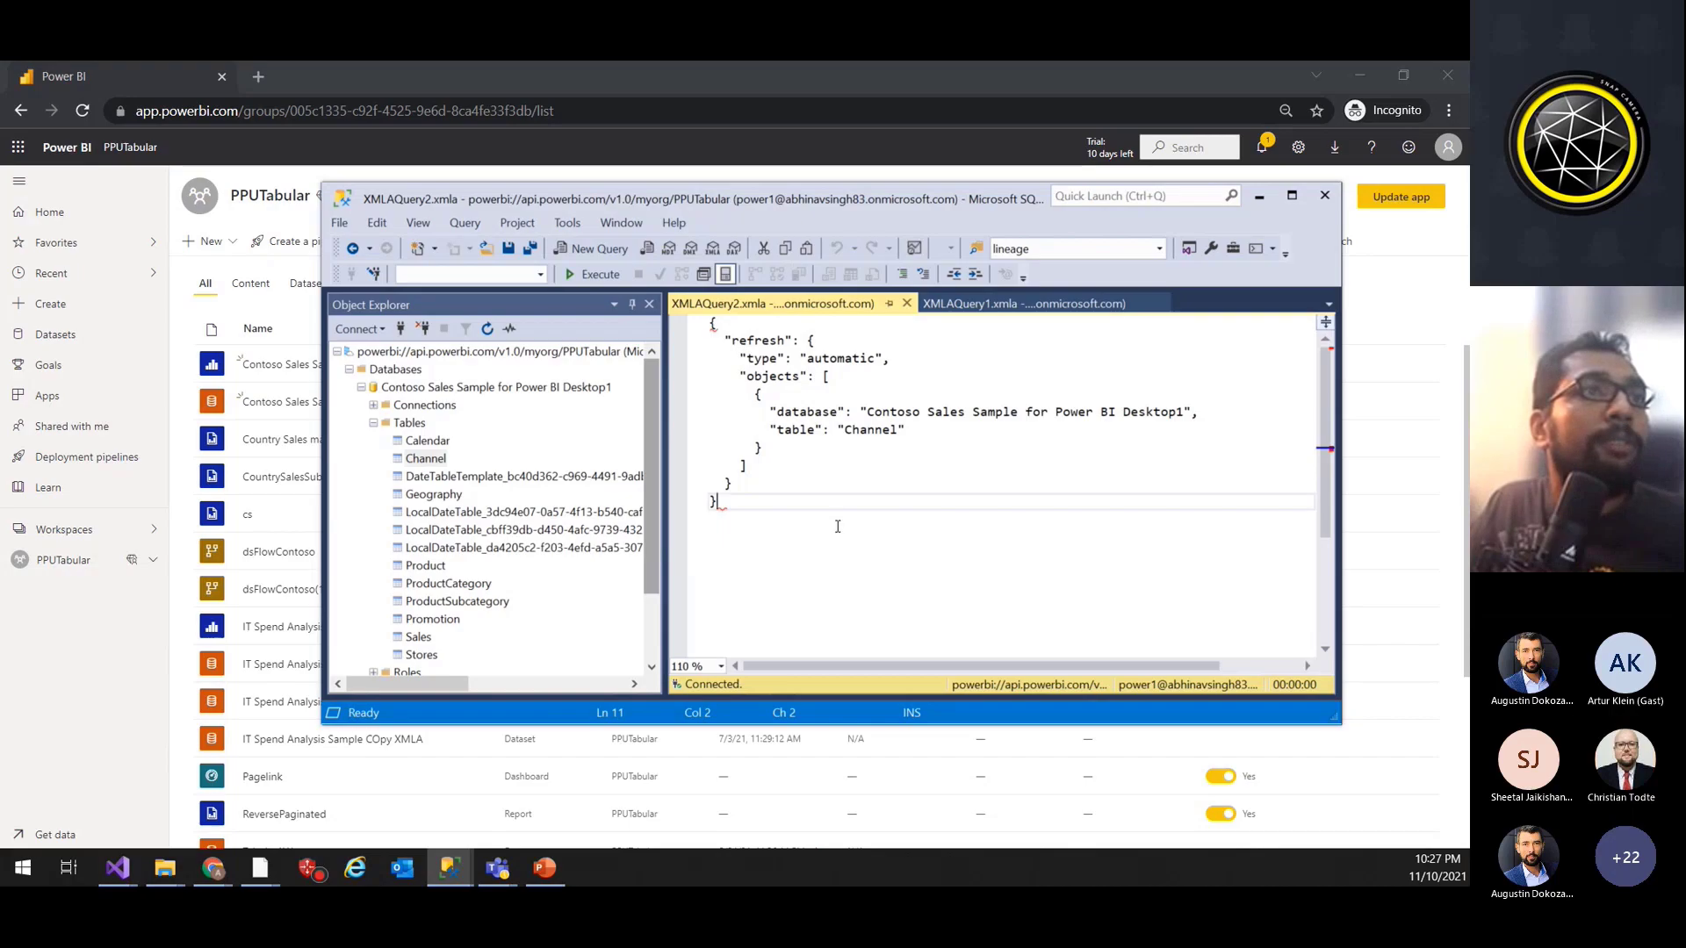
# Step: Collapse the Tables folder and the Contoso Sales Sample for Power BI Desktop1 database in Object Explorer
pyautogui.click(373, 423)
pyautogui.click(906, 468)
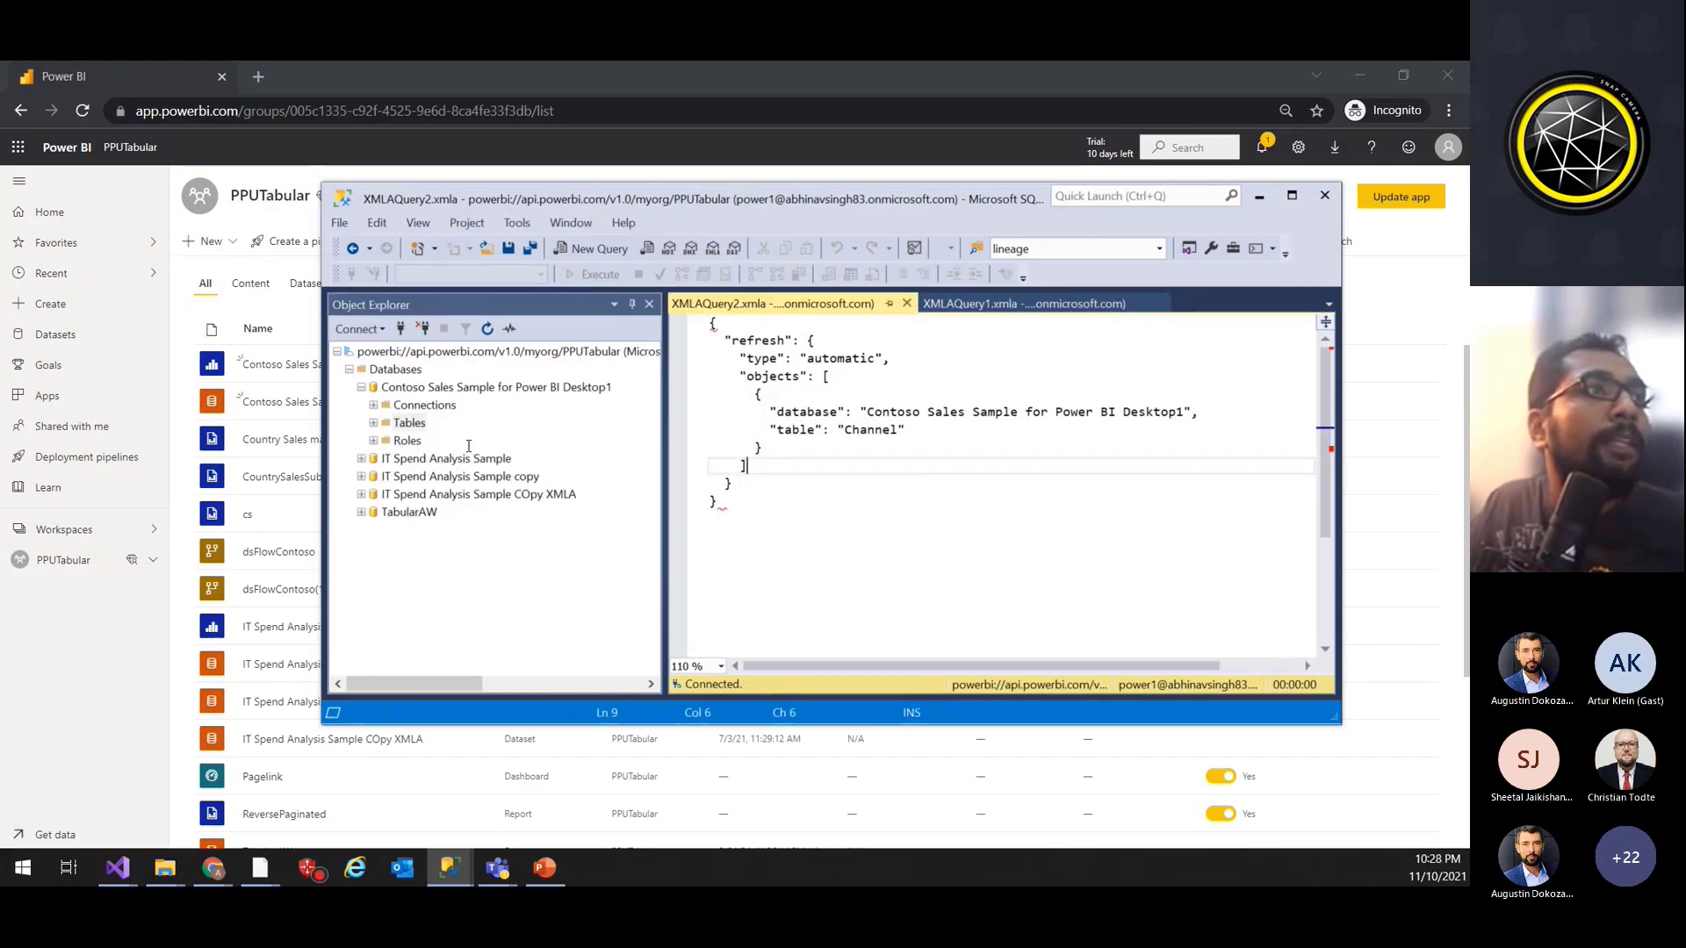
pyautogui.click(361, 389)
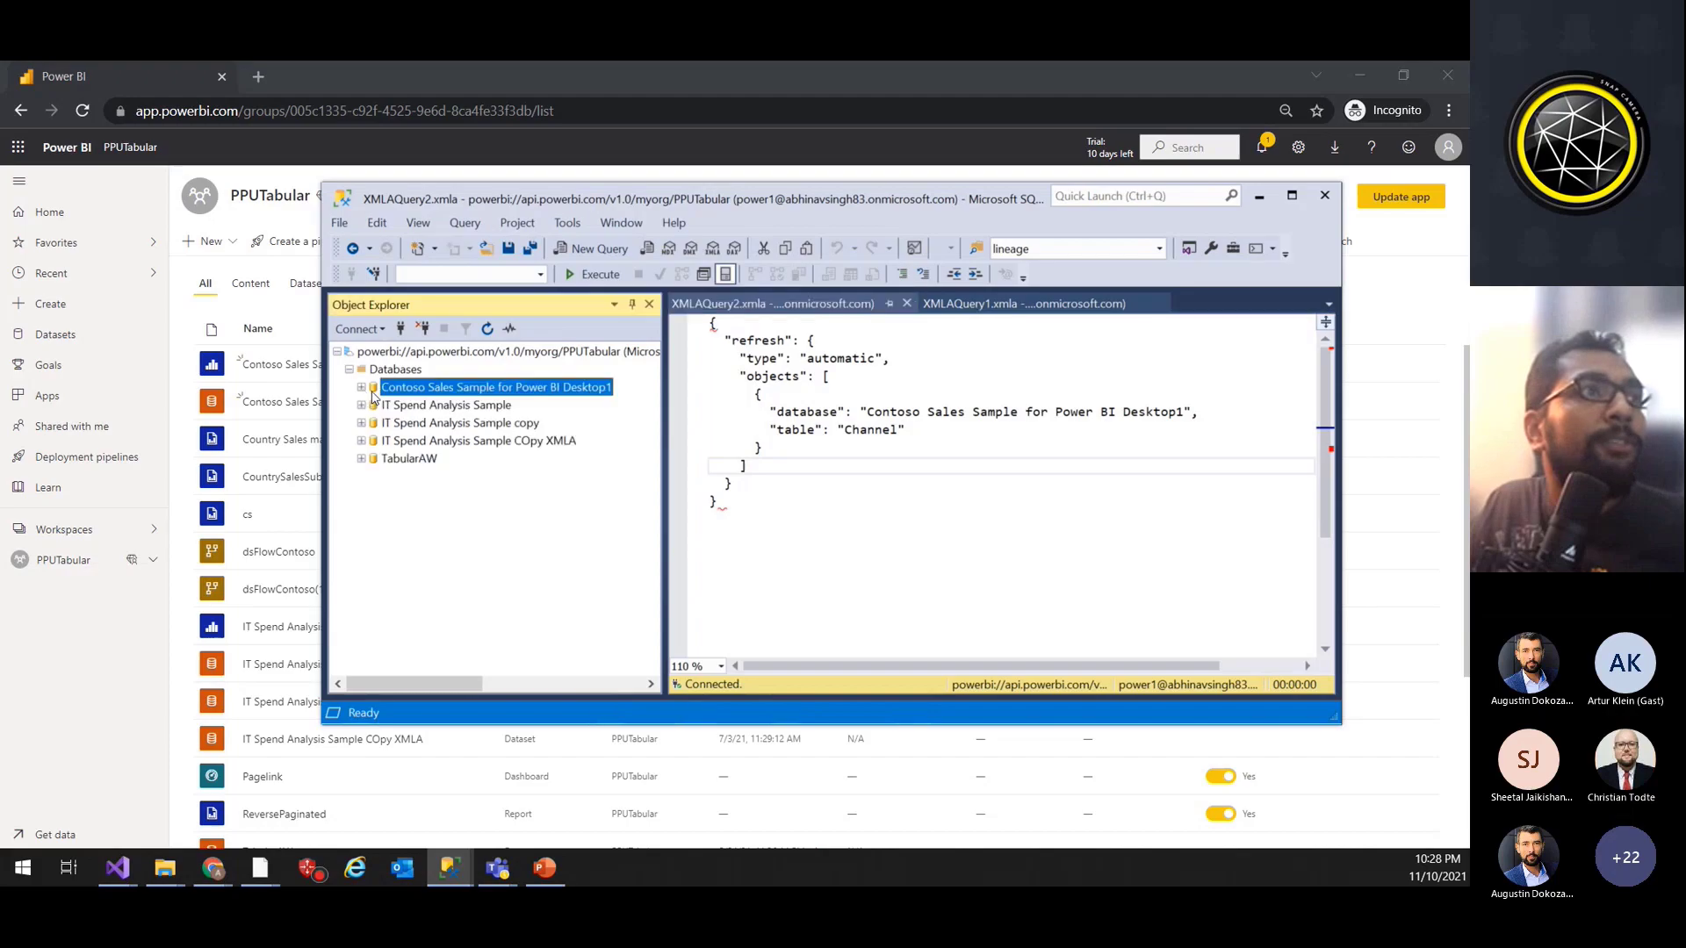
# Step: Switch to the XMLAQuery1 create script of the Contoso database and review its opening database and model properties
pyautogui.click(1025, 301)
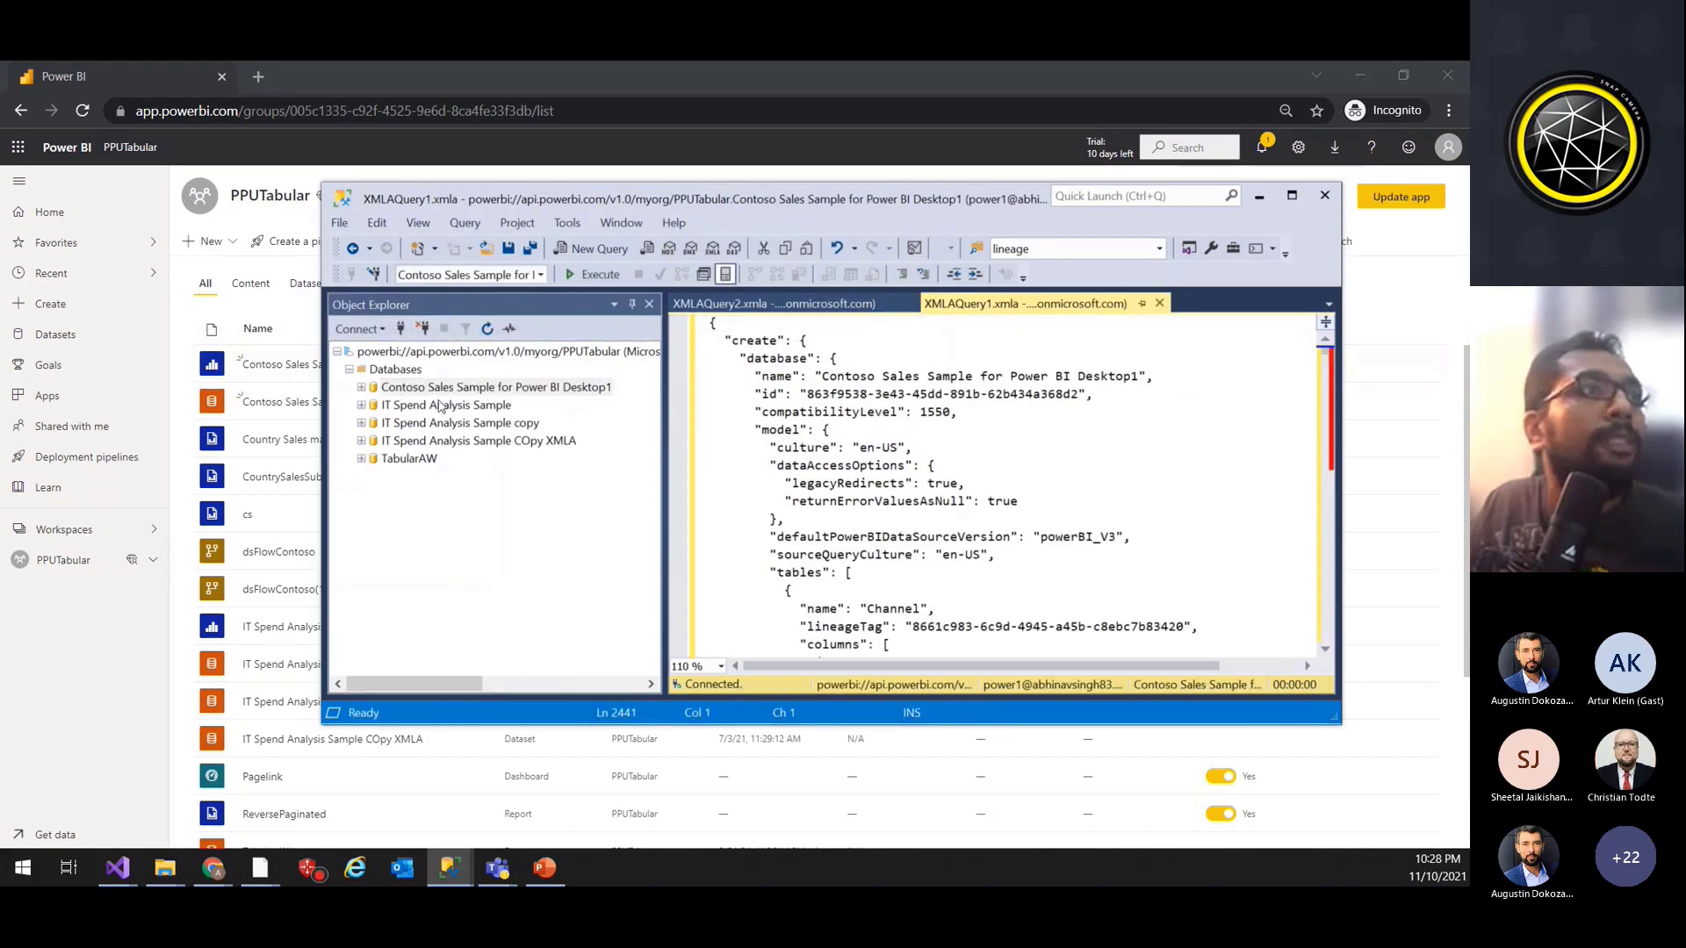
pyautogui.click(410, 393)
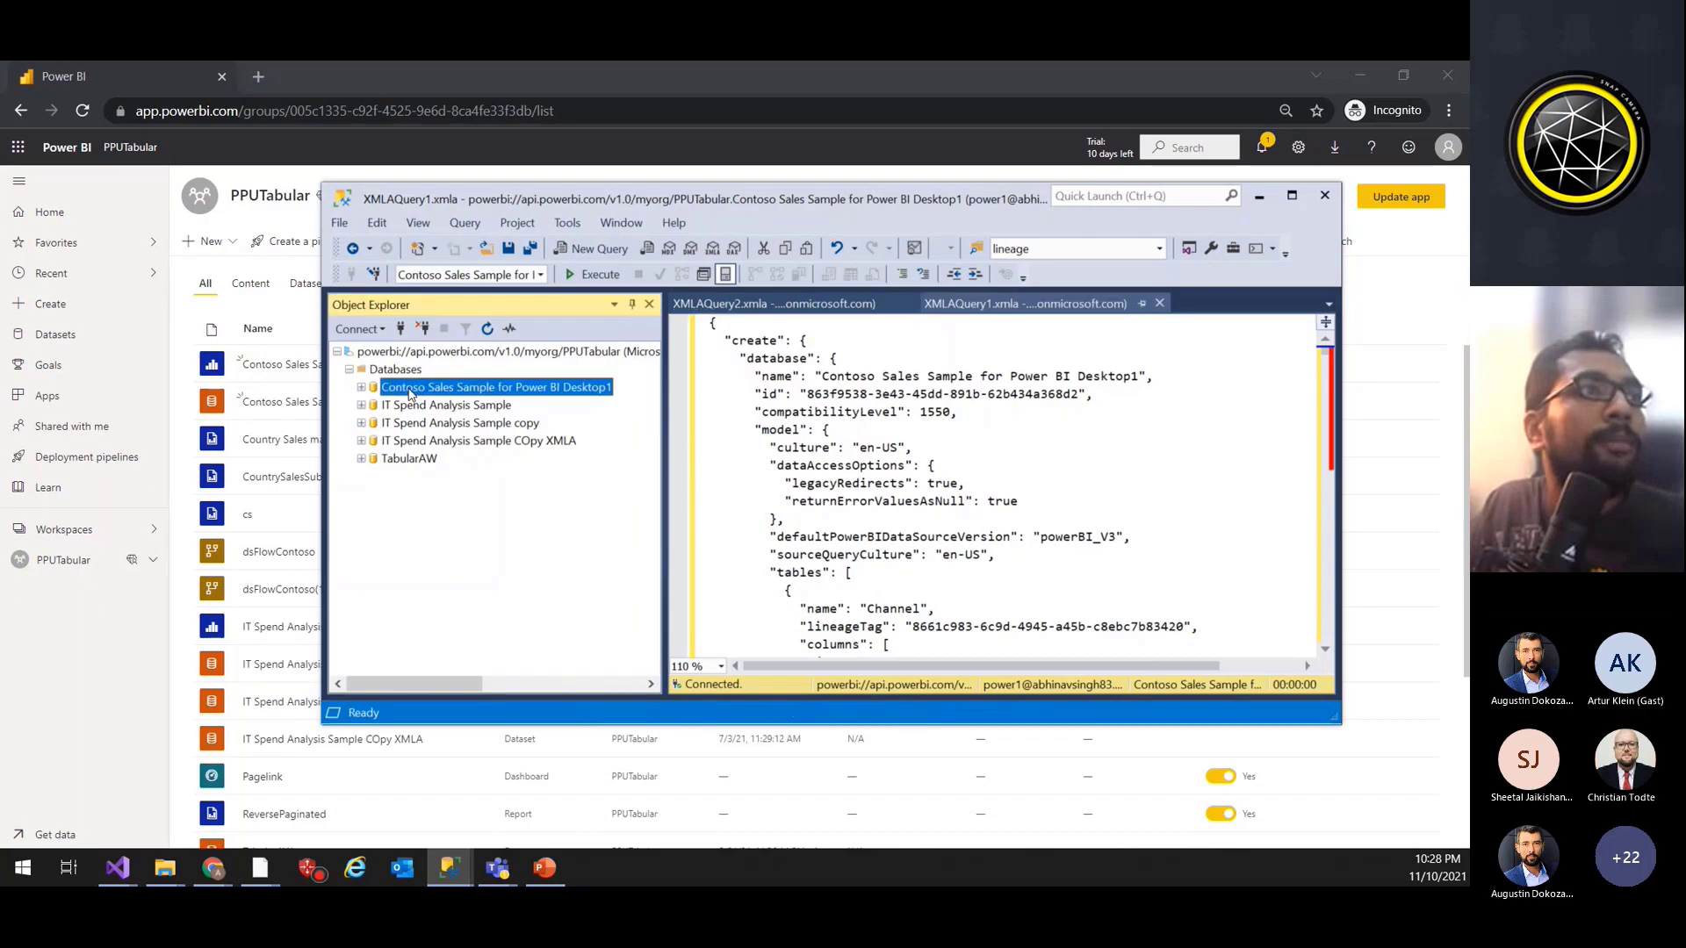
pyautogui.click(976, 359)
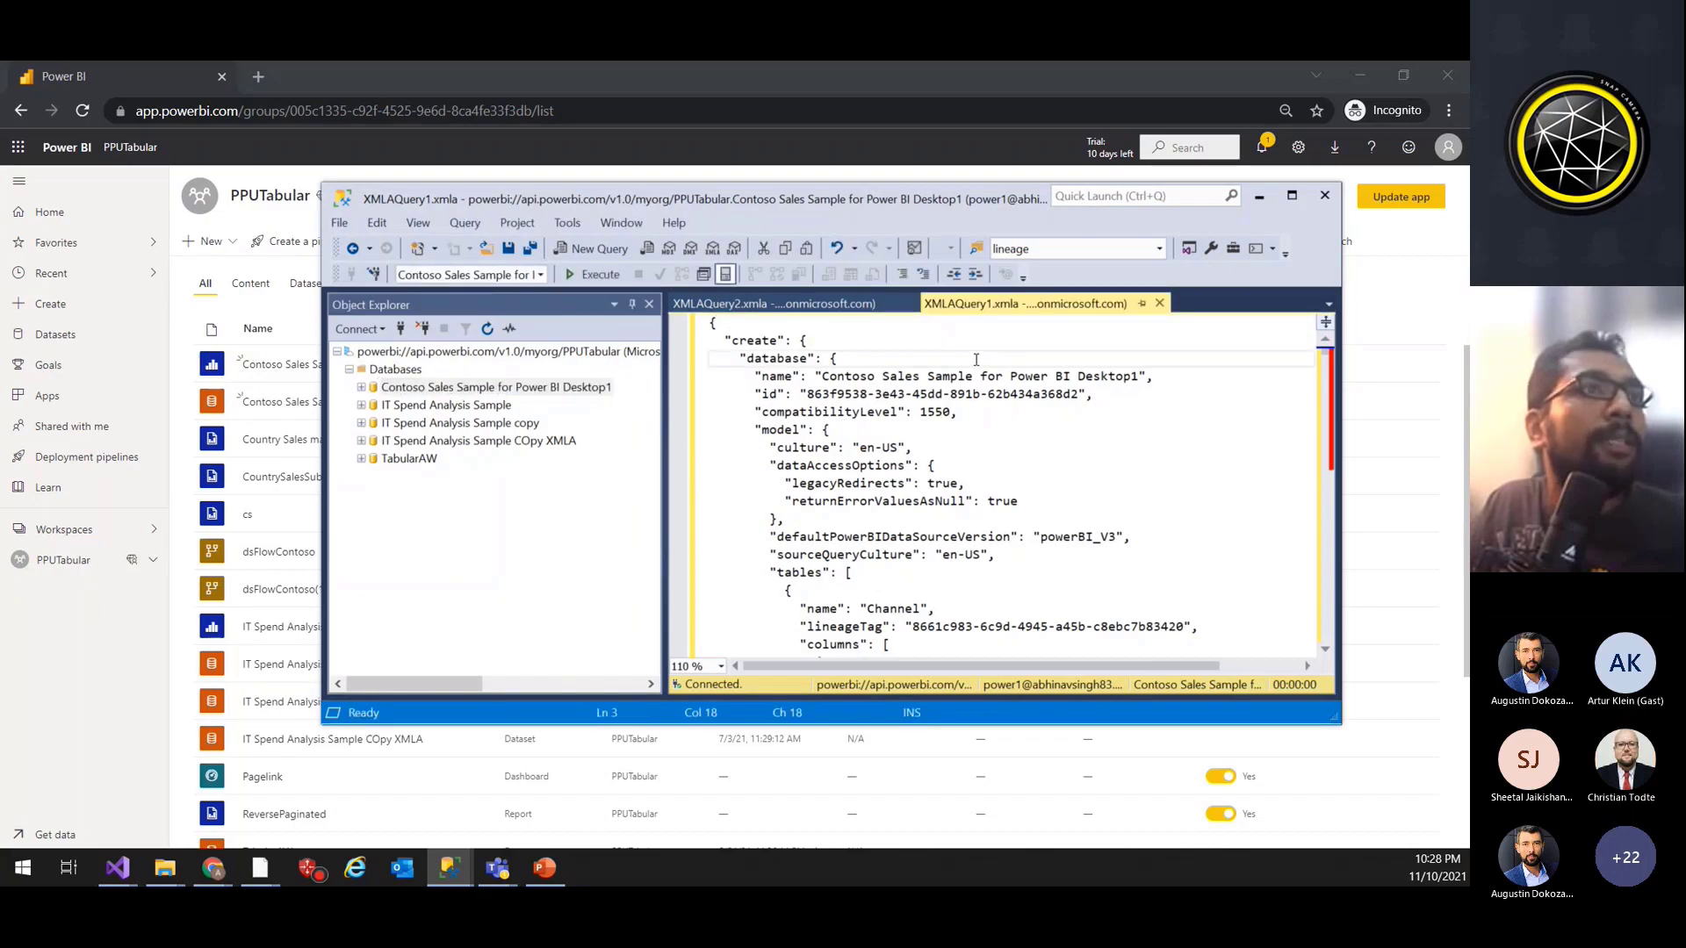
pyautogui.click(897, 485)
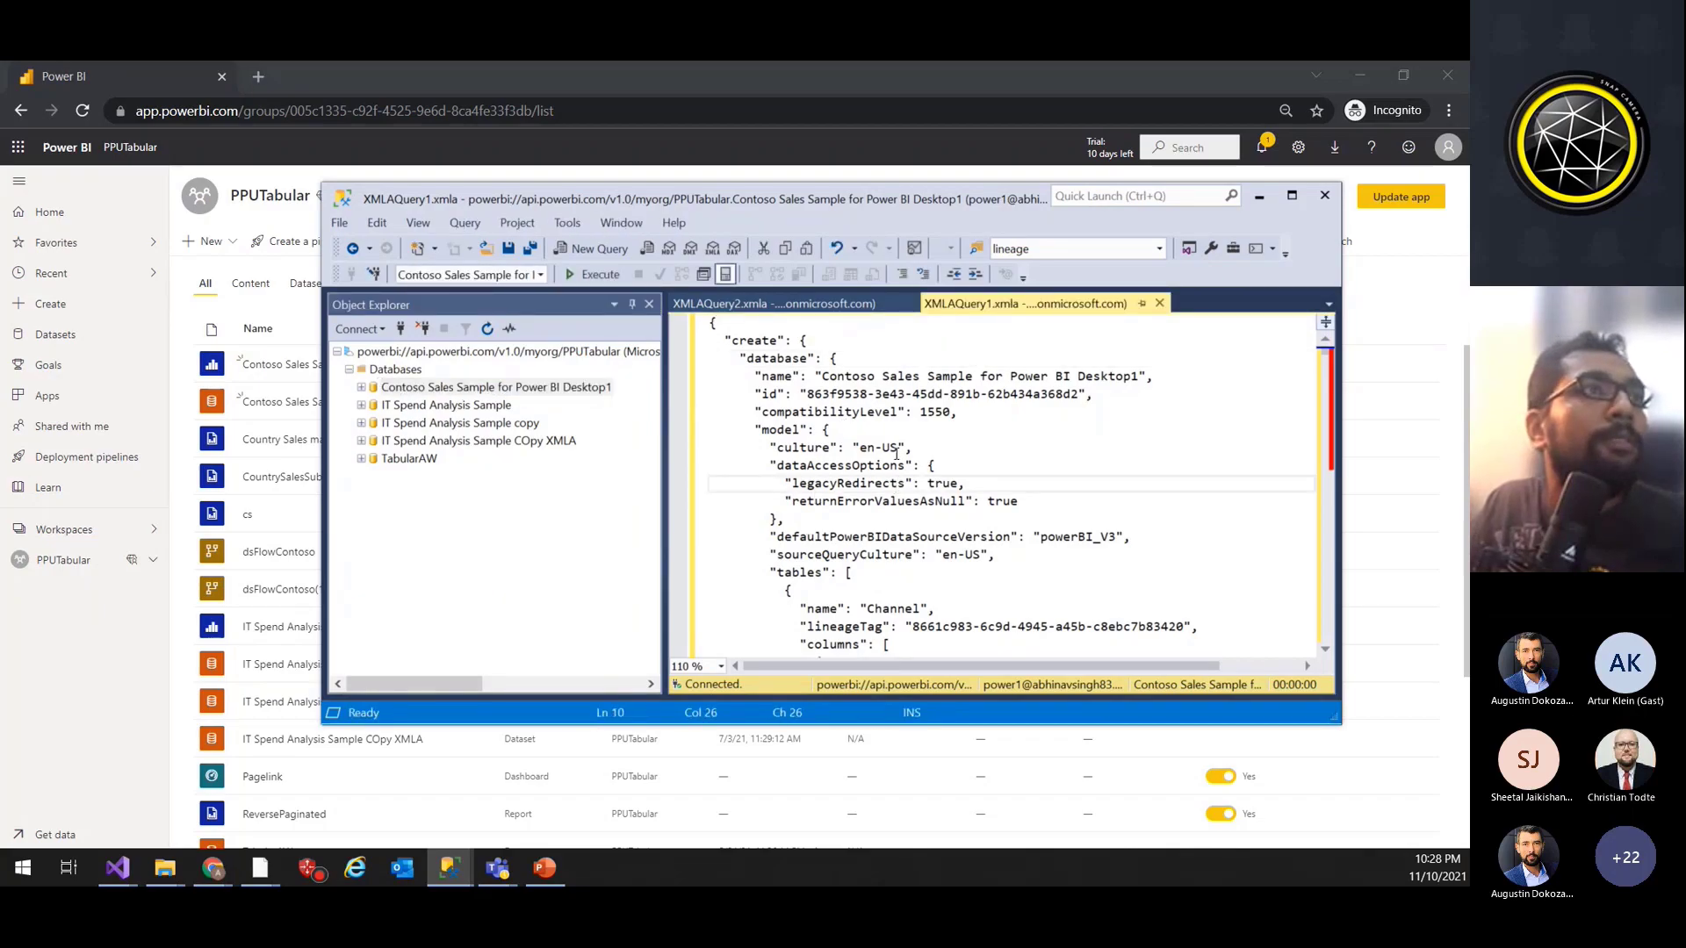
pyautogui.press('Up')
pyautogui.press('Up')
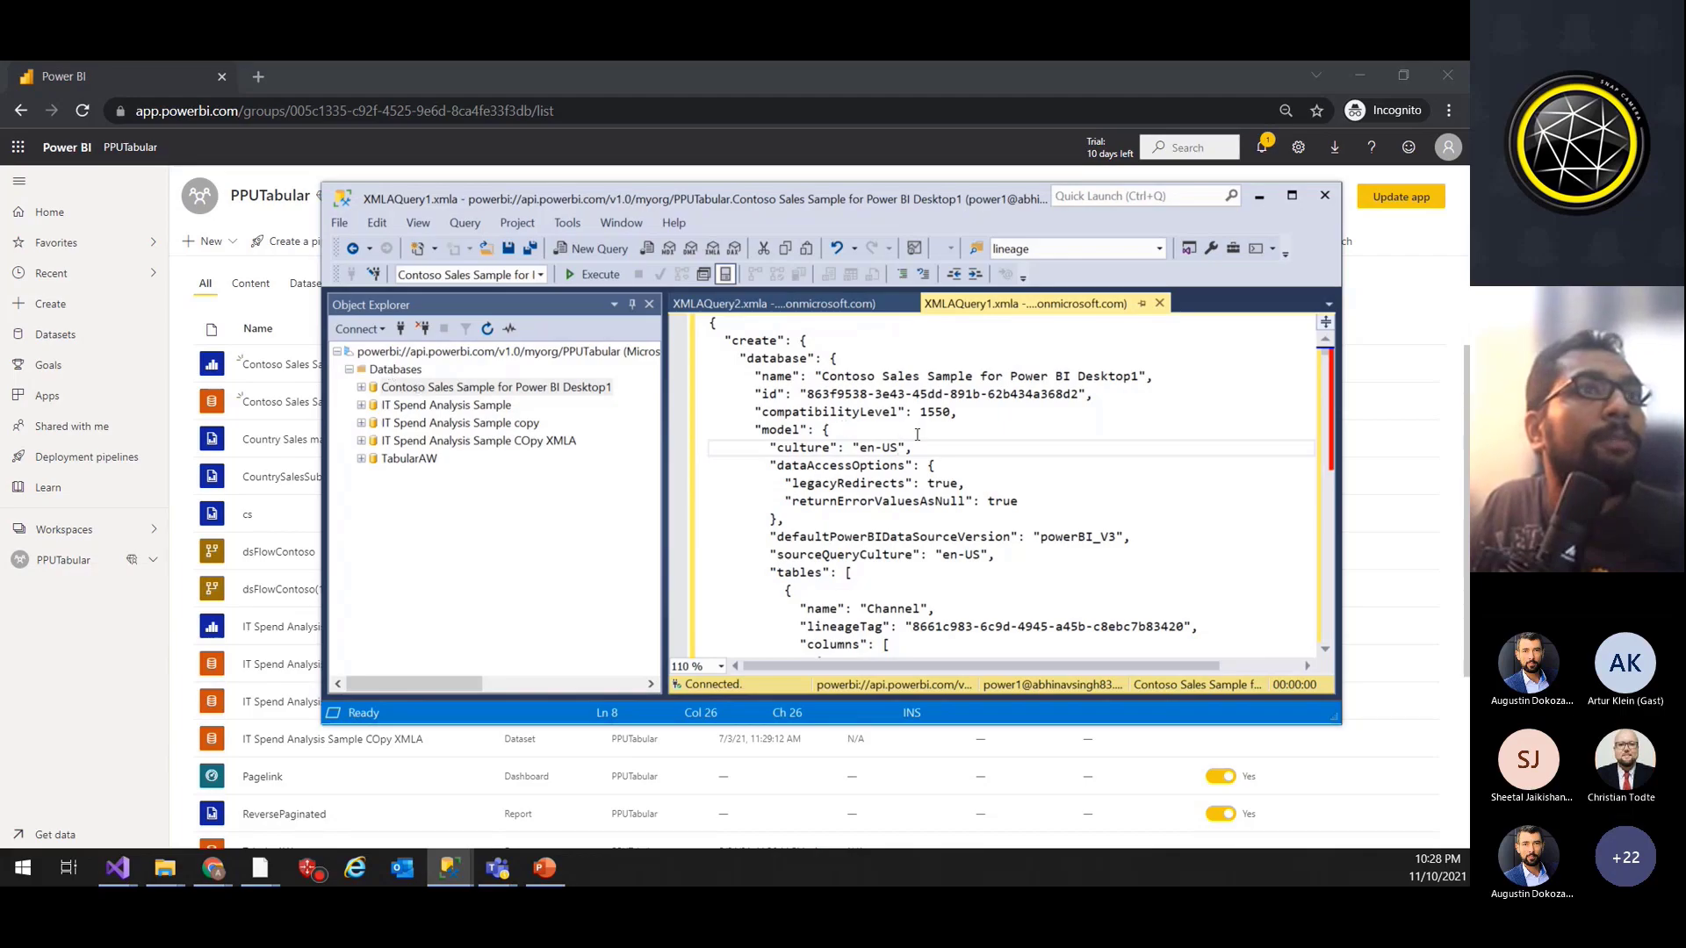
# Step: Empty the database id in the create script and set its name to "Contoso Sales Sample for Power BI Desktop Copy"
pyautogui.moveTo(1079, 394); pyautogui.dragTo(808, 397)
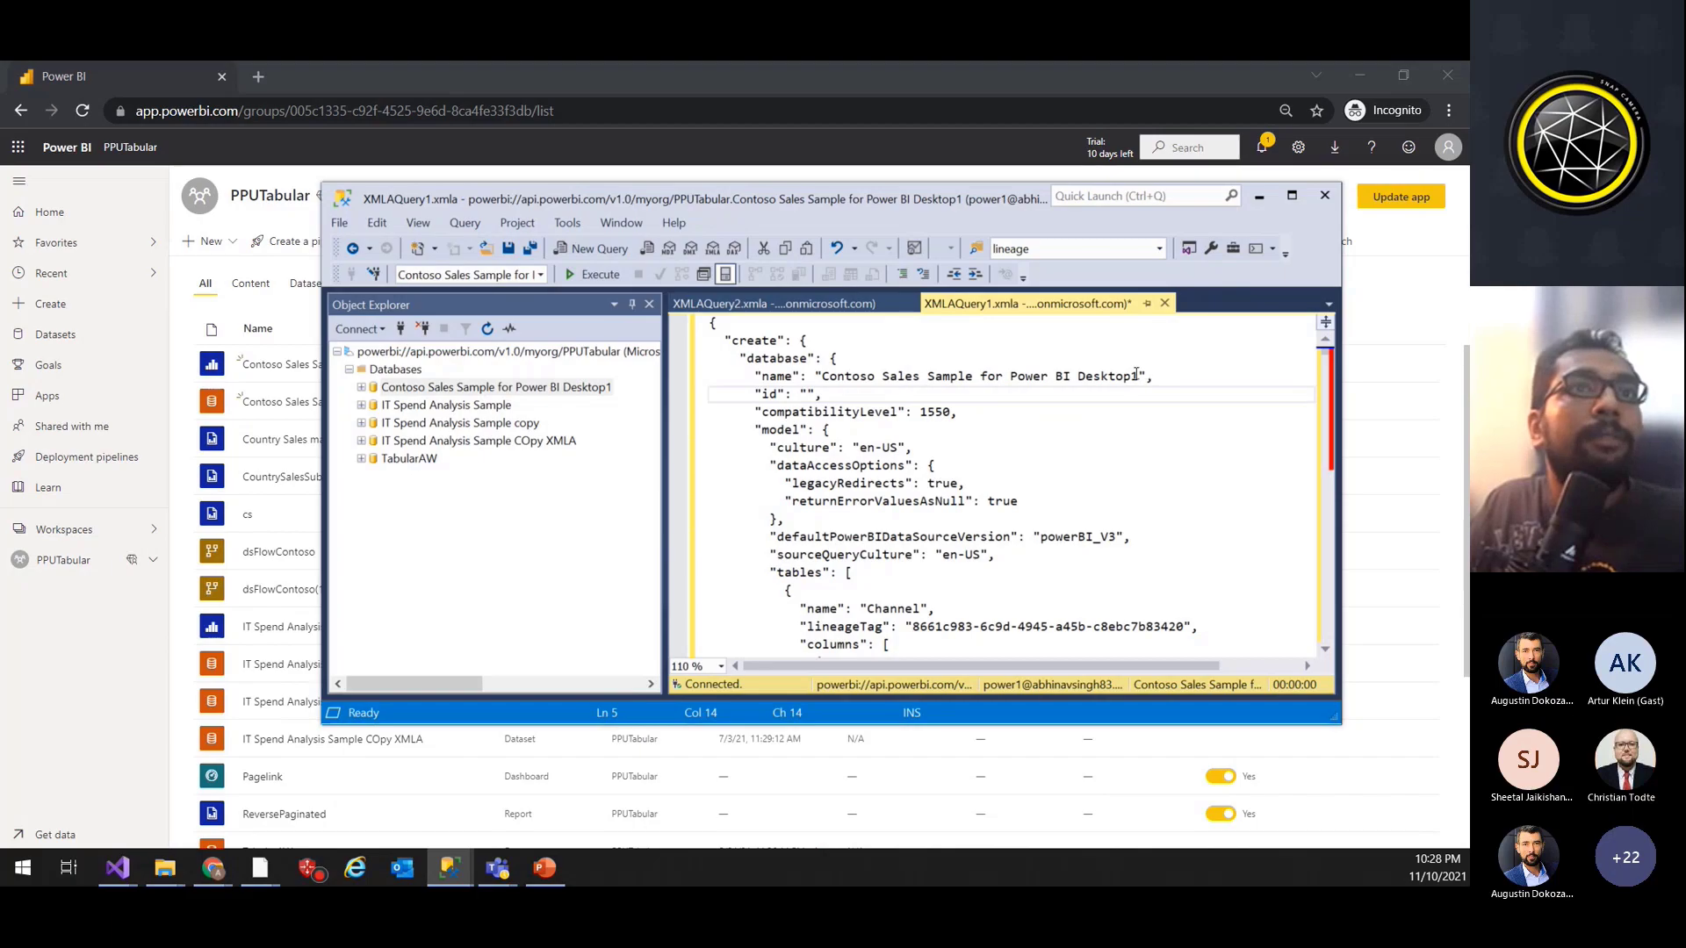
pyautogui.click(1139, 375)
pyautogui.press('BackSpace')
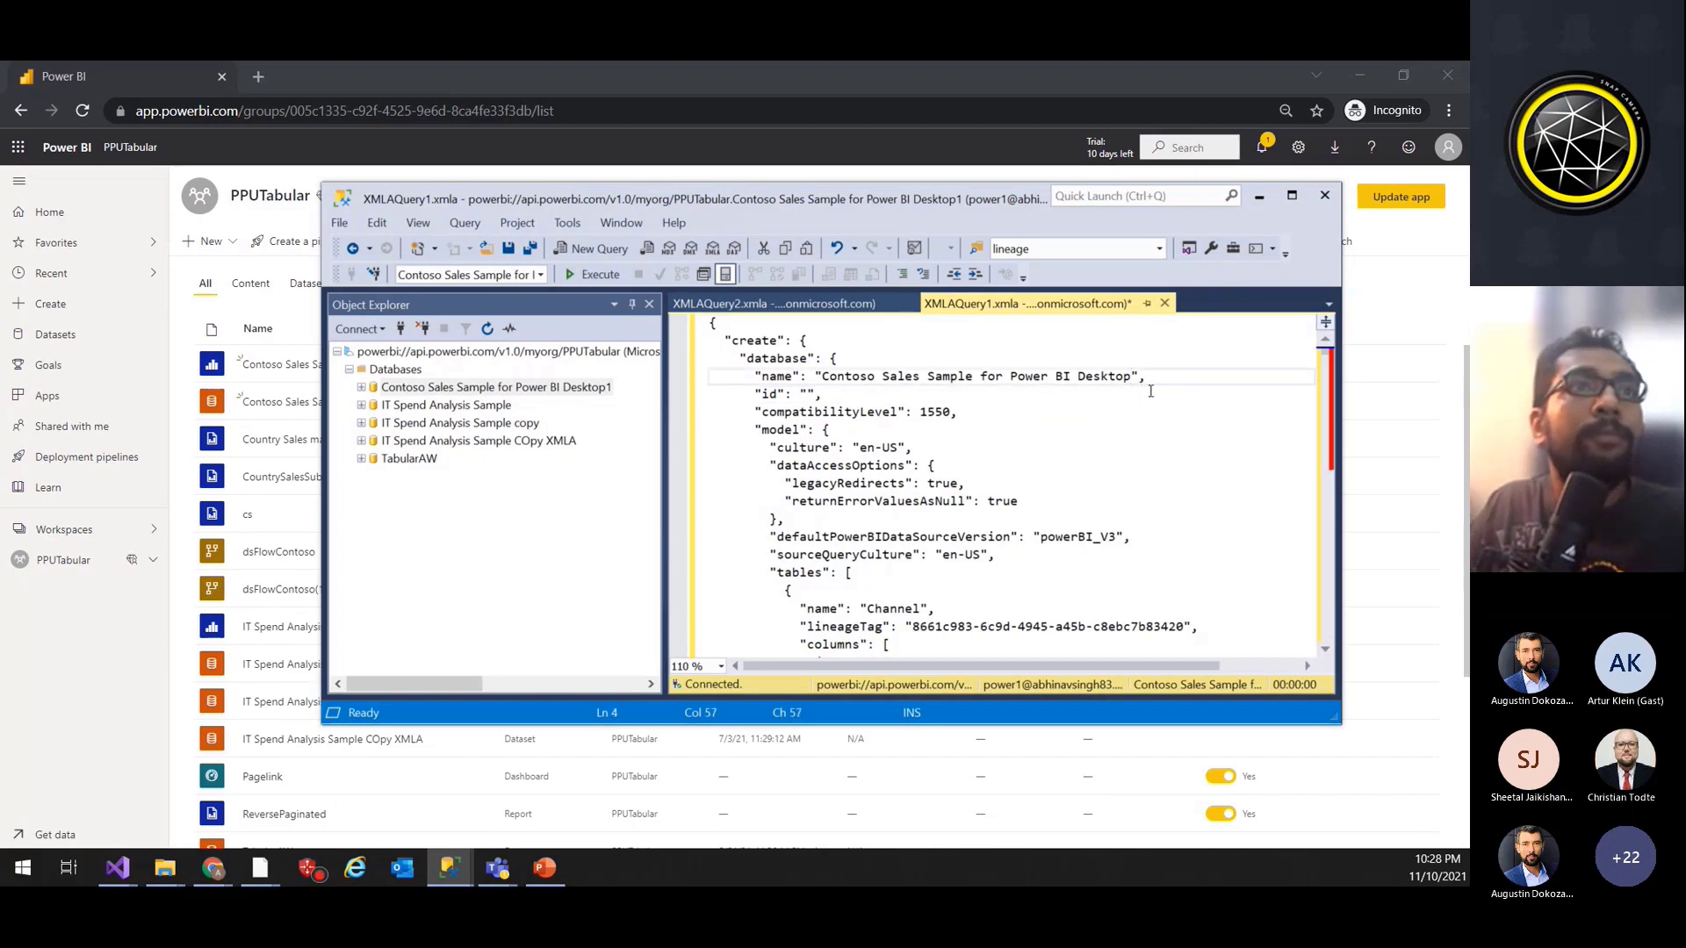
pyautogui.write('2')
pyautogui.press('BackSpace')
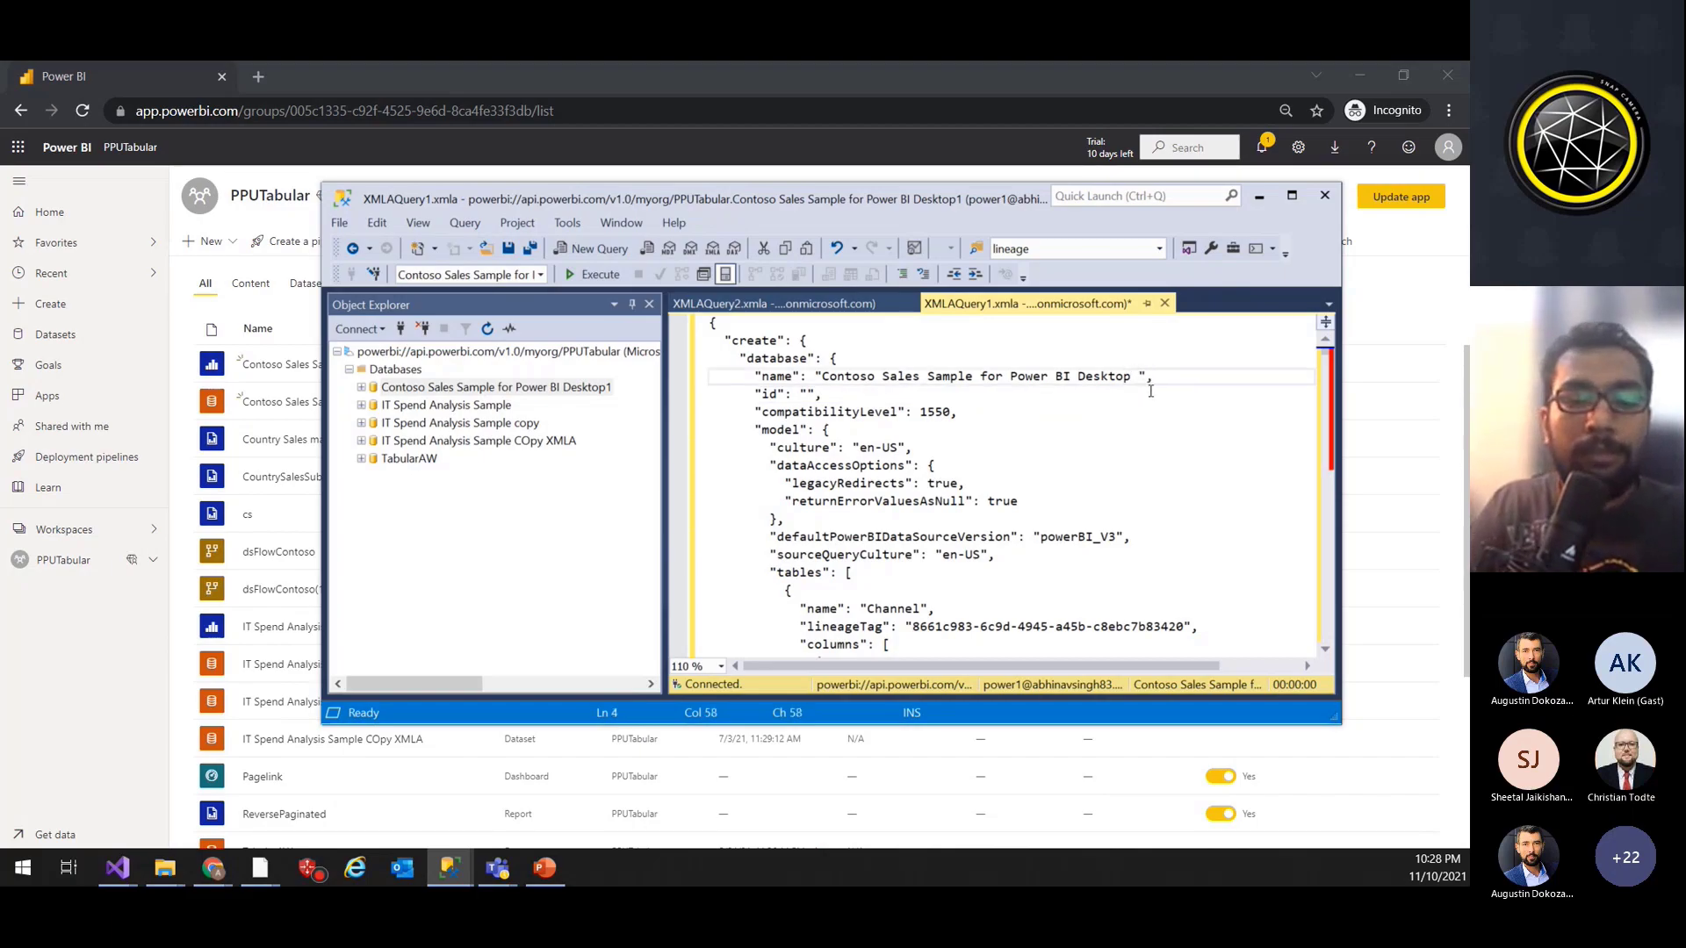
pyautogui.write('Copy')
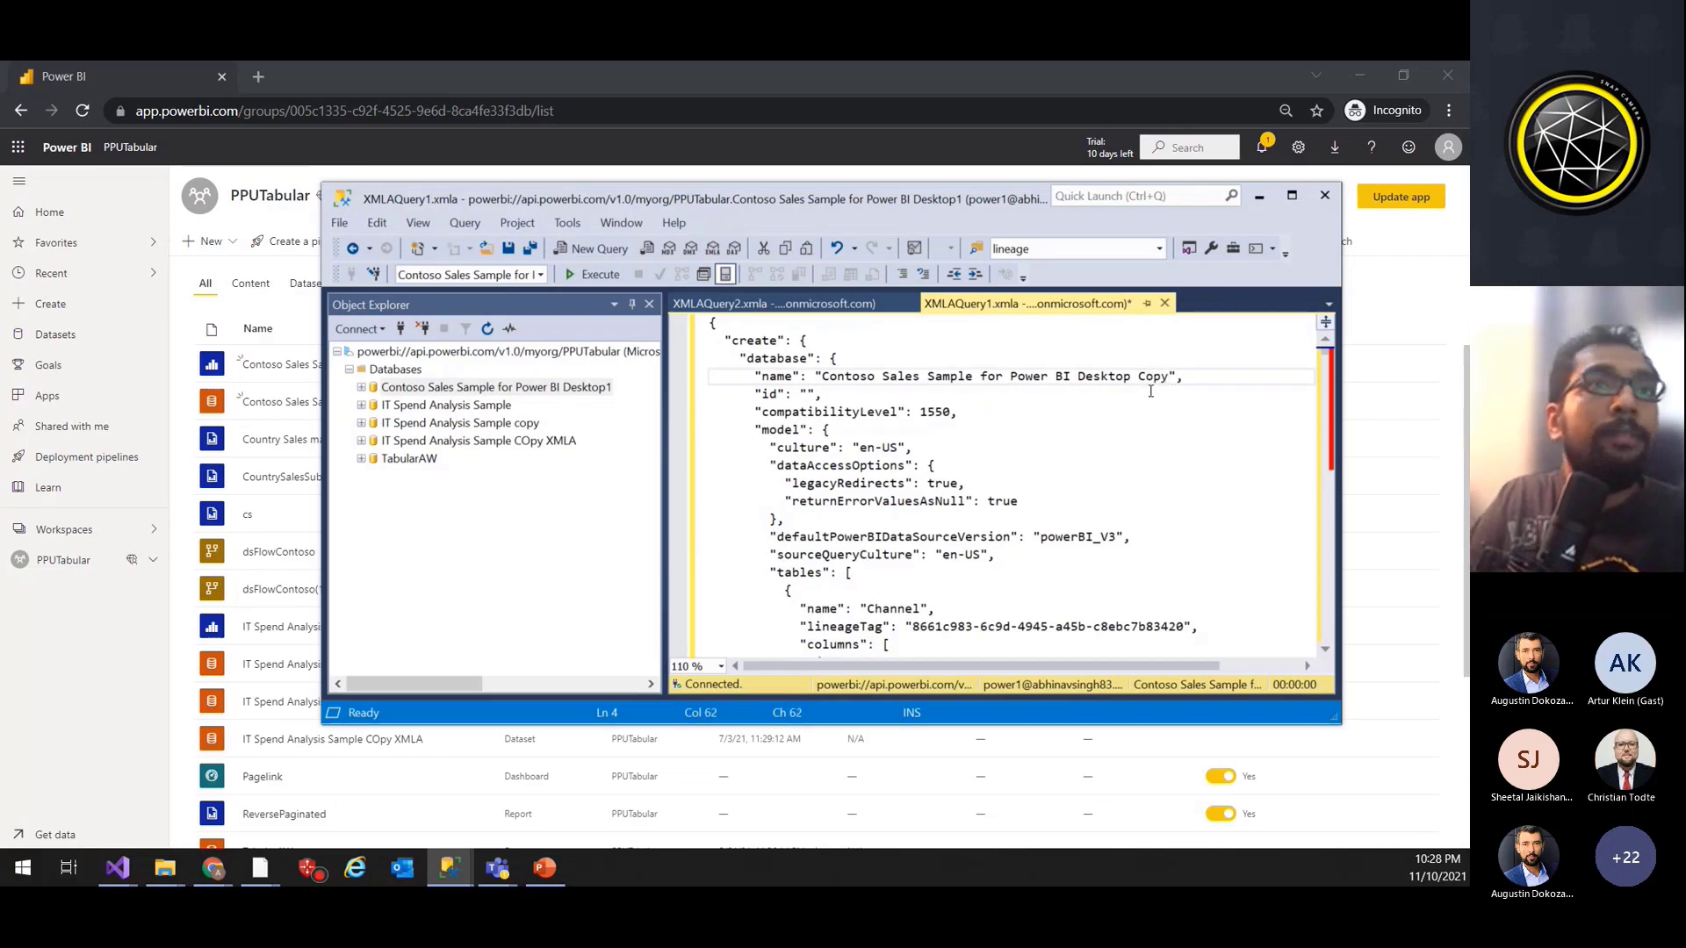
pyautogui.click(1141, 465)
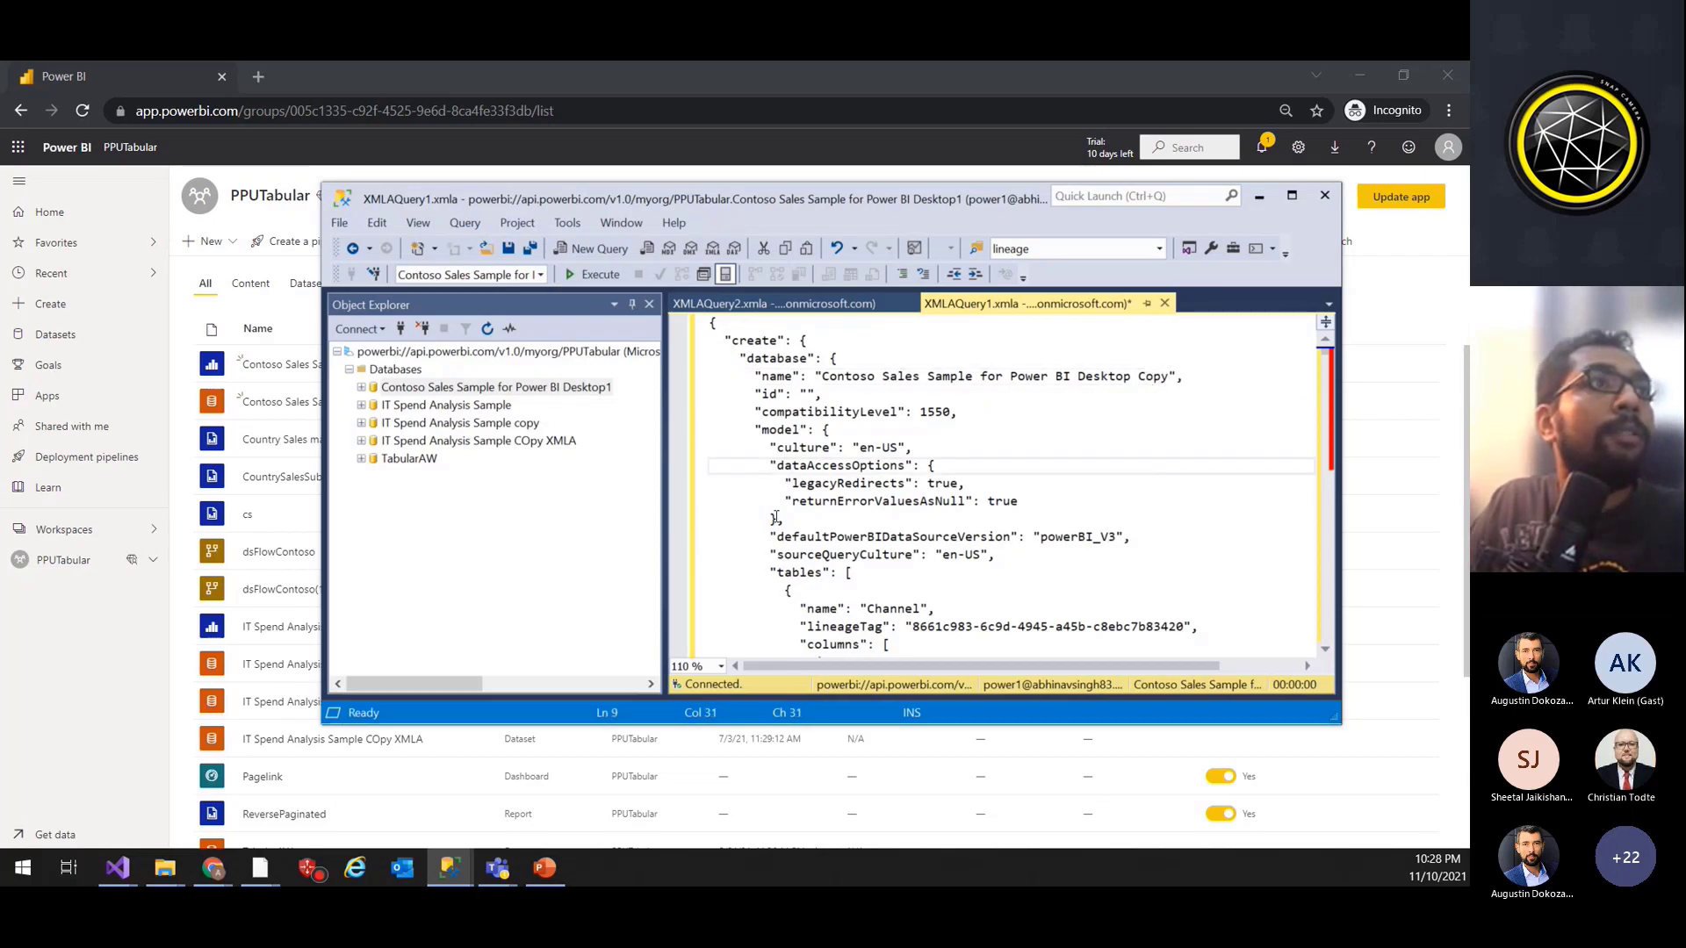
# Step: Execute the XMLAQuery1 create script to create the Contoso database copy in the PPUTabular workspace
pyautogui.hotkey('alt', 'w')
pyautogui.press('p')
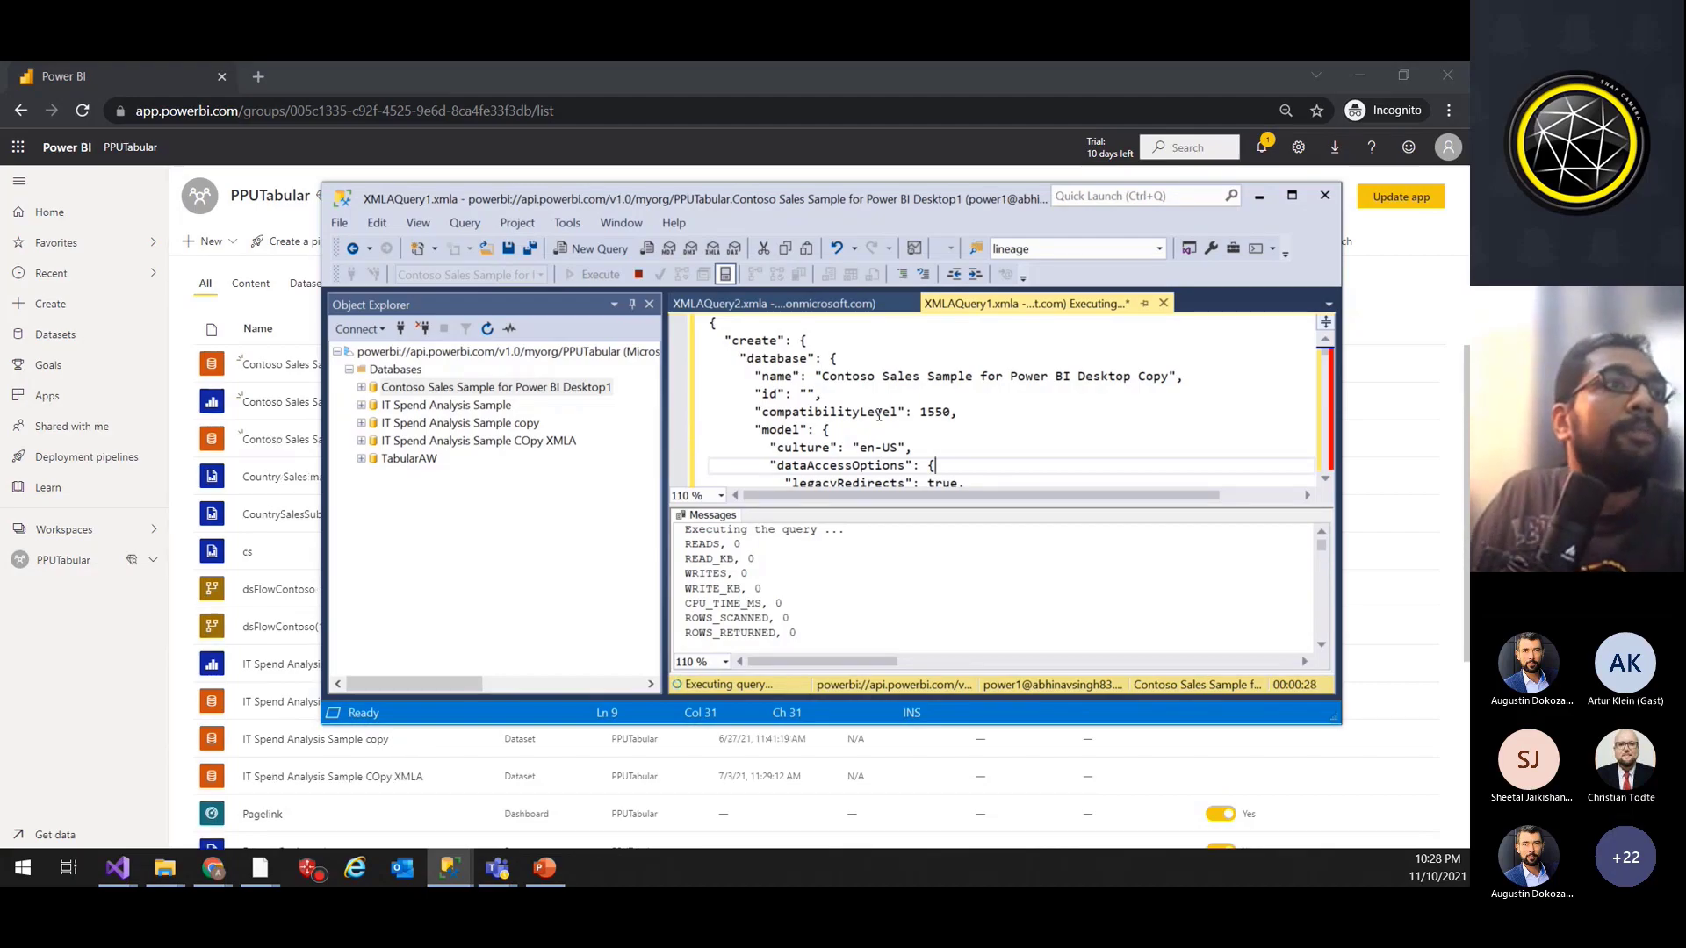
pyautogui.click(1028, 424)
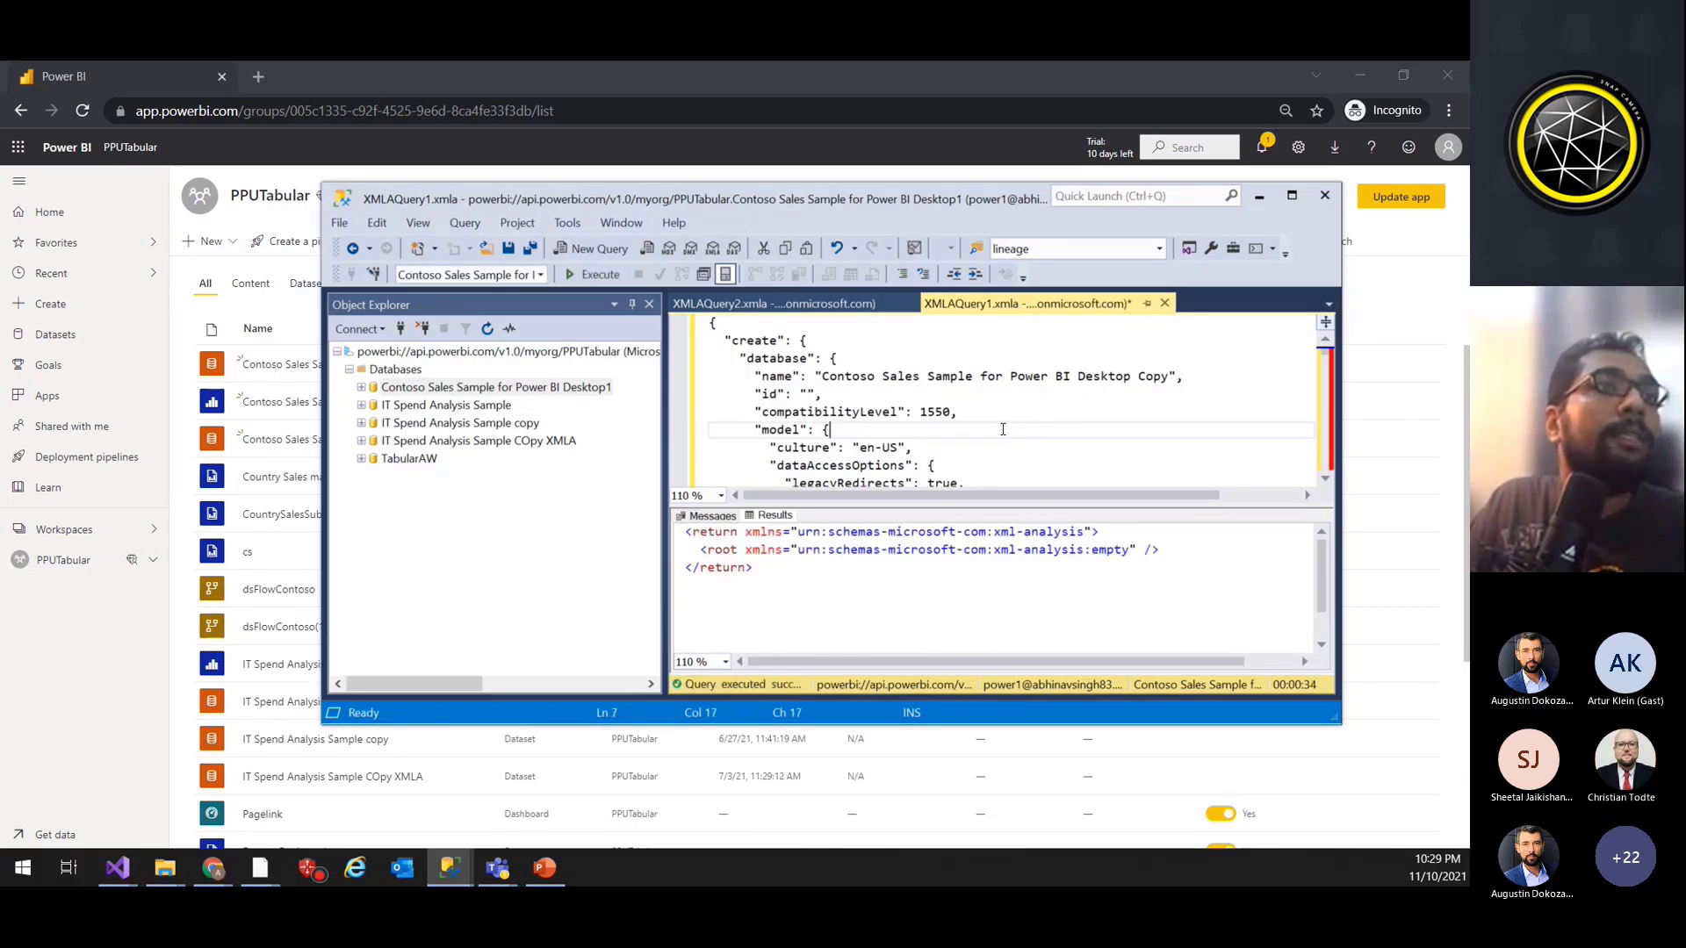
pyautogui.click(806, 550)
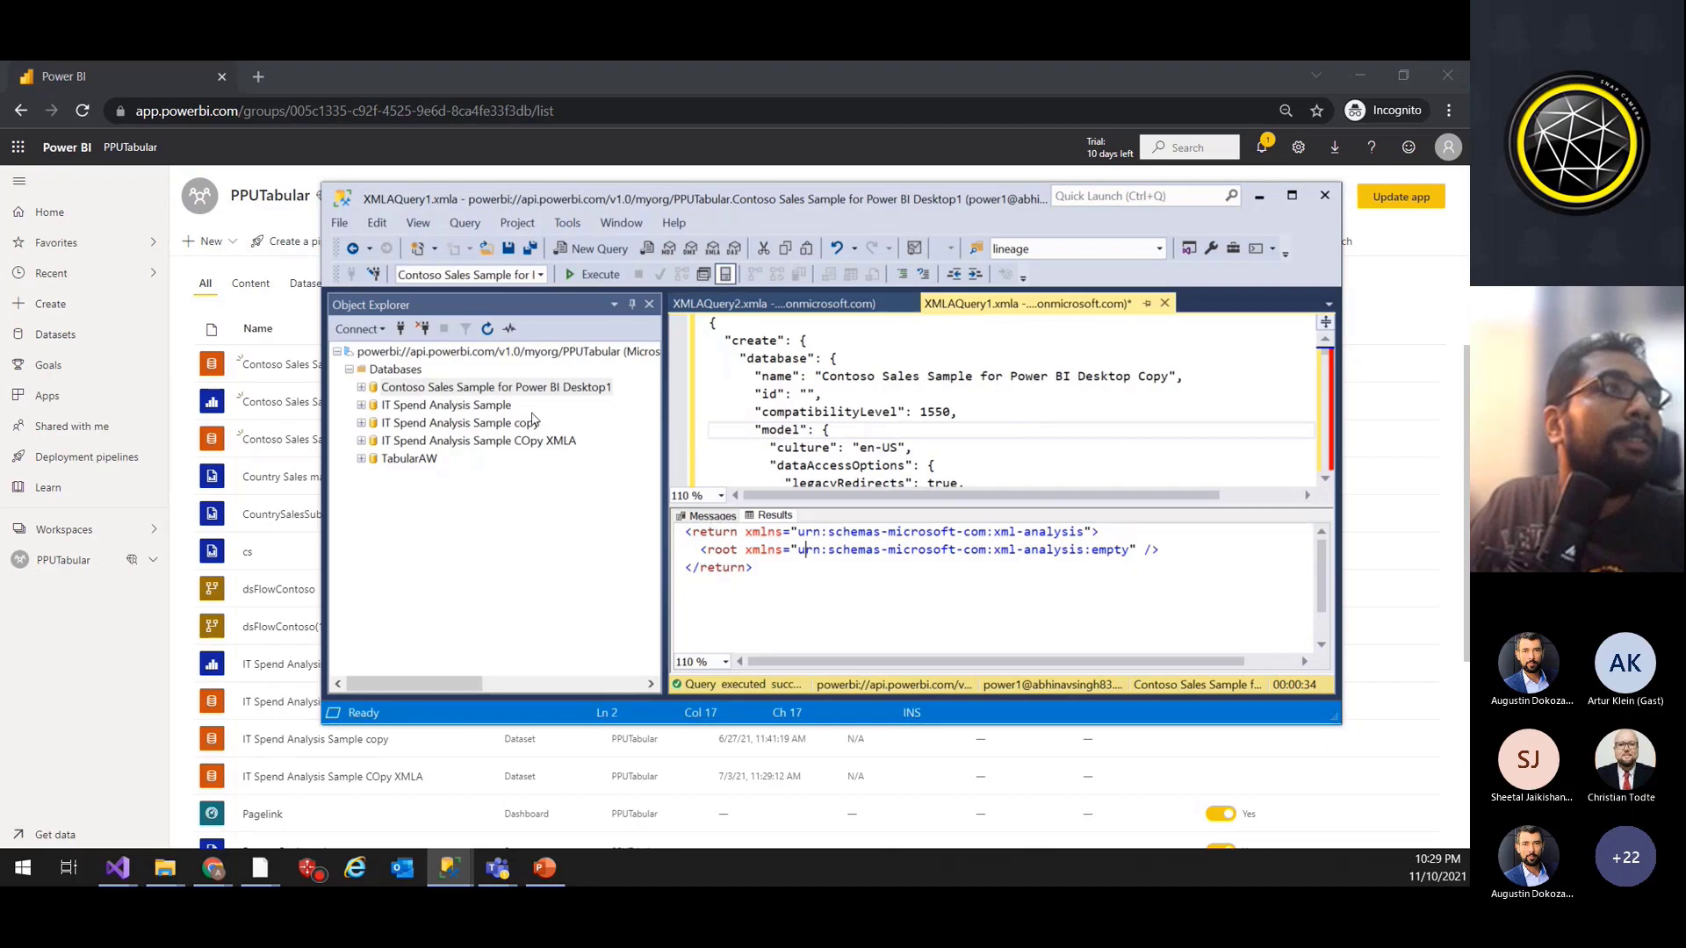
# Step: Check the PPUTabular workspace list in the Power BI service for the copied dataset, then return to SQL Server Management Studio
pyautogui.click(487, 389)
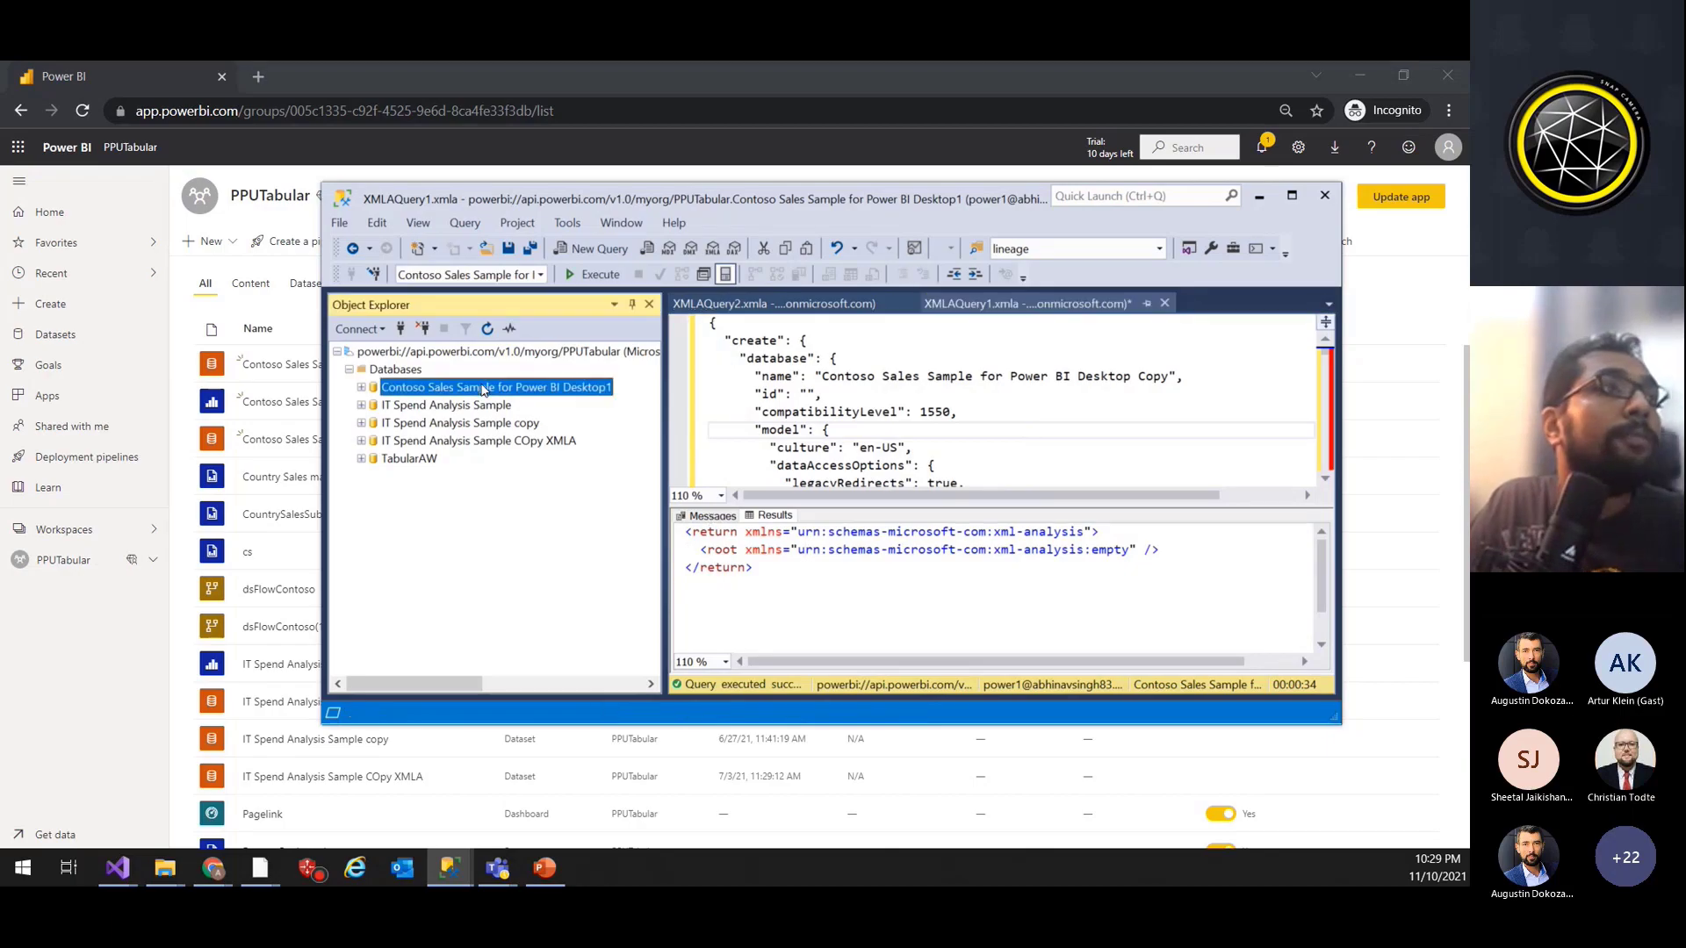
pyautogui.press('F2')
pyautogui.hotkey('alt', 'Tab')
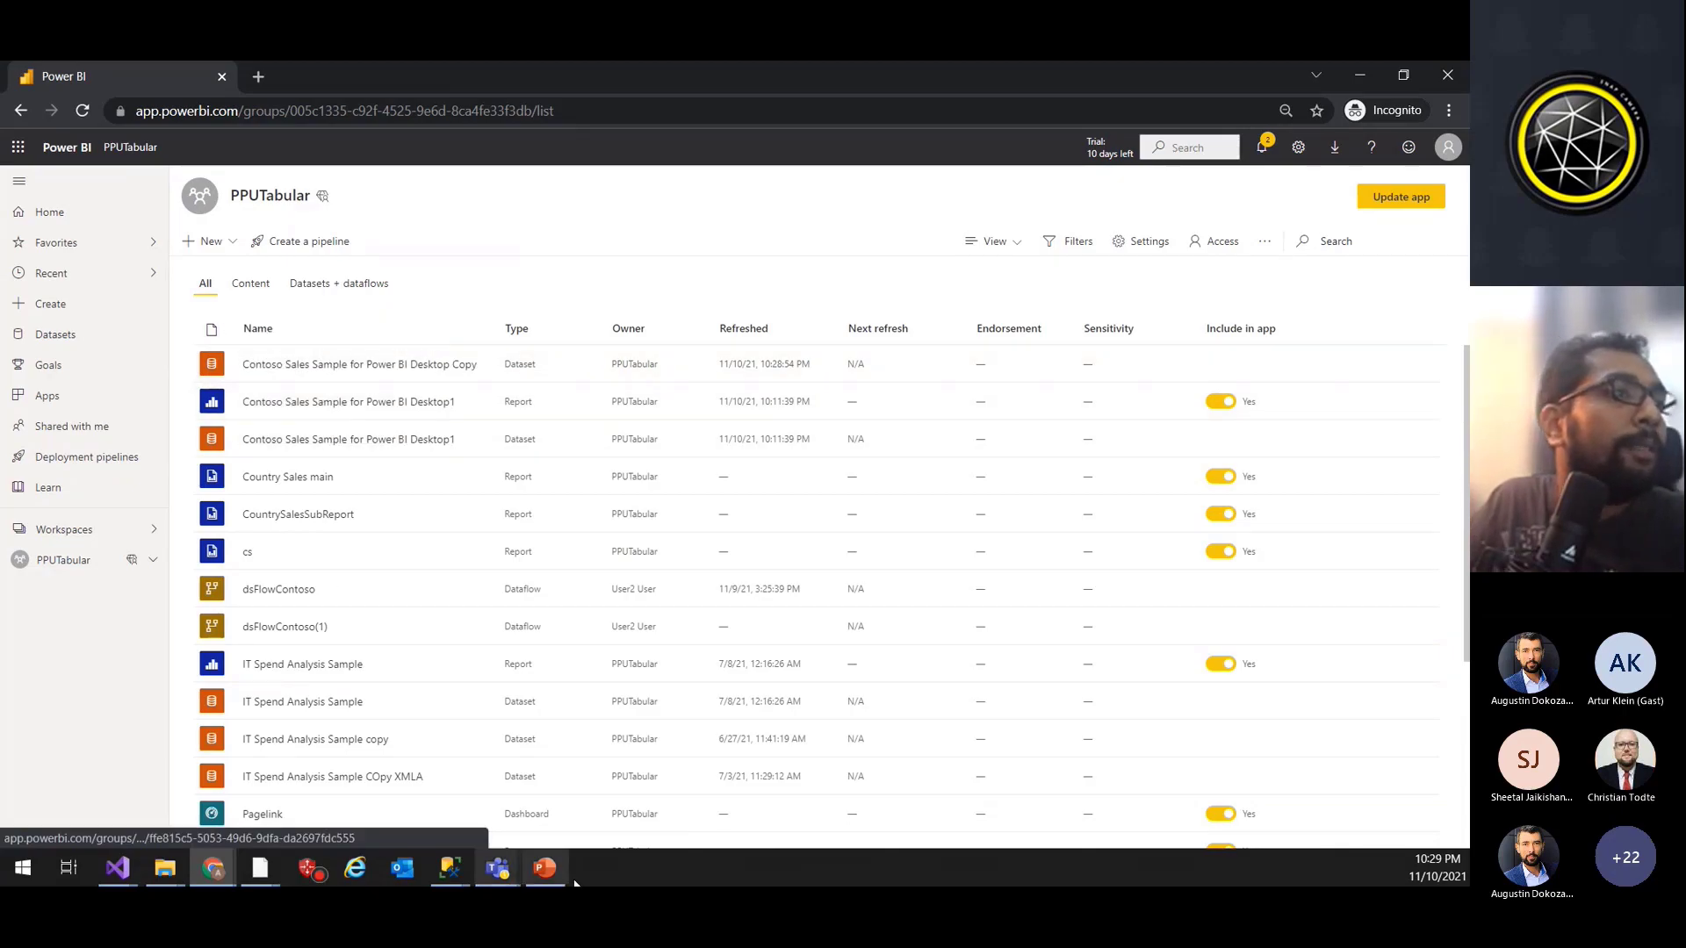
pyautogui.click(449, 868)
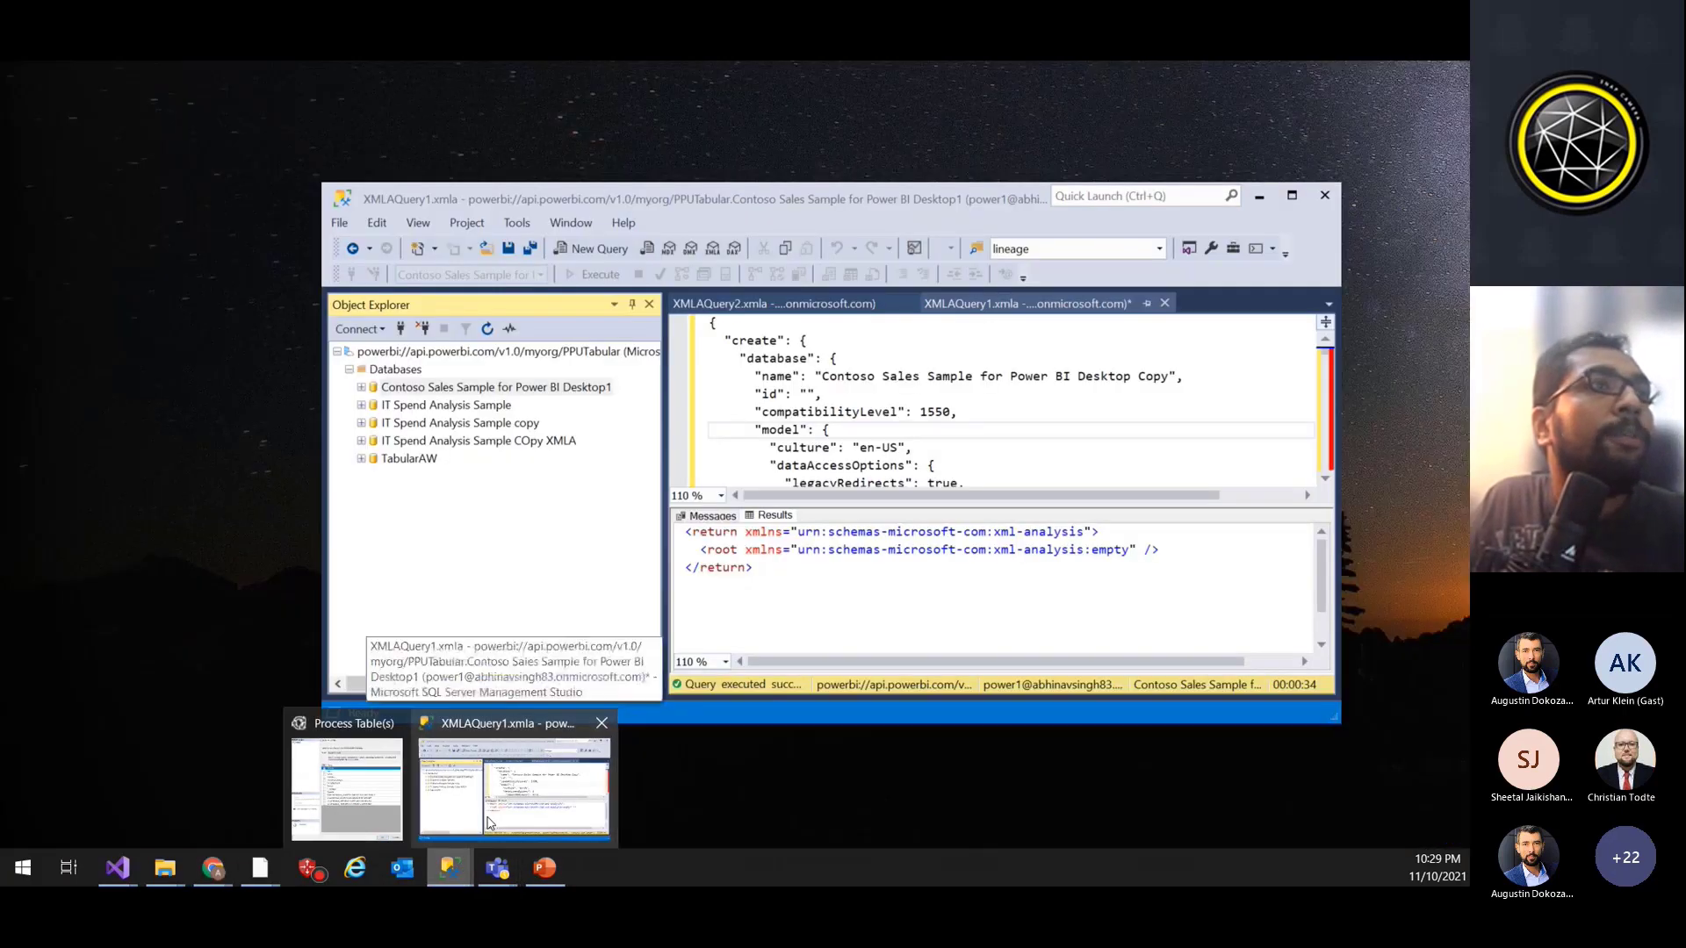
pyautogui.click(489, 817)
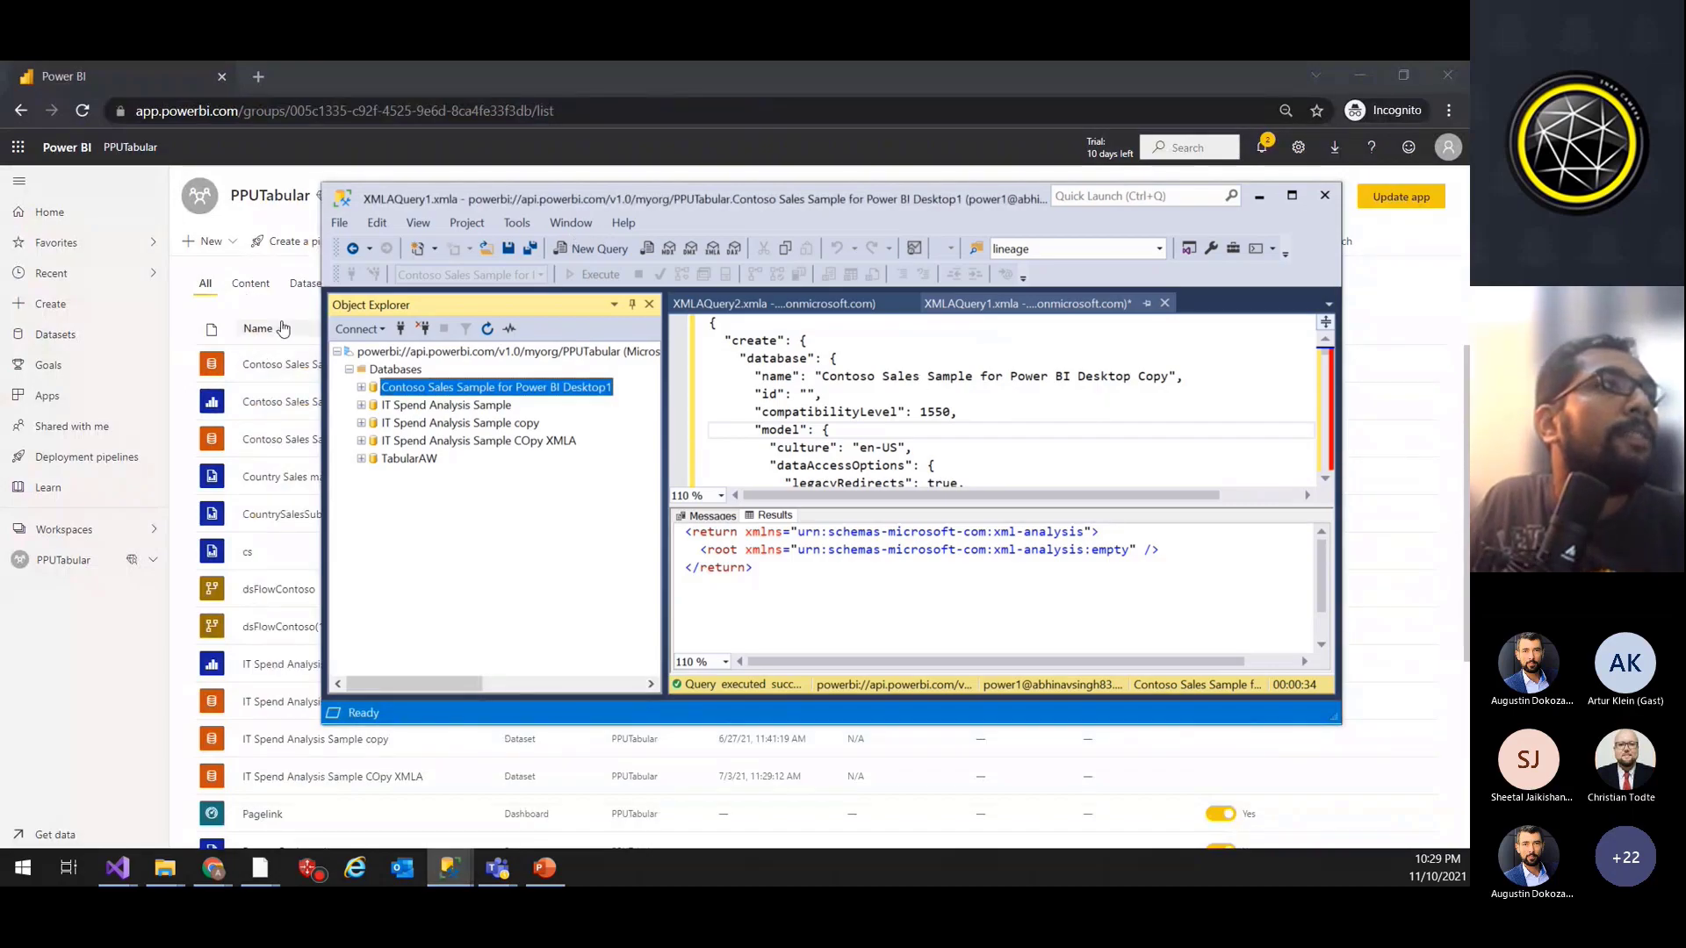
pyautogui.click(187, 318)
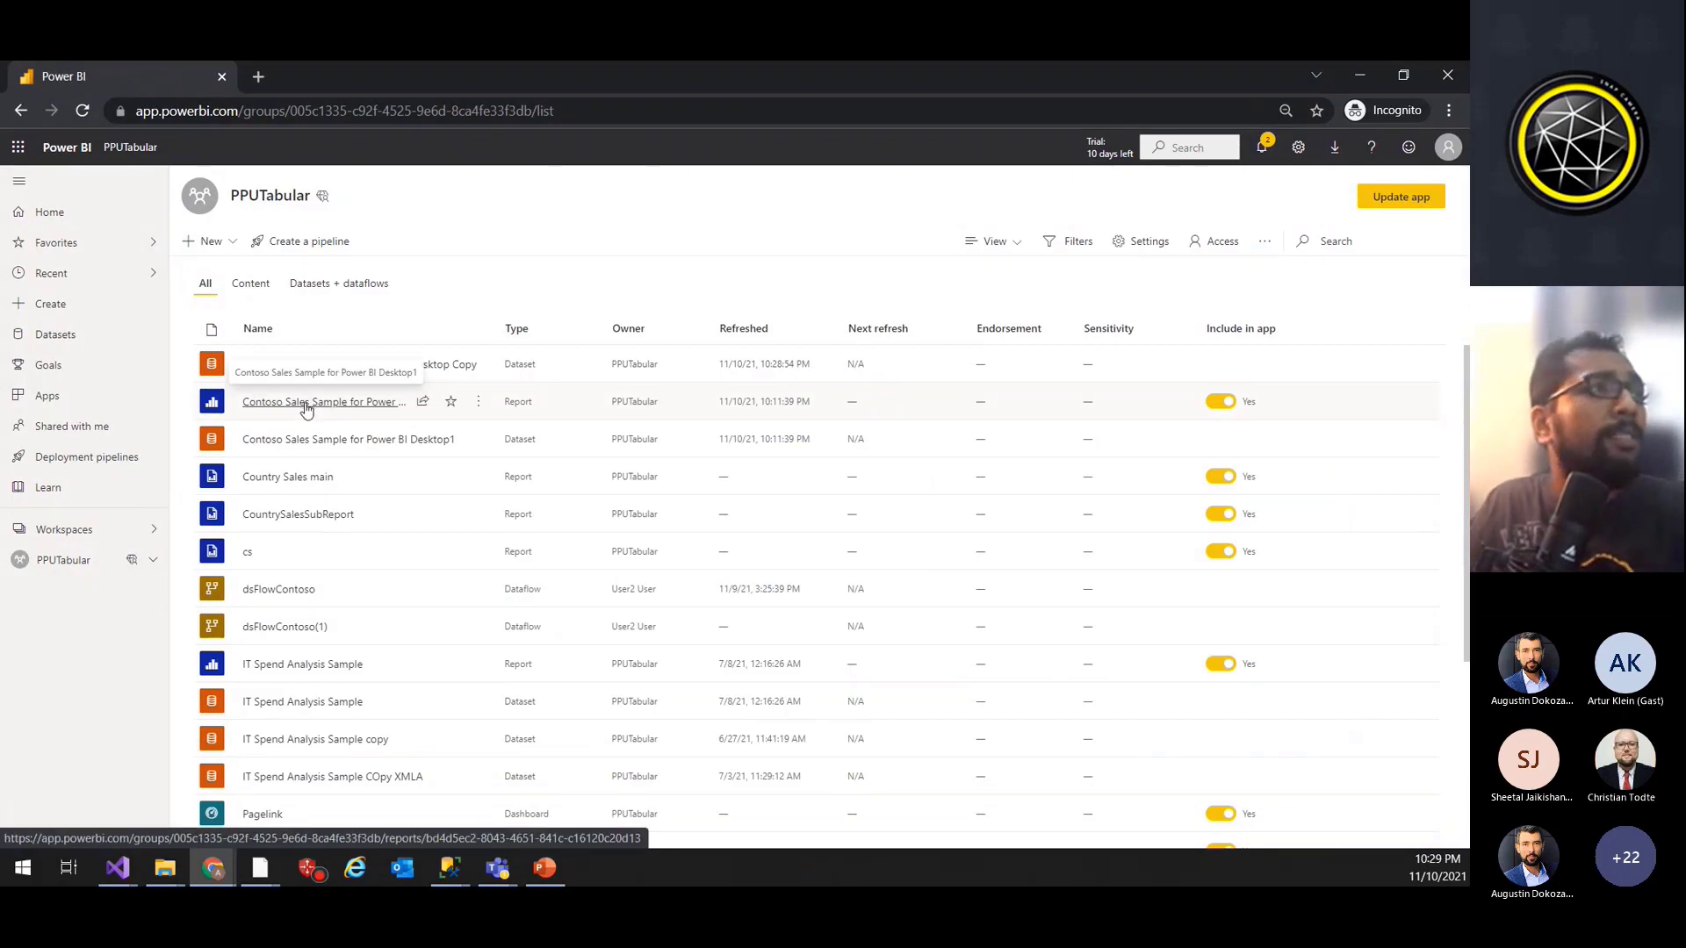
pyautogui.click(450, 867)
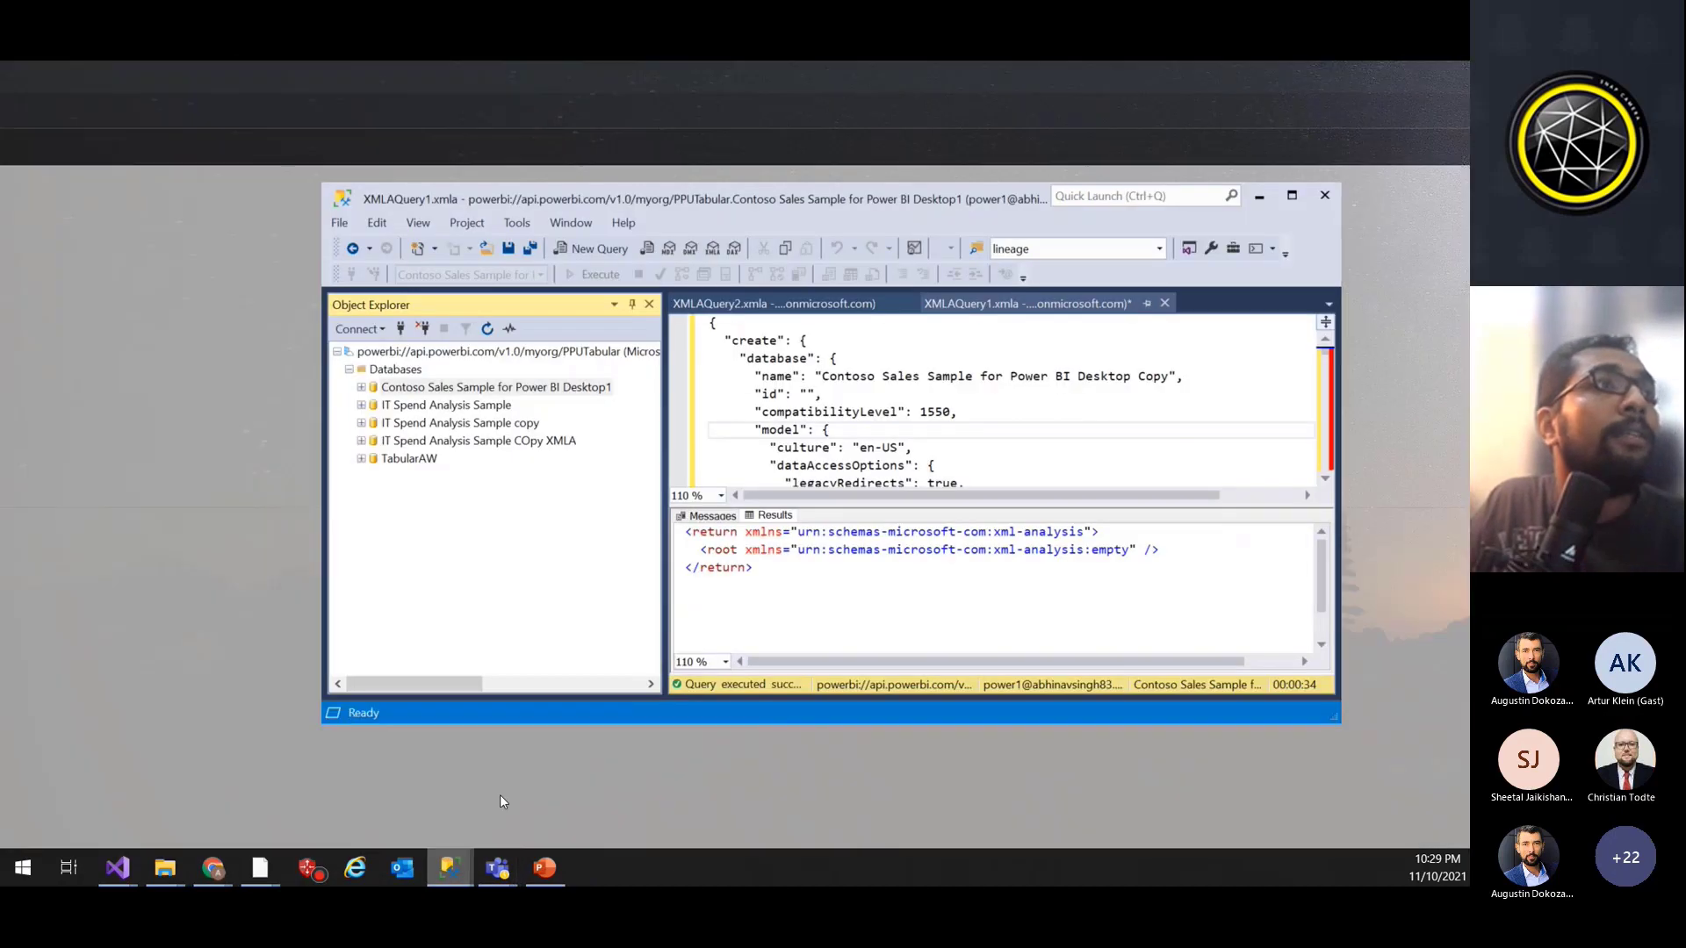
pyautogui.click(499, 795)
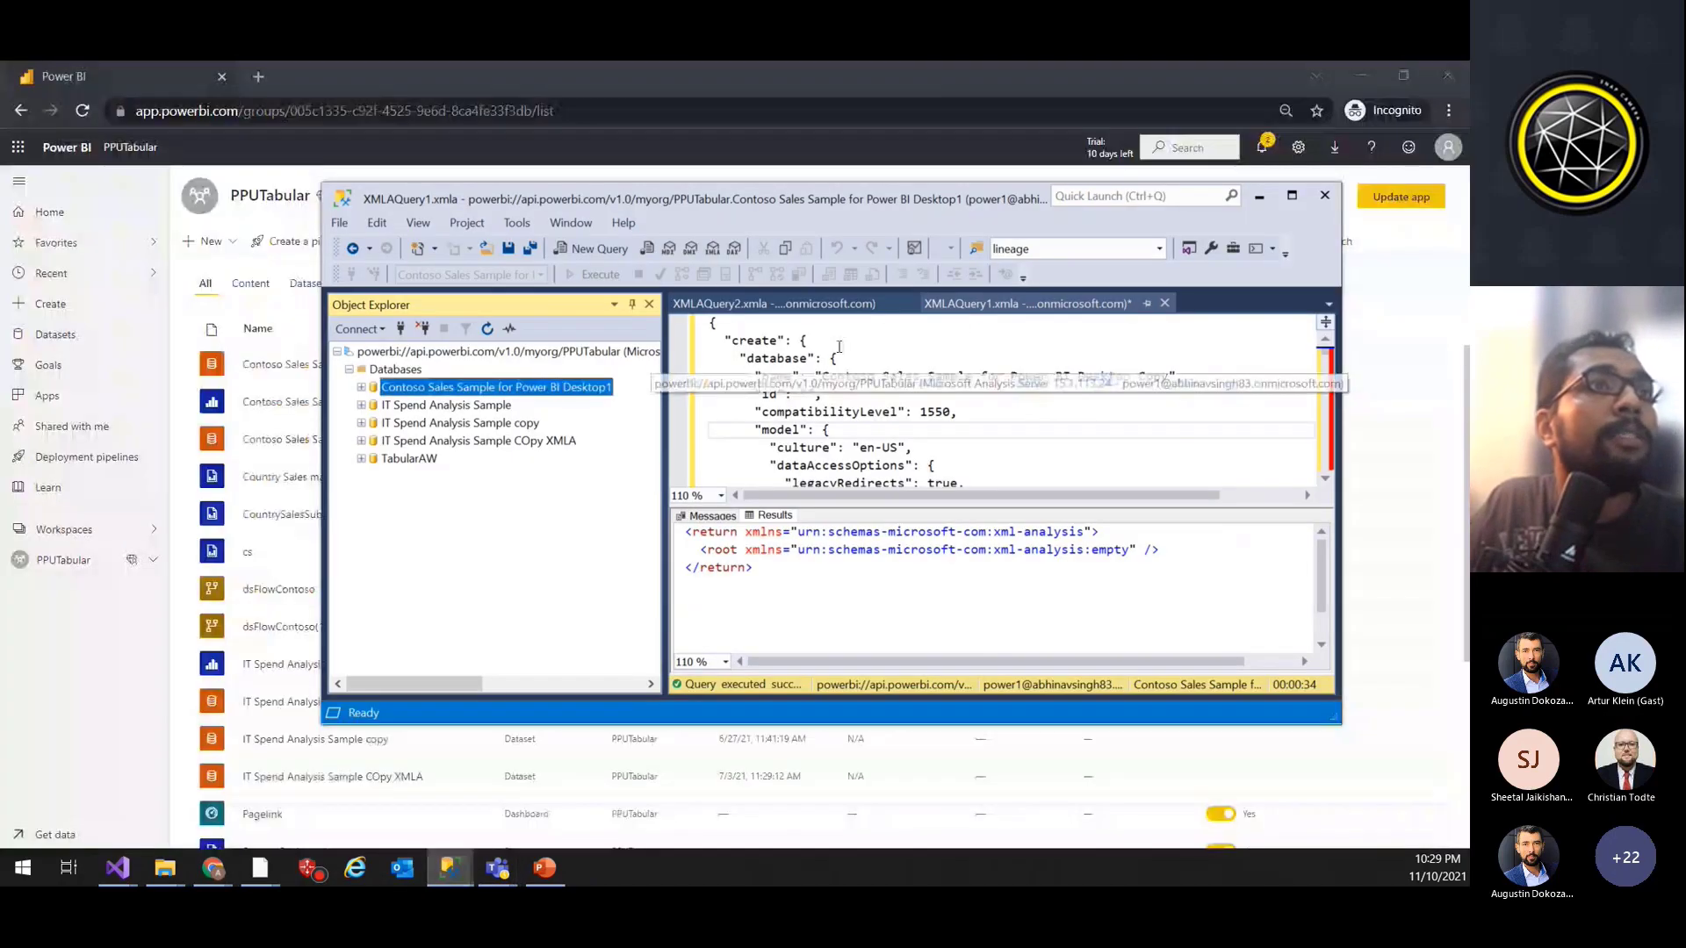
pyautogui.click(940, 387)
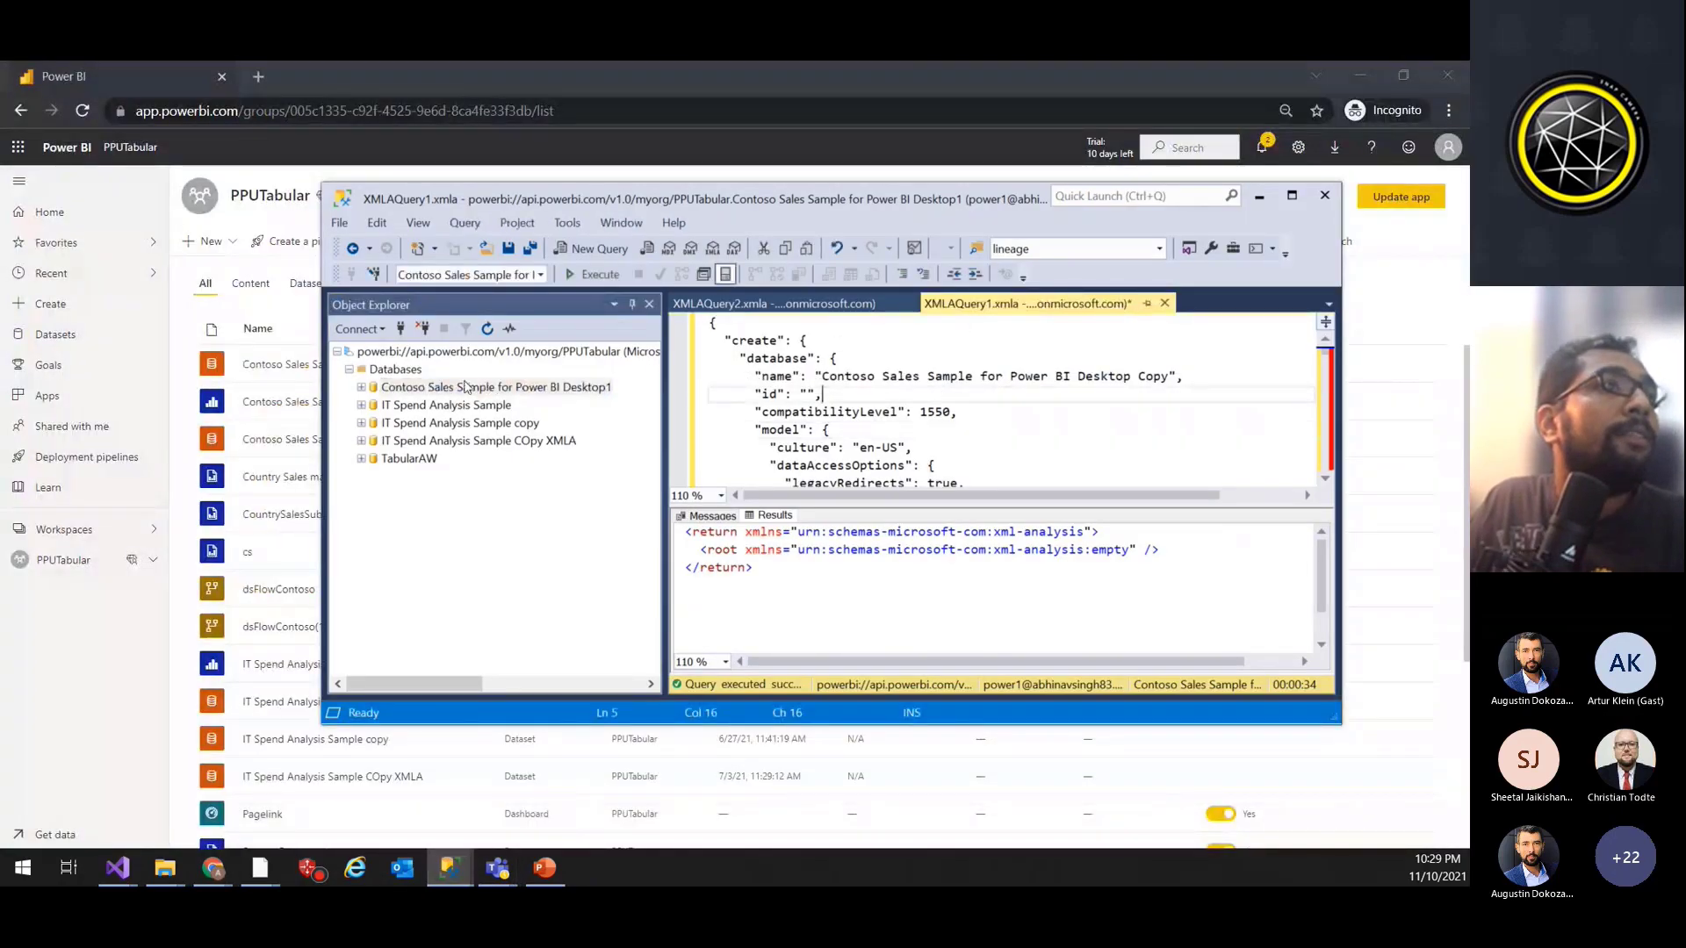
pyautogui.click(817, 376)
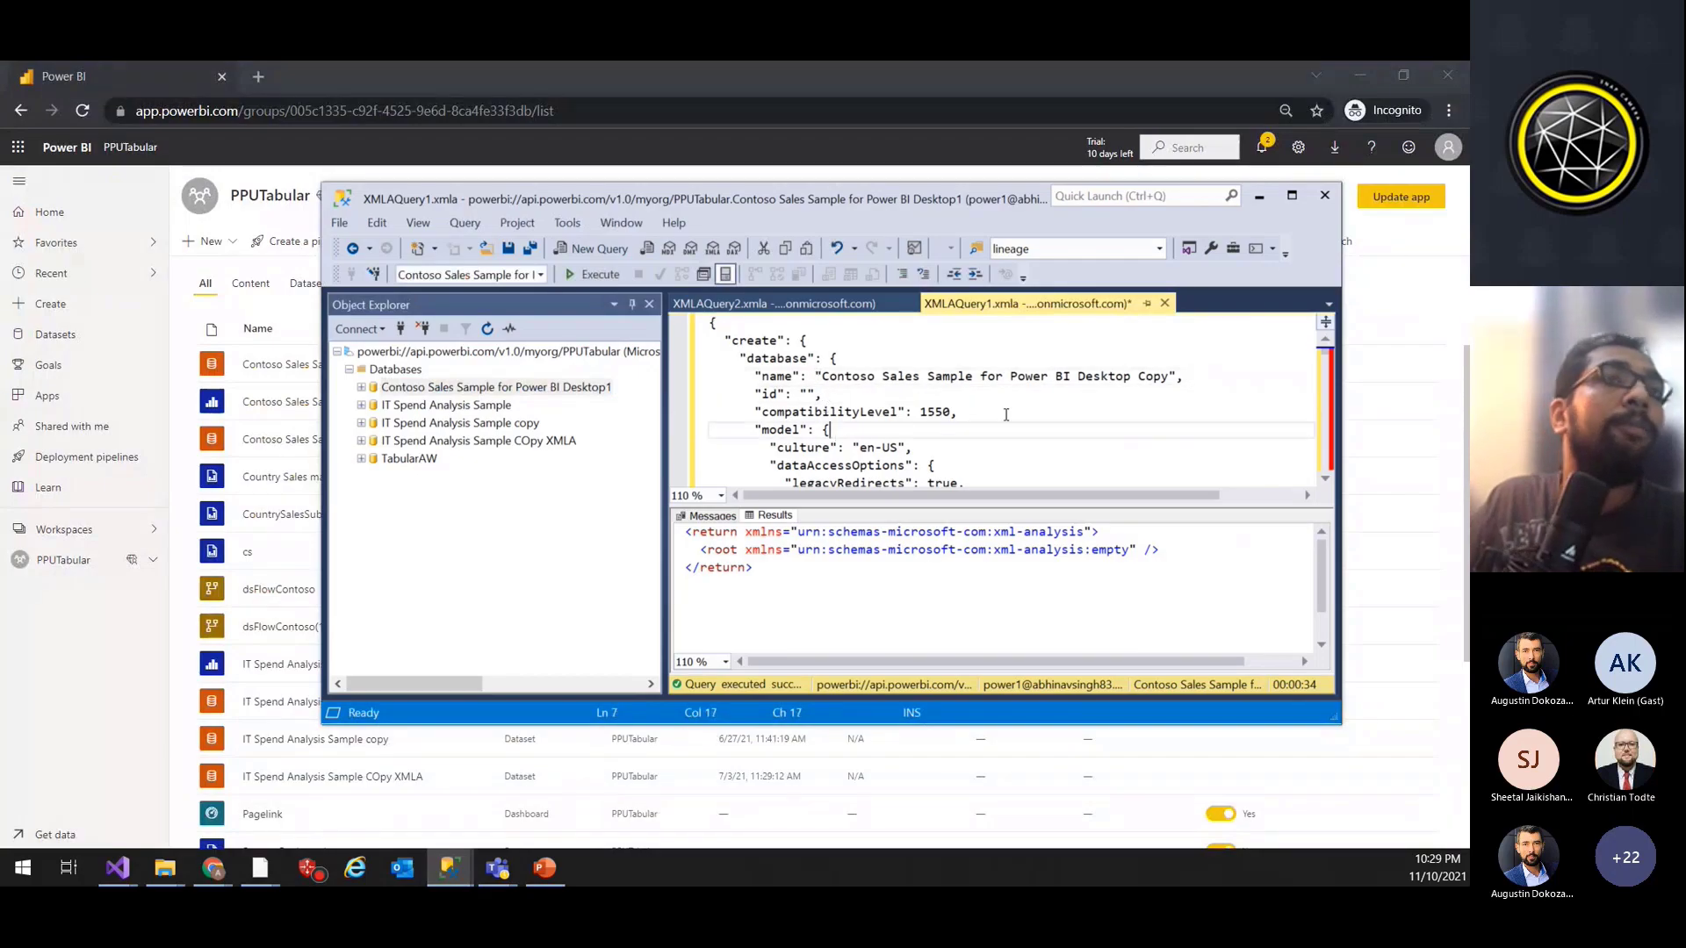
pyautogui.click(1006, 415)
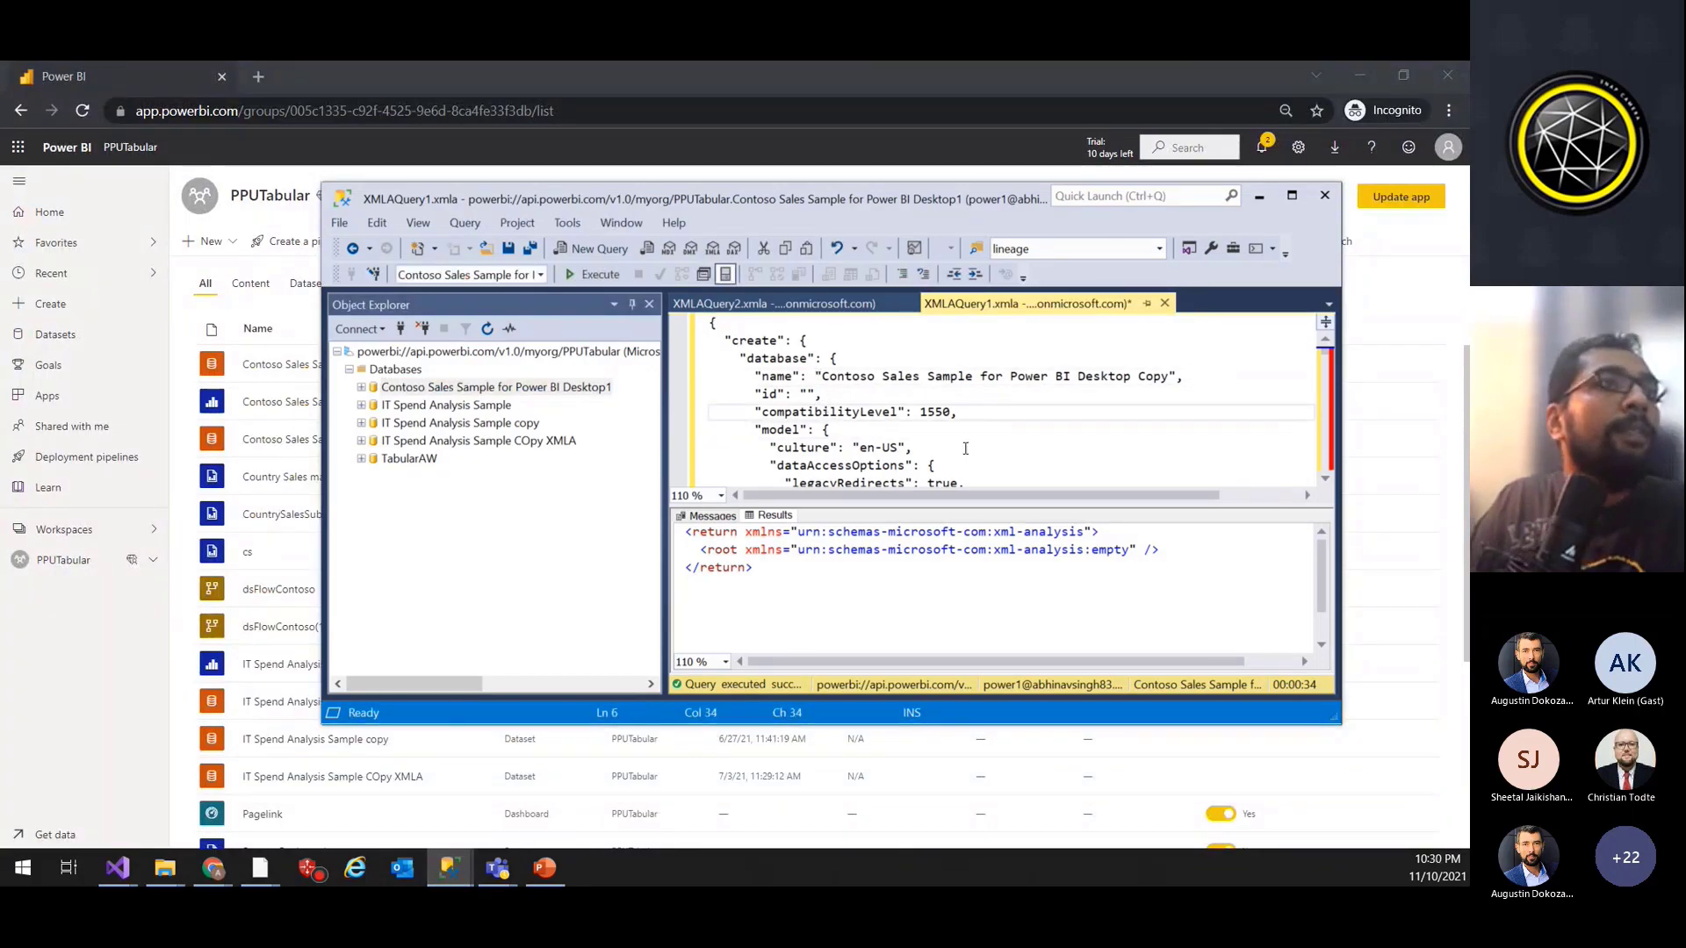
pyautogui.click(1028, 463)
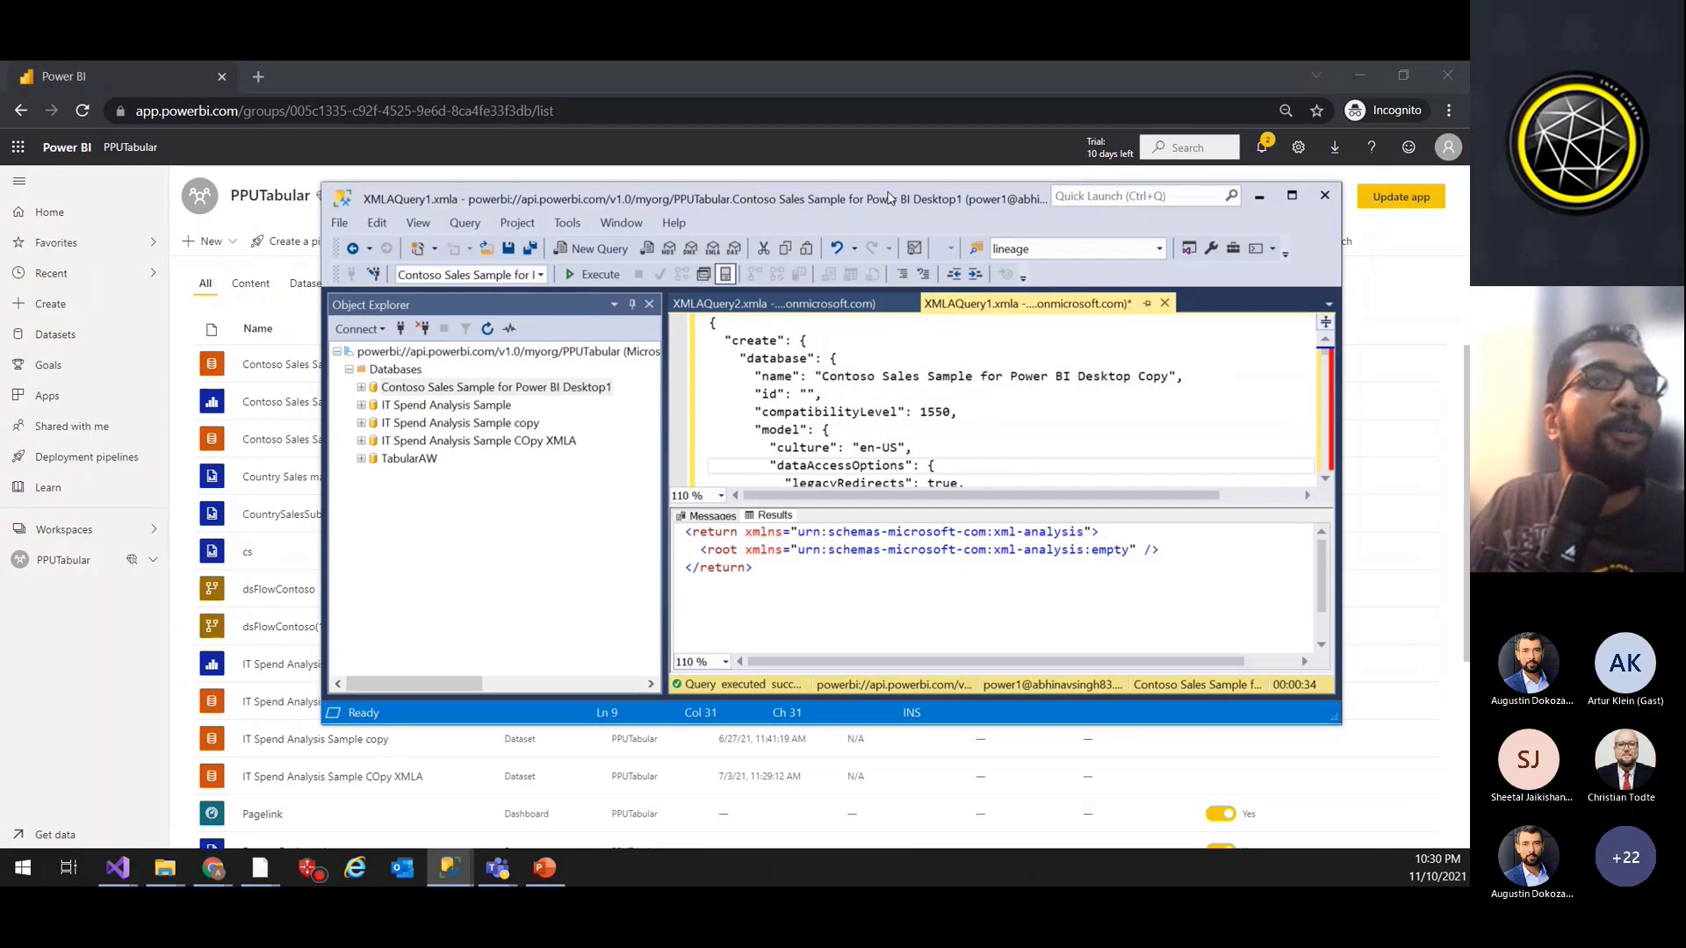
# Step: Move the SQL Server Management Studio window aside slightly and refresh the Databases folder of the PPUTabular connection
pyautogui.moveTo(893, 203); pyautogui.dragTo(746, 196)
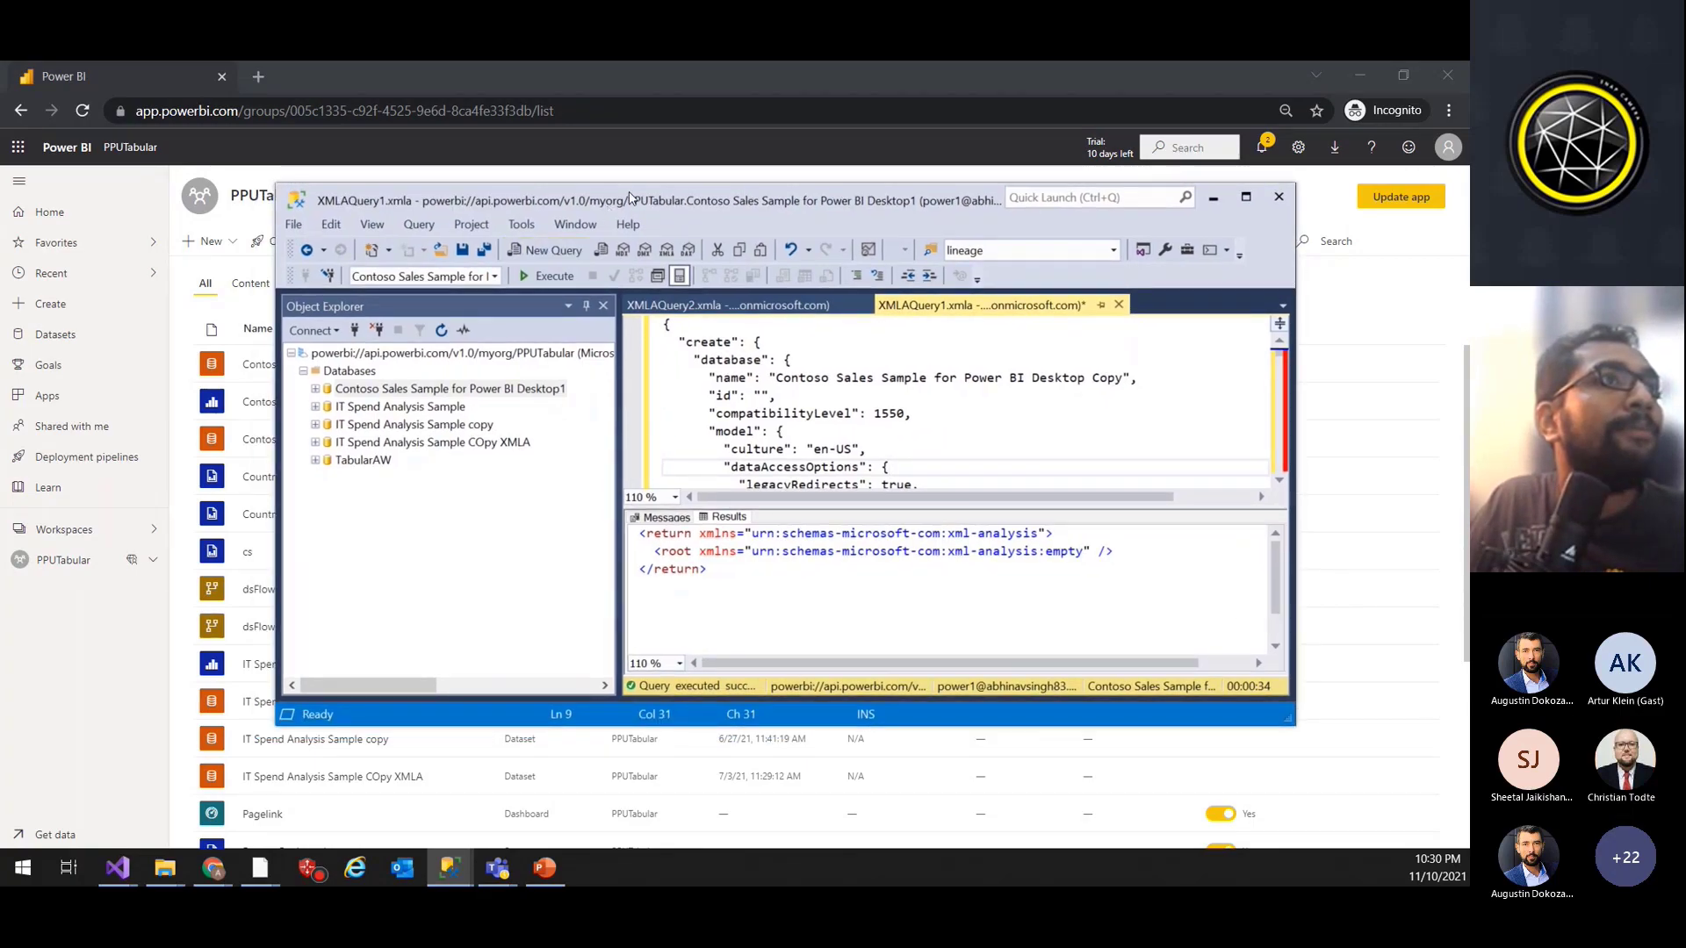
pyautogui.moveTo(629, 195); pyautogui.dragTo(641, 192)
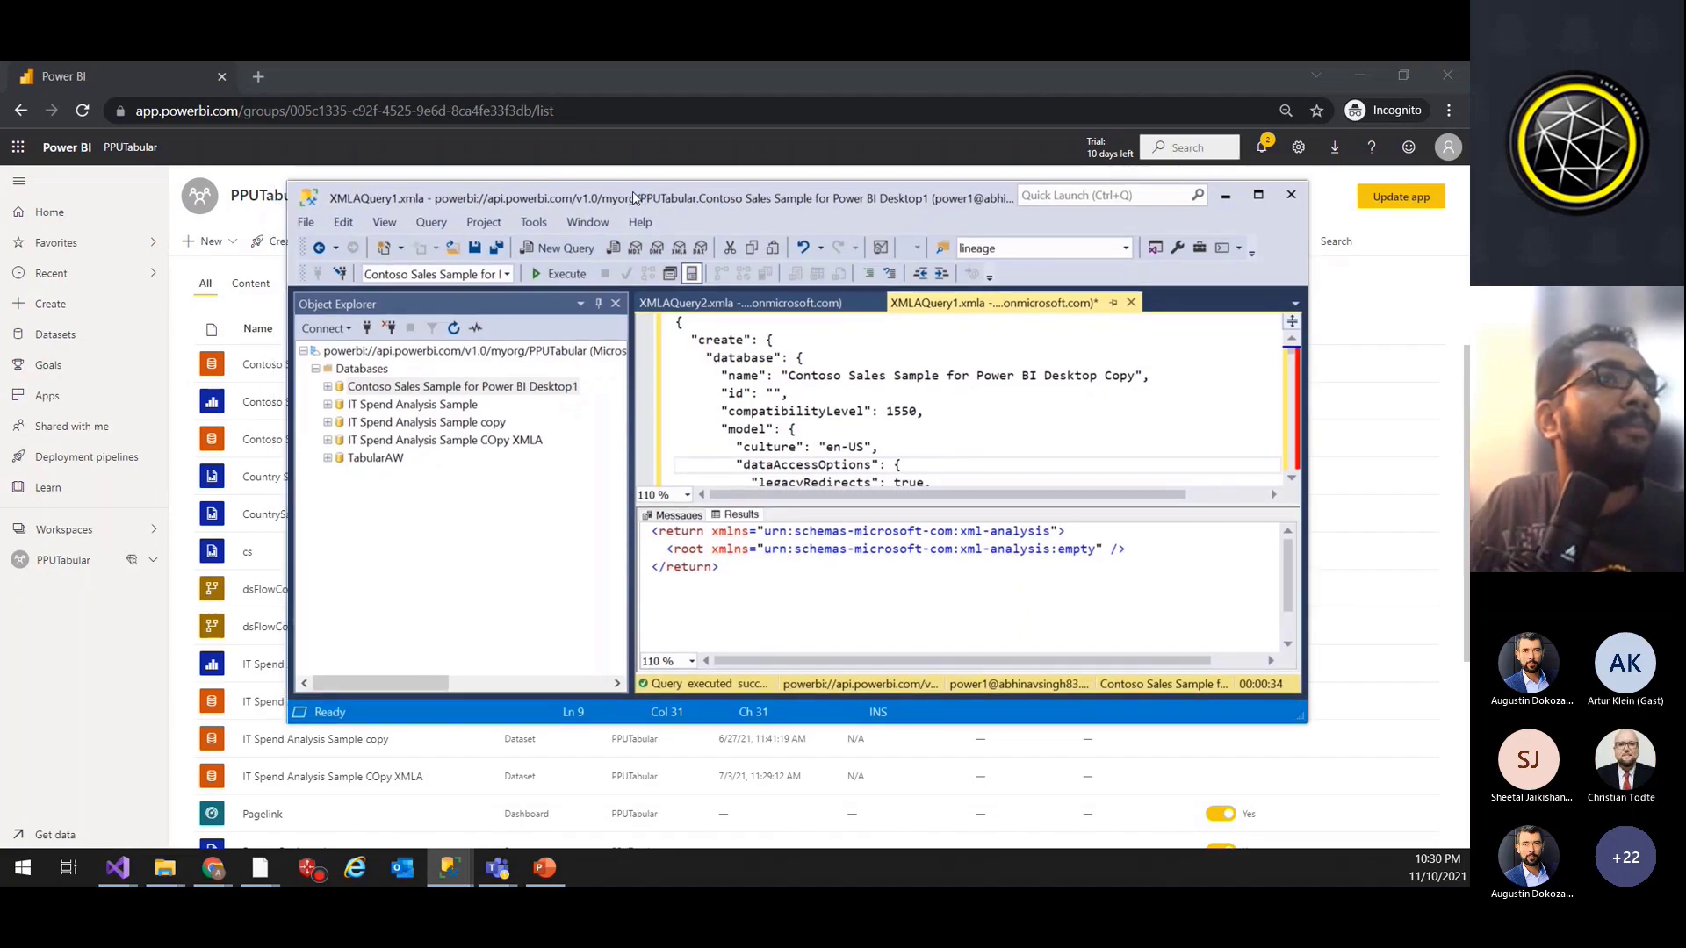
pyautogui.press('Up')
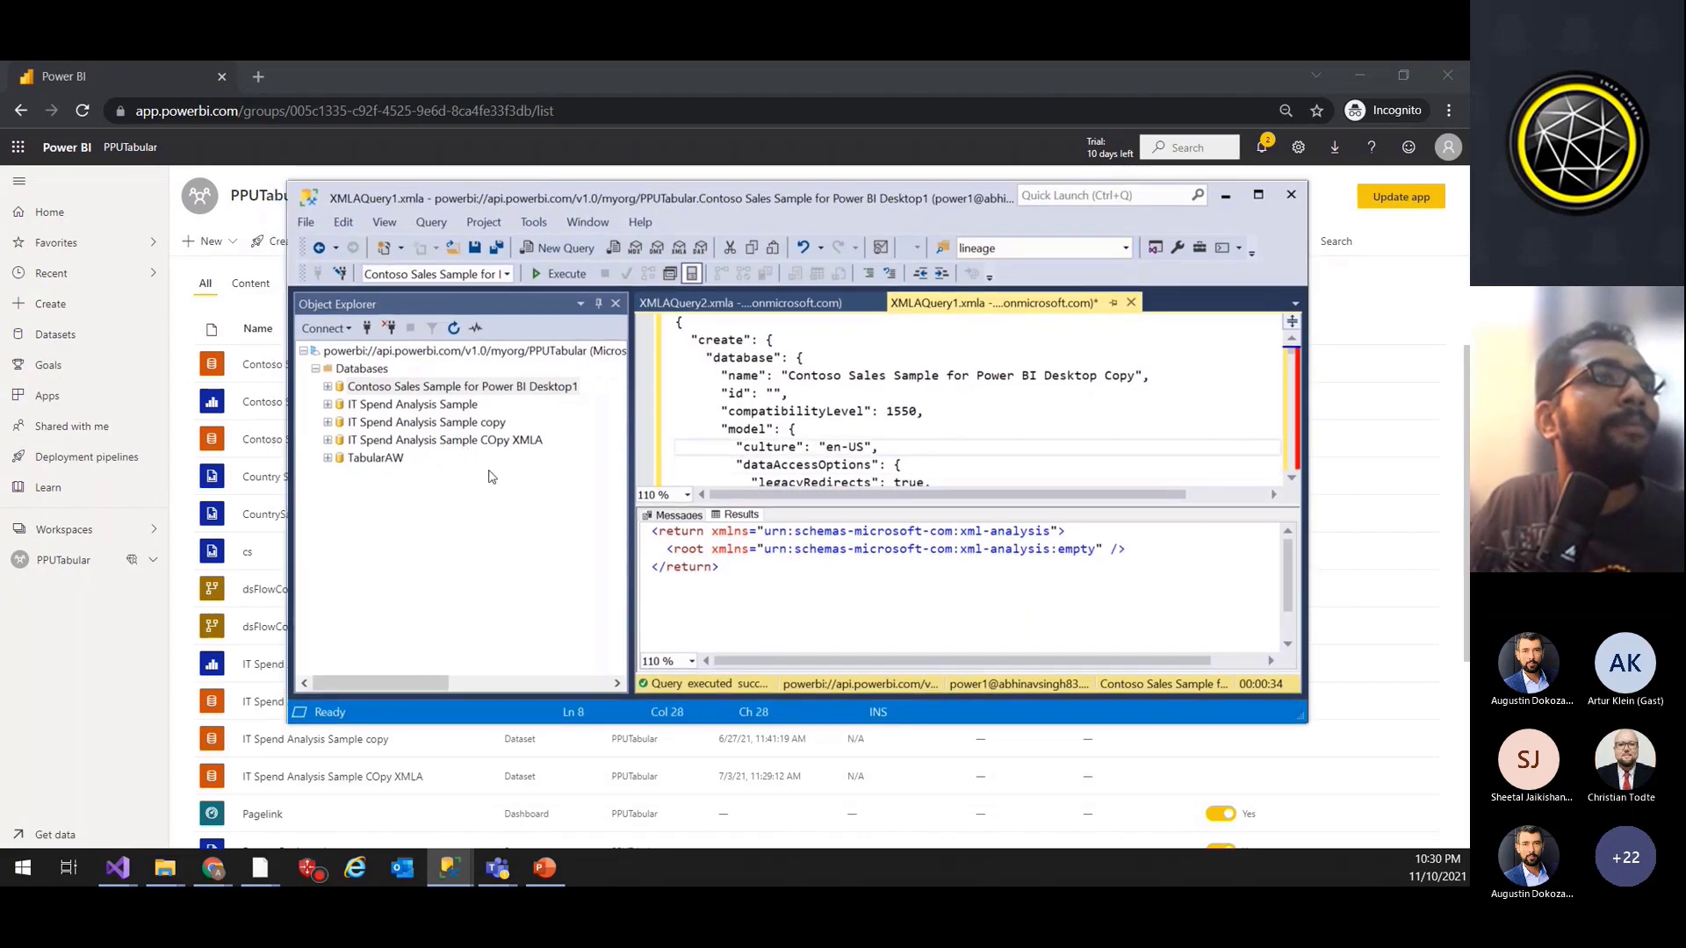
pyautogui.click(874, 616)
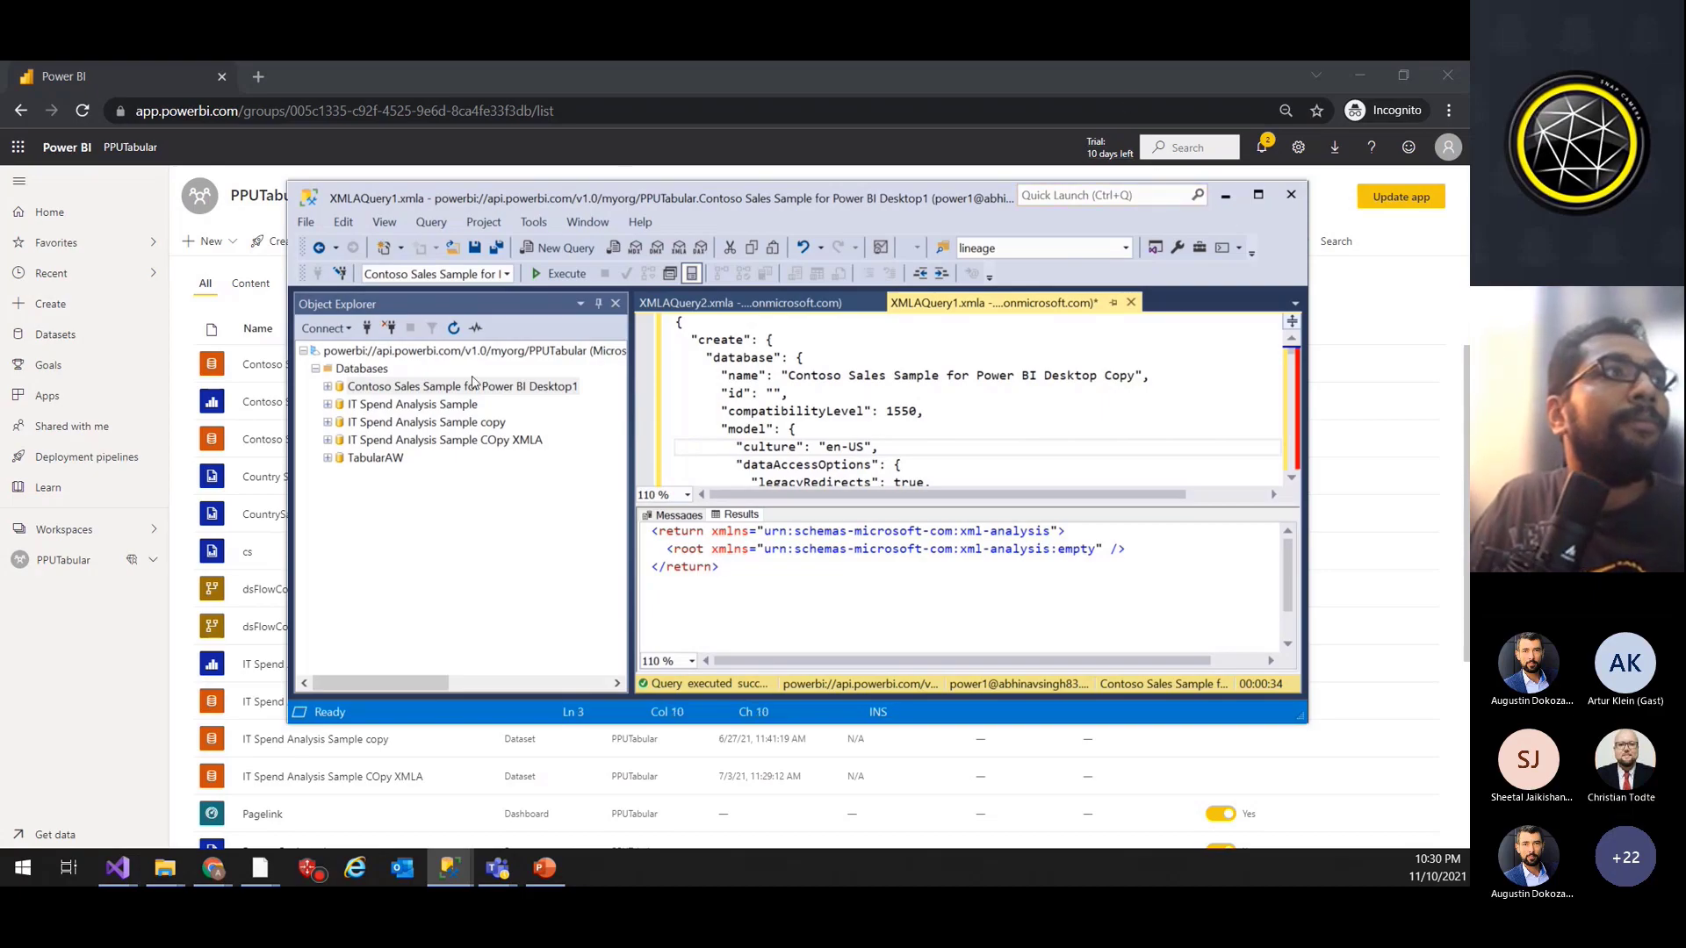
pyautogui.click(362, 368)
pyautogui.click(455, 329)
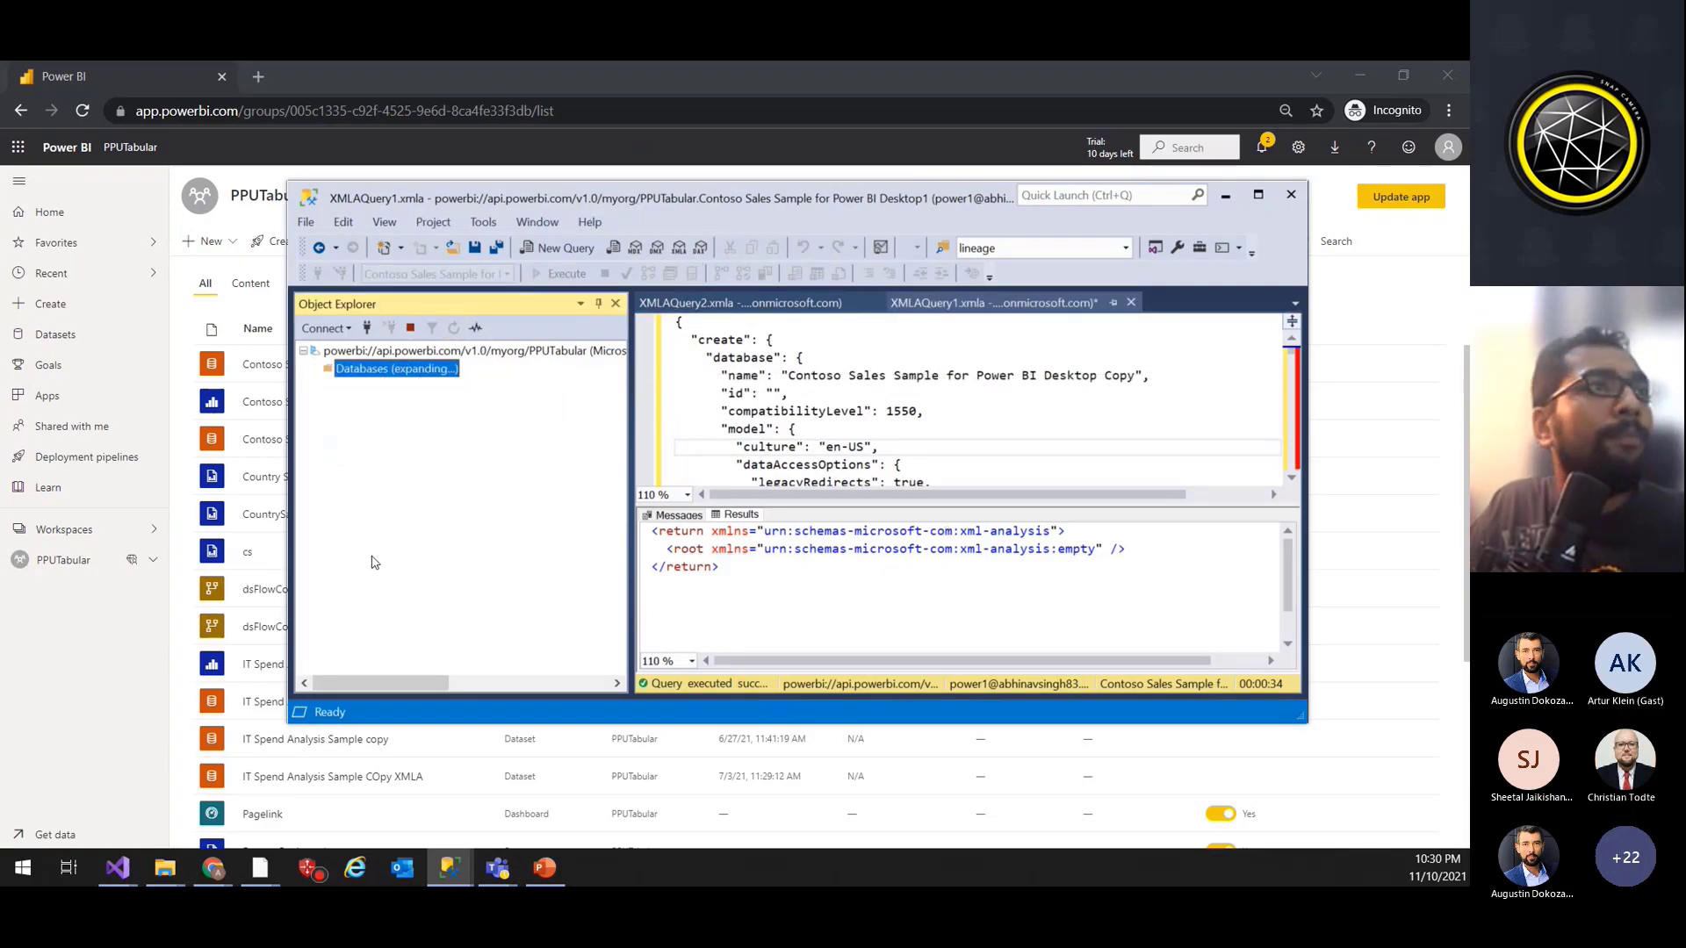
# Step: Refresh the PPUTabular server connection in Object Explorer and try again to expand its Databases folder
pyautogui.click(1036, 491)
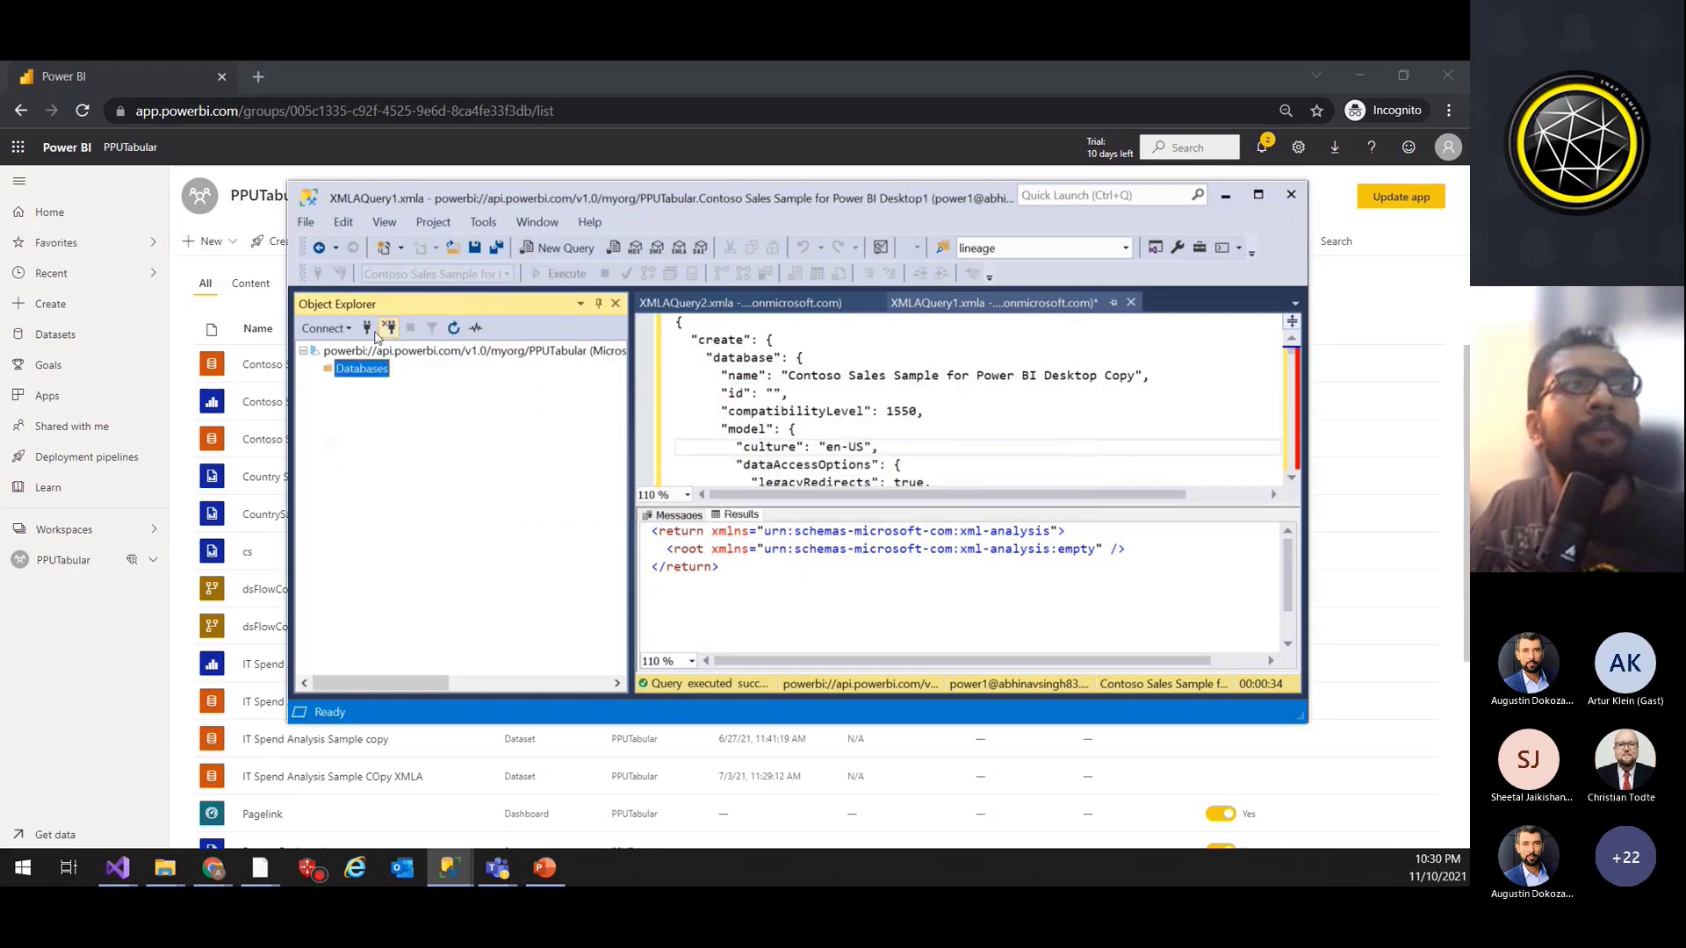
pyautogui.click(356, 352)
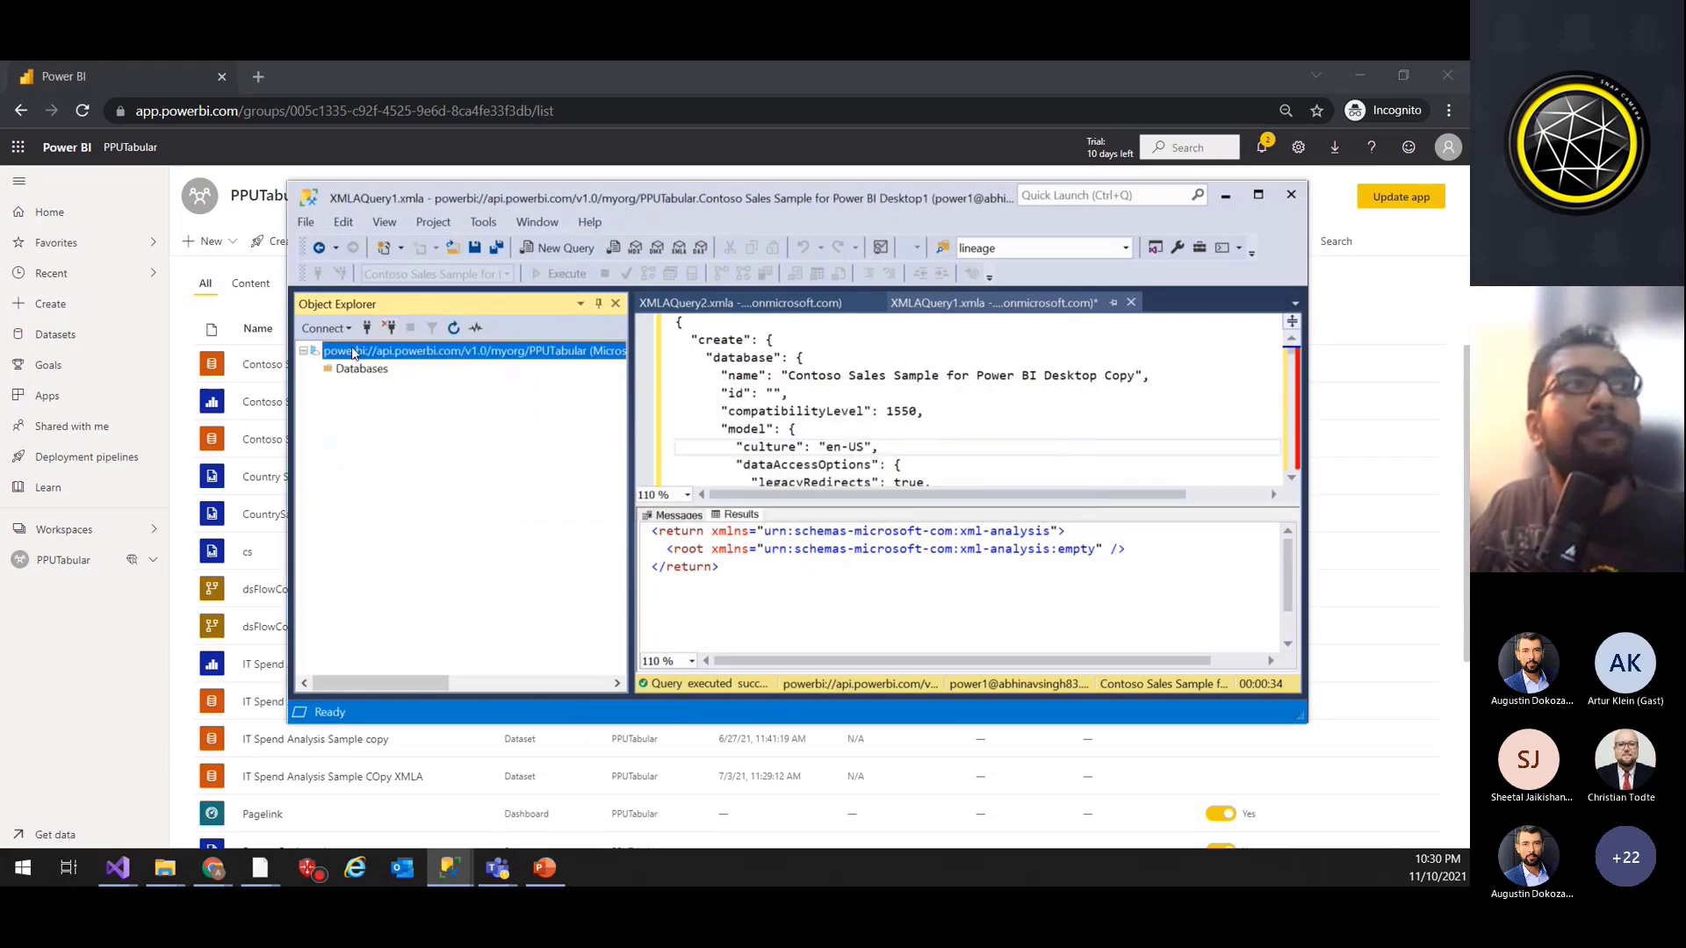
pyautogui.click(453, 329)
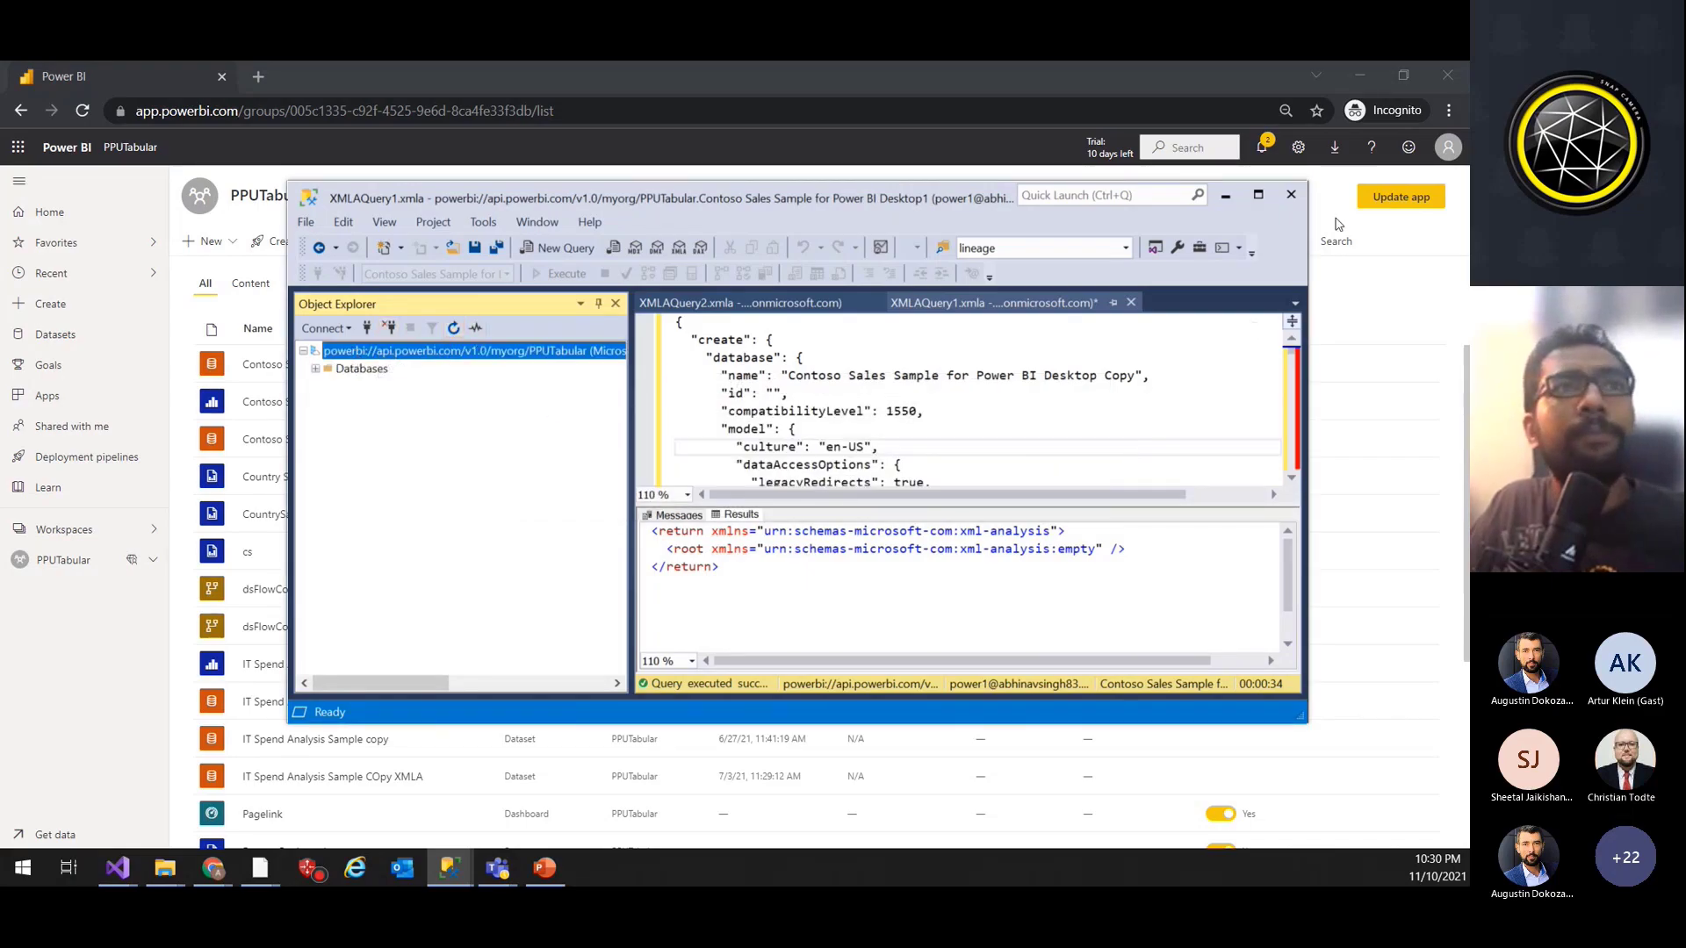
pyautogui.click(1225, 200)
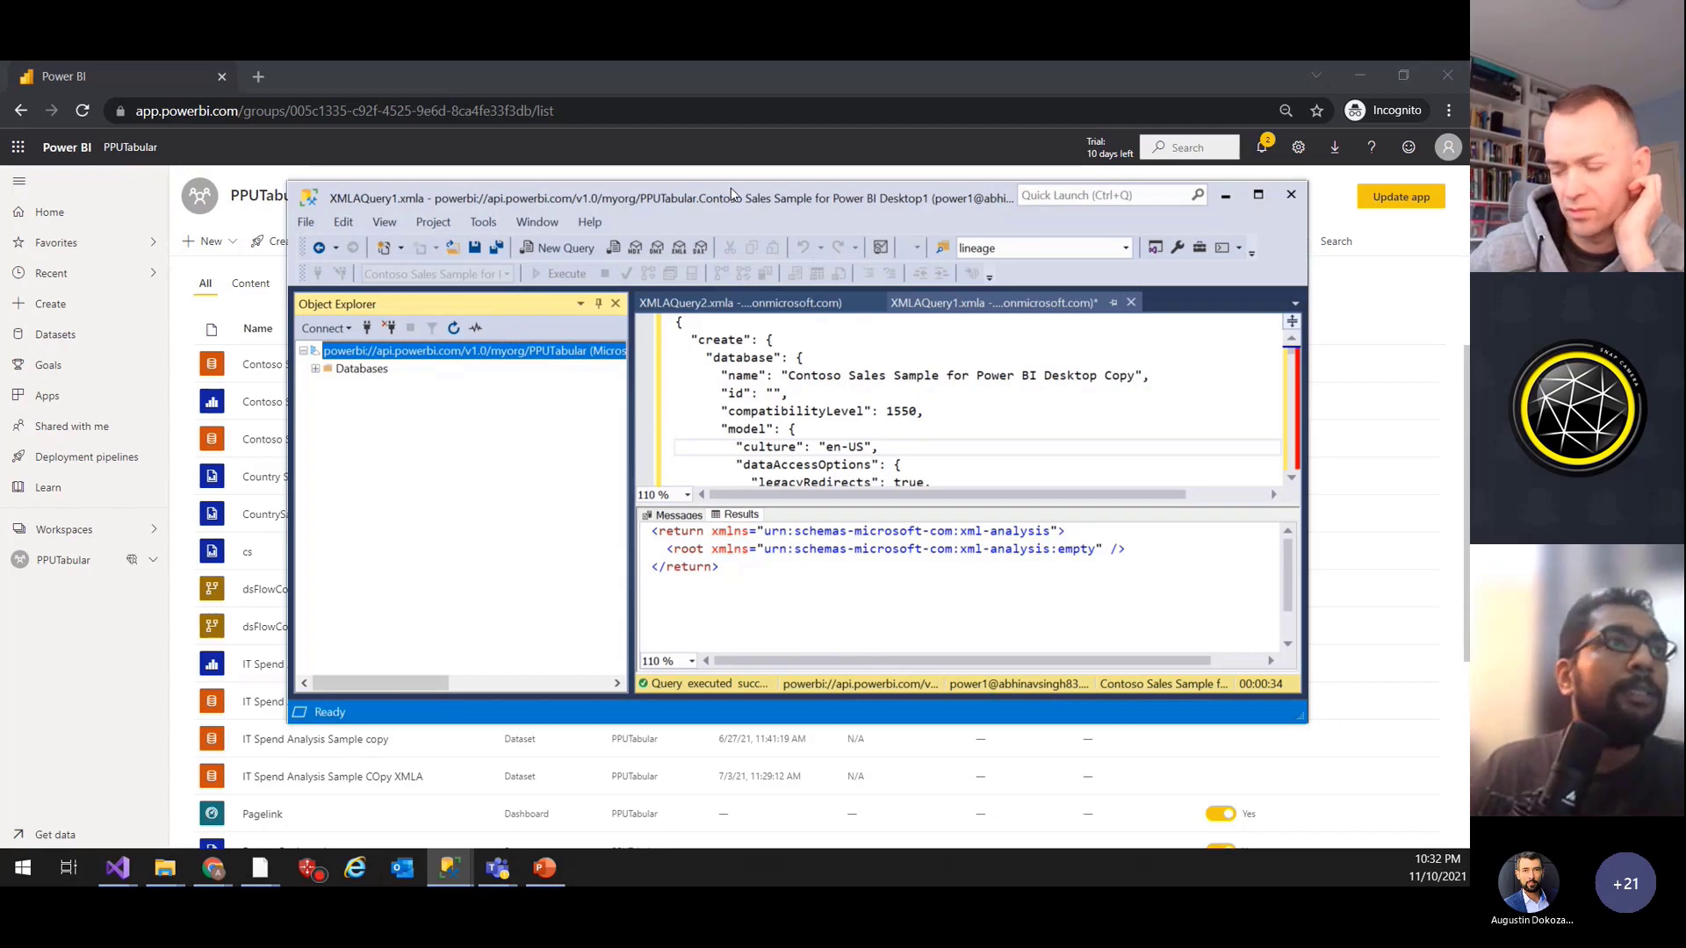
pyautogui.click(315, 369)
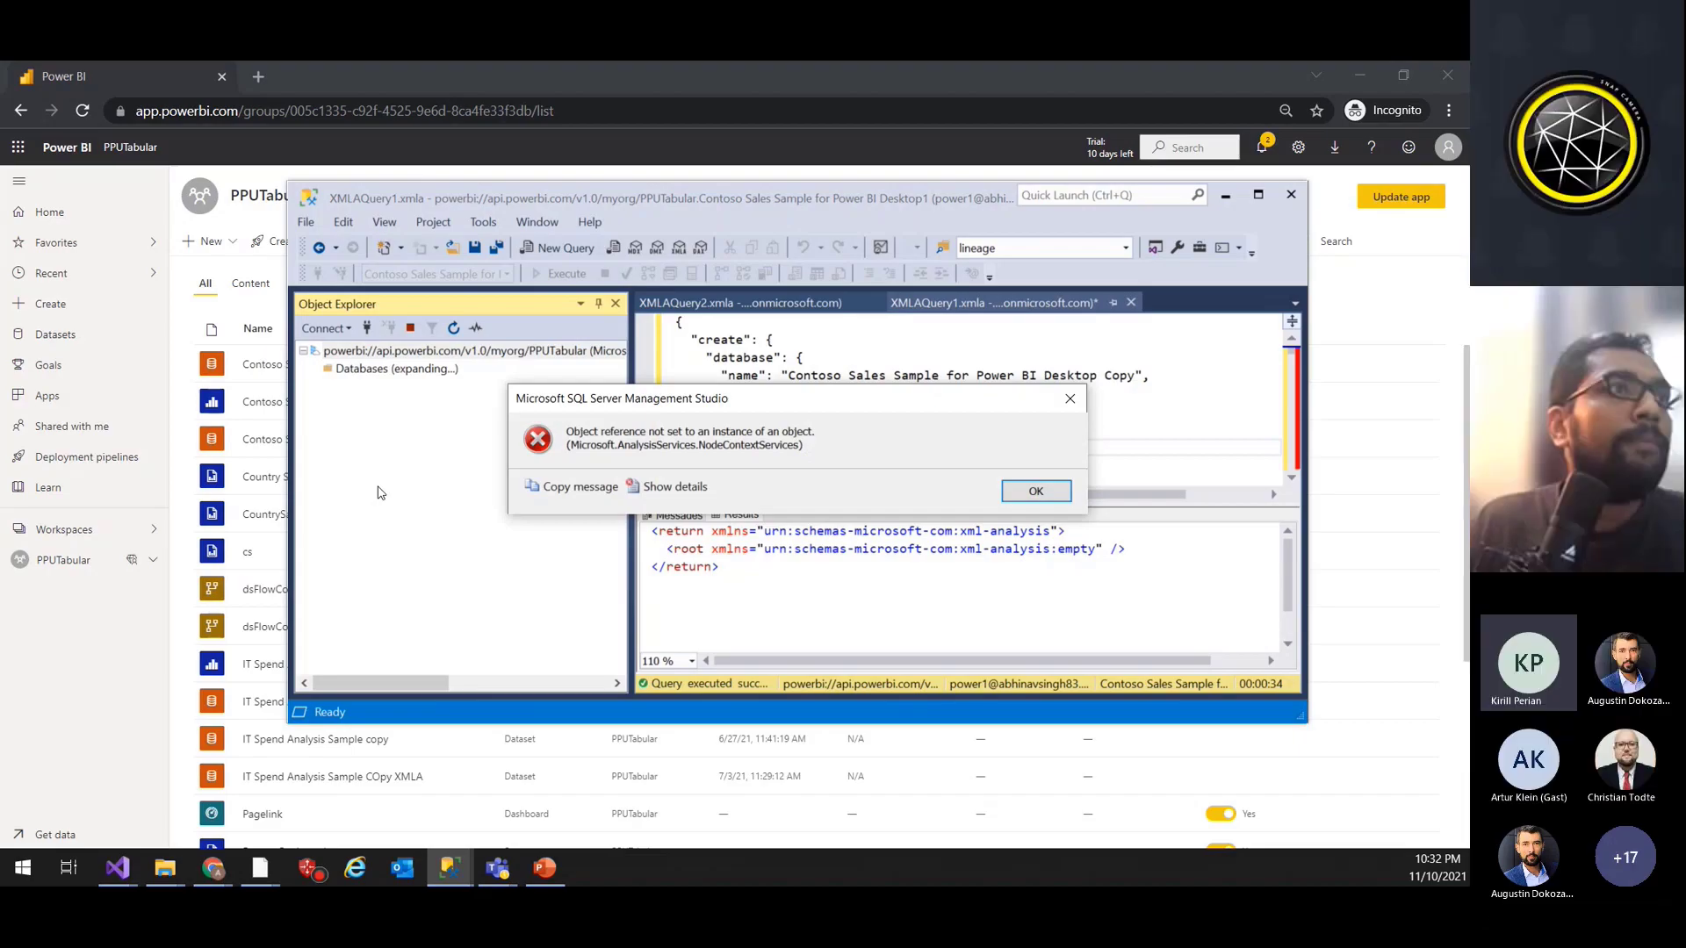
pyautogui.click(1029, 489)
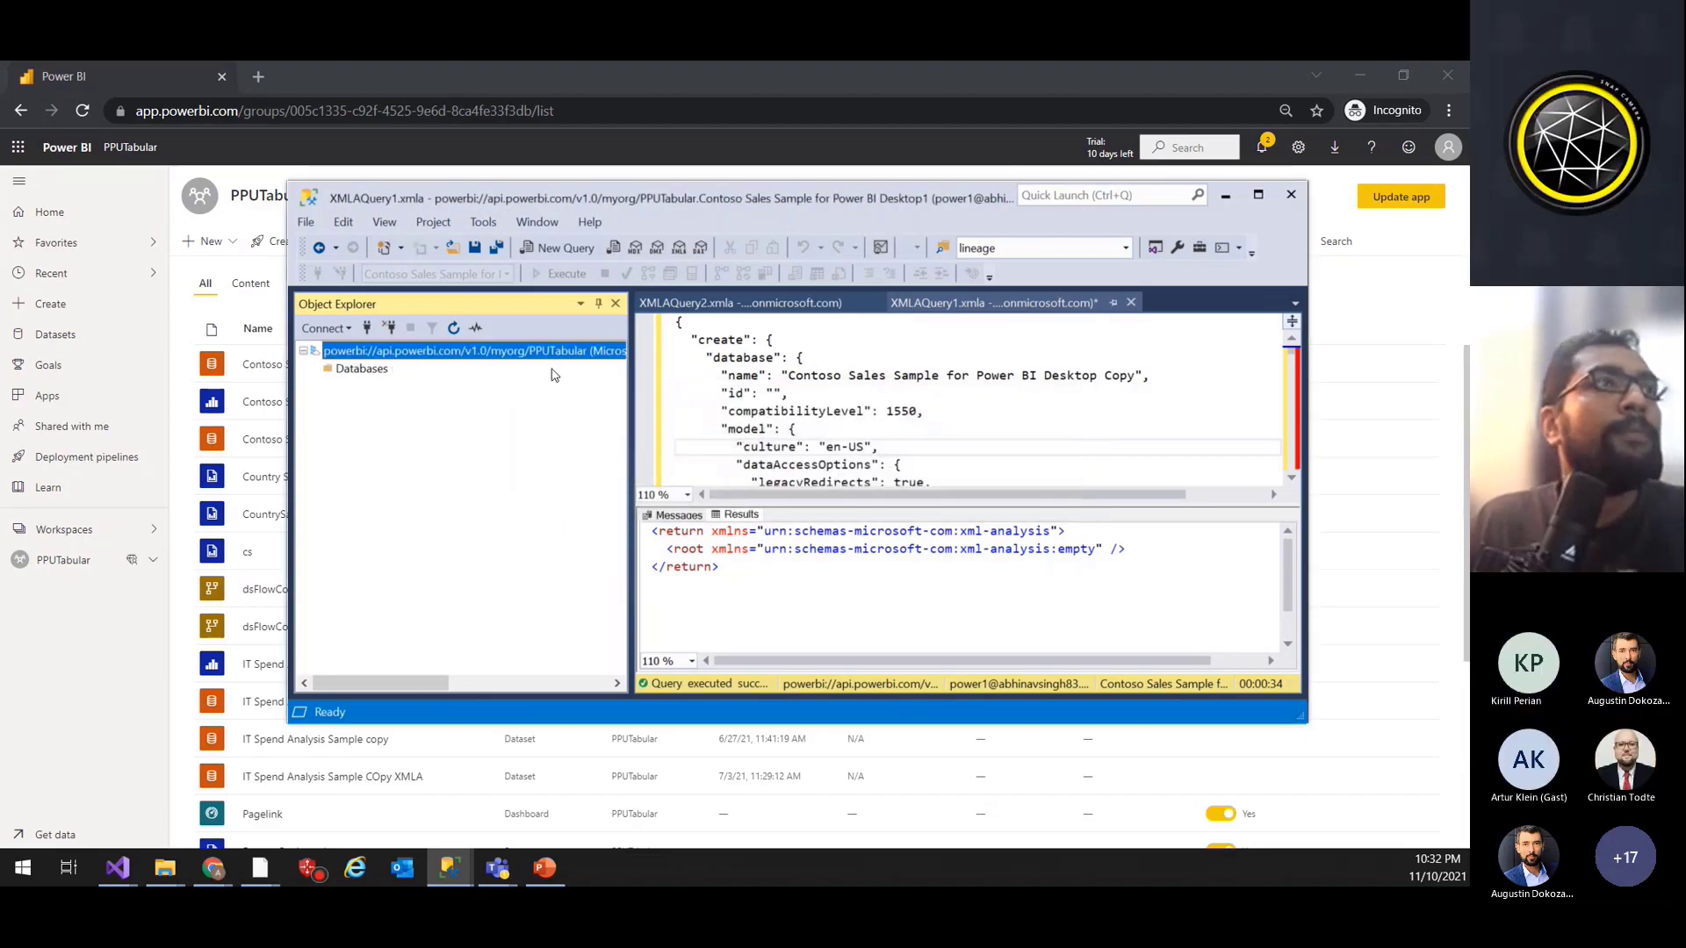
pyautogui.doubleClick(326, 353)
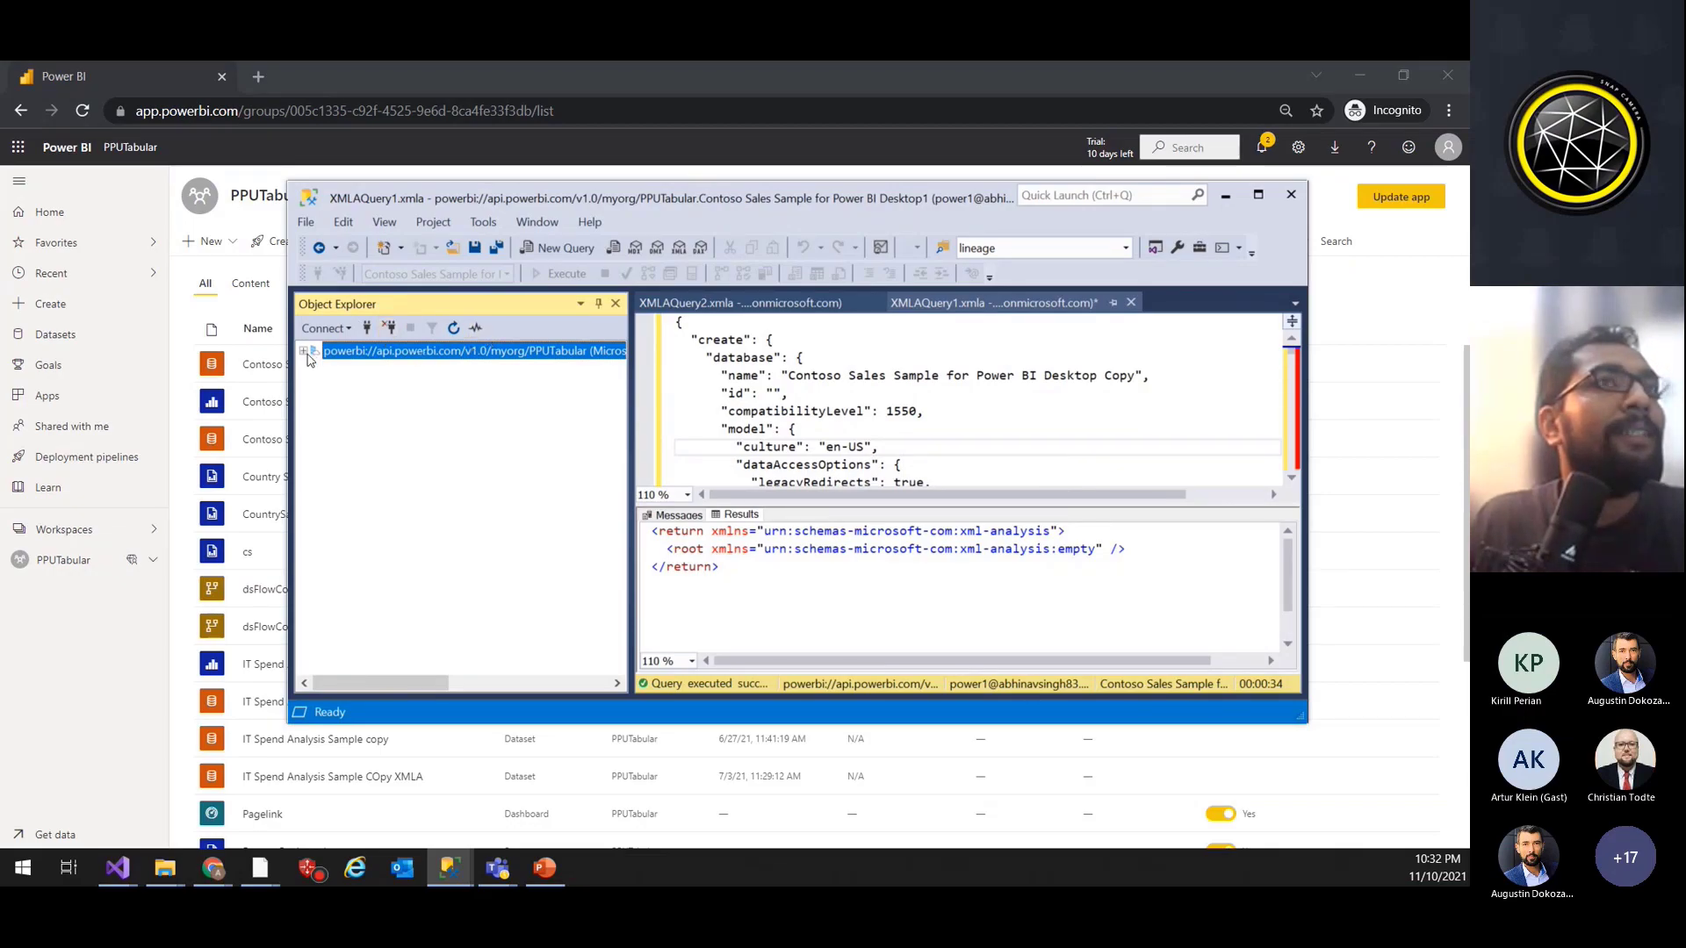
# Step: Check the PPUTabular workspace list in the Power BI service and return to the XMLAQuery1 window of SQL Server Management Studio
pyautogui.click(1225, 193)
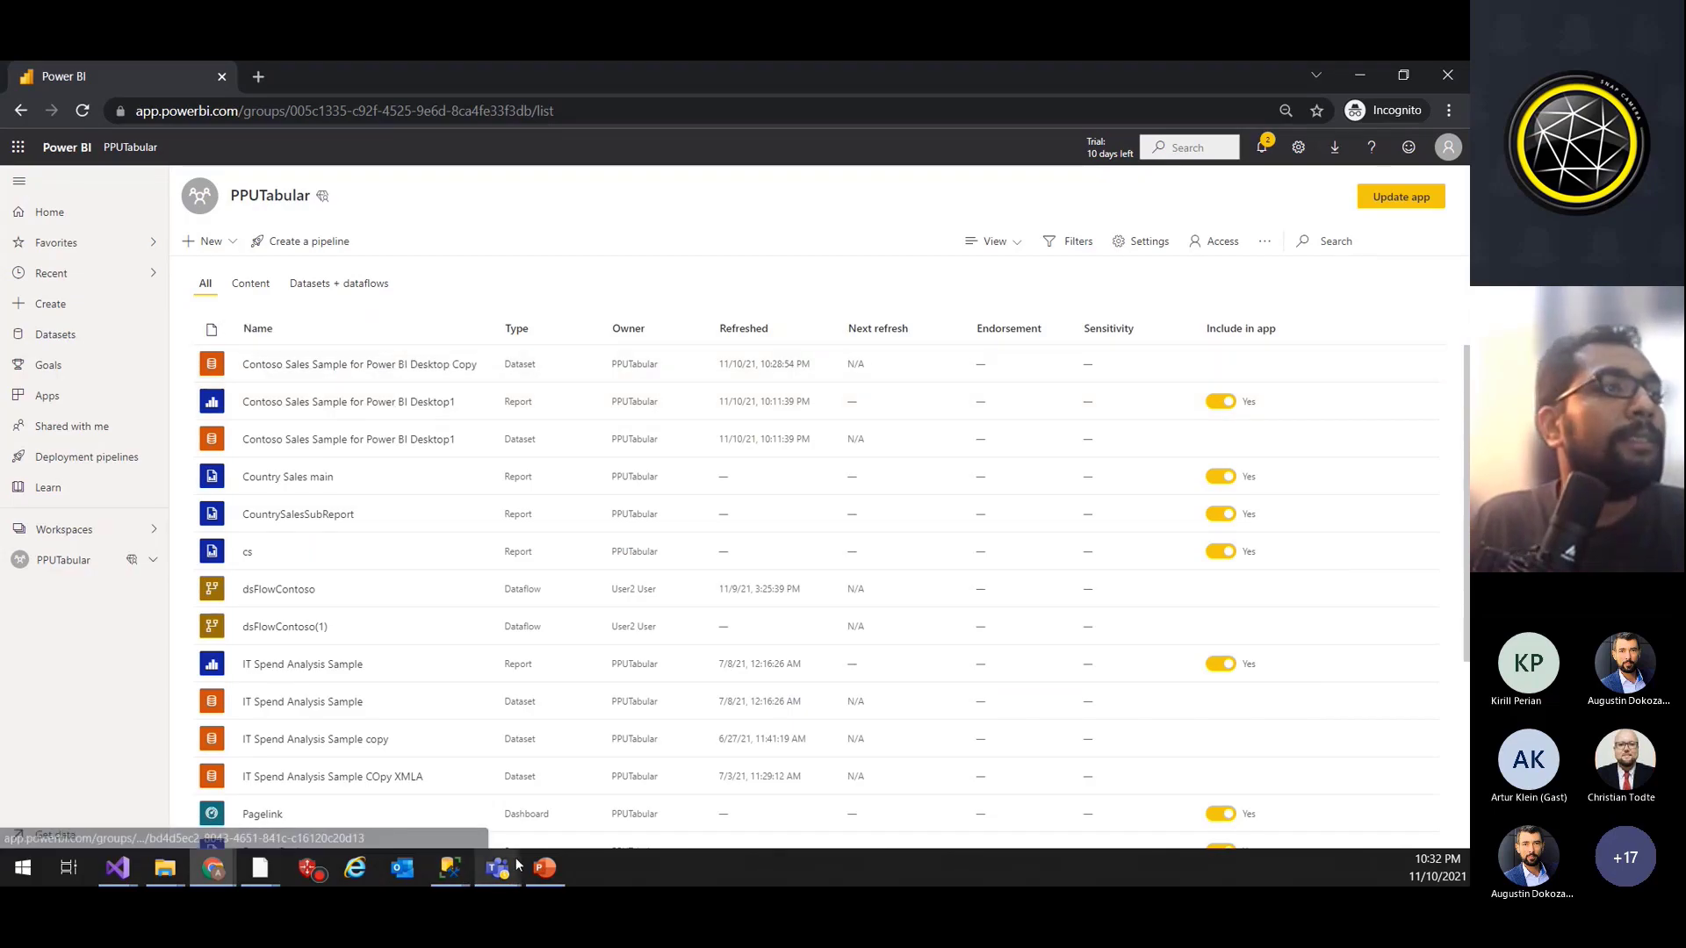
pyautogui.click(453, 870)
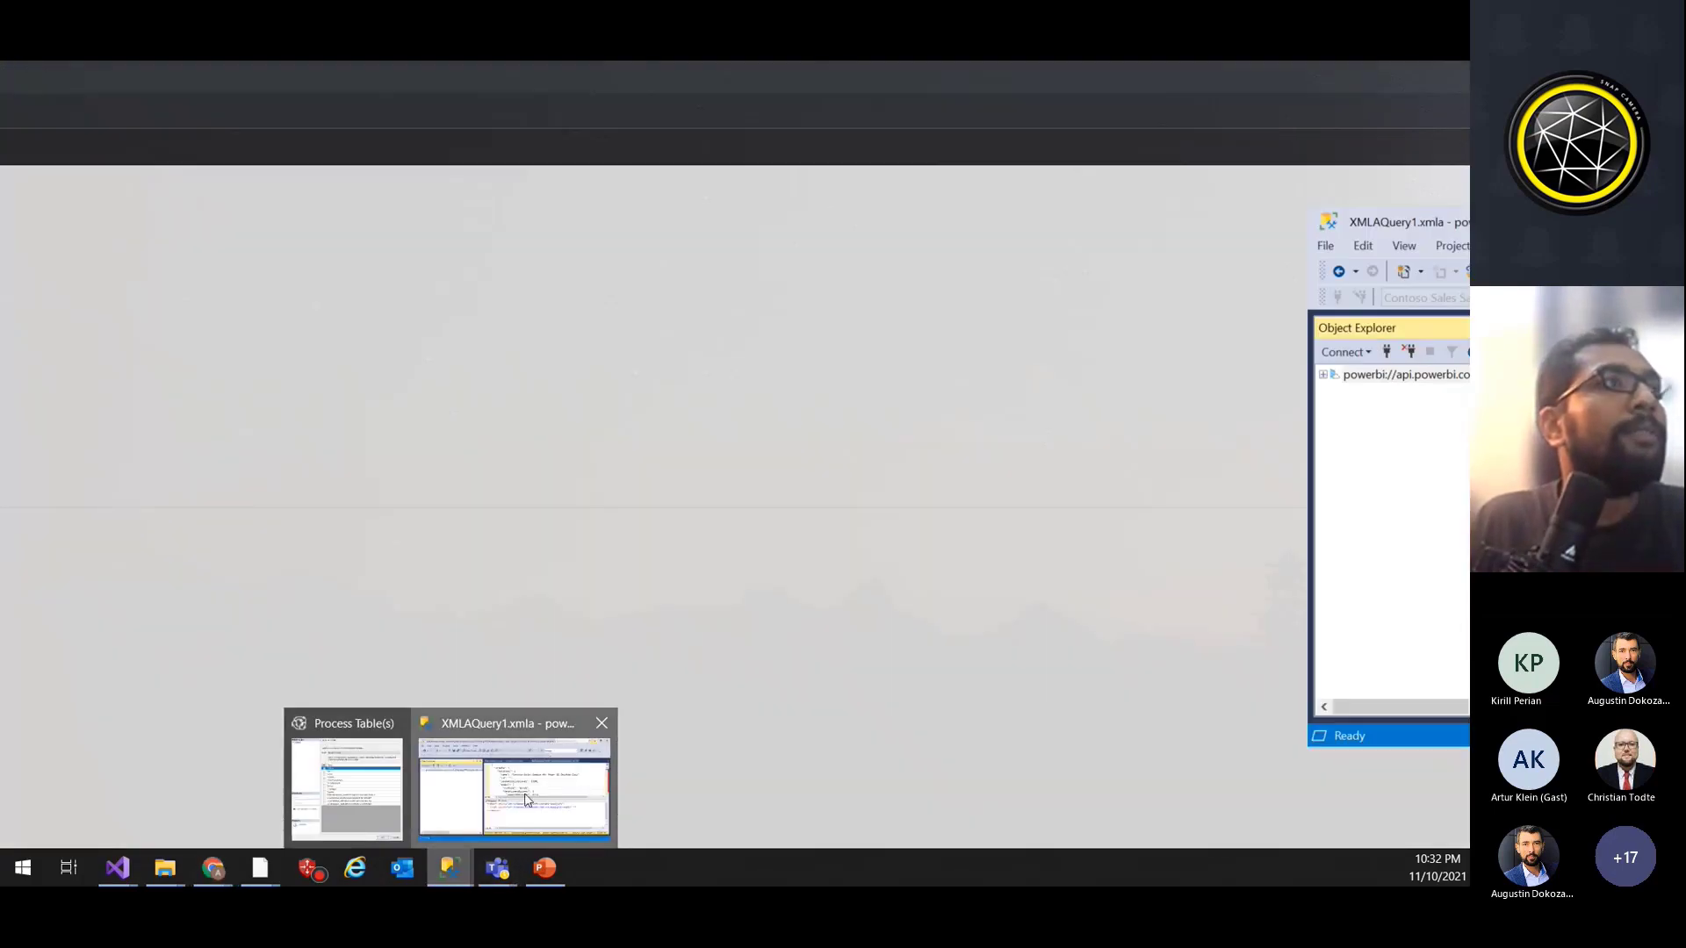
pyautogui.click(527, 799)
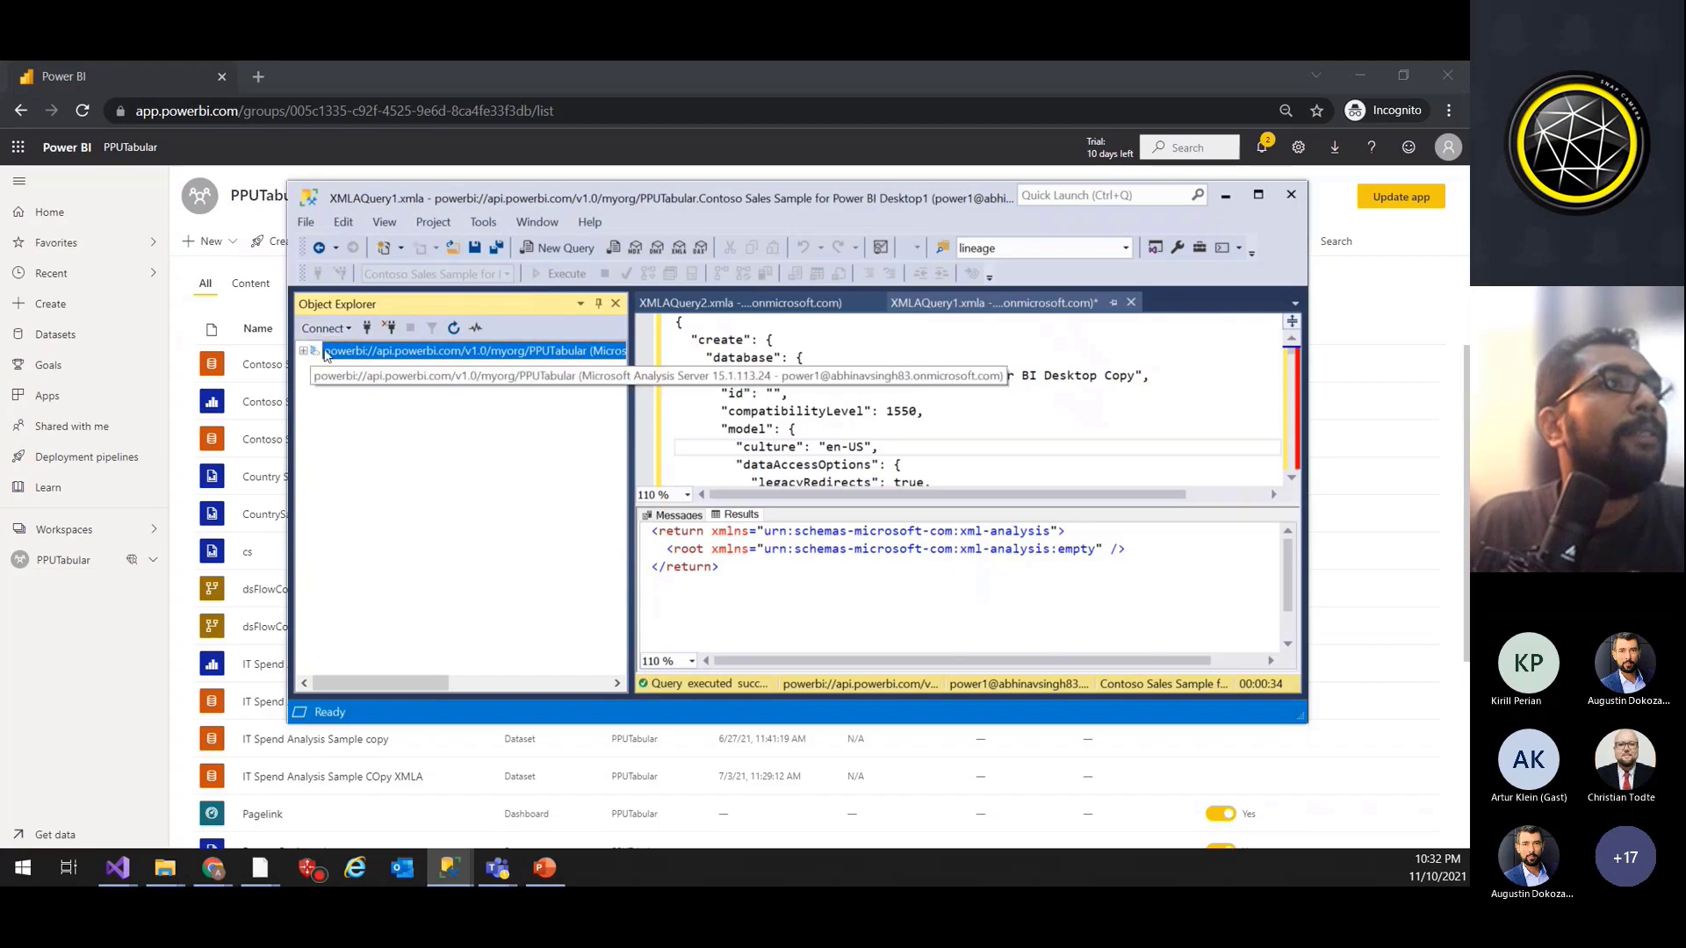
# Step: Disconnect the PPUTabular server and reconnect through Analysis Services to powerbi://api.powerbi.com/v1.0/myorg/PPUTabular with Azure Active Directory - Universal with MFA
pyautogui.click(389, 327)
pyautogui.click(325, 329)
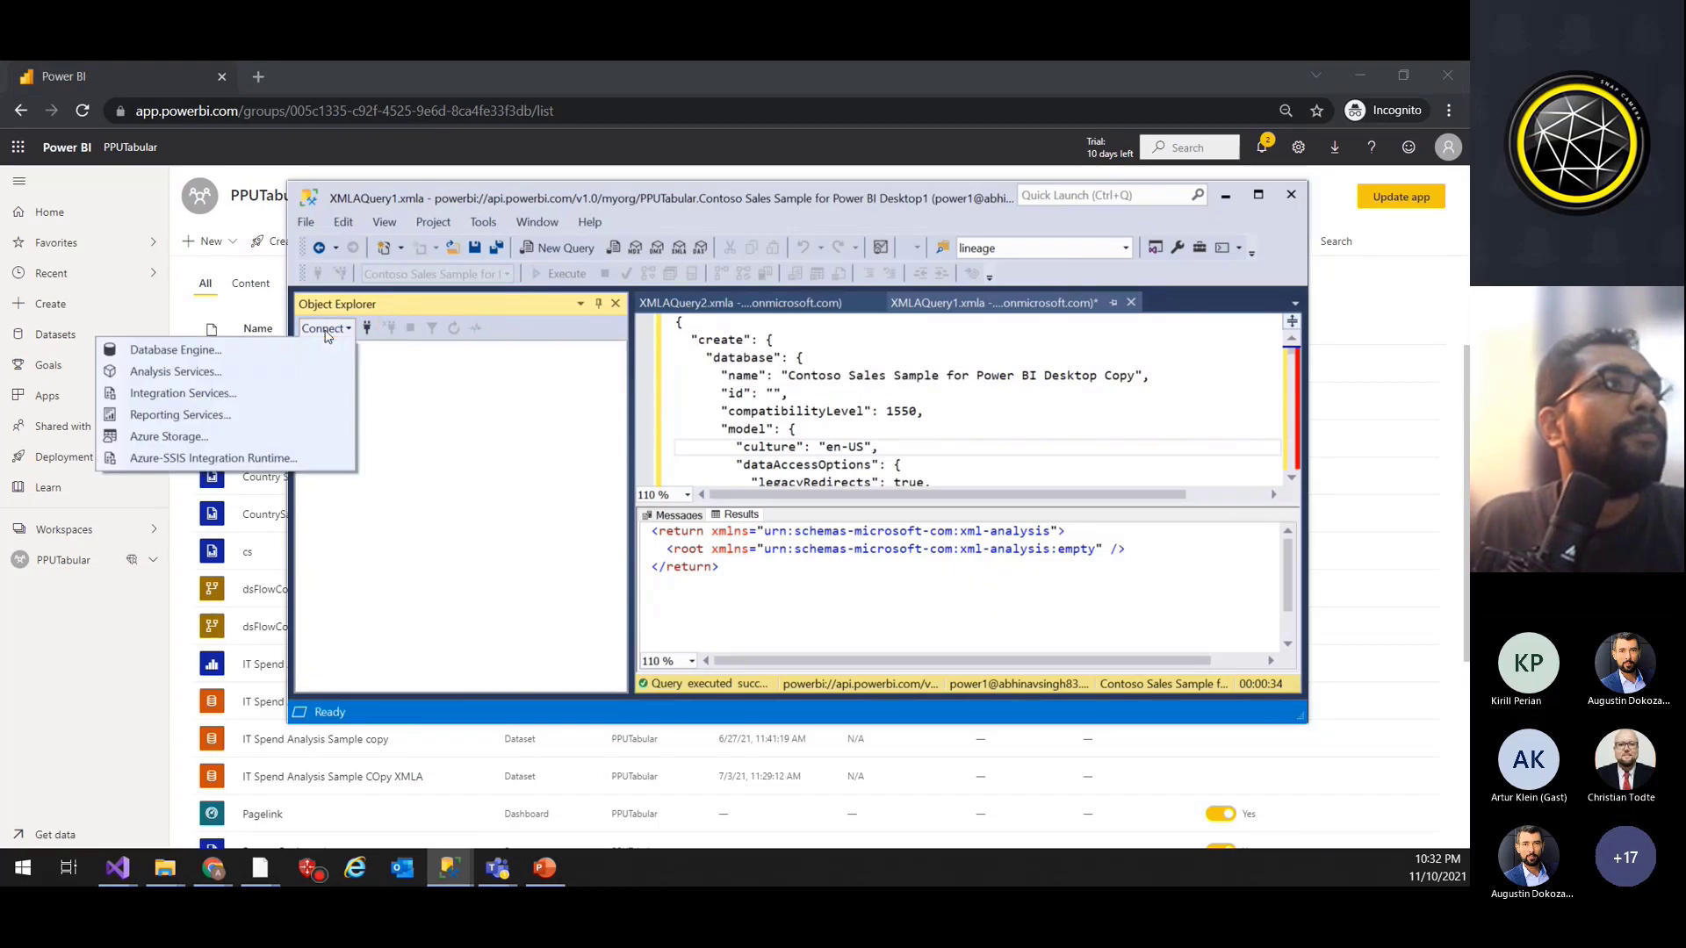
pyautogui.click(243, 371)
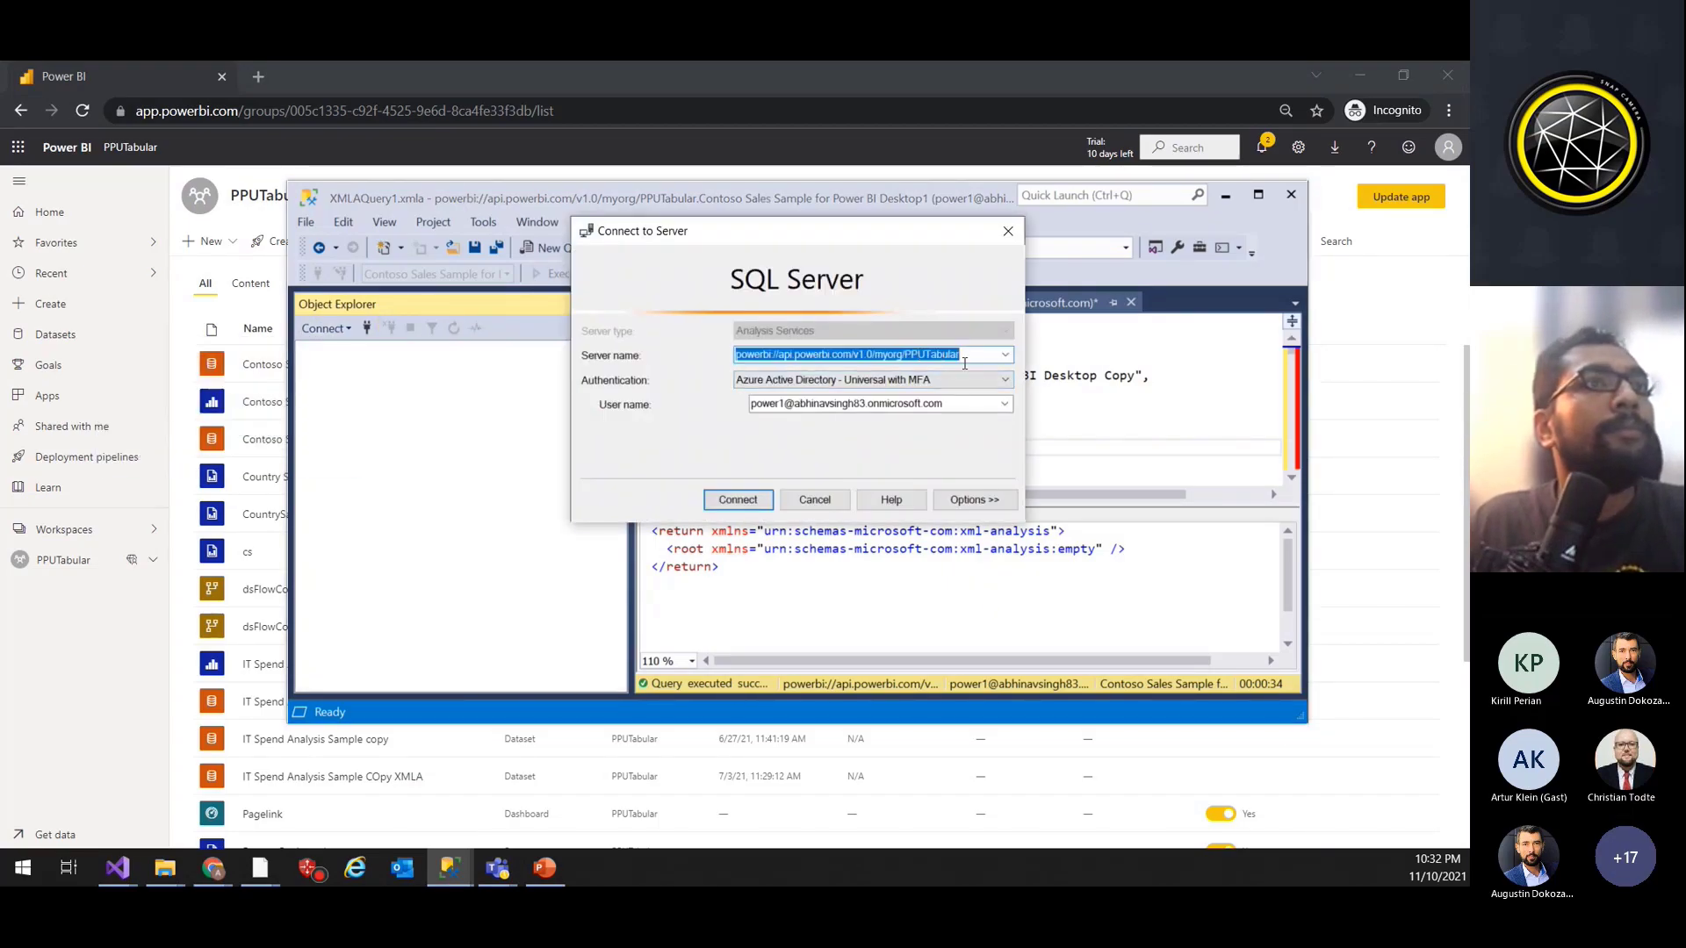
pyautogui.click(727, 500)
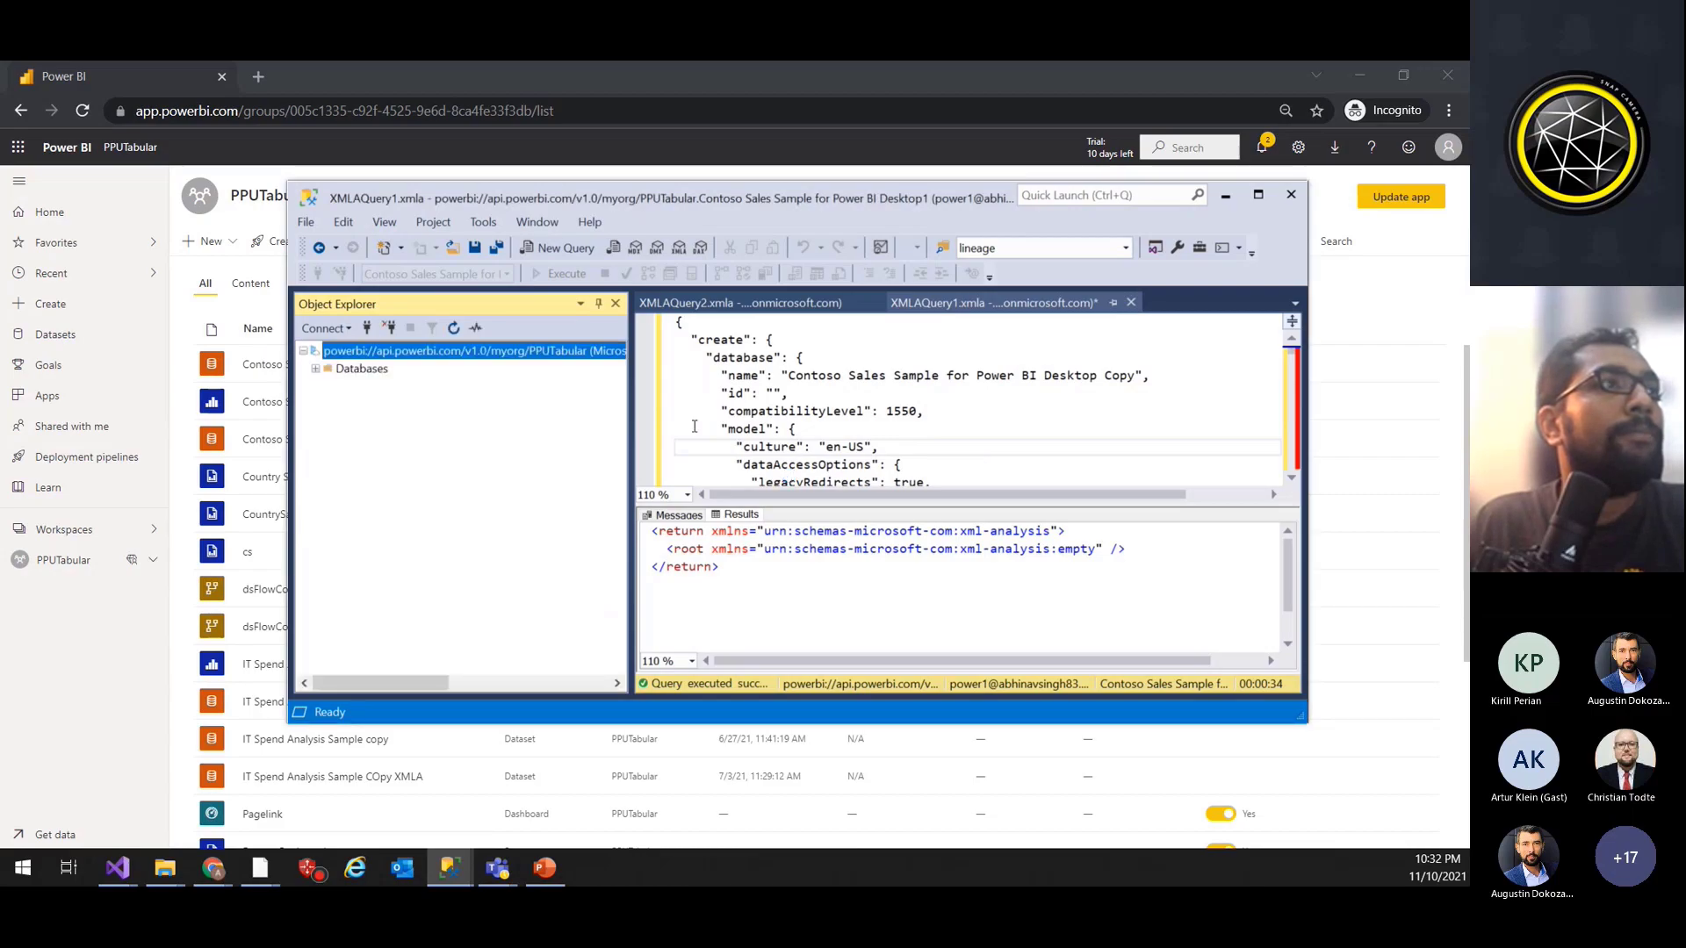
# Step: Expand the Databases folder, the Contoso Sales Sample for Power BI Desktop Copy database and its Tables to examine the copied tables
pyautogui.click(315, 369)
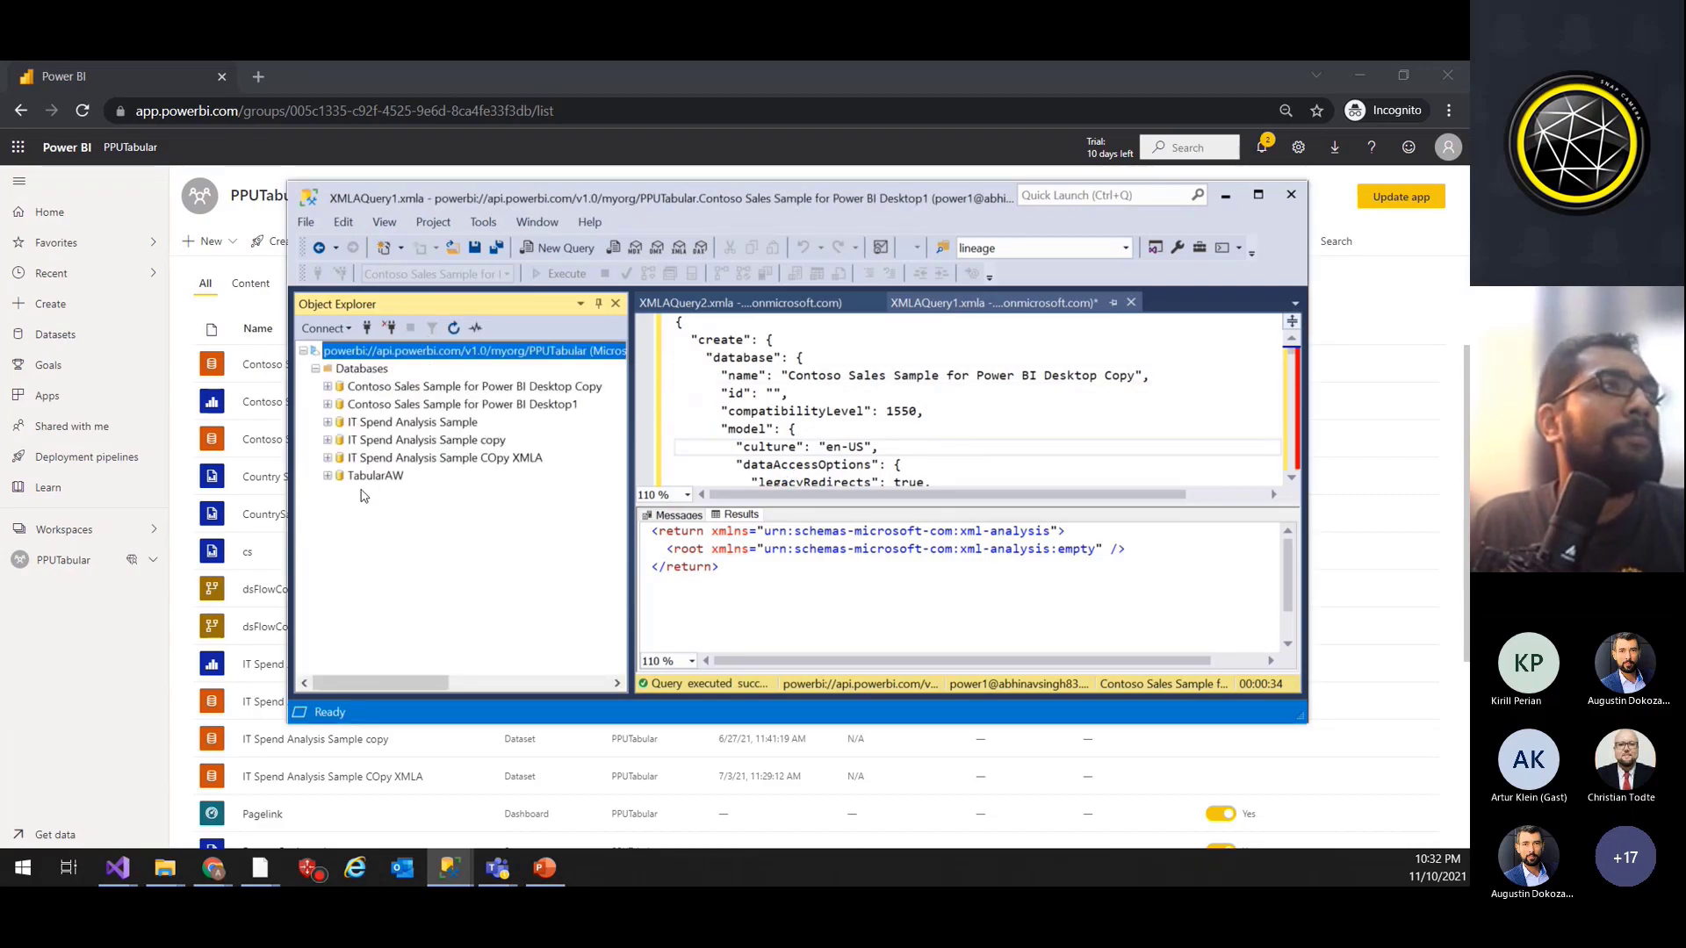
pyautogui.click(328, 387)
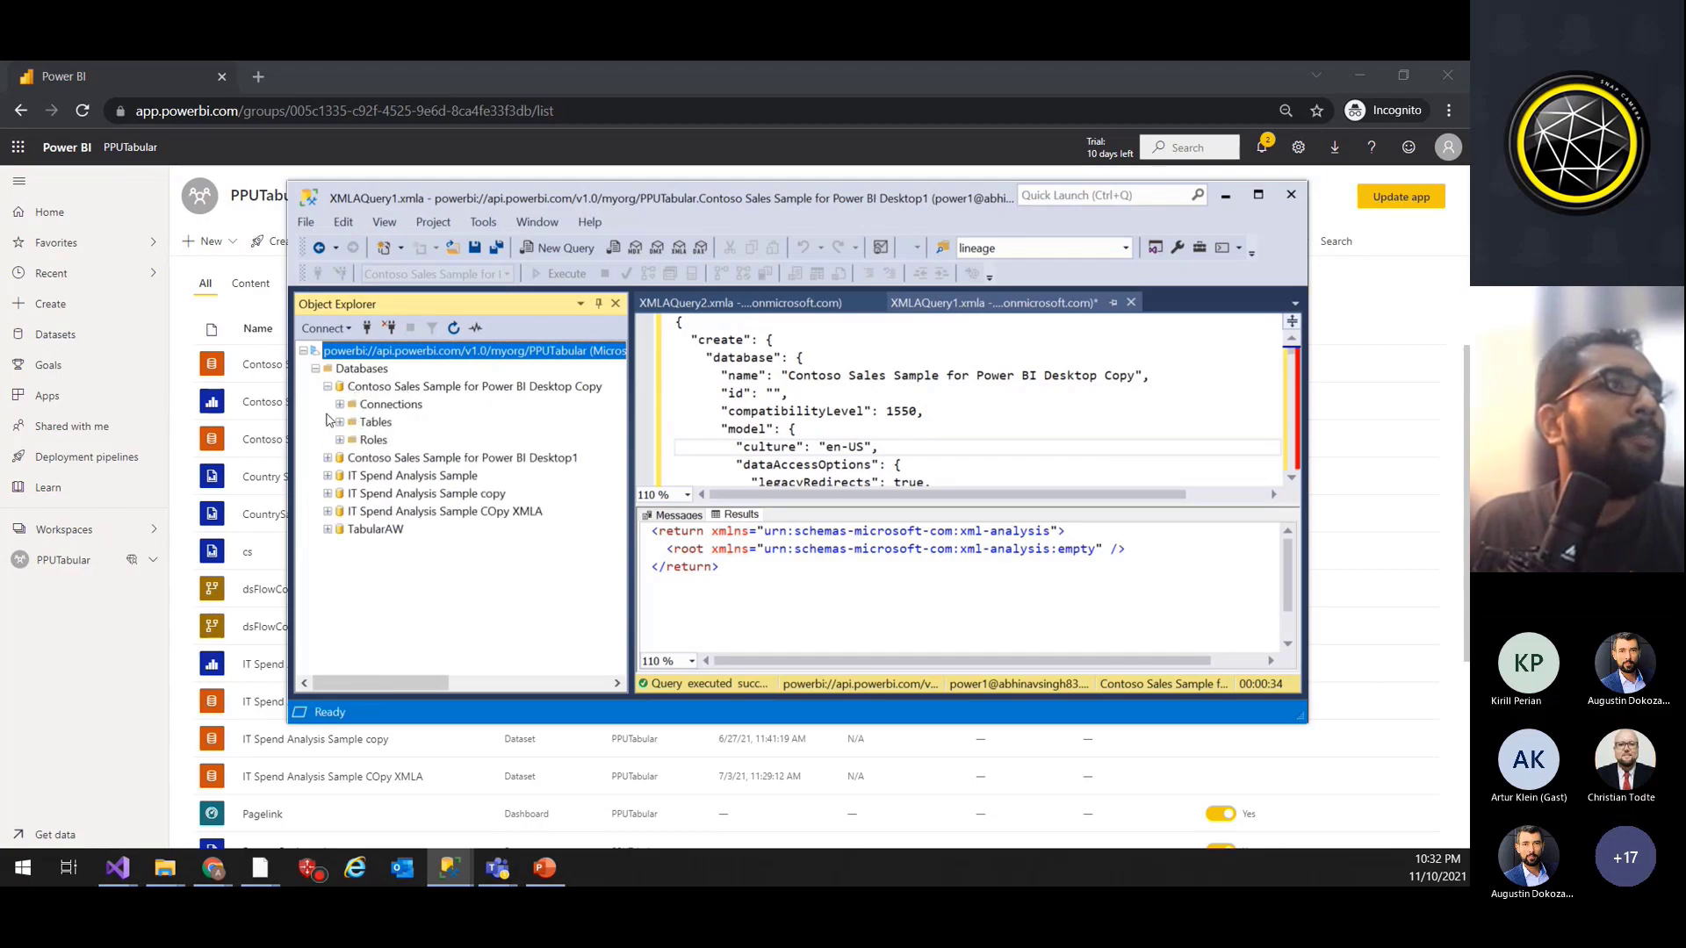
pyautogui.click(340, 422)
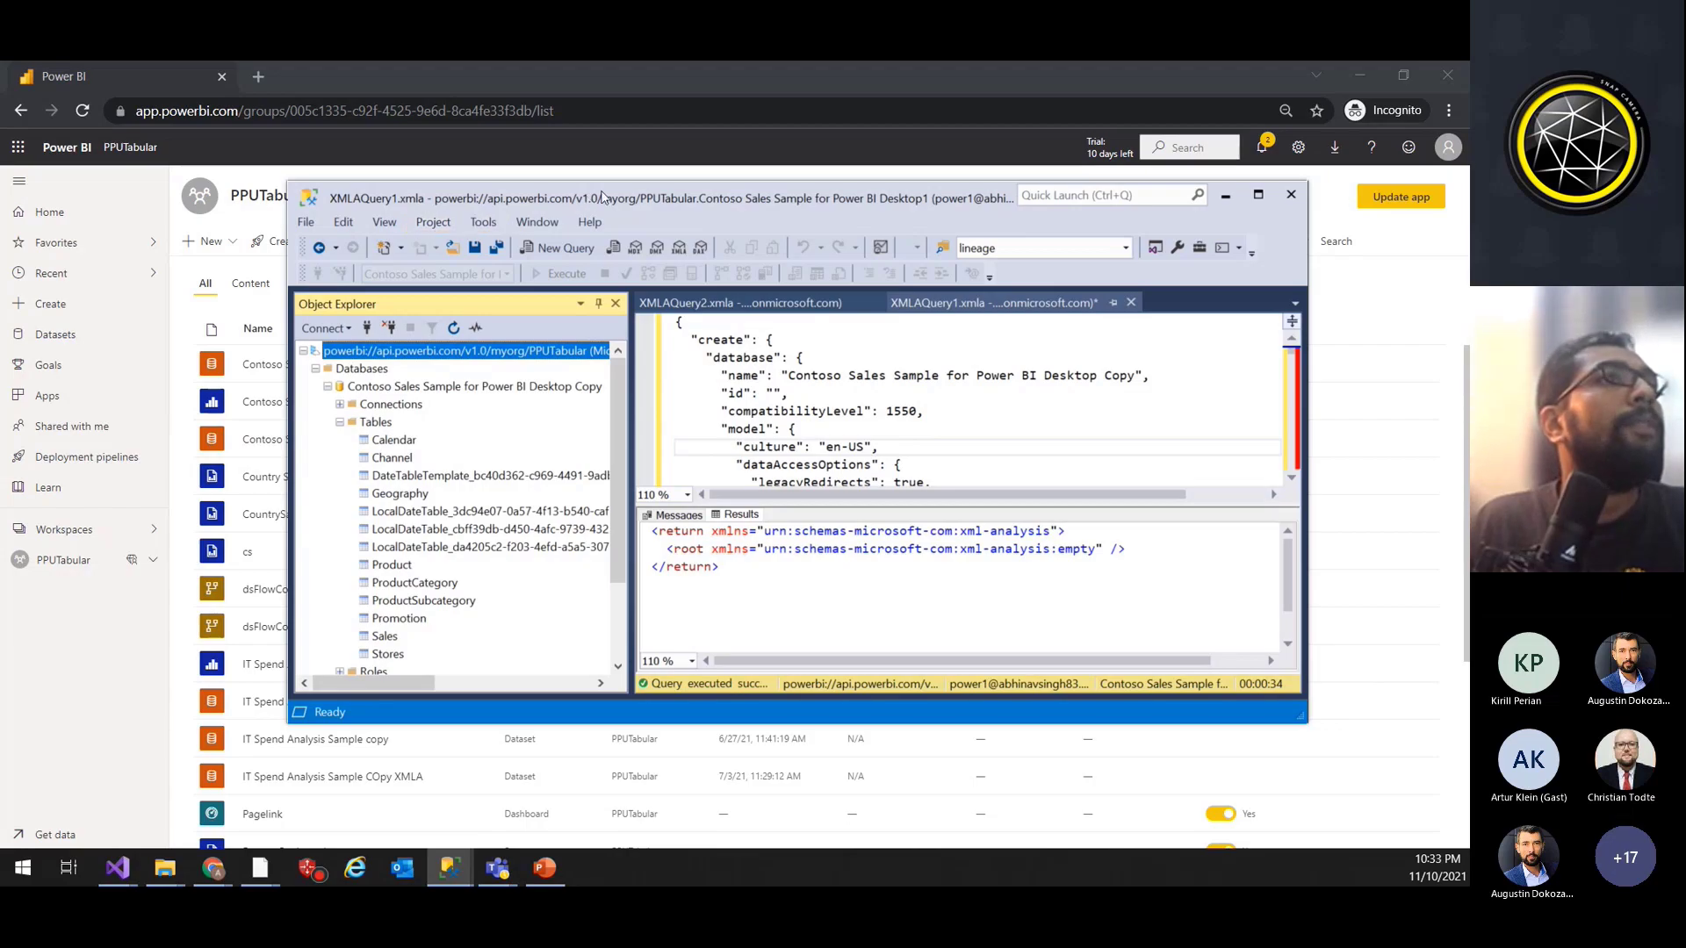
# Step: Move the SQL Server Management Studio window aside to check the copied Contoso dataset in the PPUTabular workspace list, and minimize the window
pyautogui.moveTo(602, 197); pyautogui.dragTo(637, 537)
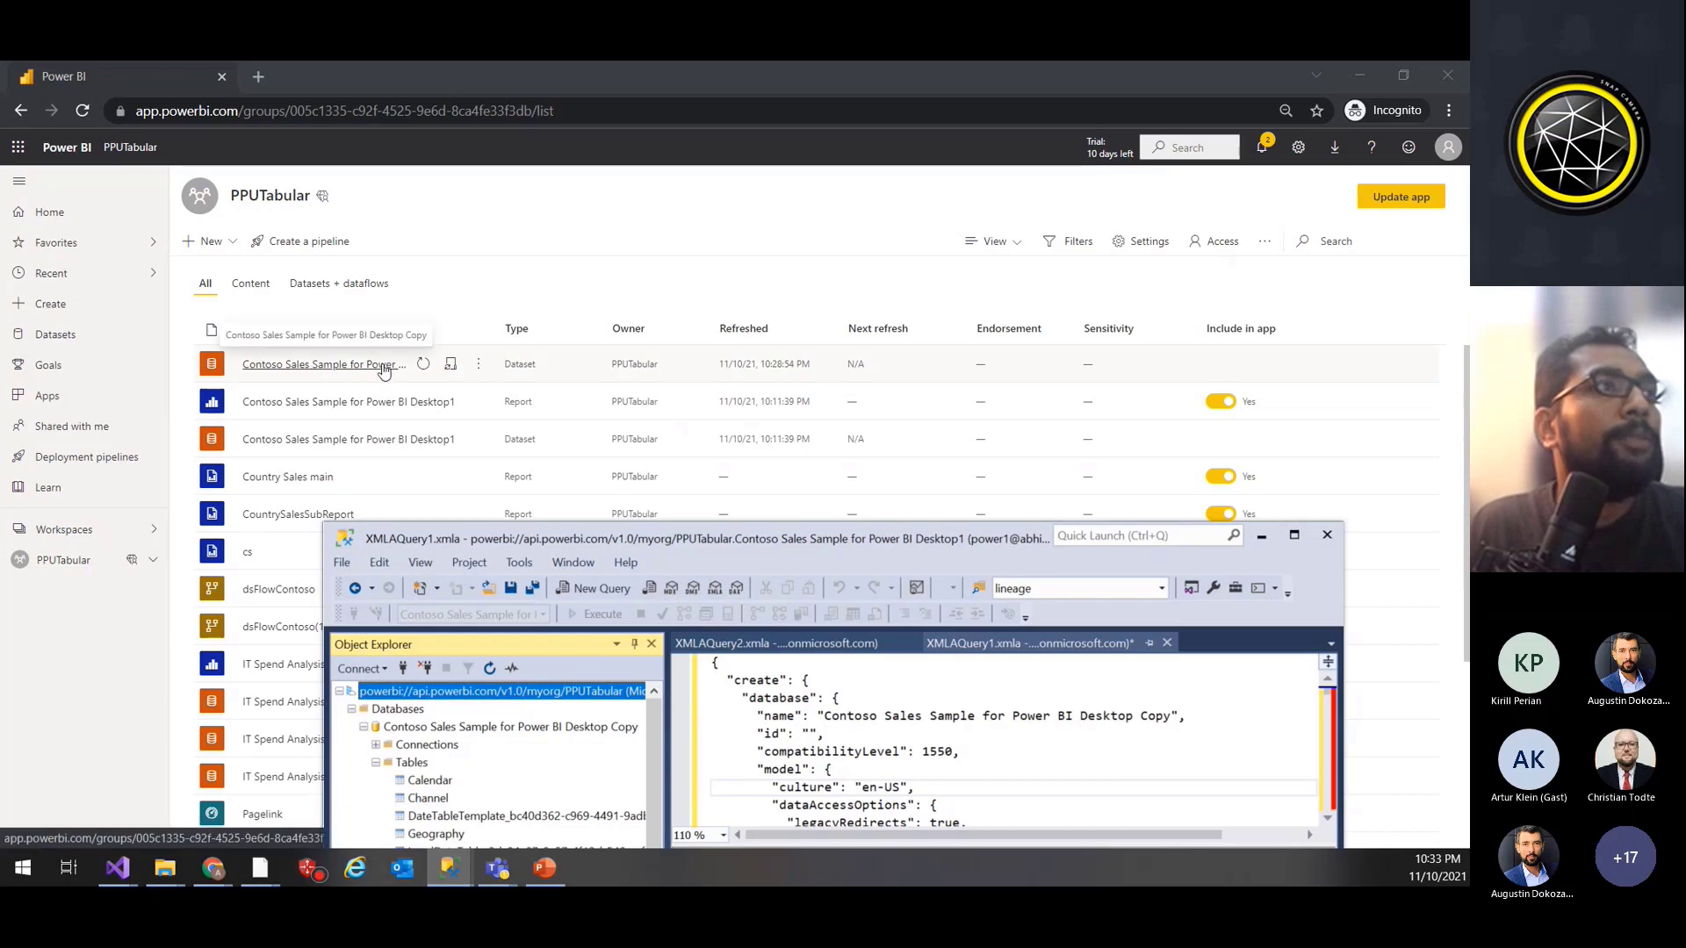
pyautogui.moveTo(649, 544); pyautogui.dragTo(675, 281)
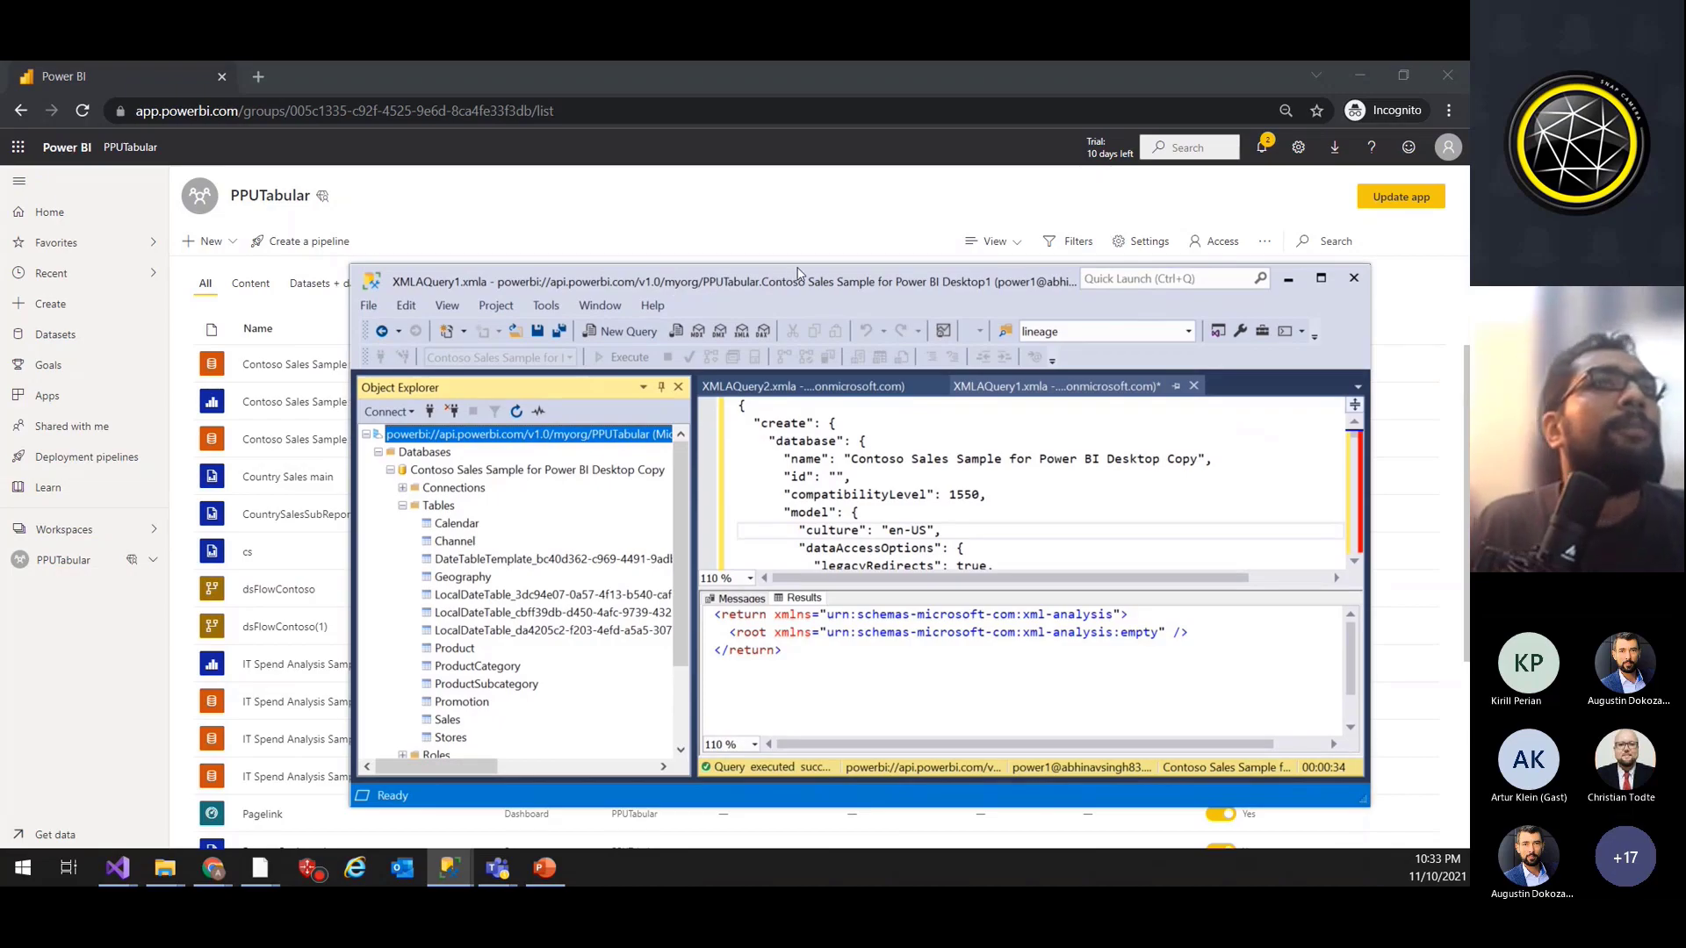
pyautogui.moveTo(799, 272); pyautogui.dragTo(770, 277)
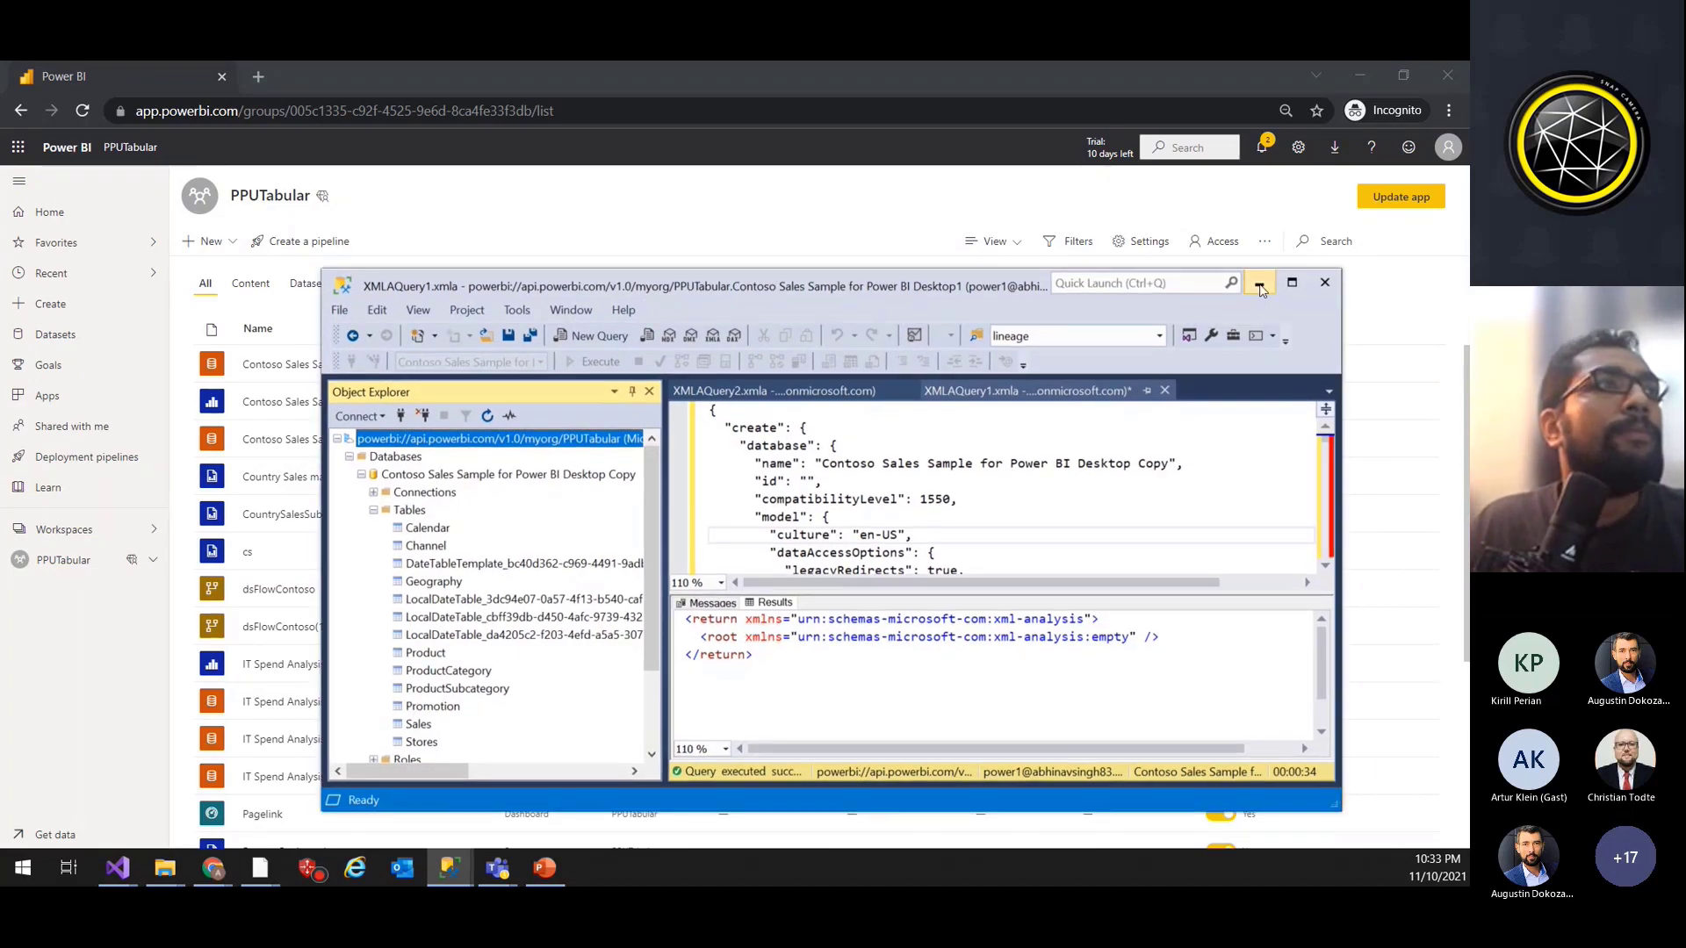
pyautogui.click(1260, 288)
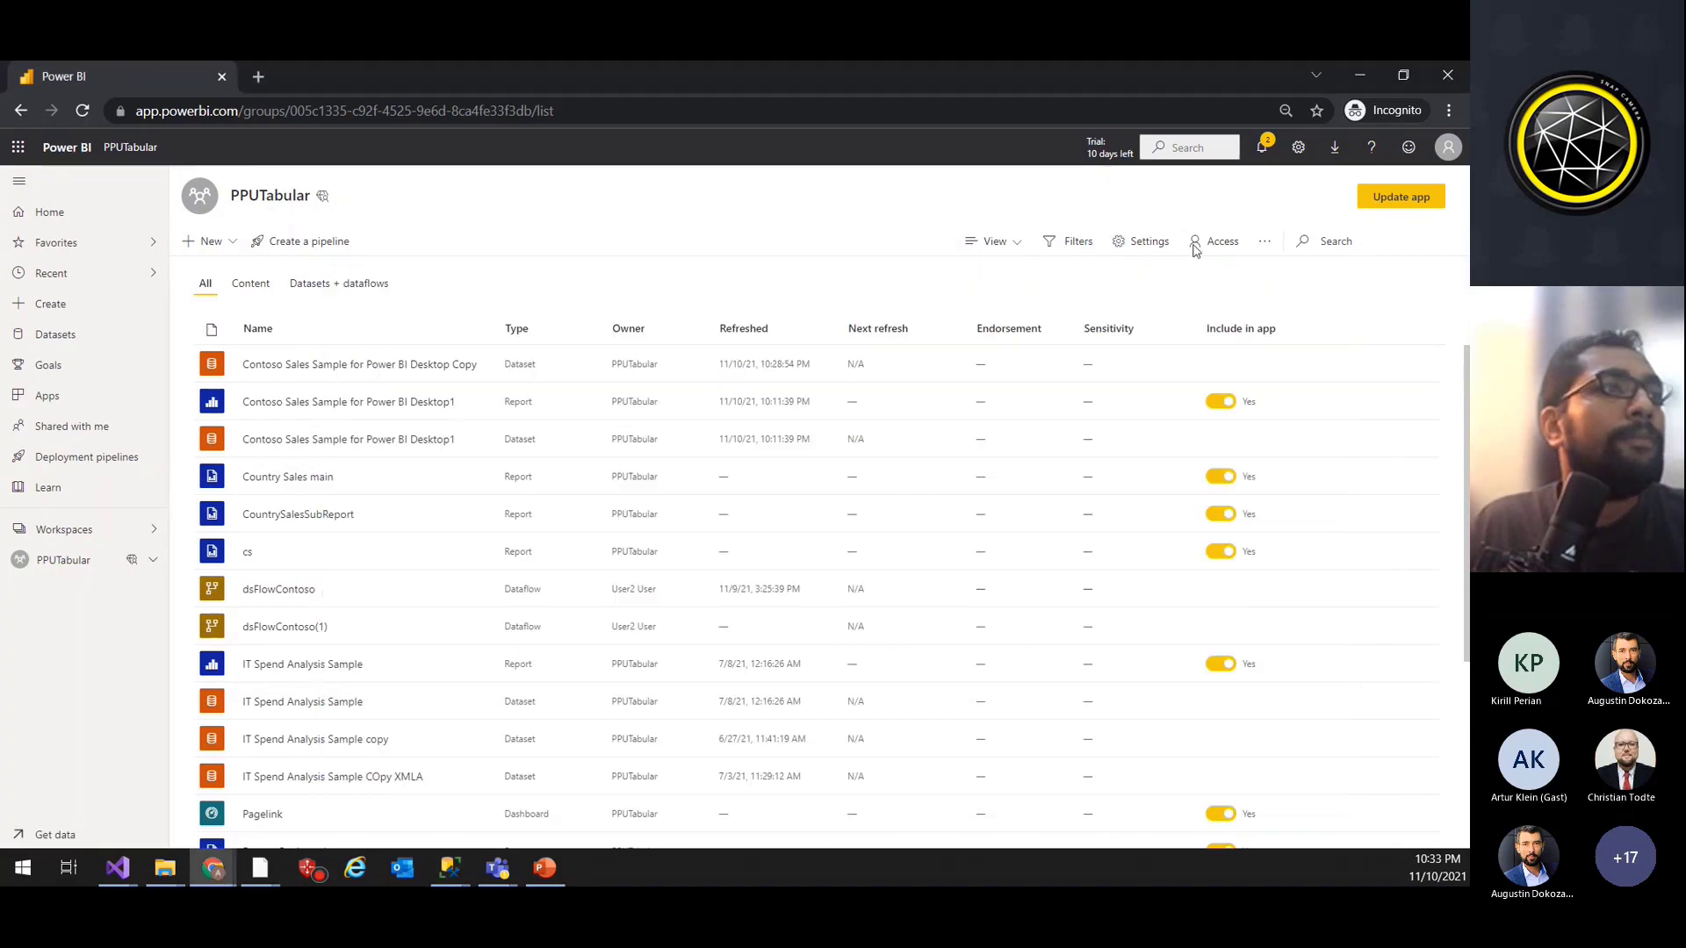
# Step: Switch to the PowerPoint presentation and examine the dataflow picture on slide 6, Power BI Data Flow
pyautogui.click(545, 869)
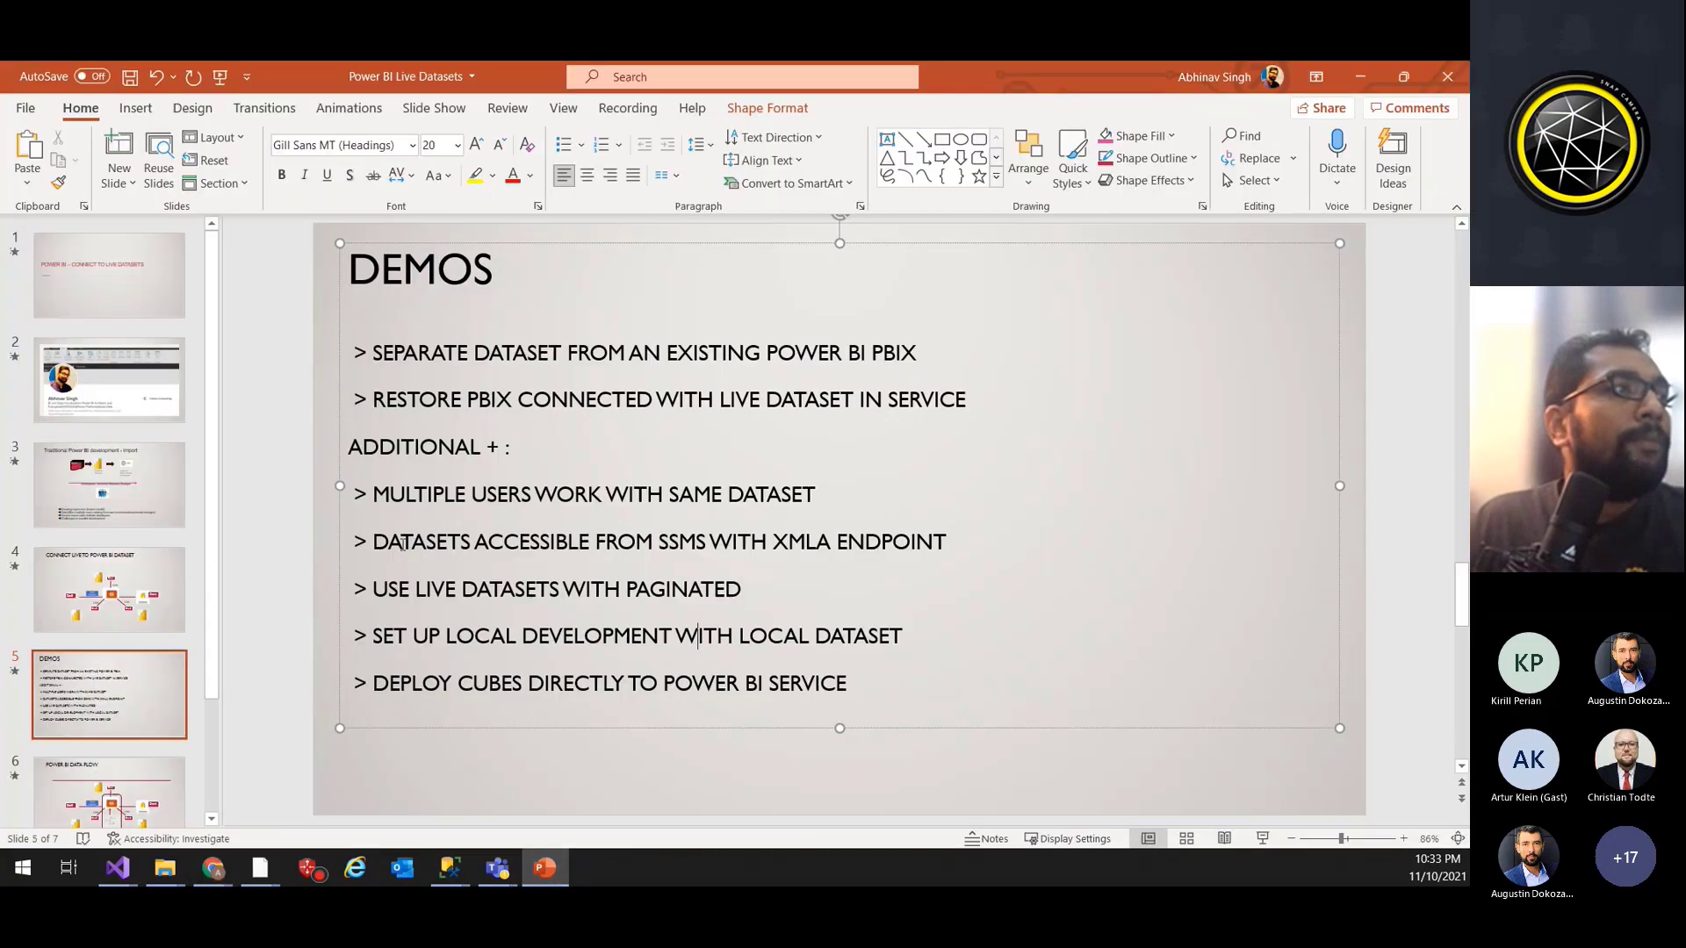
pyautogui.click(138, 818)
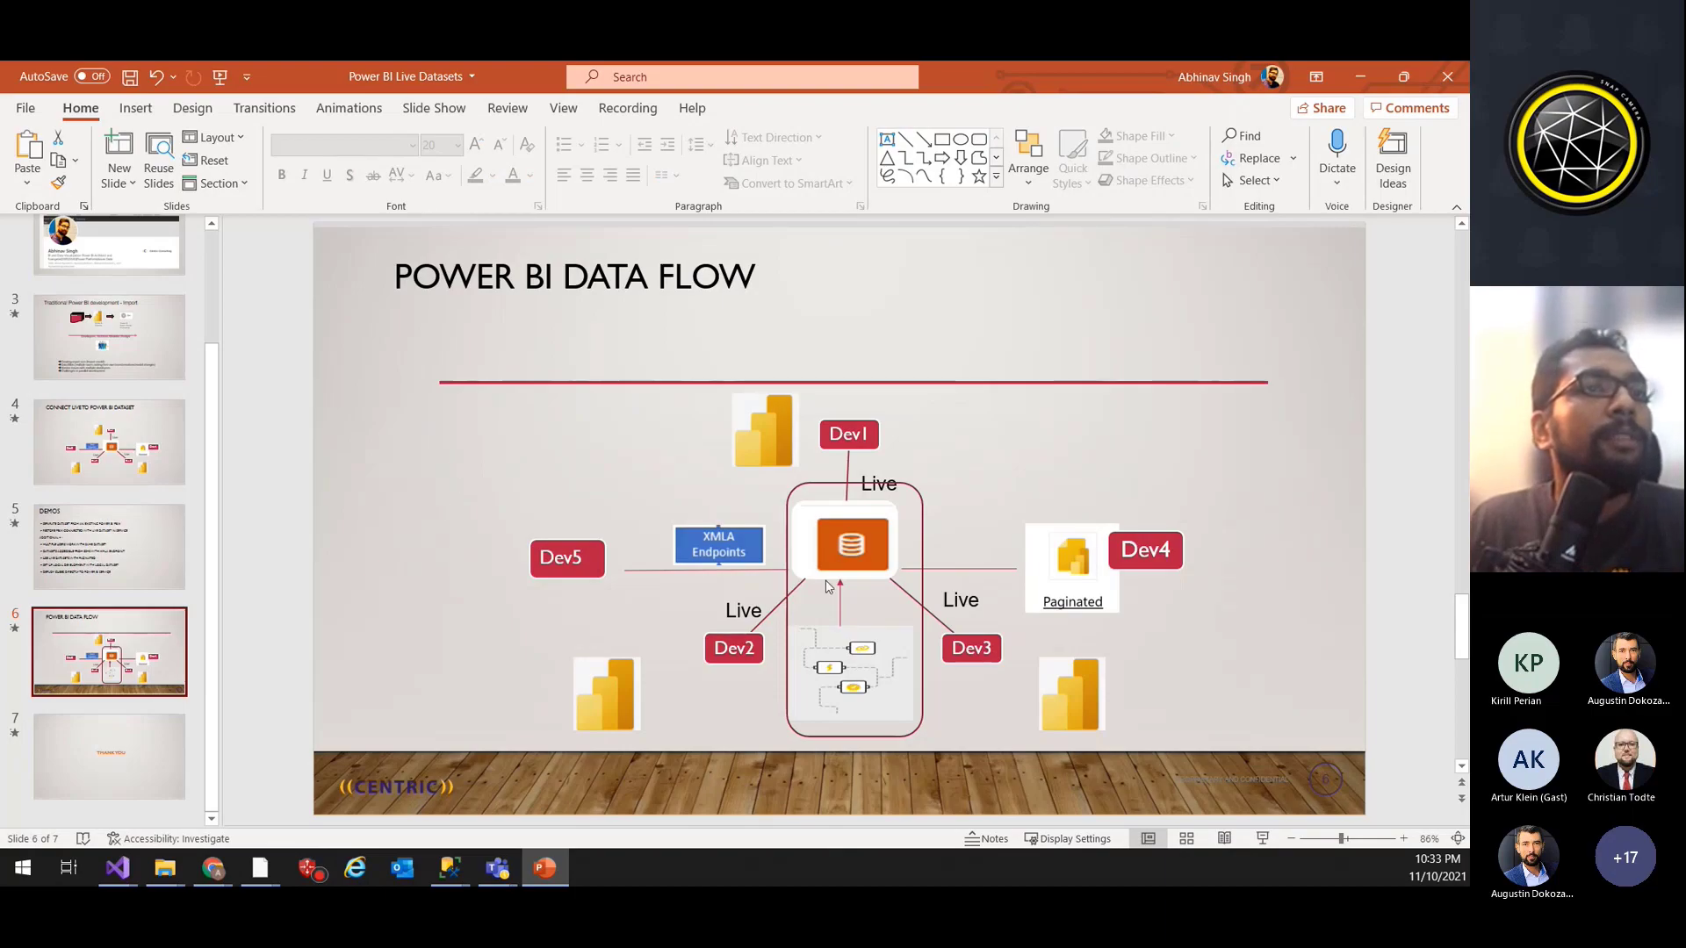
pyautogui.click(833, 669)
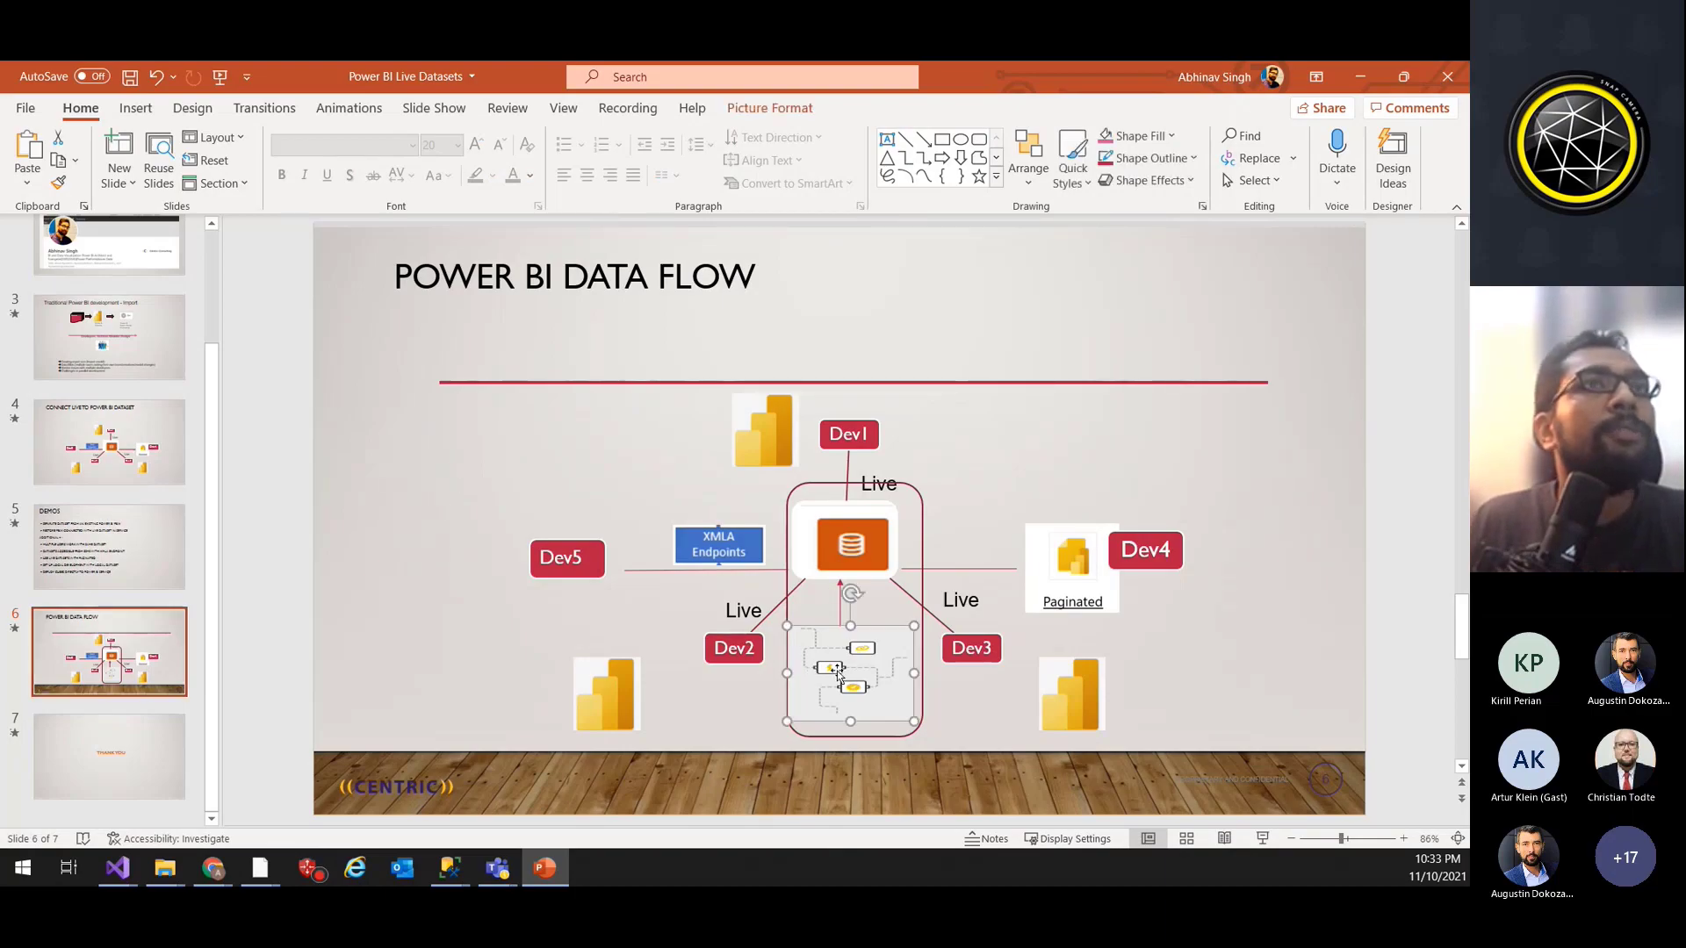
# Step: Return to the Power BI service and start creating a new dataflow in the PPUTabular workspace
pyautogui.click(1360, 82)
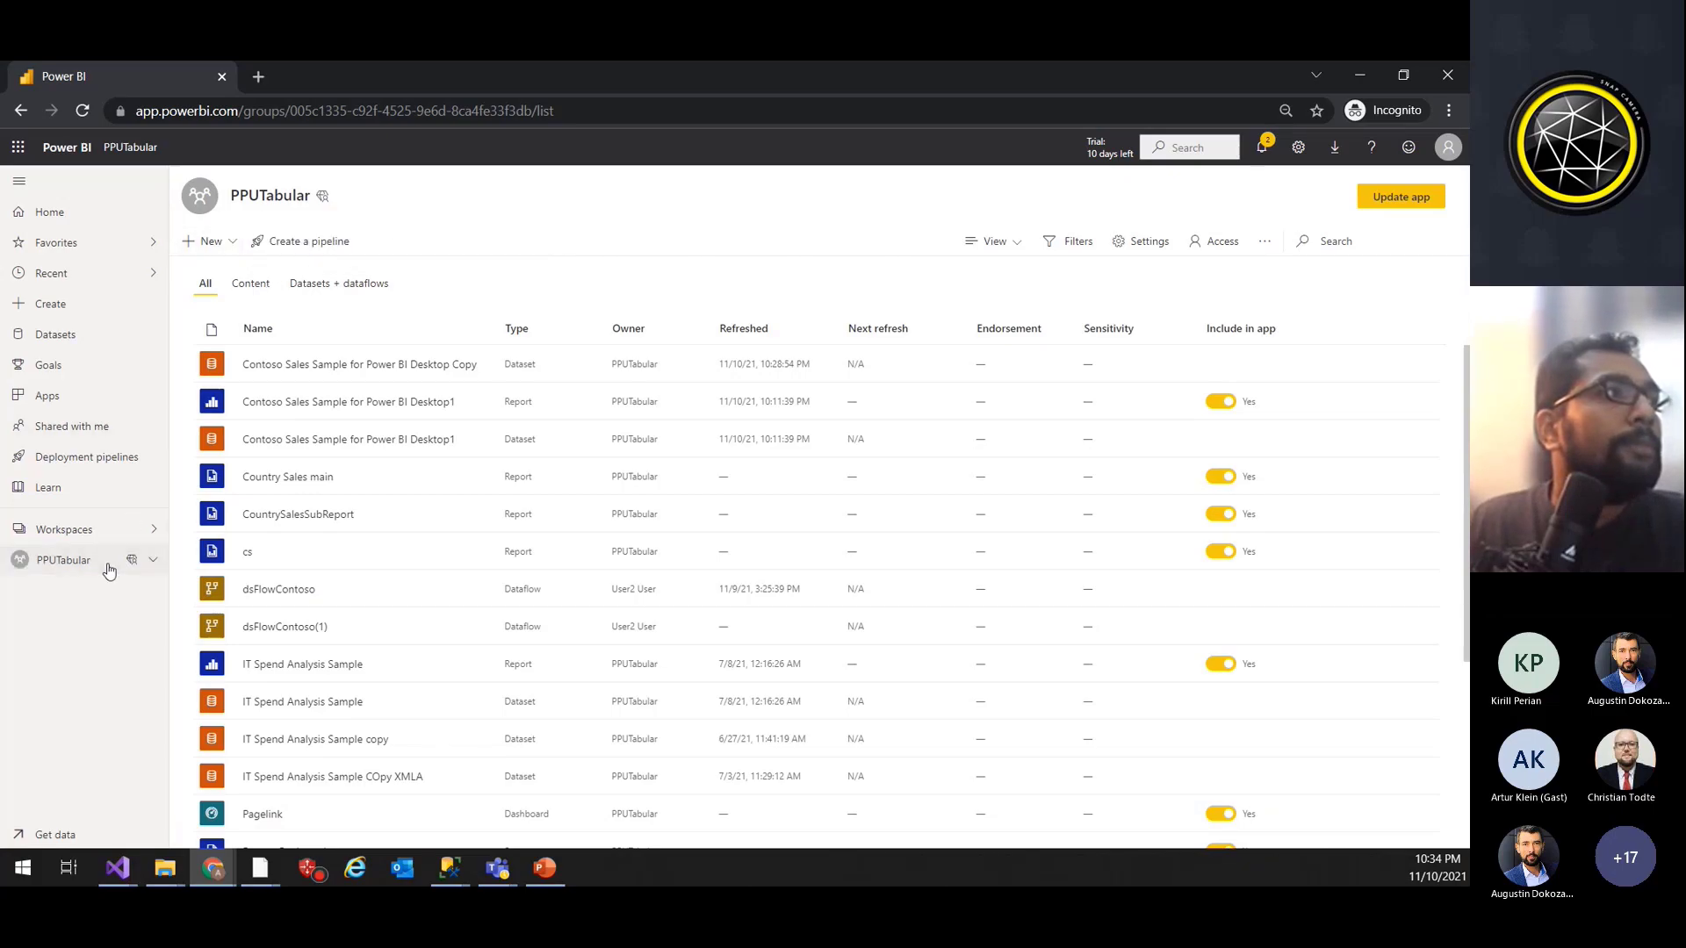
pyautogui.click(209, 246)
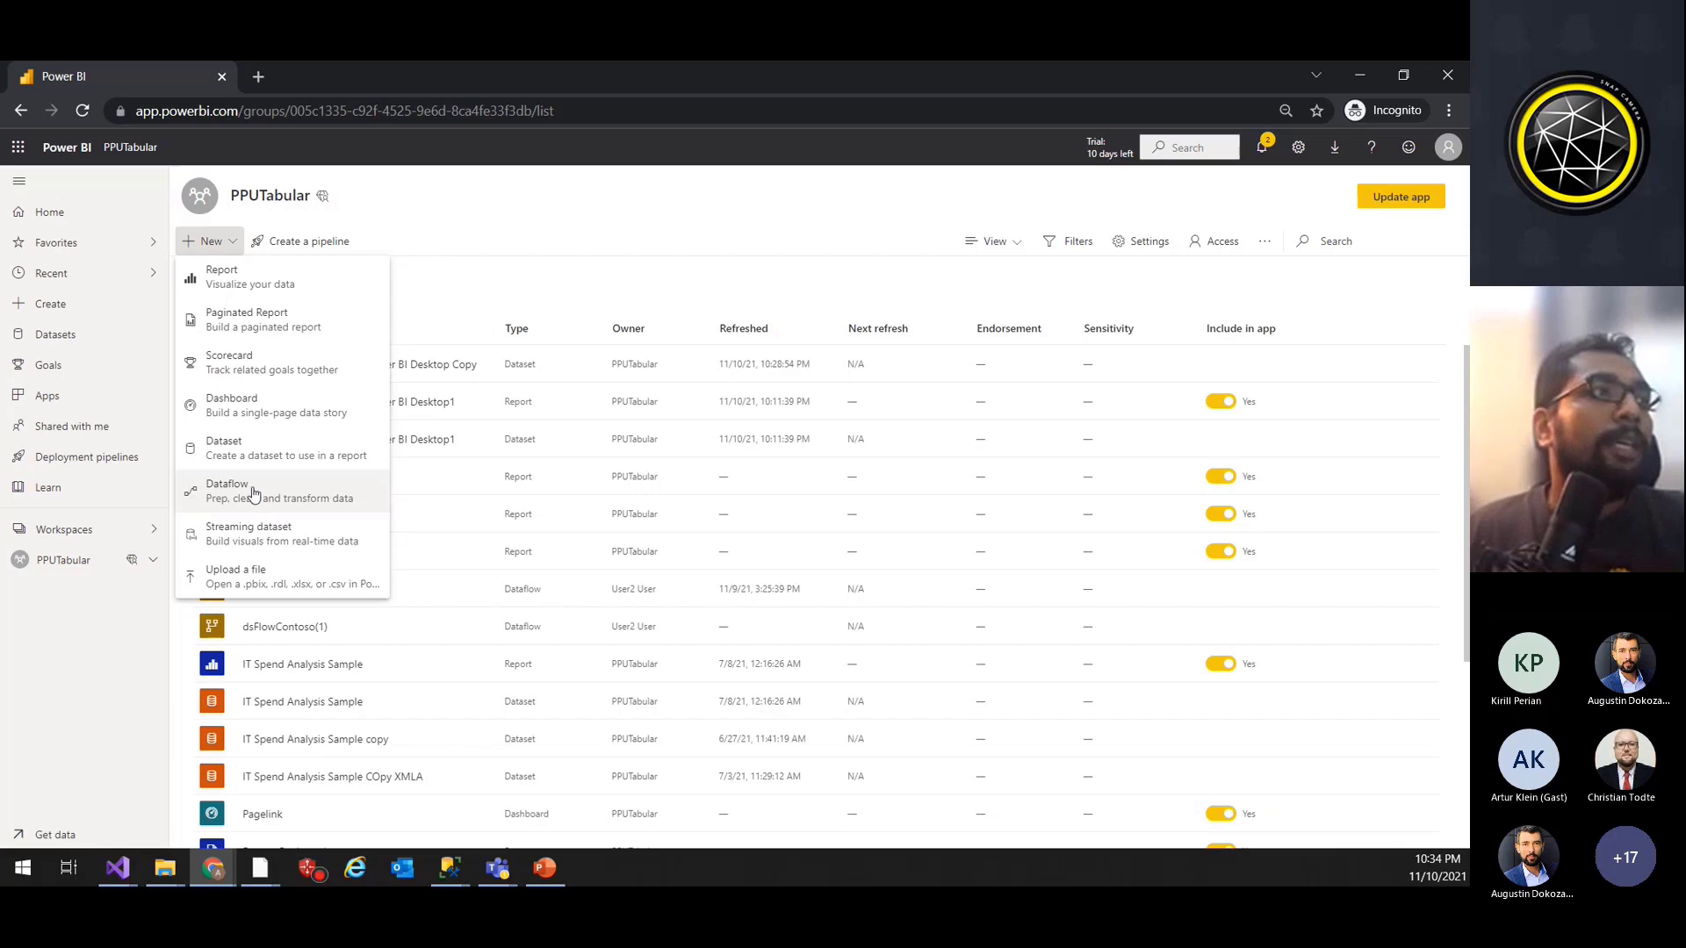
pyautogui.click(249, 489)
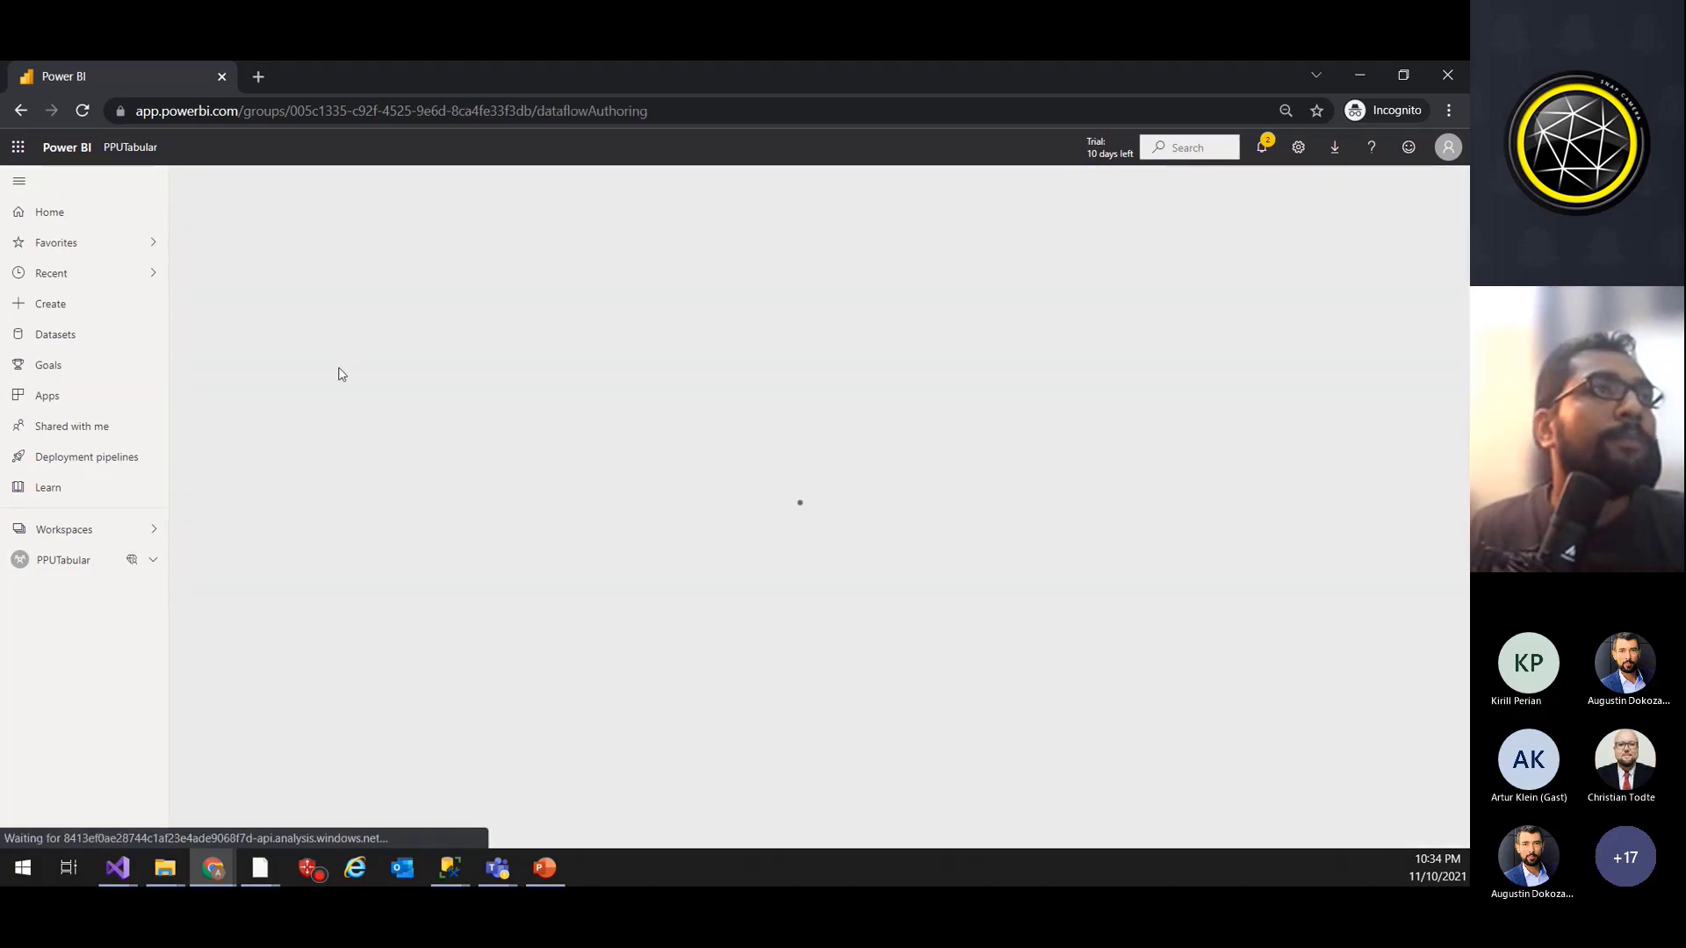
# Step: Switch back to PowerPoint and examine the dataset diagram on the Power BI Data Flow slide, including its SmartArt text pane
pyautogui.click(544, 867)
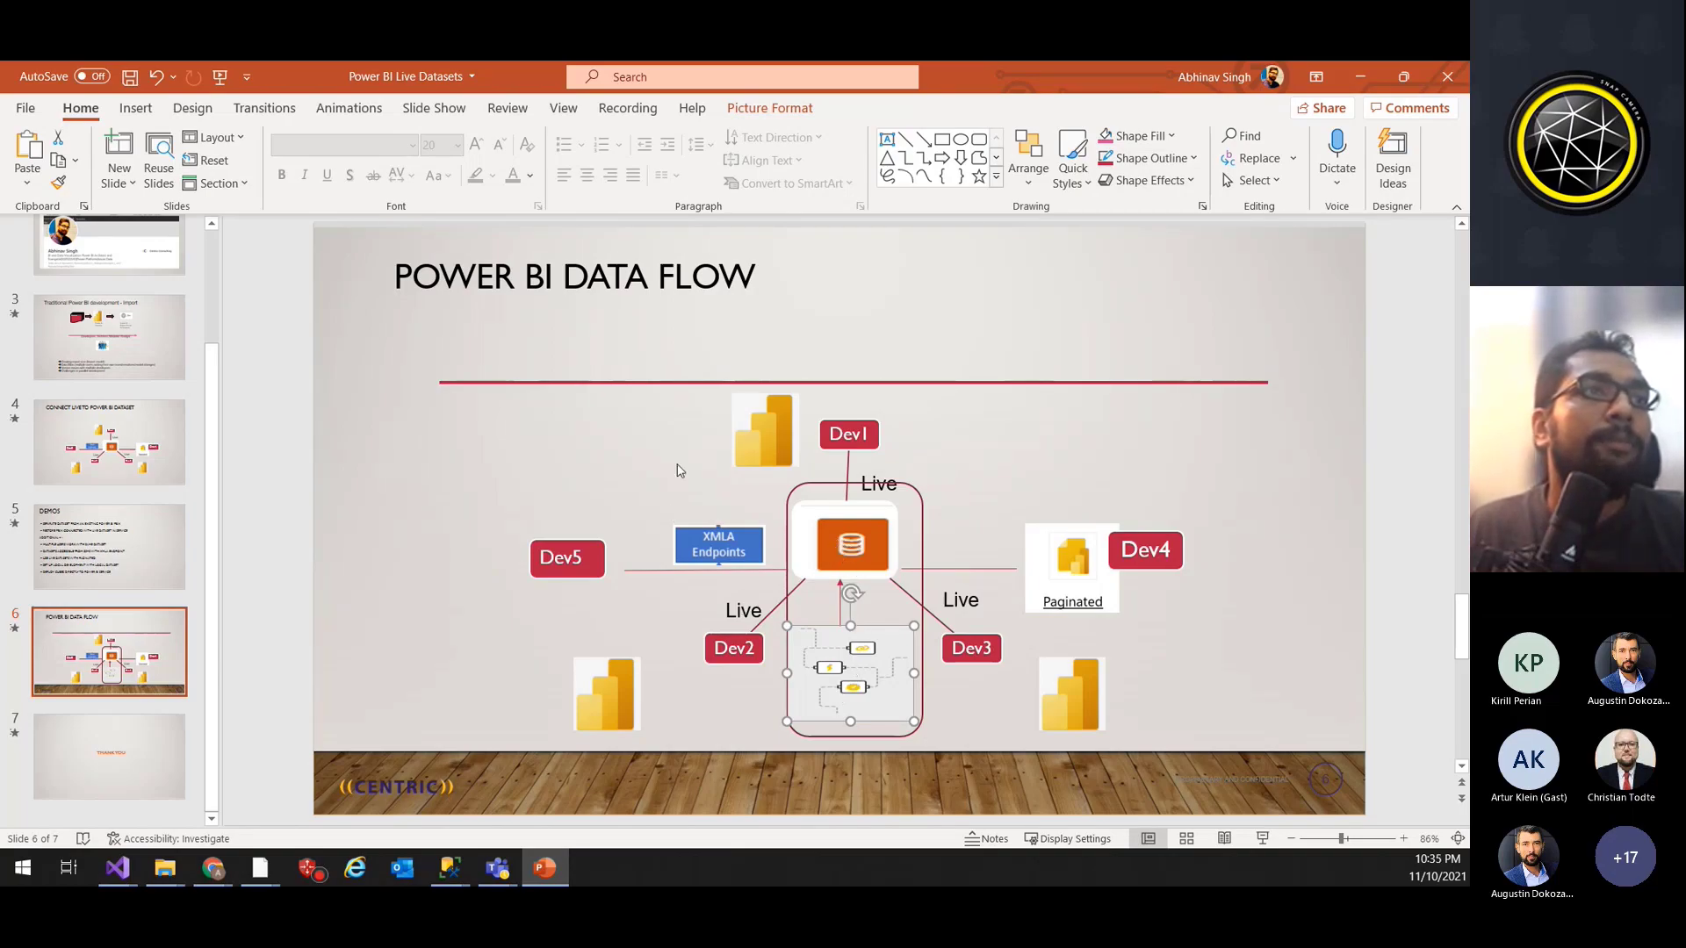
pyautogui.click(871, 550)
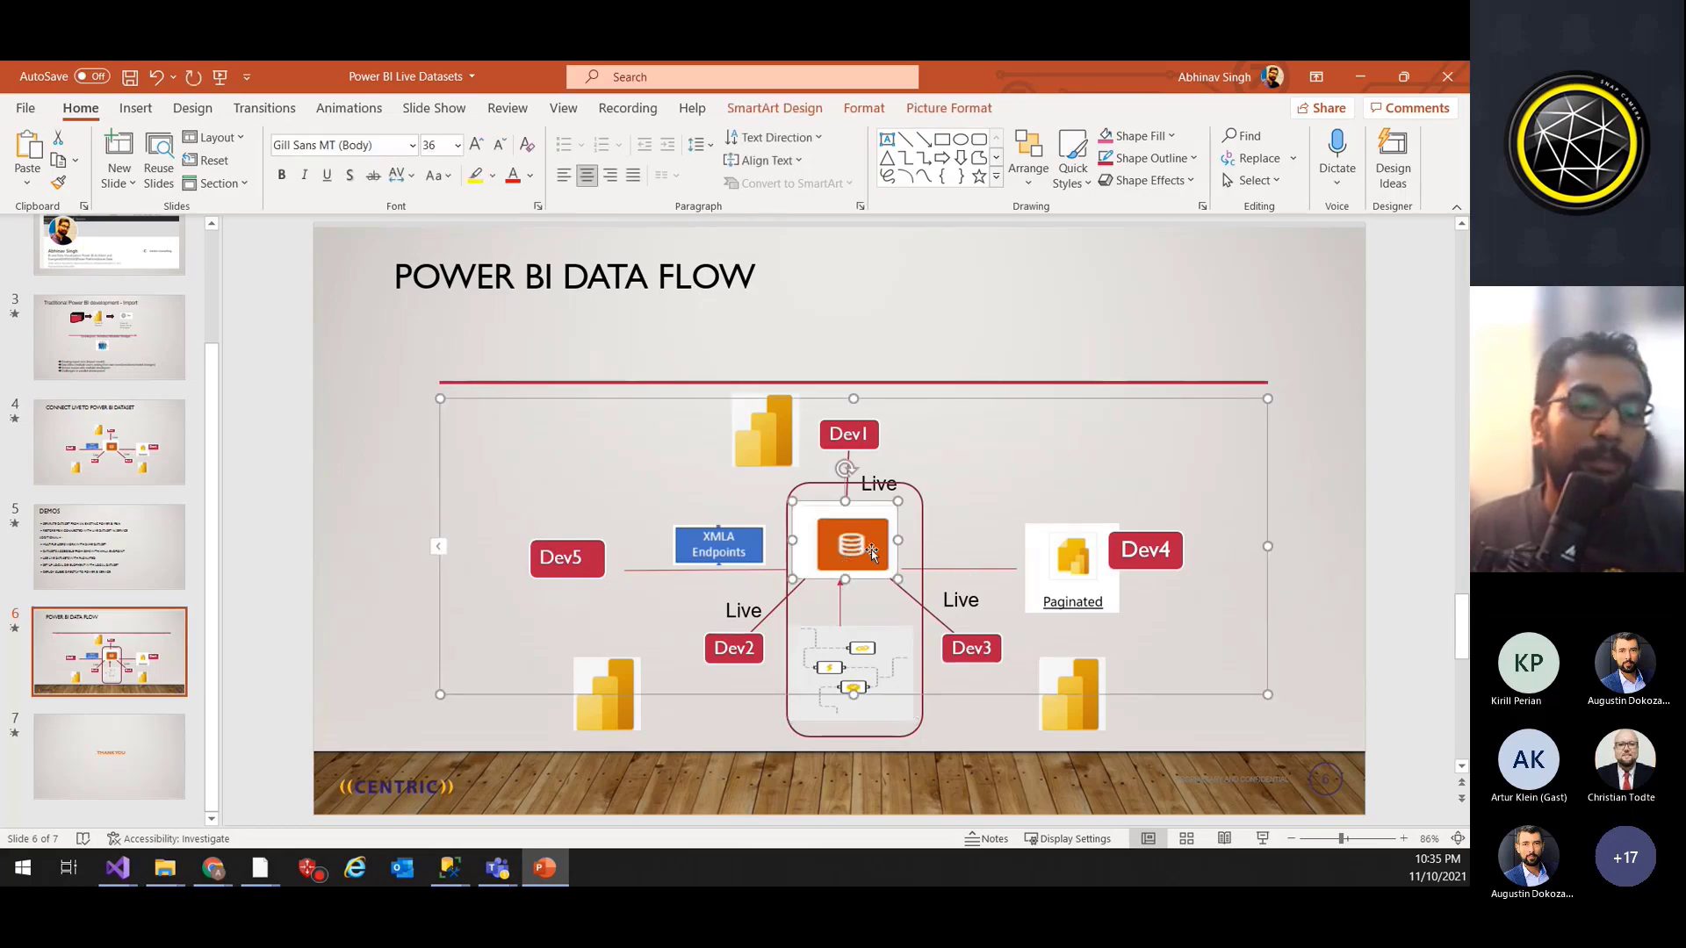
pyautogui.click(1005, 532)
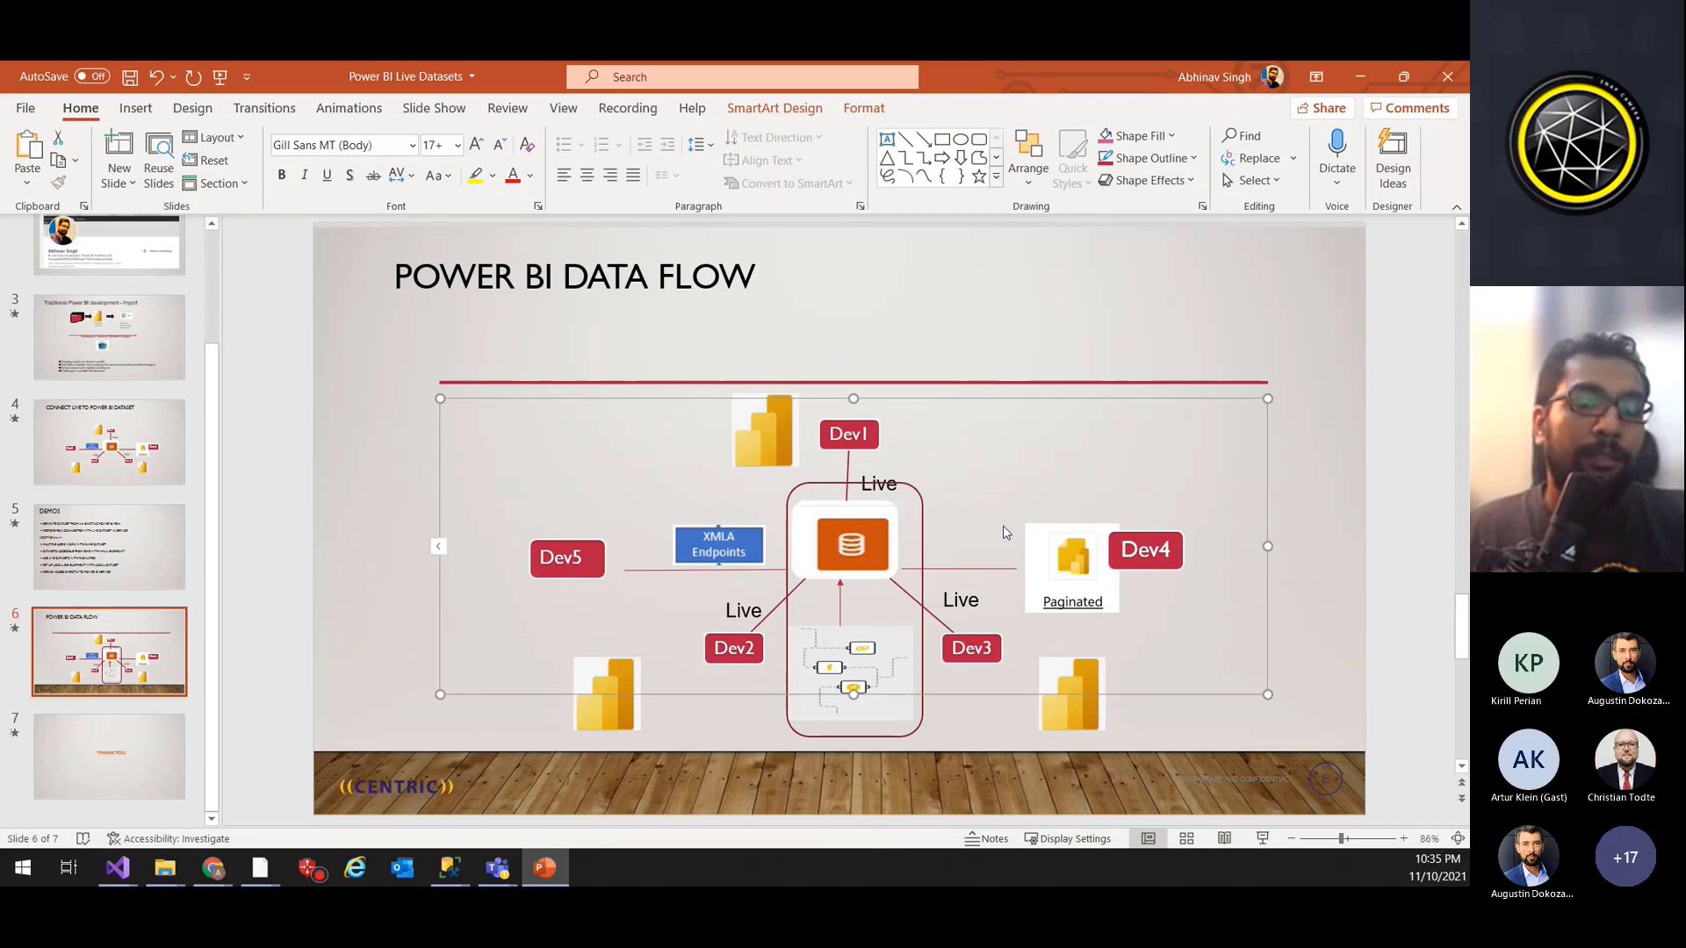
pyautogui.click(438, 546)
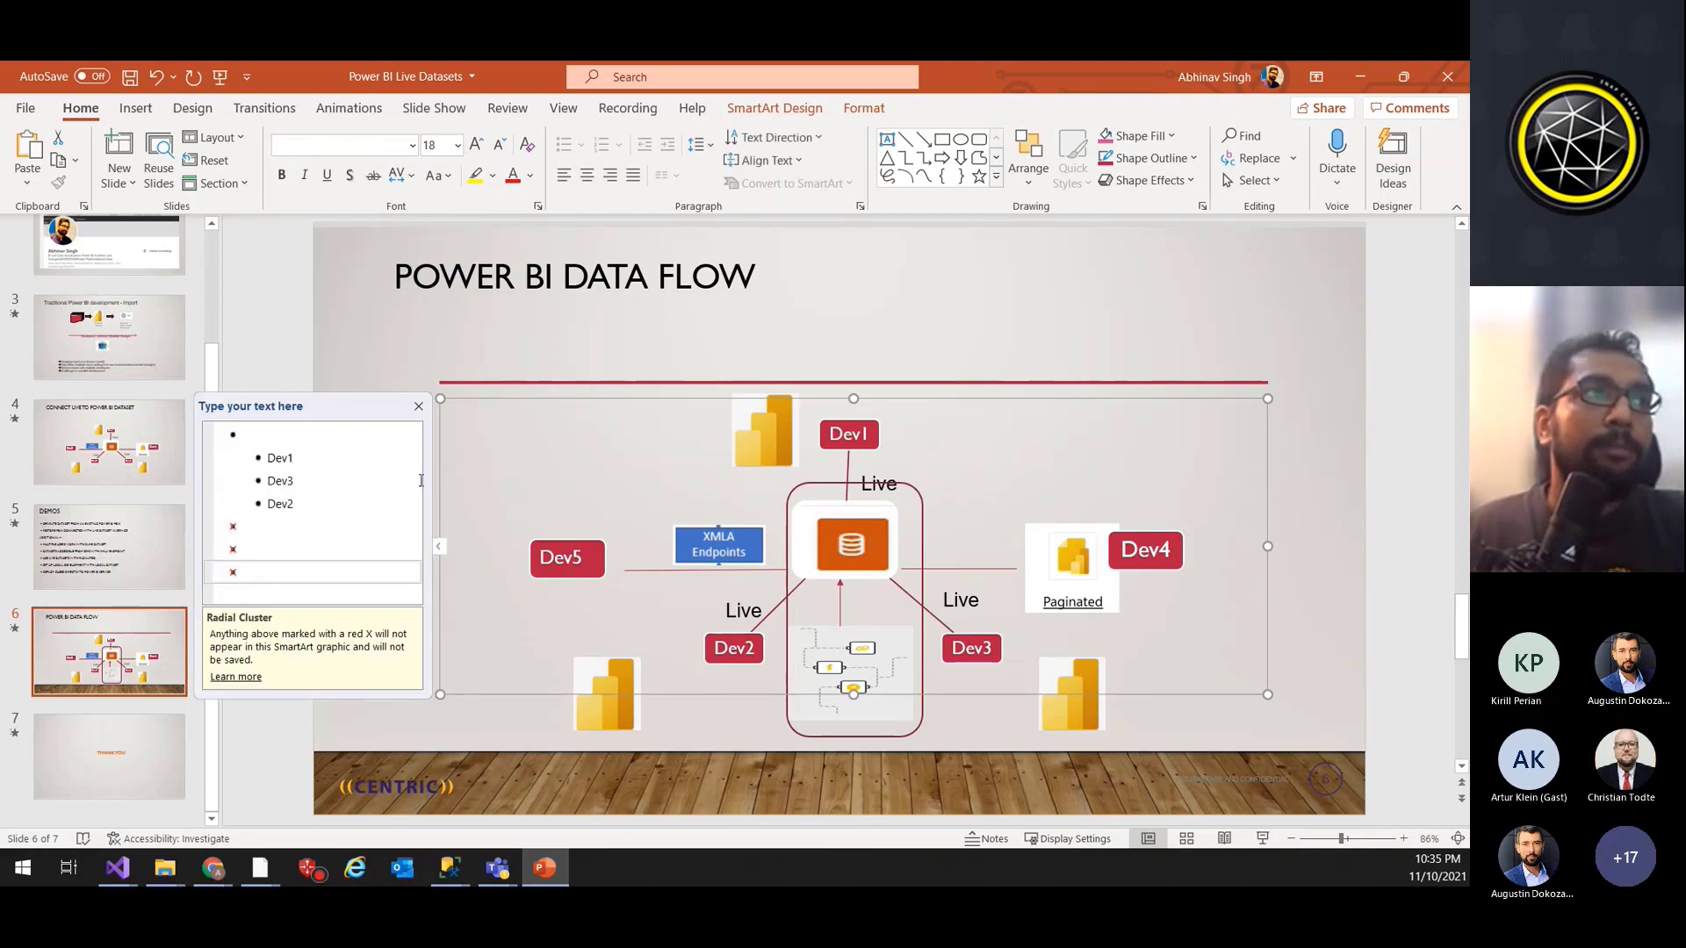
pyautogui.click(418, 406)
# Step: Reposition the orange dataset picture inside the rounded frame, directly above the dataflow picture on the Power BI Data Flow slide
pyautogui.moveTo(874, 521)
pyautogui.mouseDown()
pyautogui.moveTo(989, 525)
pyautogui.moveTo(855, 543)
pyautogui.mouseUp()
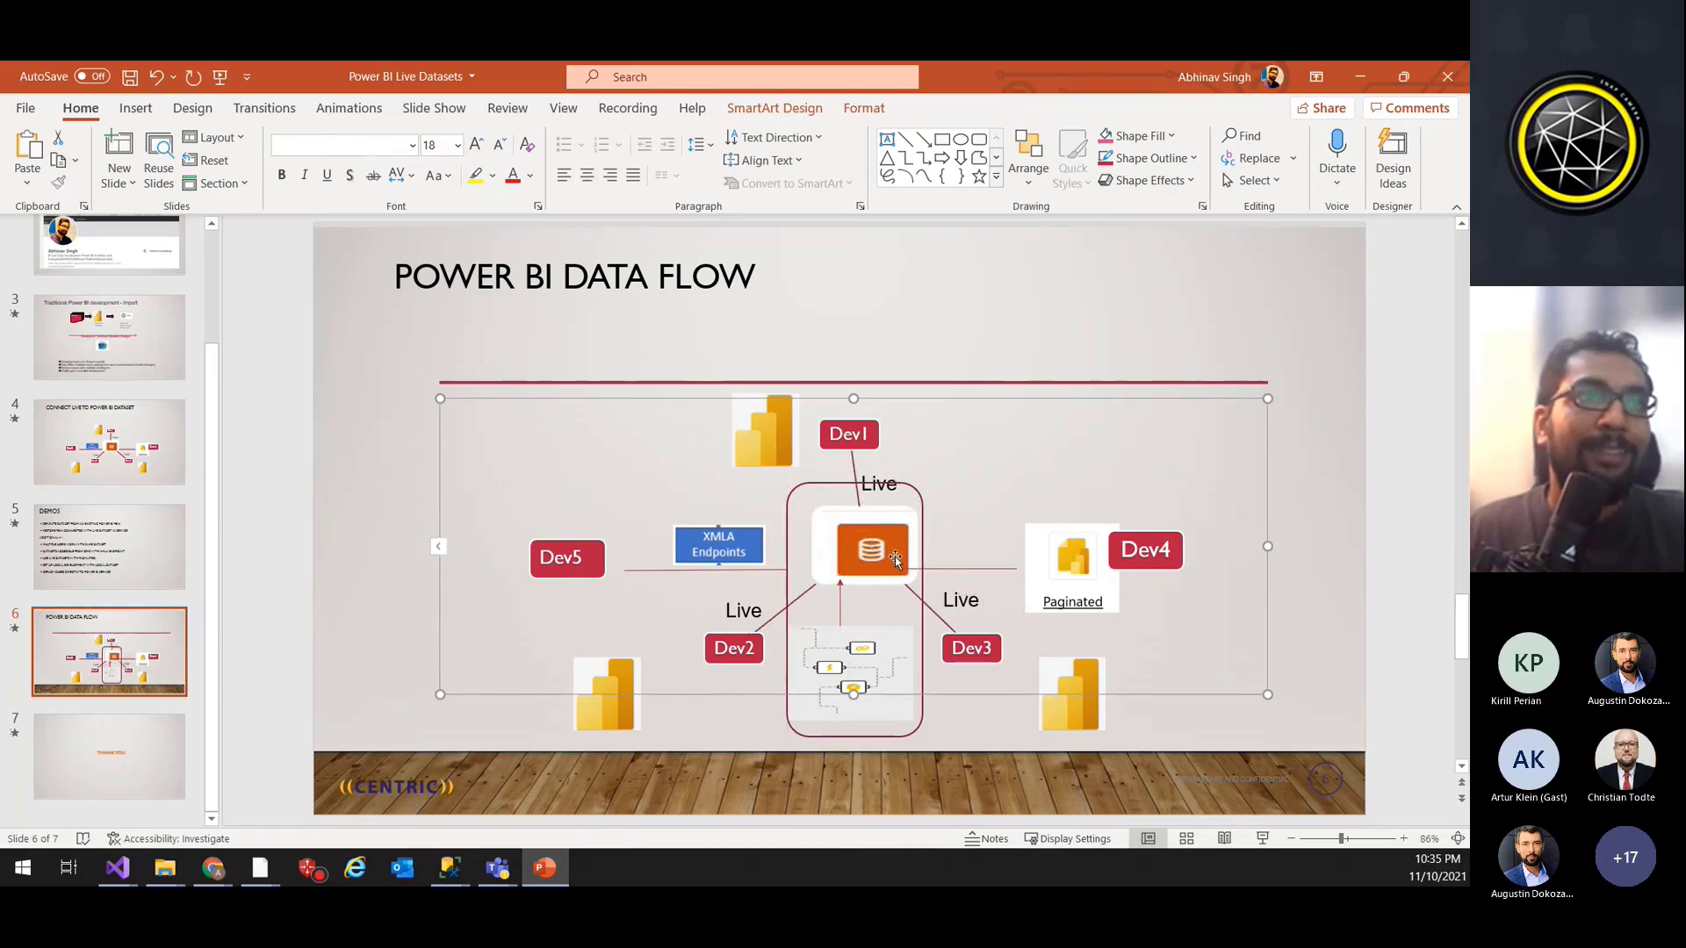
pyautogui.moveTo(895, 558); pyautogui.dragTo(946, 551)
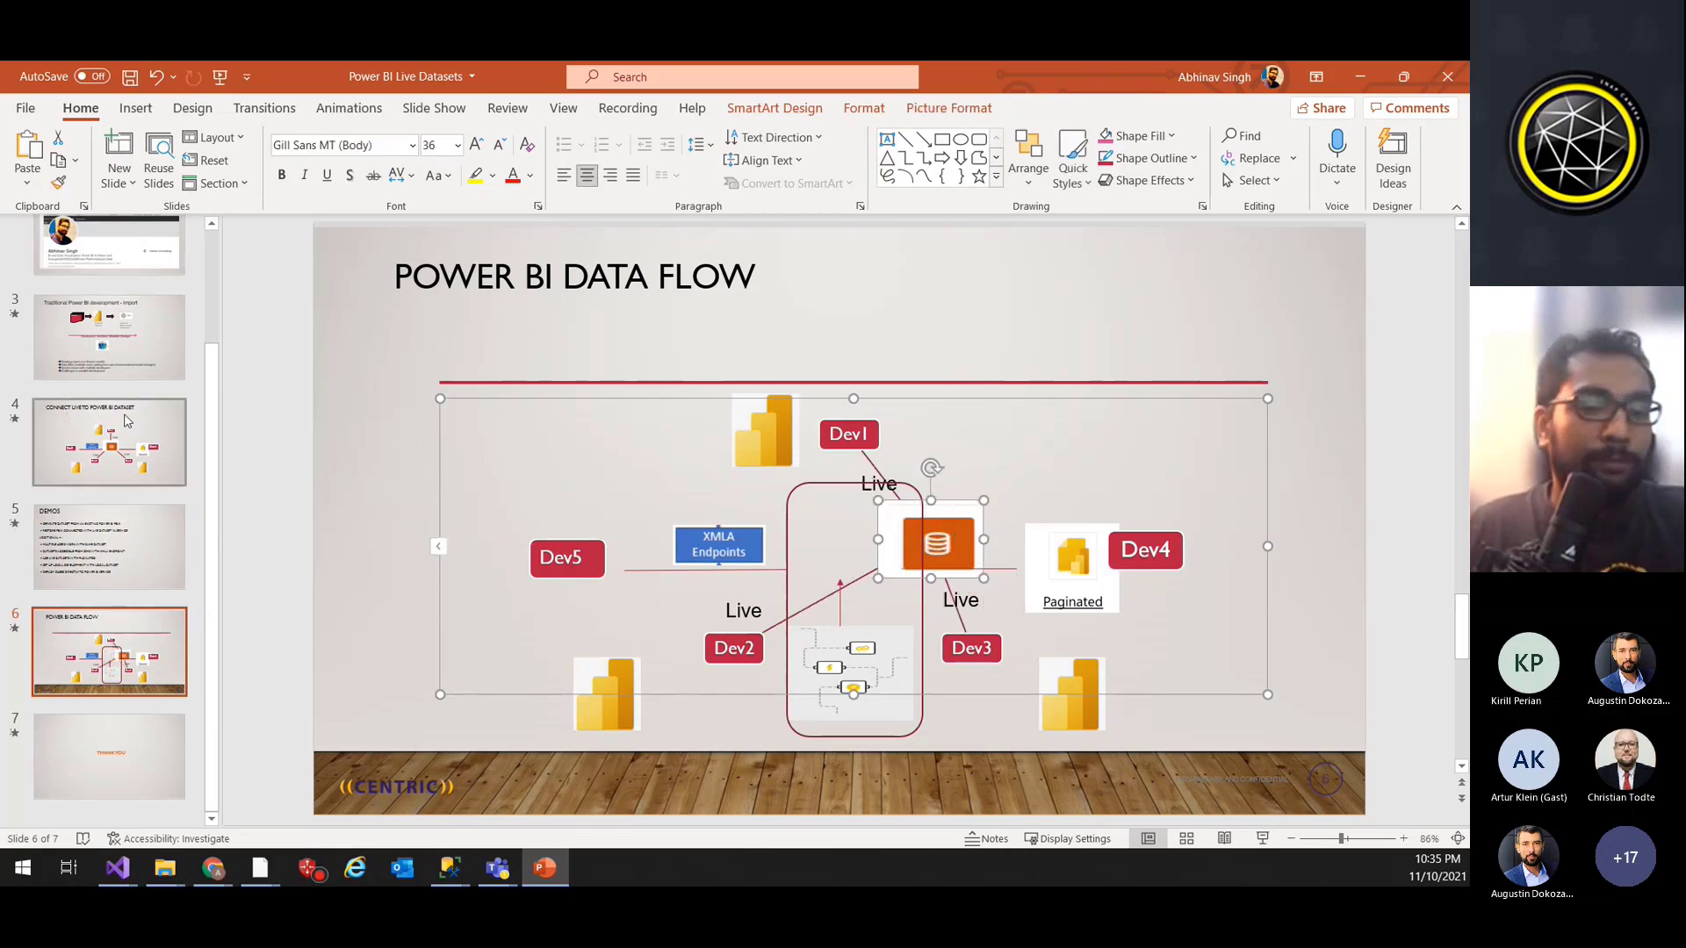
pyautogui.hotkey('alt', 'Tab')
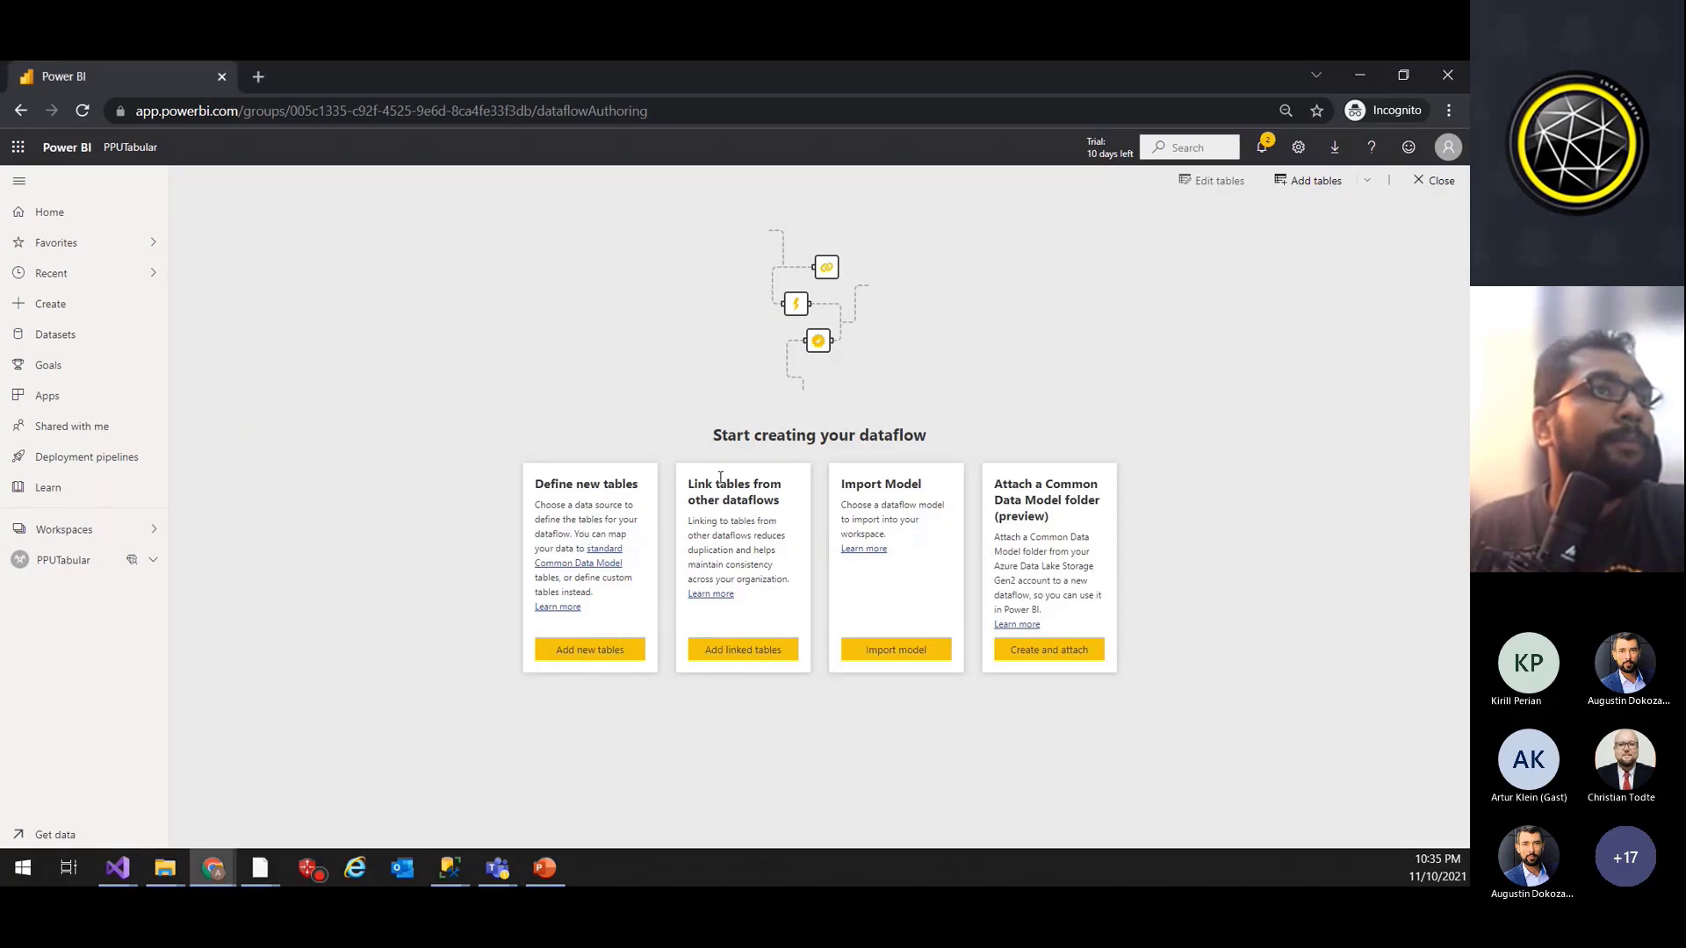
pyautogui.hotkey('alt', 'Tab')
pyautogui.moveTo(959, 549); pyautogui.dragTo(871, 570)
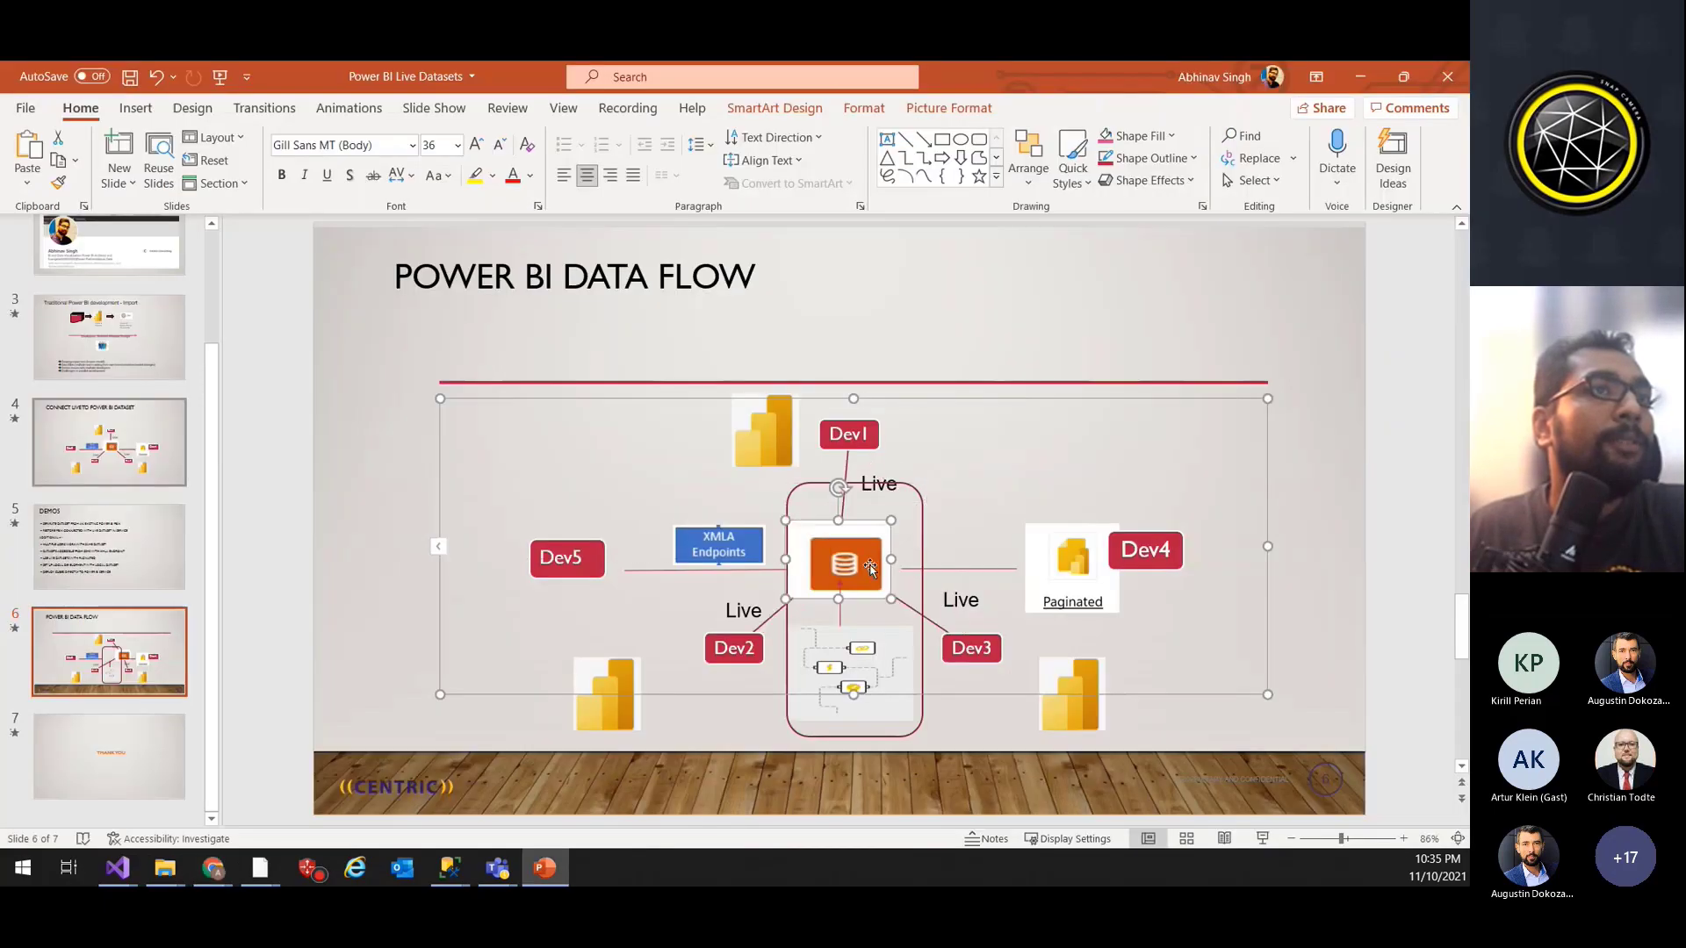
# Step: Duplicate the orange dataset picture and place the copy outside the rounded frame, between Dev1 and Dev4
pyautogui.rightClick(871, 570)
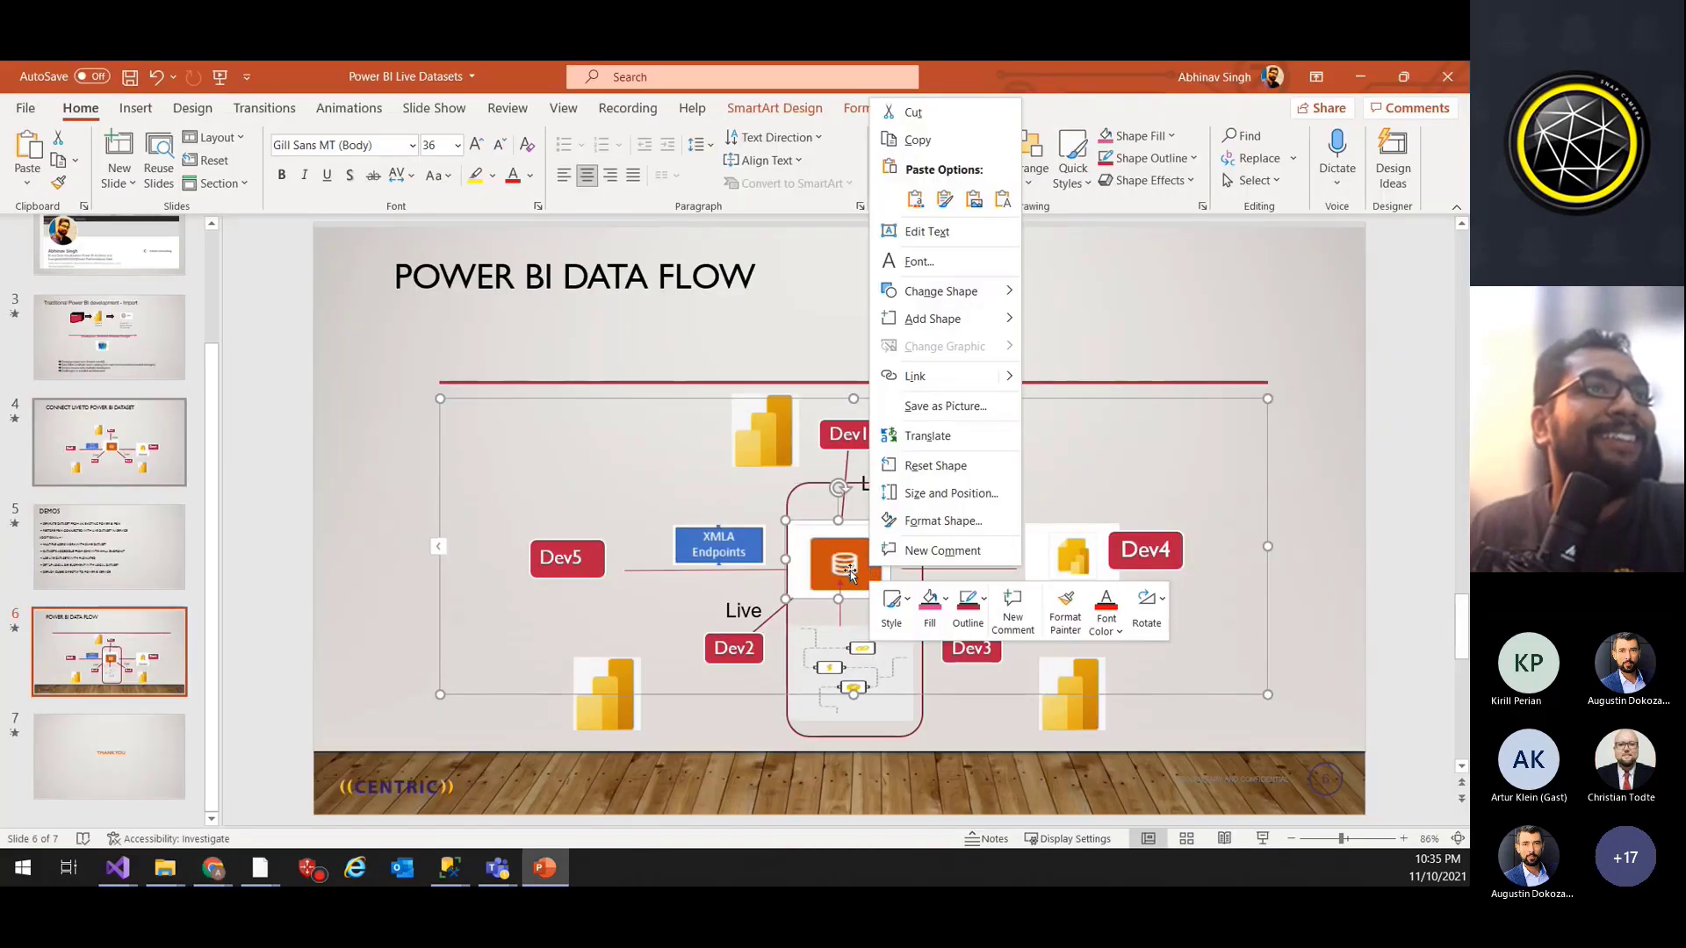
pyautogui.click(850, 572)
pyautogui.click(973, 520)
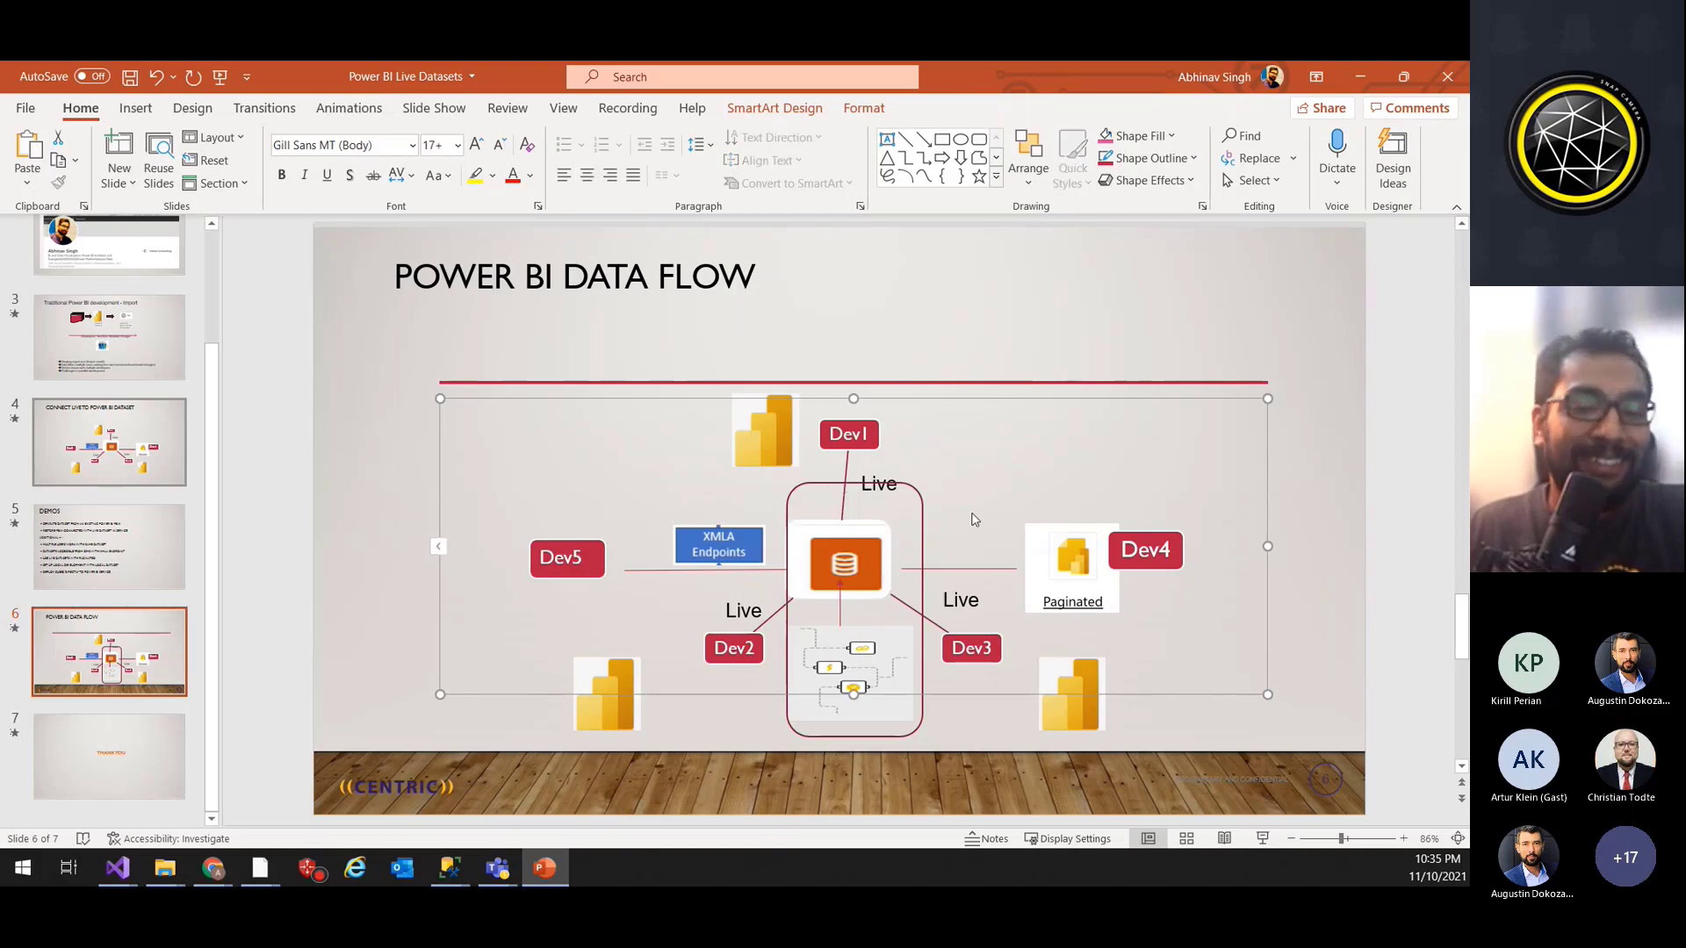
pyautogui.click(835, 539)
pyautogui.click(1115, 272)
pyautogui.hotkey('ctrl', 'v')
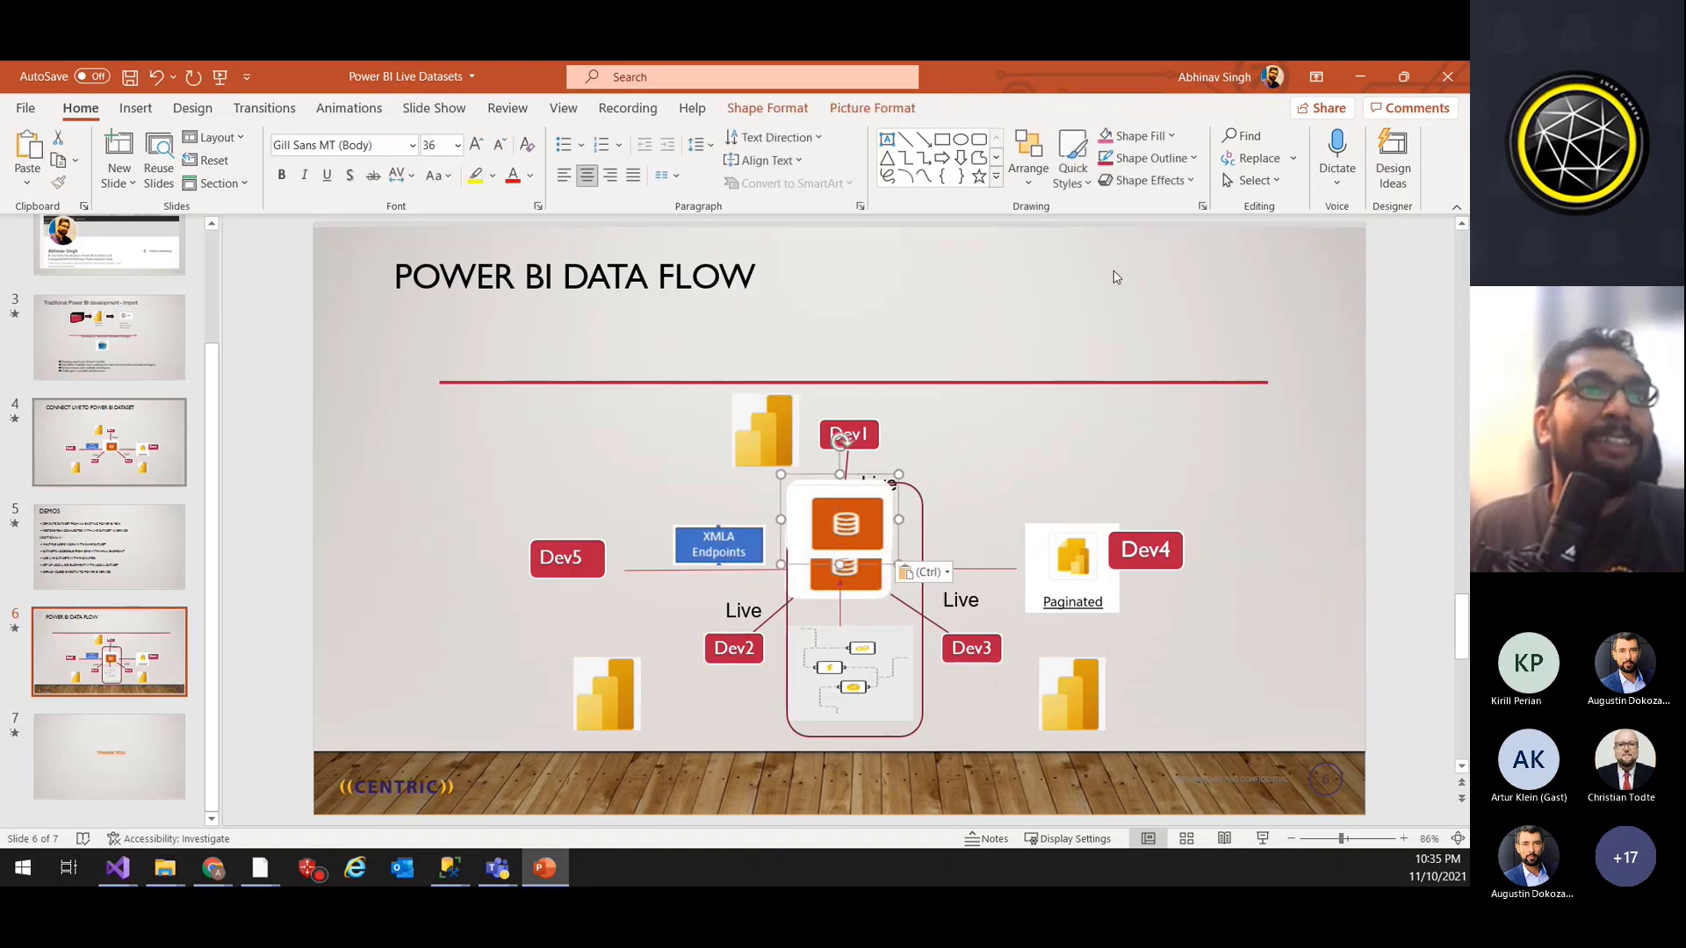
pyautogui.moveTo(851, 510); pyautogui.dragTo(997, 454)
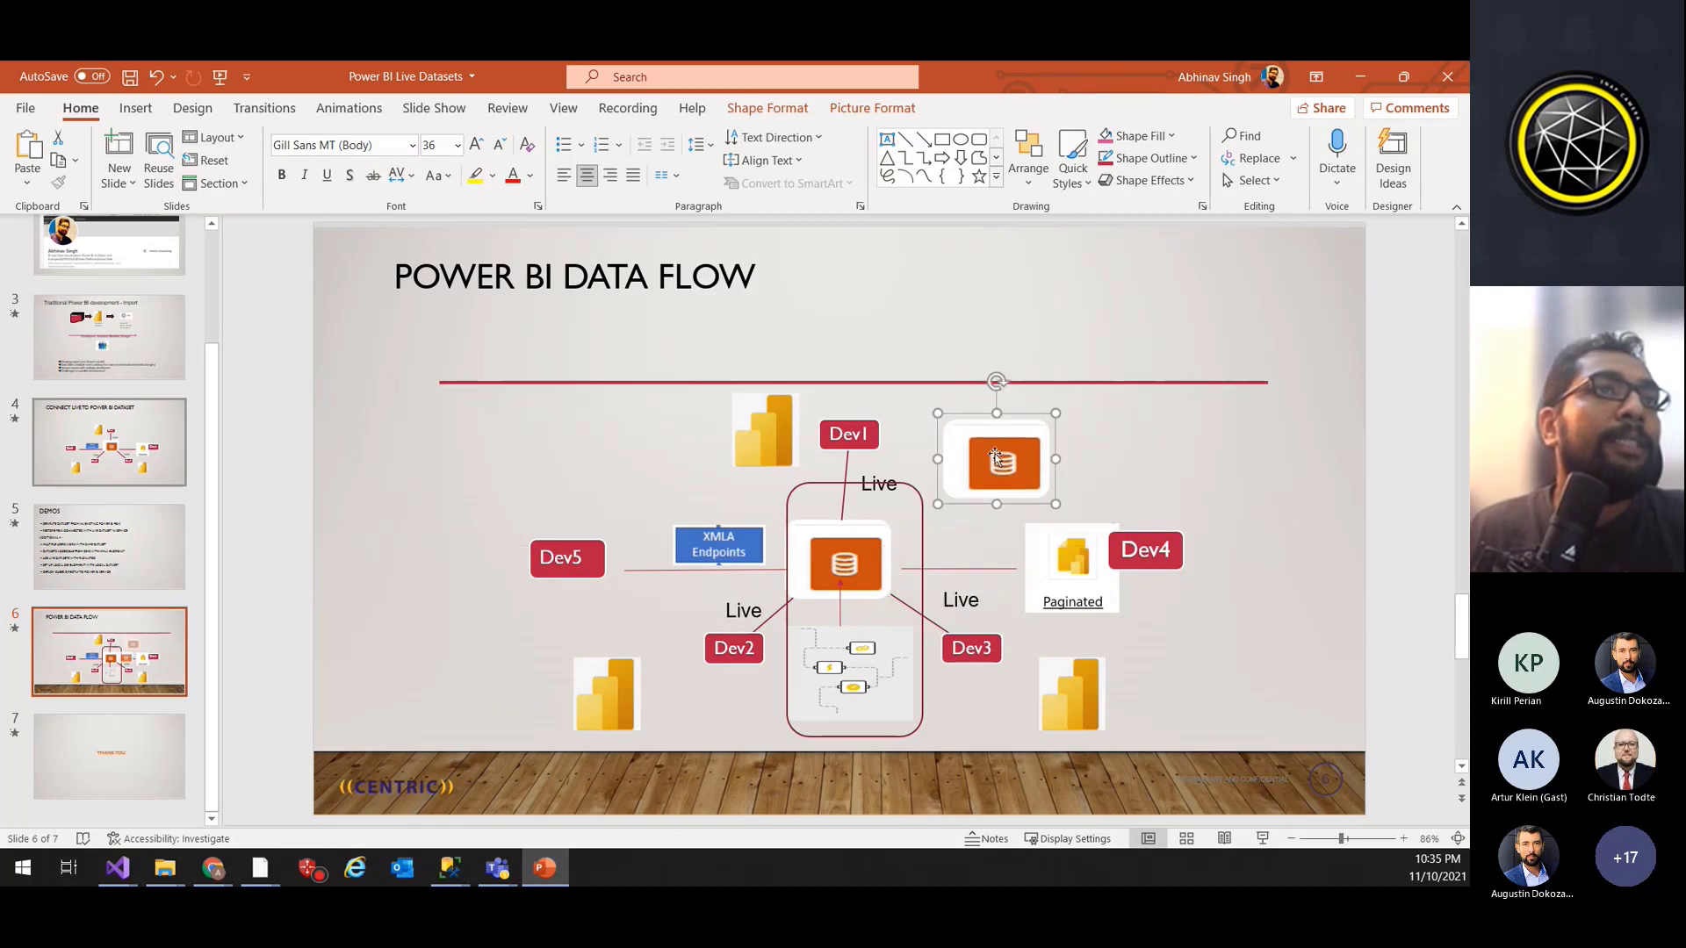
# Step: Move the duplicated dataset picture below Dev3, beside the rounded frame
pyautogui.click(838, 619)
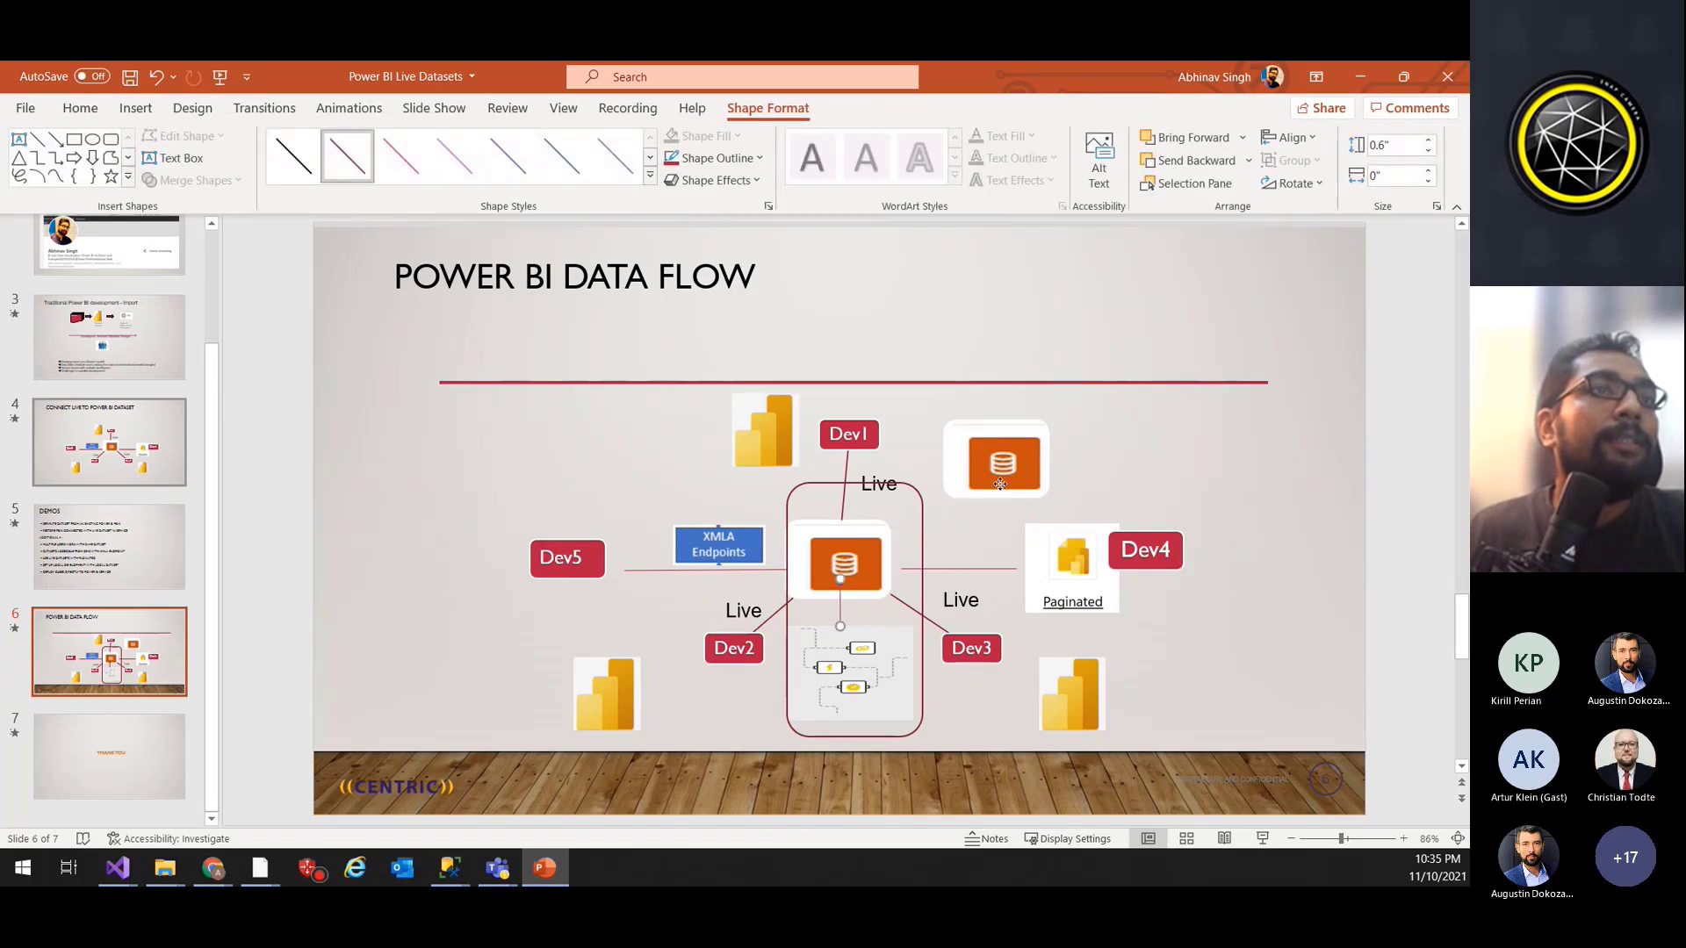
pyautogui.moveTo(1000, 484); pyautogui.dragTo(1006, 745)
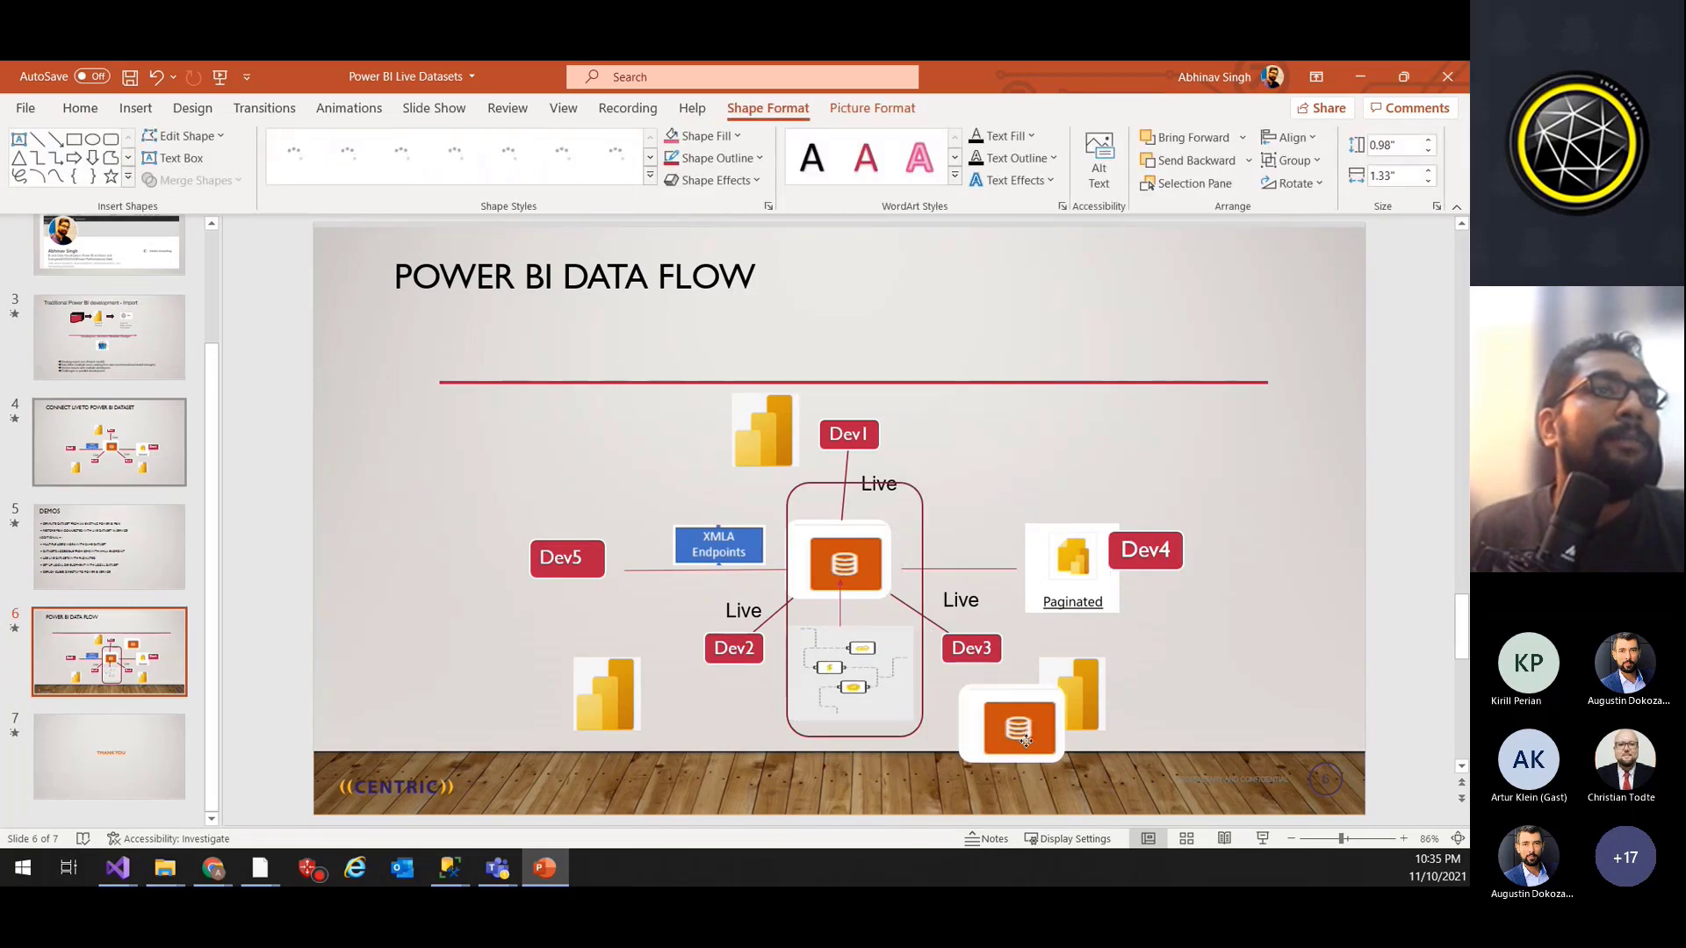
pyautogui.click(969, 721)
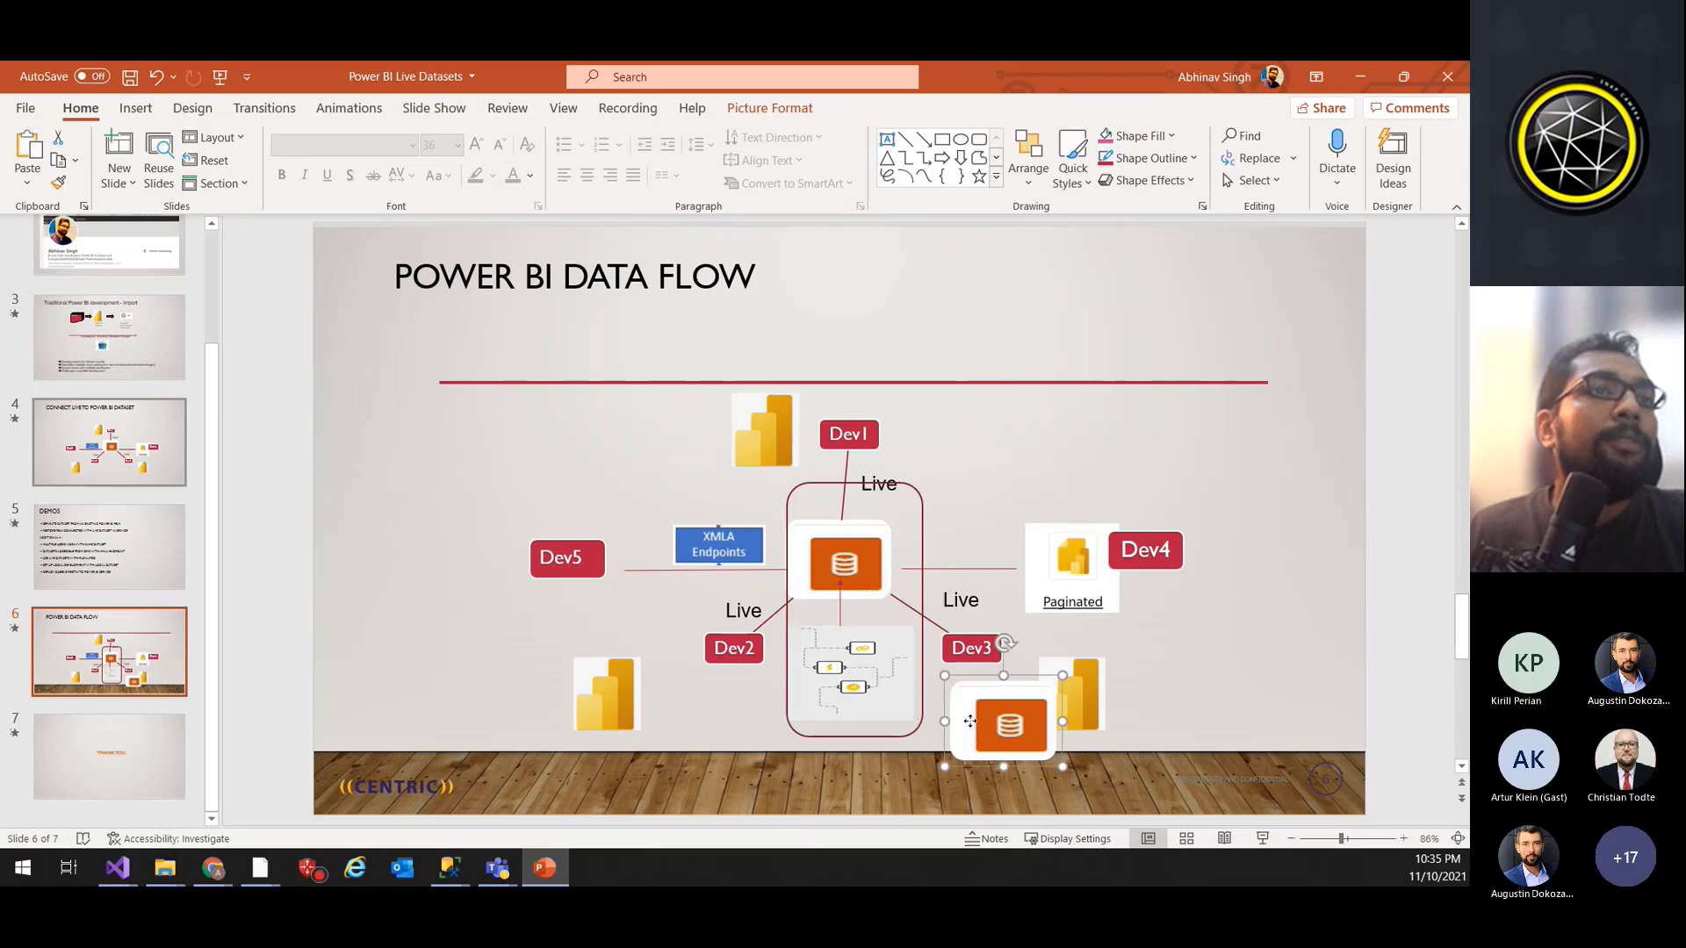
pyautogui.click(916, 694)
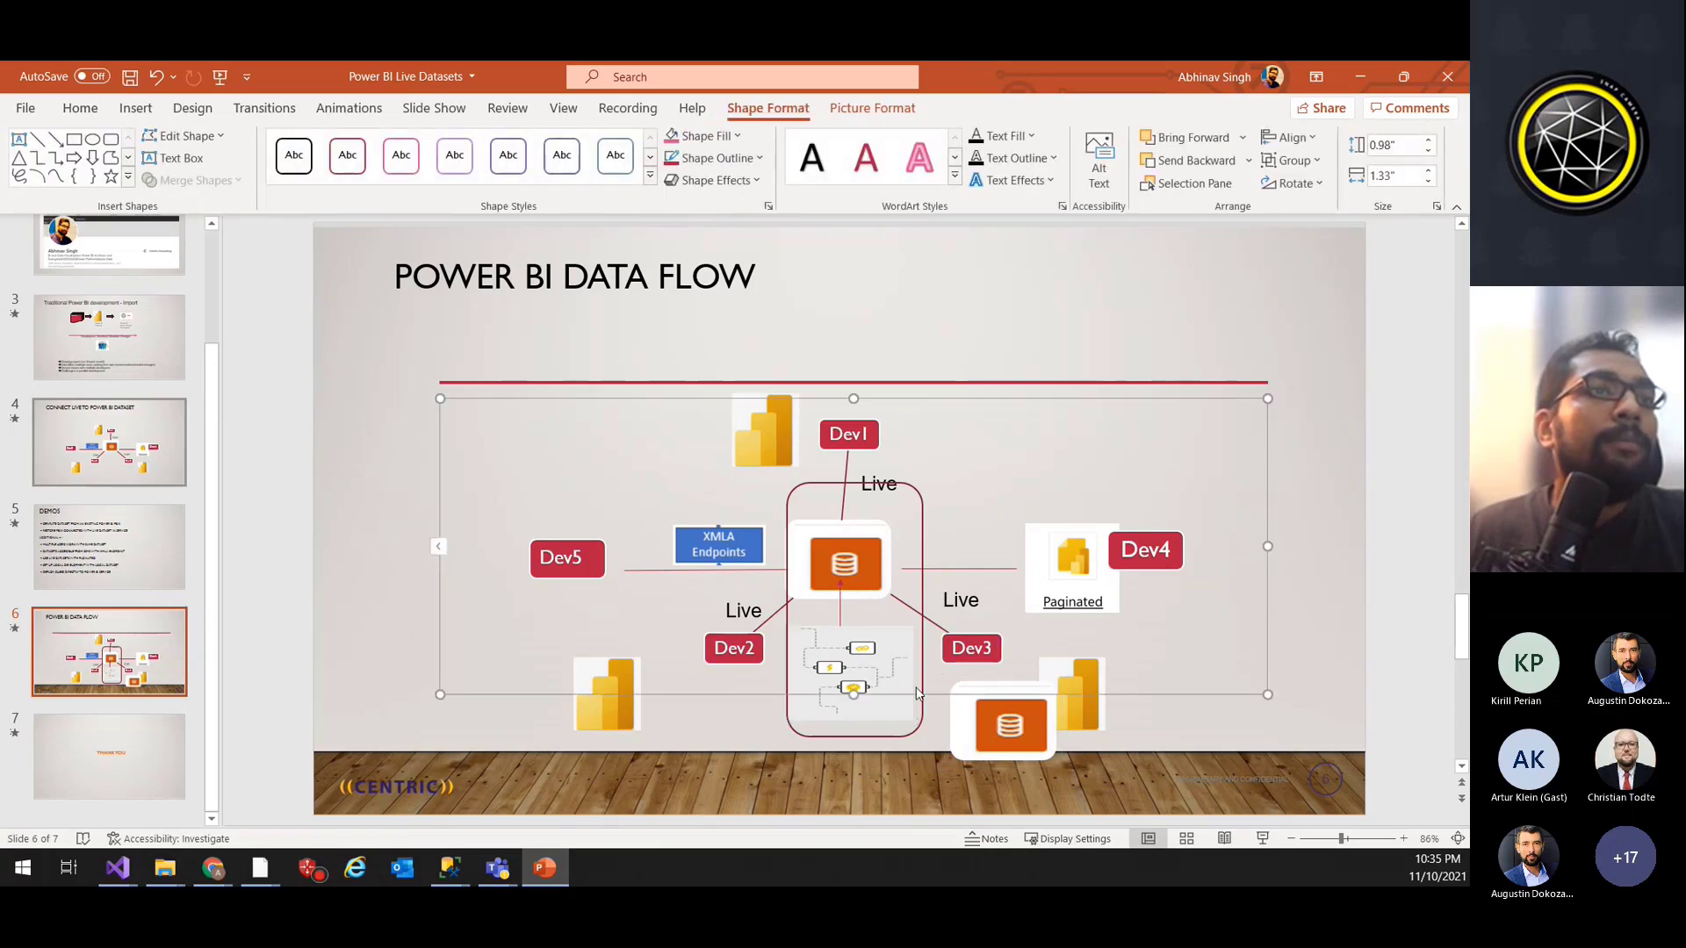
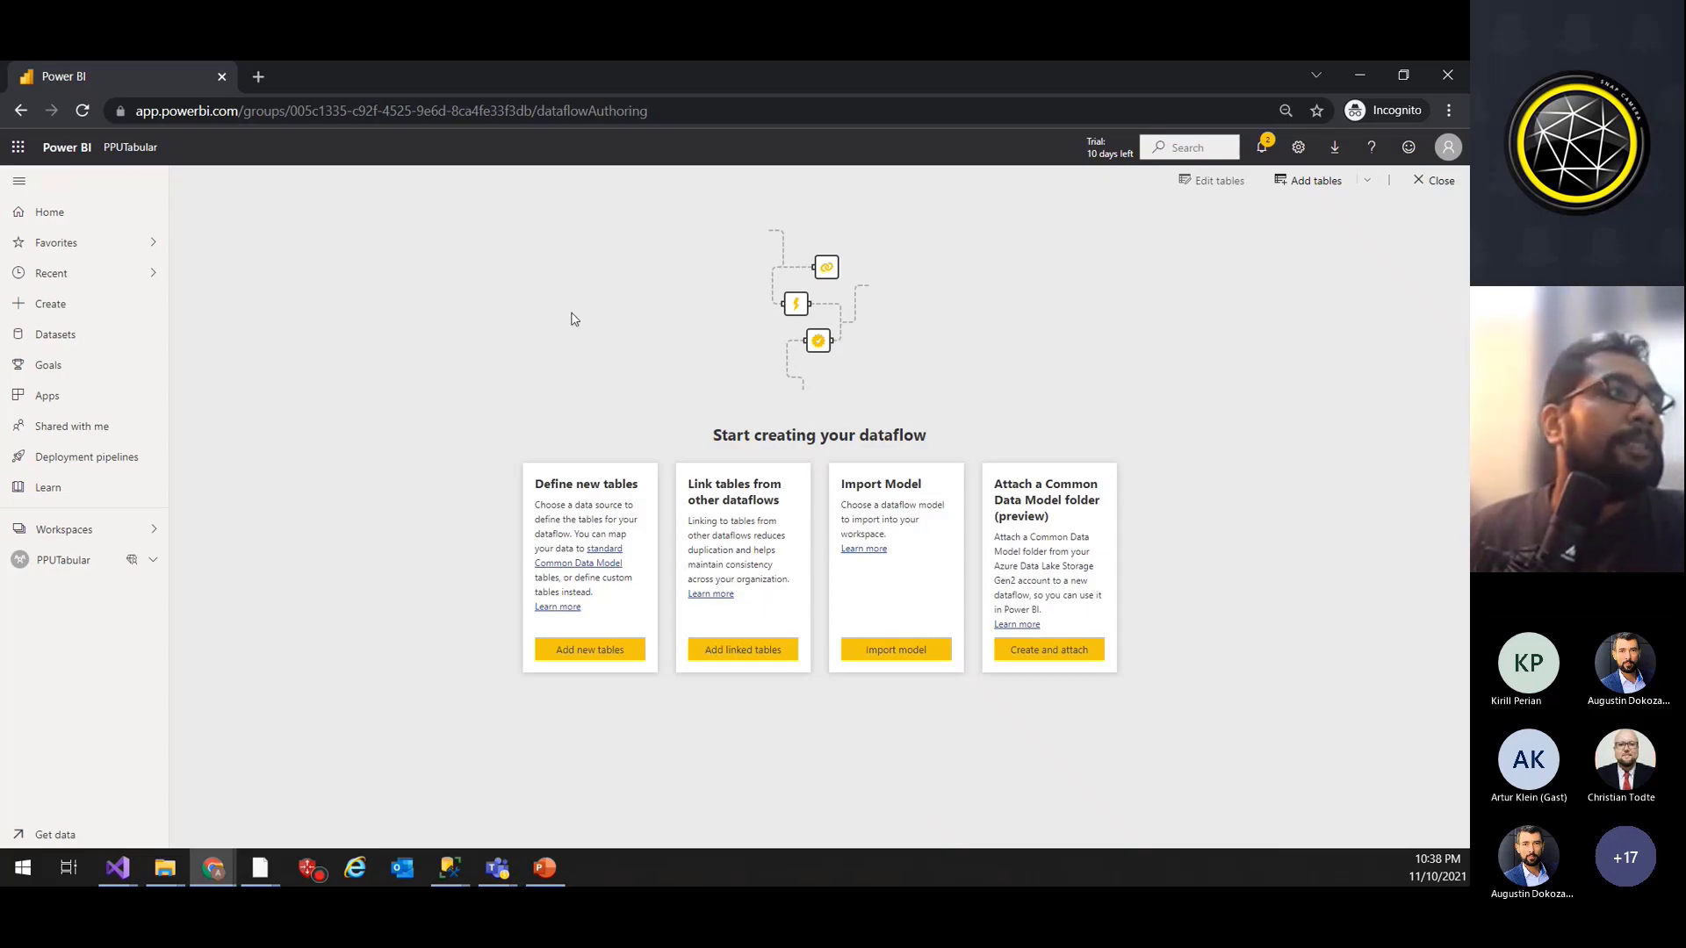
# Step: Switch to File Explorer and locate the dsFlowContoso JSON file in the Stuttgart Event folder
pyautogui.click(165, 869)
pyautogui.click(236, 825)
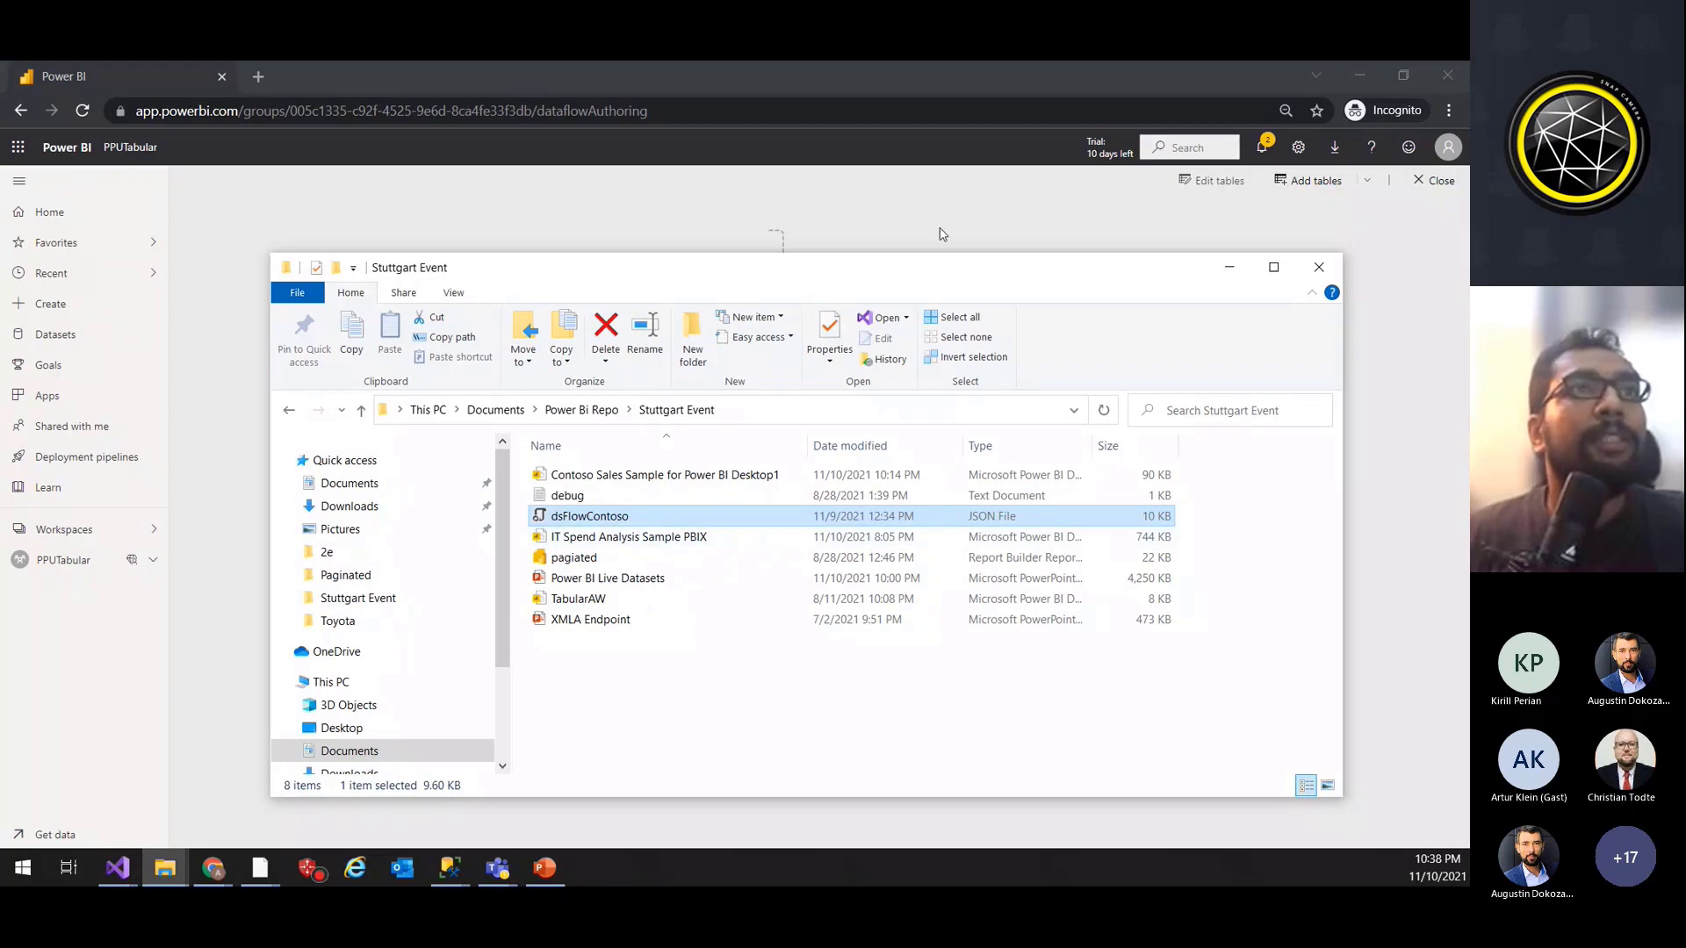
pyautogui.hotkey('alt', 'Tab')
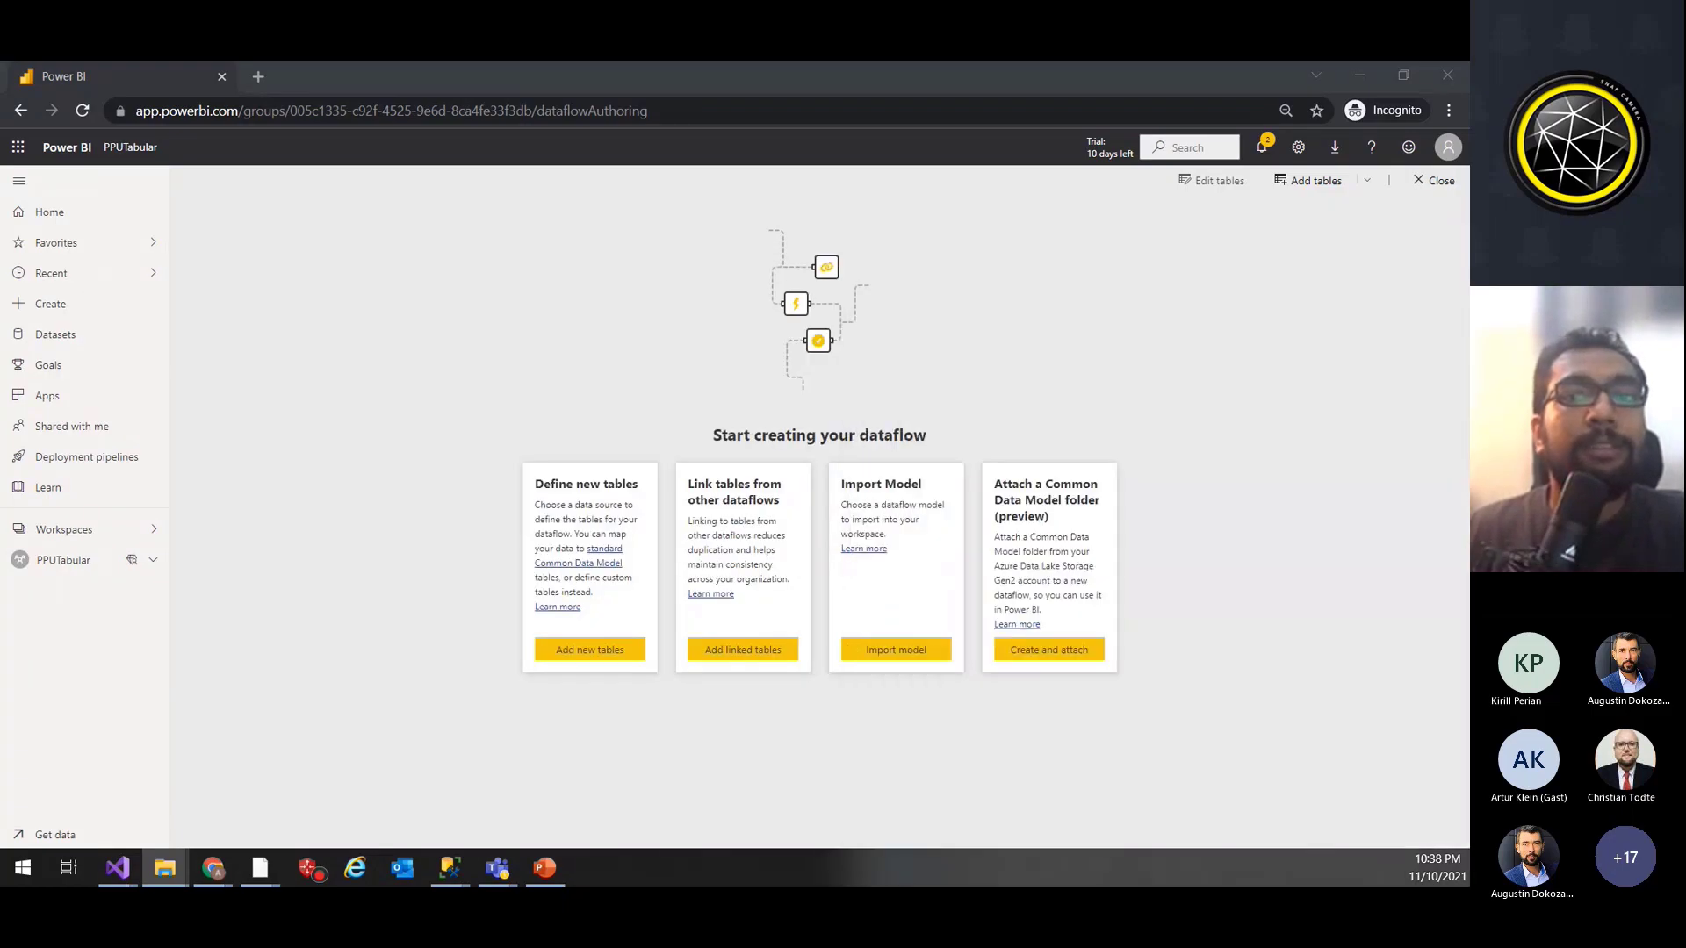
# Step: View the file chooser for importing a dataflow model in the Power BI service, and close it without choosing a file
pyautogui.click(908, 659)
pyautogui.click(908, 659)
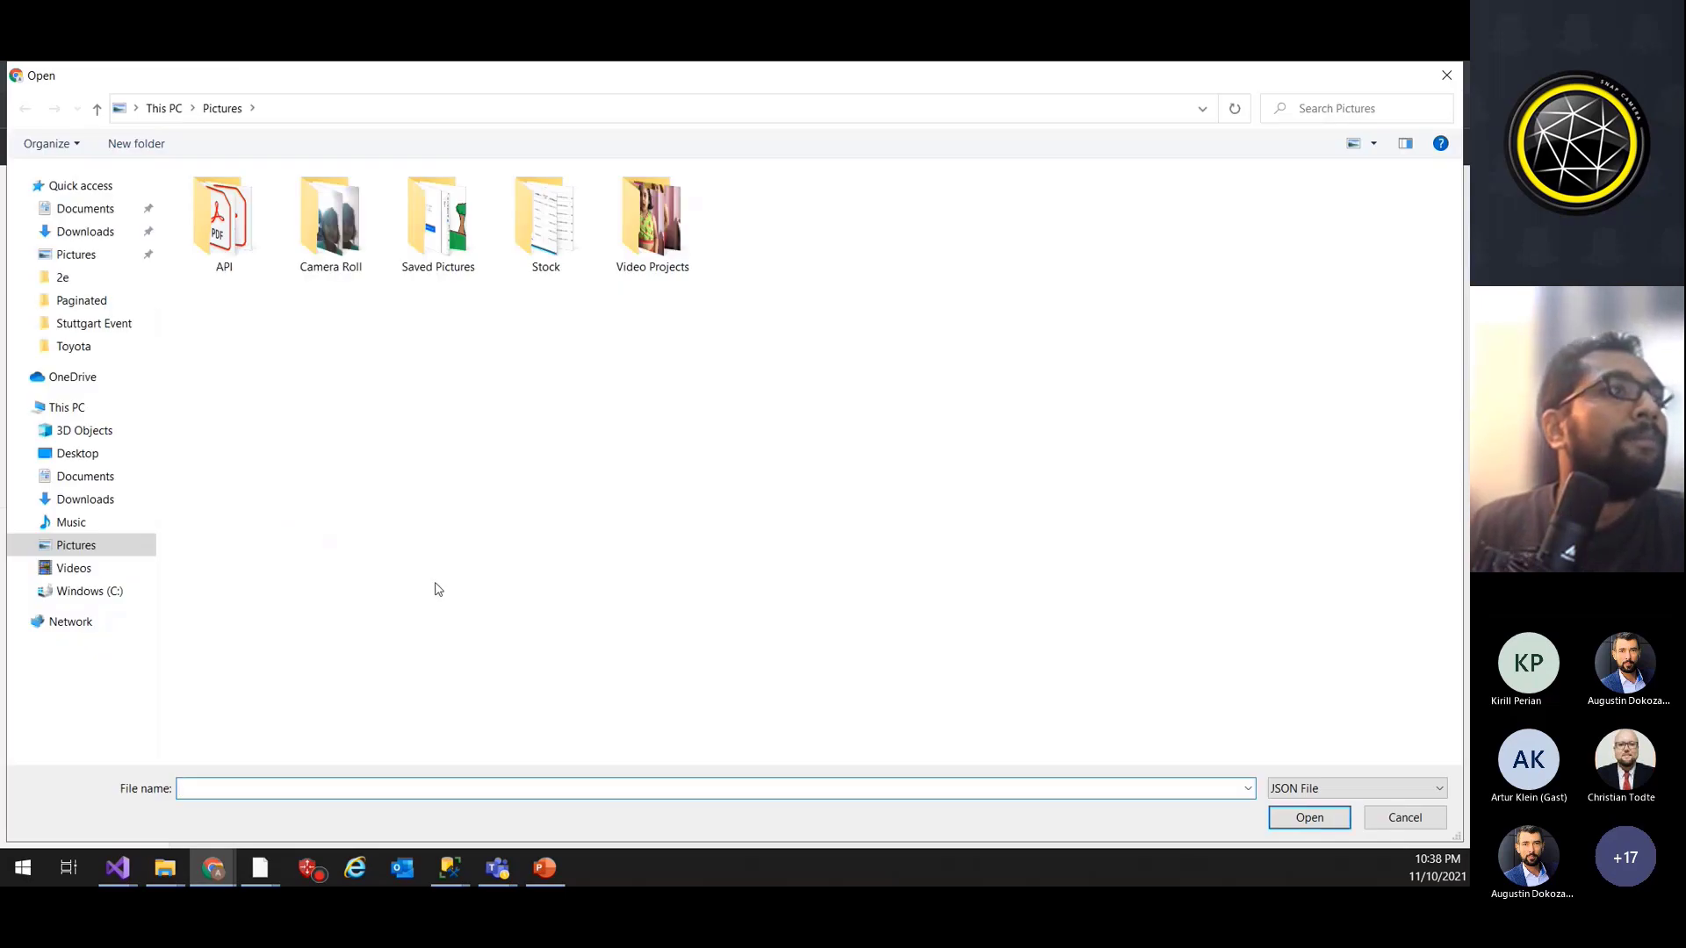
pyautogui.click(1447, 74)
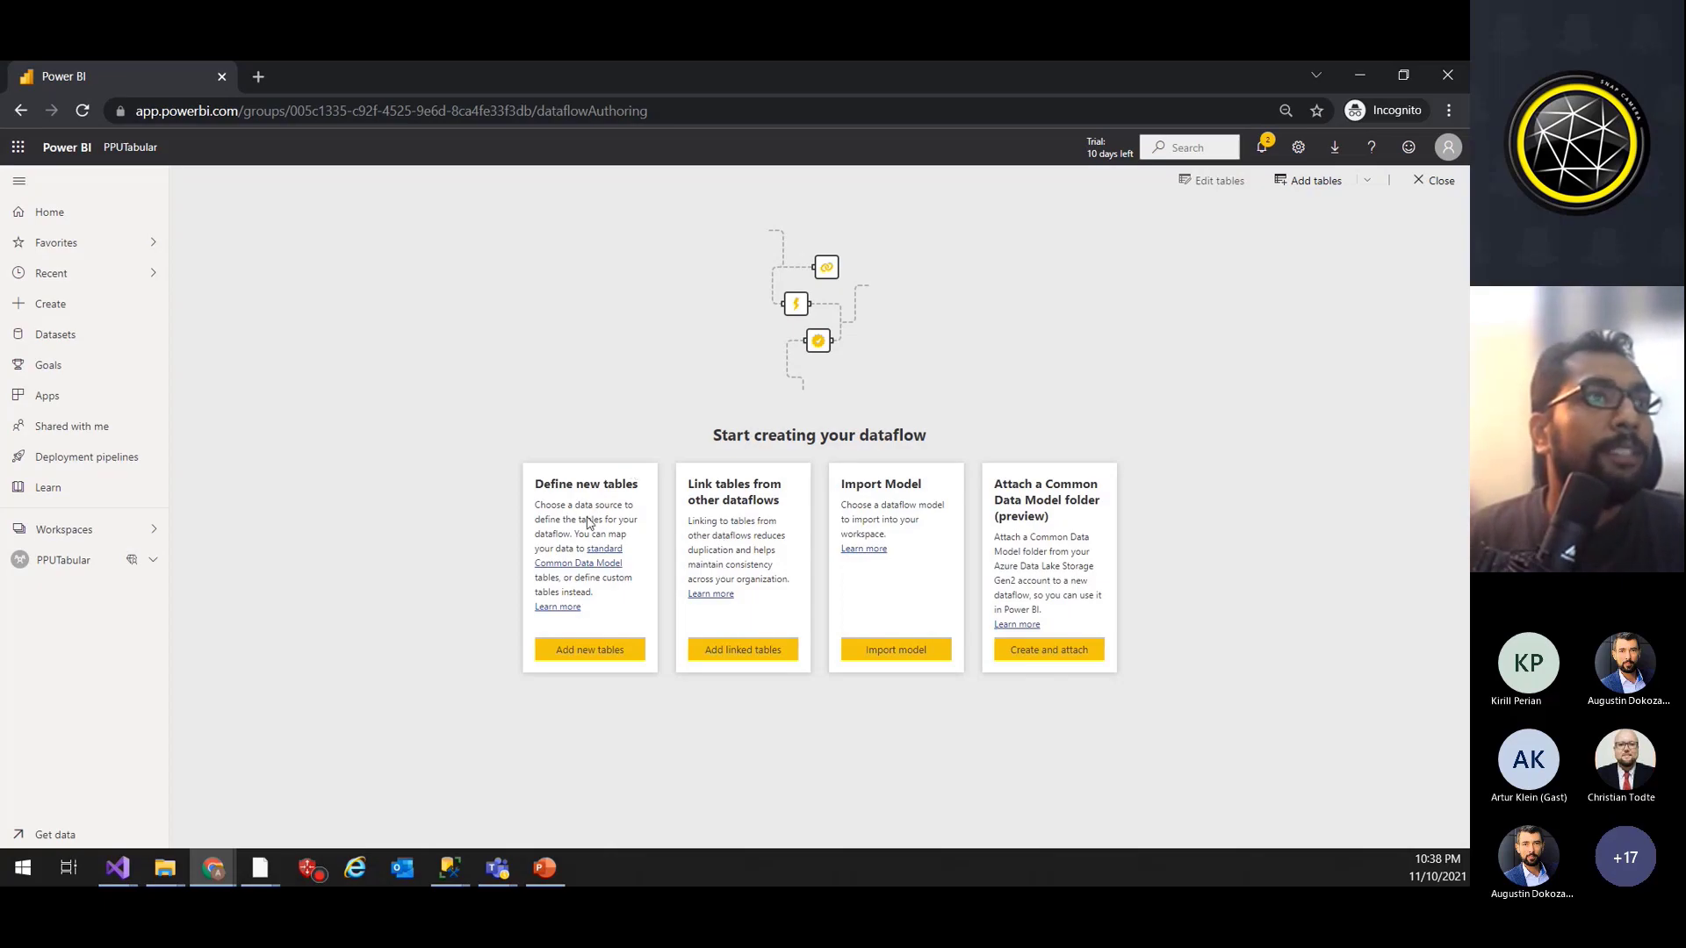
# Step: Start defining new tables for the dataflow, review the available data sources, and check the diagram on the Power BI Data Flow slide
pyautogui.click(584, 657)
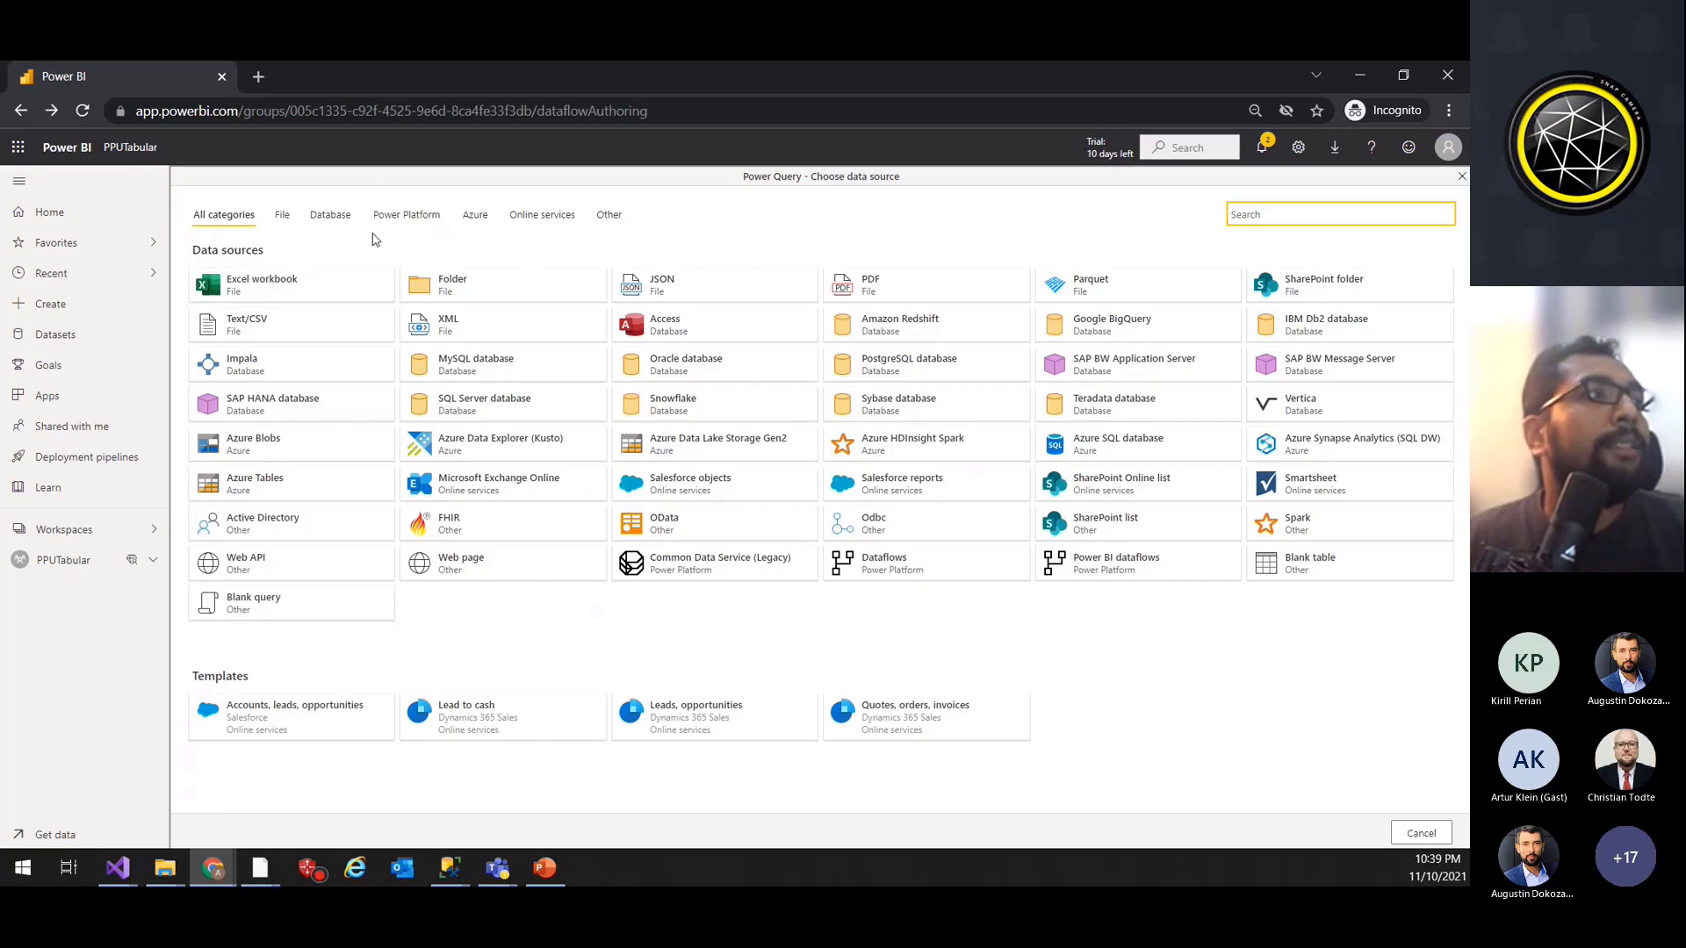
pyautogui.hotkey('alt', 'Tab')
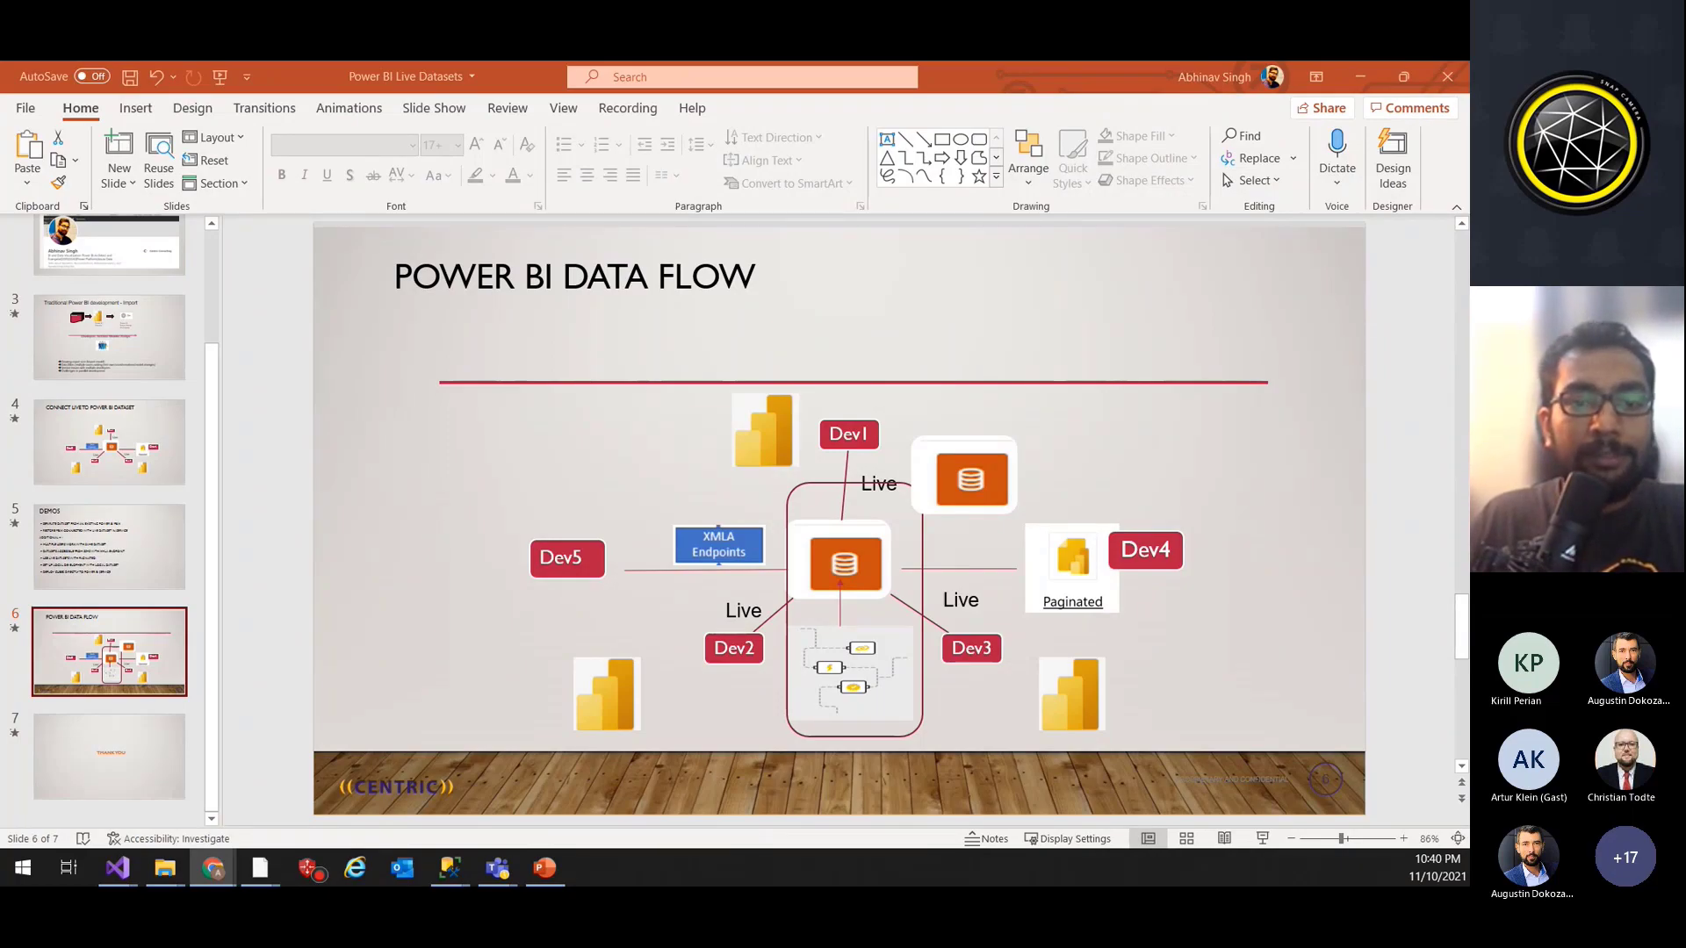
pyautogui.hotkey('alt', 'Tab')
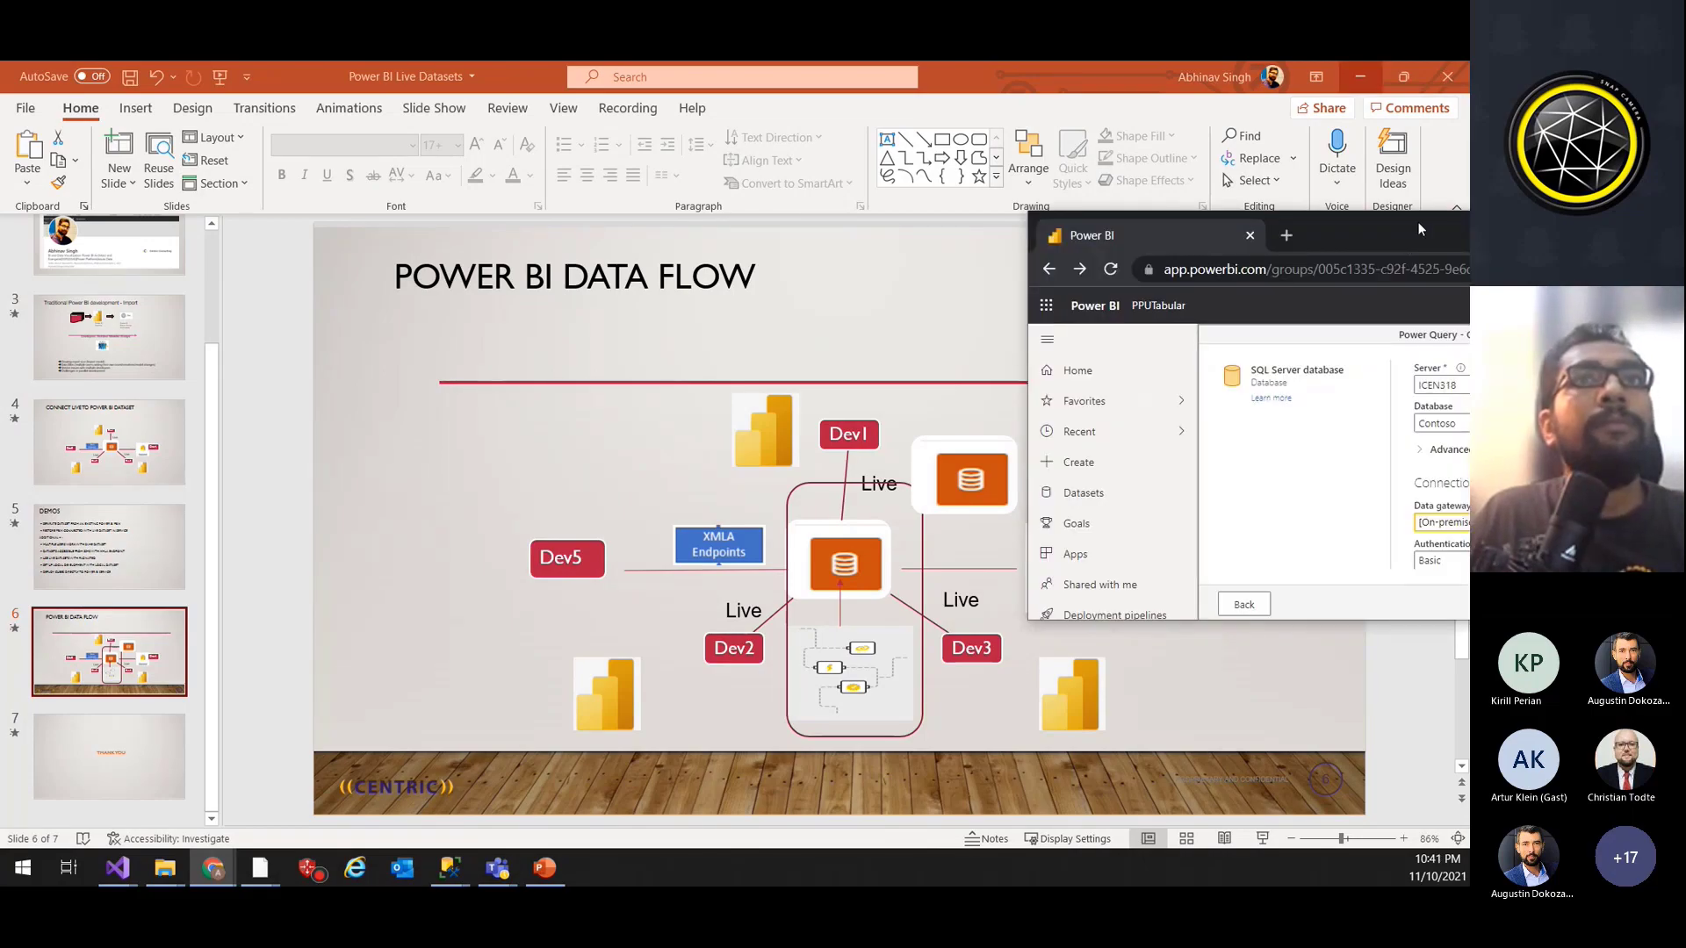
# Step: Try to connect the dataflow to the Contoso SQL Server database through the on-premises DecTabular gateway with Basic authentication
pyautogui.moveTo(1422, 234); pyautogui.dragTo(982, 271)
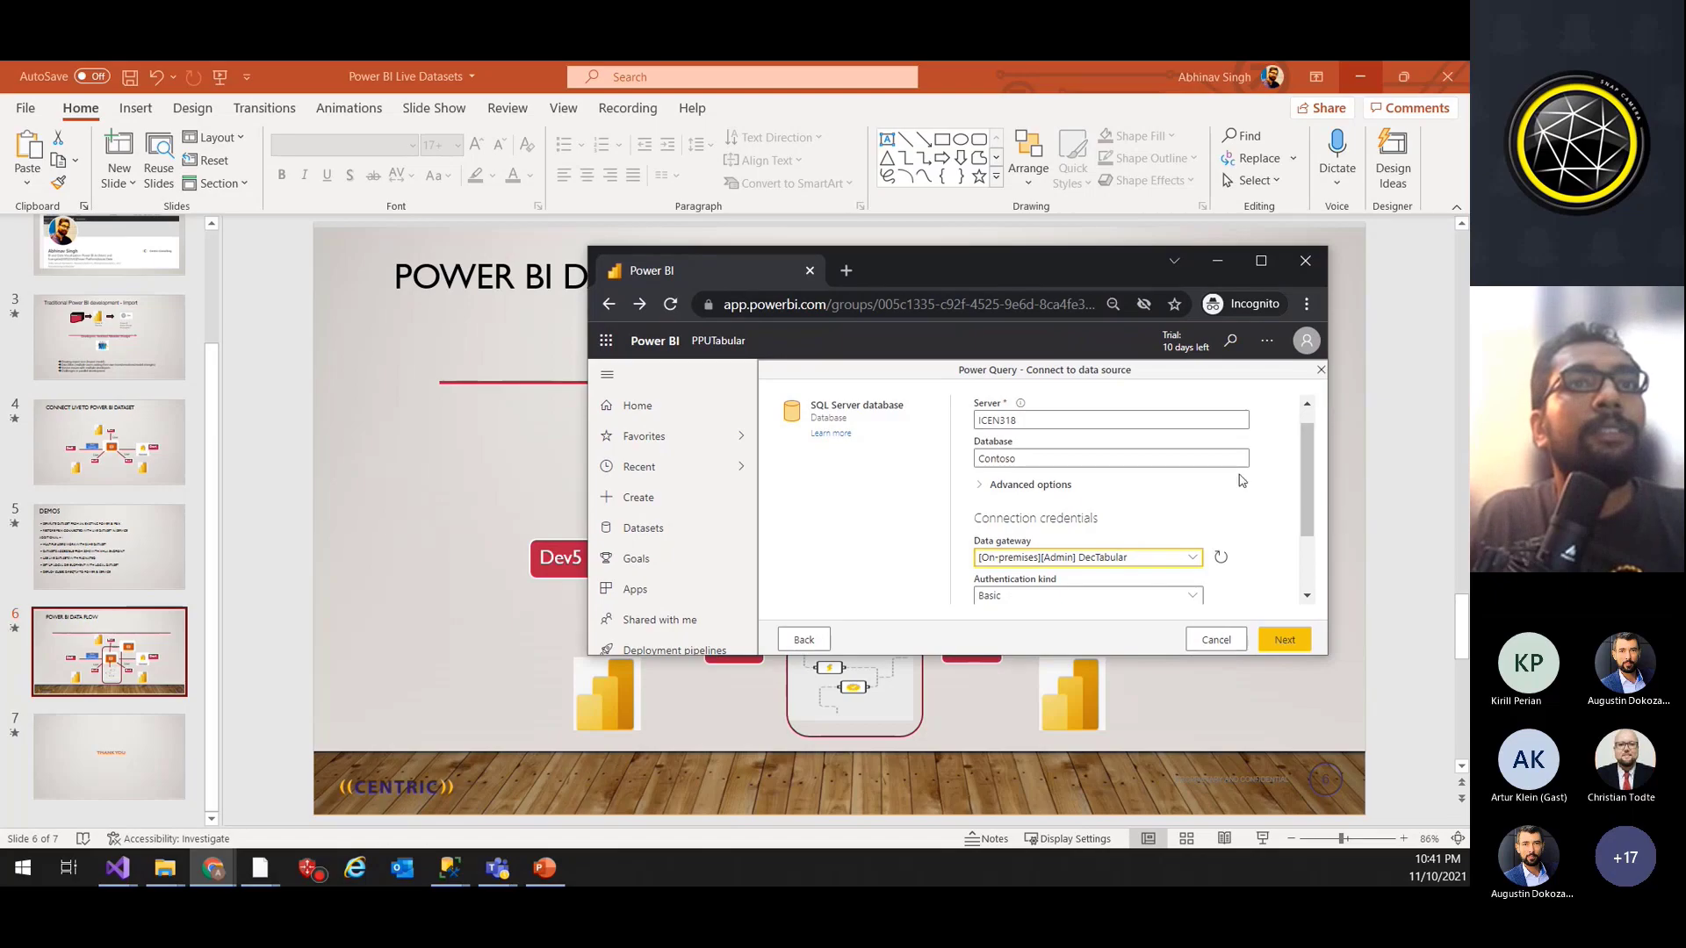
pyautogui.click(1285, 641)
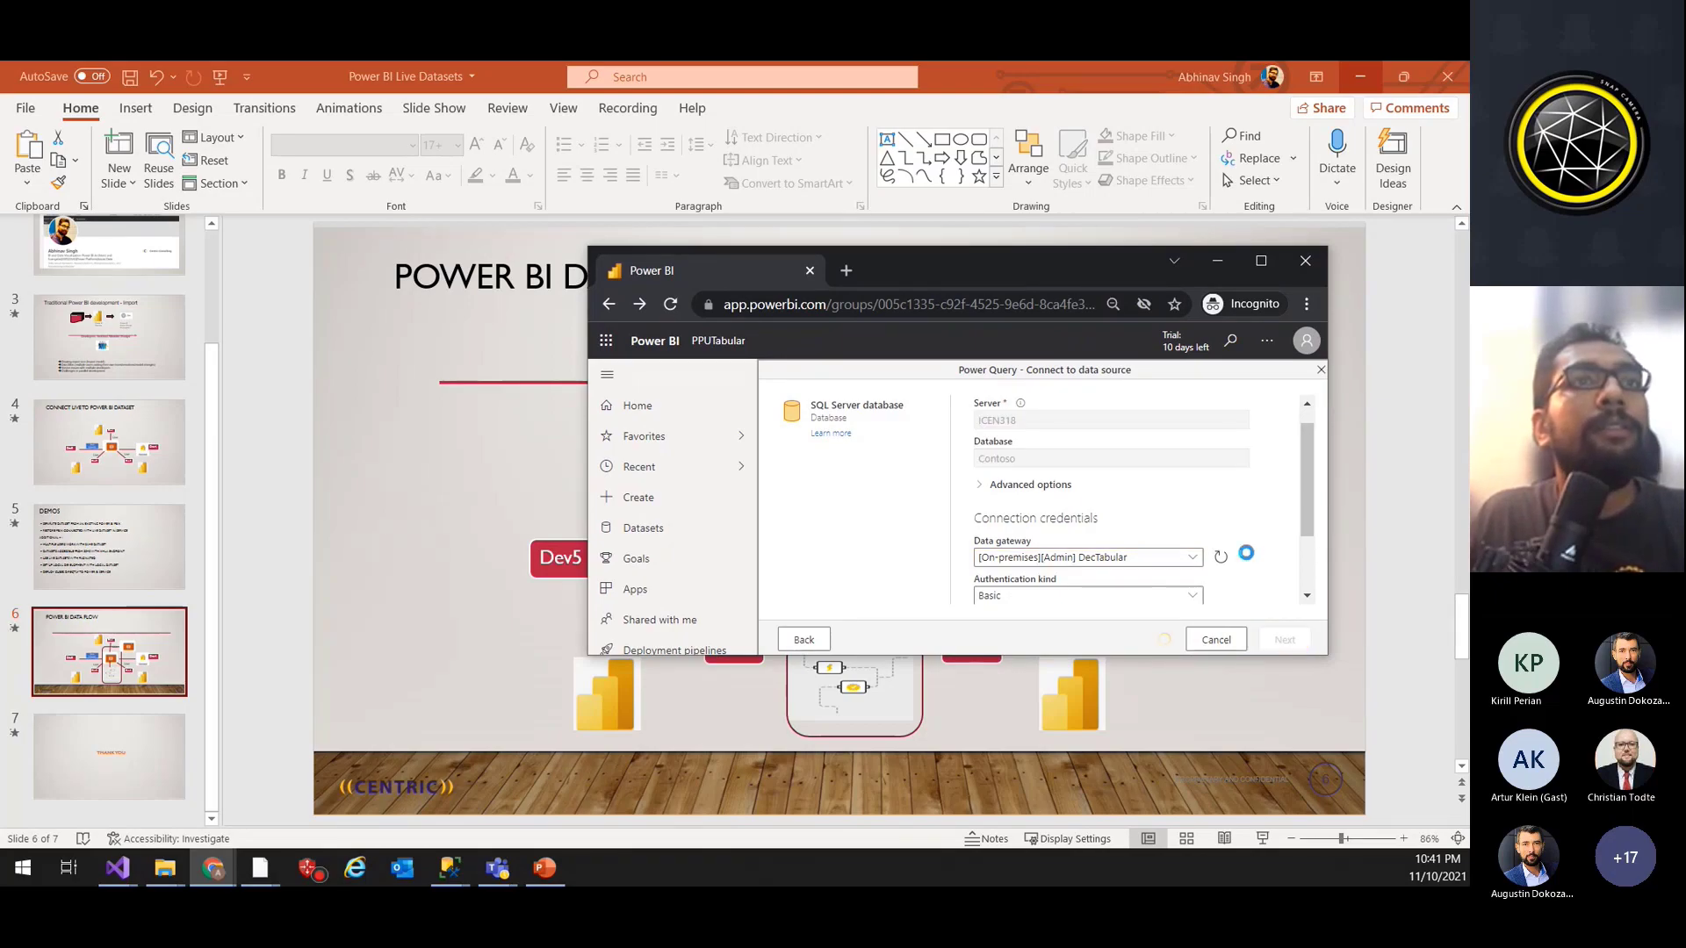
pyautogui.moveTo(1008, 263); pyautogui.dragTo(1142, 248)
pyautogui.click(1310, 250)
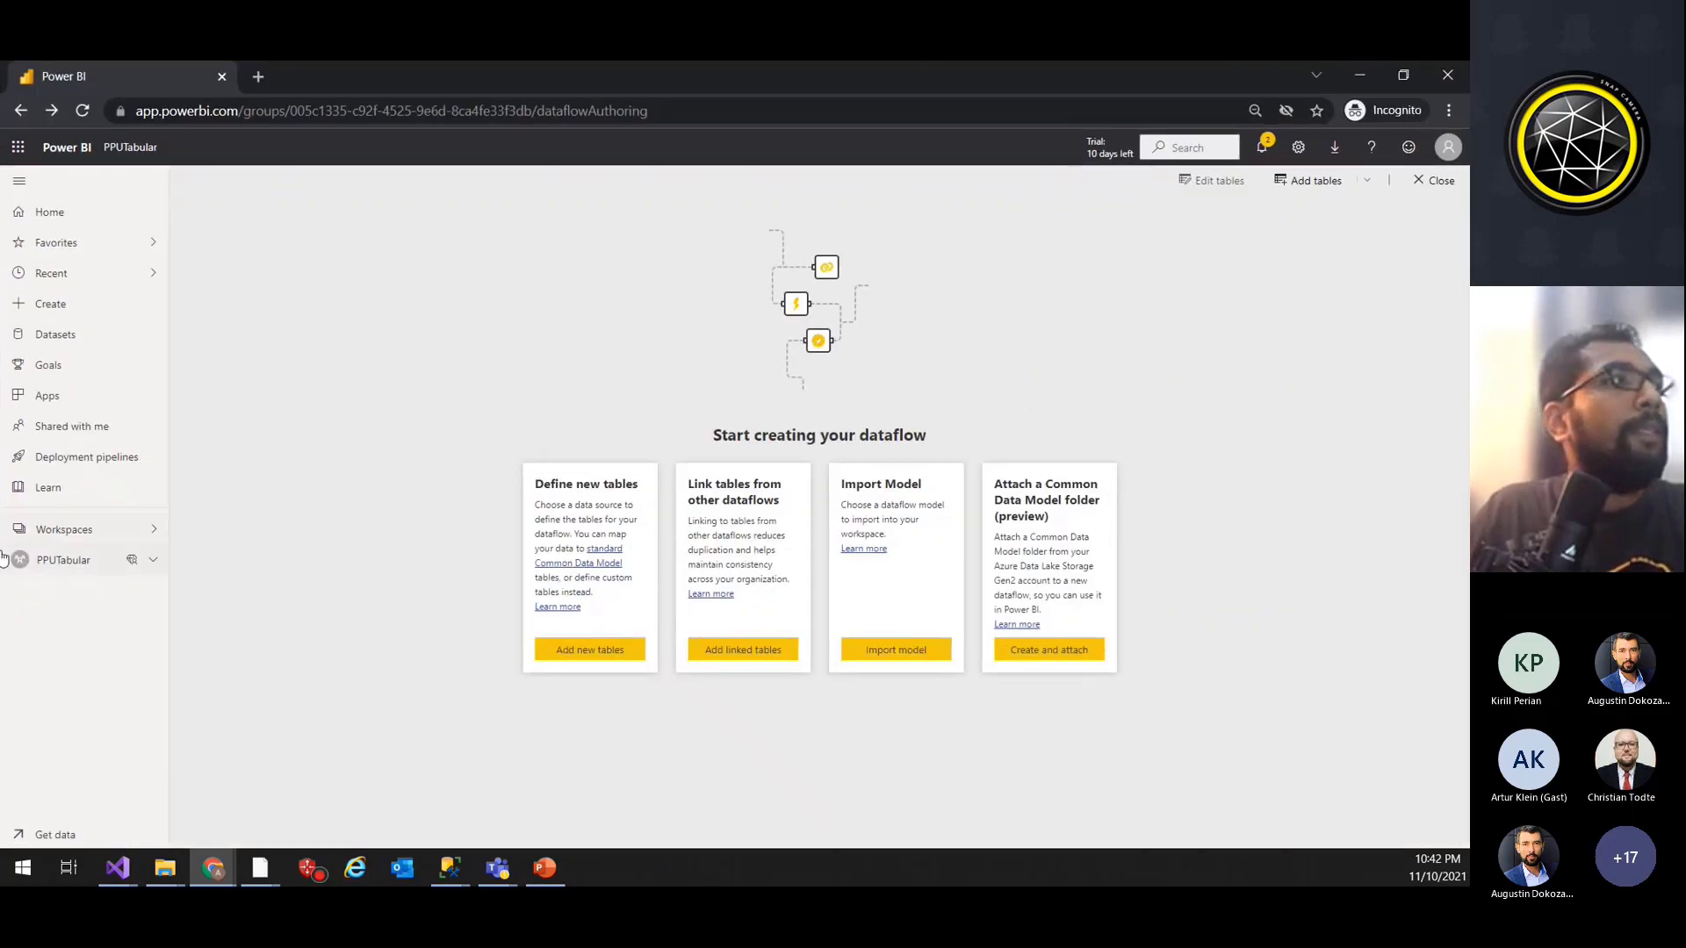
# Step: Return to the PPUTabular workspace and open the existing dsFlowContoso dataflow
pyautogui.click(82, 559)
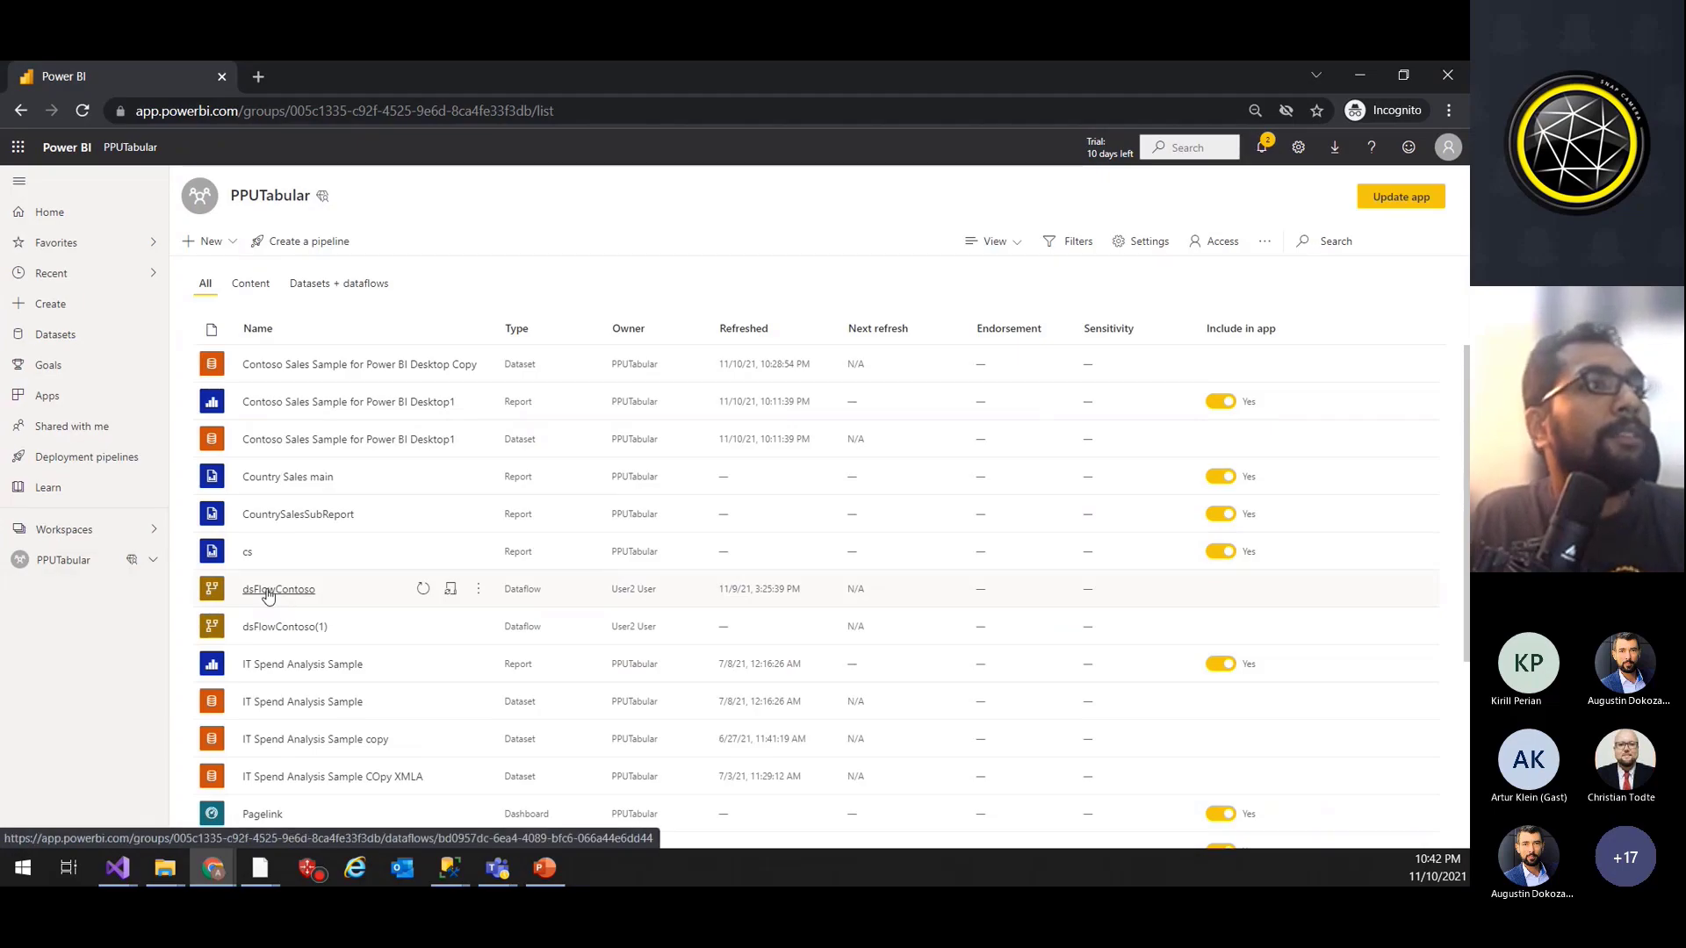
pyautogui.click(268, 594)
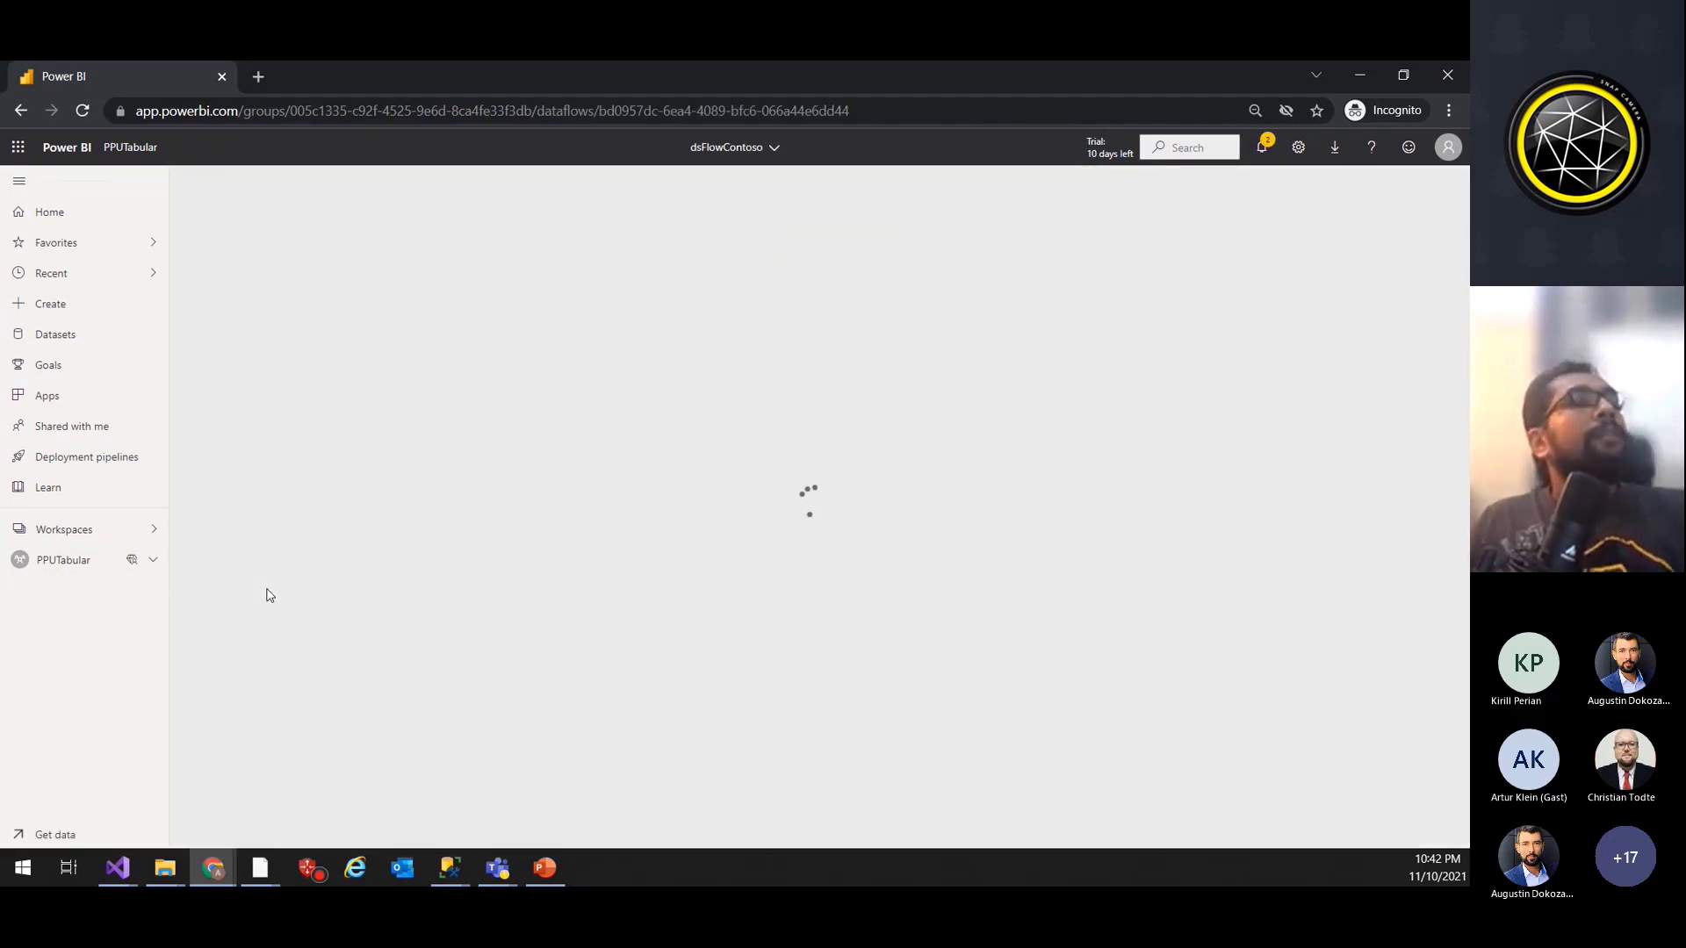
# Step: Switch to the Contoso Sales Sample report in Power BI Desktop to view its data connection options, and minimize the window
pyautogui.moveTo(260, 867)
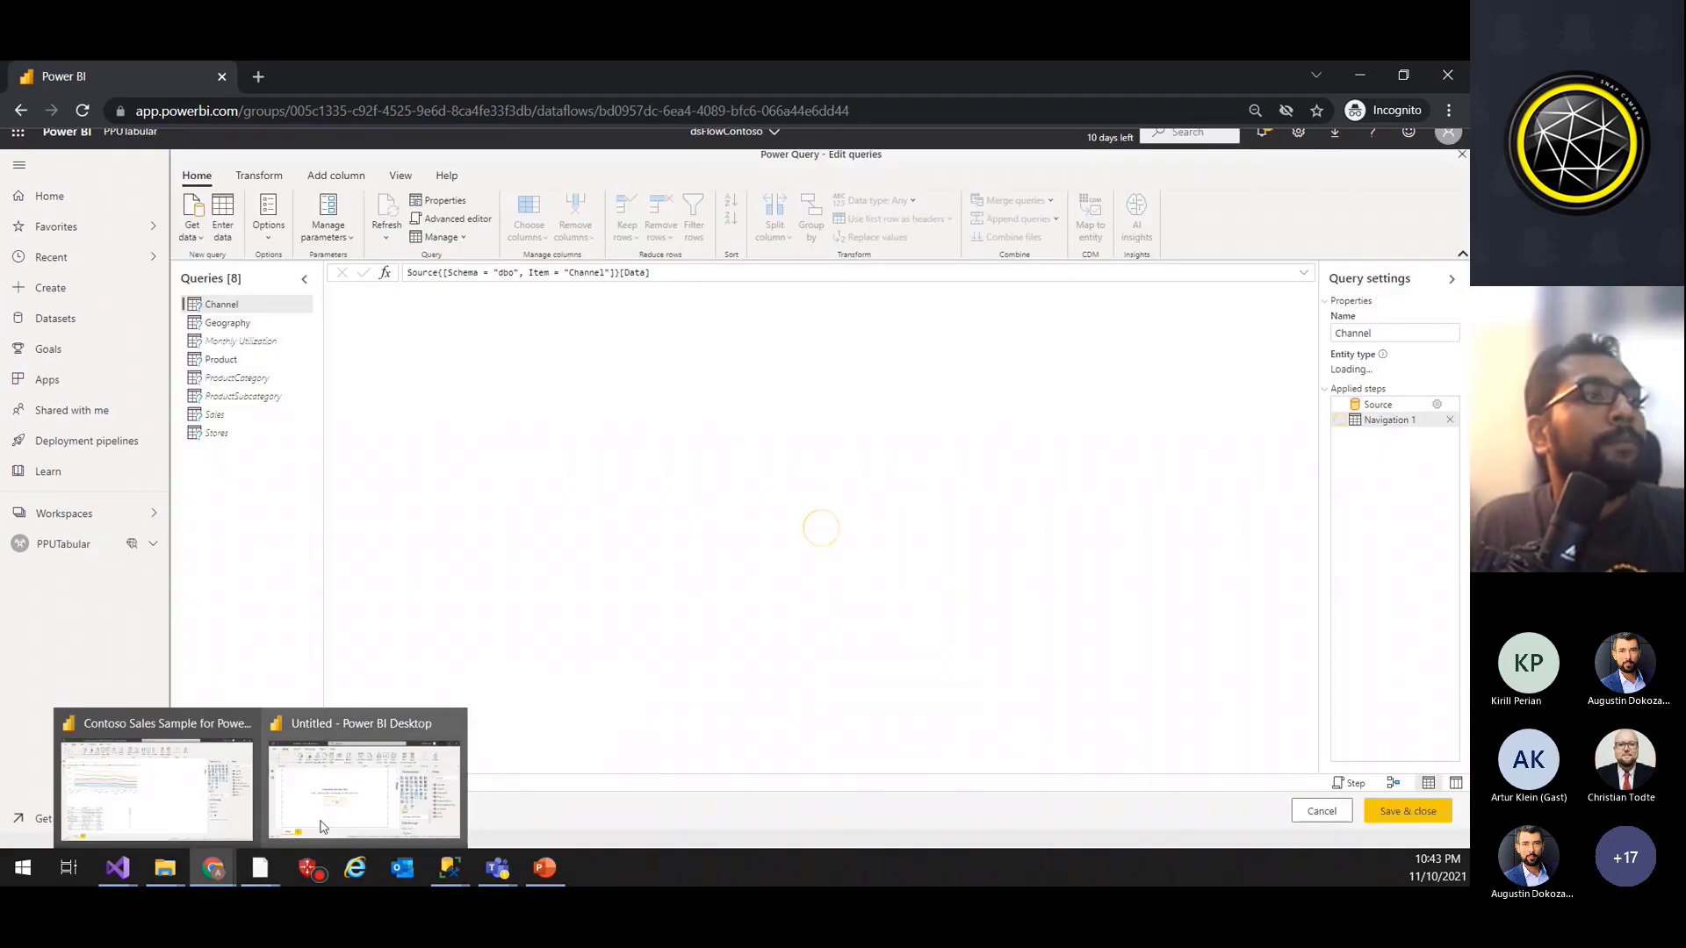
pyautogui.click(177, 819)
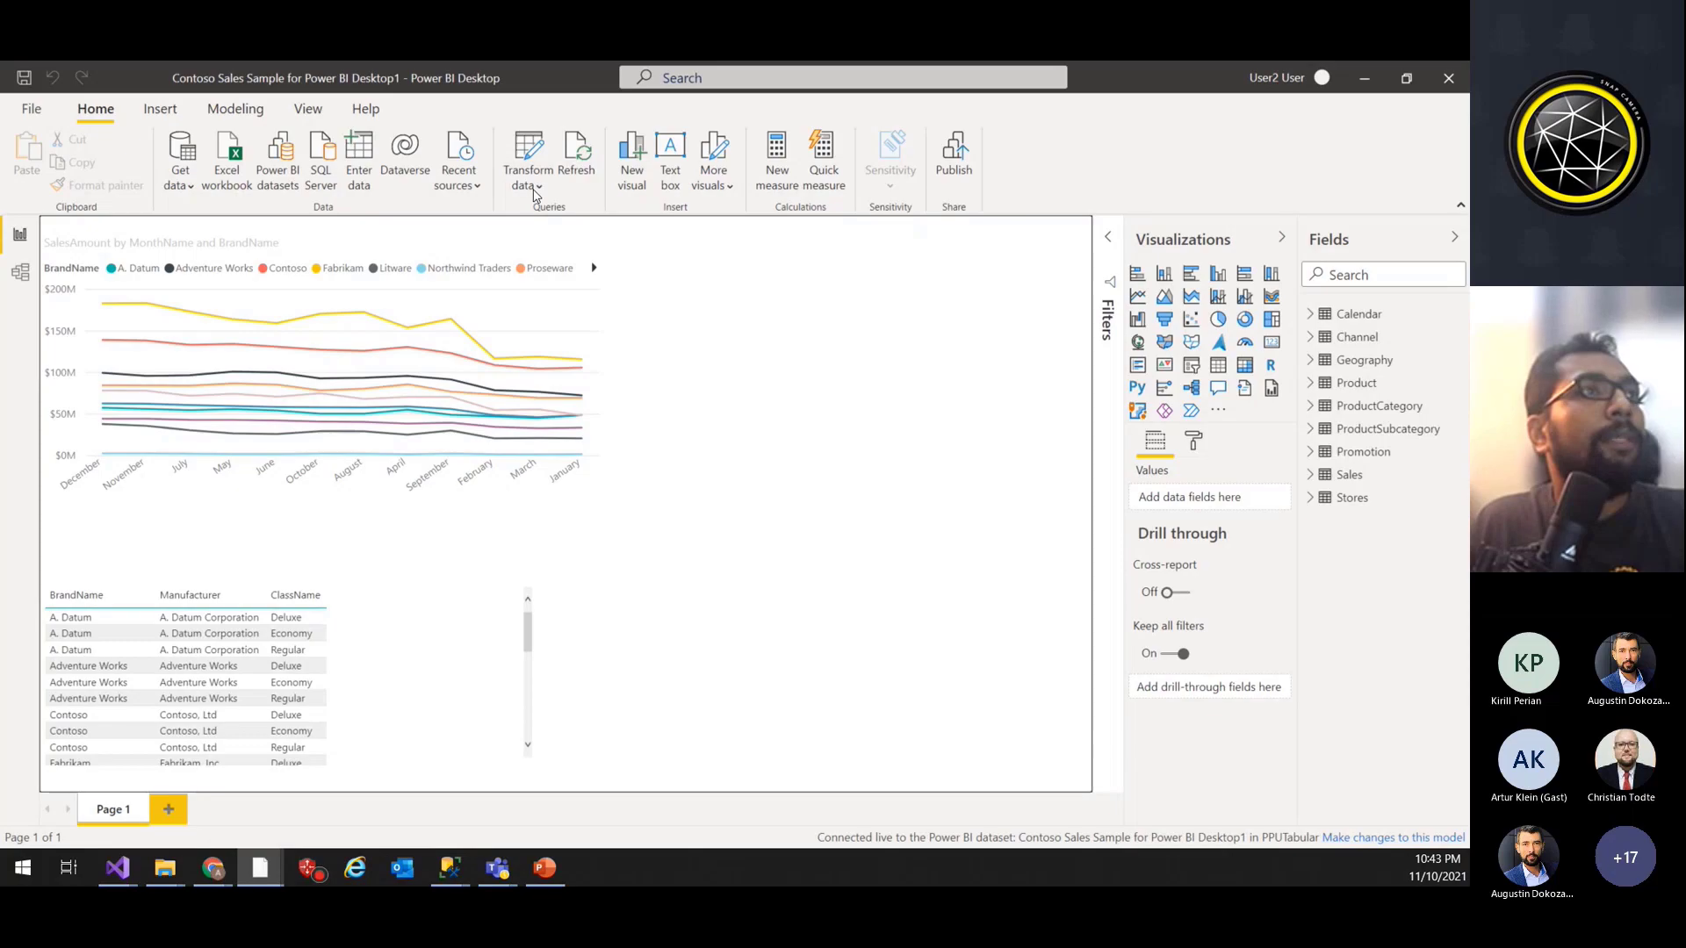
pyautogui.click(1367, 81)
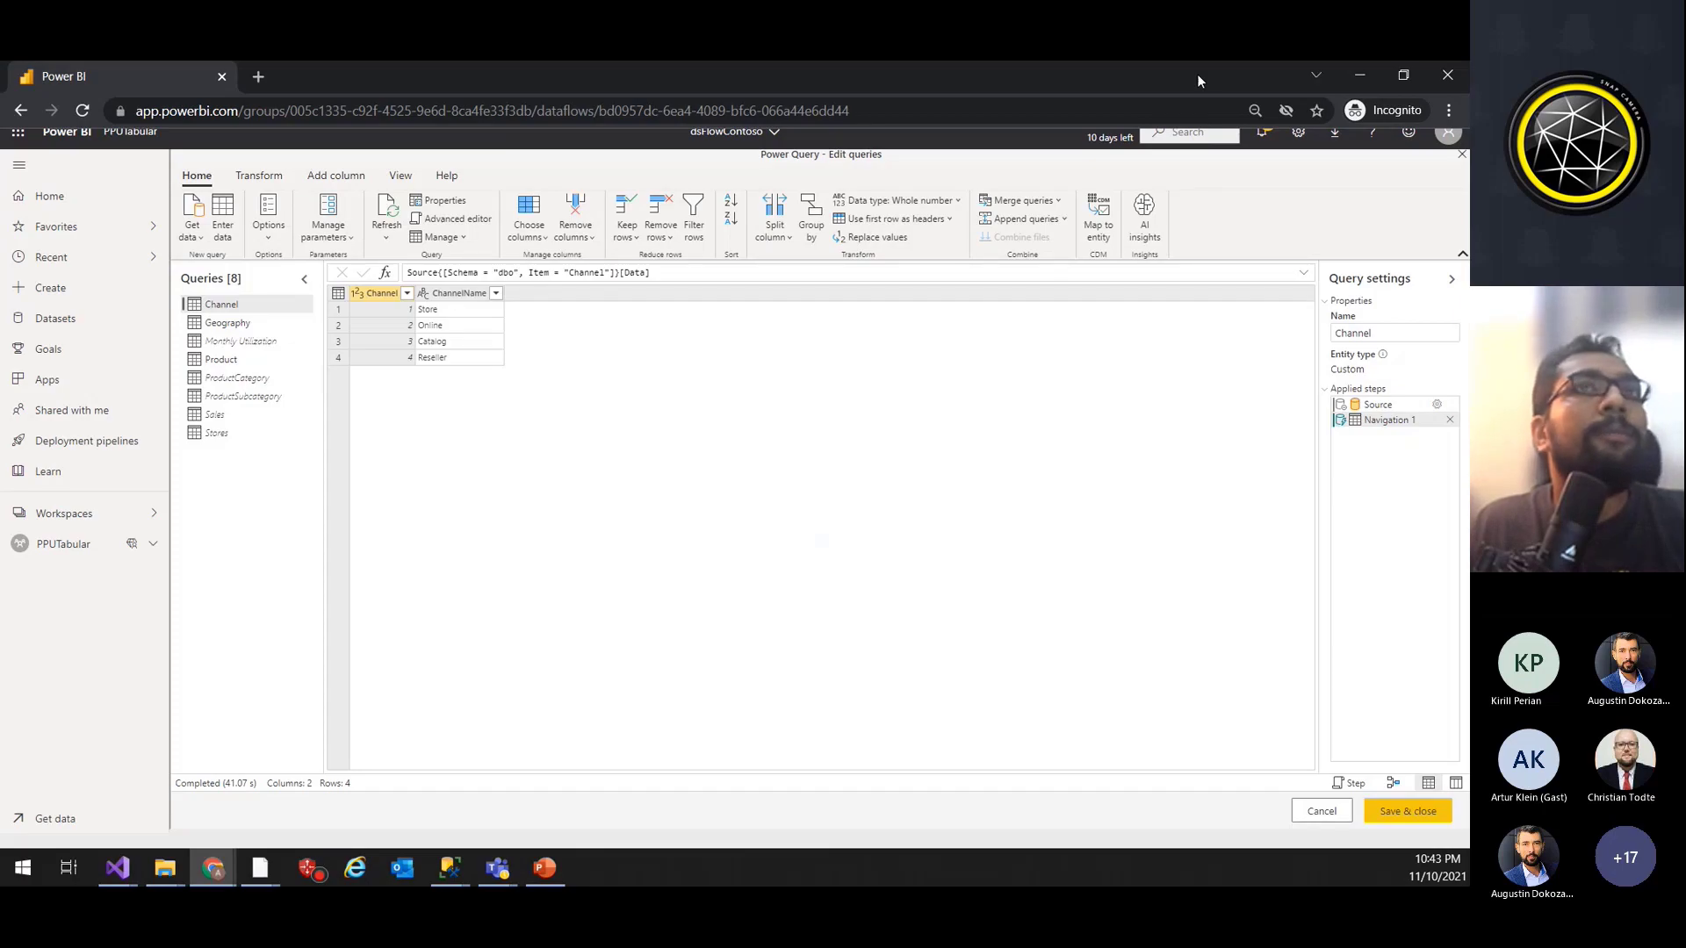
# Step: Switch to Visual Studio, bring its window into view, and examine the query metadata and entity definitions in dsFlowContoso.json
pyautogui.hotkey('alt', 'Tab')
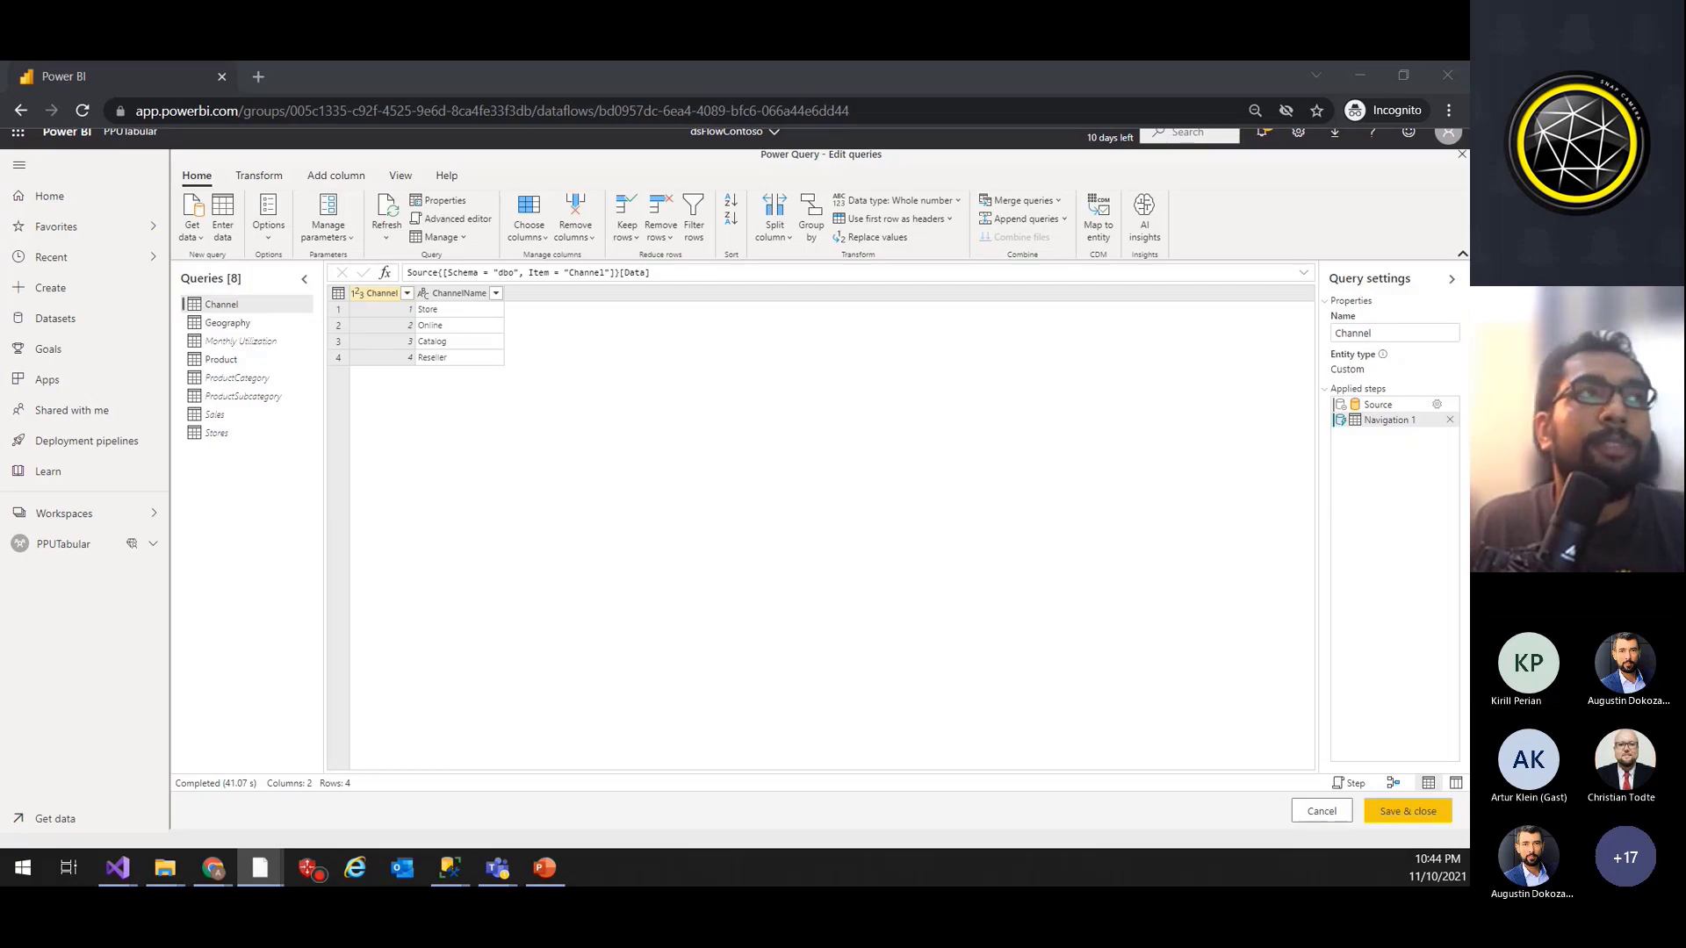
pyautogui.hotkey('alt', 'Tab')
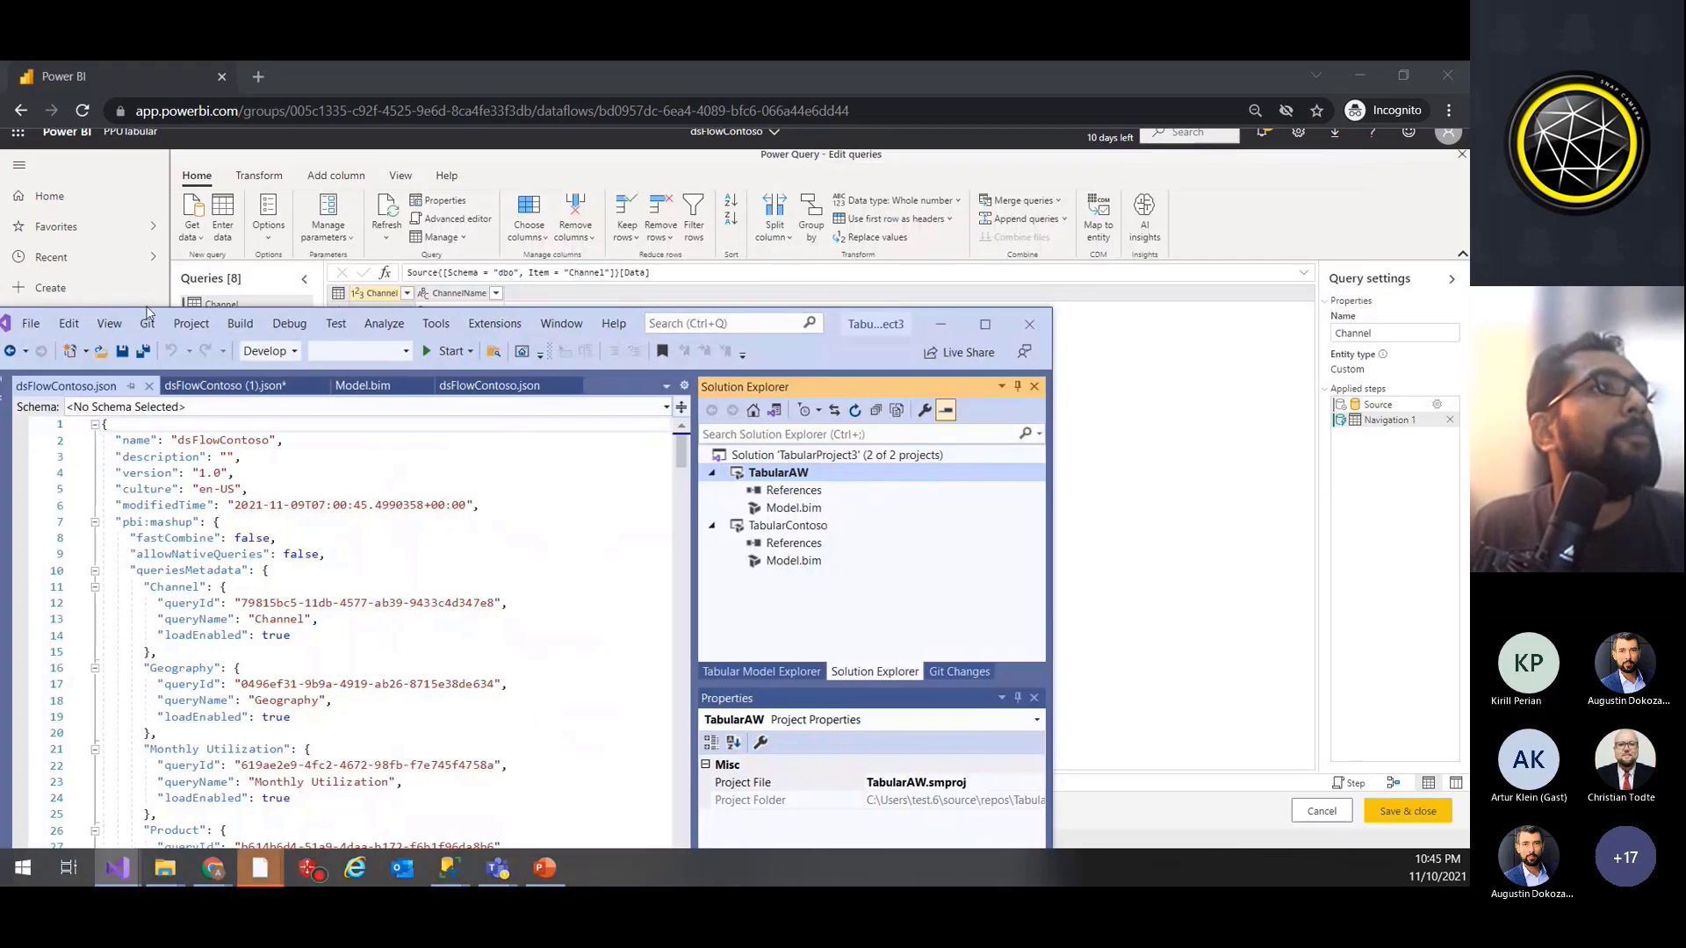
pyautogui.moveTo(148, 312); pyautogui.dragTo(467, 200)
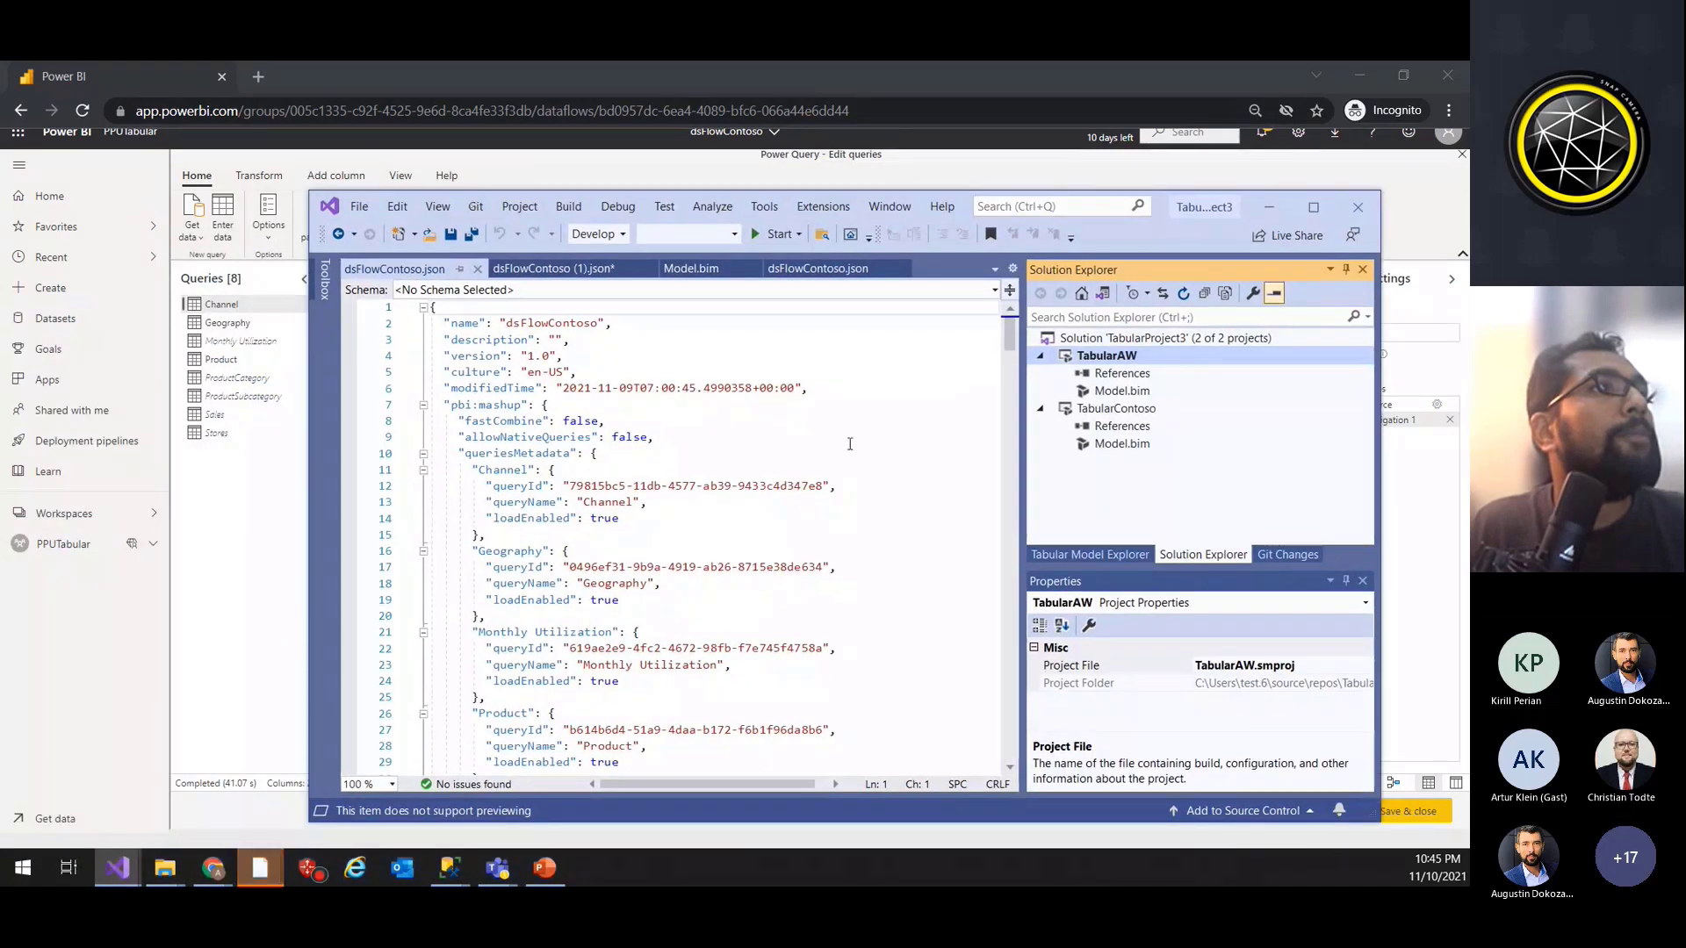
pyautogui.click(821, 466)
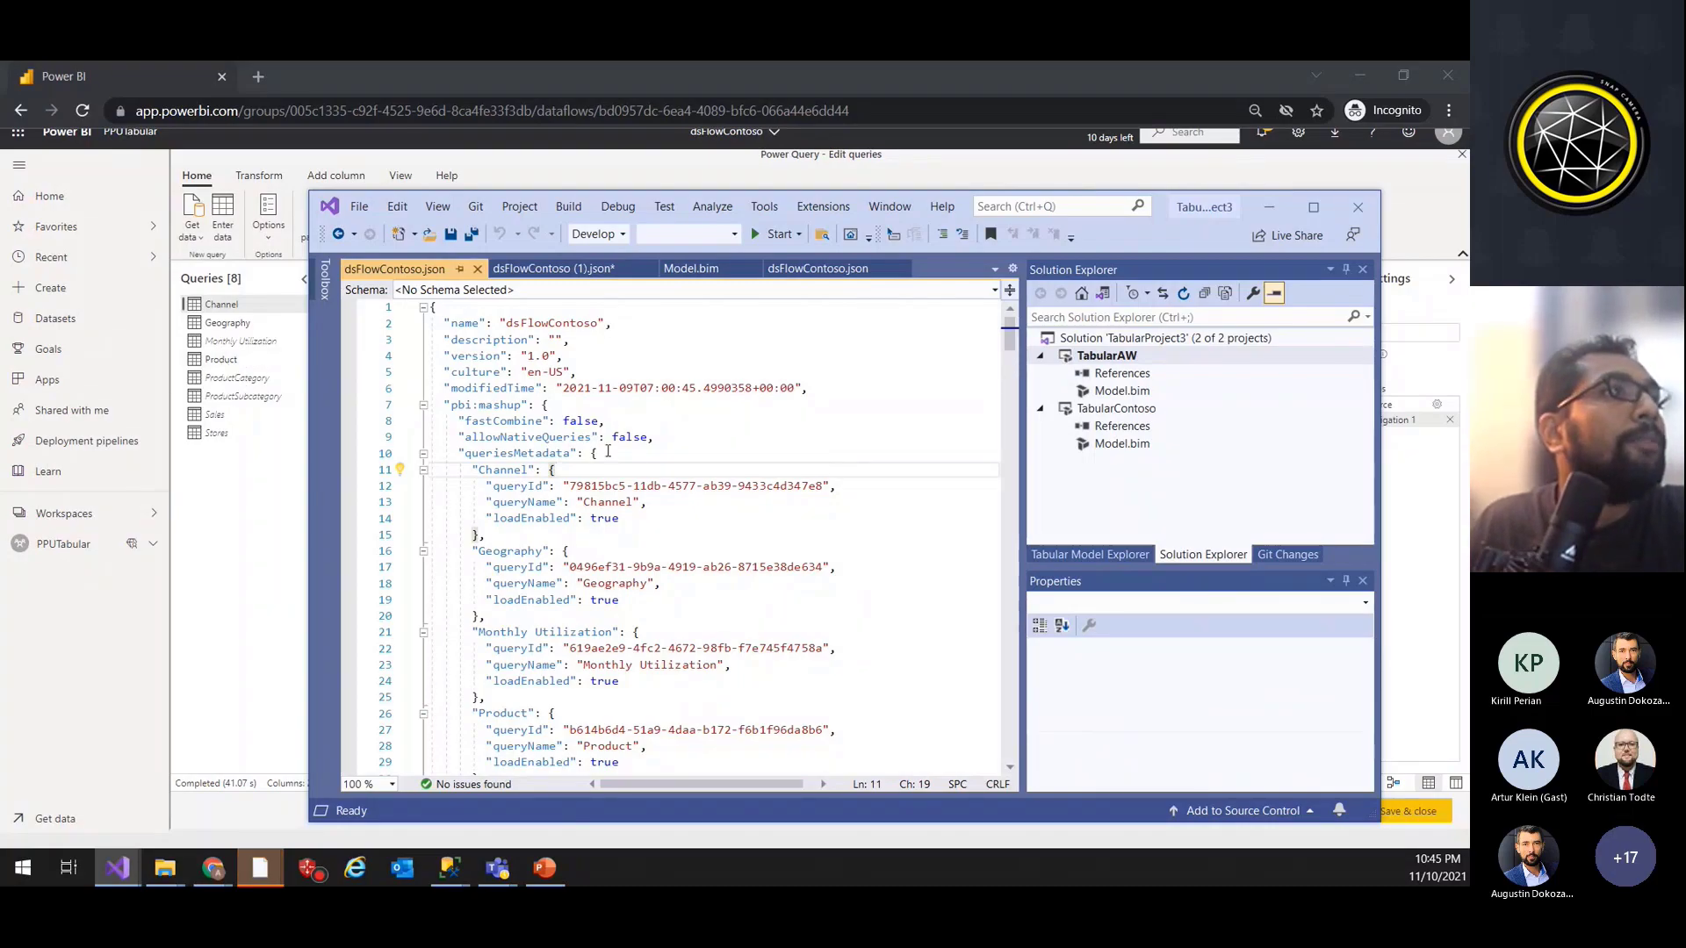
pyautogui.scroll(-2, 633, 518)
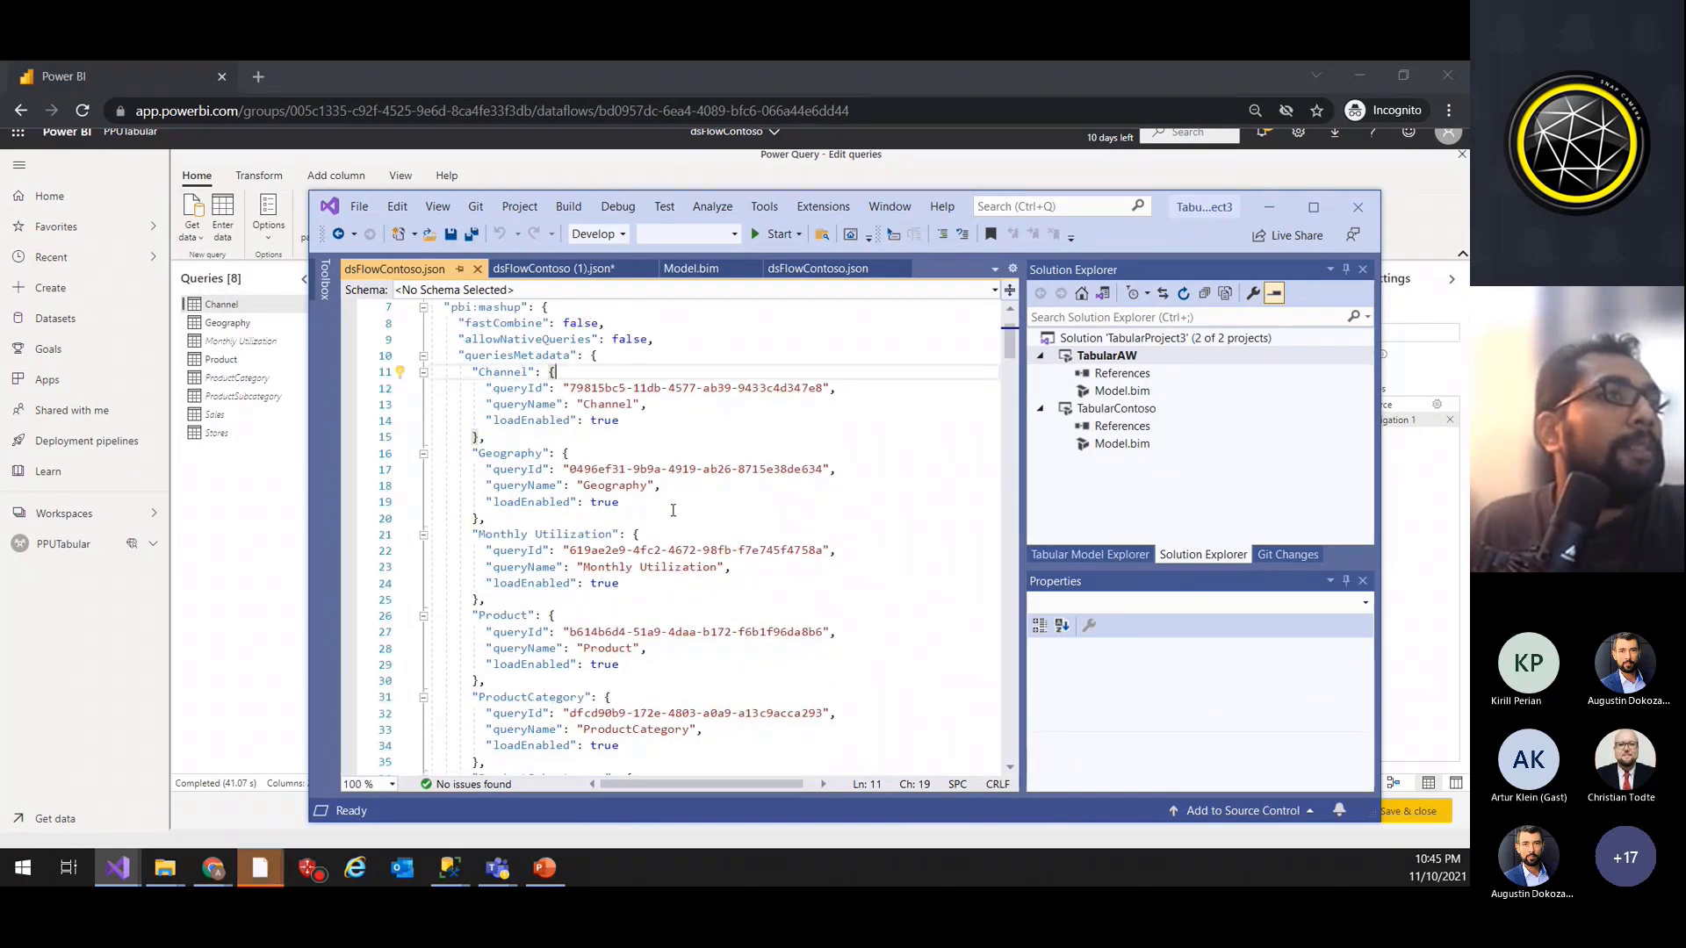
pyautogui.scroll(-6, 672, 510)
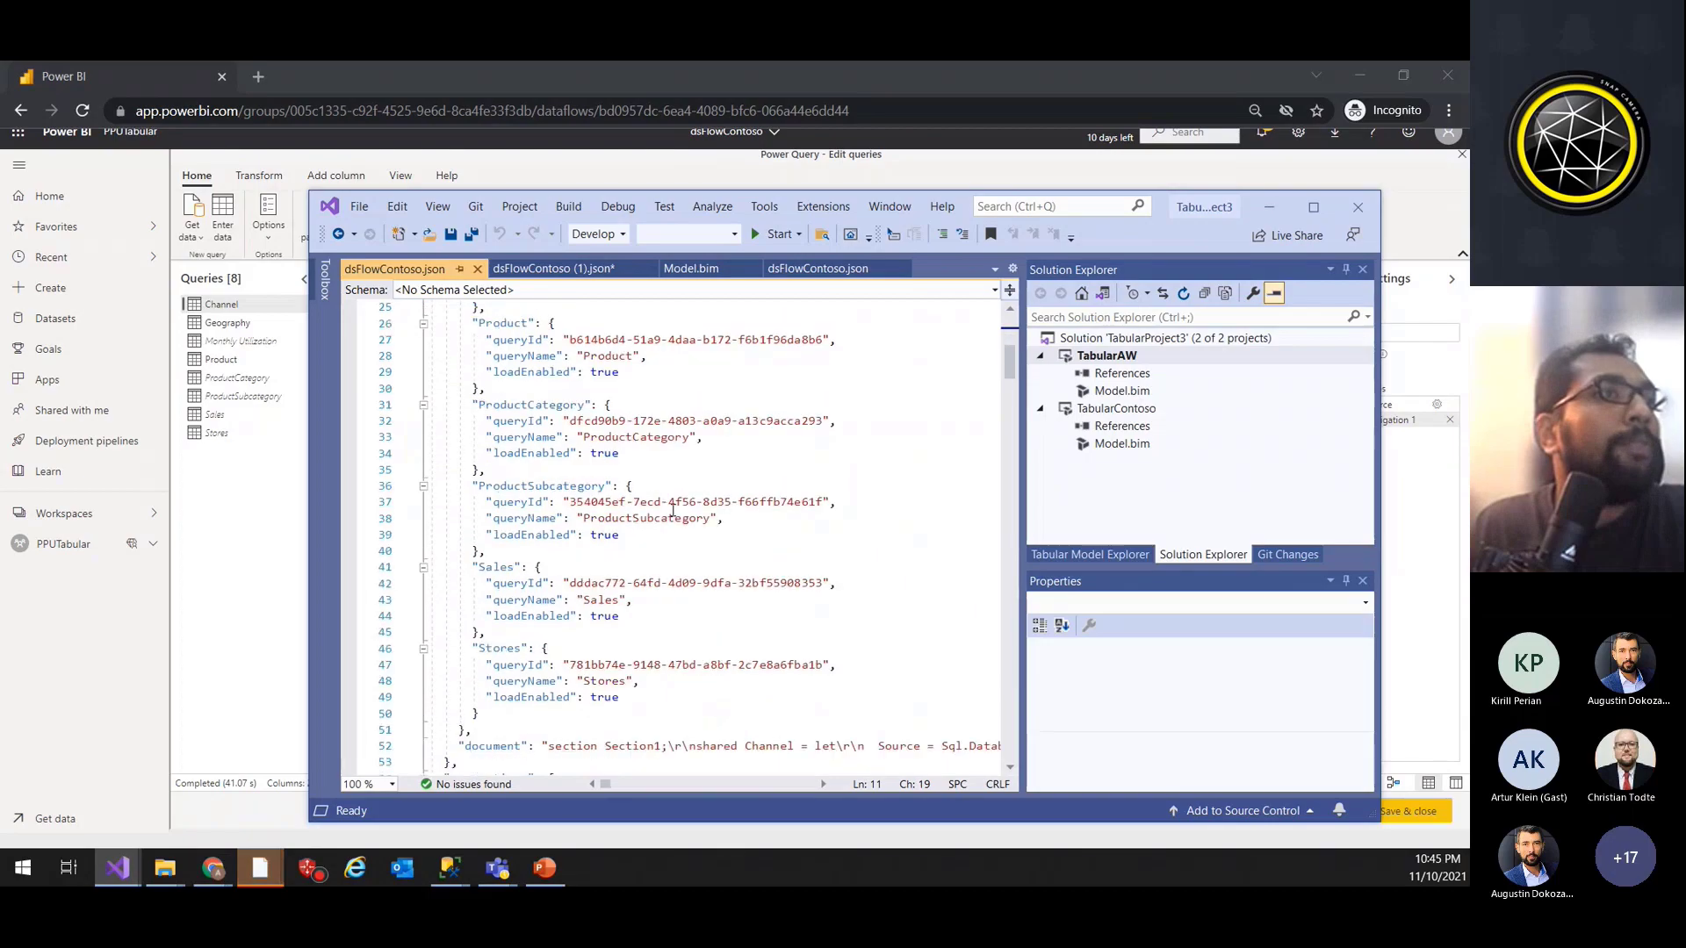
pyautogui.scroll(-19, 672, 510)
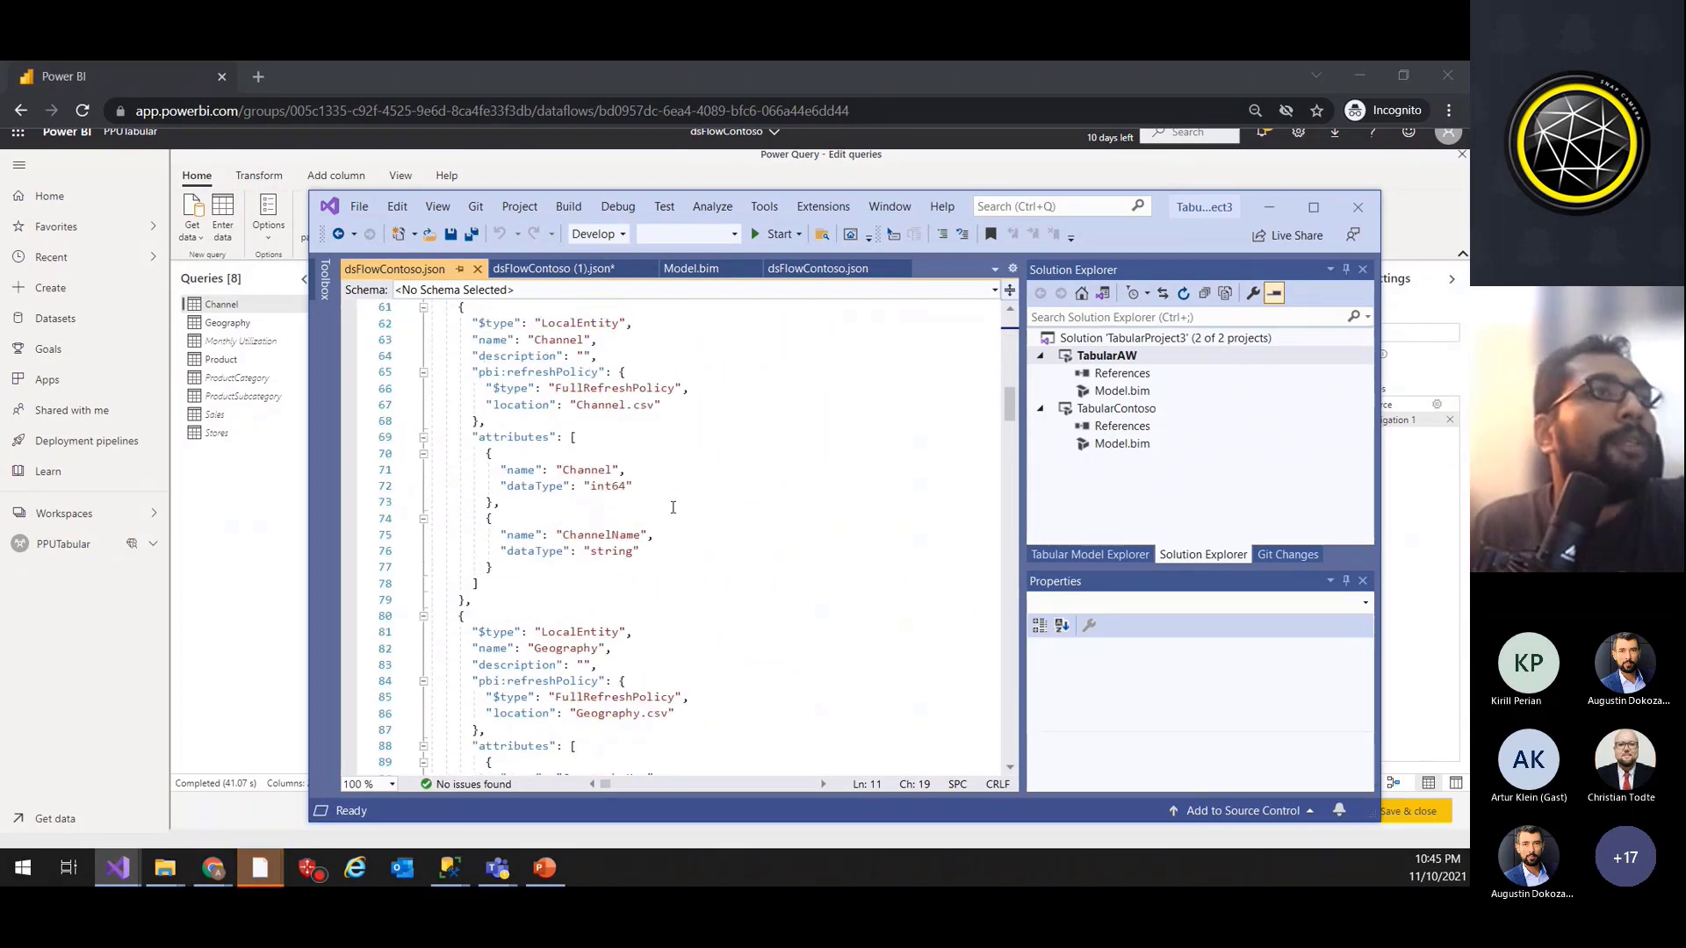
# Step: Examine the query metadata, mashup document and entity attribute definitions throughout dsFlowContoso.json, and minimize Visual Studio
pyautogui.scroll(20, 698, 587)
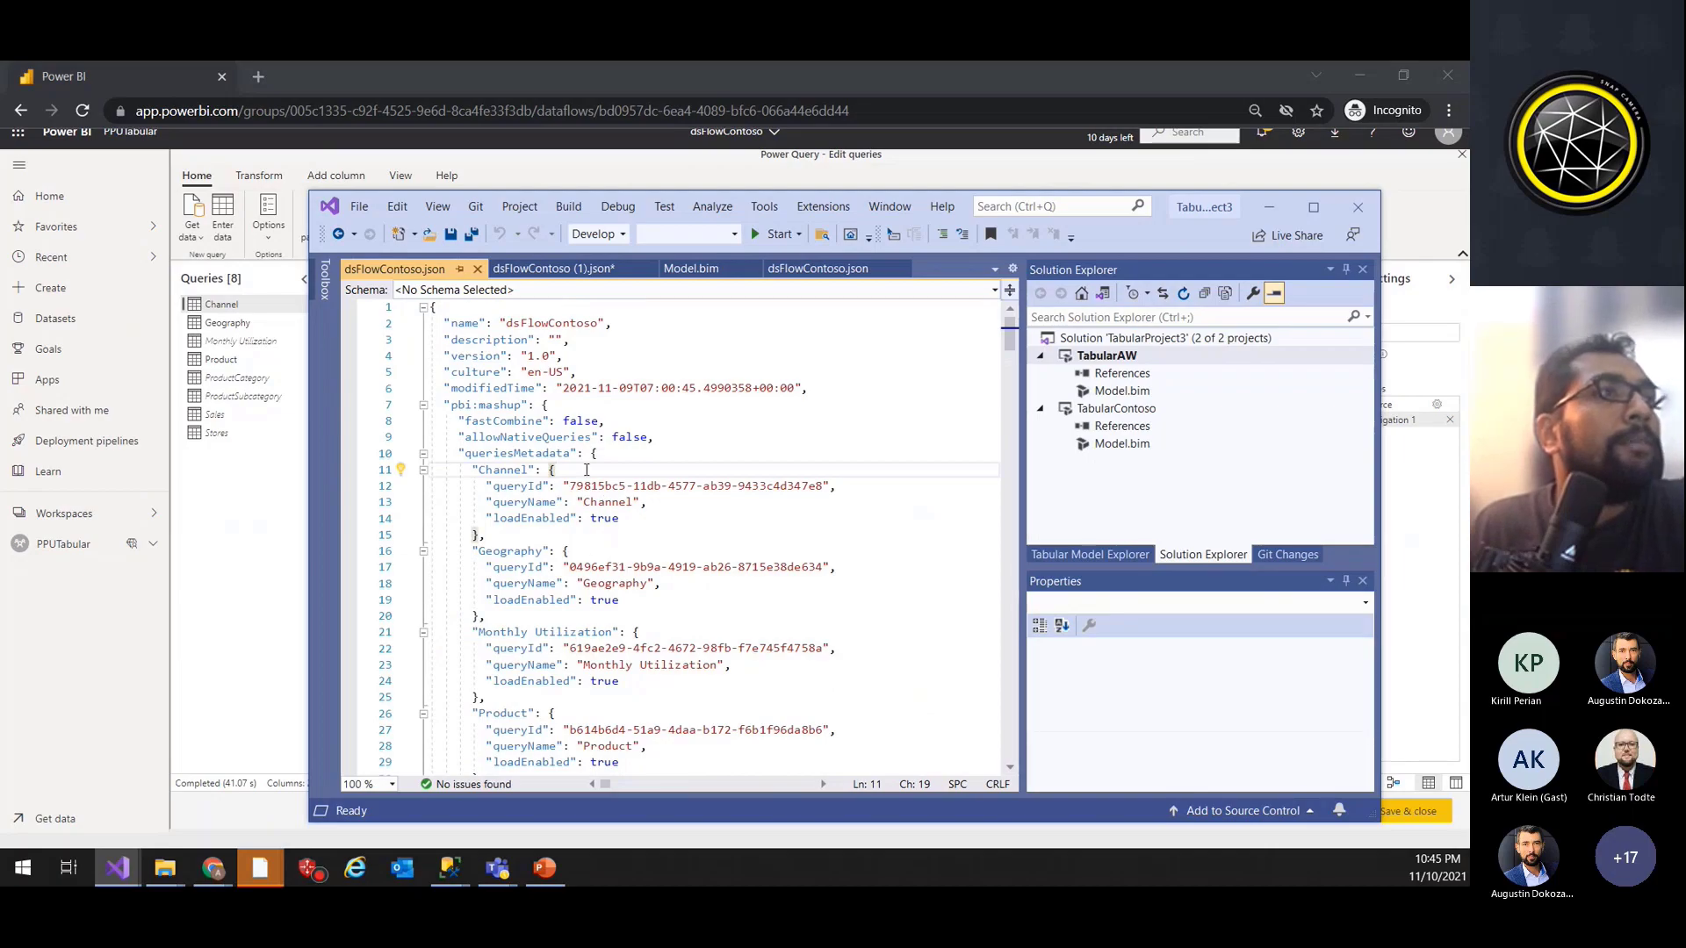
pyautogui.scroll(-5, 624, 679)
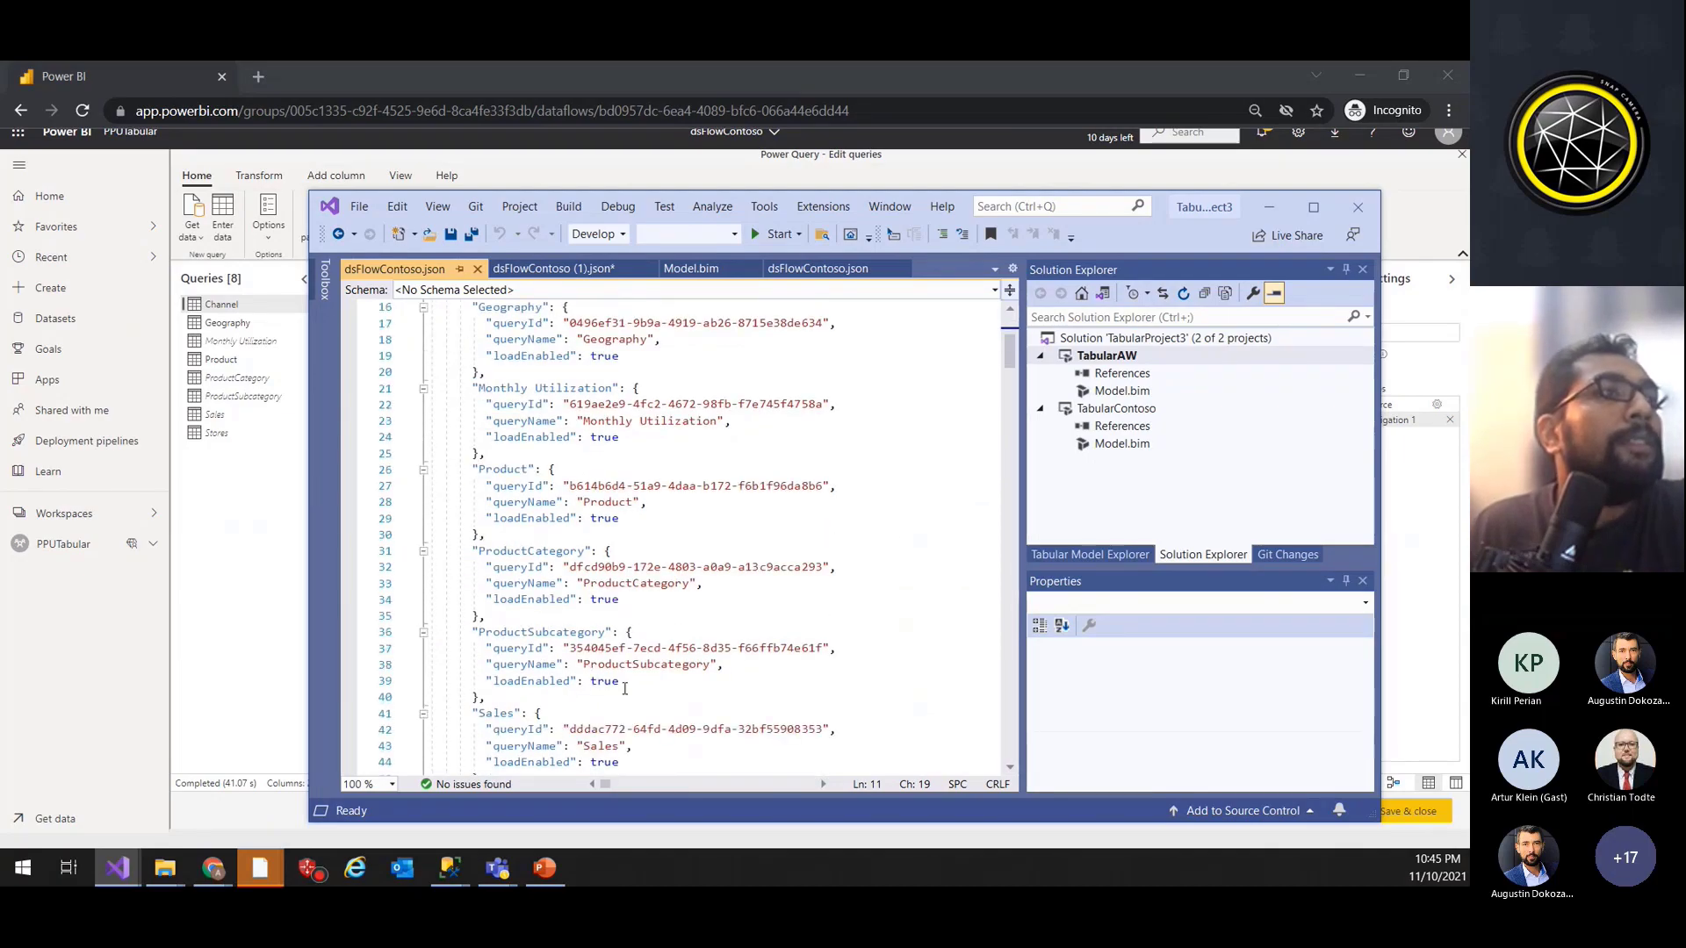
pyautogui.scroll(-4, 625, 689)
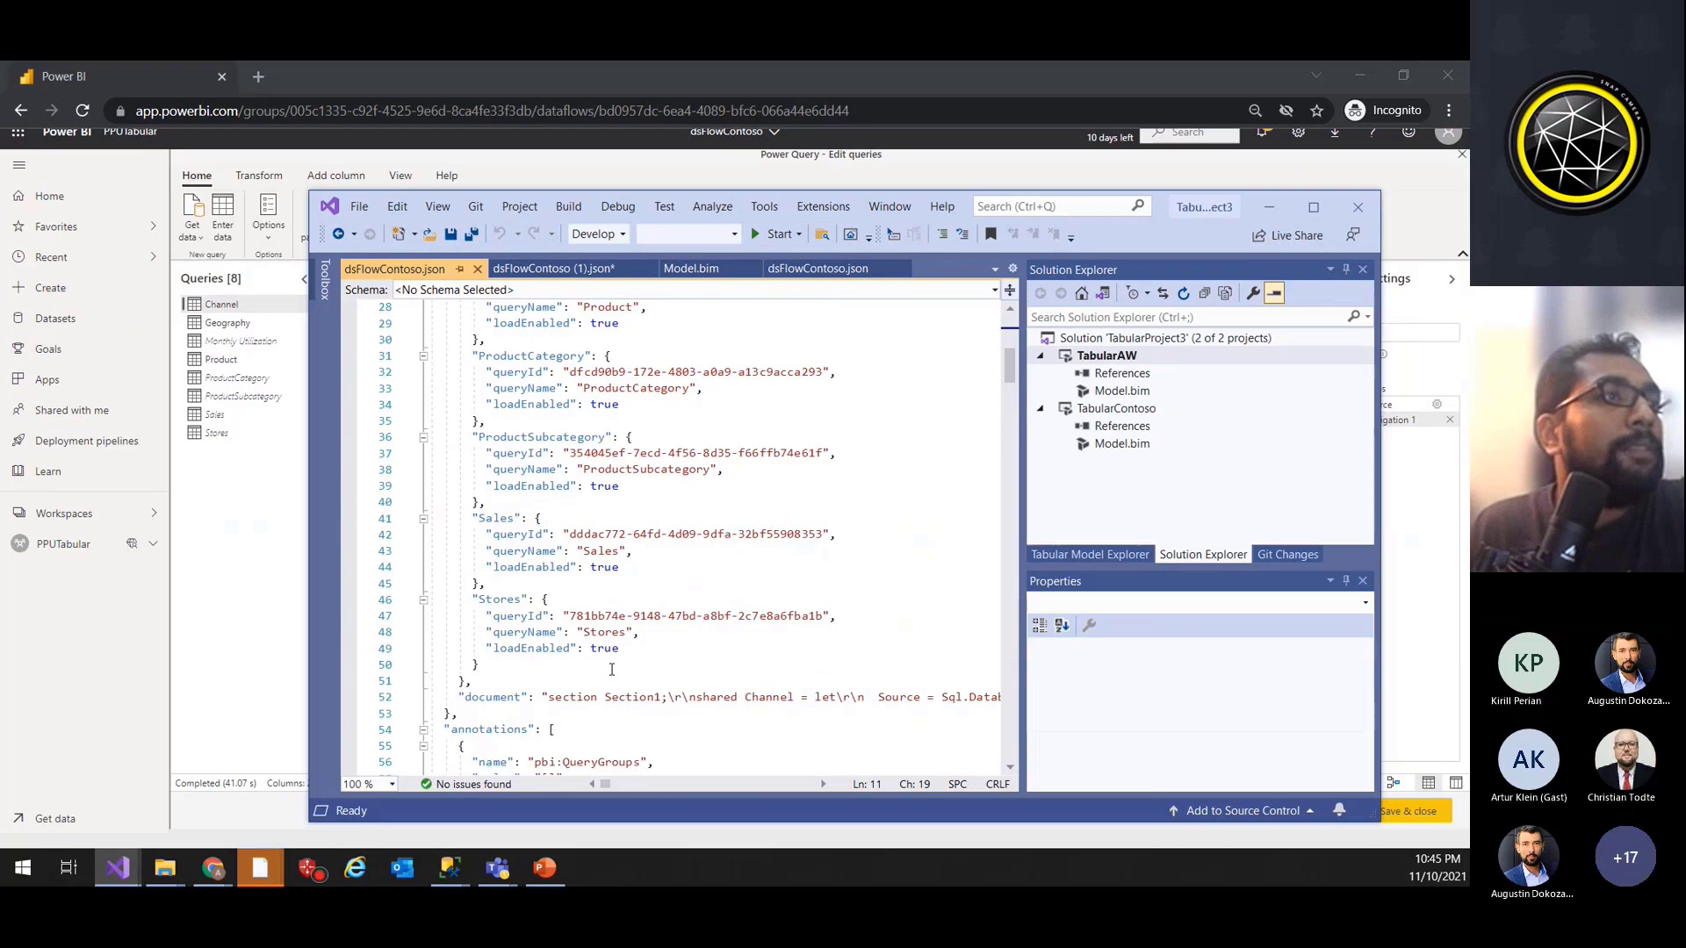
pyautogui.scroll(-3, 612, 669)
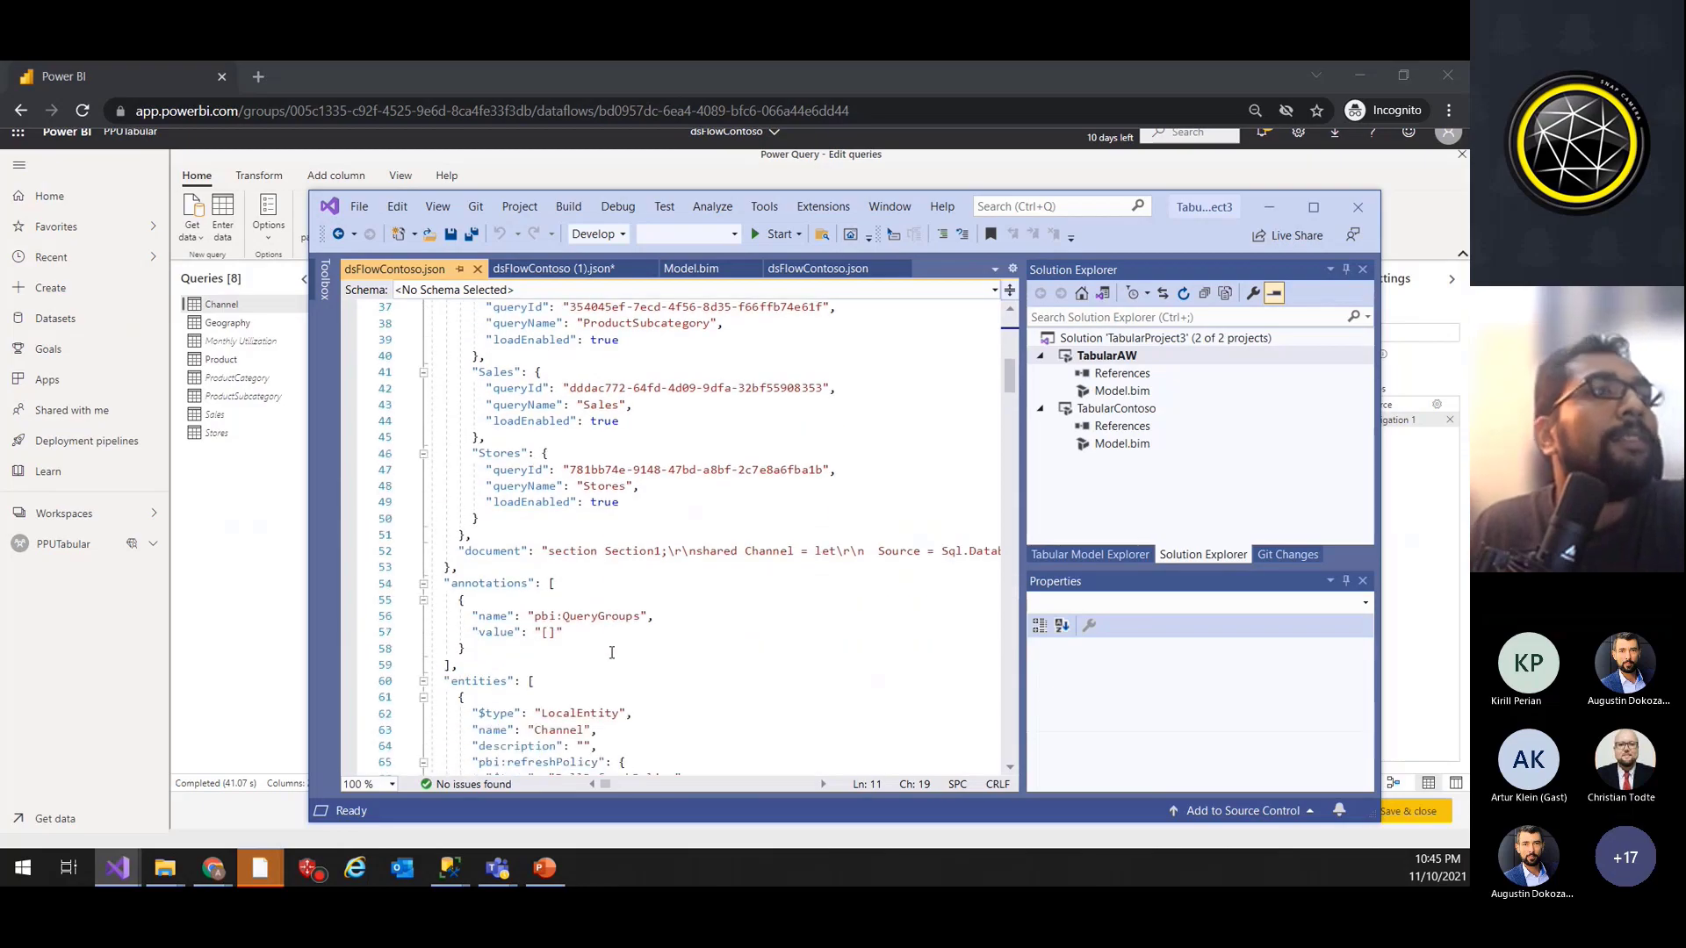
pyautogui.scroll(-19, 612, 652)
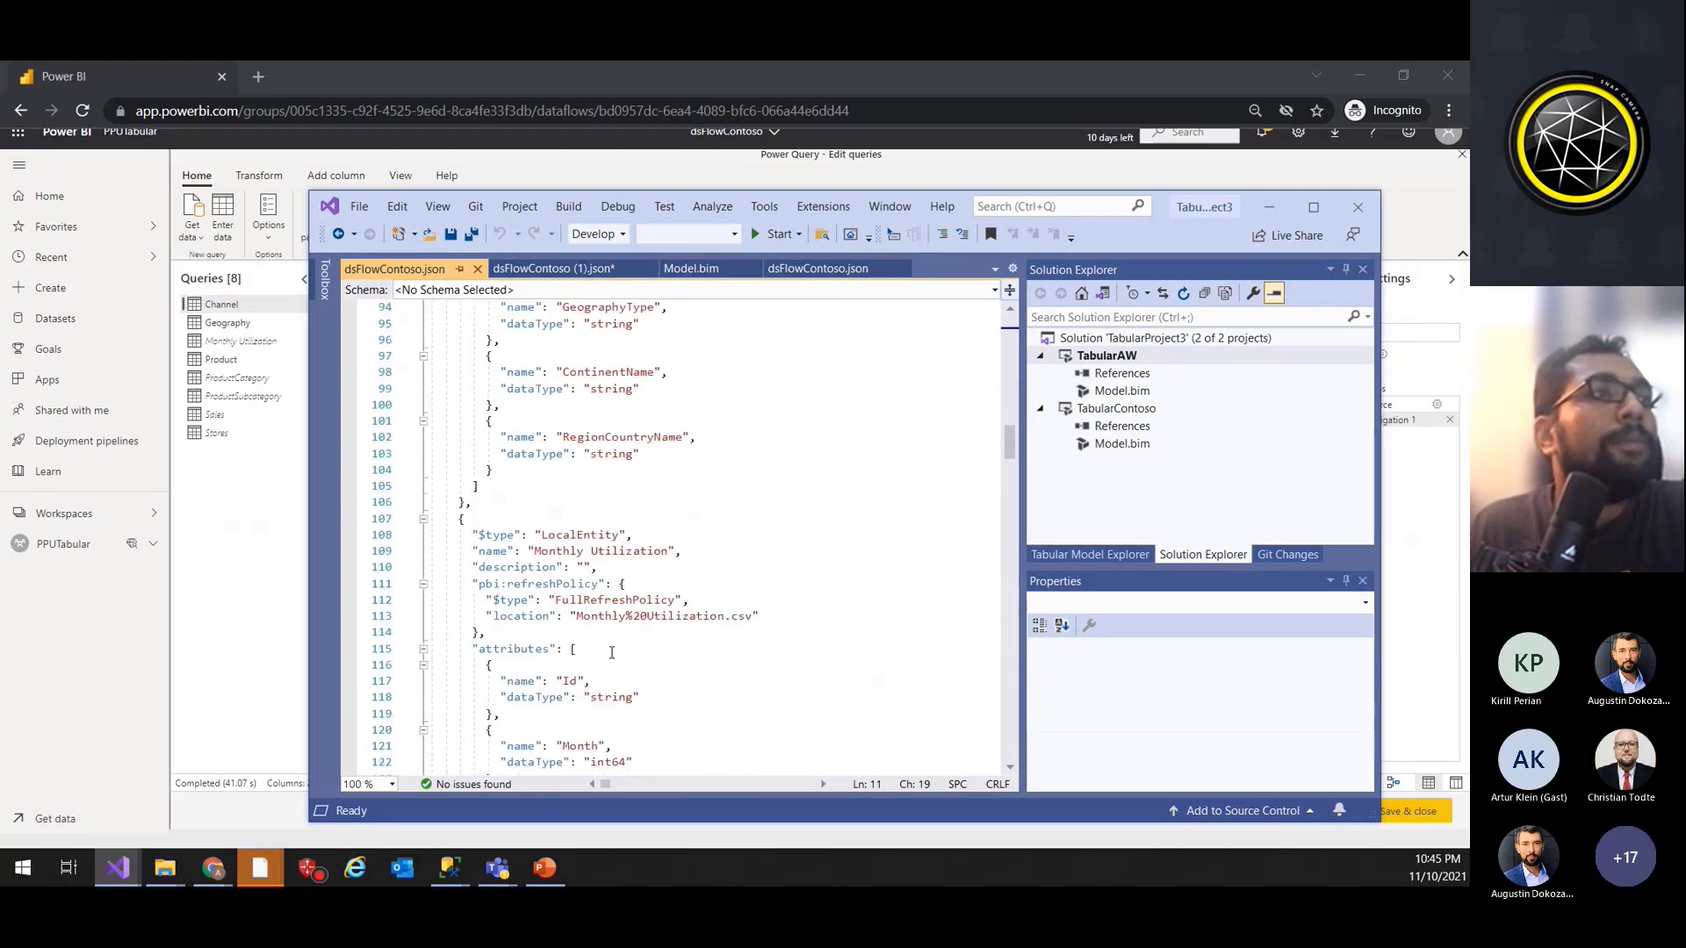
pyautogui.scroll(-20, 612, 652)
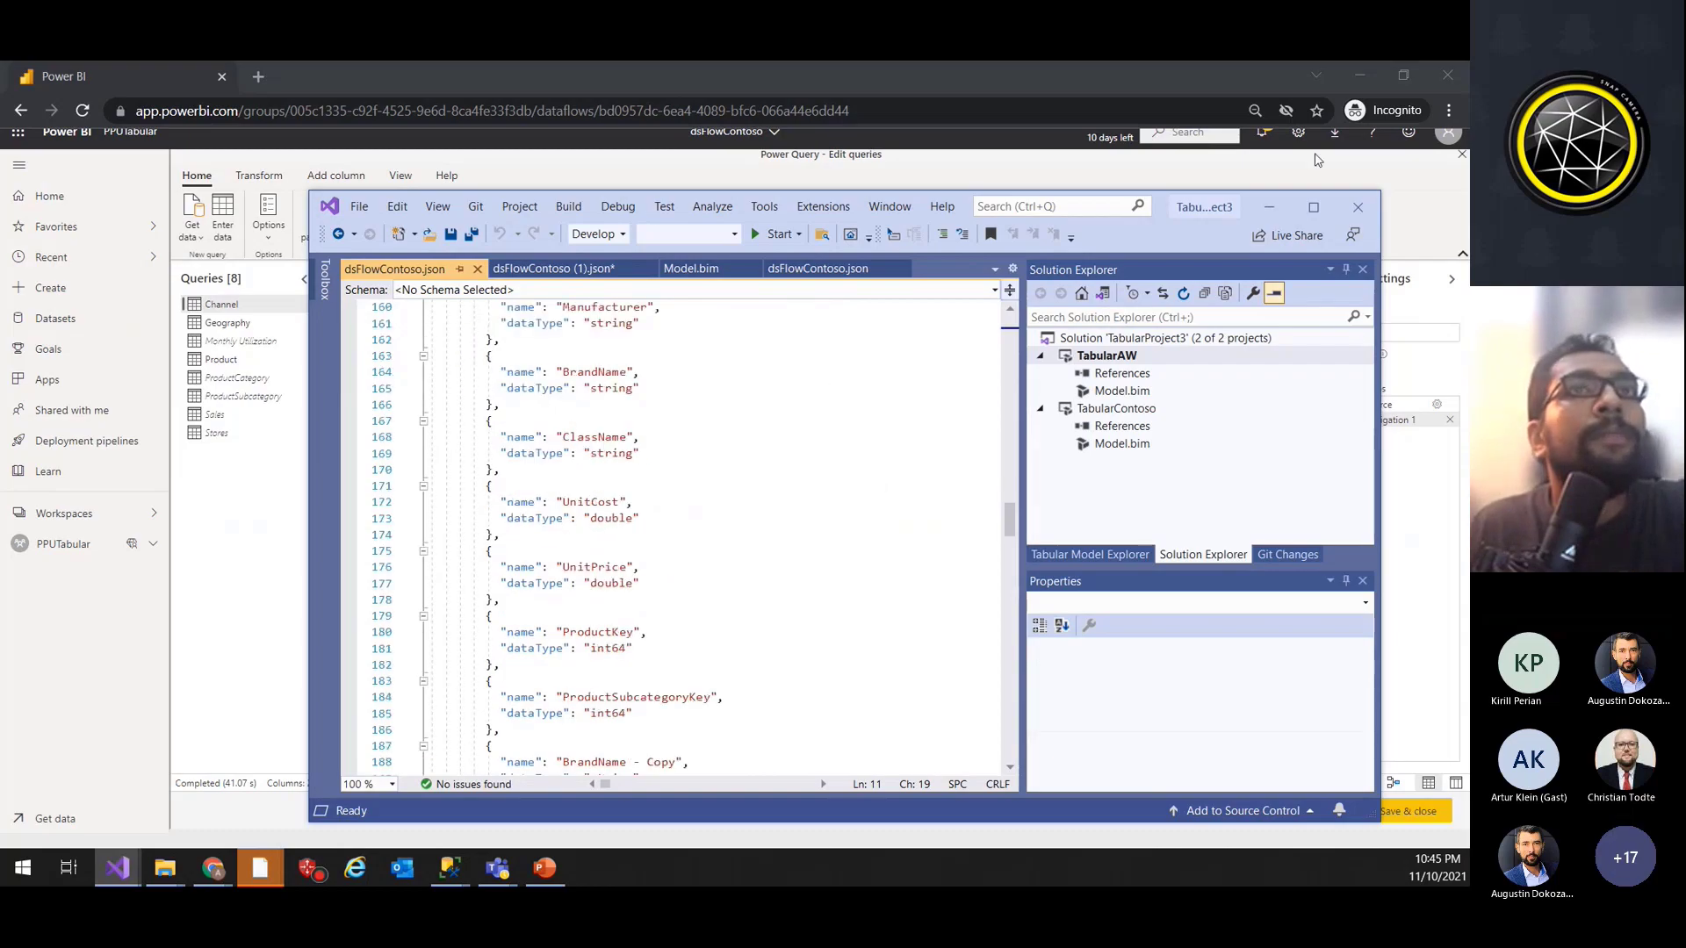
pyautogui.click(1272, 206)
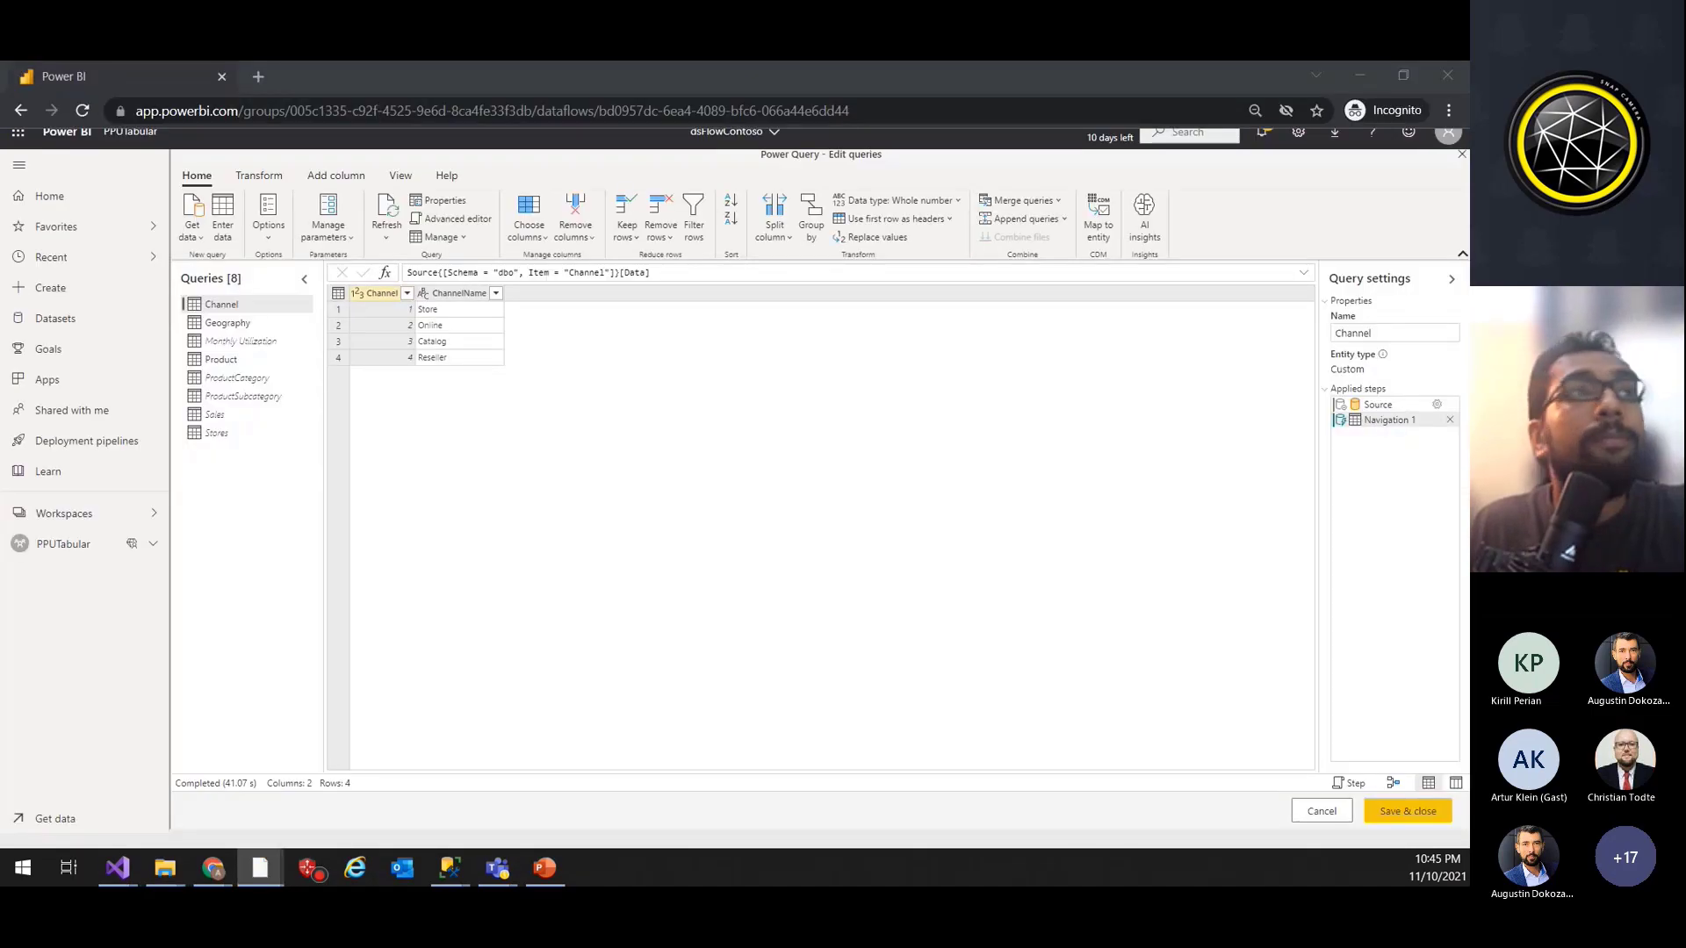
# Step: Switch to the IT Spend Analysis Sample in Power BI Desktop and open the Business Area query's M script in the Advanced Editor
pyautogui.hotkey('alt', 'Tab')
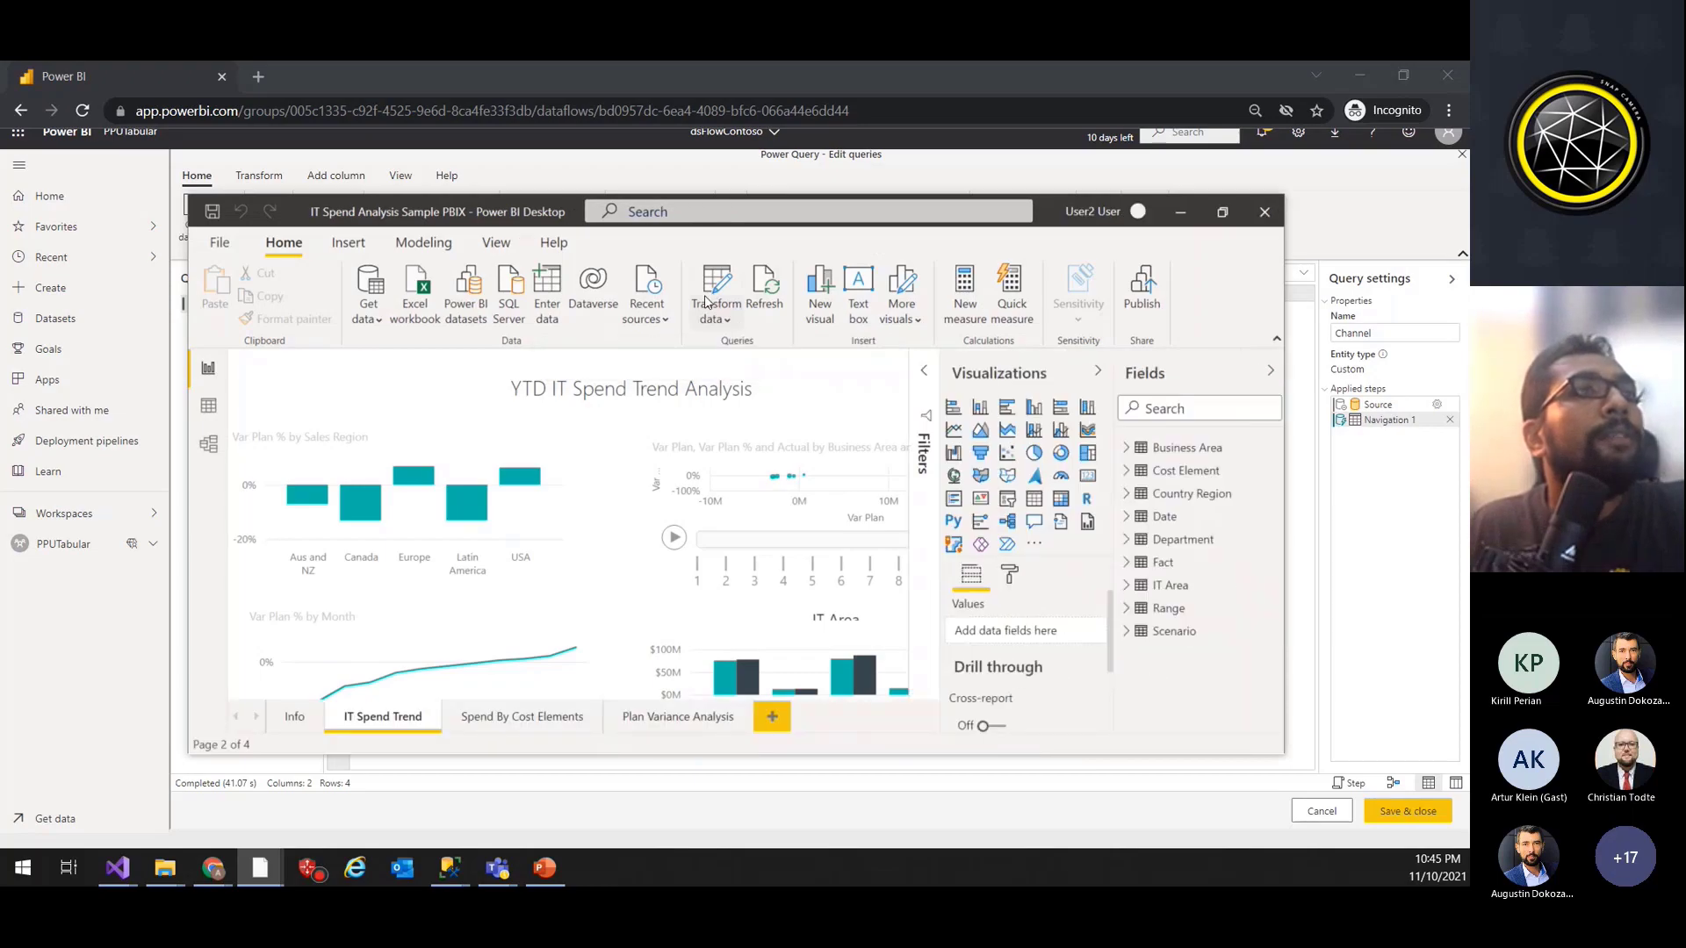
pyautogui.click(715, 321)
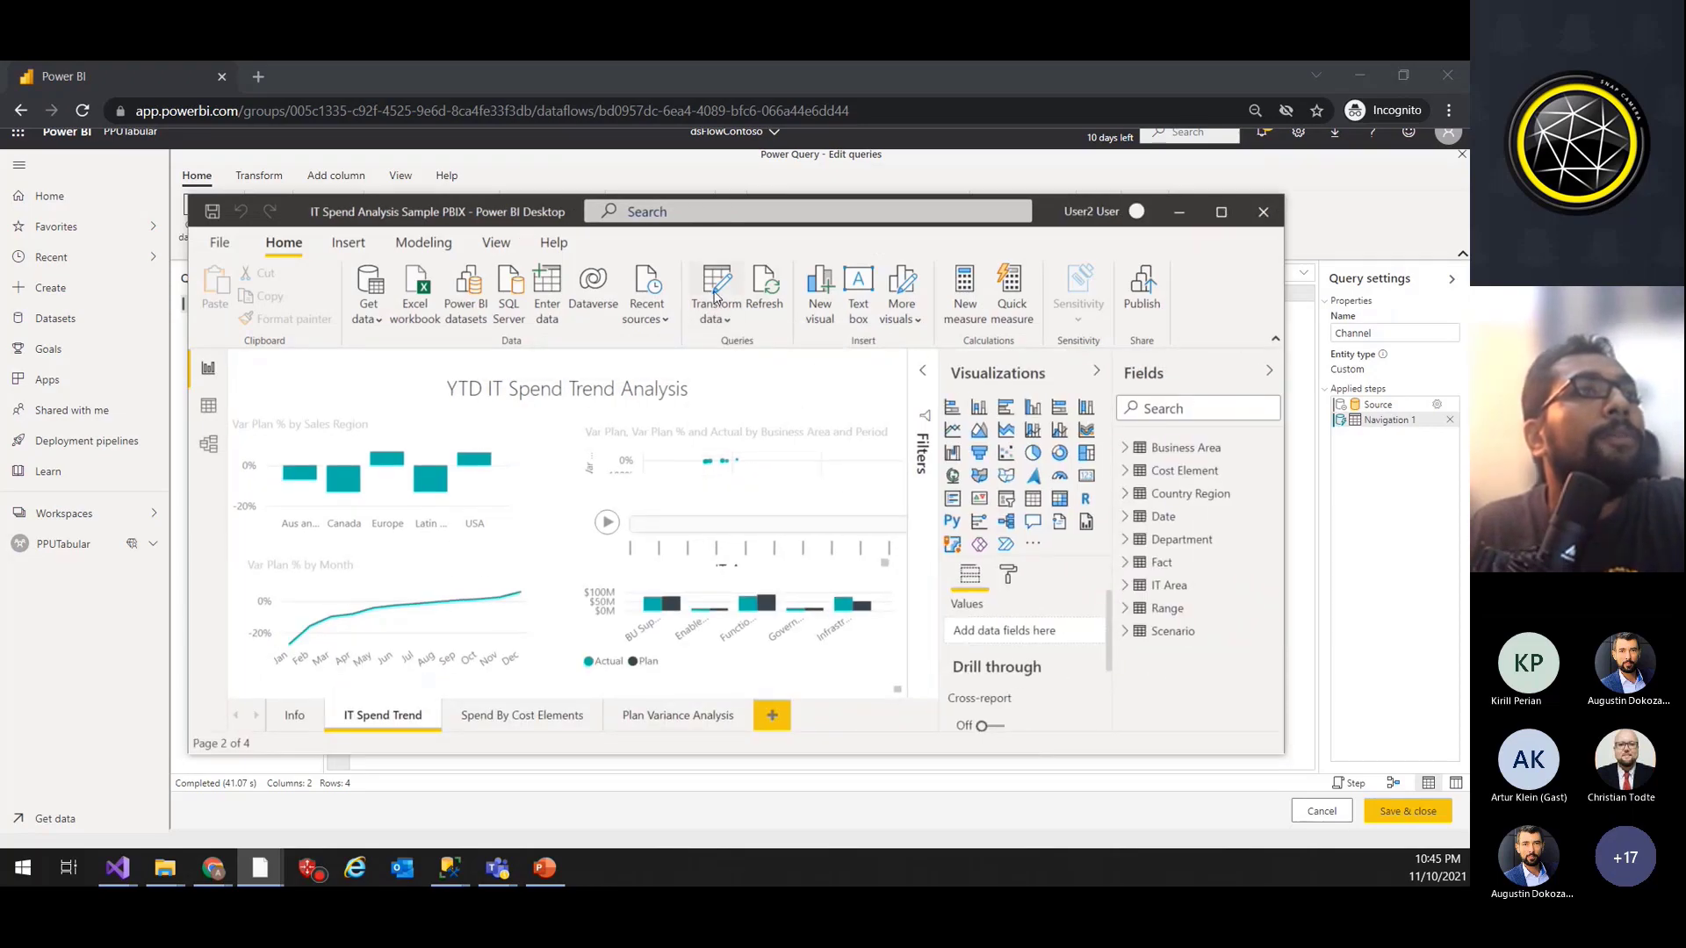
pyautogui.click(716, 289)
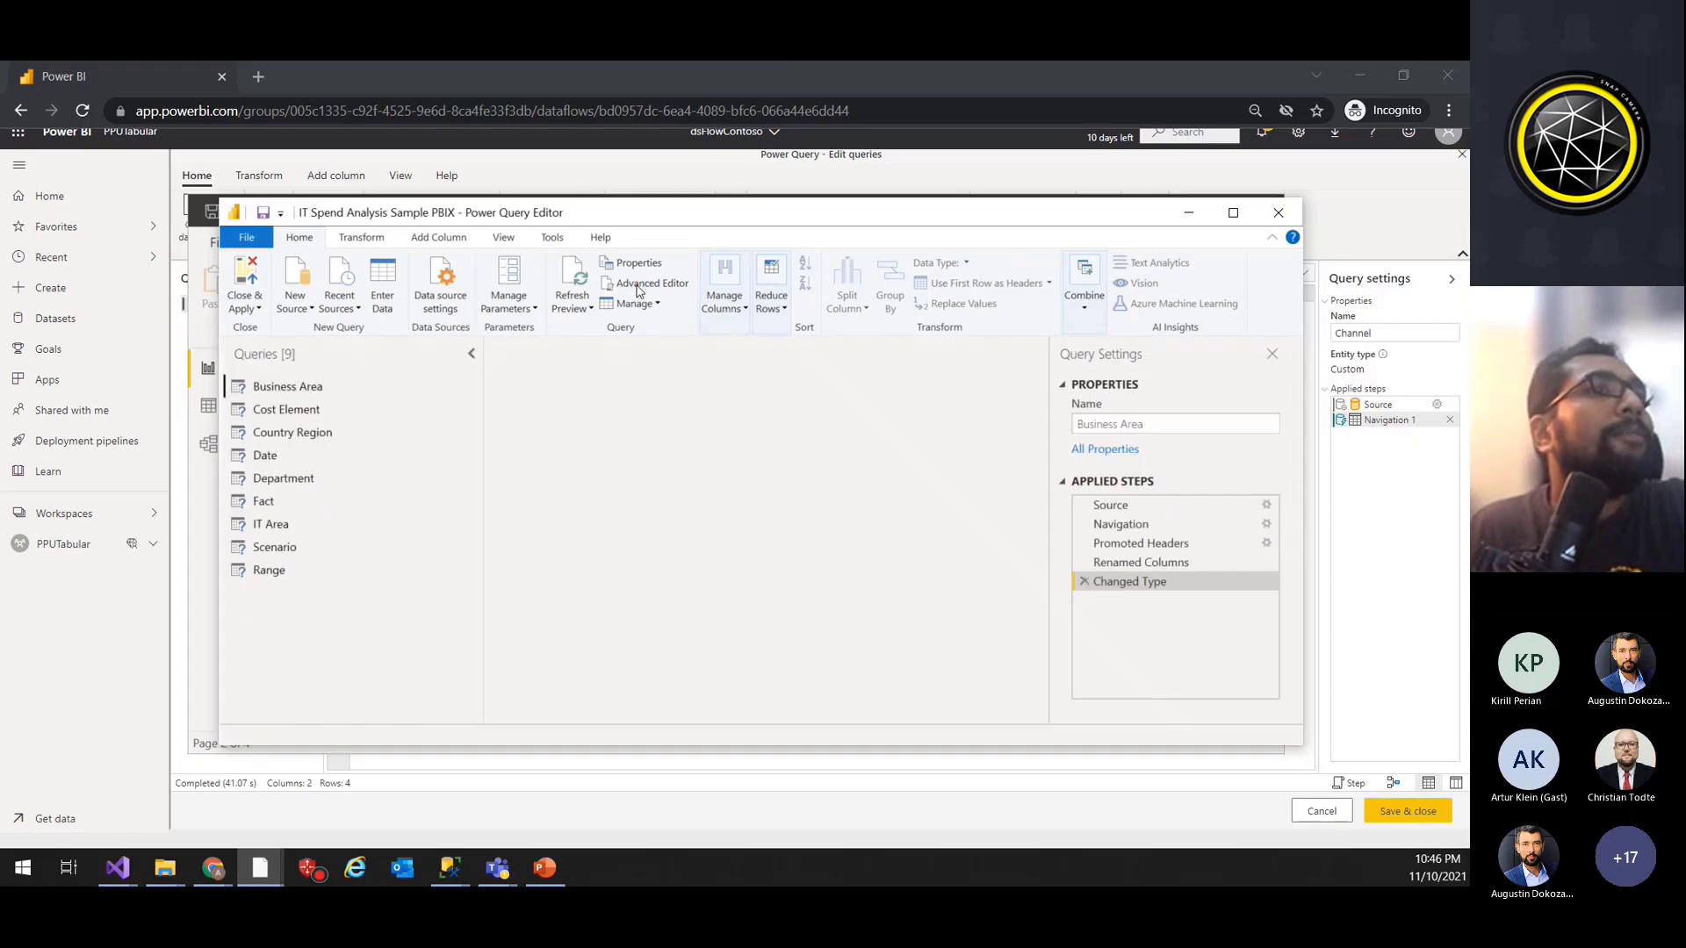
pyautogui.click(246, 396)
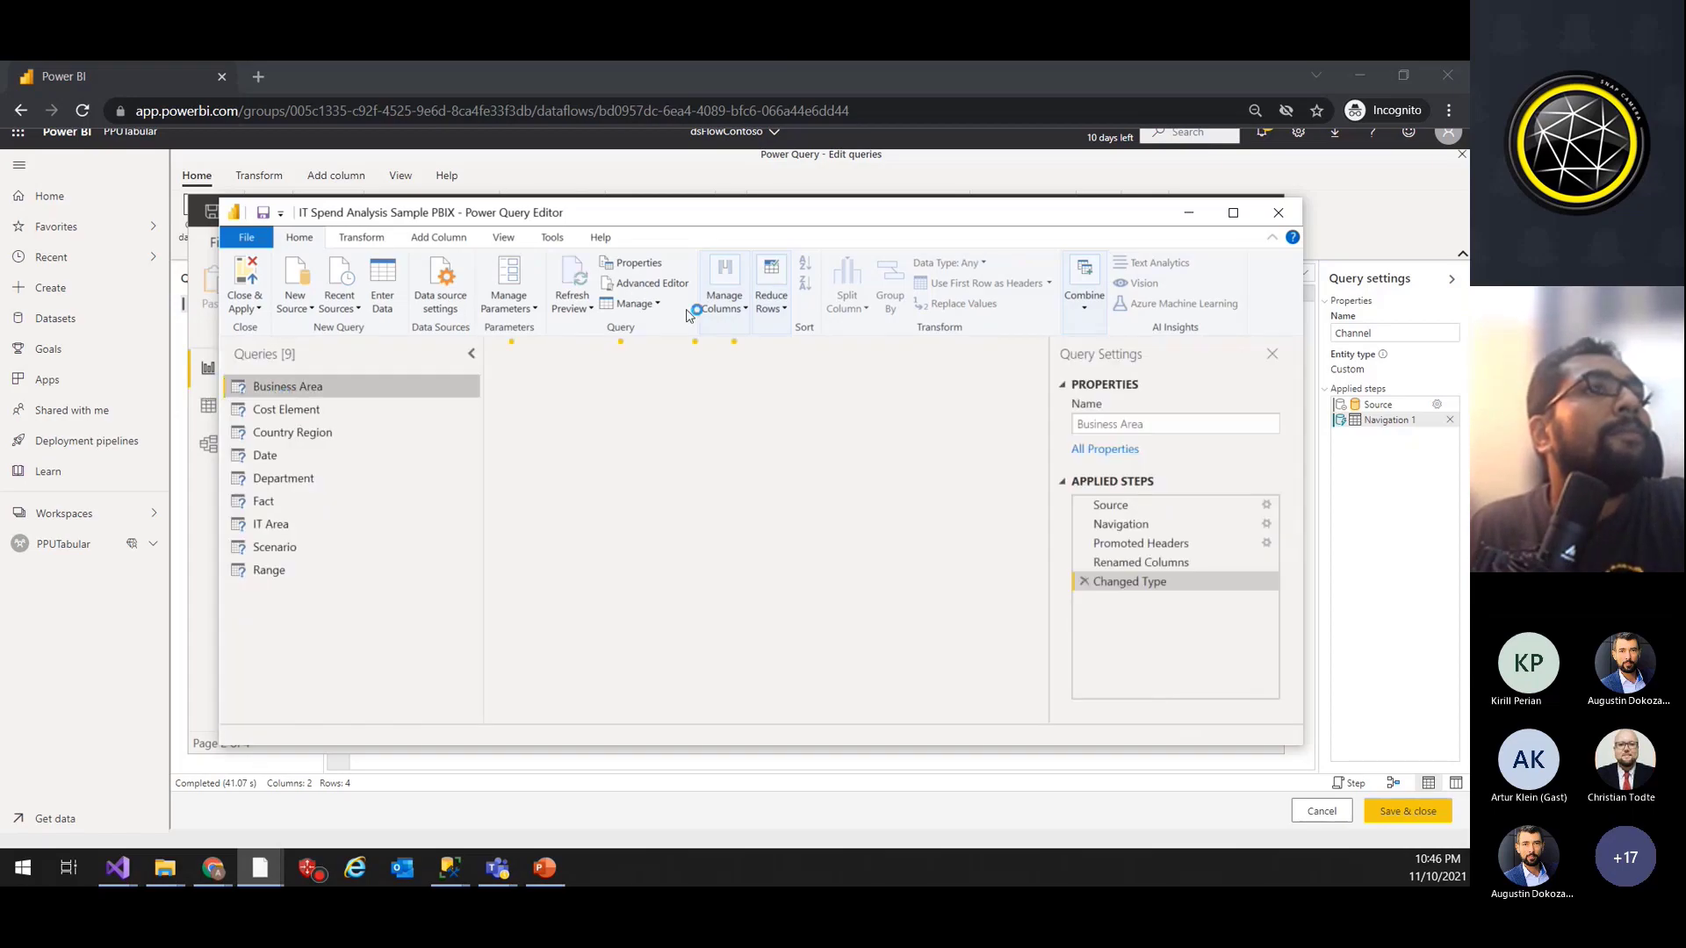
pyautogui.click(649, 283)
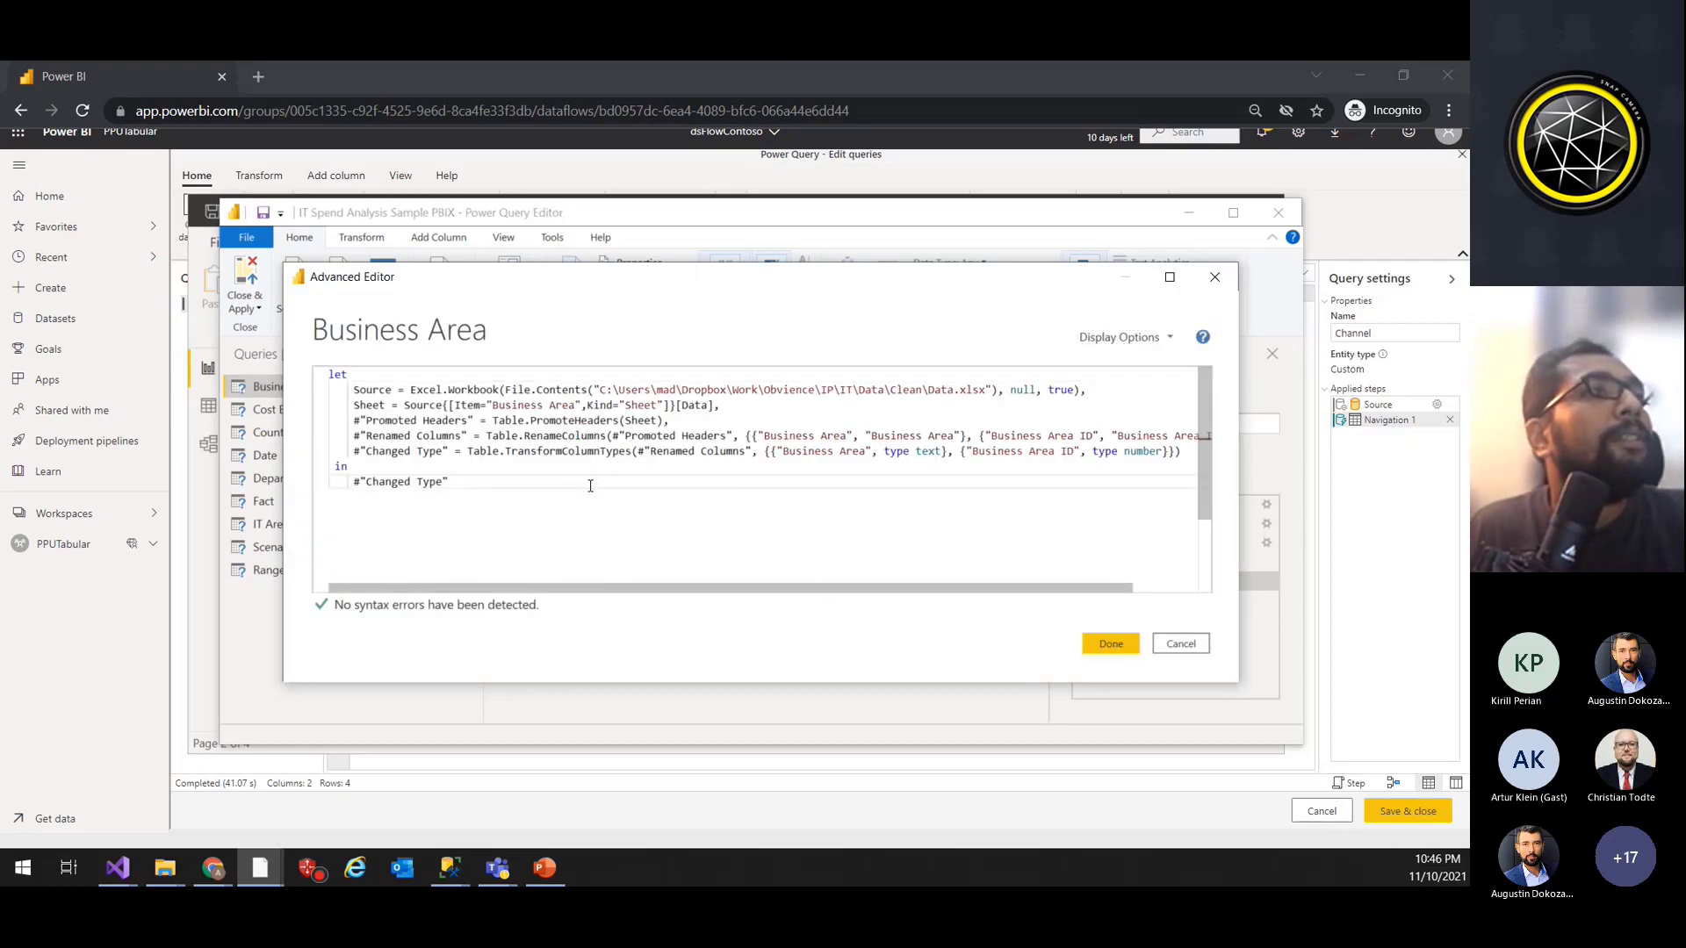
# Step: Copy the entire M script of the Business Area query and close the Advanced Editor without changing the query
pyautogui.moveTo(591, 482); pyautogui.dragTo(339, 384)
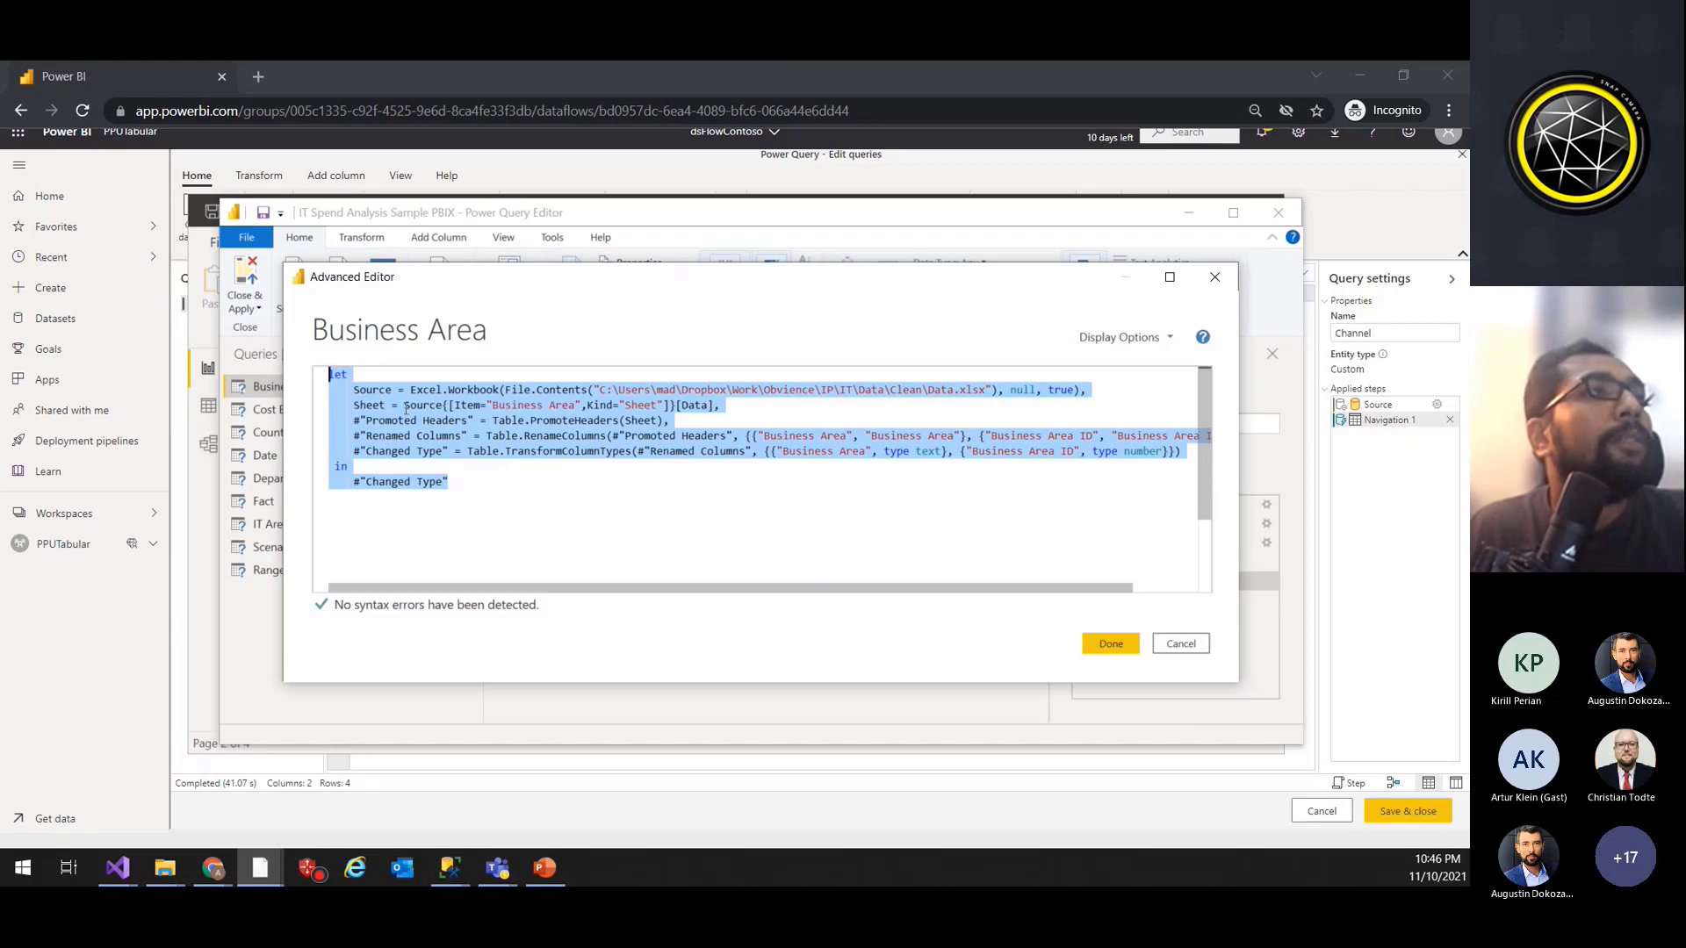
pyautogui.click(405, 408)
pyautogui.click(352, 421)
pyautogui.hotkey('shift', 'Down')
pyautogui.hotkey('shift', 'Down')
pyautogui.hotkey('shift', 'Down')
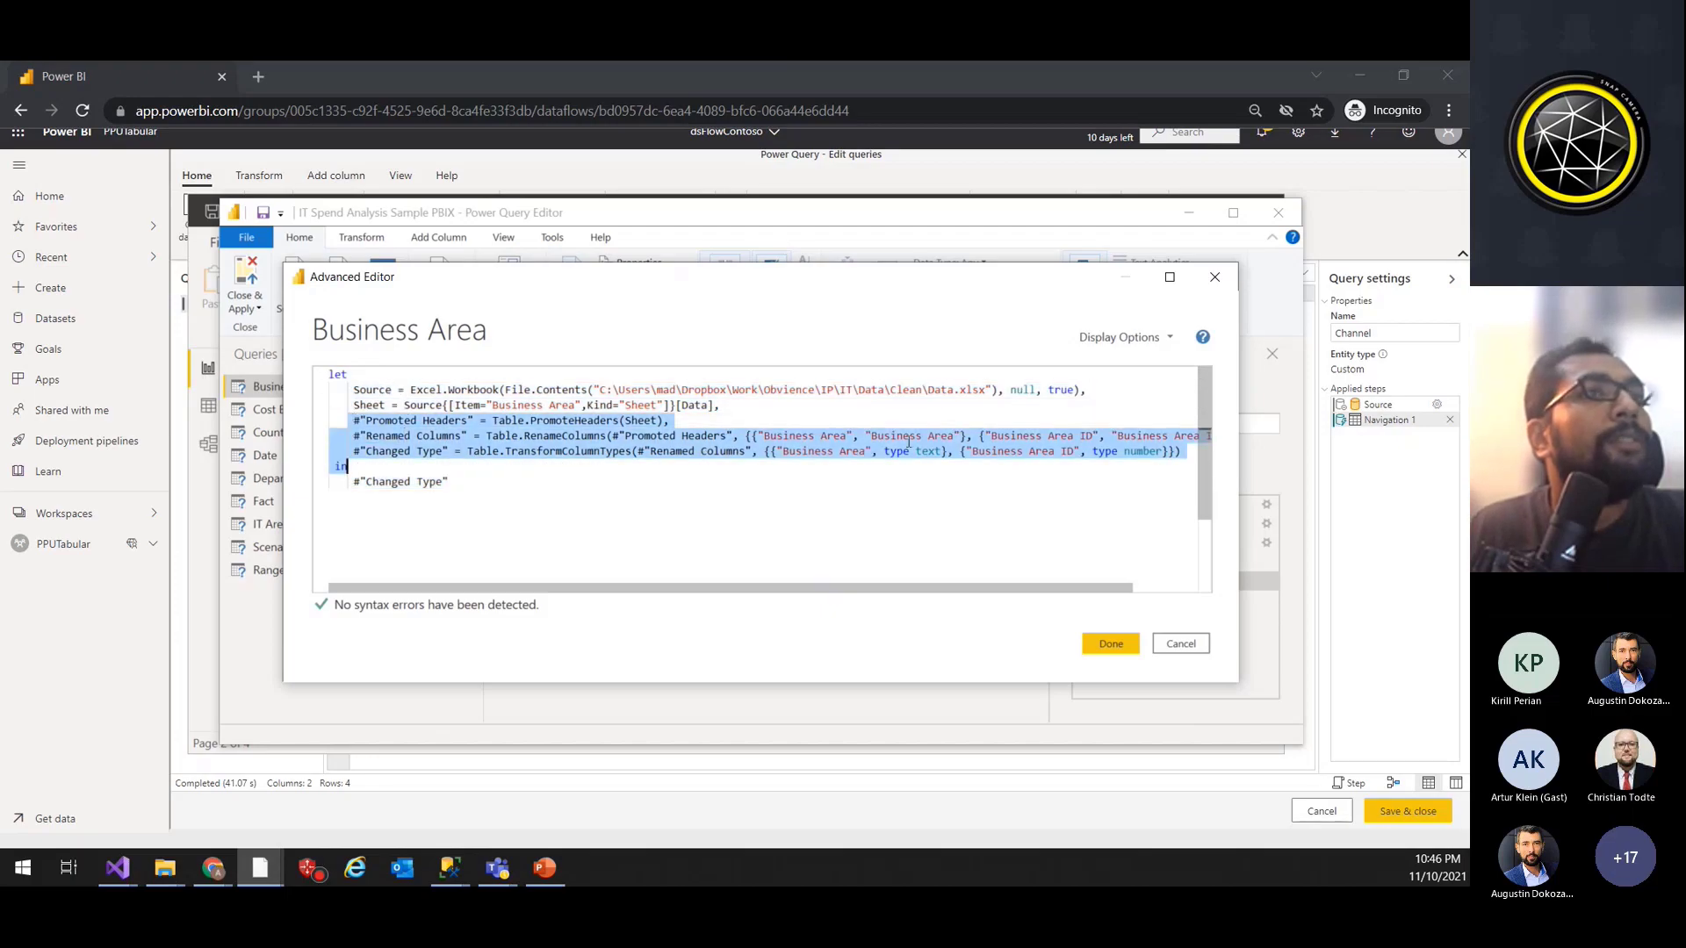
pyautogui.click(481, 486)
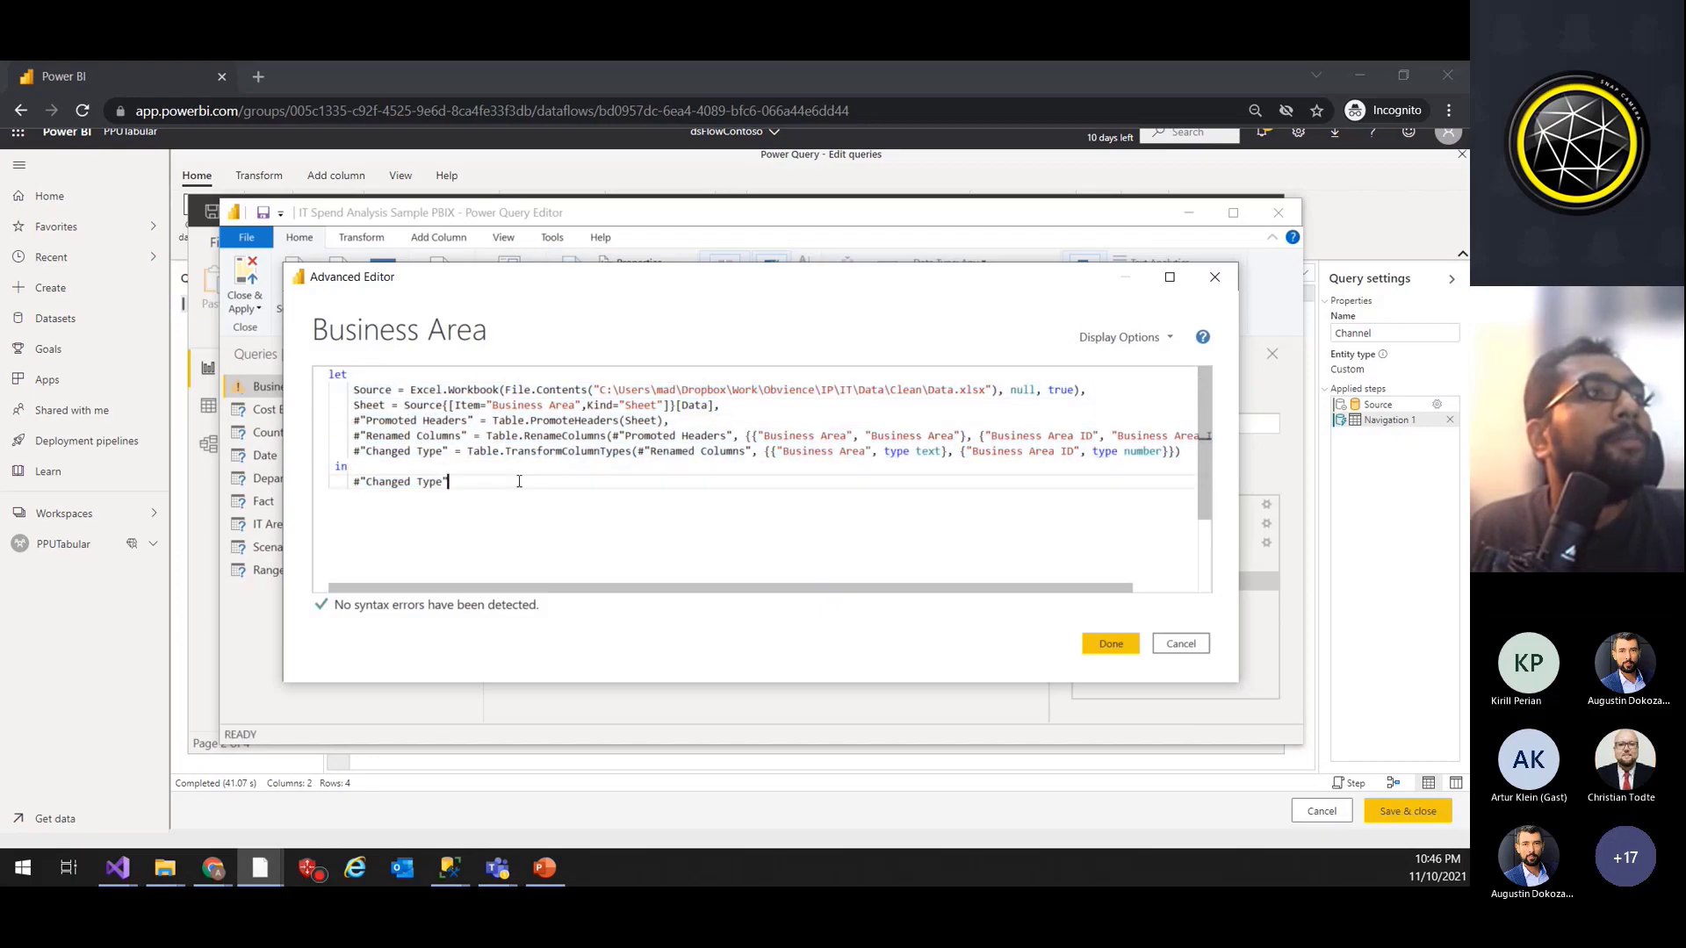
pyautogui.hotkey('ctrl', 'shift', 'Left')
pyautogui.hotkey('ctrl', 'shift', 'Home')
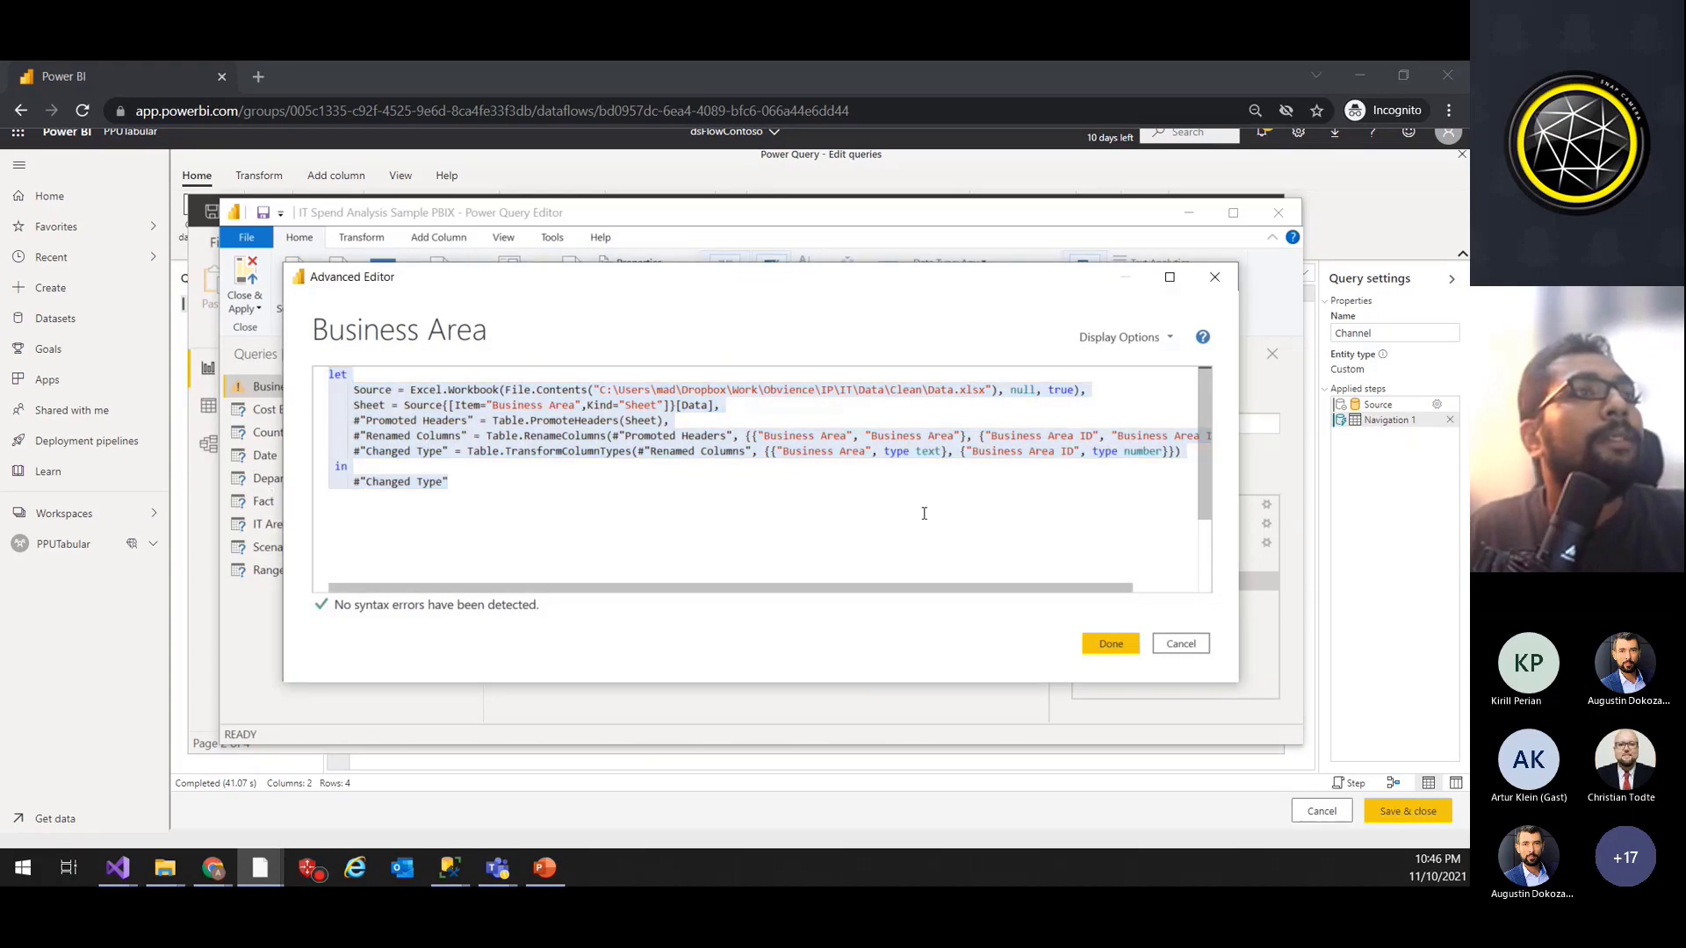
pyautogui.click(514, 496)
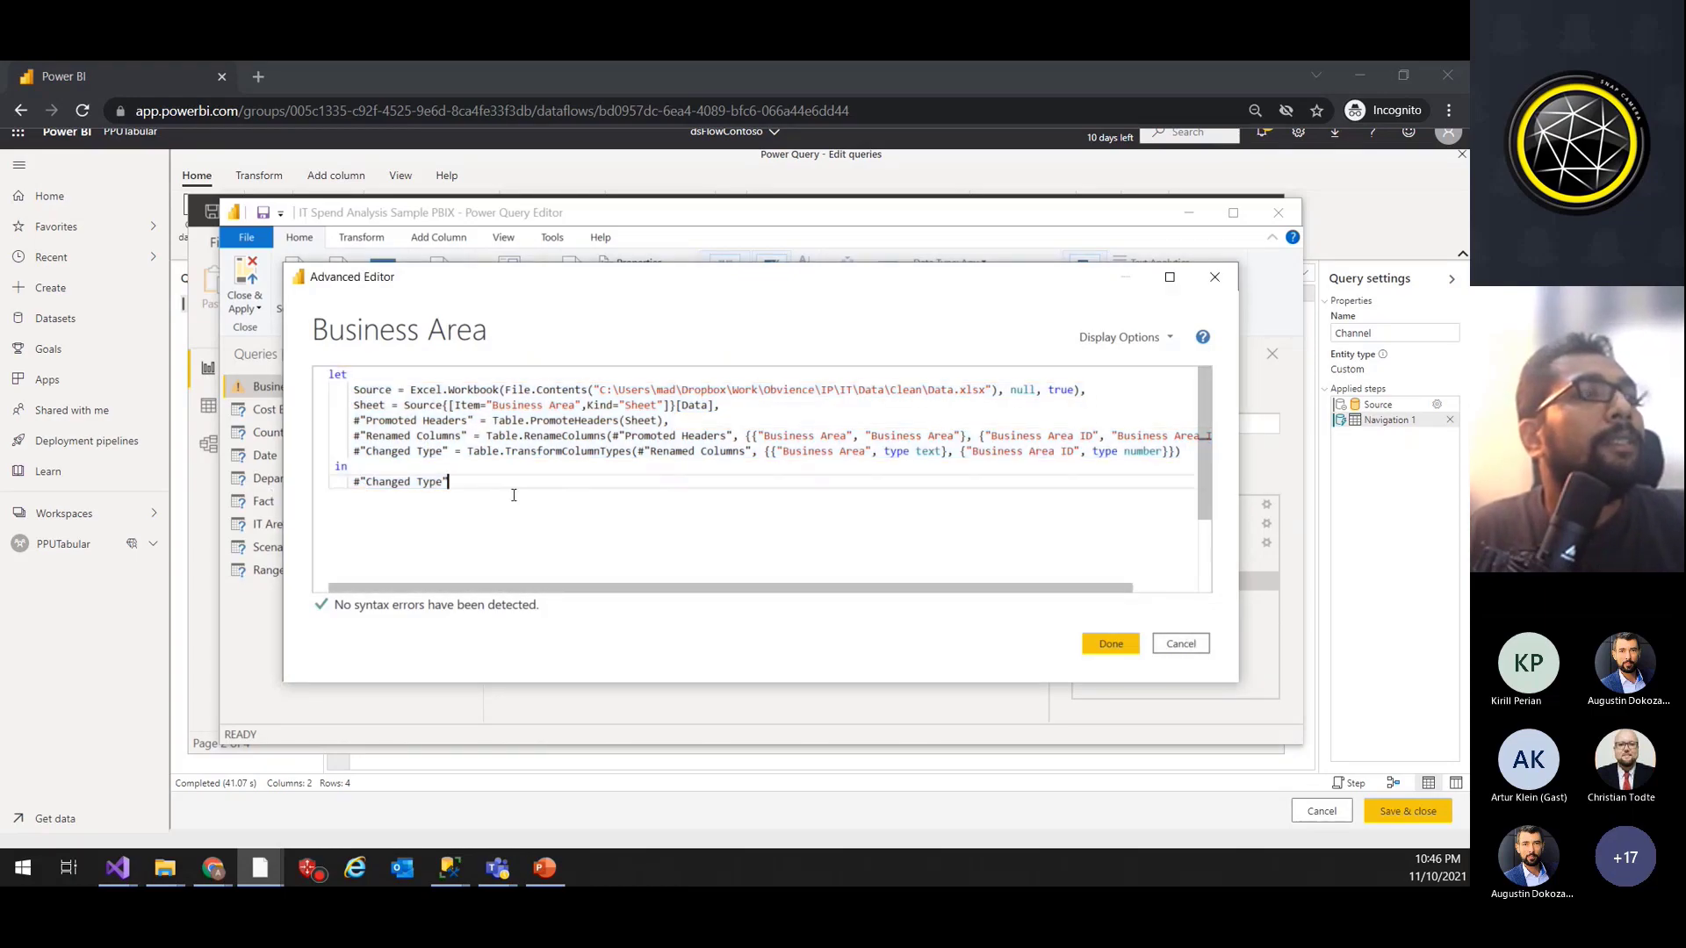
pyautogui.hotkey('ctrl', 'a')
pyautogui.hotkey('ctrl', 'c')
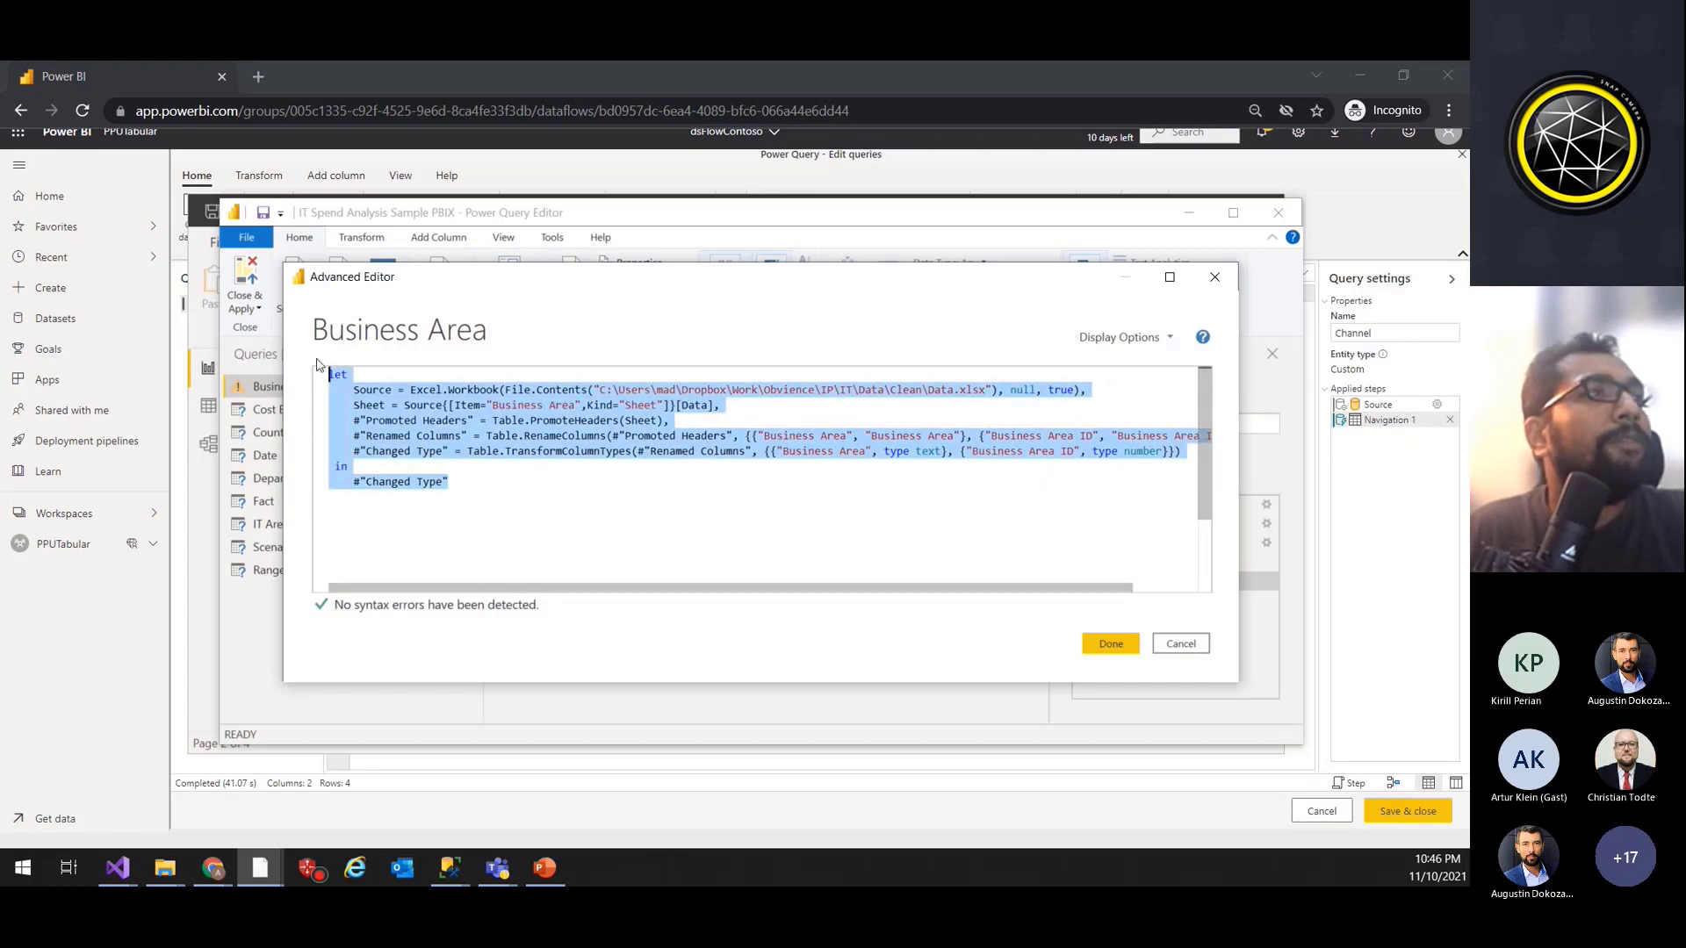
pyautogui.click(1181, 644)
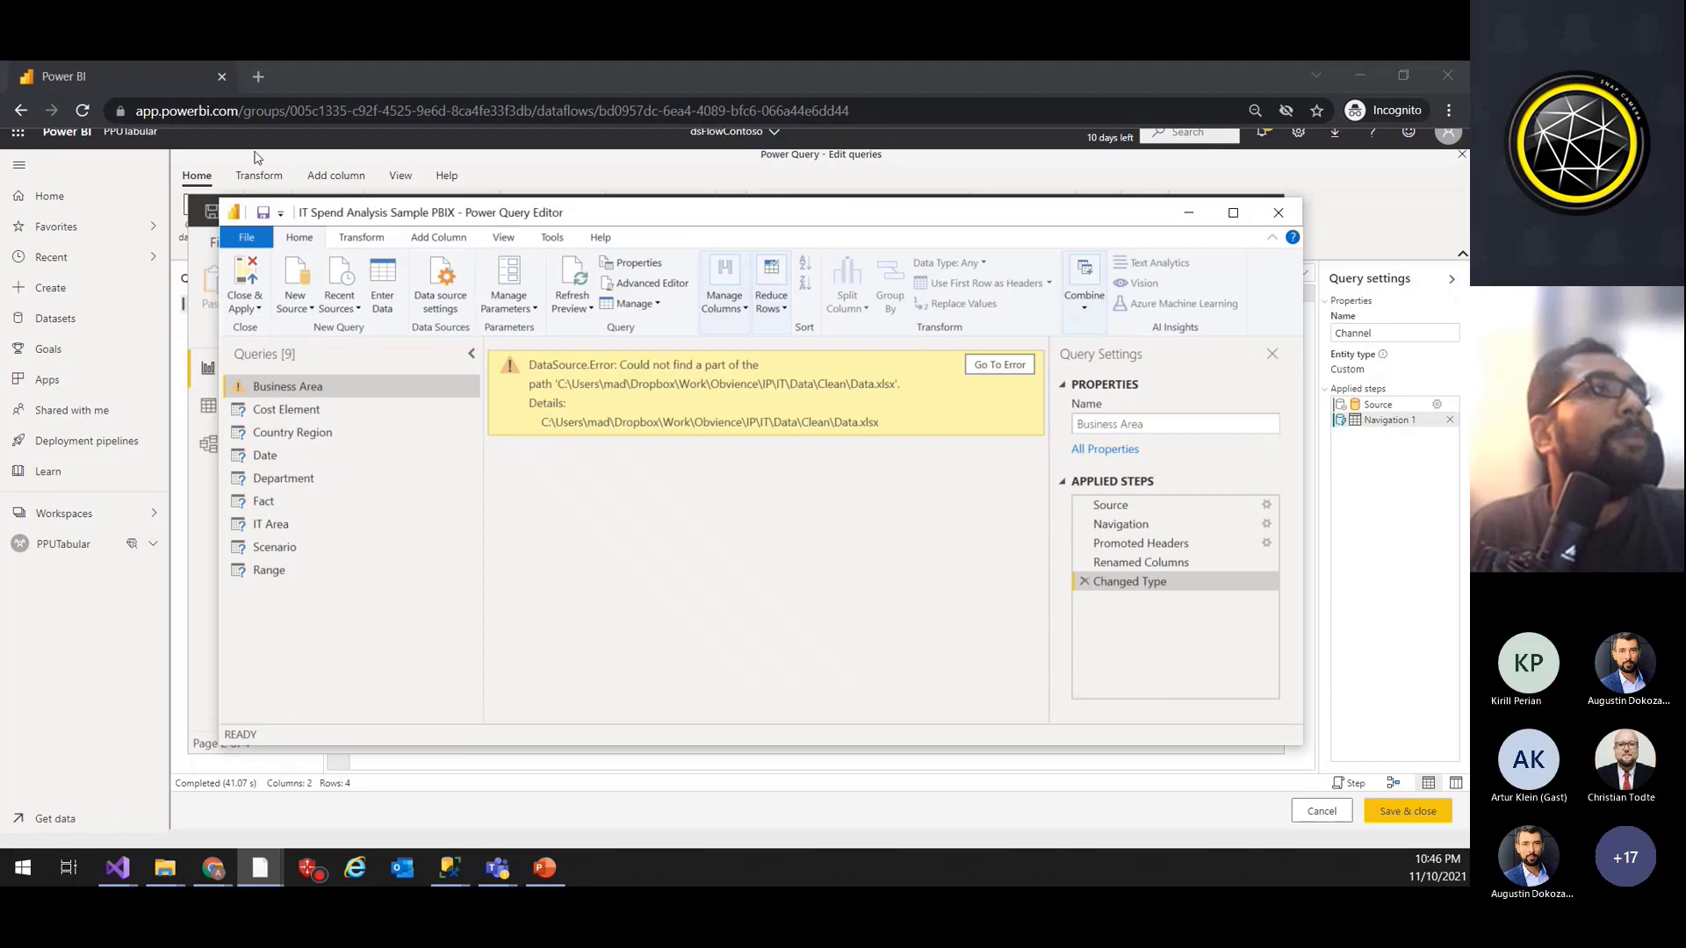
# Step: Switch to the dataflow in the browser, try replacing the Channel query's script with the copied Business Area script, and discard the change
pyautogui.click(449, 155)
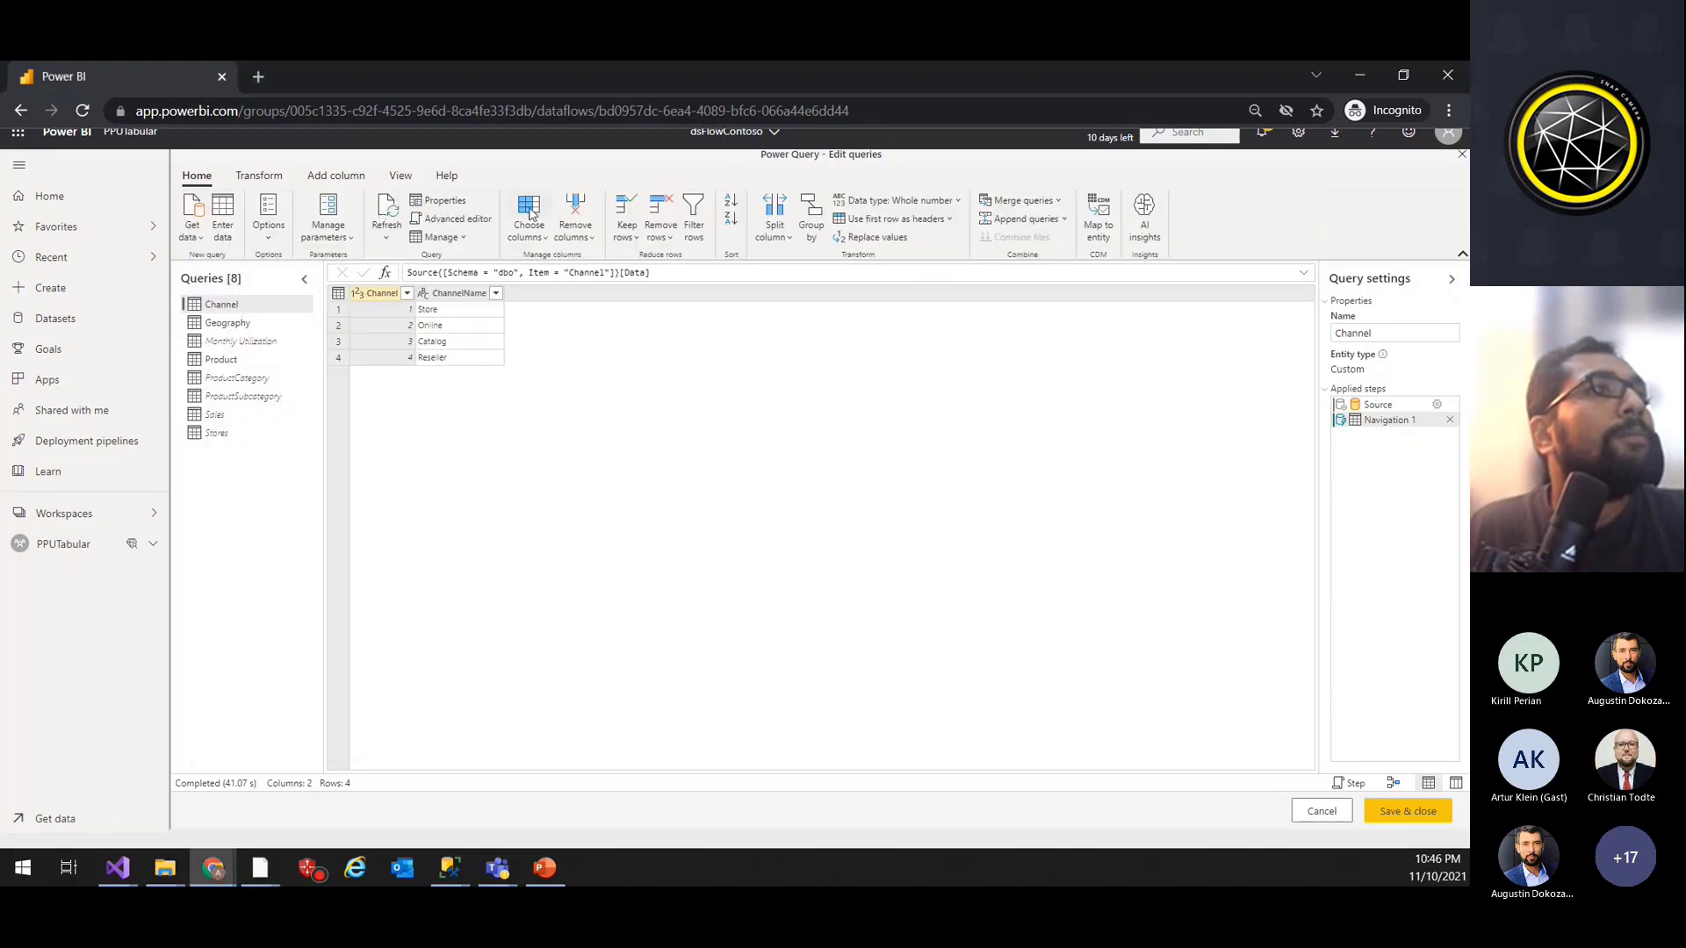
pyautogui.click(475, 221)
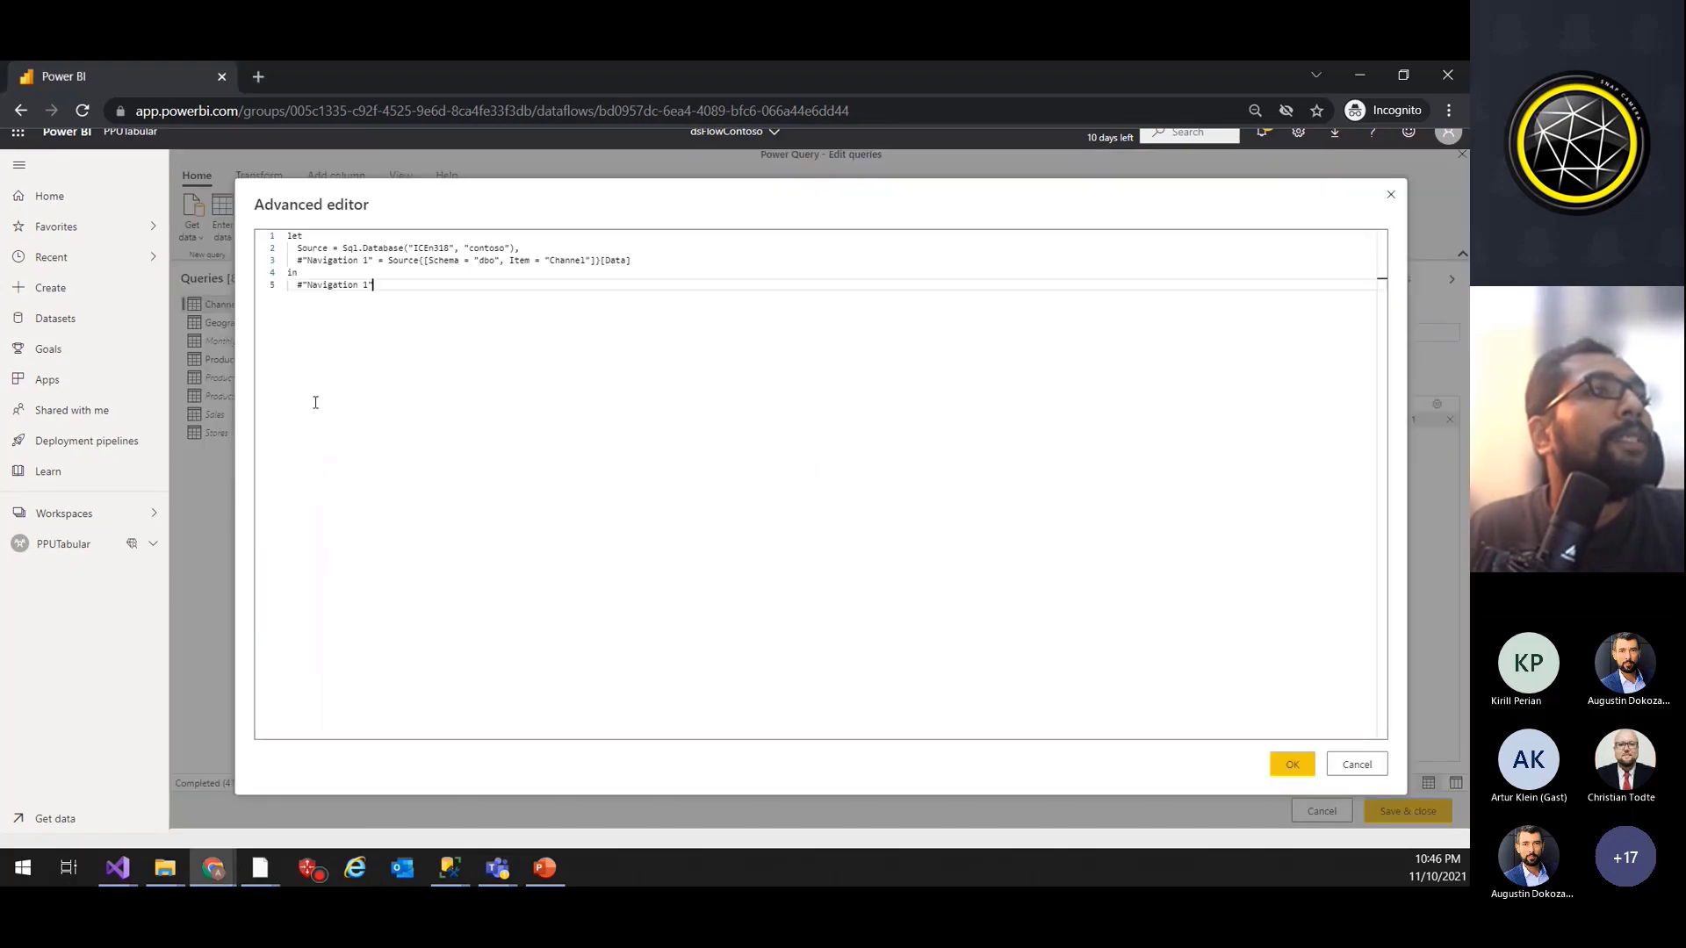
pyautogui.moveTo(571, 314); pyautogui.dragTo(237, 210)
pyautogui.hotkey('ctrl', 'v')
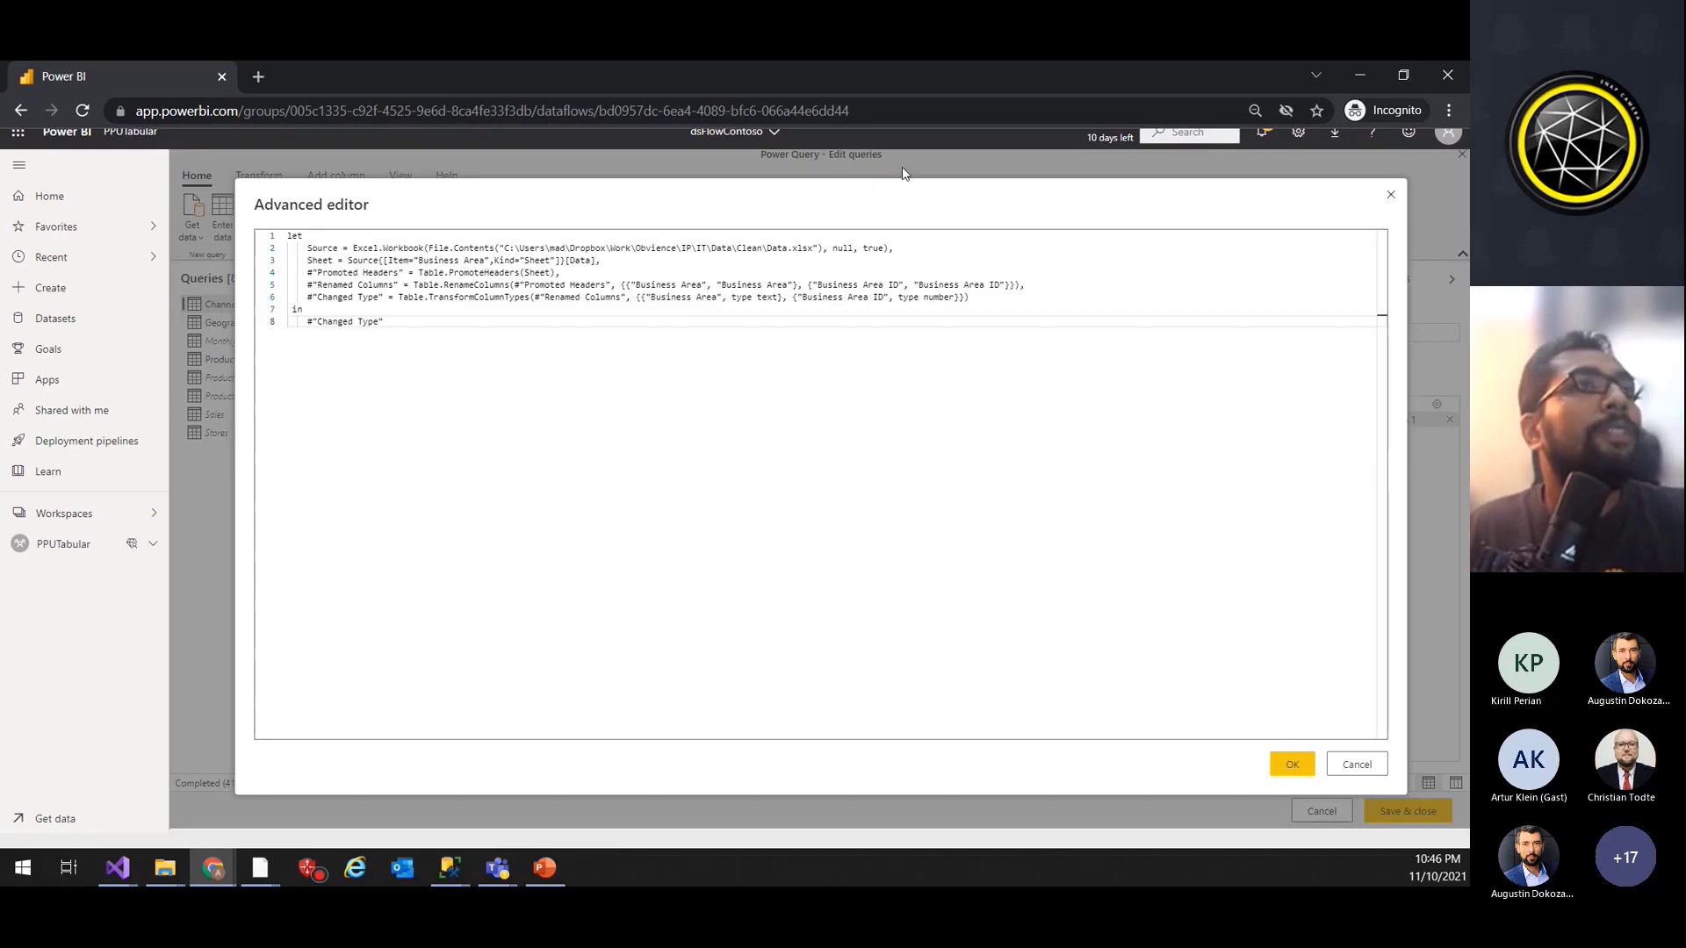
pyautogui.click(1393, 197)
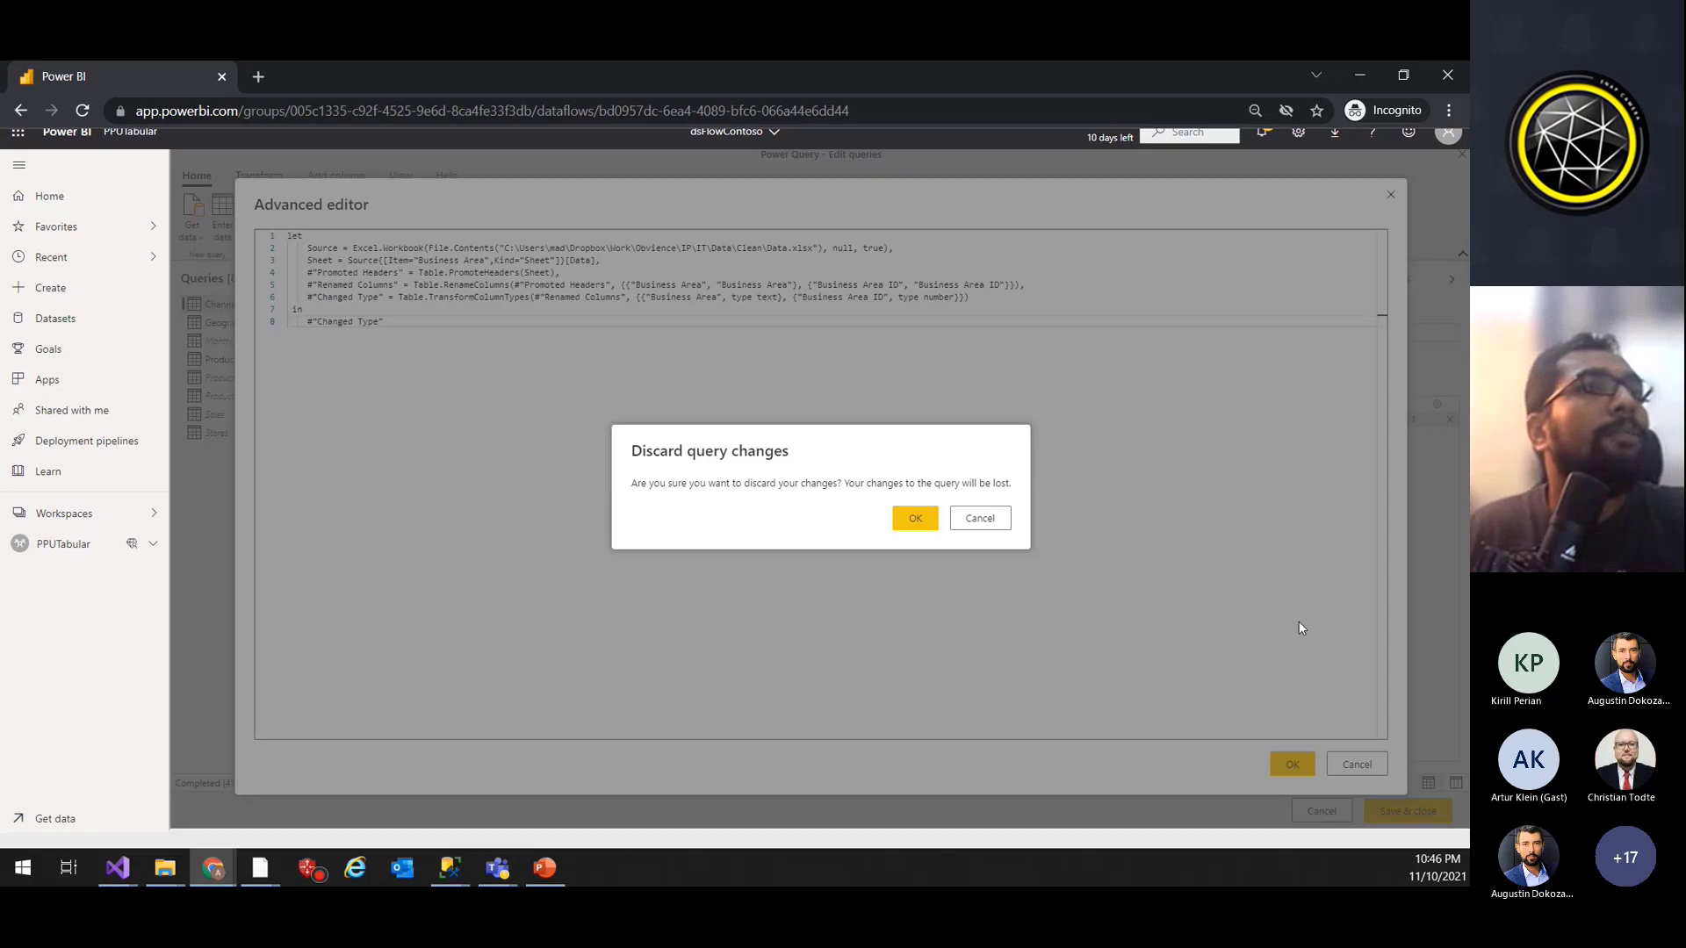
pyautogui.click(915, 518)
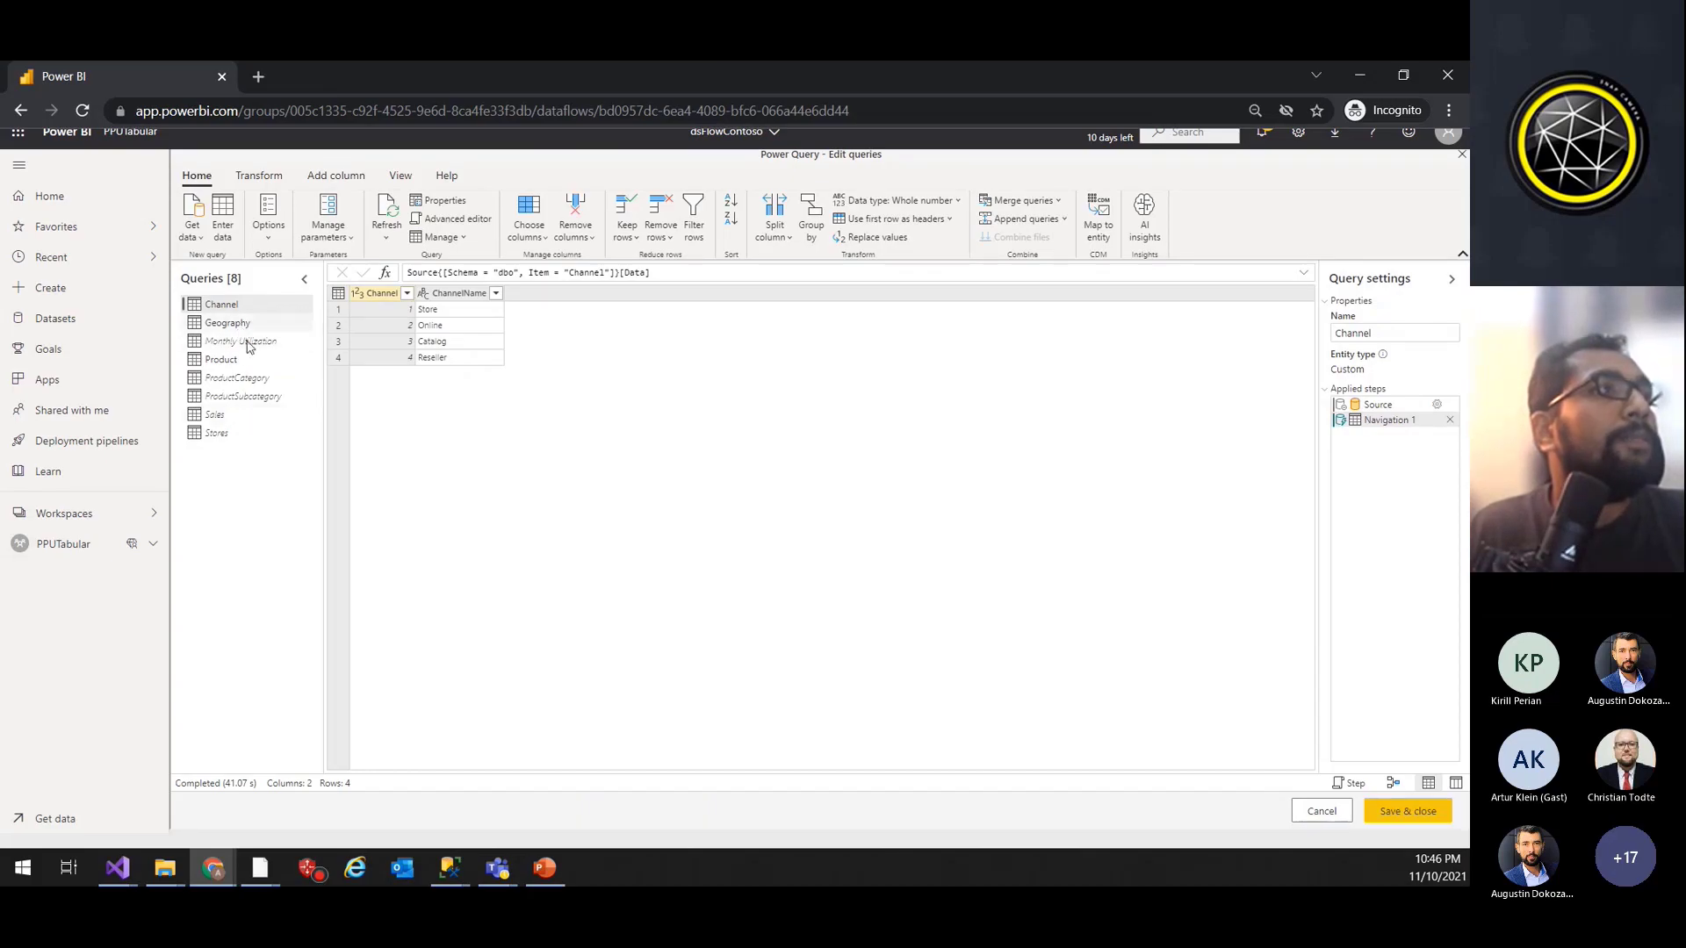
# Step: Switch to the Contoso Sales Sample report in Power BI Desktop and load the Product table from the PPUTabular workspace's dsFlowContoso dataflow
pyautogui.click(494, 878)
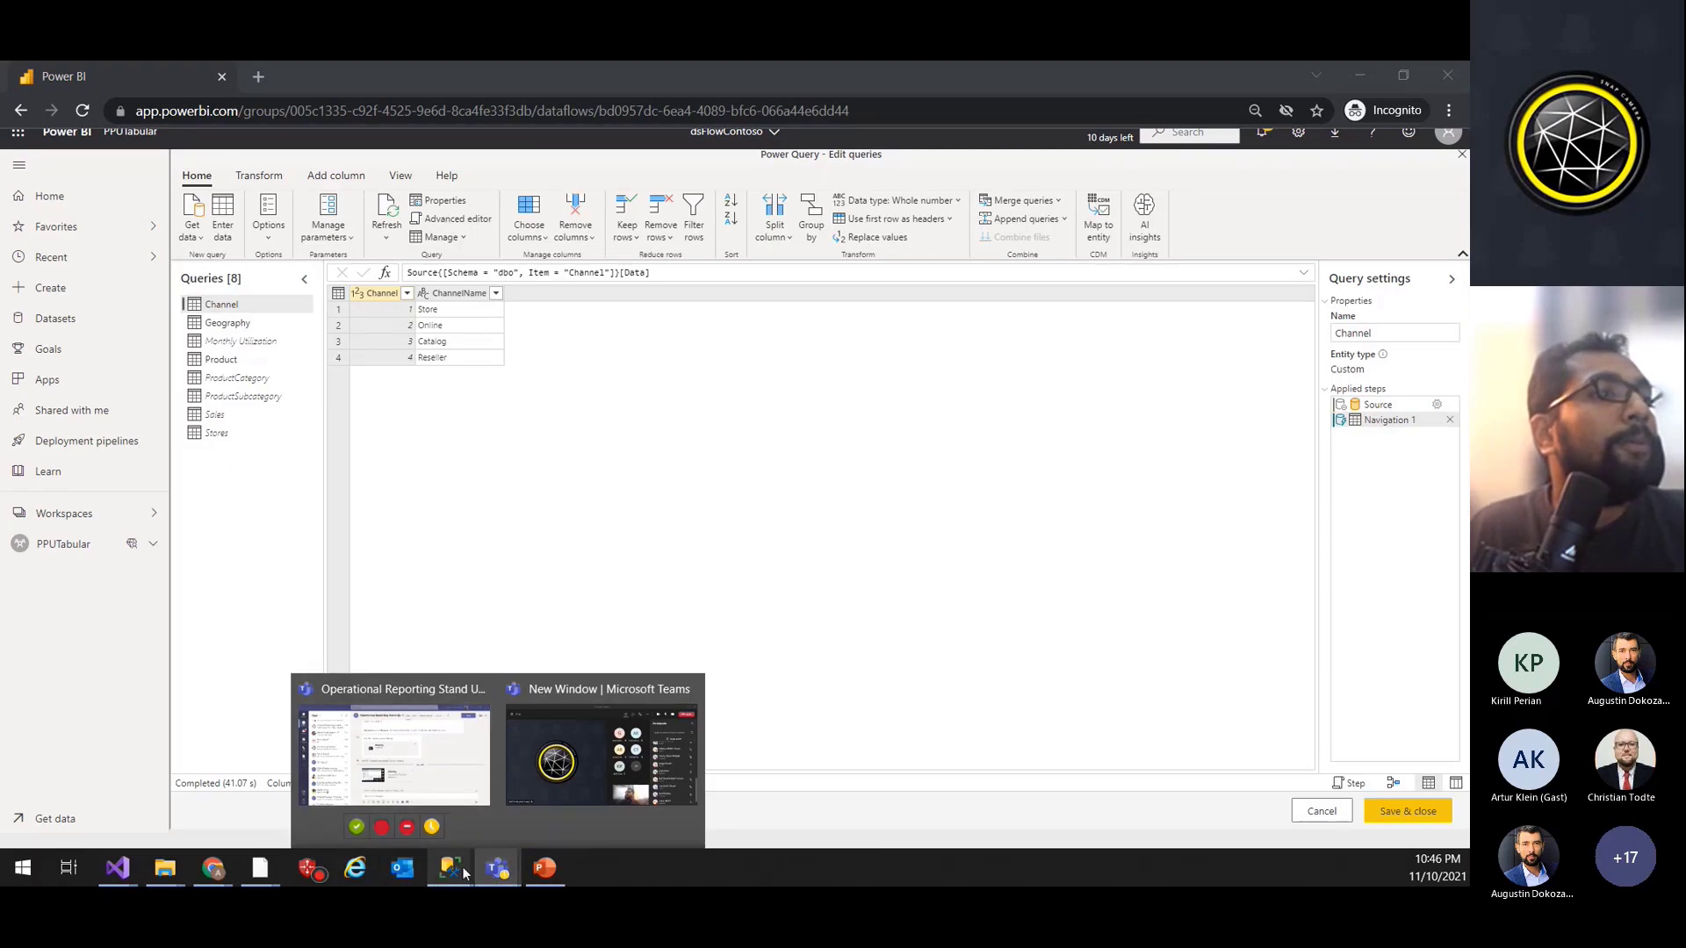
pyautogui.click(623, 465)
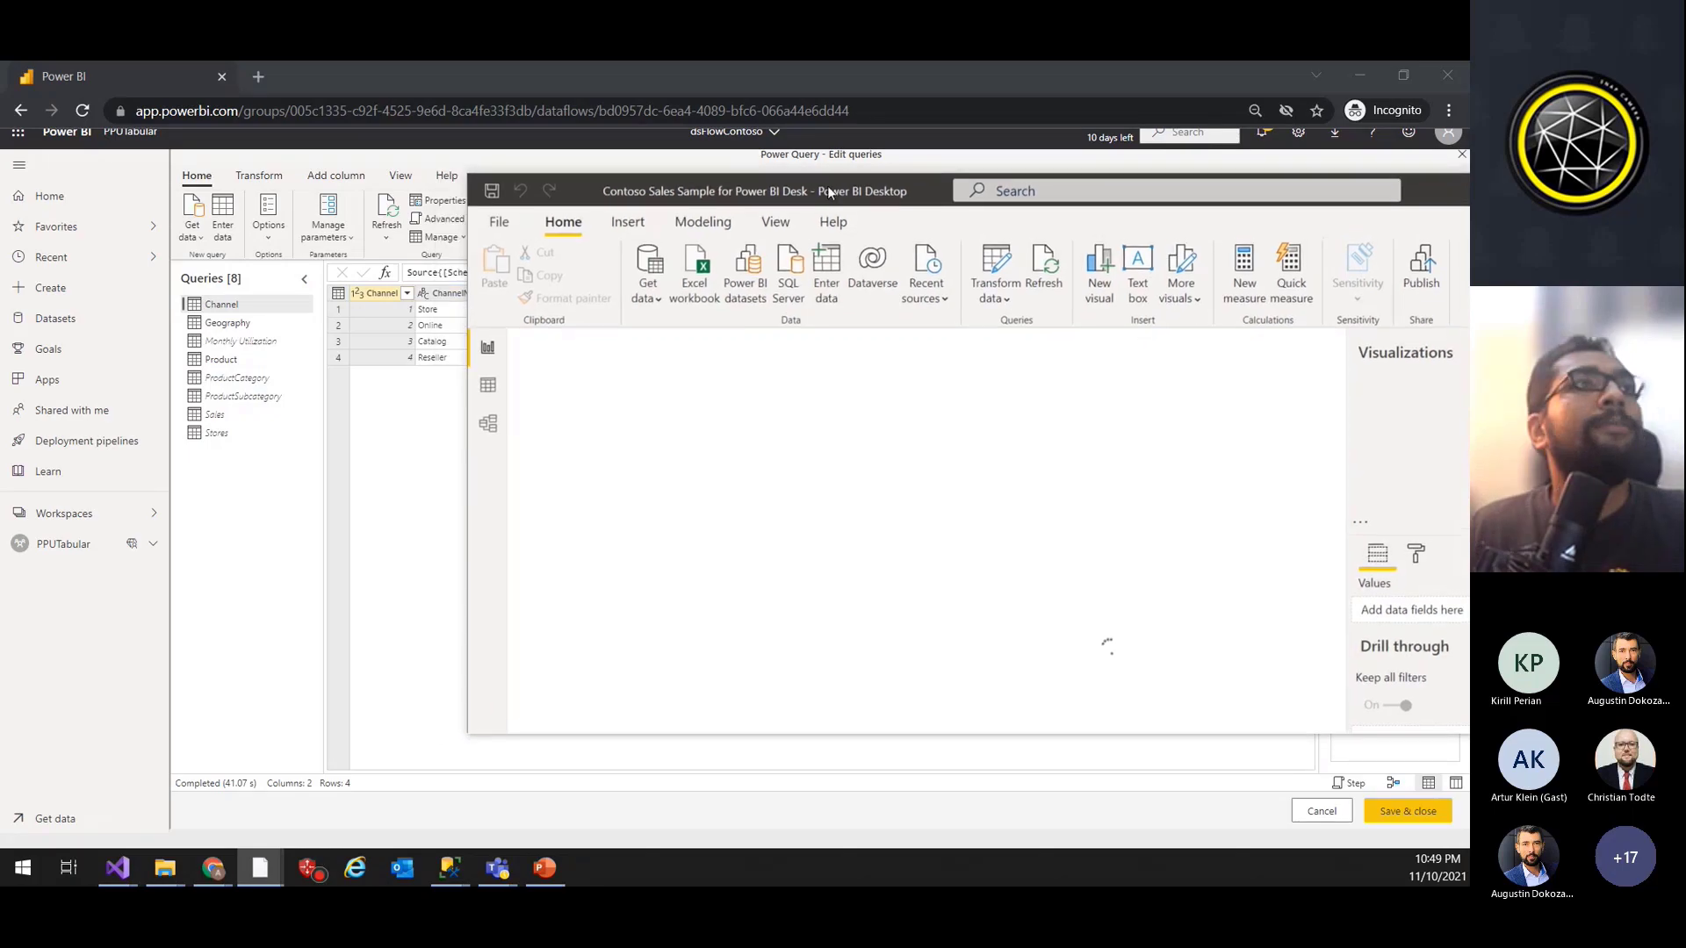
pyautogui.click(654, 299)
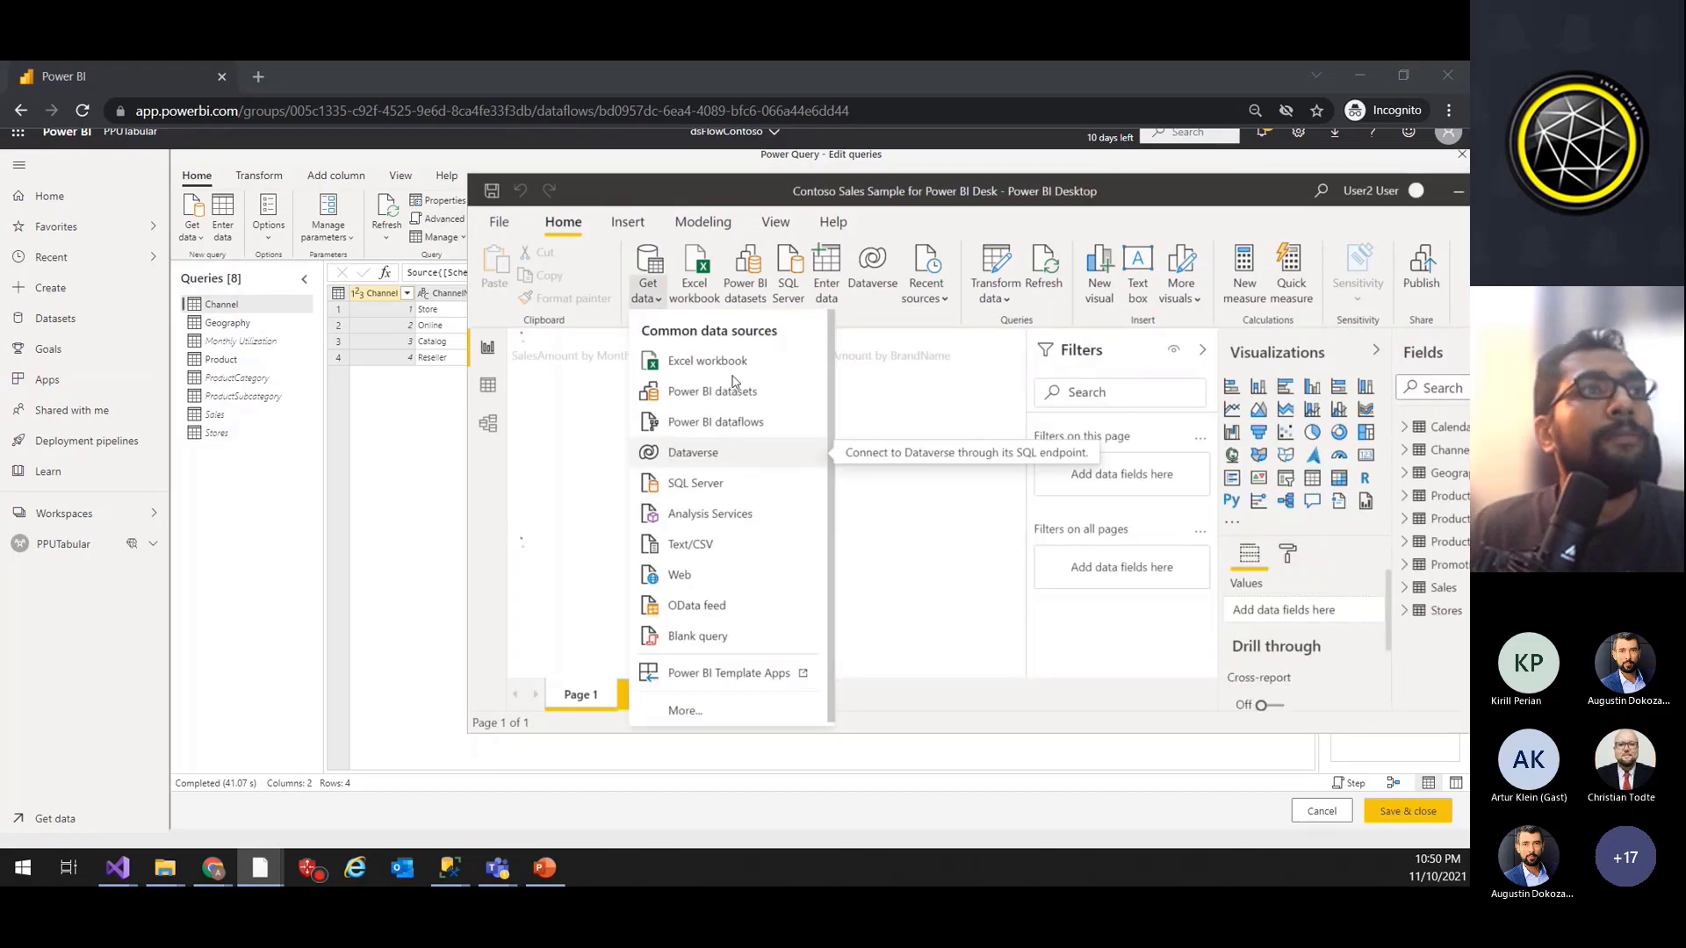
pyautogui.click(707, 424)
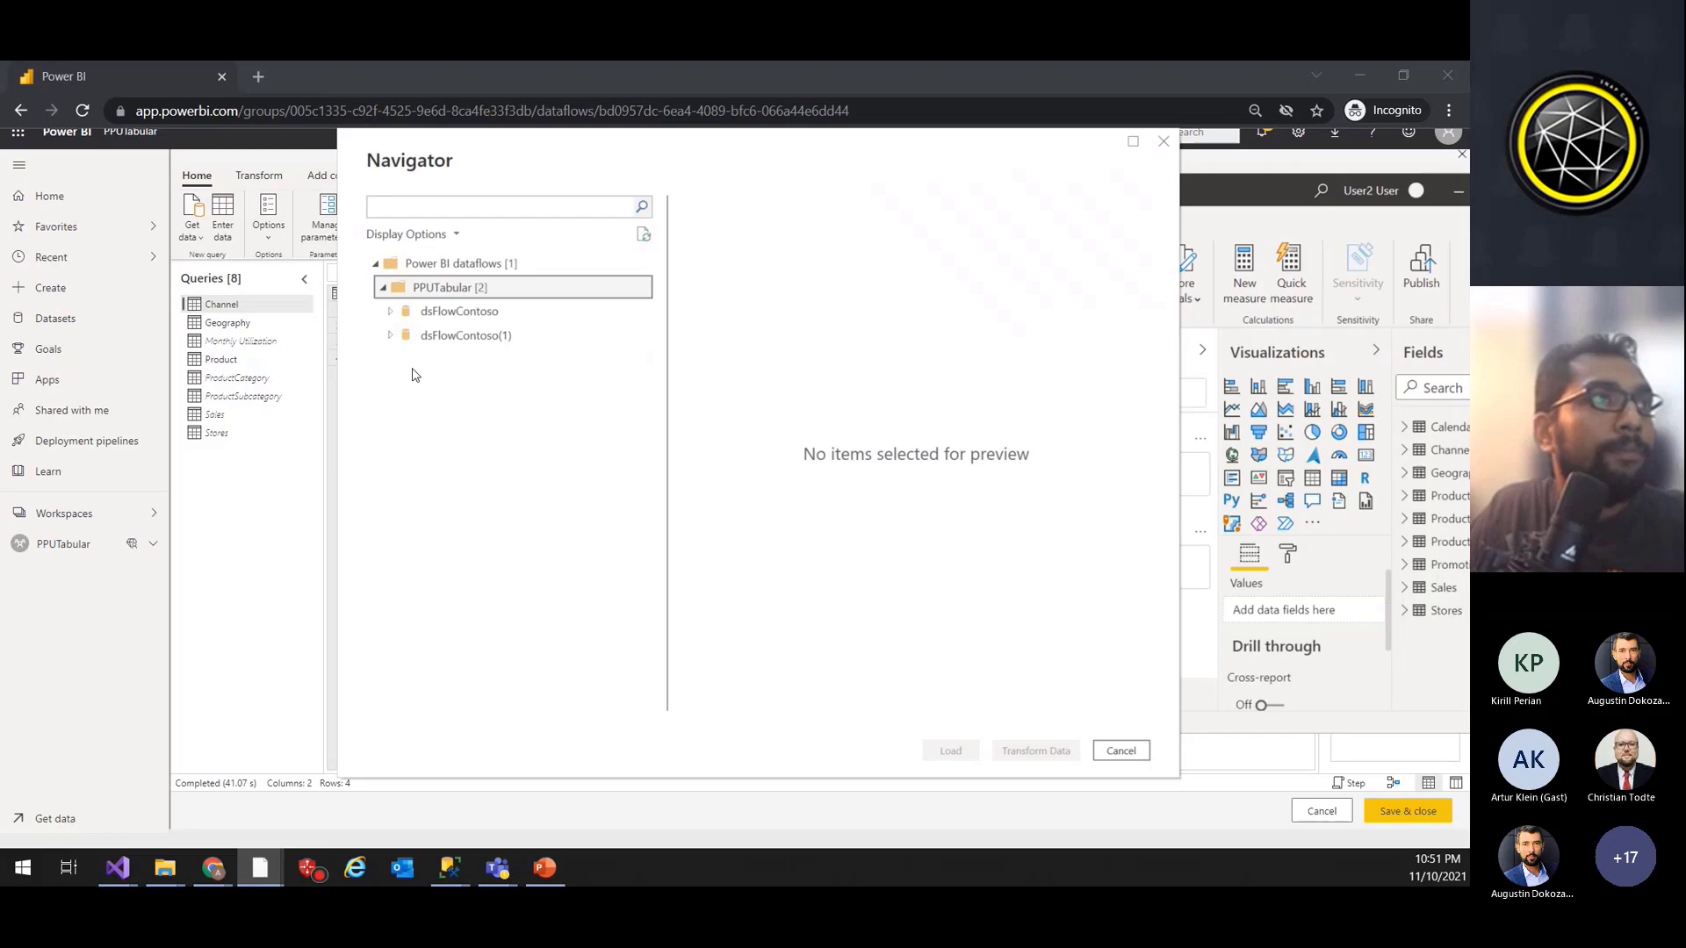
pyautogui.click(392, 313)
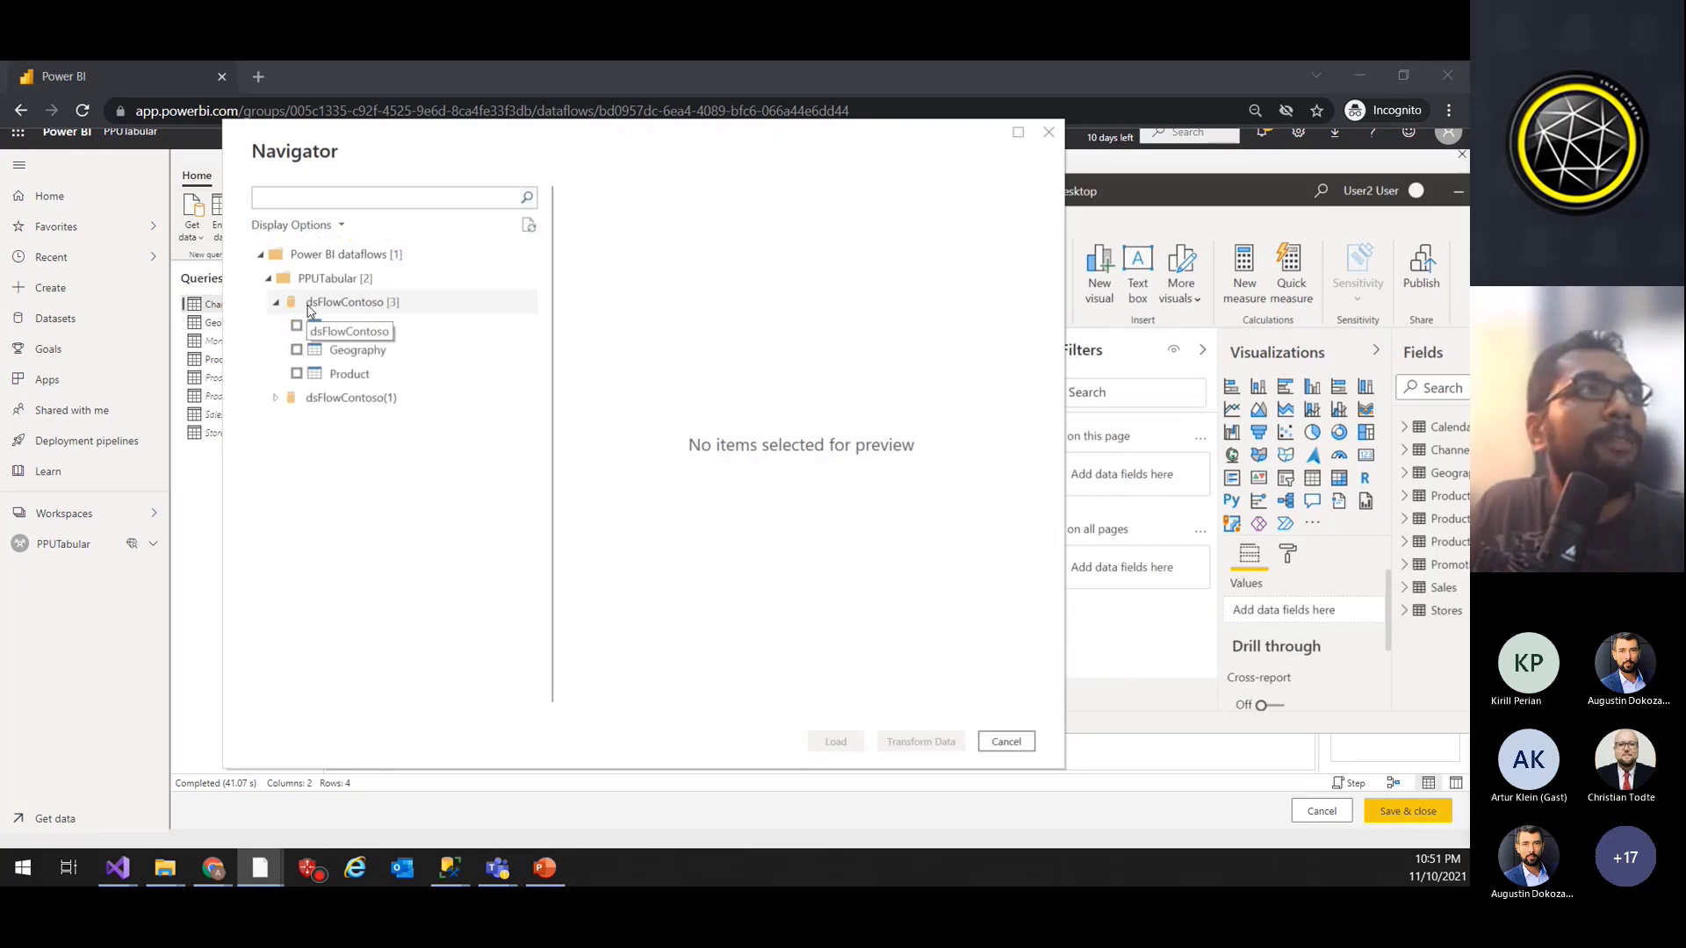
pyautogui.click(296, 374)
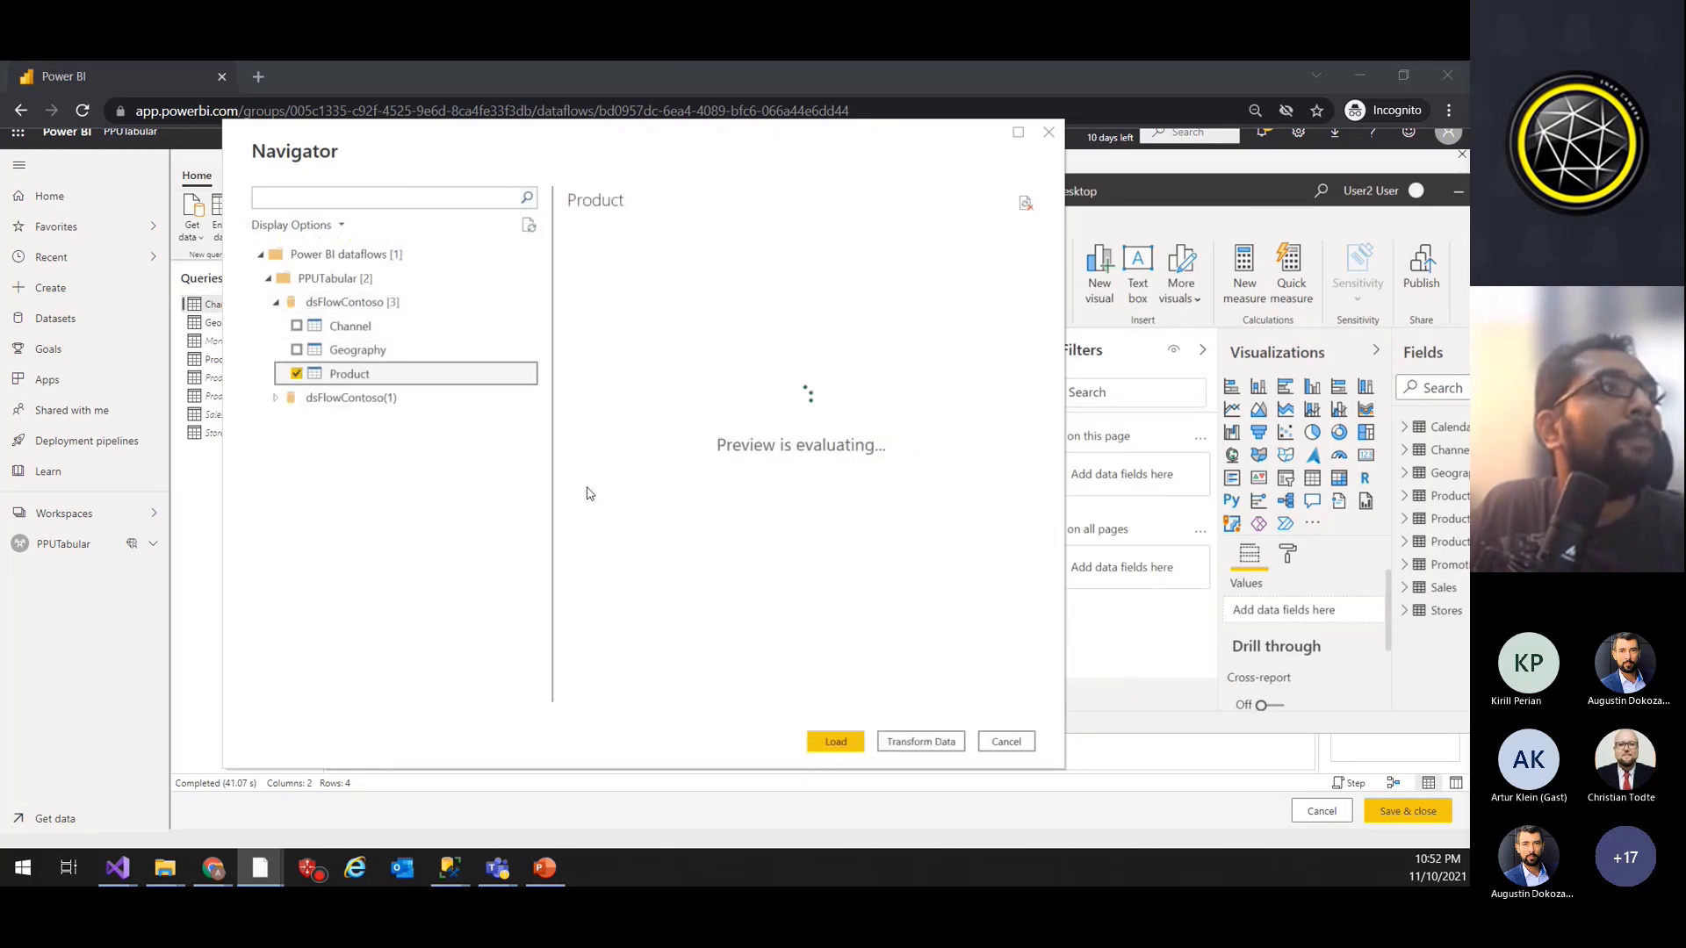
pyautogui.click(835, 743)
# Step: Expand the original Product table and the one loaded from the dataflow, and compare their fields
pyautogui.click(1161, 489)
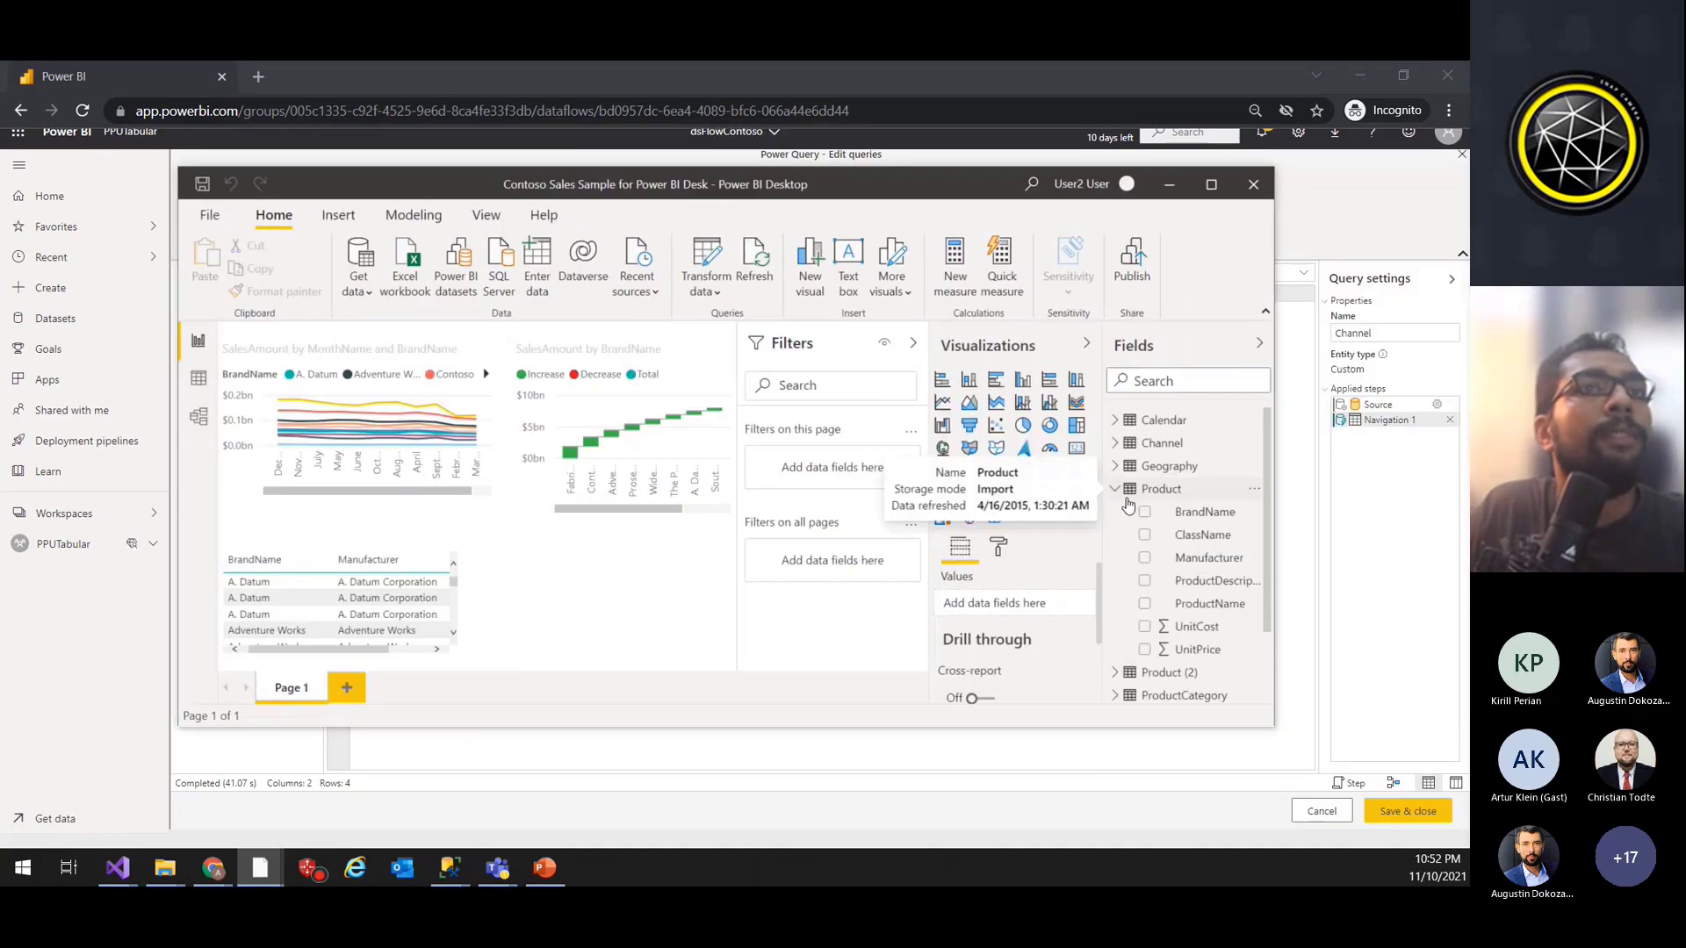
pyautogui.click(1190, 518)
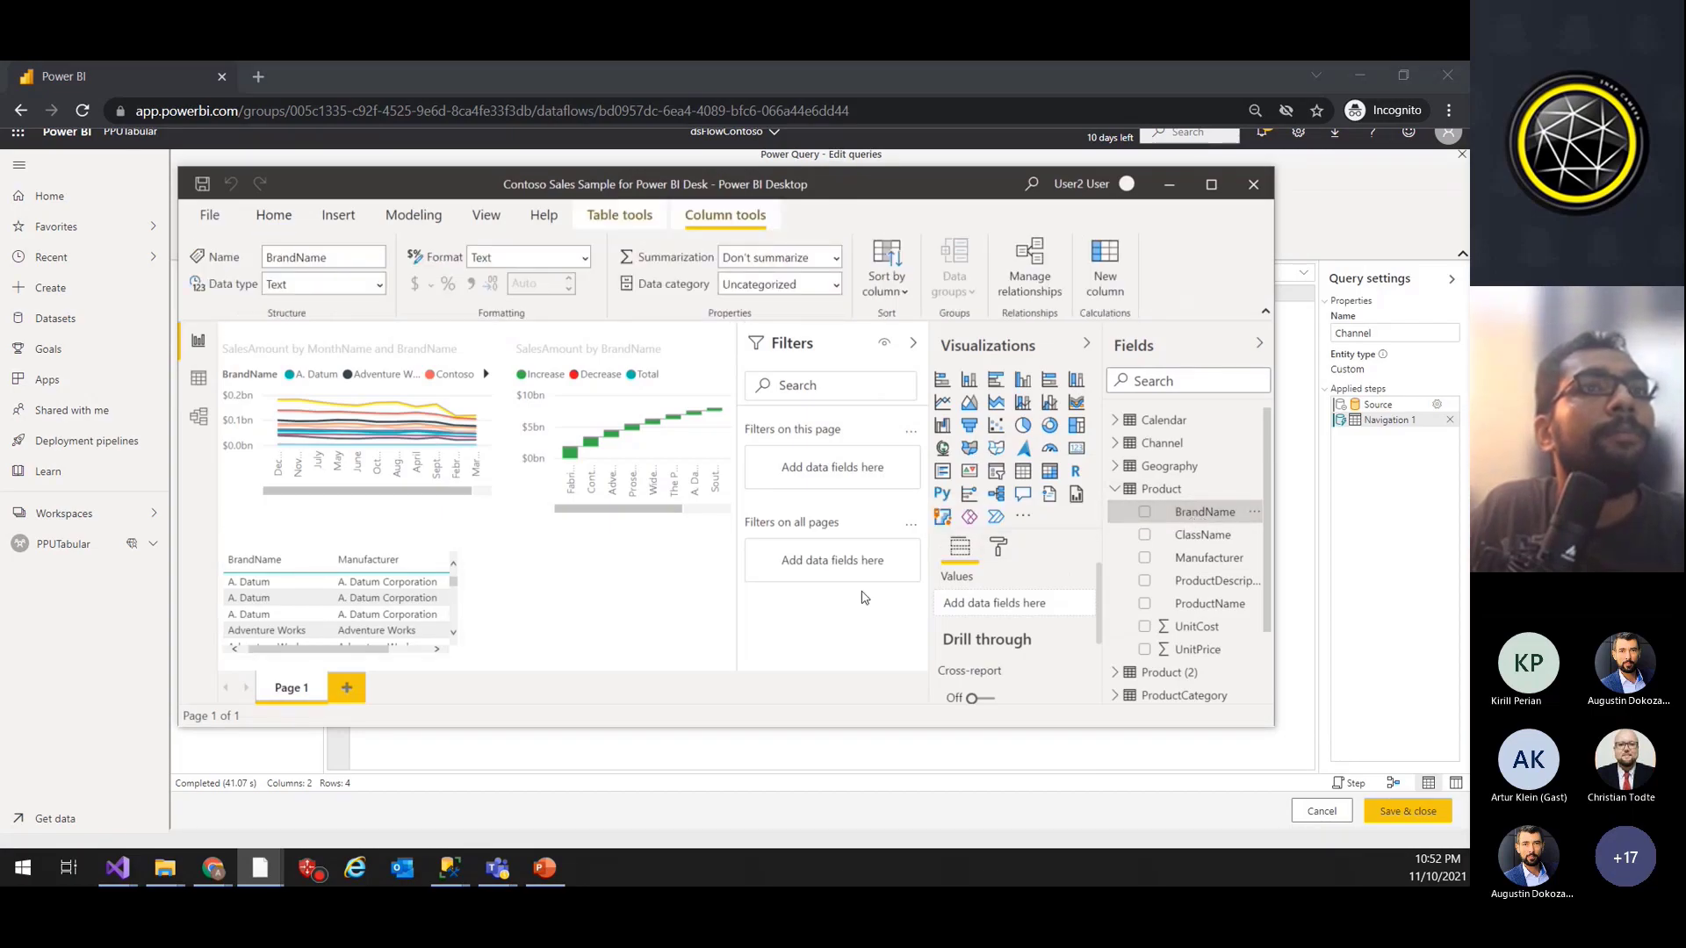
pyautogui.click(1115, 674)
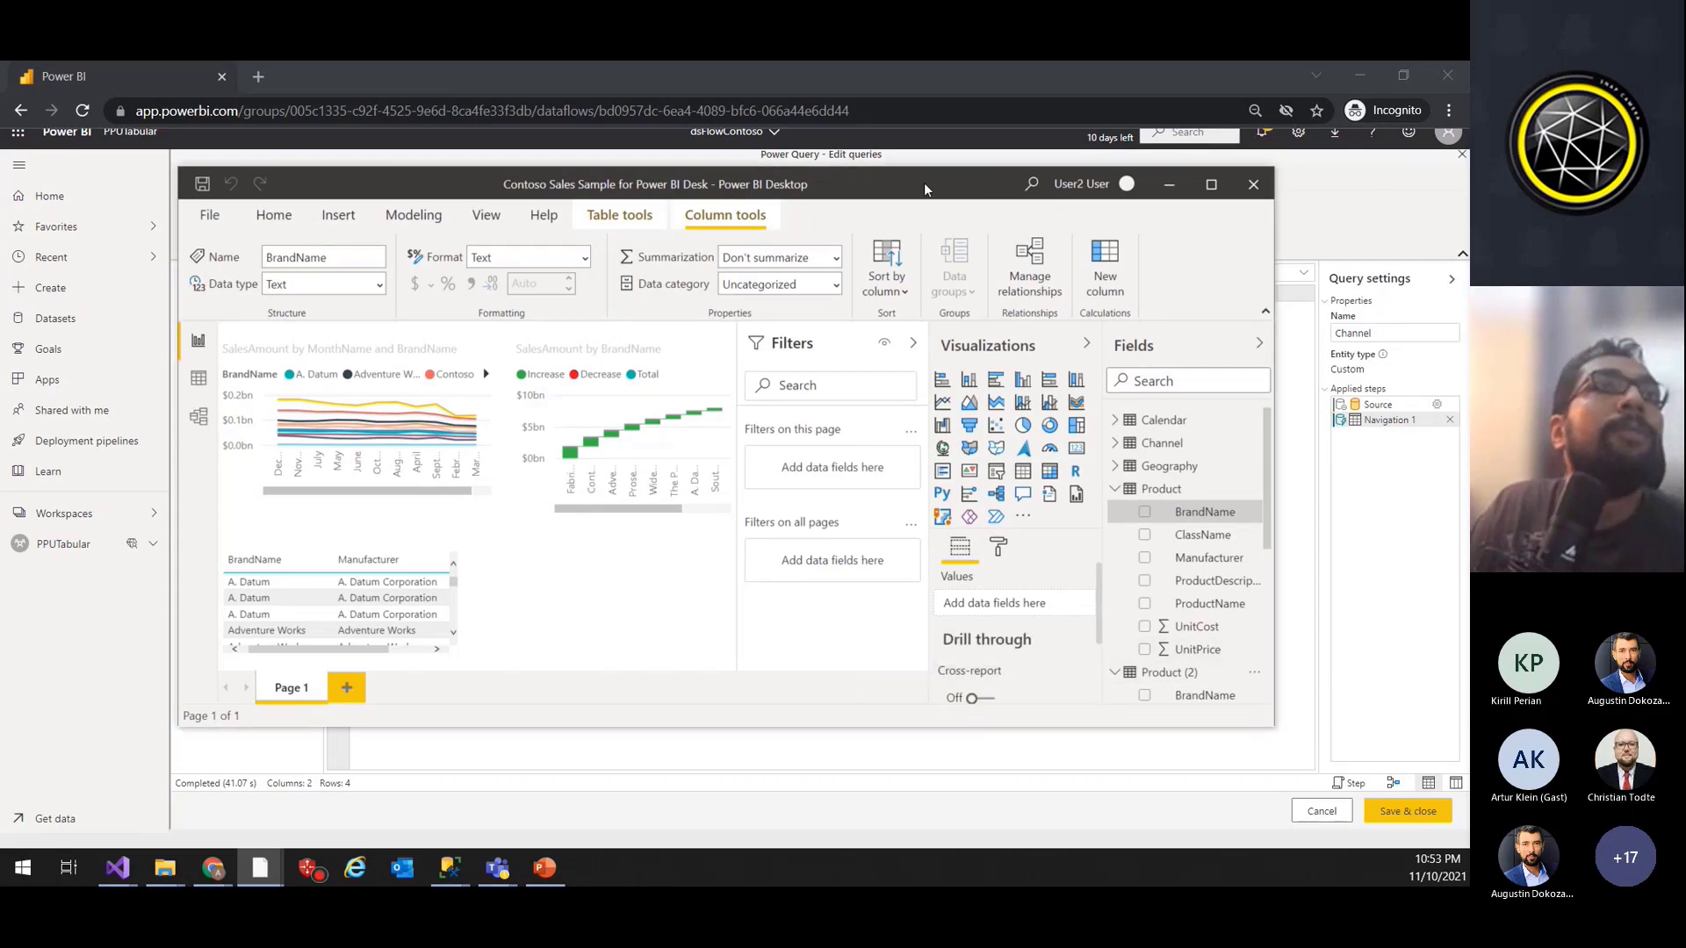
pyautogui.moveTo(924, 183); pyautogui.dragTo(967, 167)
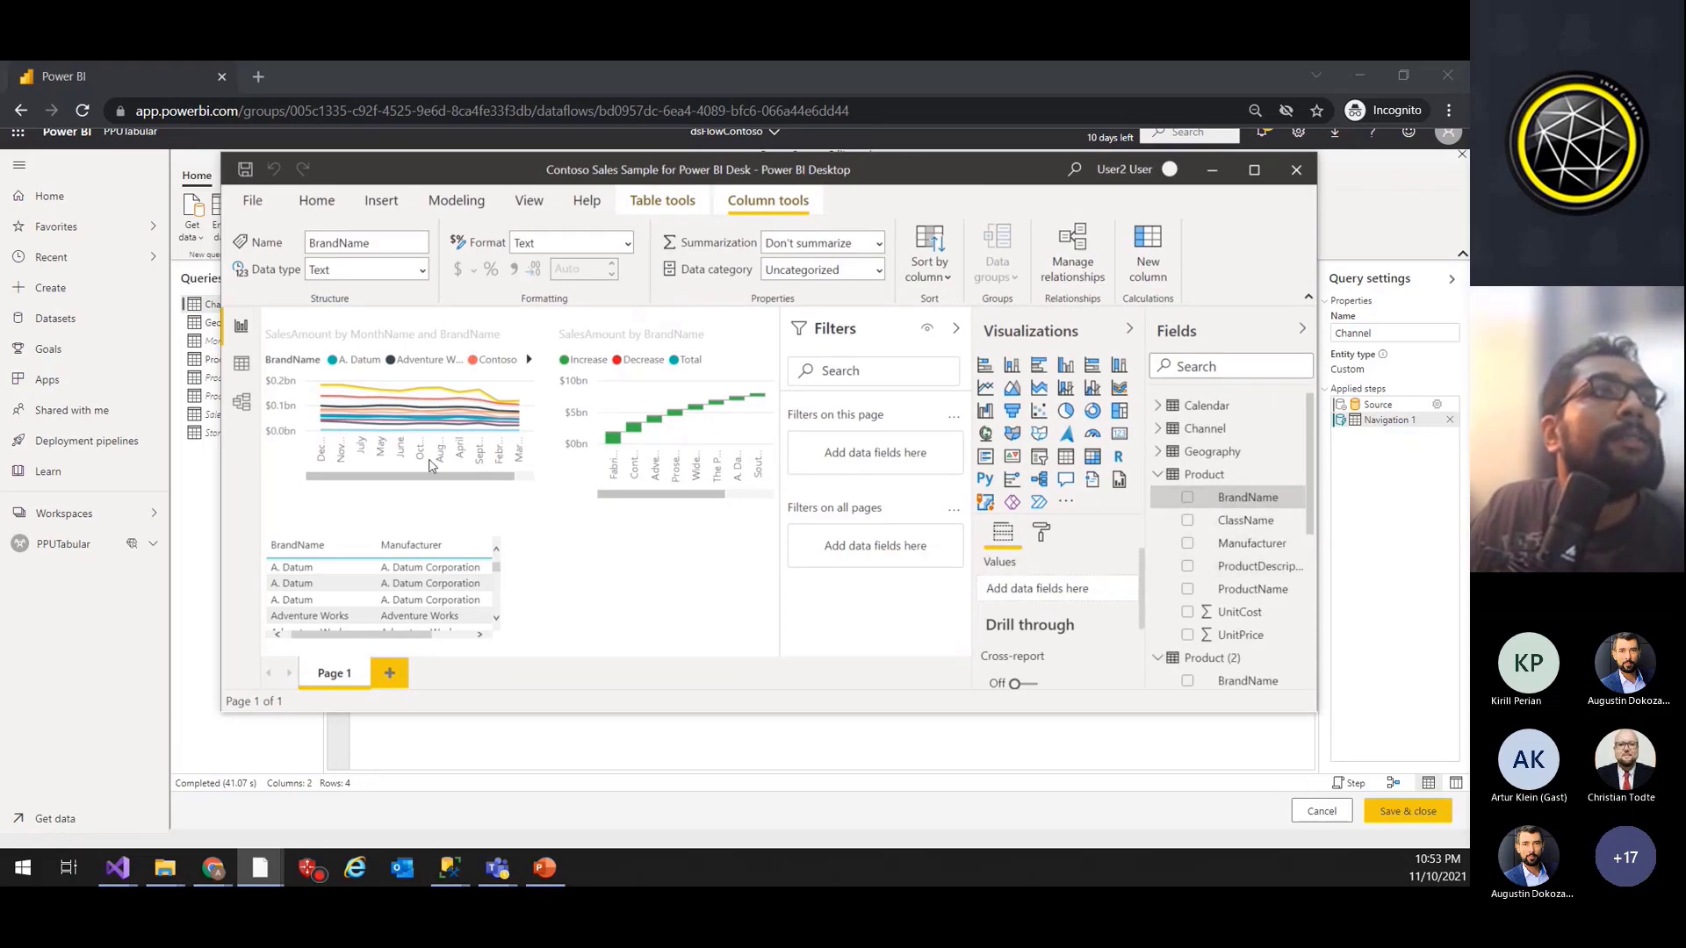
pyautogui.scroll(-2, 1233, 435)
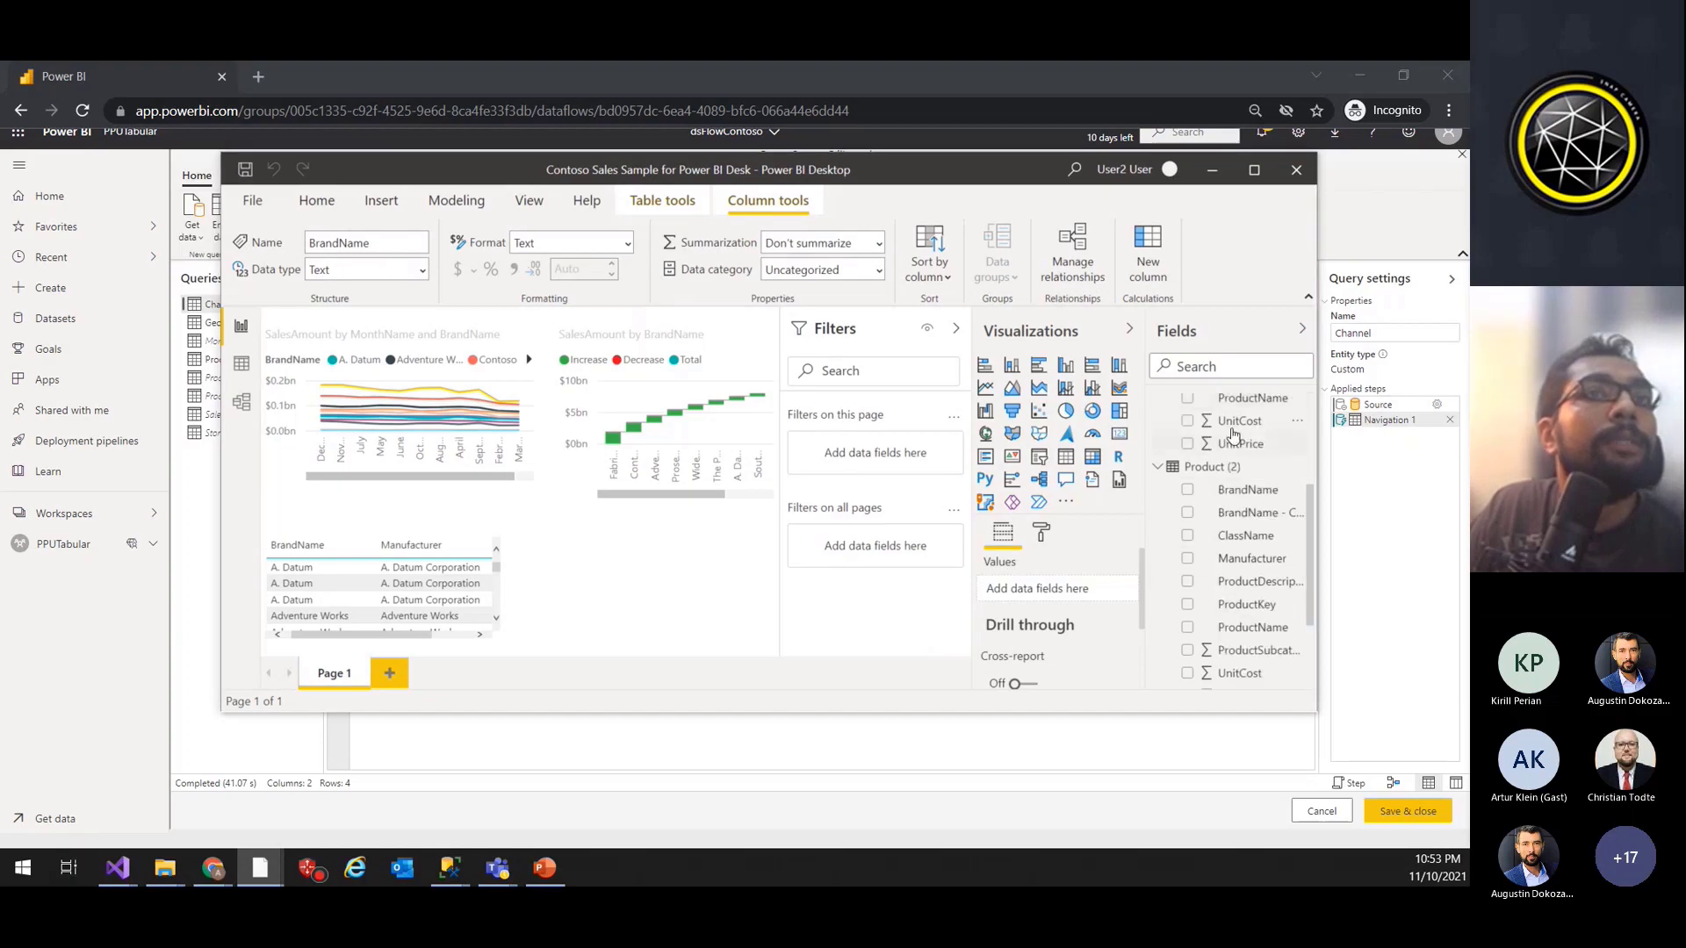
# Step: Create a table visual showing only BrandName, and add Product (2)'s BrandName to the existing brand and manufacturer table, widening it to fit
pyautogui.click(1186, 494)
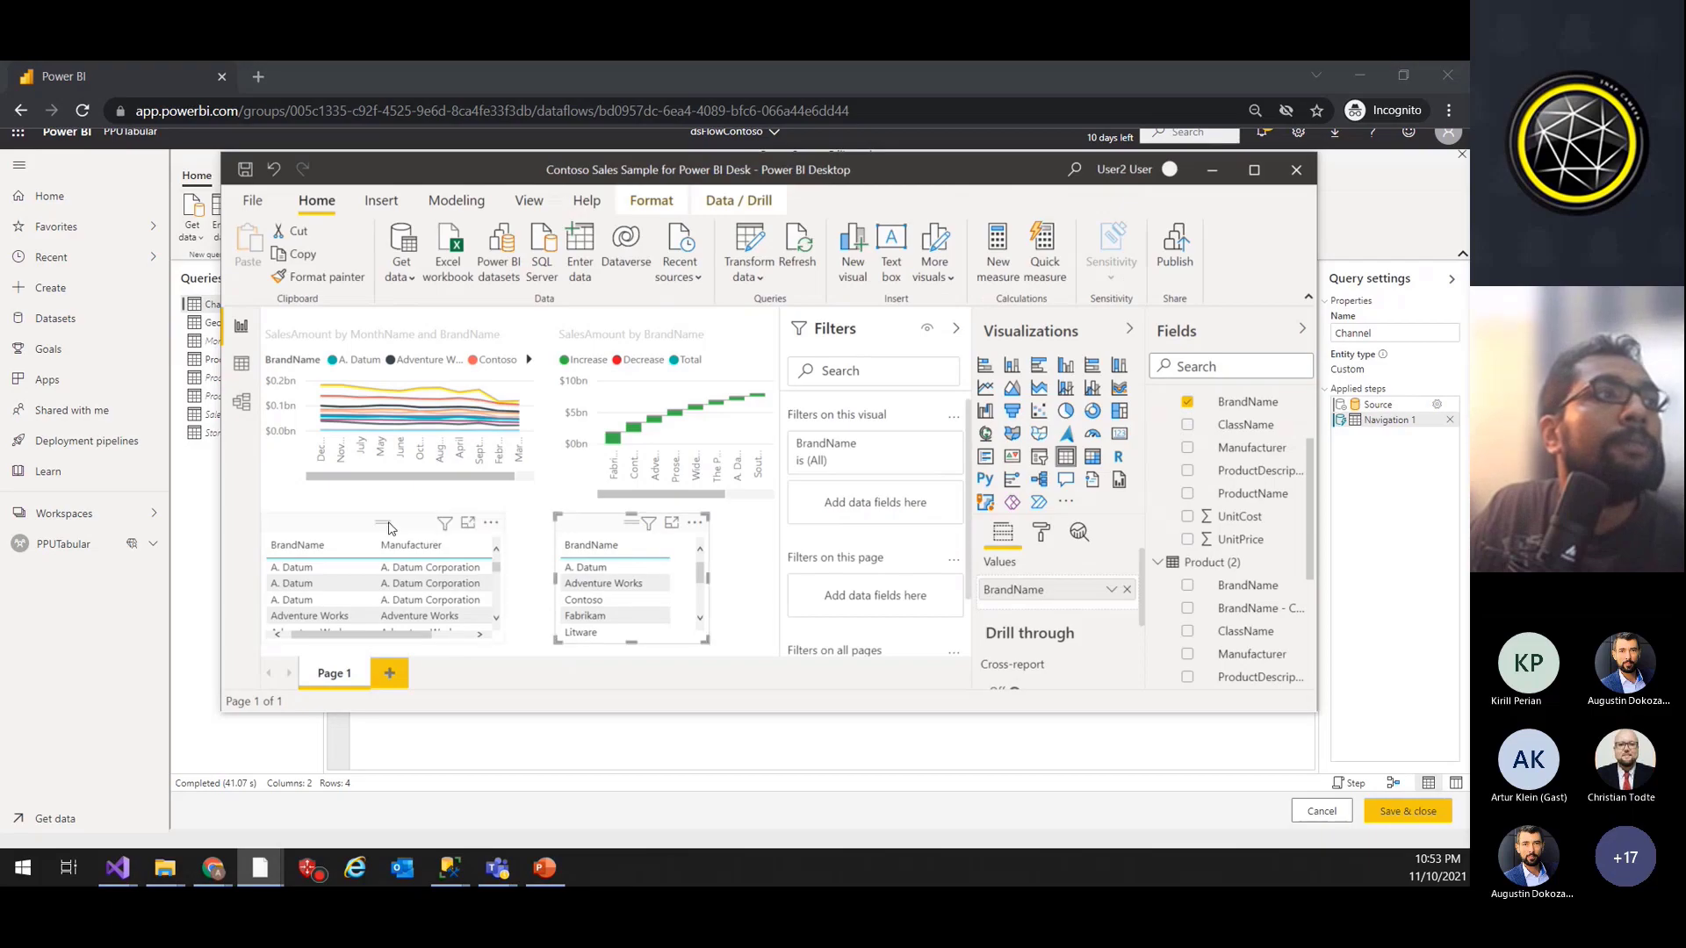
pyautogui.click(390, 528)
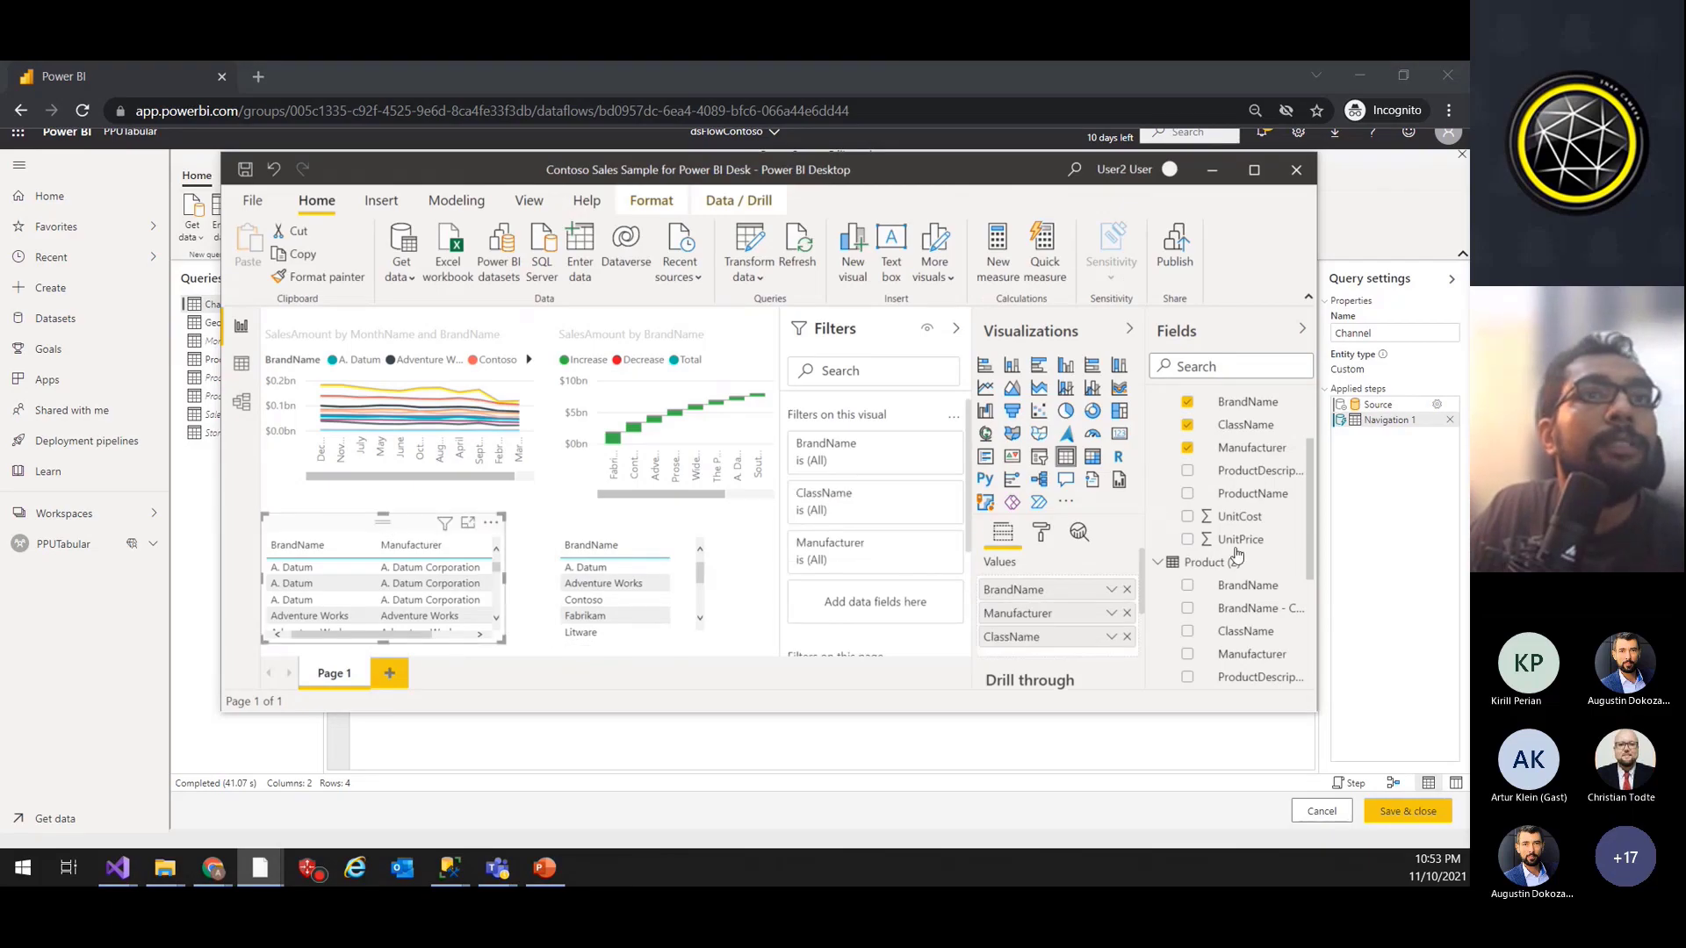
pyautogui.scroll(3, 1229, 538)
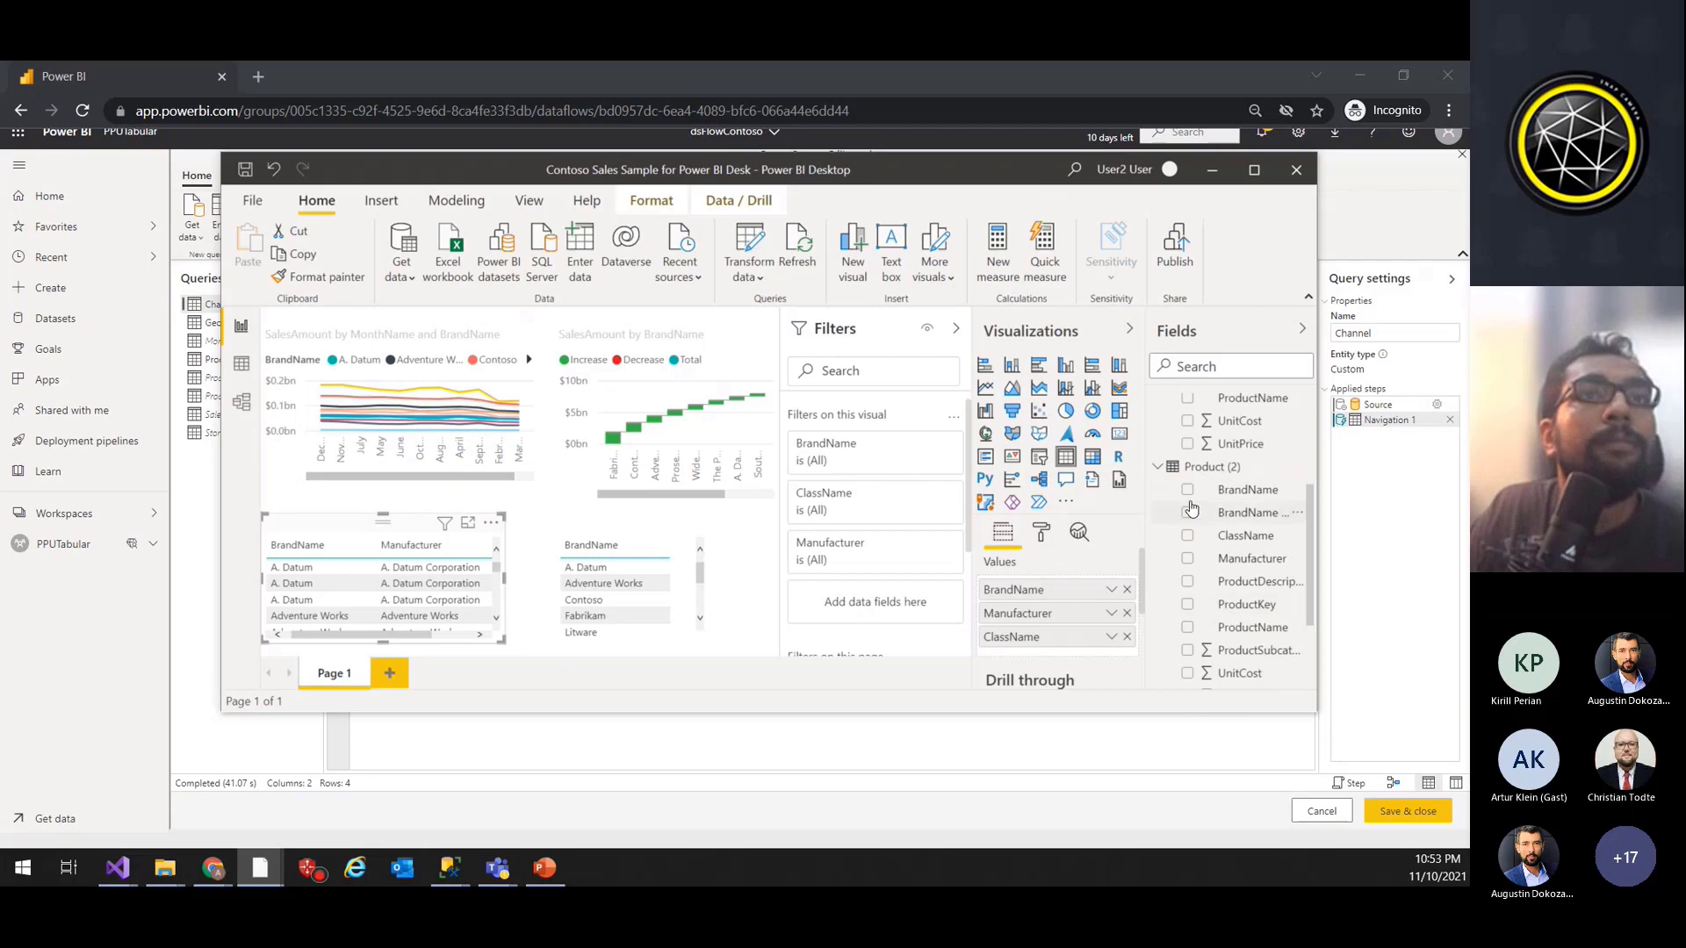
pyautogui.click(1188, 491)
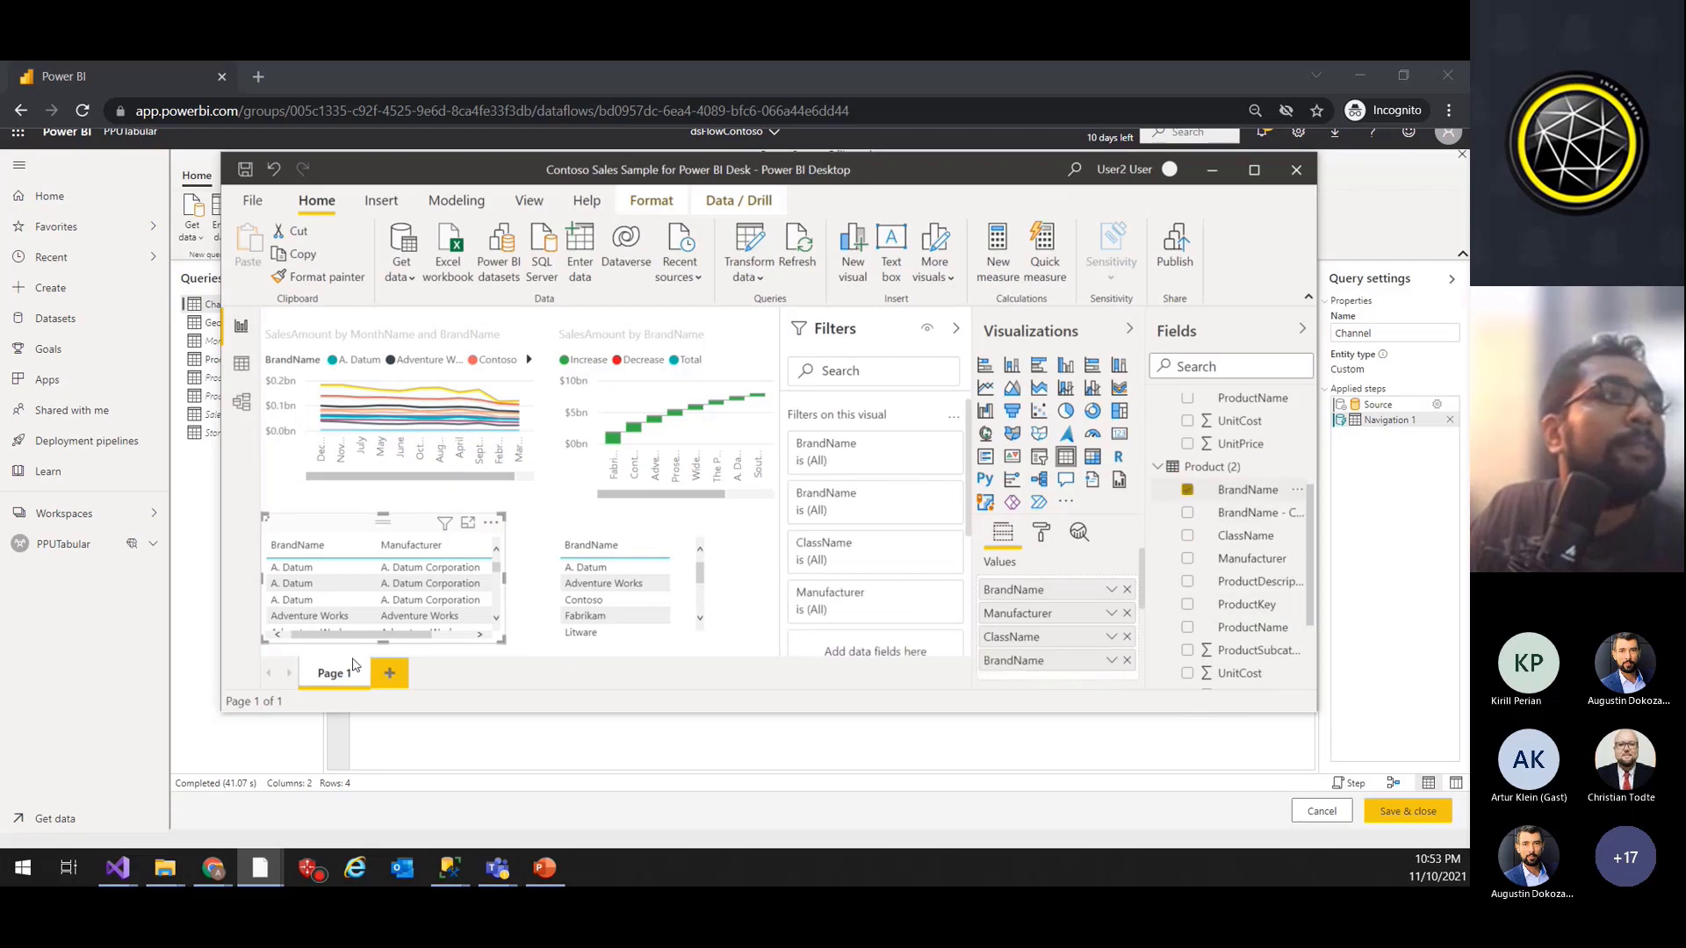
pyautogui.moveTo(505, 642); pyautogui.dragTo(708, 647)
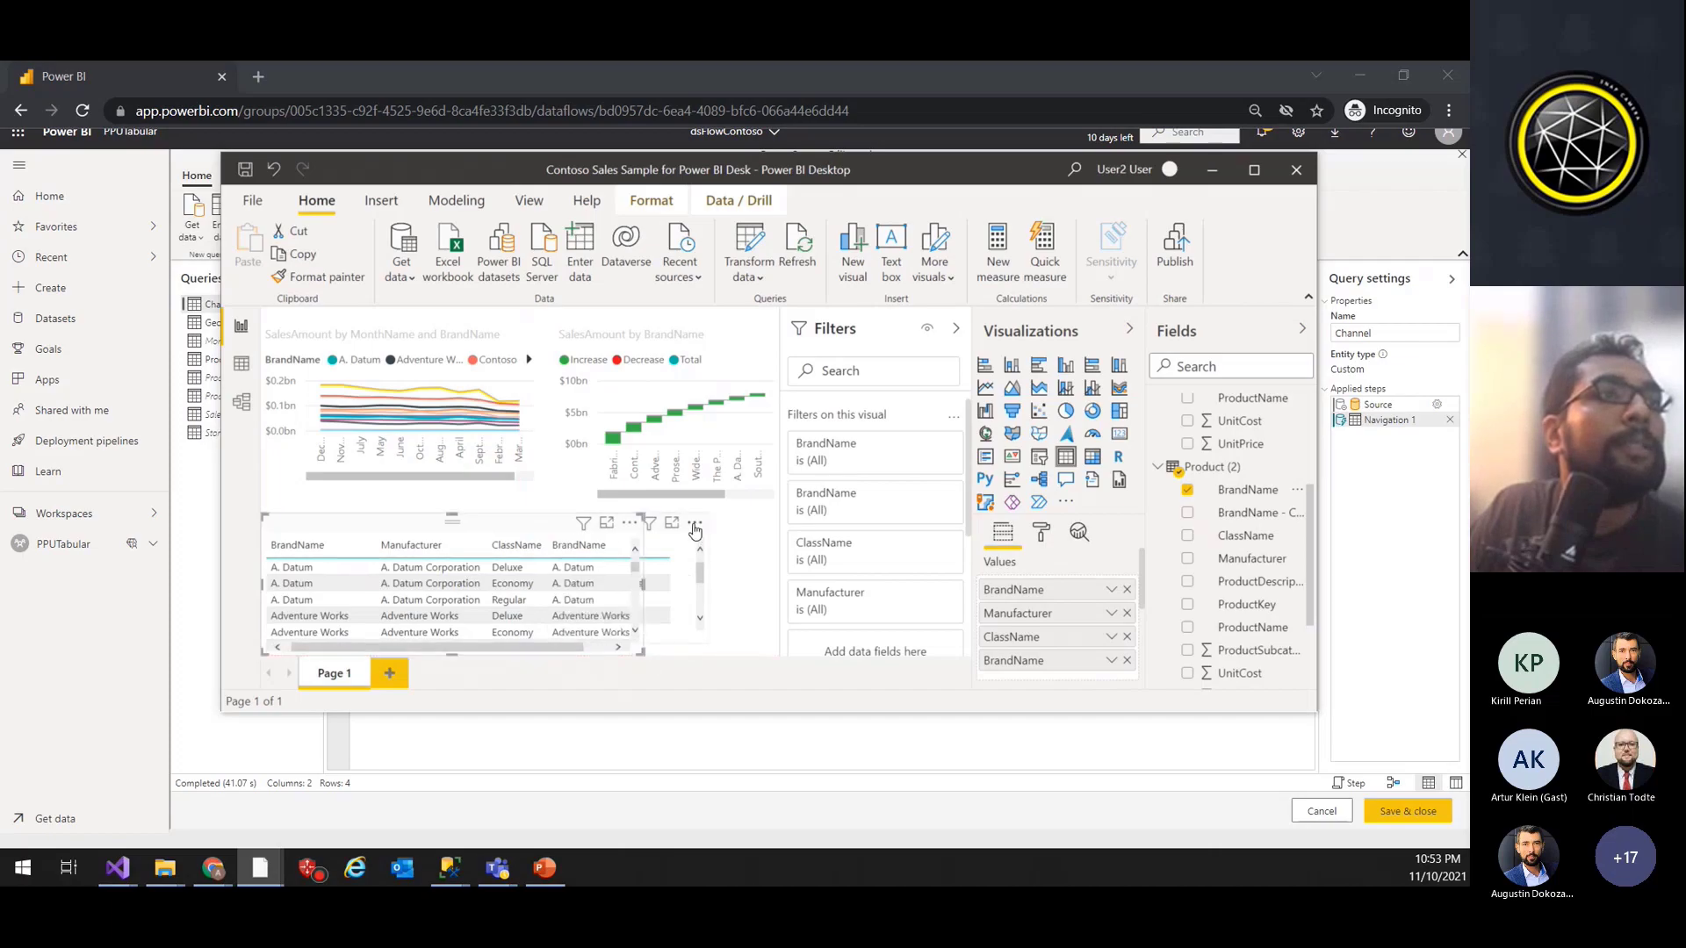
# Step: Remove the extra BrandName-only table and base the remaining table visual on BrandName, Manufacturer and ClassName from Product (2)
pyautogui.click(702, 532)
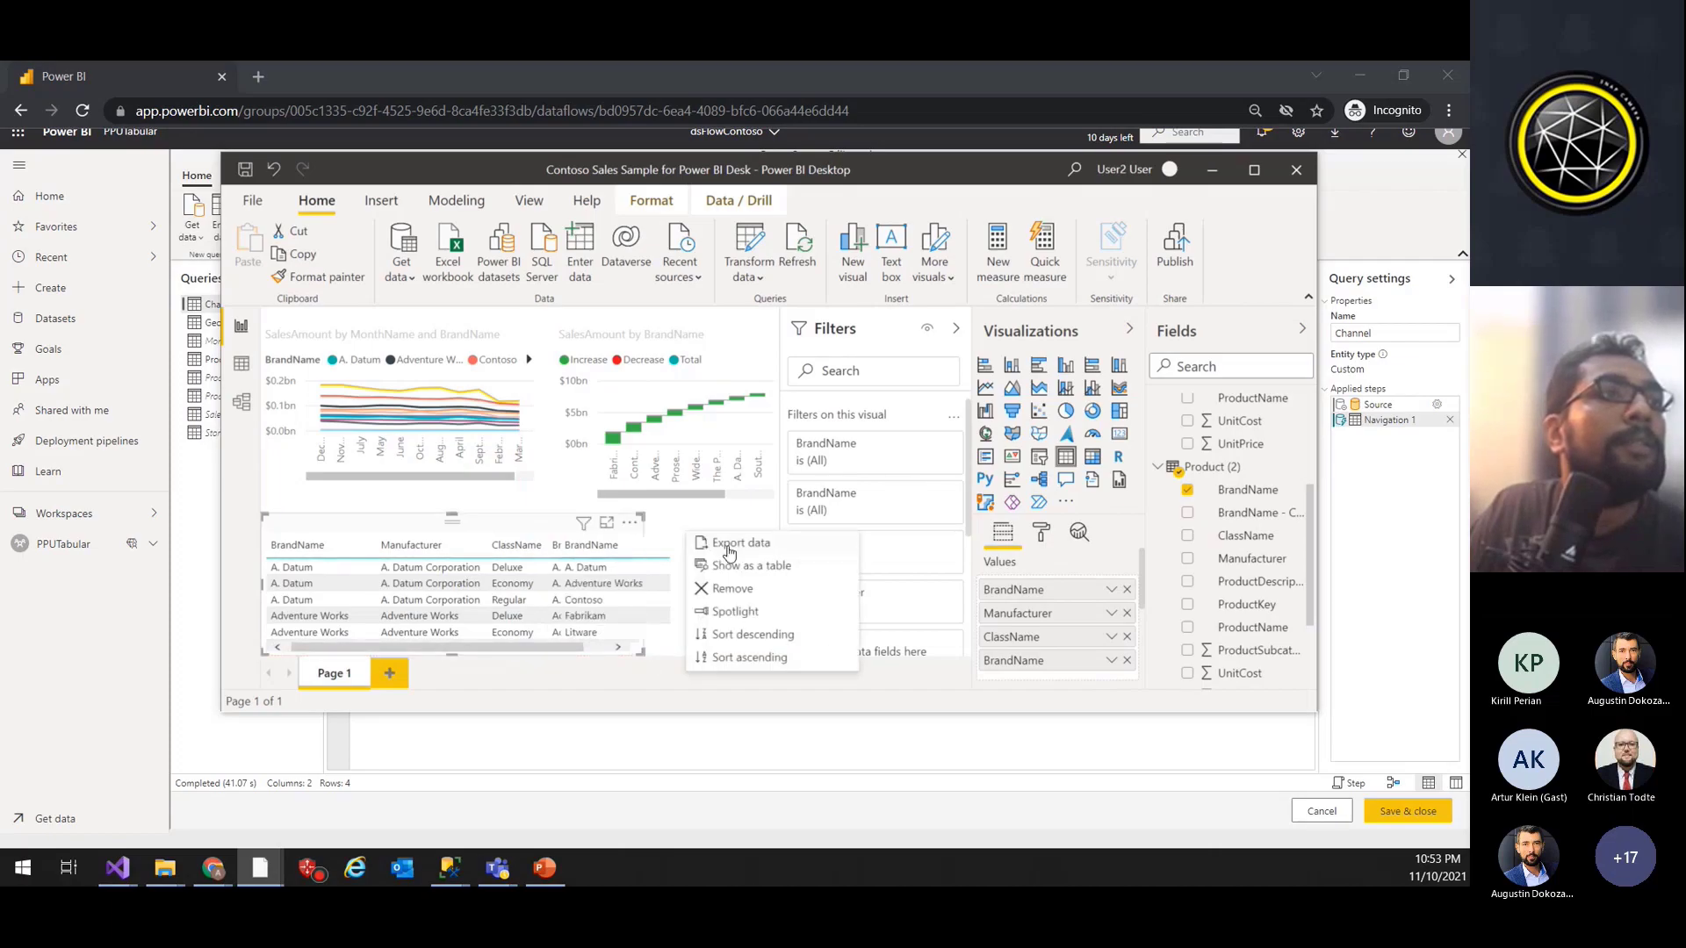
pyautogui.click(660, 519)
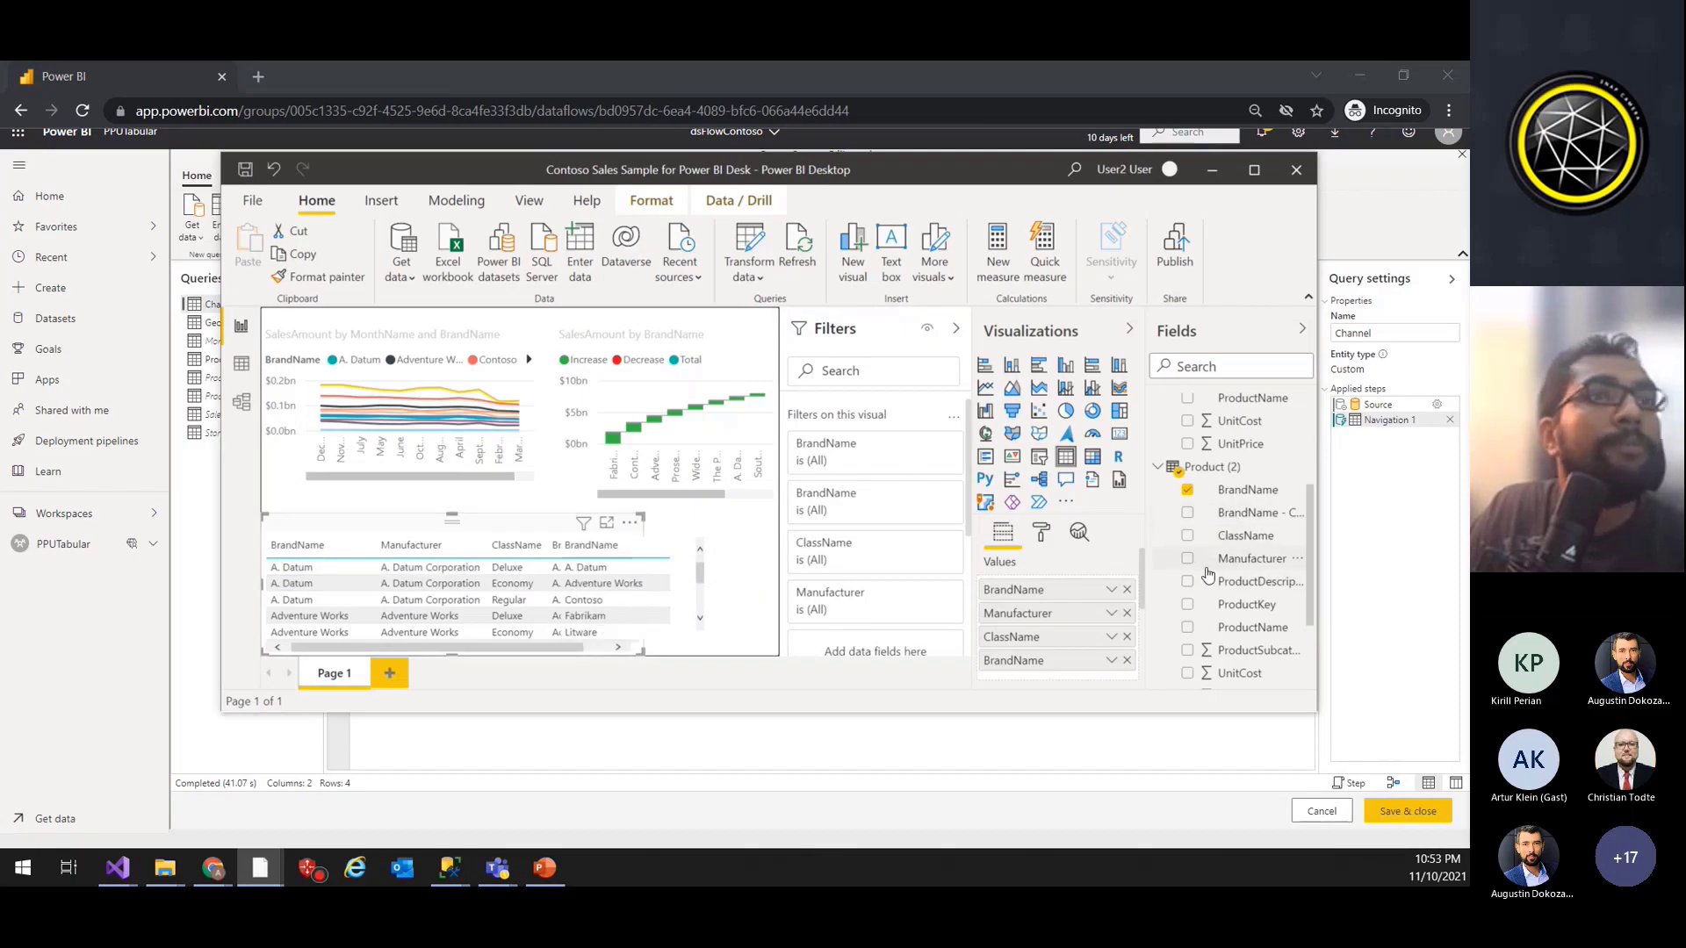
pyautogui.hotkey('ctrl', 'z')
pyautogui.click(579, 554)
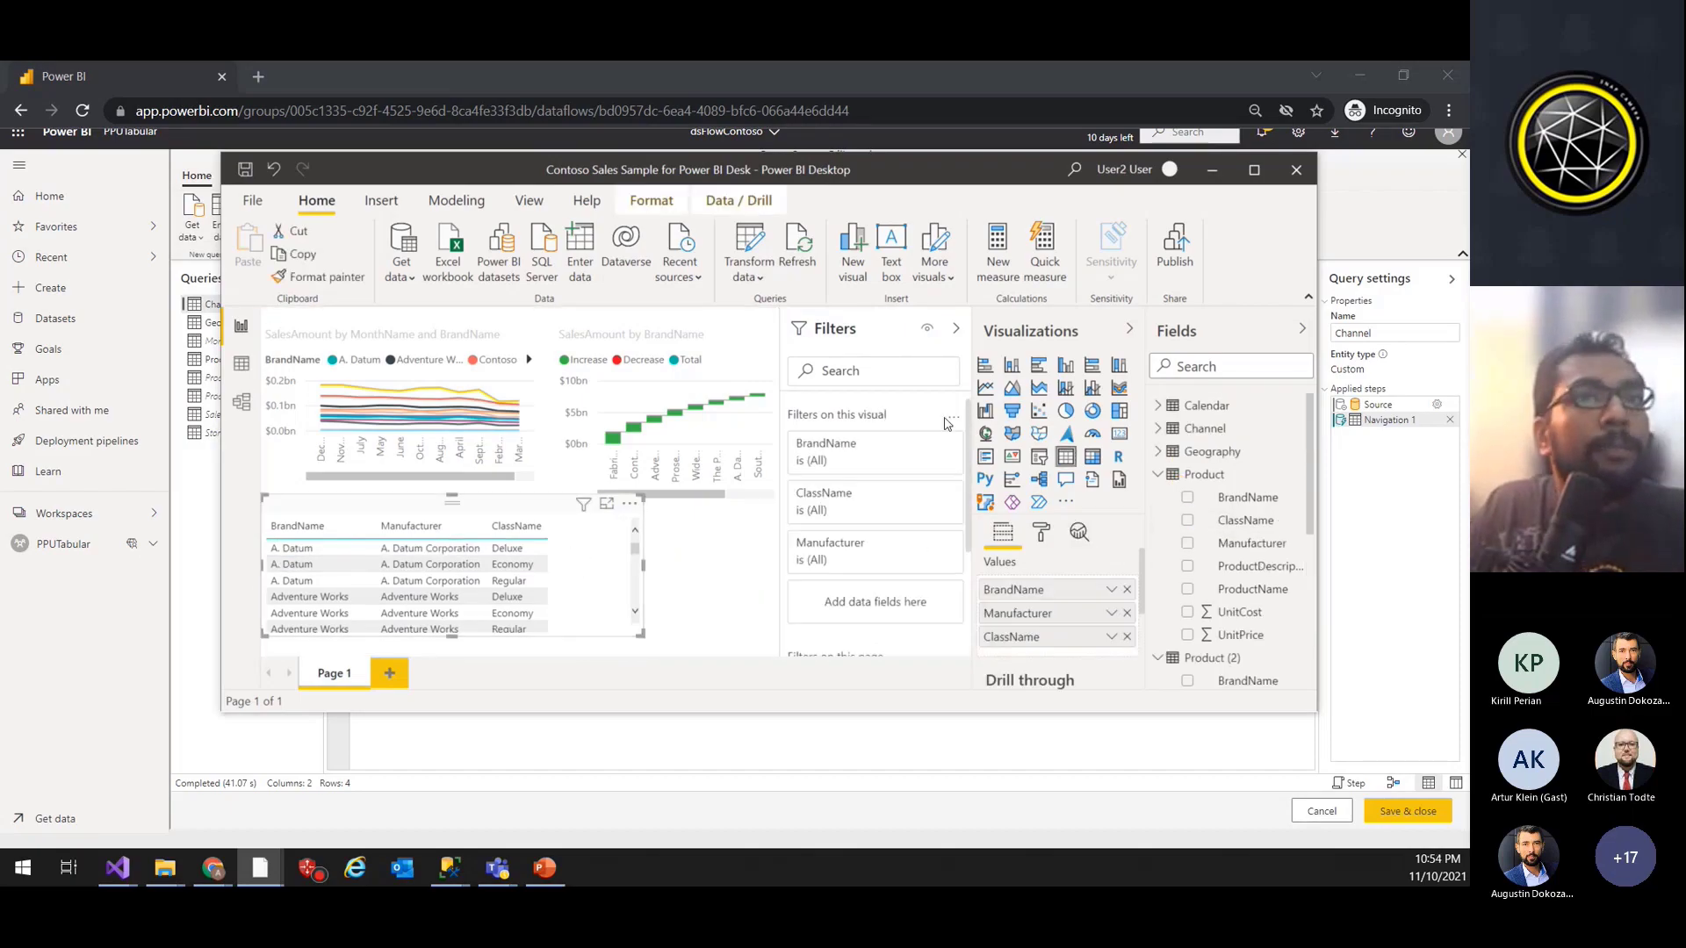
pyautogui.scroll(-1, 1216, 531)
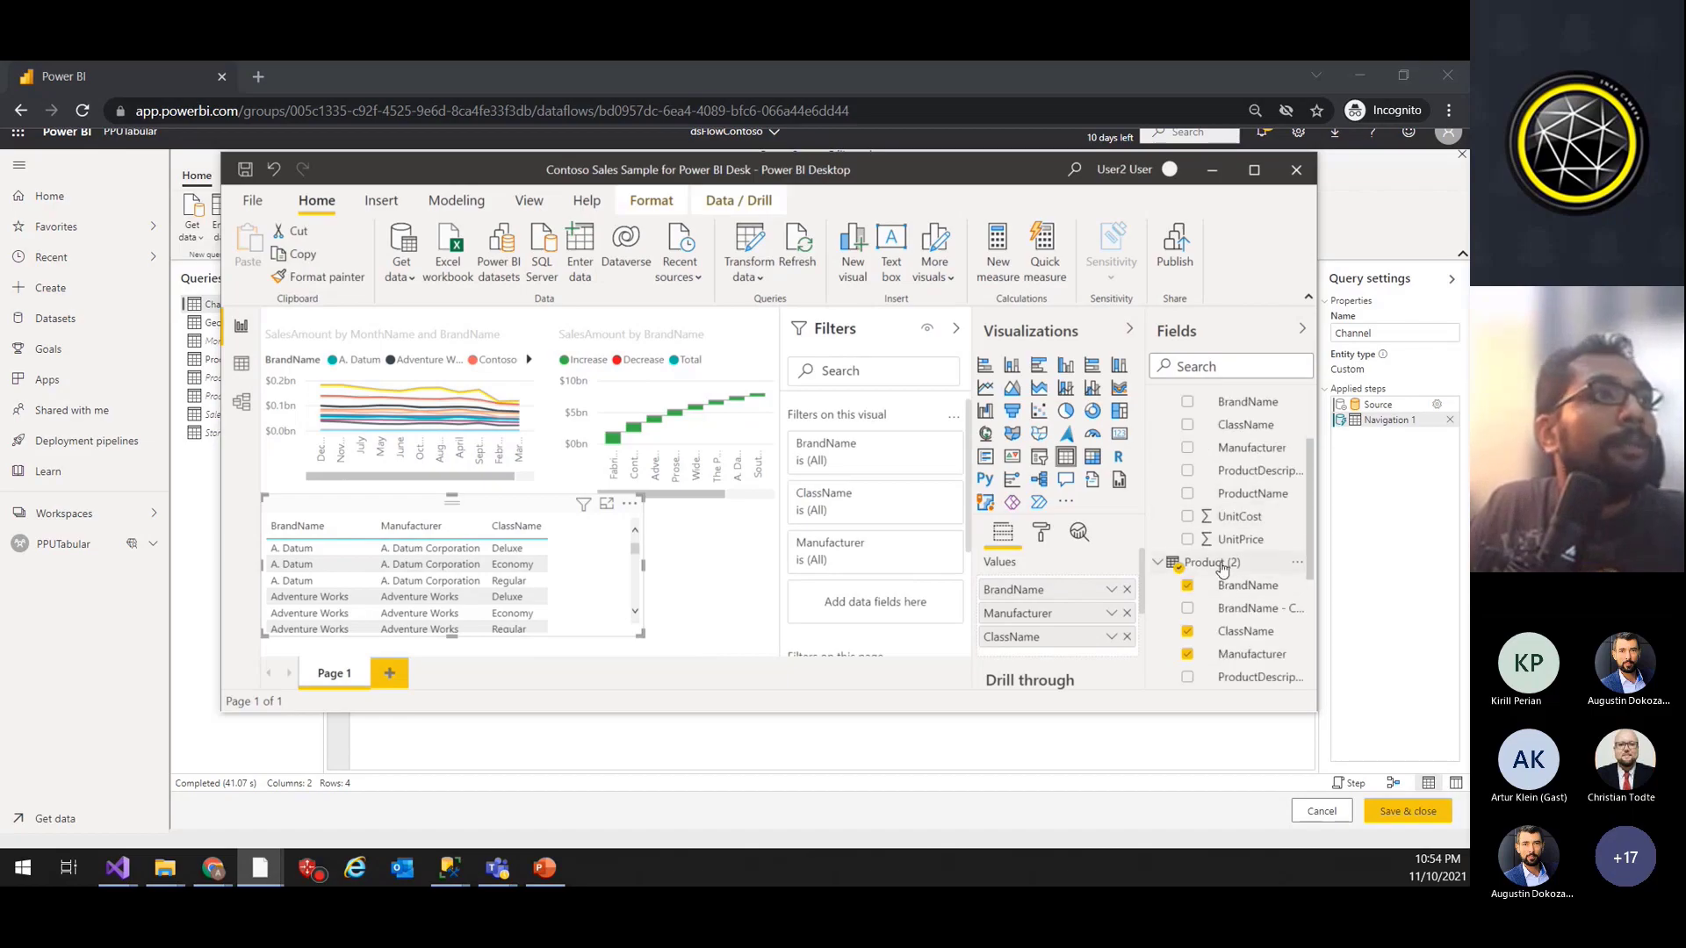
pyautogui.moveTo(1219, 569)
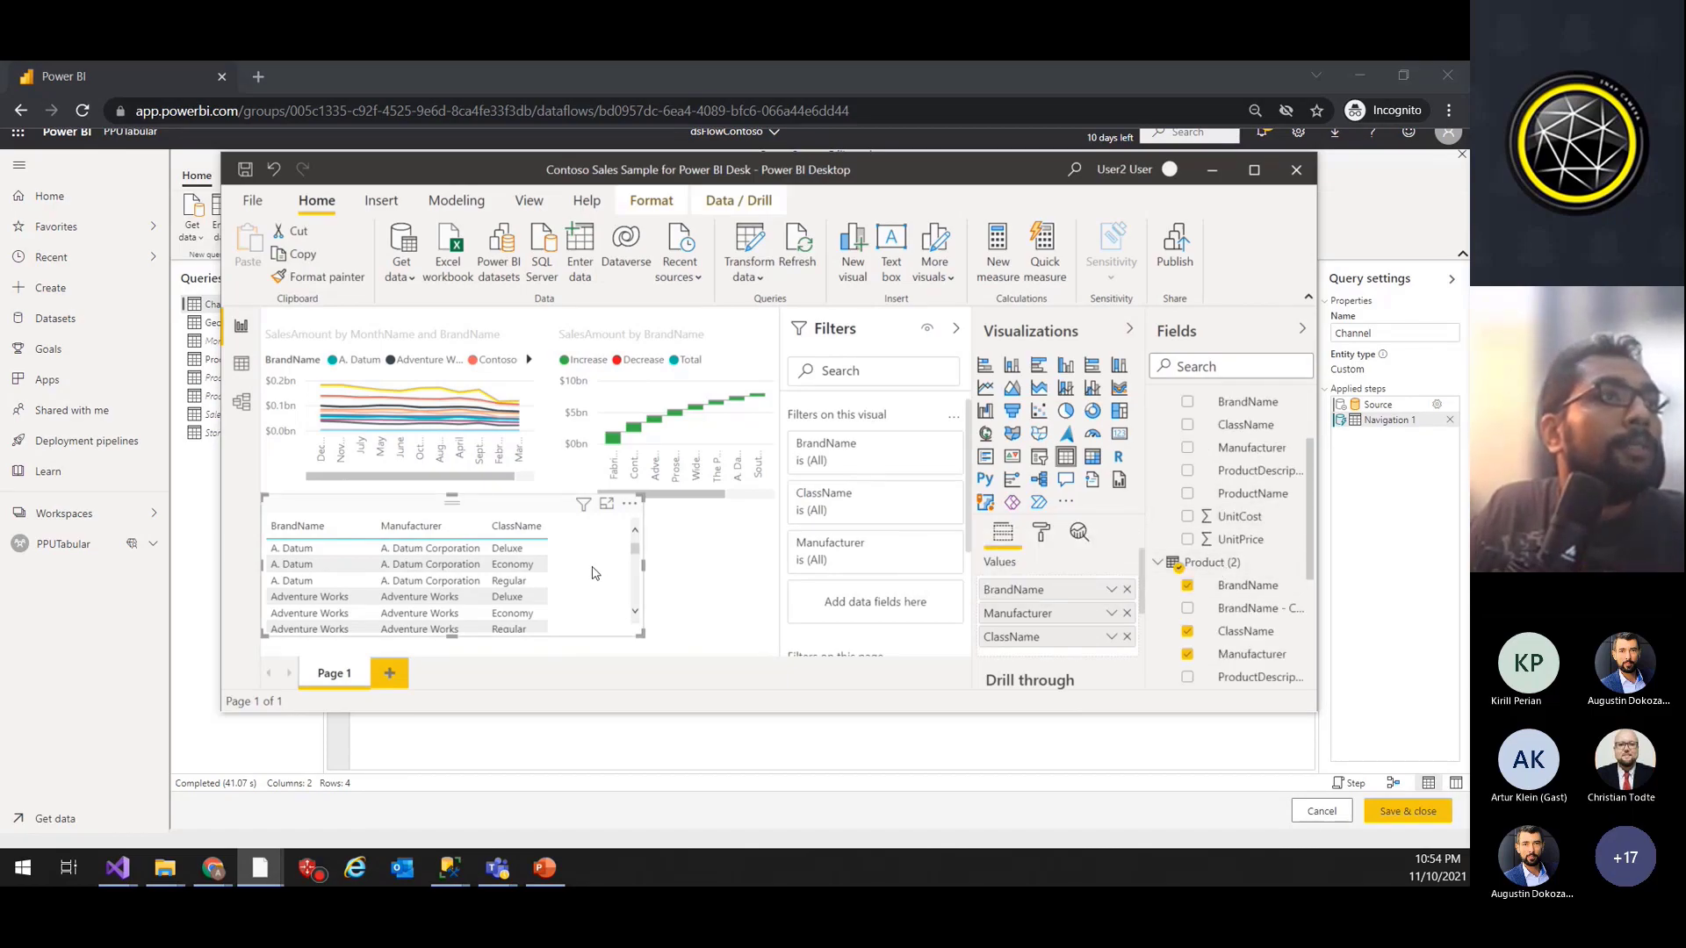
# Step: Narrow the table visual to the width of its three columns and deselect it
pyautogui.moveTo(643, 563); pyautogui.dragTo(576, 563)
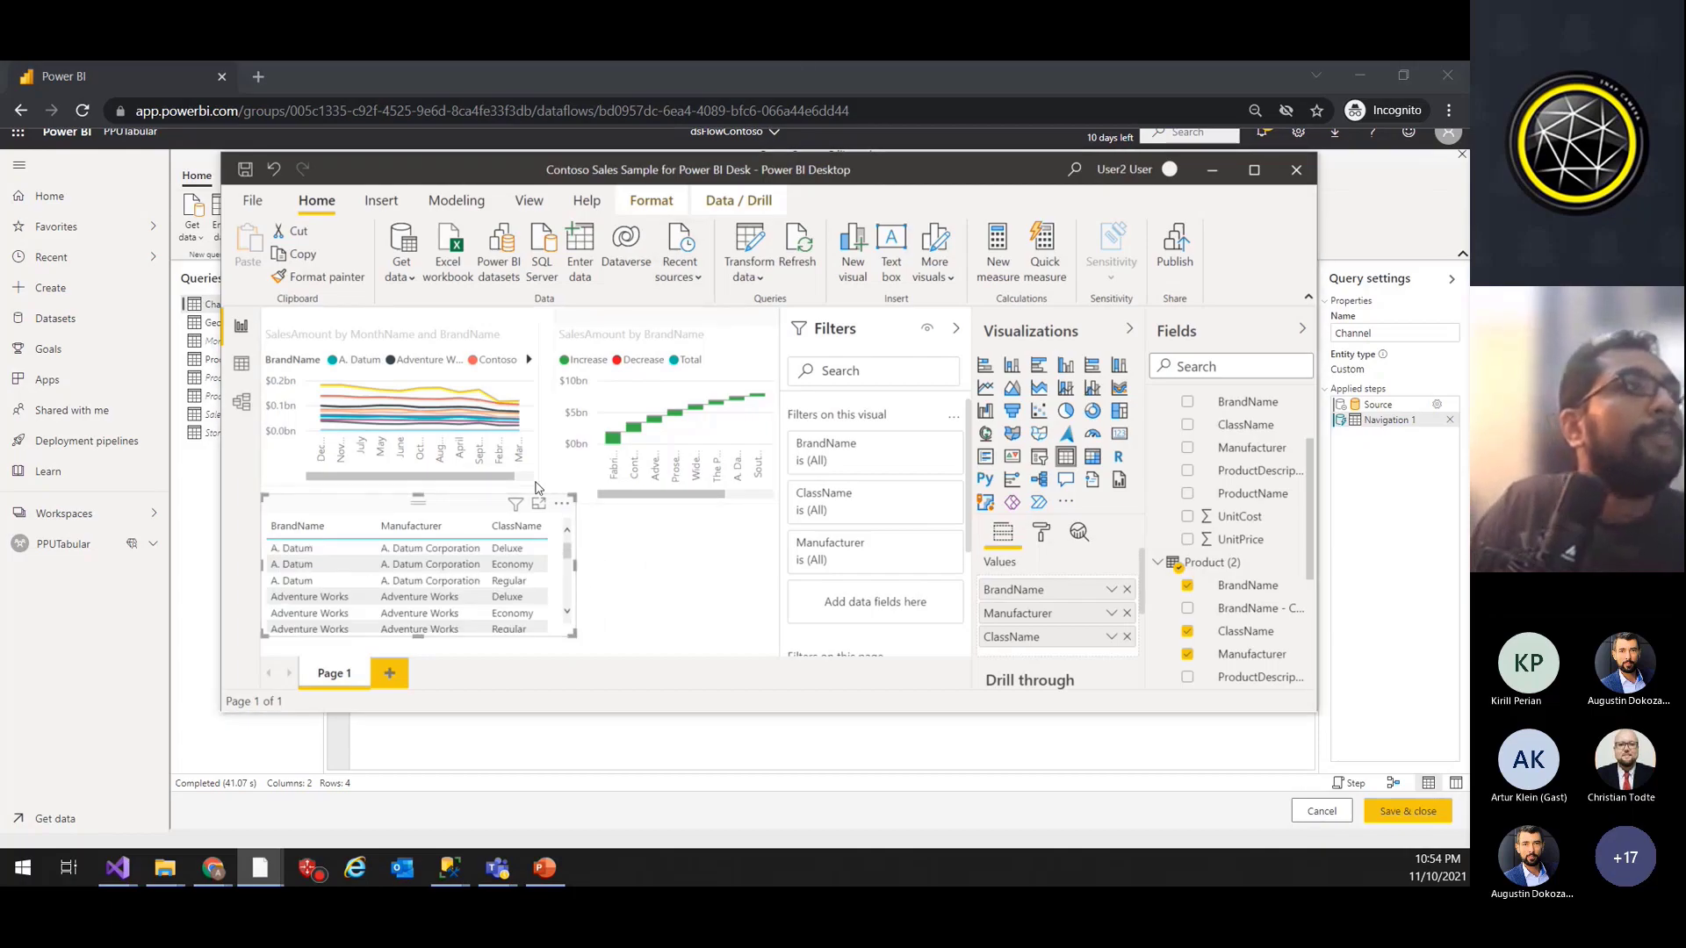
pyautogui.click(649, 570)
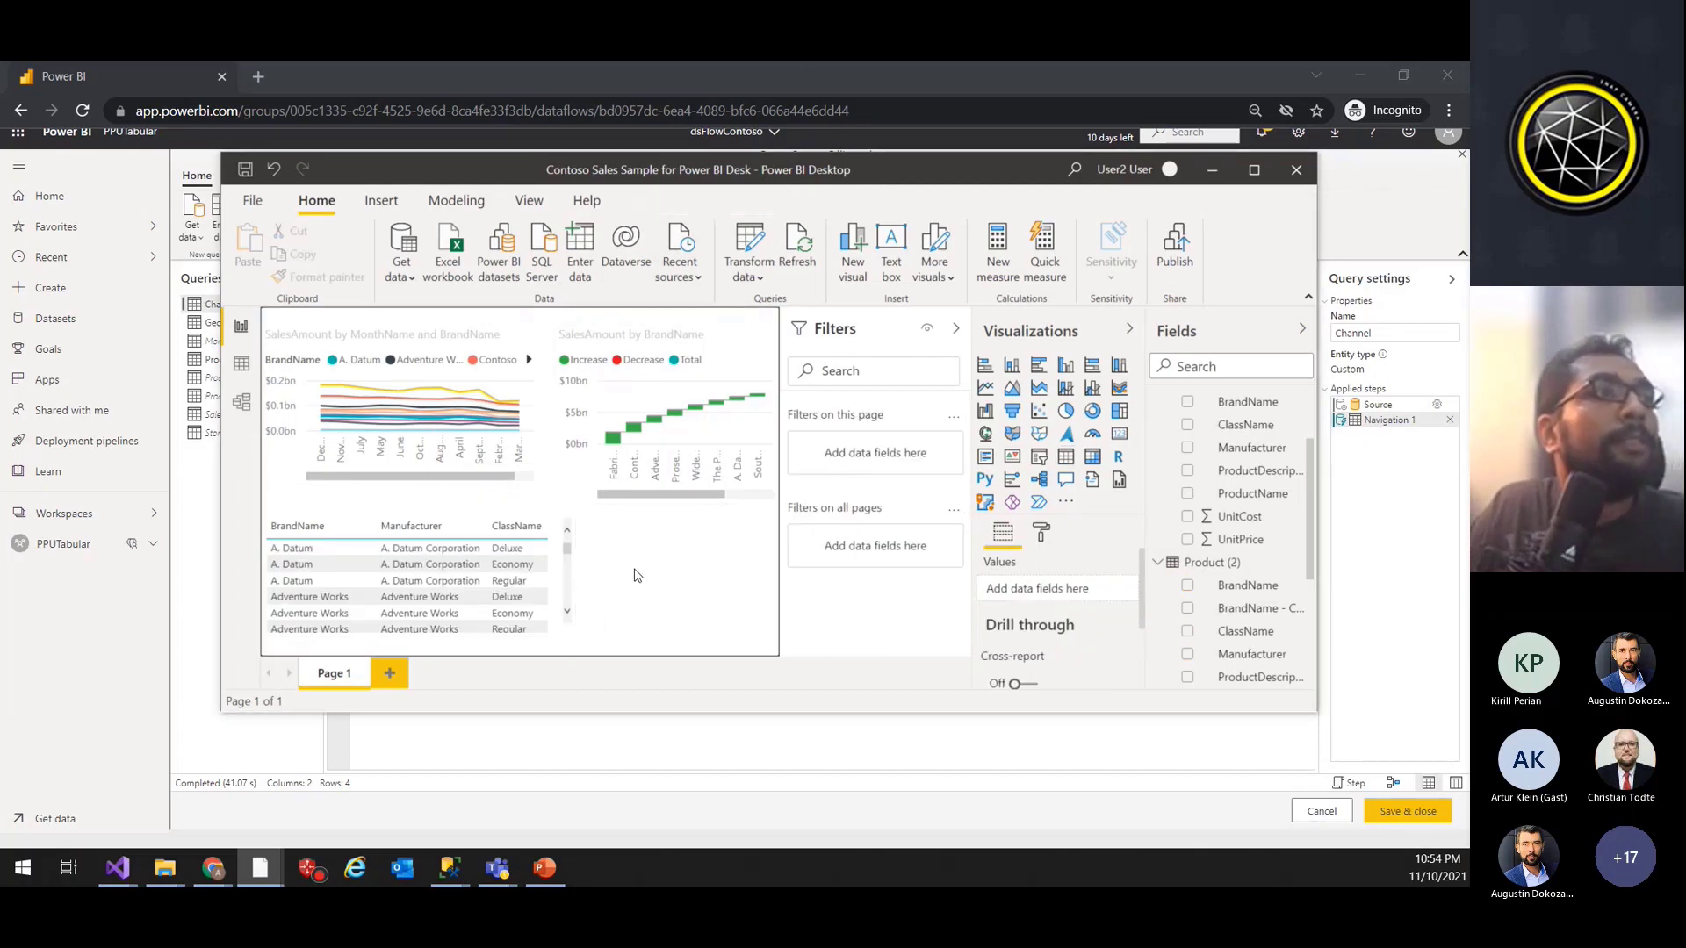
pyautogui.click(443, 511)
pyautogui.click(619, 593)
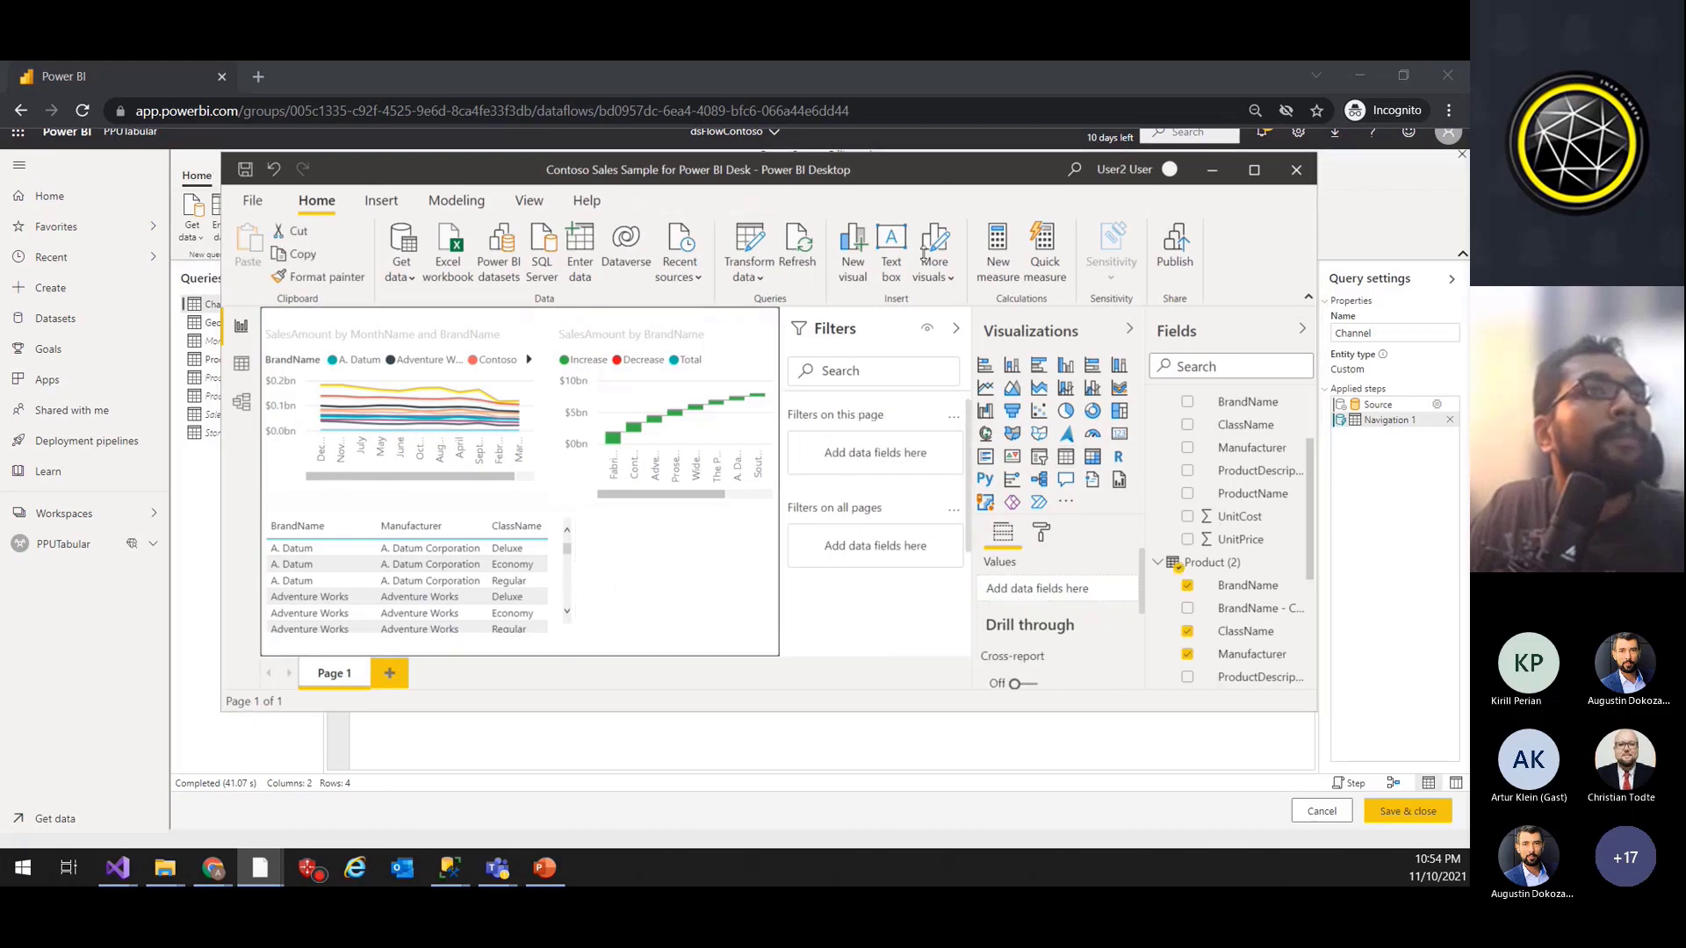
# Step: Open the report's queries in the Power Query Editor and go to the step causing the Channel query's error
pyautogui.click(750, 275)
pyautogui.click(619, 598)
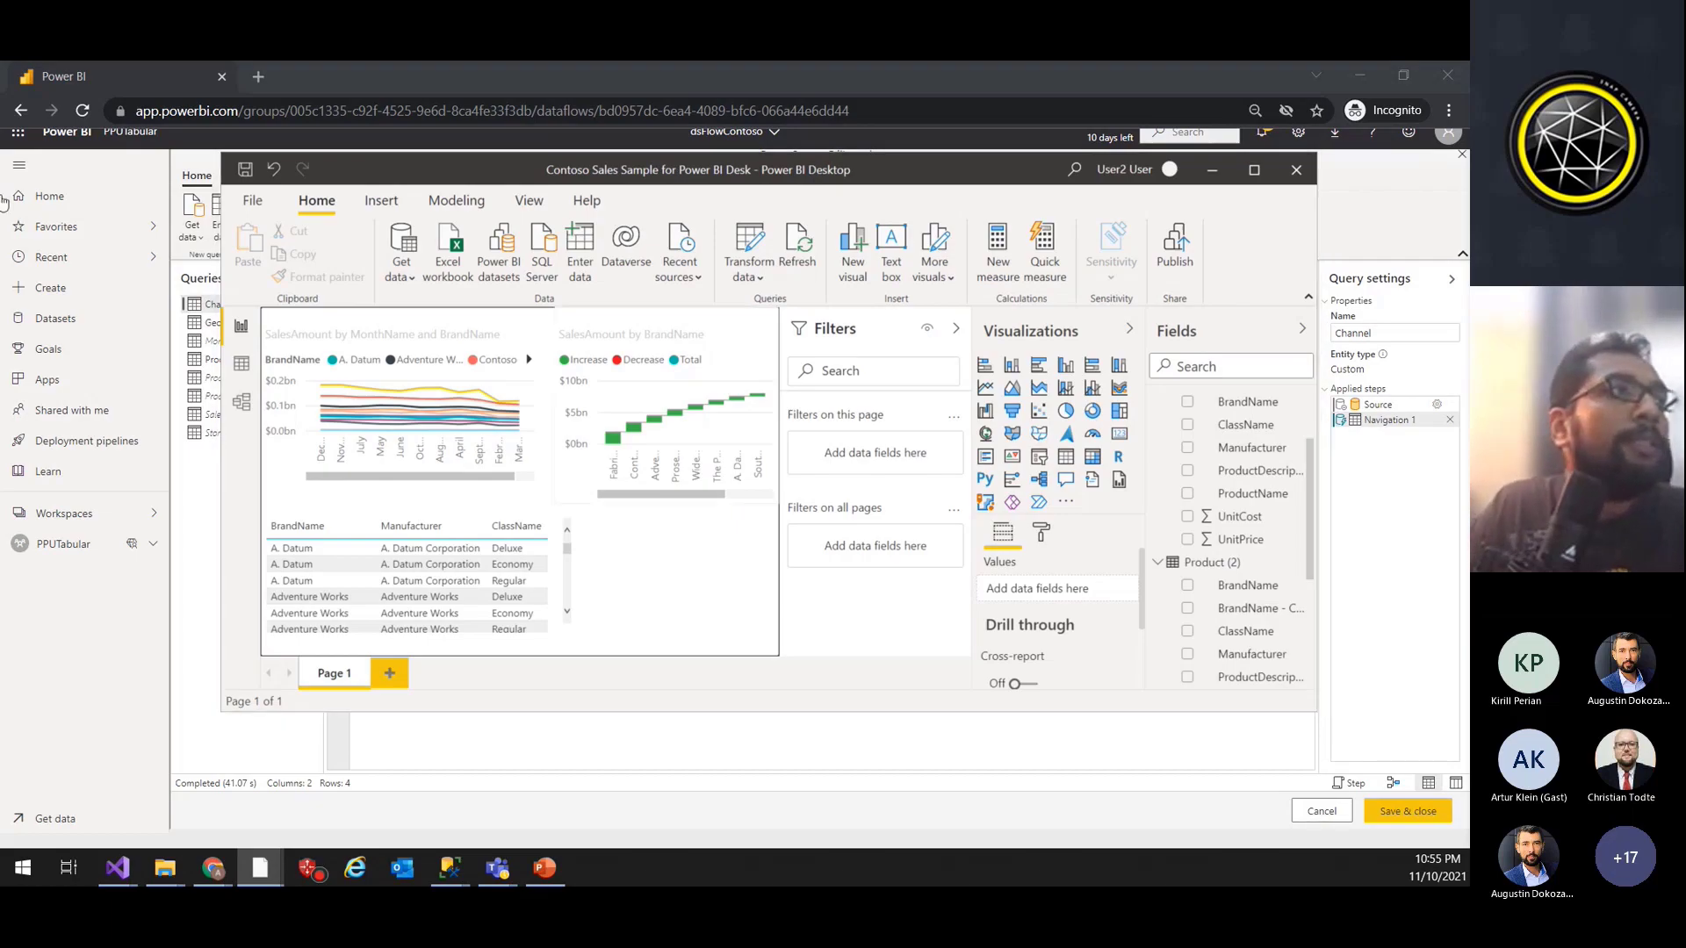
pyautogui.moveTo(418, 163); pyautogui.dragTo(561, 197)
pyautogui.click(842, 303)
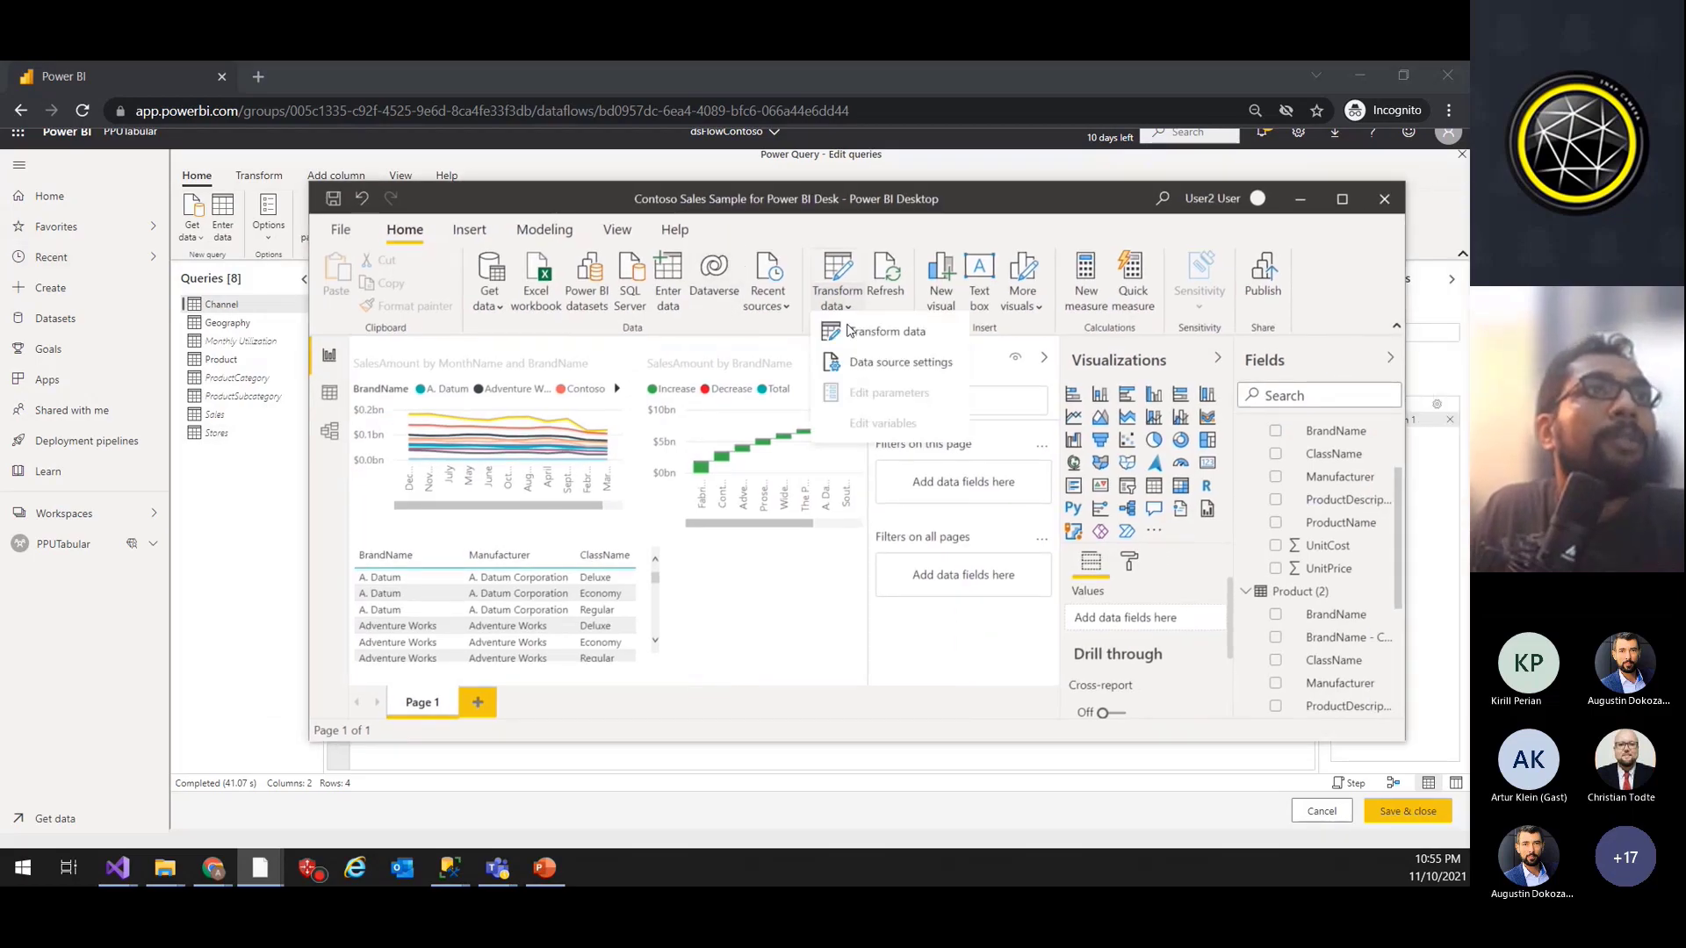
pyautogui.click(878, 331)
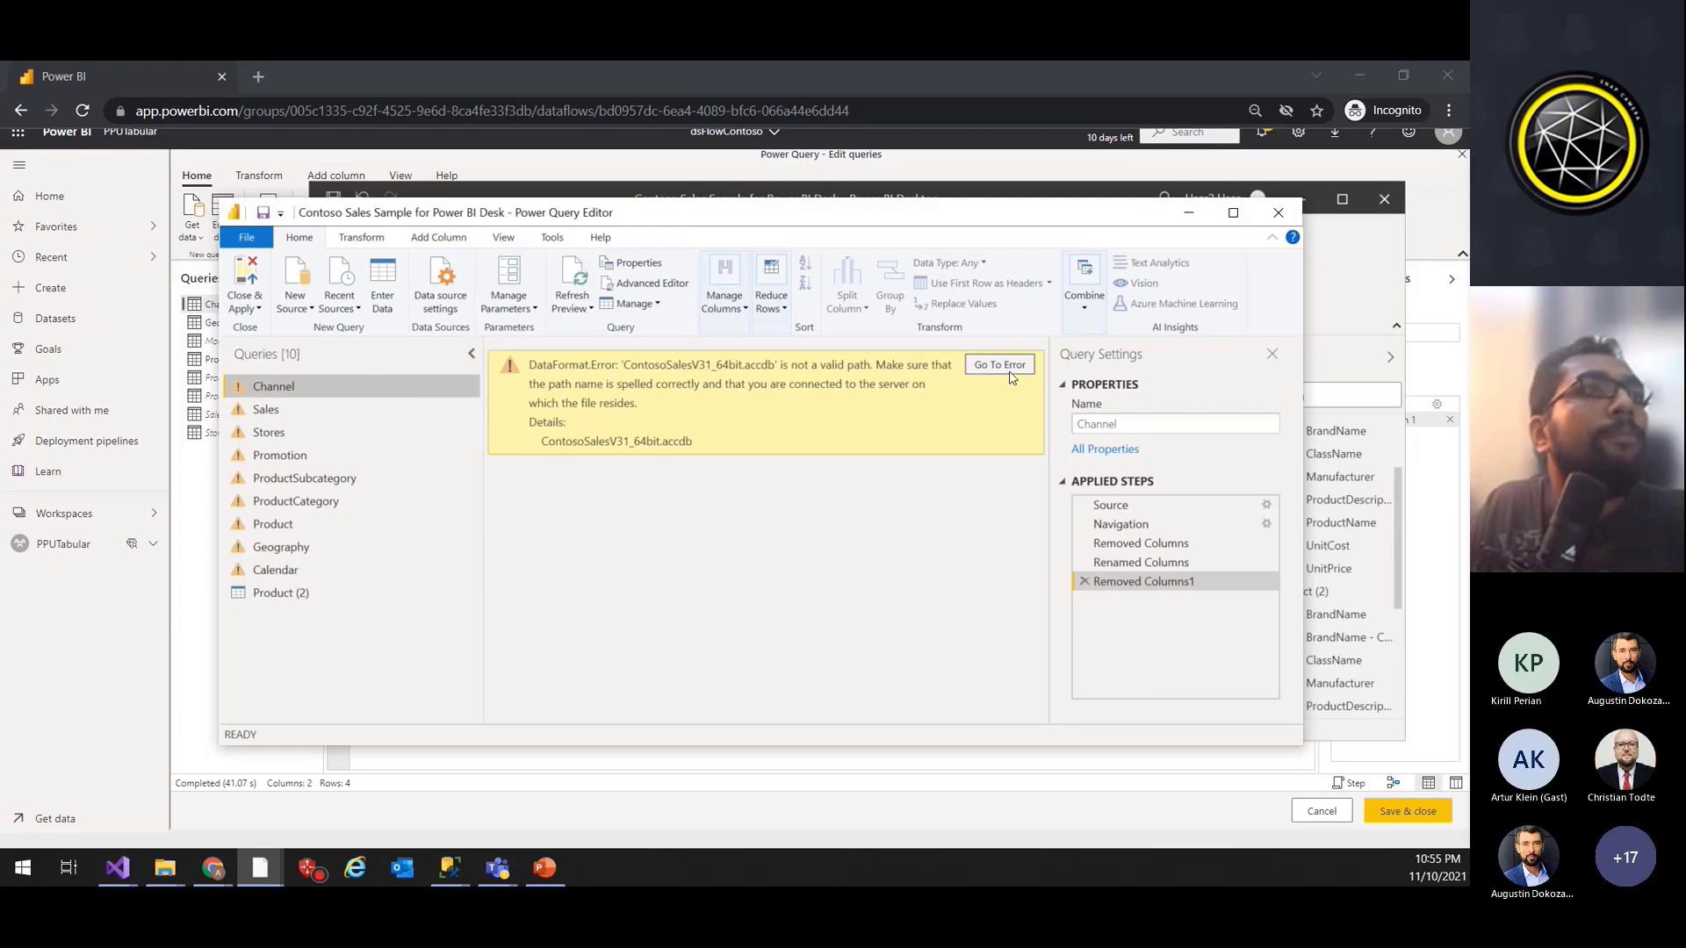
pyautogui.click(1011, 374)
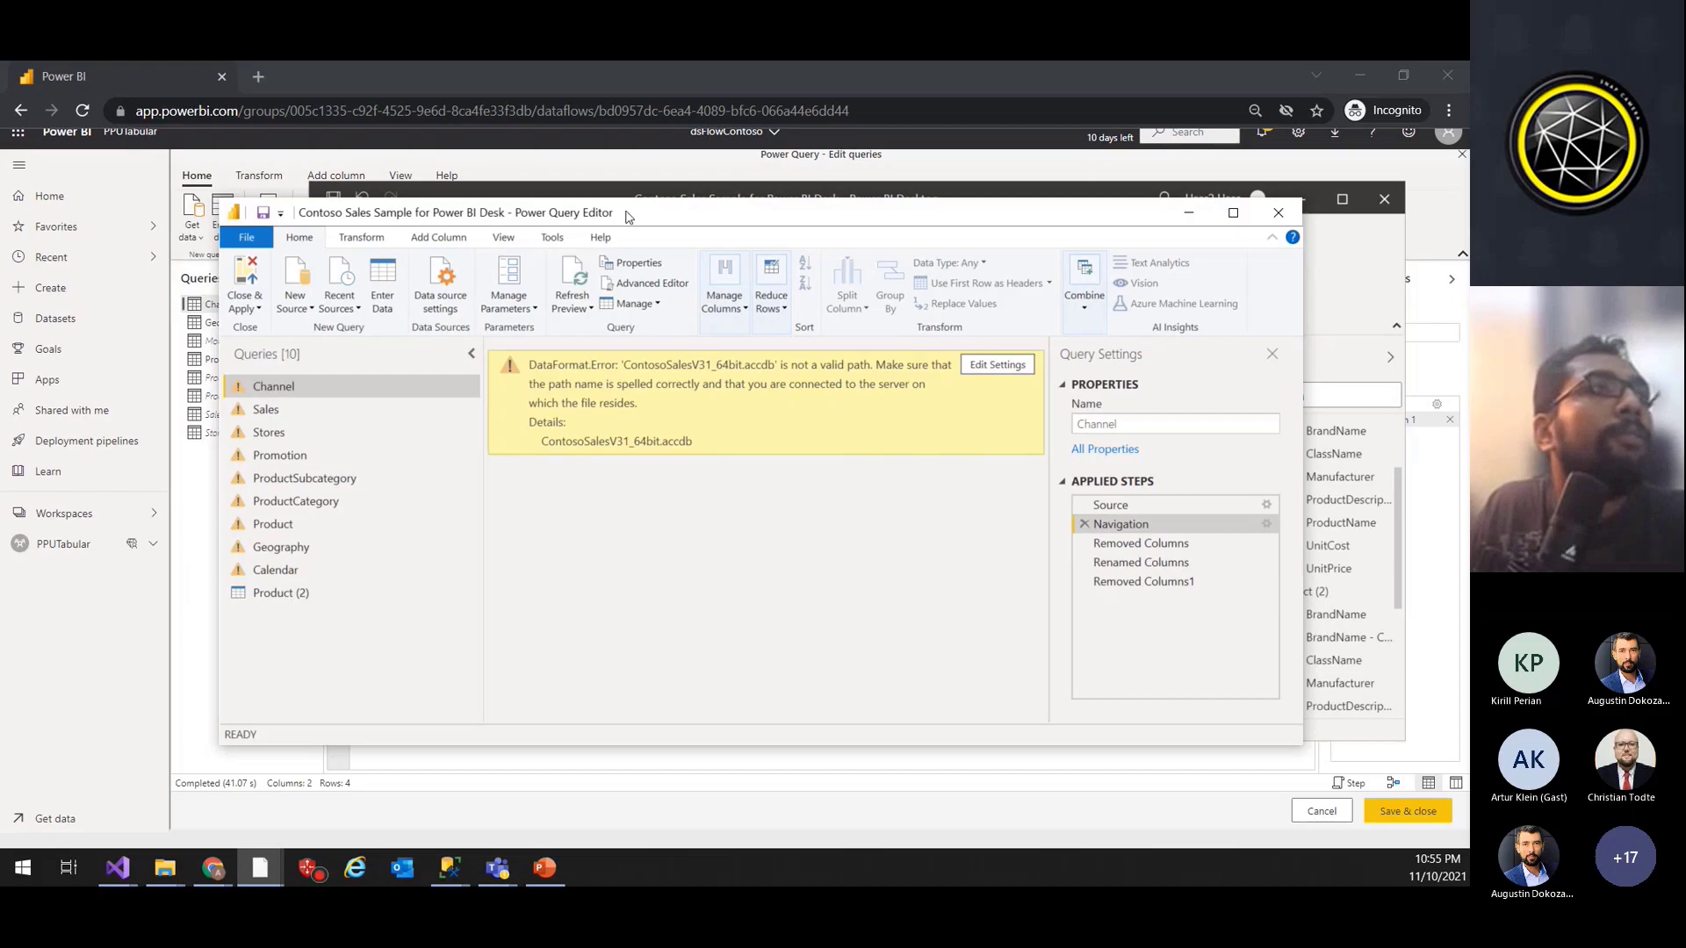
pyautogui.moveTo(641, 220); pyautogui.dragTo(705, 217)
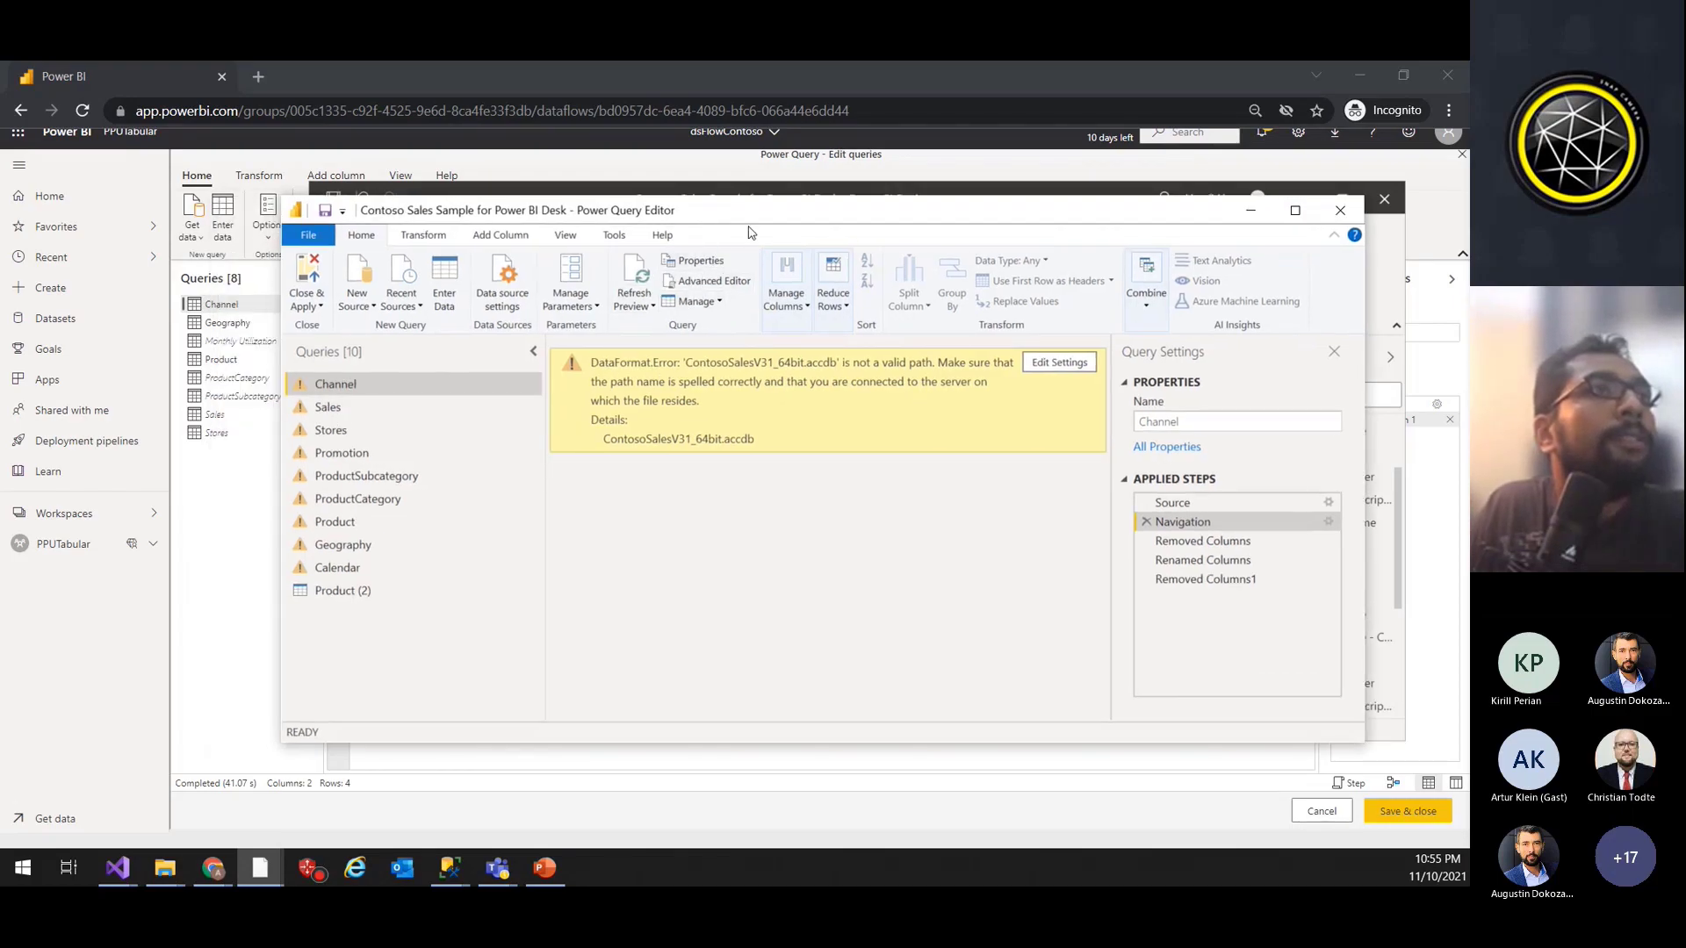
pyautogui.moveTo(684, 210); pyautogui.dragTo(706, 212)
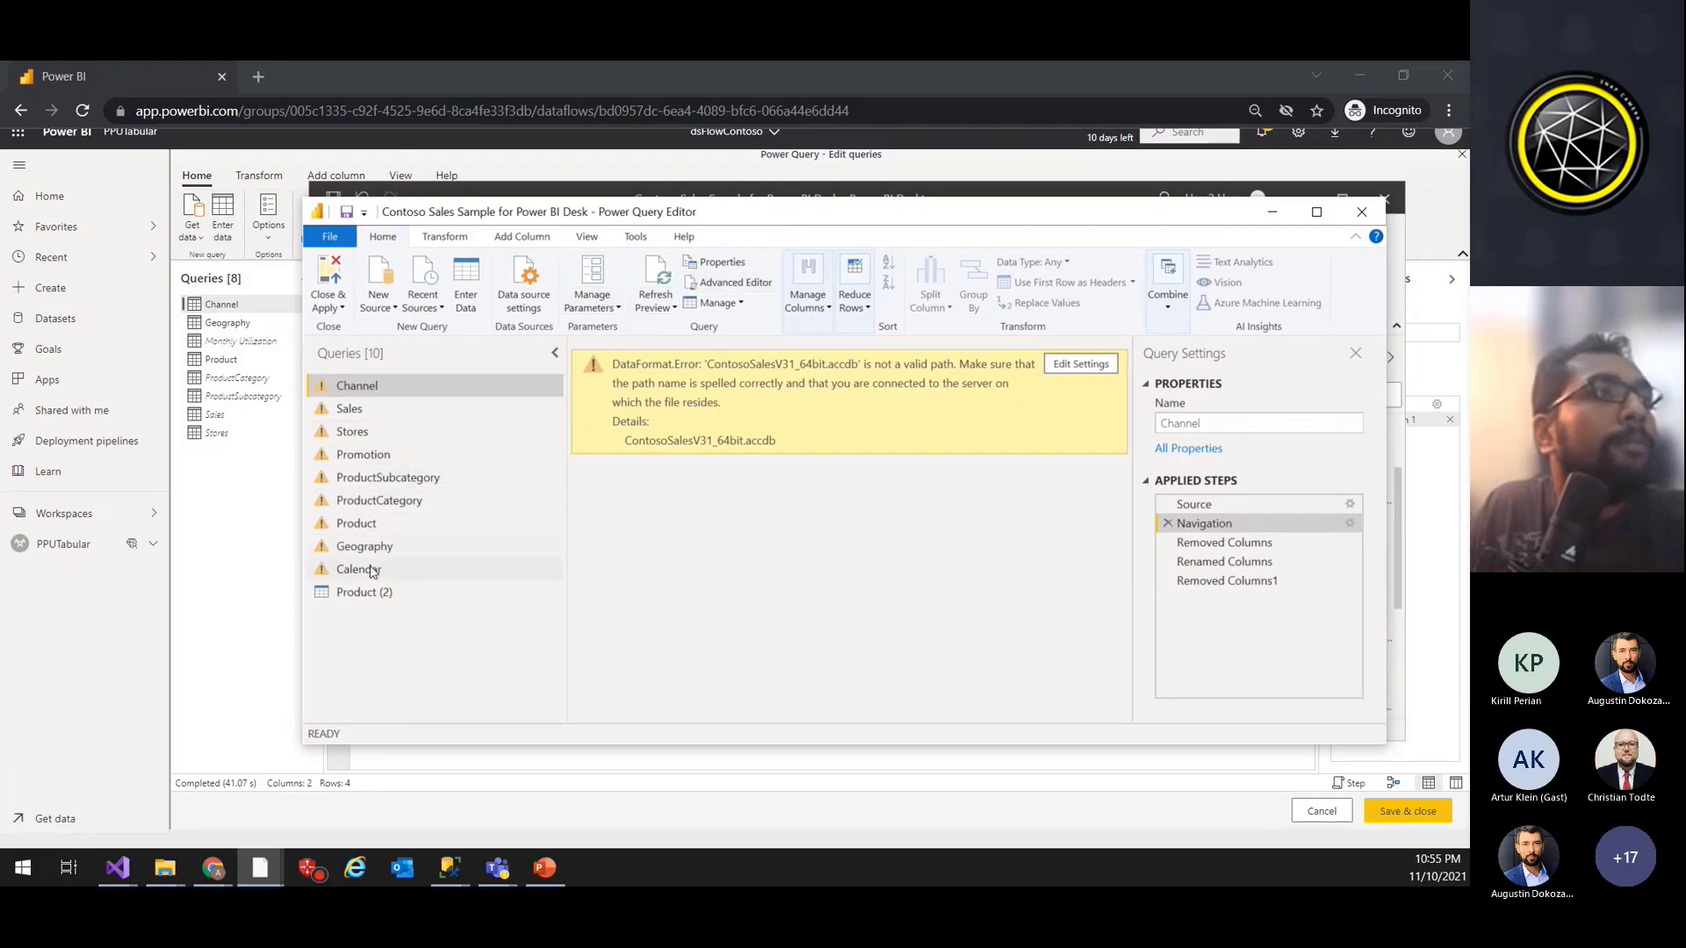
# Step: Copy the entire M script of the Product (2) query and close the Advanced Editor without changing the query
pyautogui.click(364, 527)
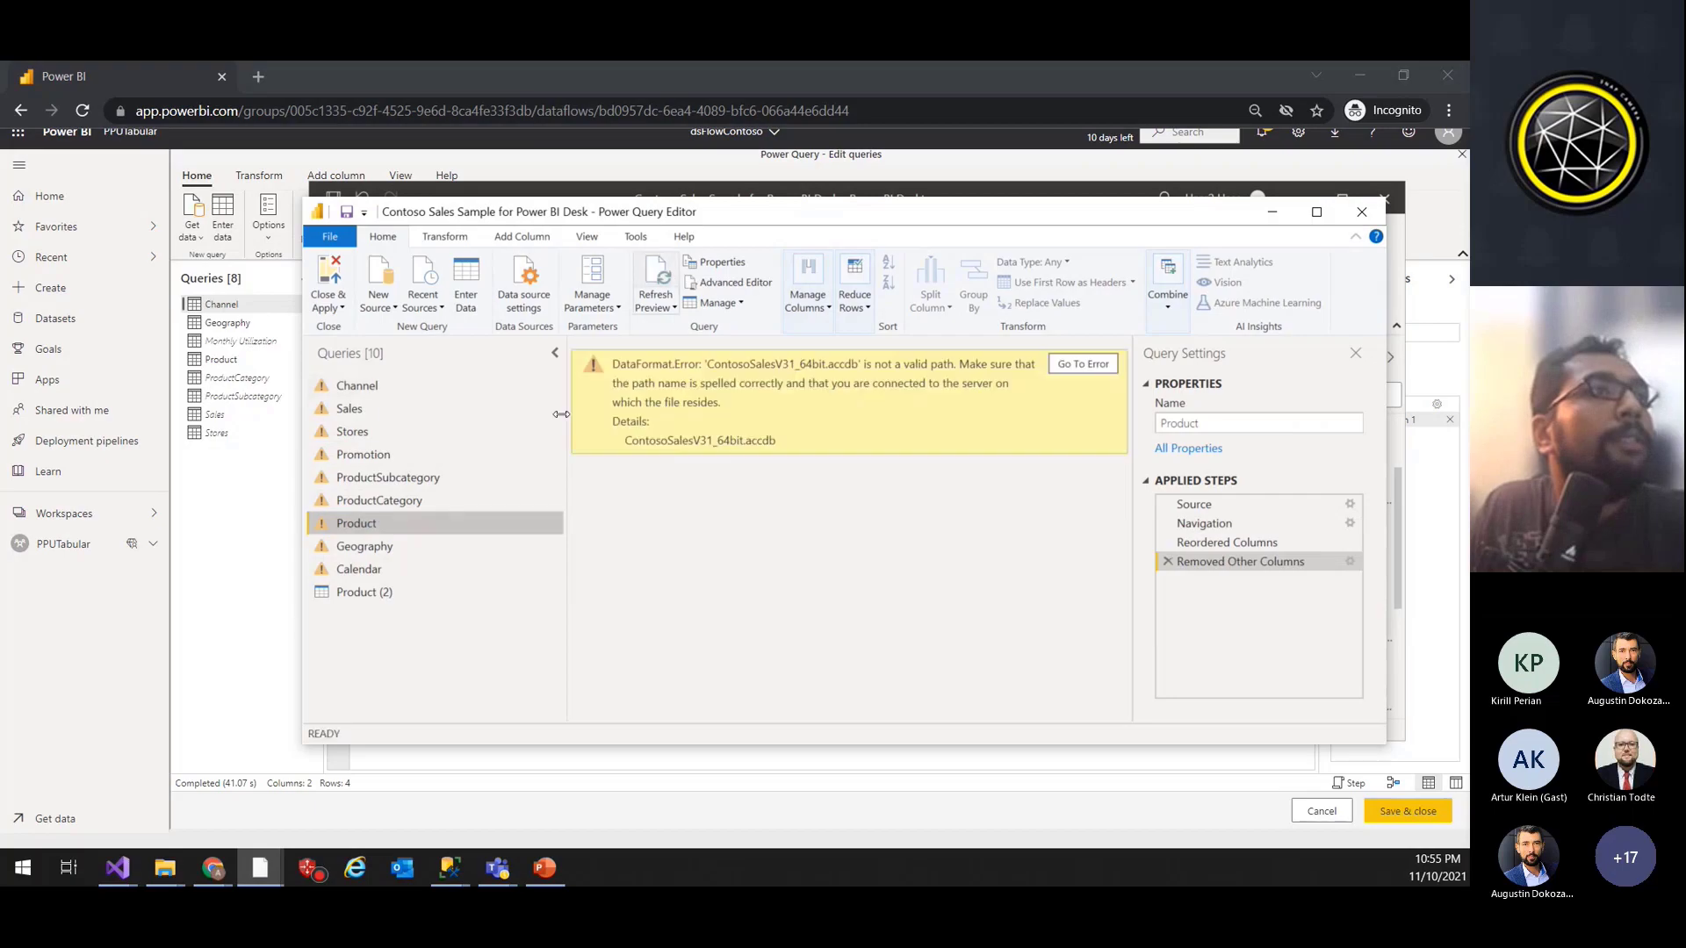
pyautogui.click(381, 594)
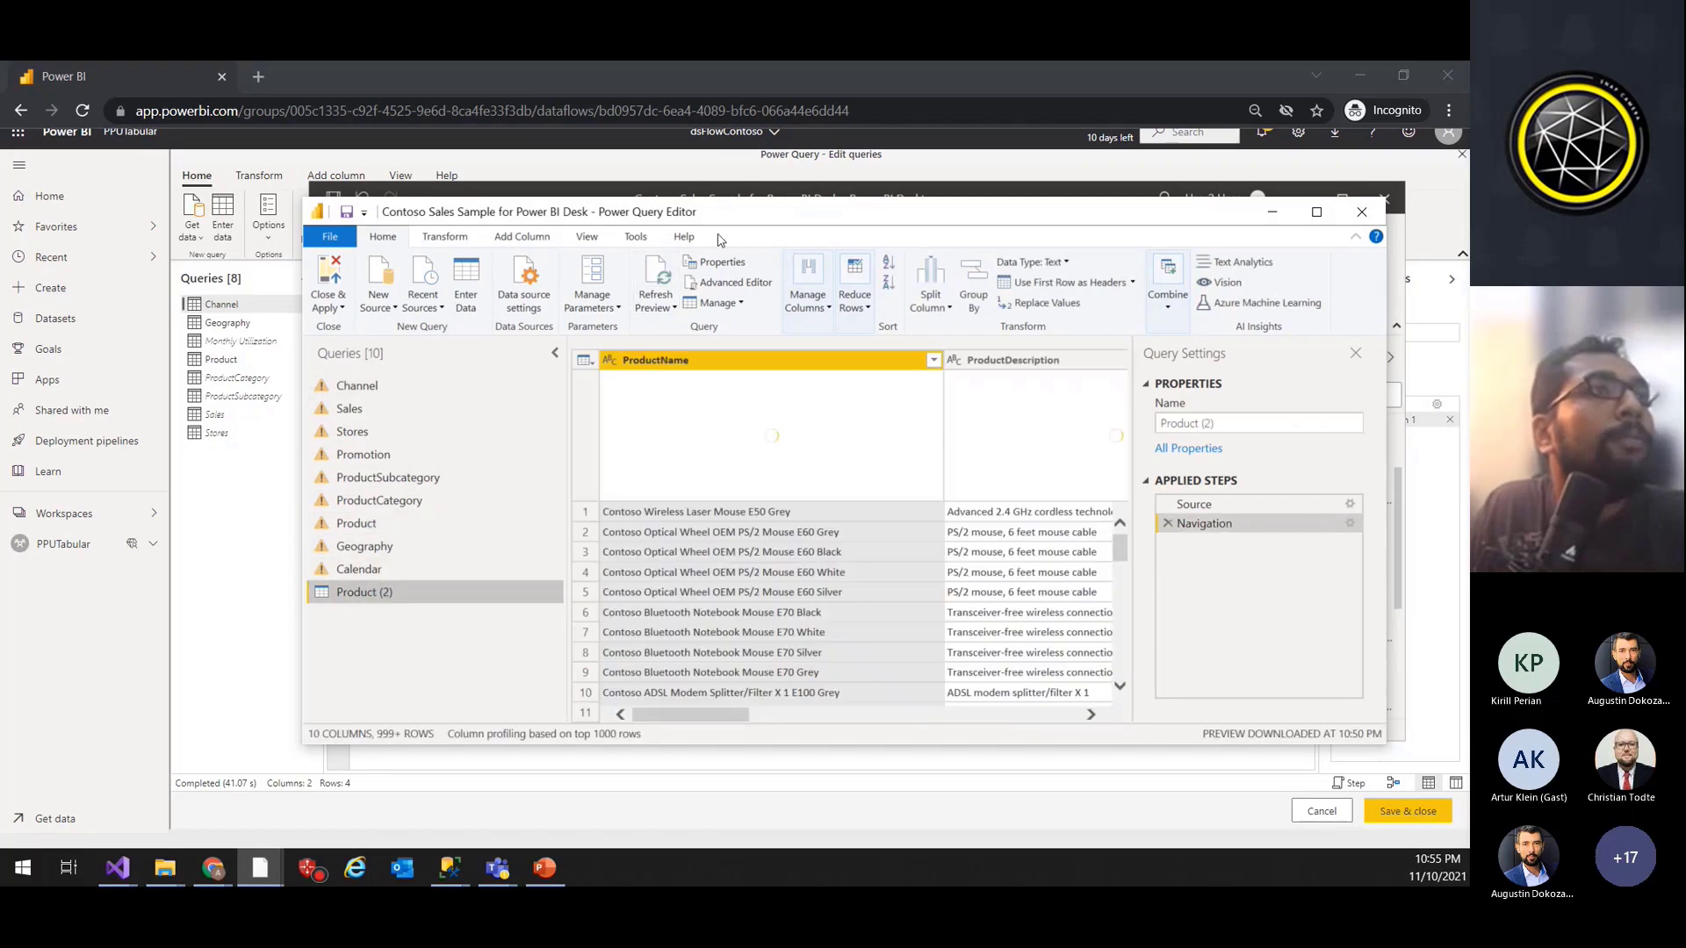
pyautogui.click(722, 282)
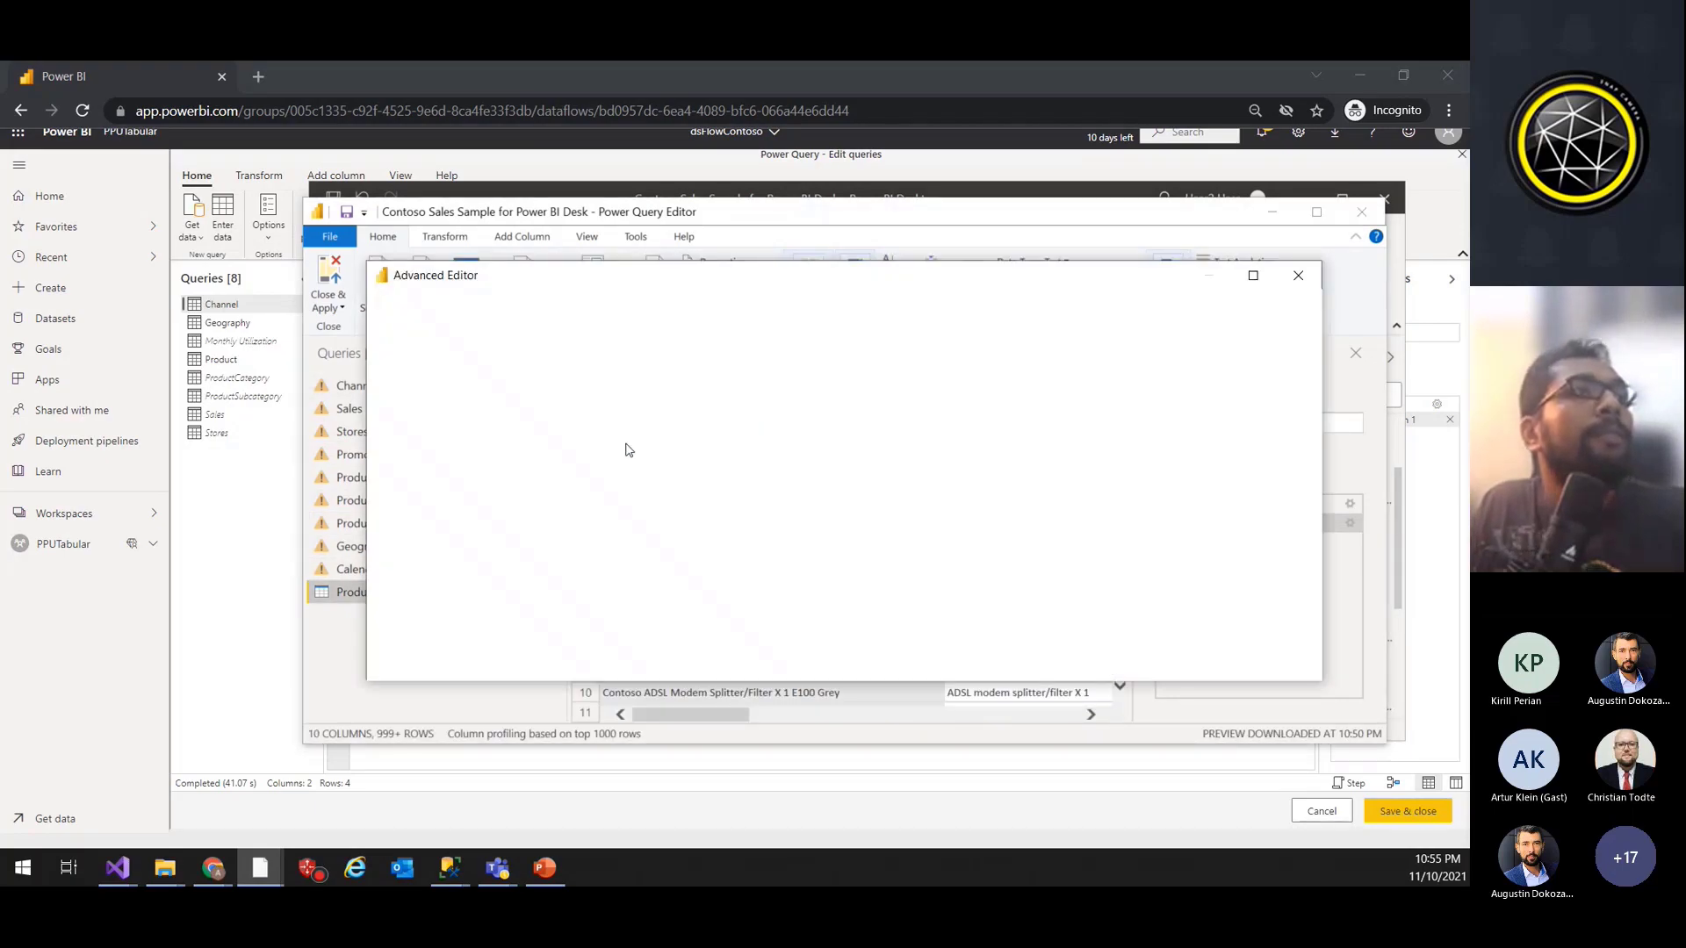
pyautogui.click(541, 468)
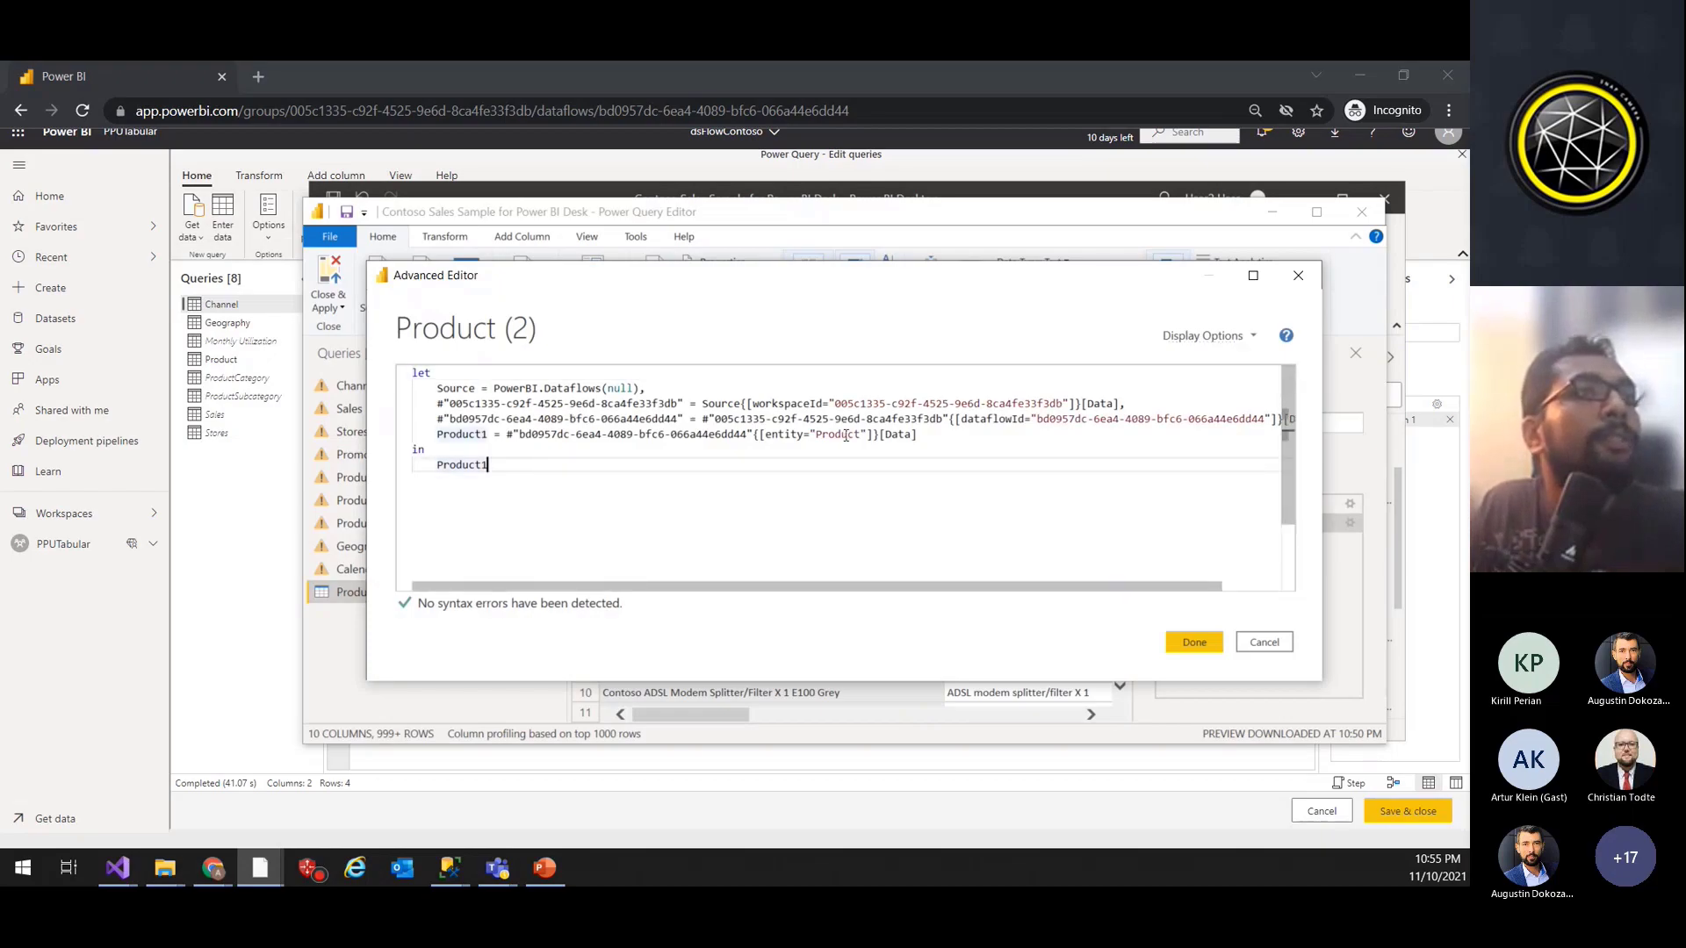
pyautogui.click(933, 433)
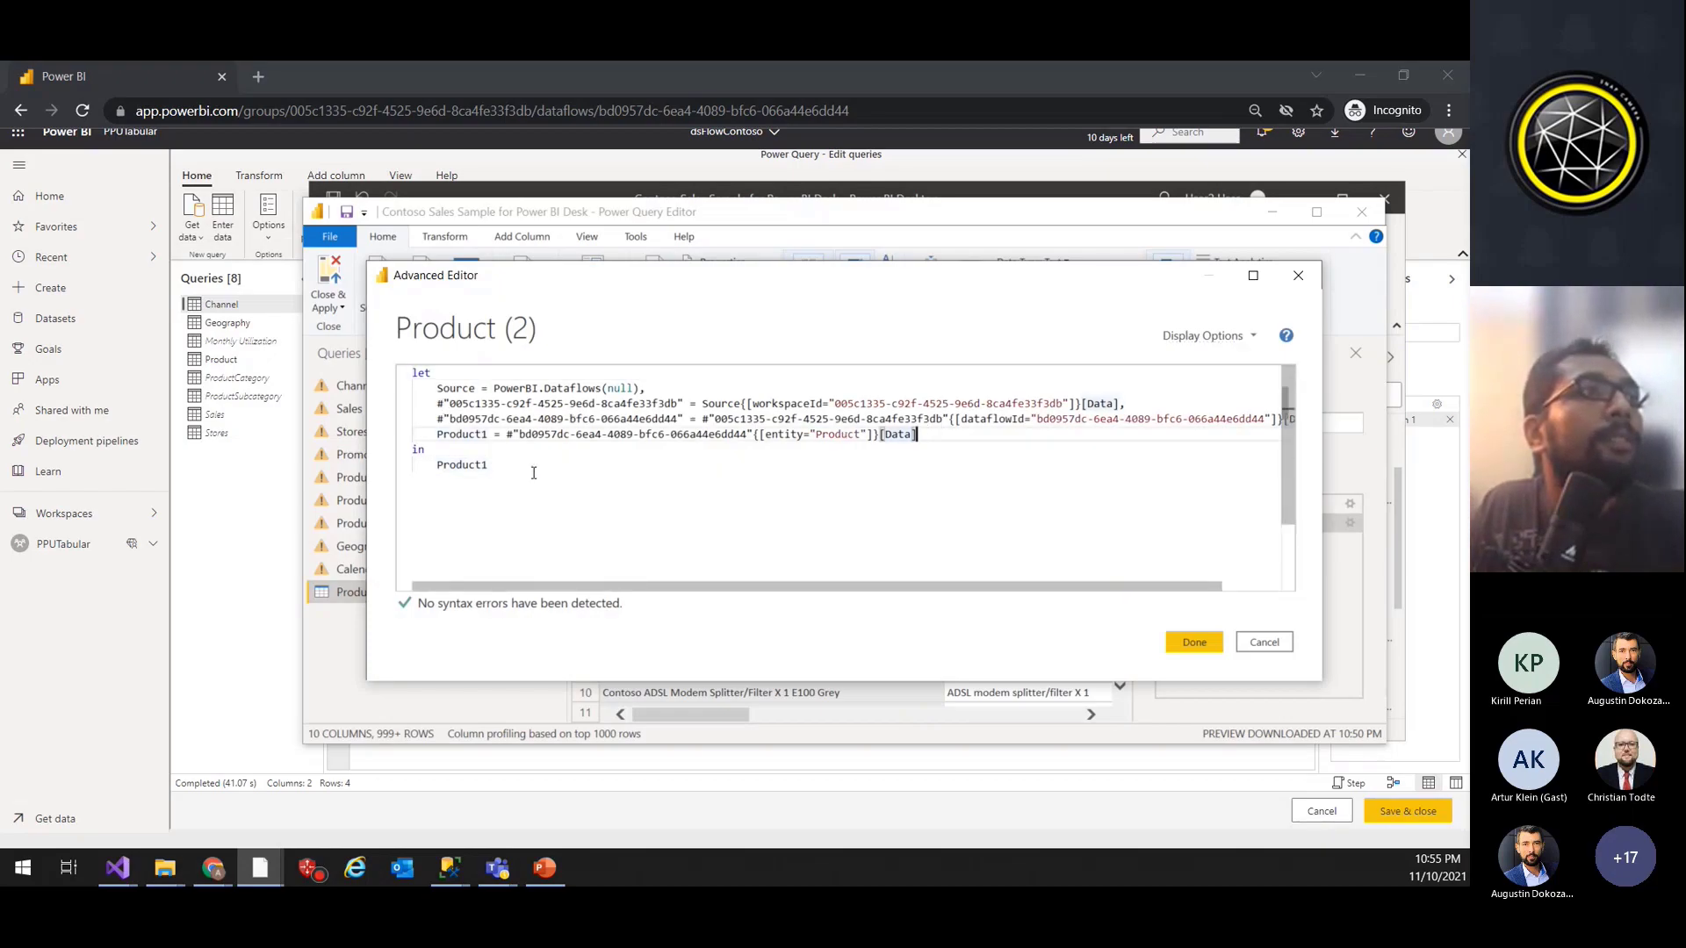
pyautogui.moveTo(534, 473); pyautogui.dragTo(413, 373)
pyautogui.hotkey('ctrl', 'c')
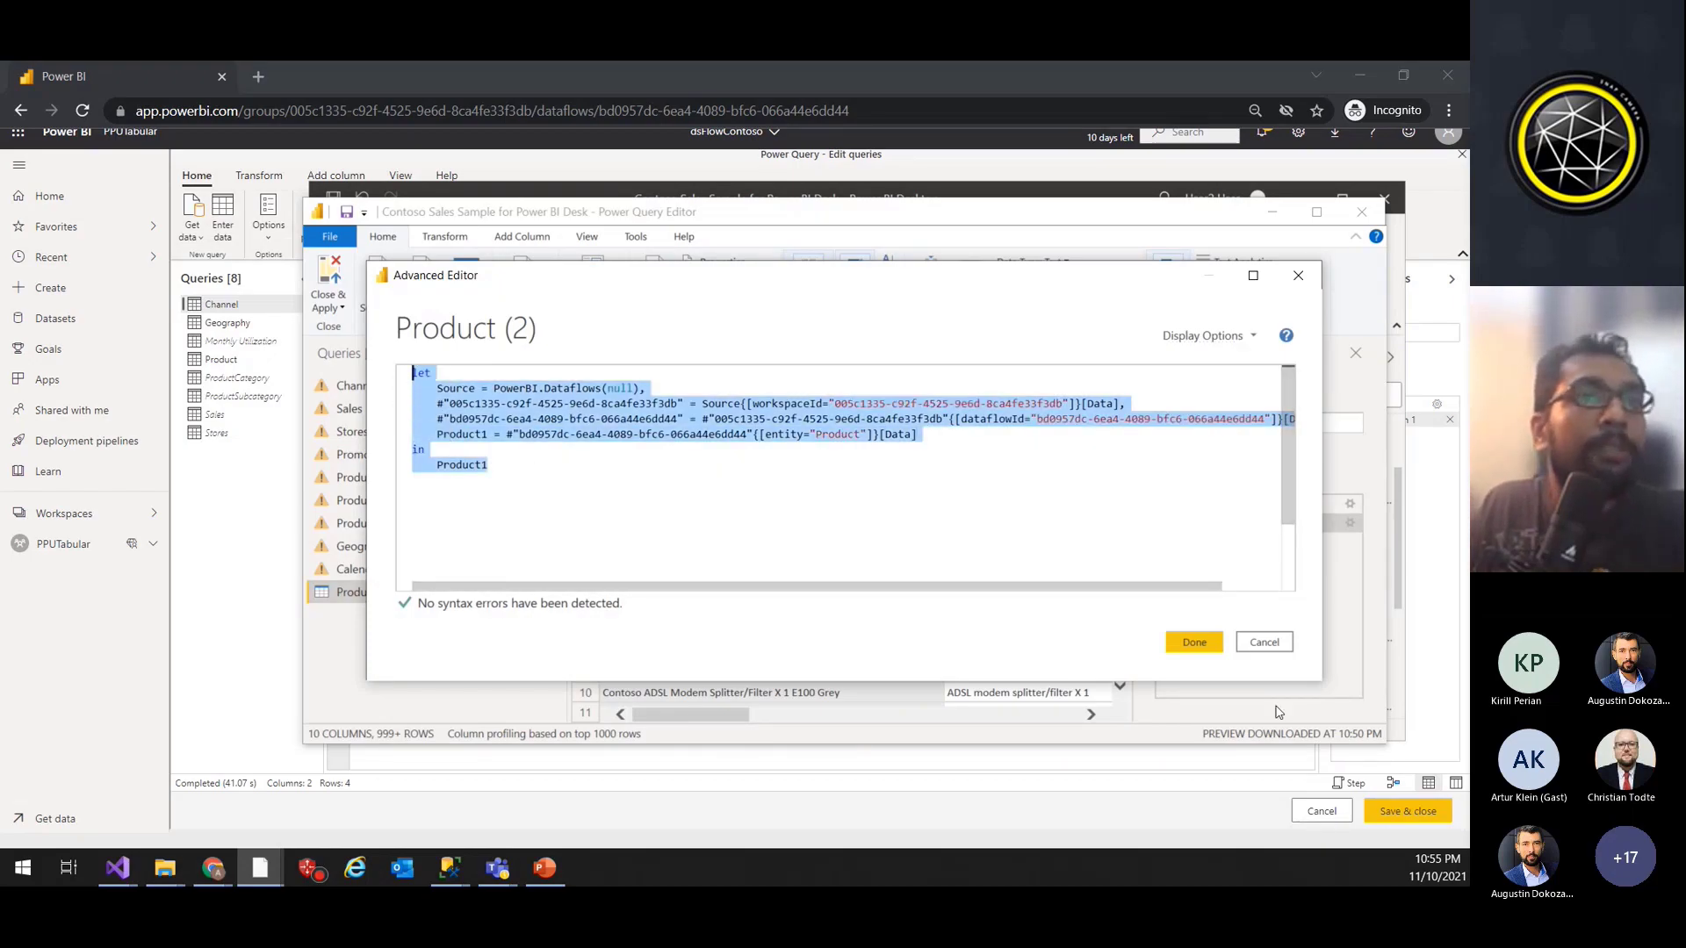
pyautogui.click(1265, 642)
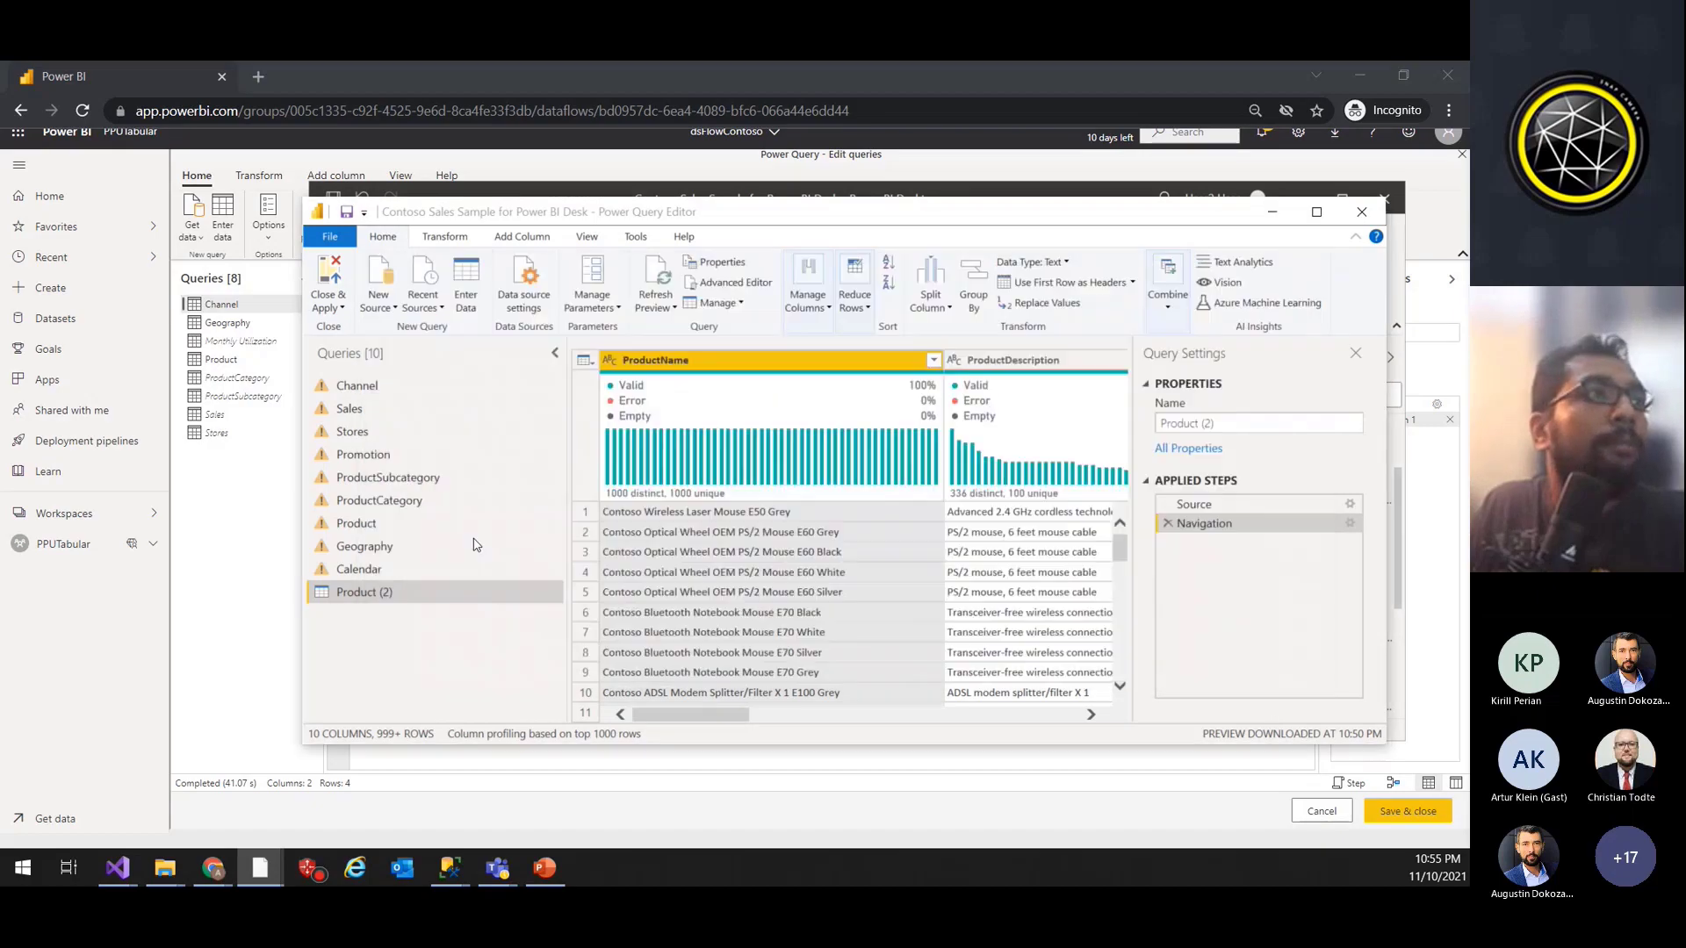
# Step: Replace the Product query's entire M script with the copied dataflow script in the Advanced Editor
pyautogui.click(356, 523)
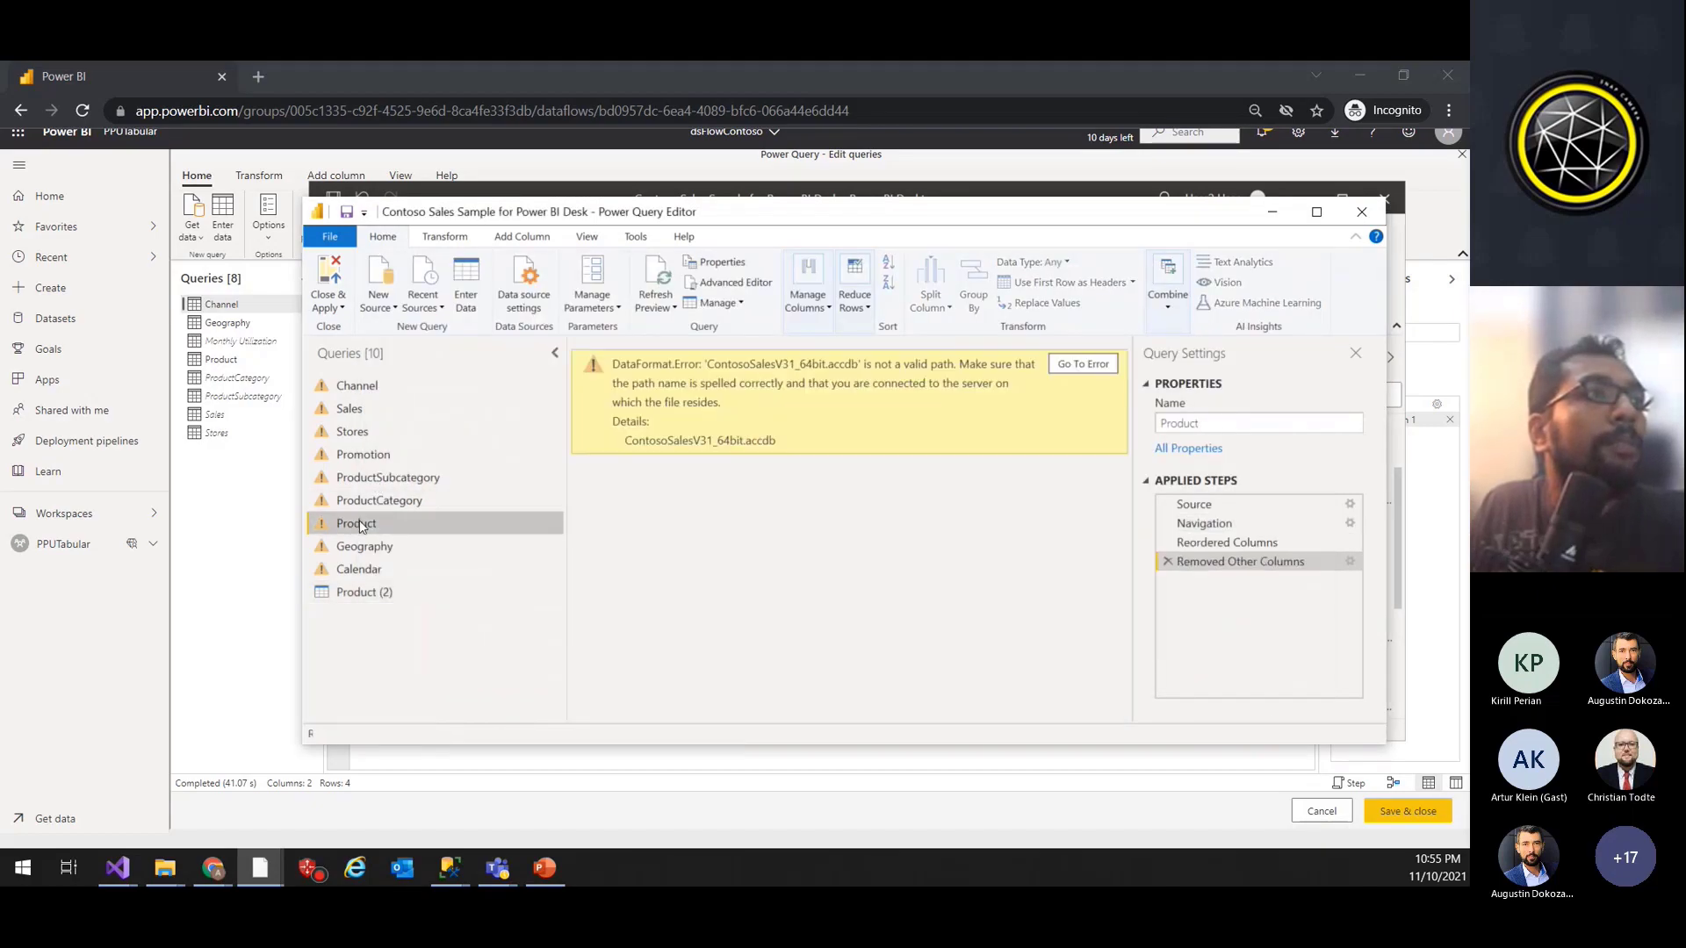
pyautogui.click(725, 283)
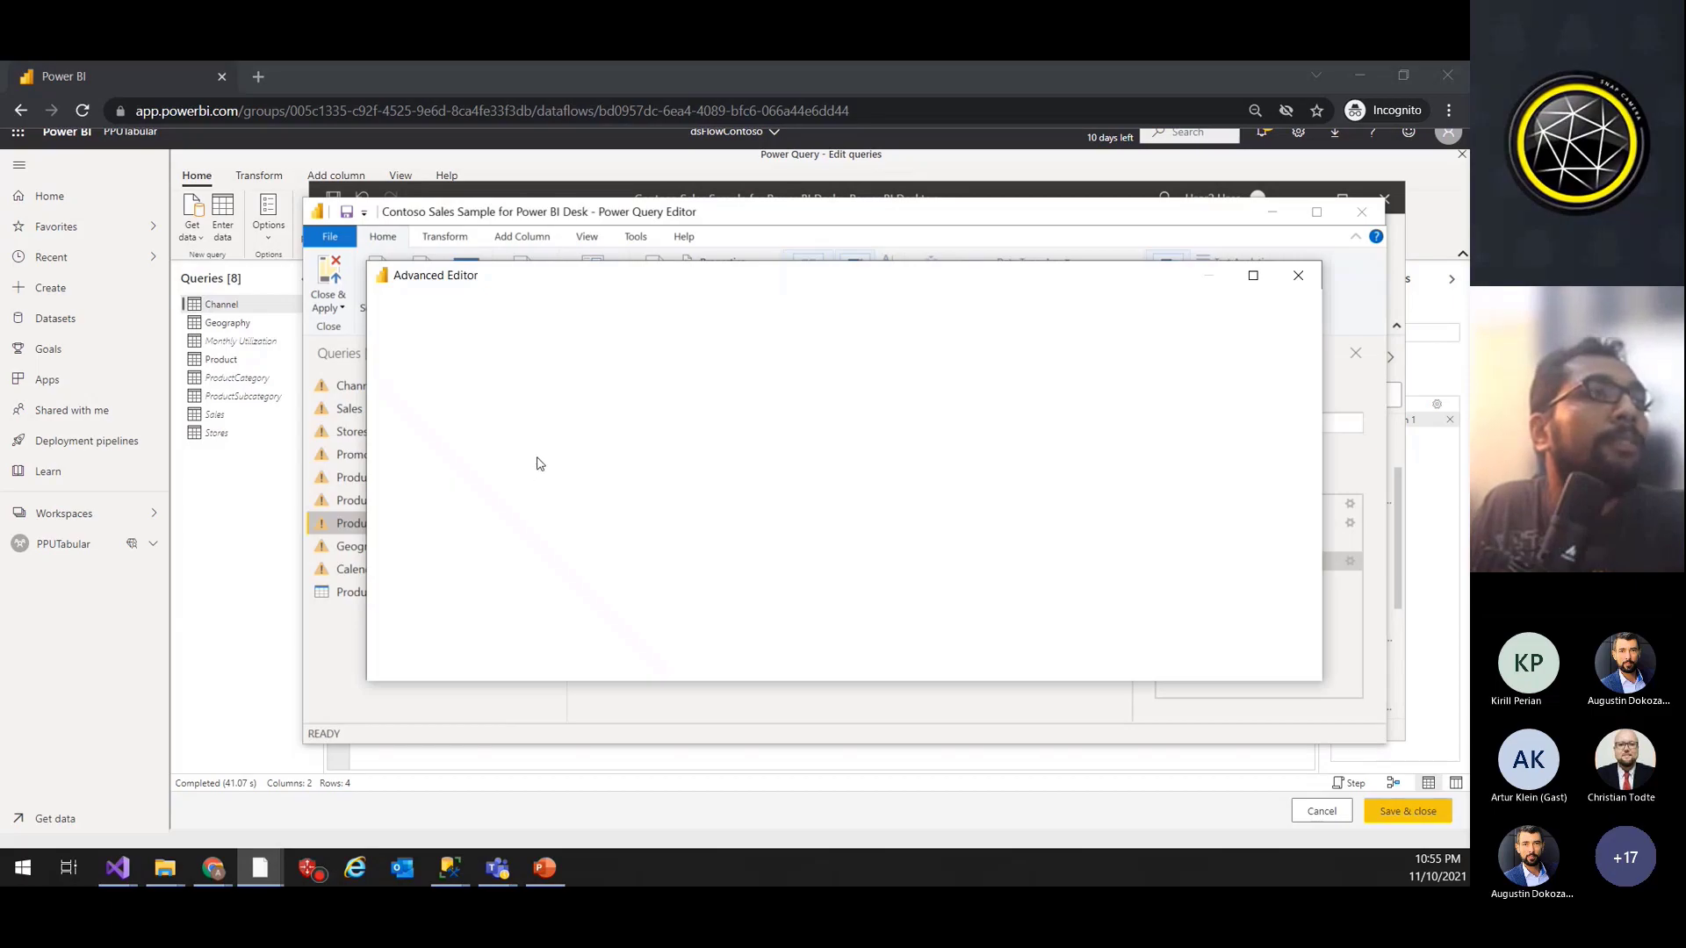
pyautogui.moveTo(590, 466); pyautogui.dragTo(412, 372)
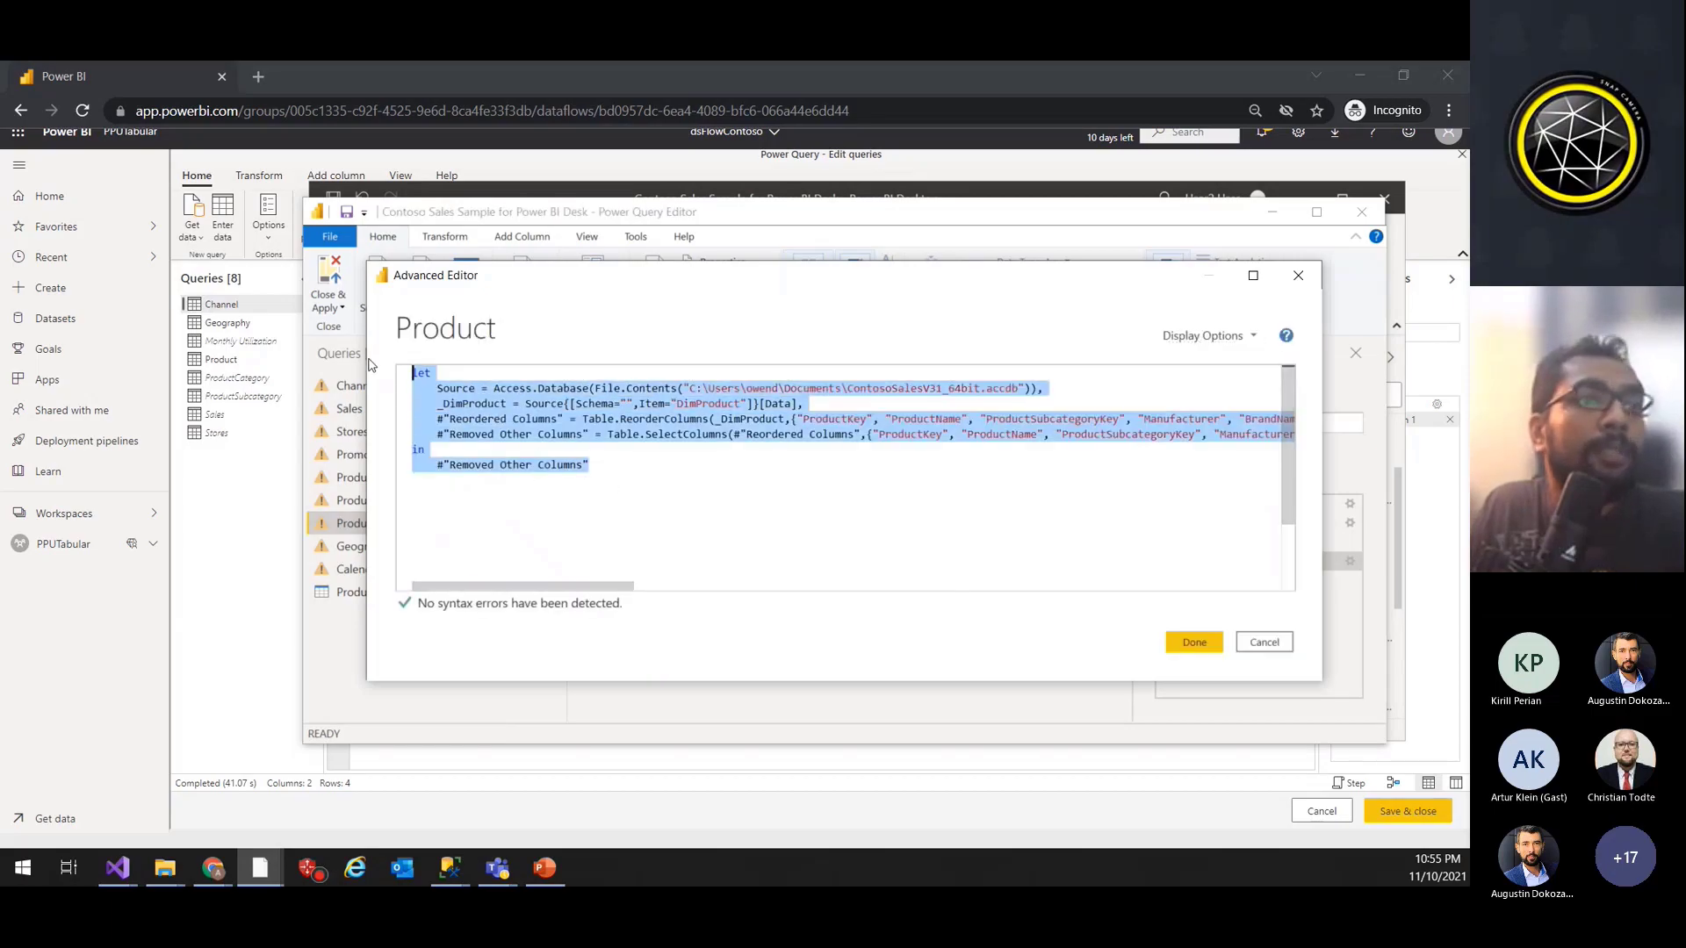
pyautogui.hotkey('ctrl', 'v')
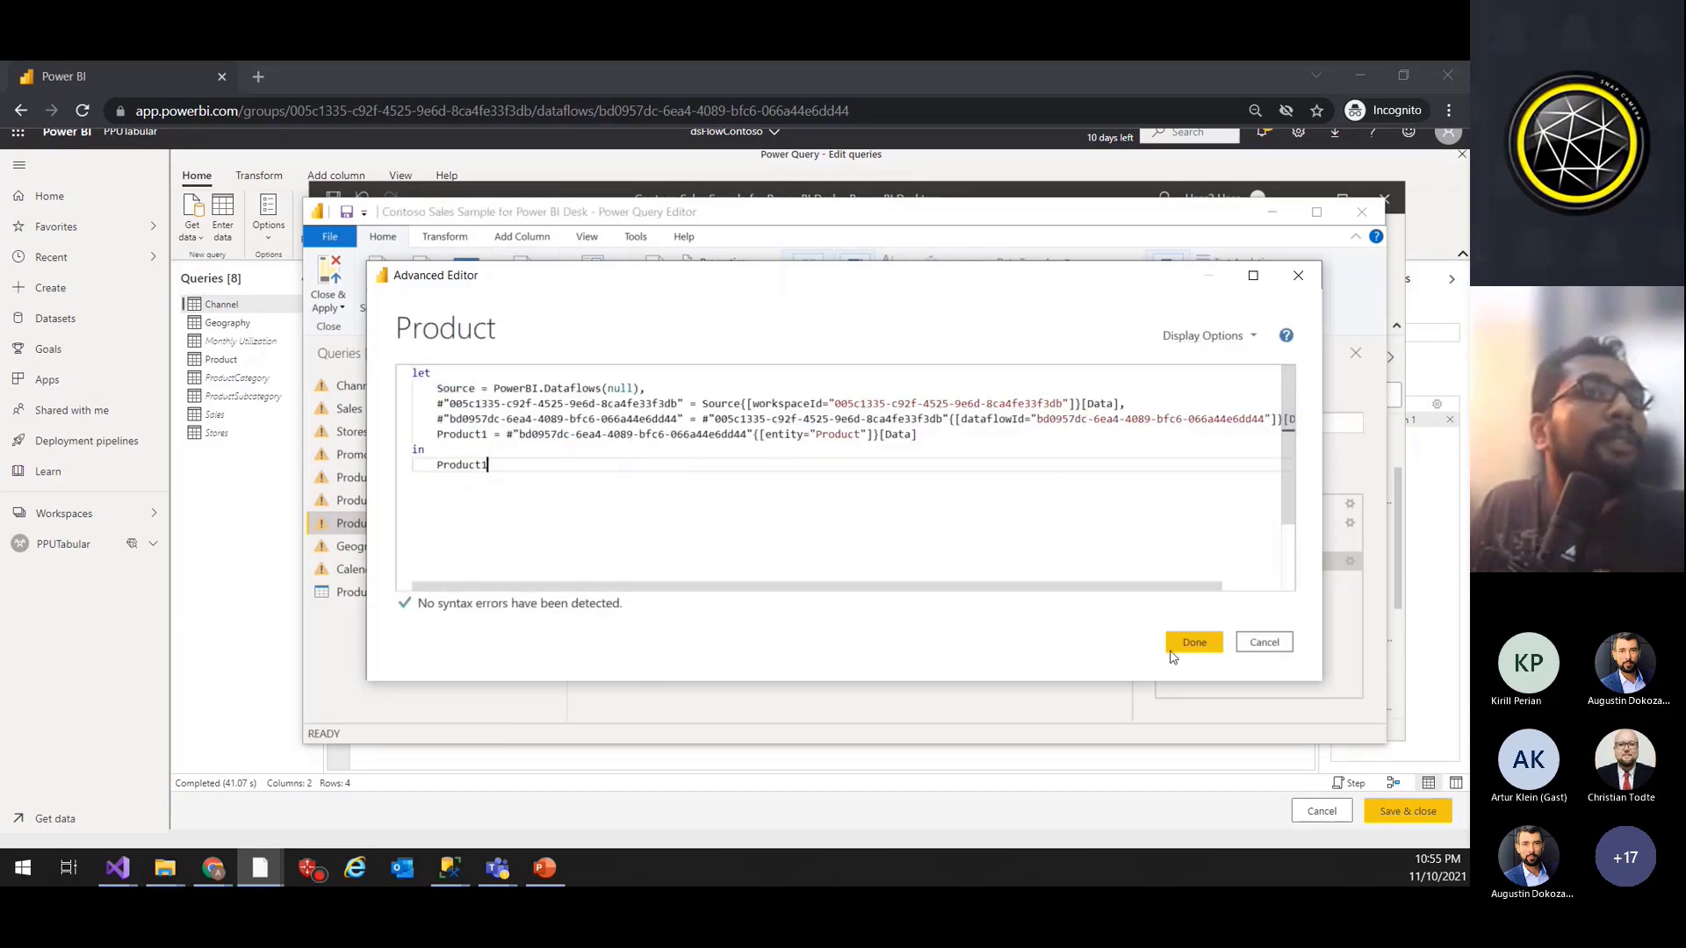
pyautogui.moveTo(891, 276); pyautogui.dragTo(1013, 257)
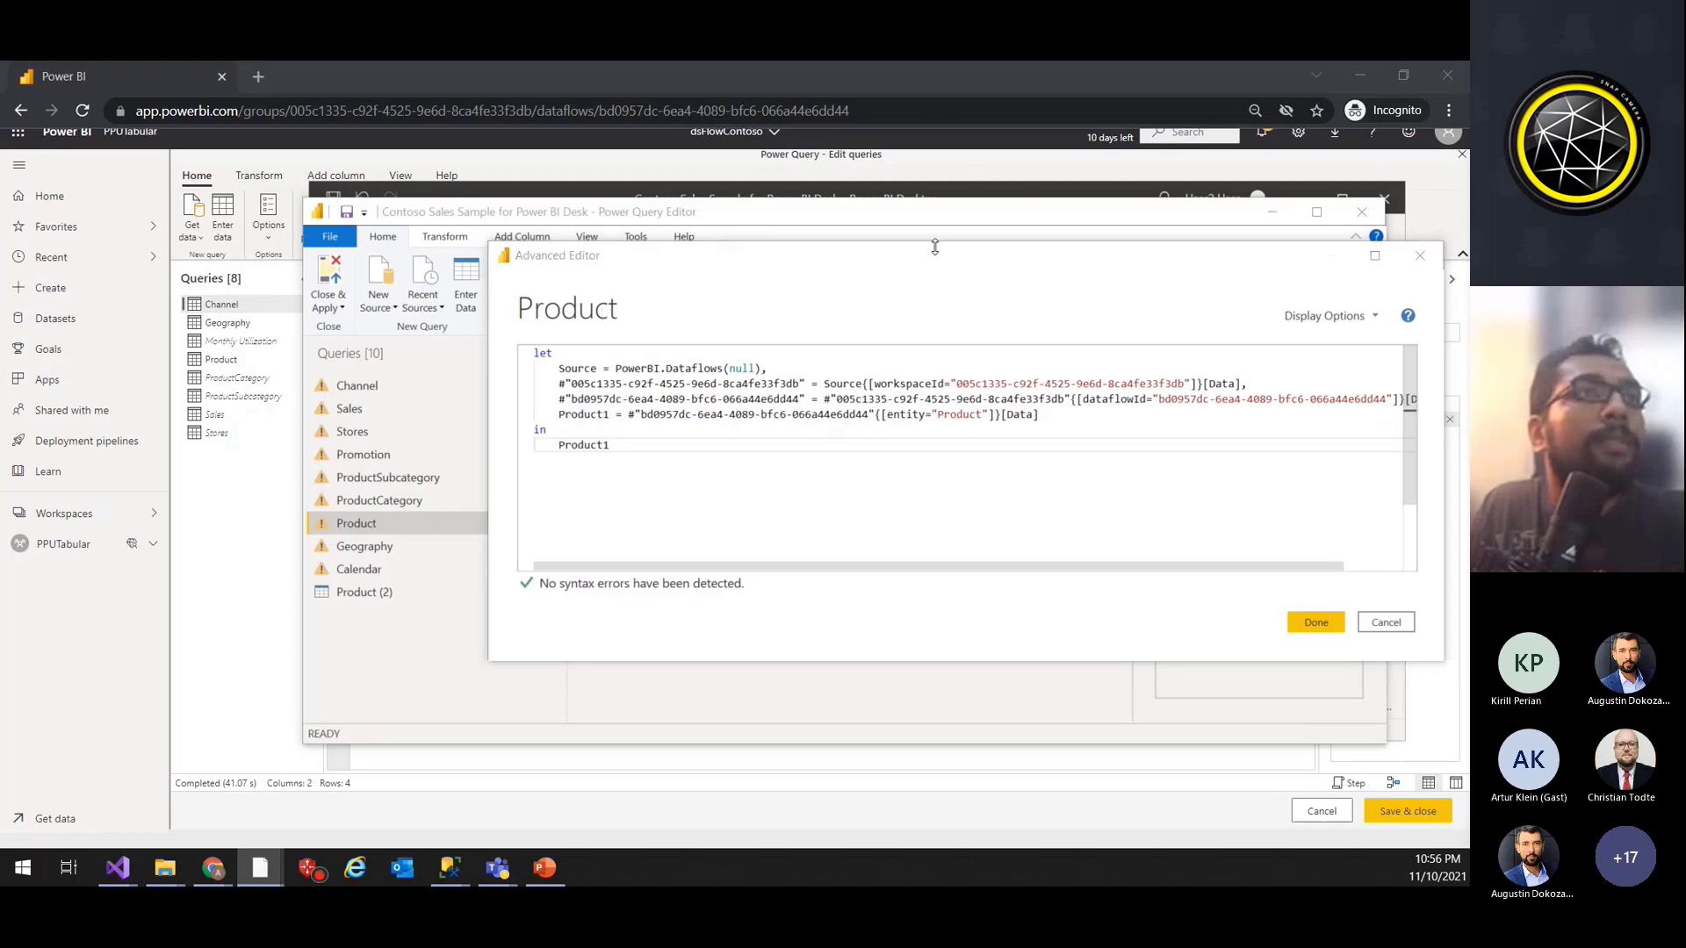
pyautogui.moveTo(920, 272); pyautogui.dragTo(757, 268)
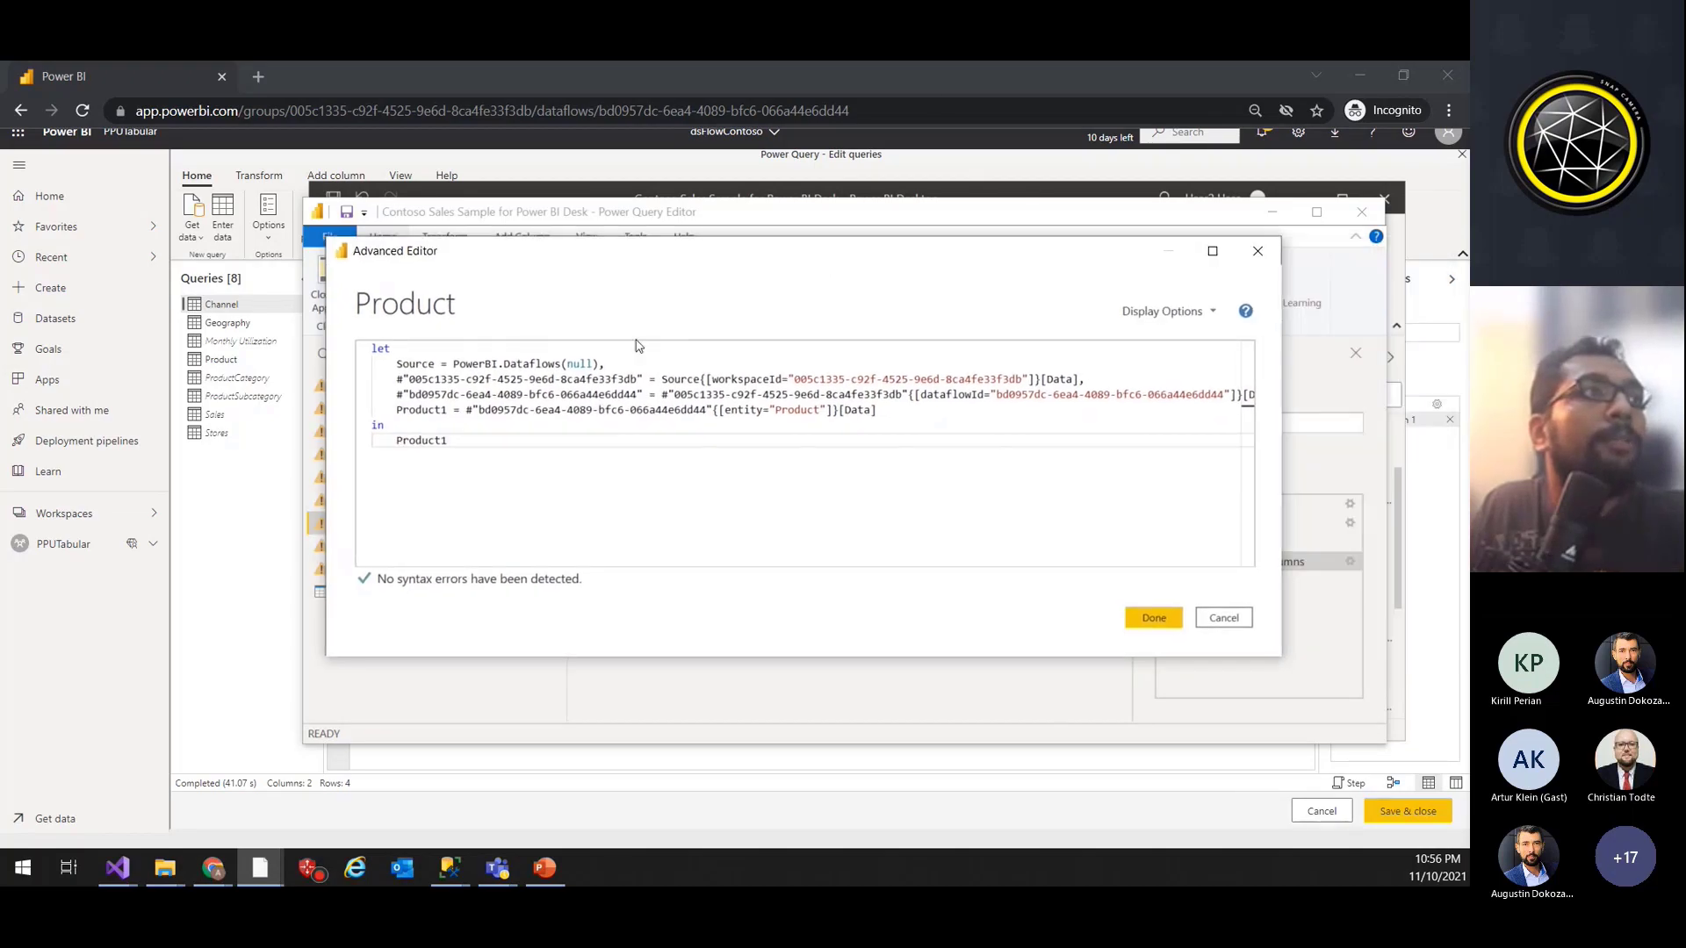
# Step: Discard the changes to the Product query's script and leave the Advanced Editor
pyautogui.click(1223, 618)
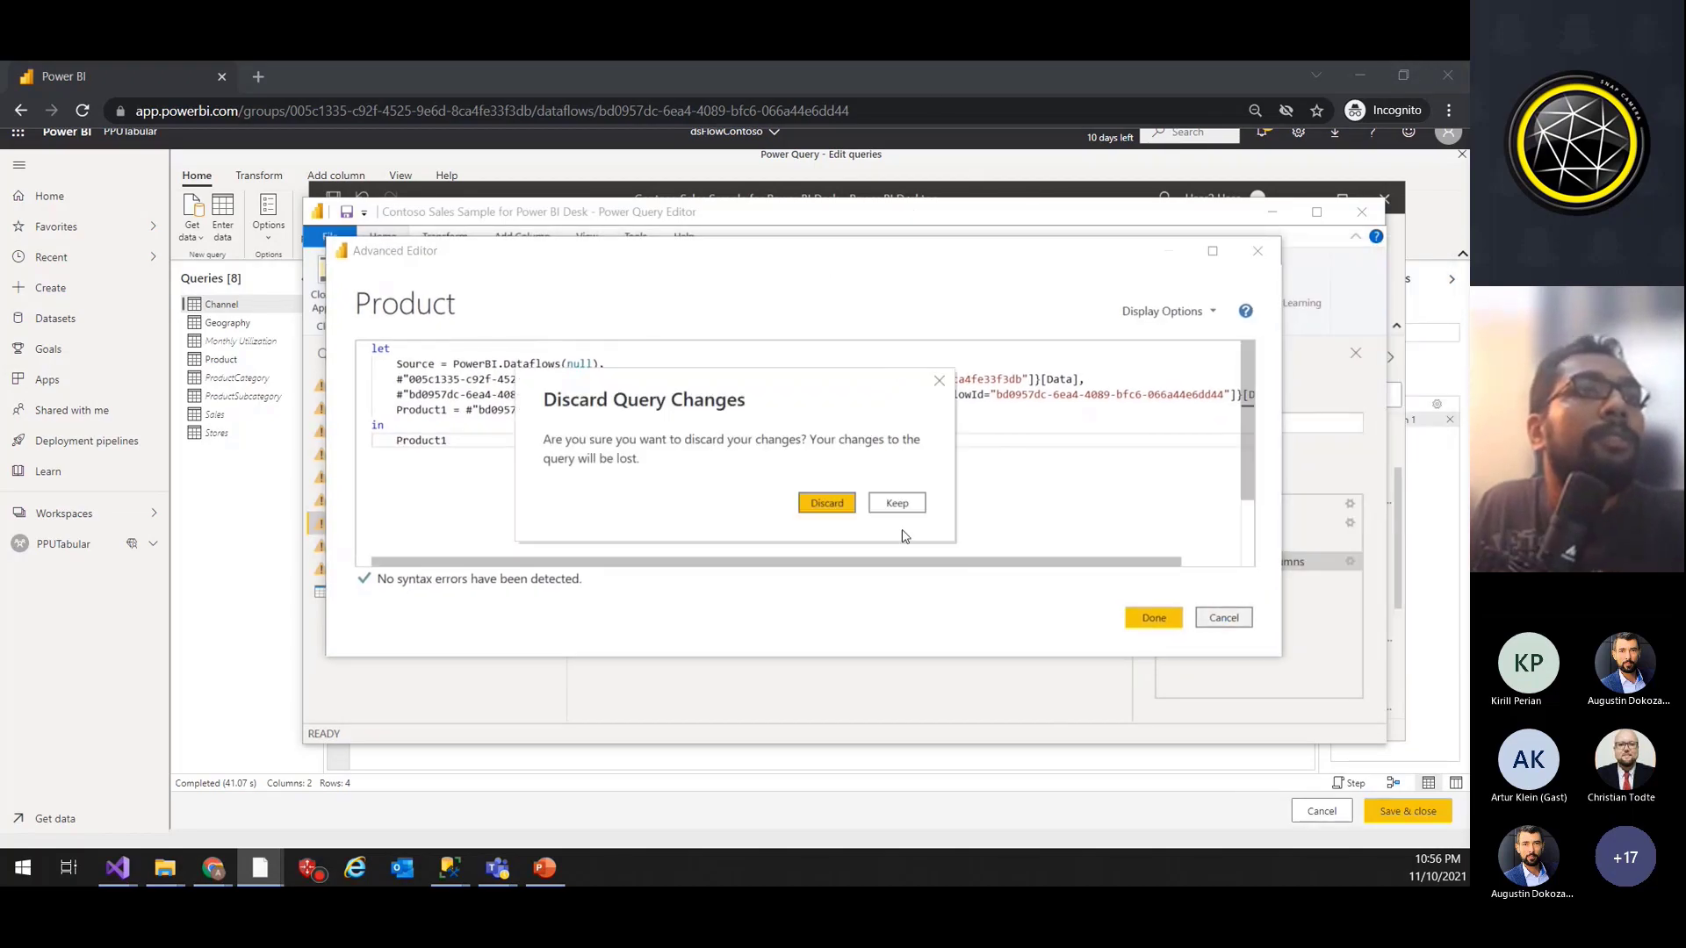
pyautogui.click(939, 381)
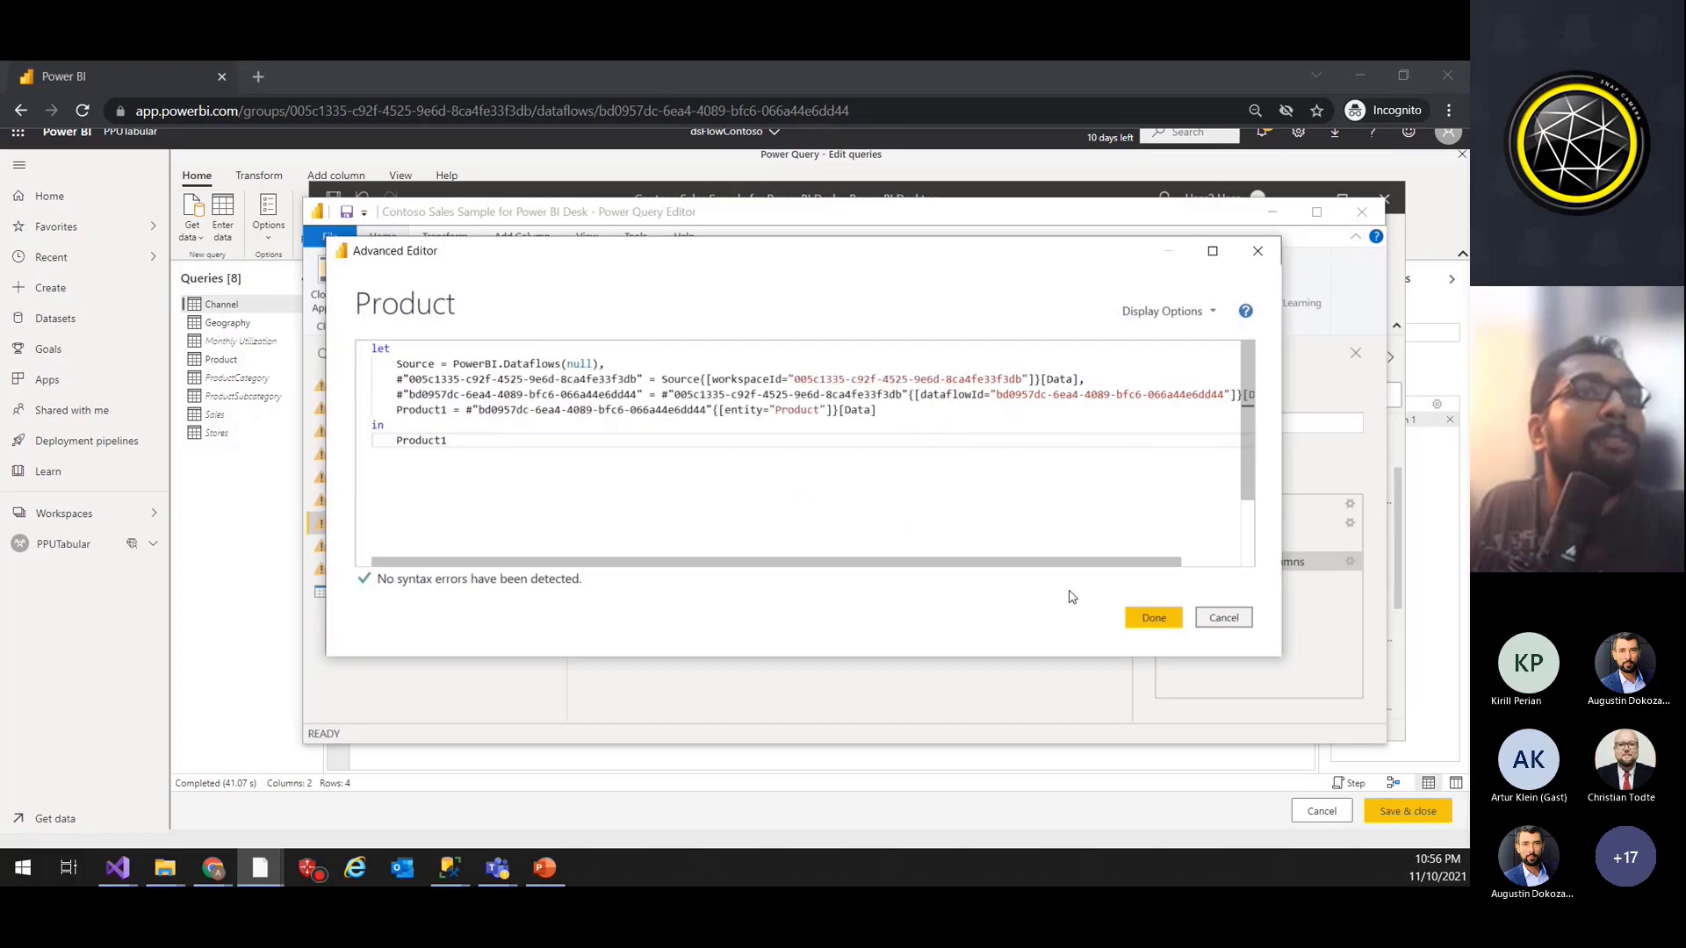
pyautogui.click(1210, 619)
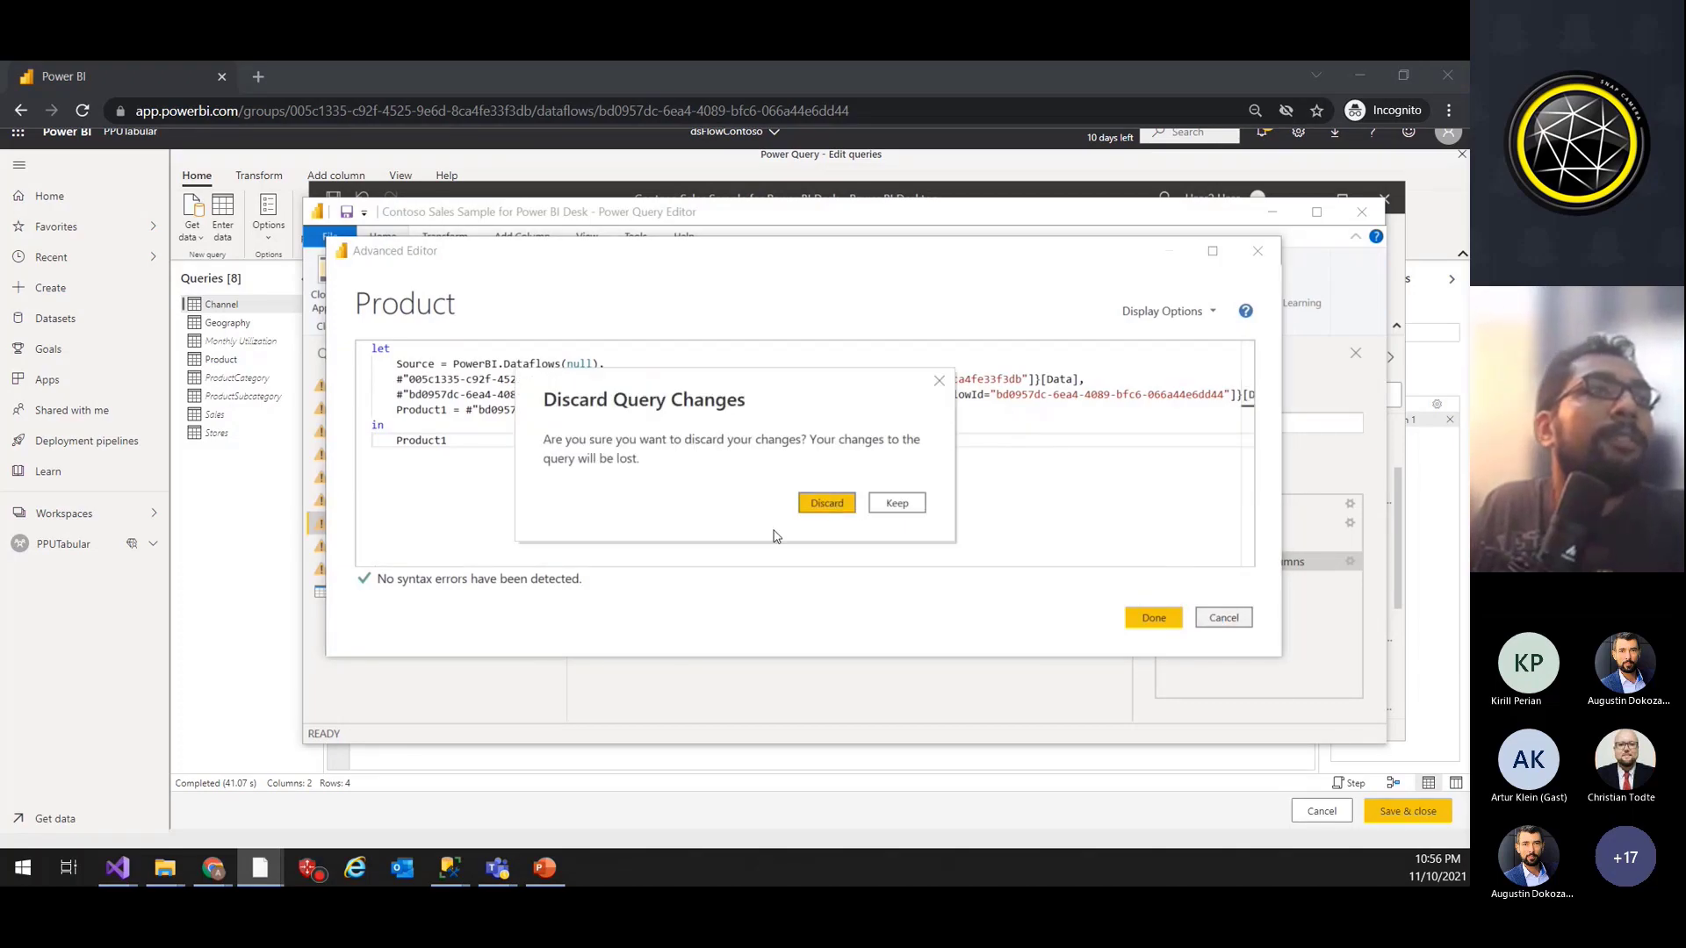
pyautogui.click(831, 512)
pyautogui.click(1174, 619)
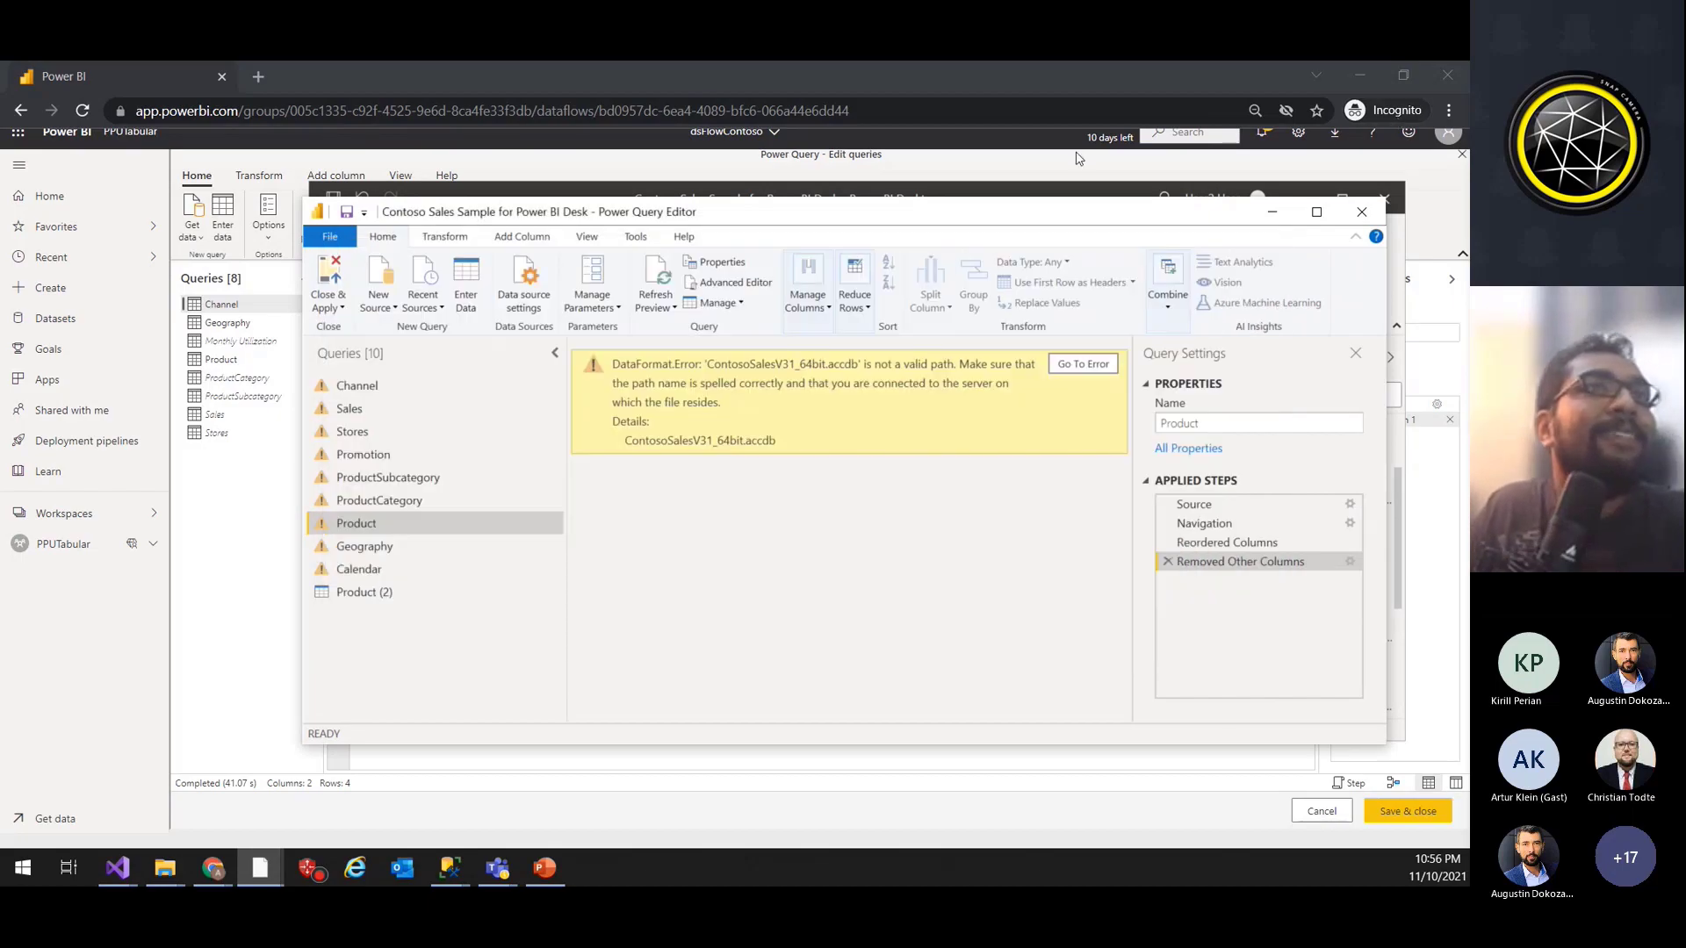
# Step: Close the Power Query Editor and minimize Power BI Desktop to return to the dataflow in the browser
pyautogui.moveTo(1039, 213); pyautogui.dragTo(978, 218)
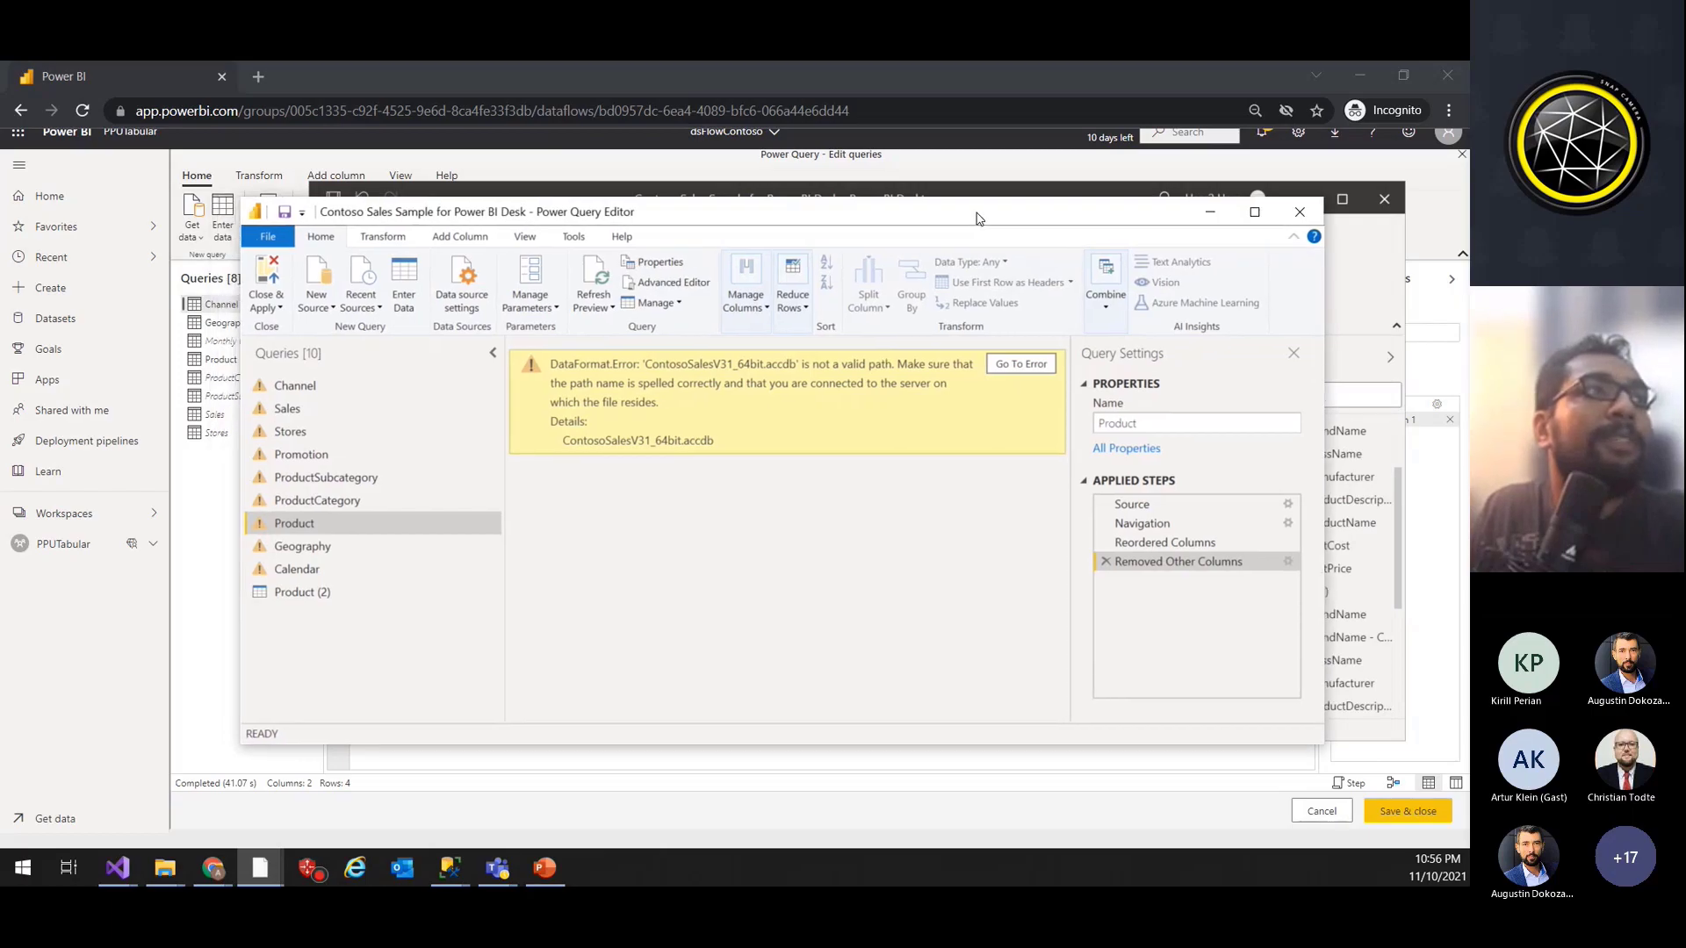
pyautogui.click(1300, 213)
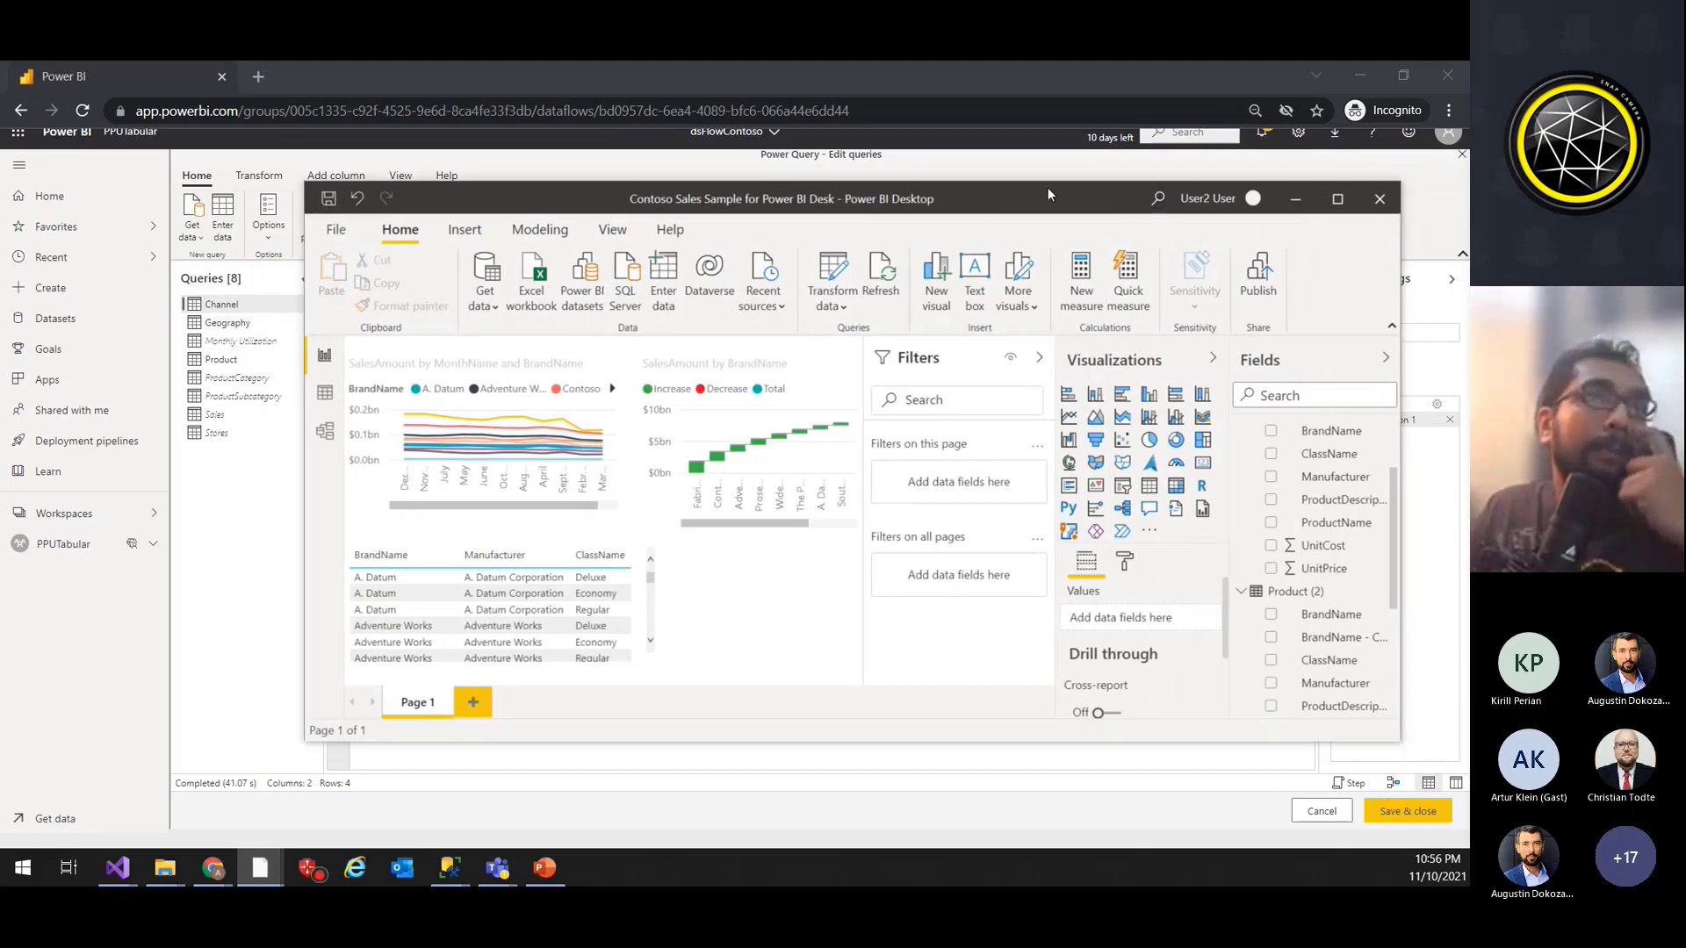
pyautogui.click(1292, 197)
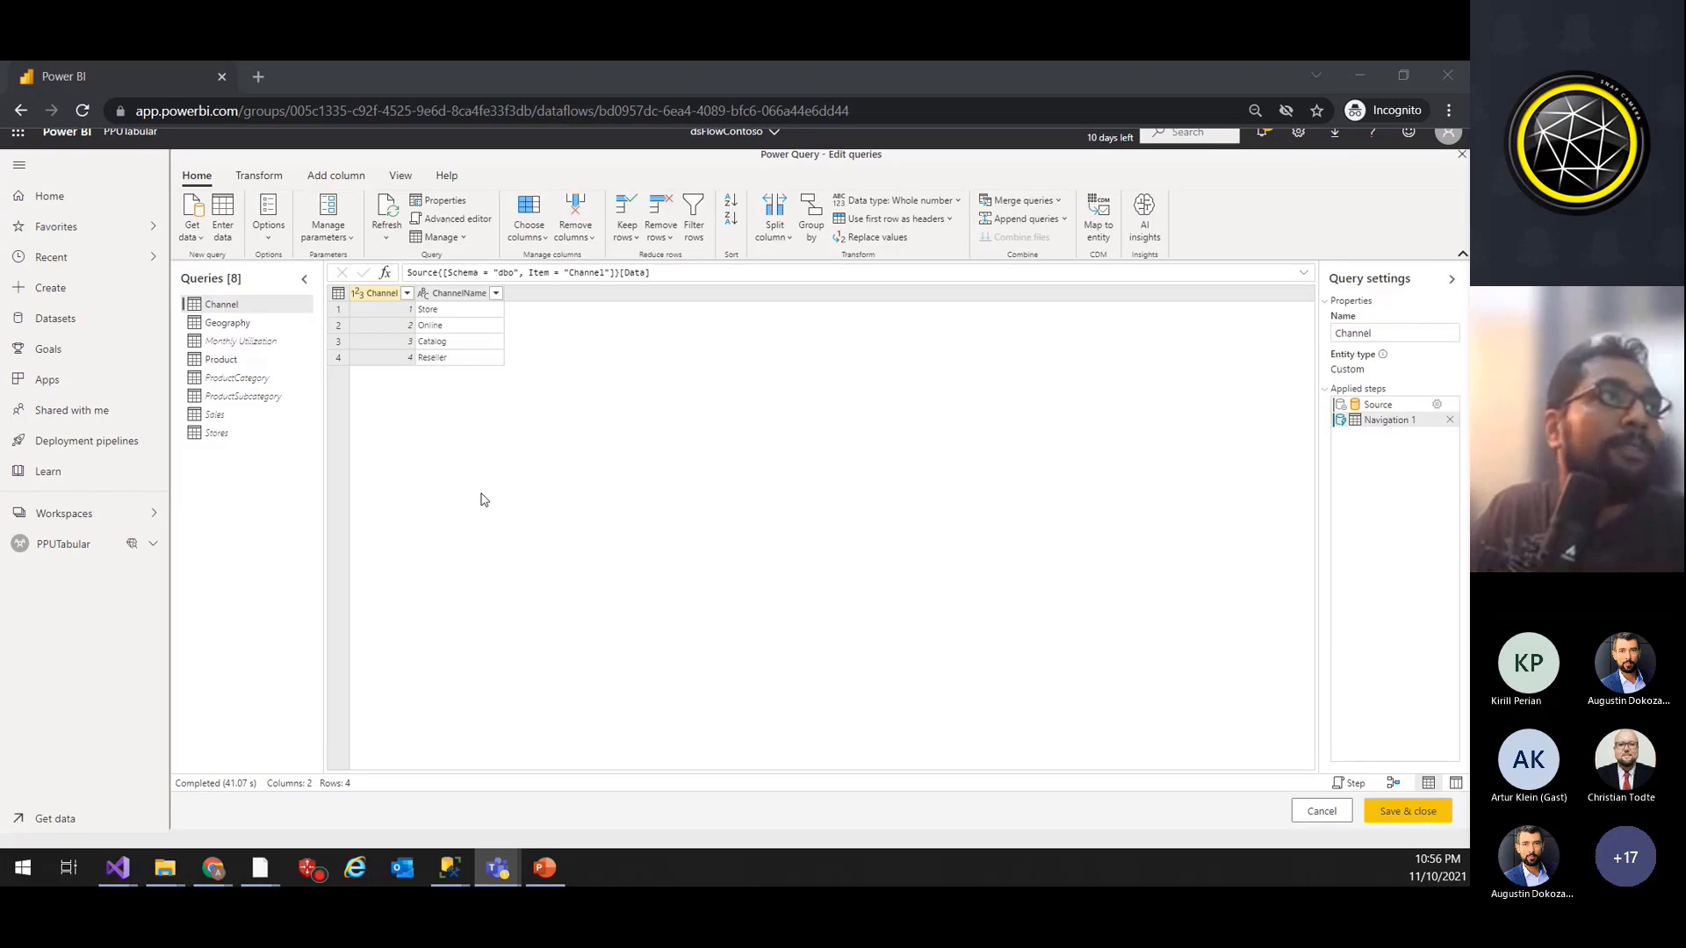
# Step: Close the dsFlowContoso dataflow's online Power Query editor without saving
pyautogui.click(494, 458)
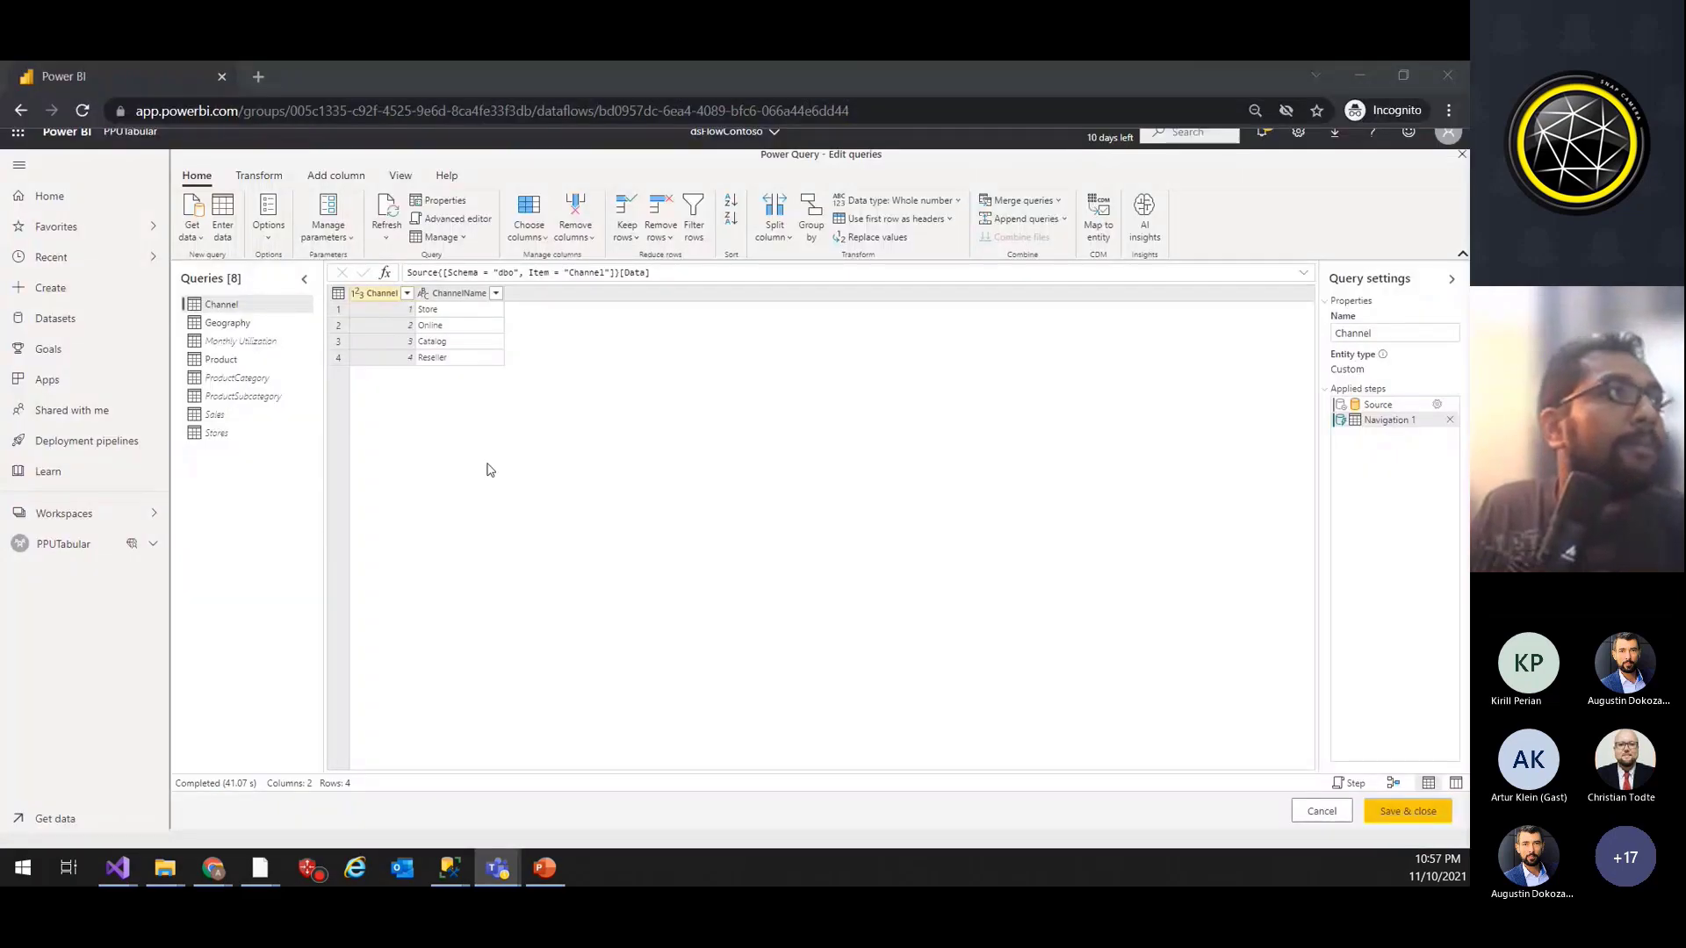
pyautogui.click(487, 471)
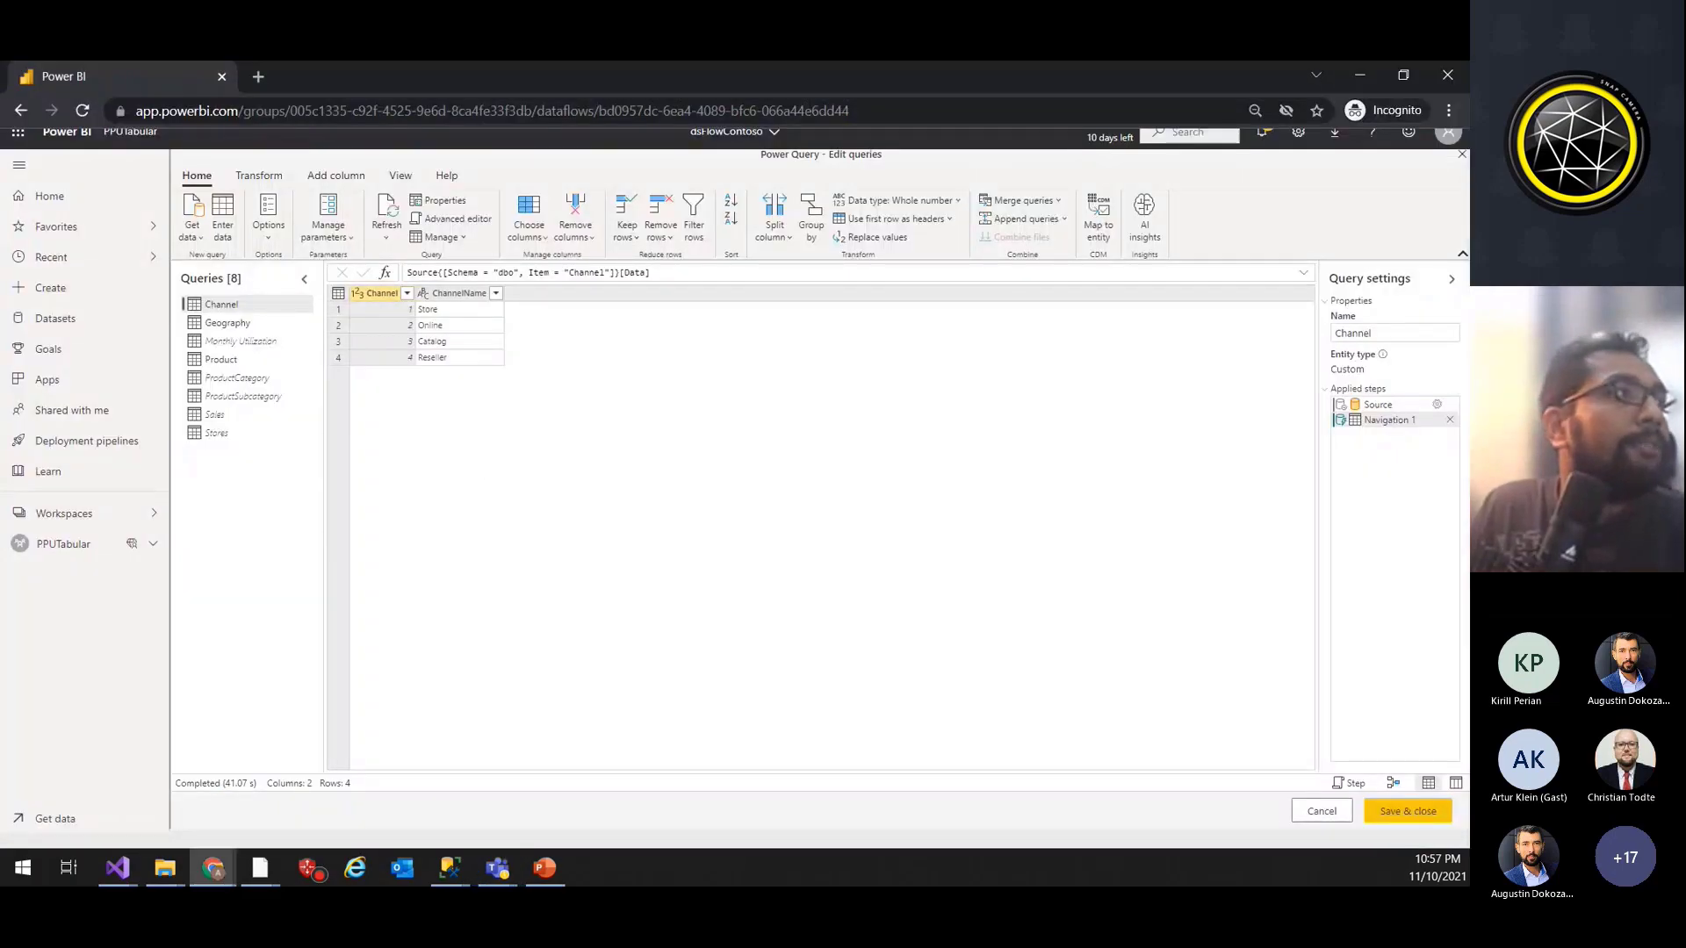
pyautogui.click(68, 541)
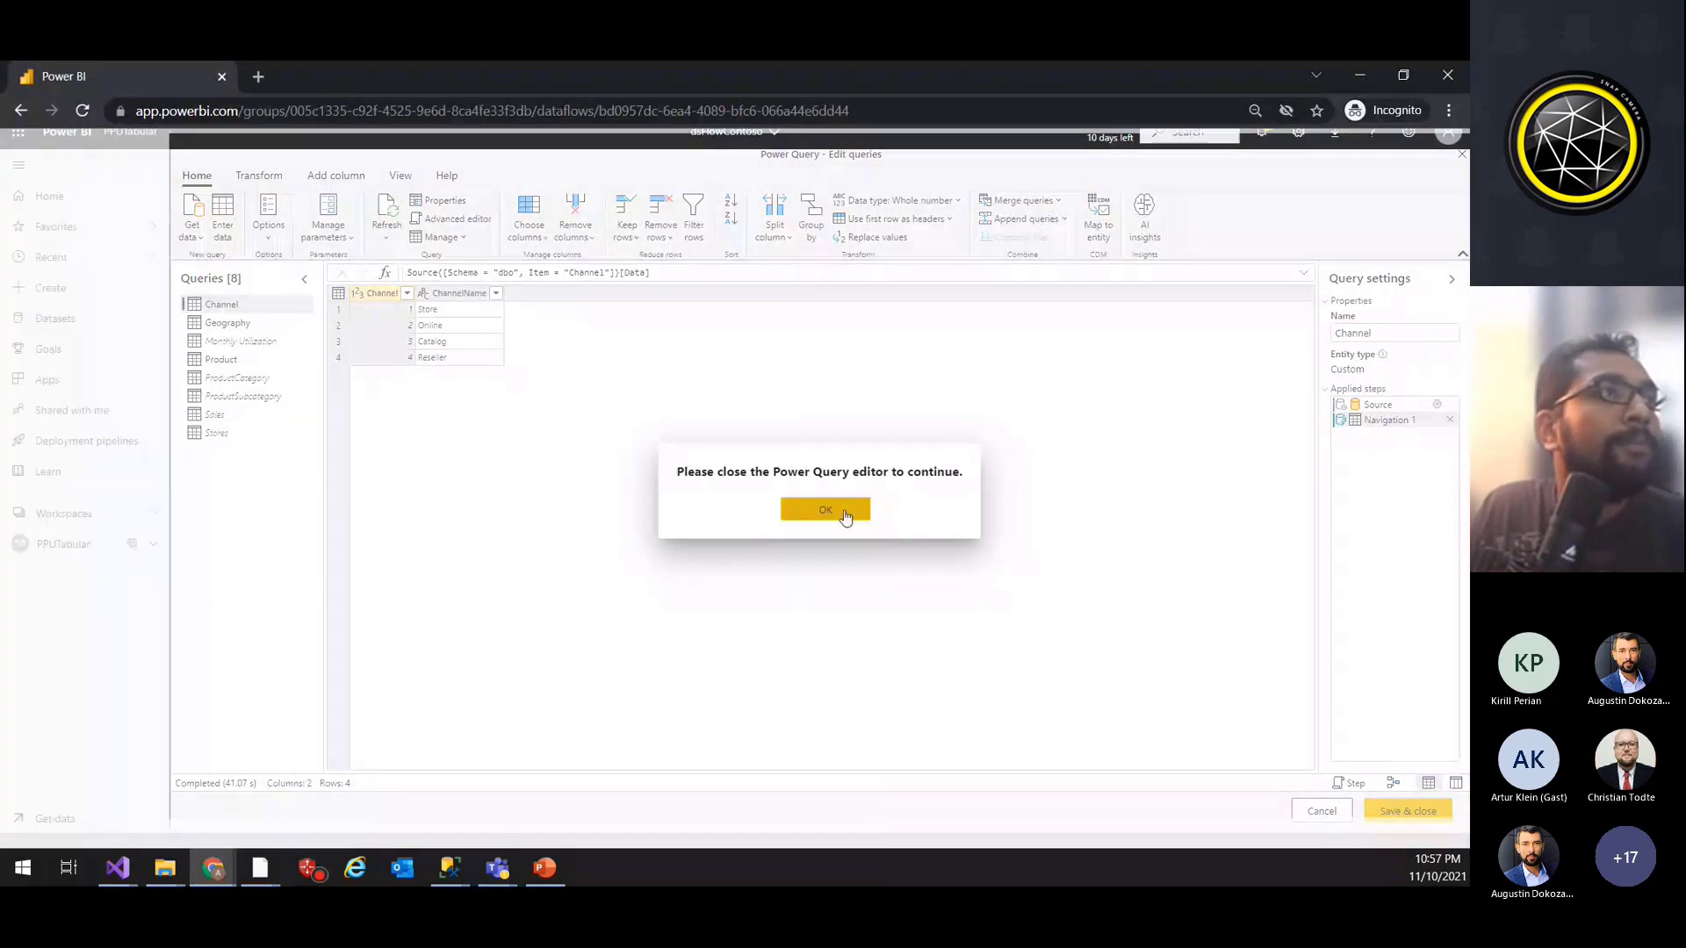
pyautogui.click(825, 510)
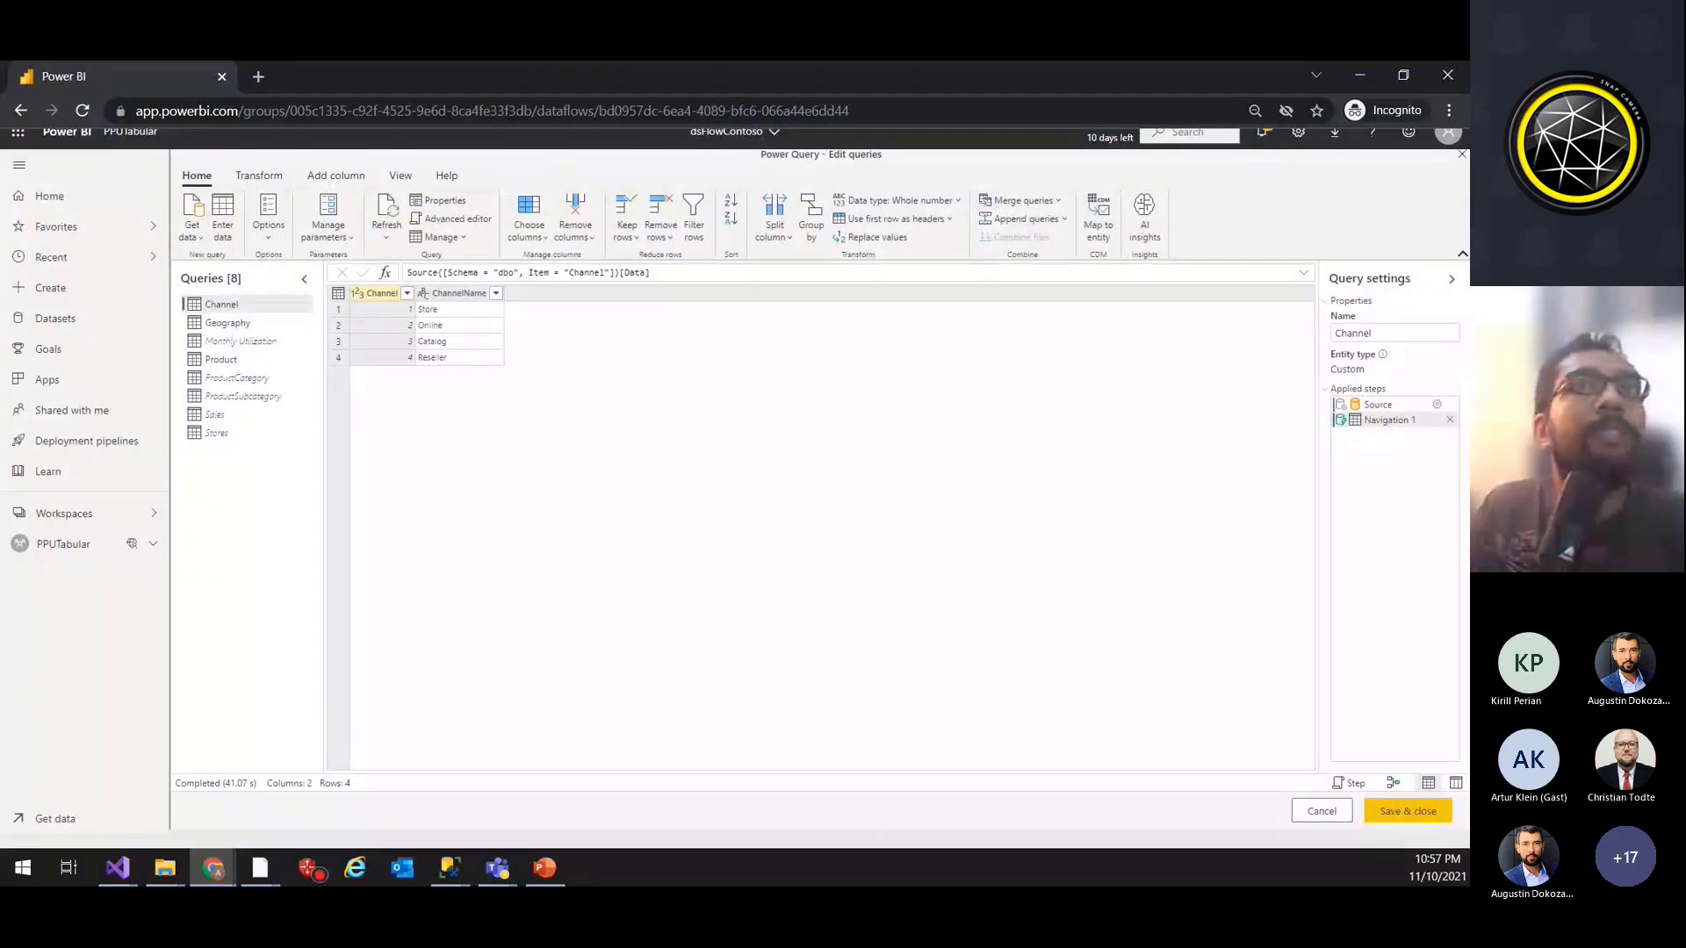
pyautogui.click(1462, 154)
pyautogui.click(817, 518)
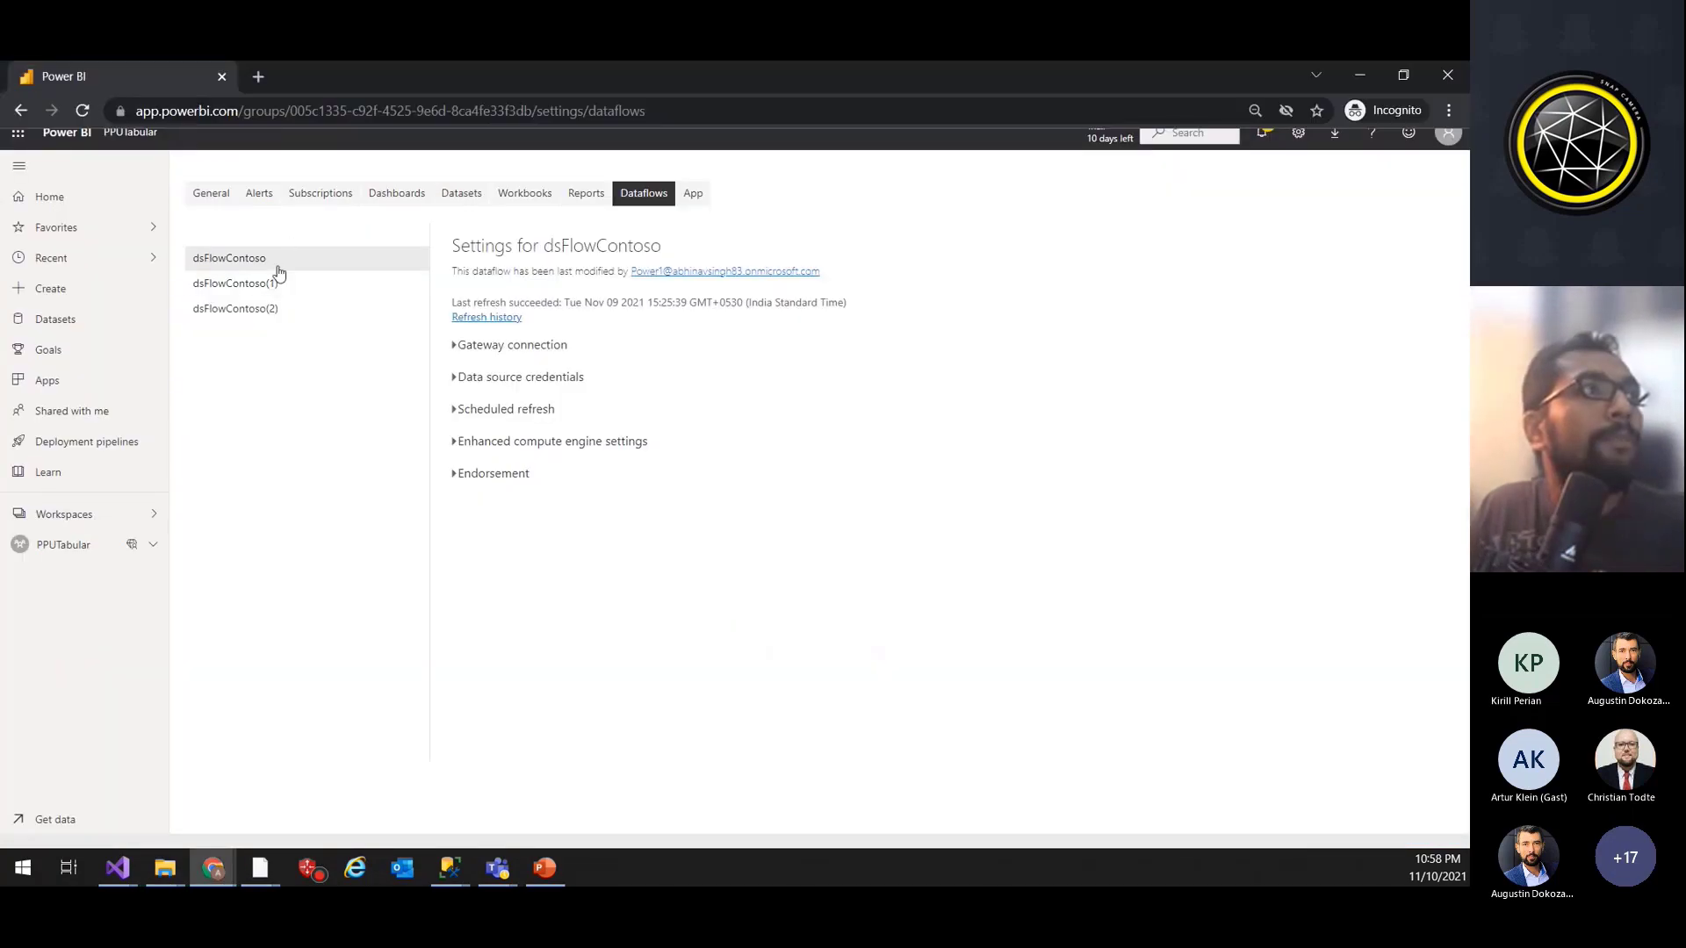
# Step: View the settings of dsFlowContoso(2) and open that dataflow from the PPUTabular workspace
pyautogui.click(266, 313)
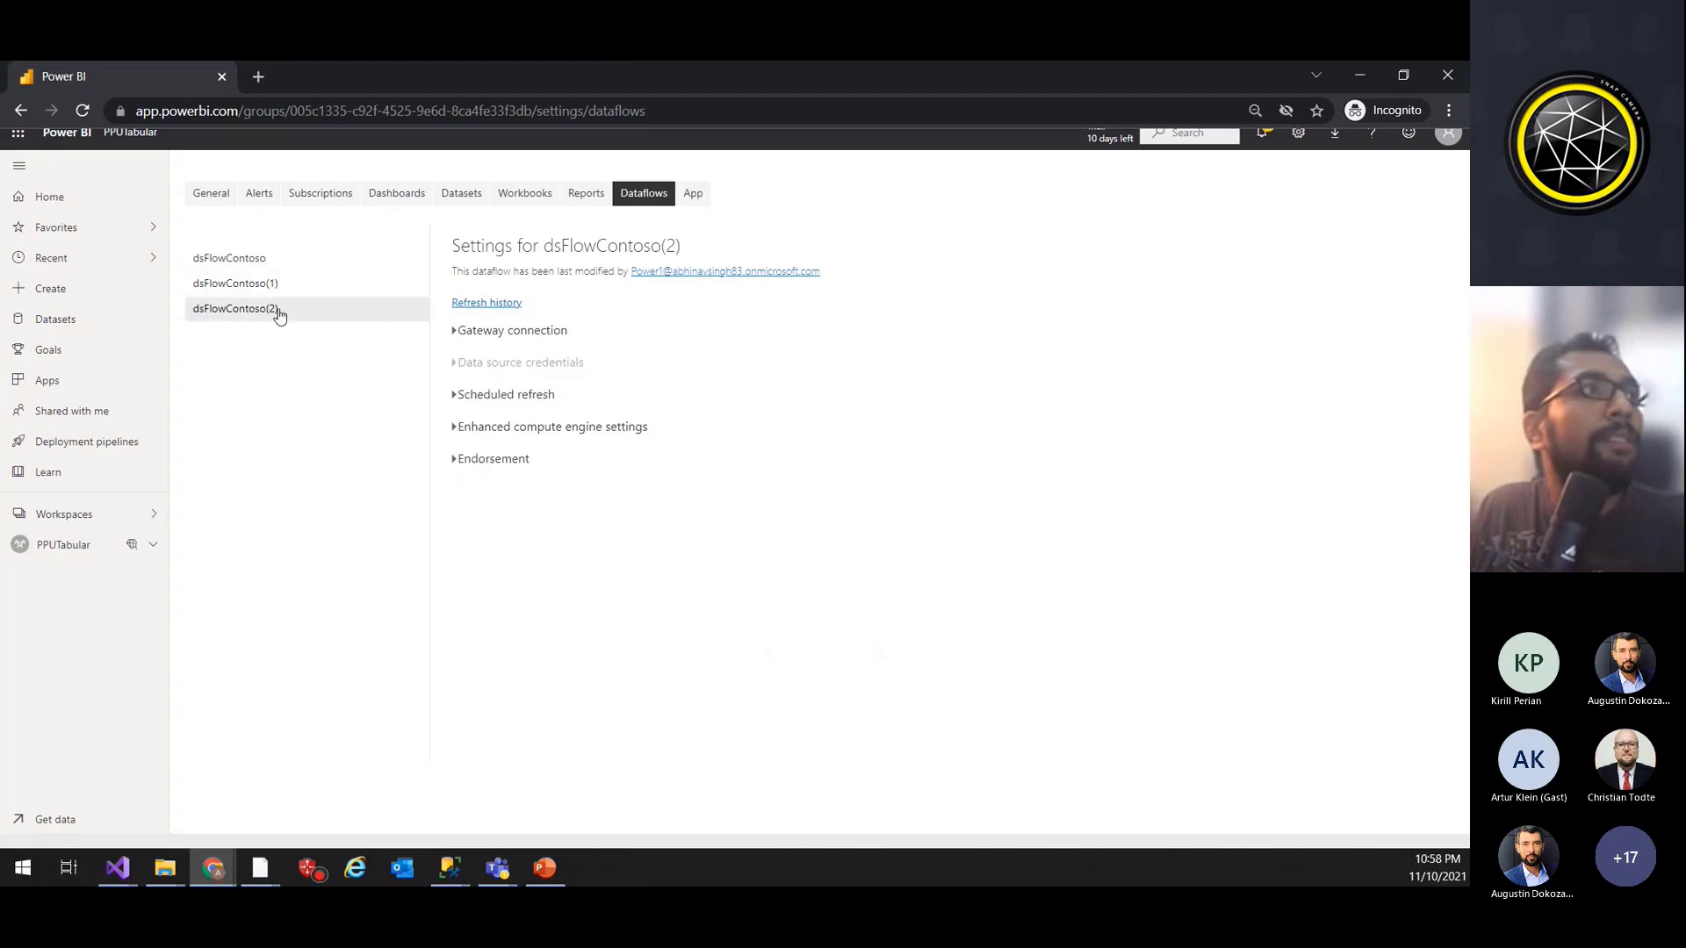
pyautogui.click(208, 196)
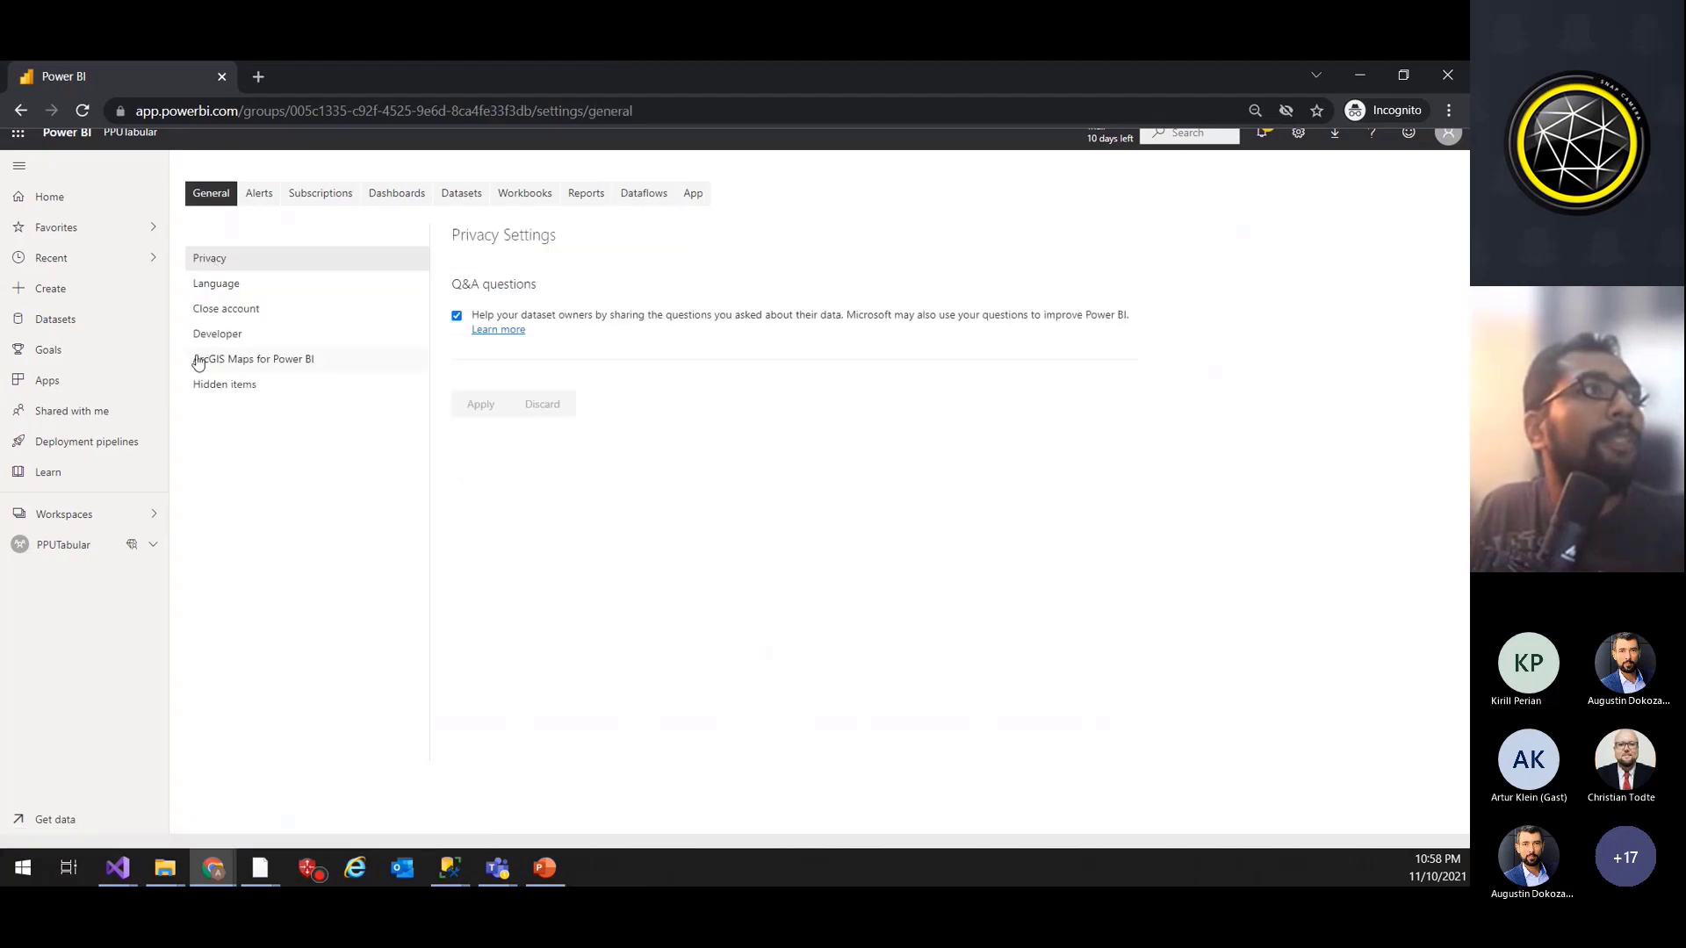
pyautogui.click(96, 559)
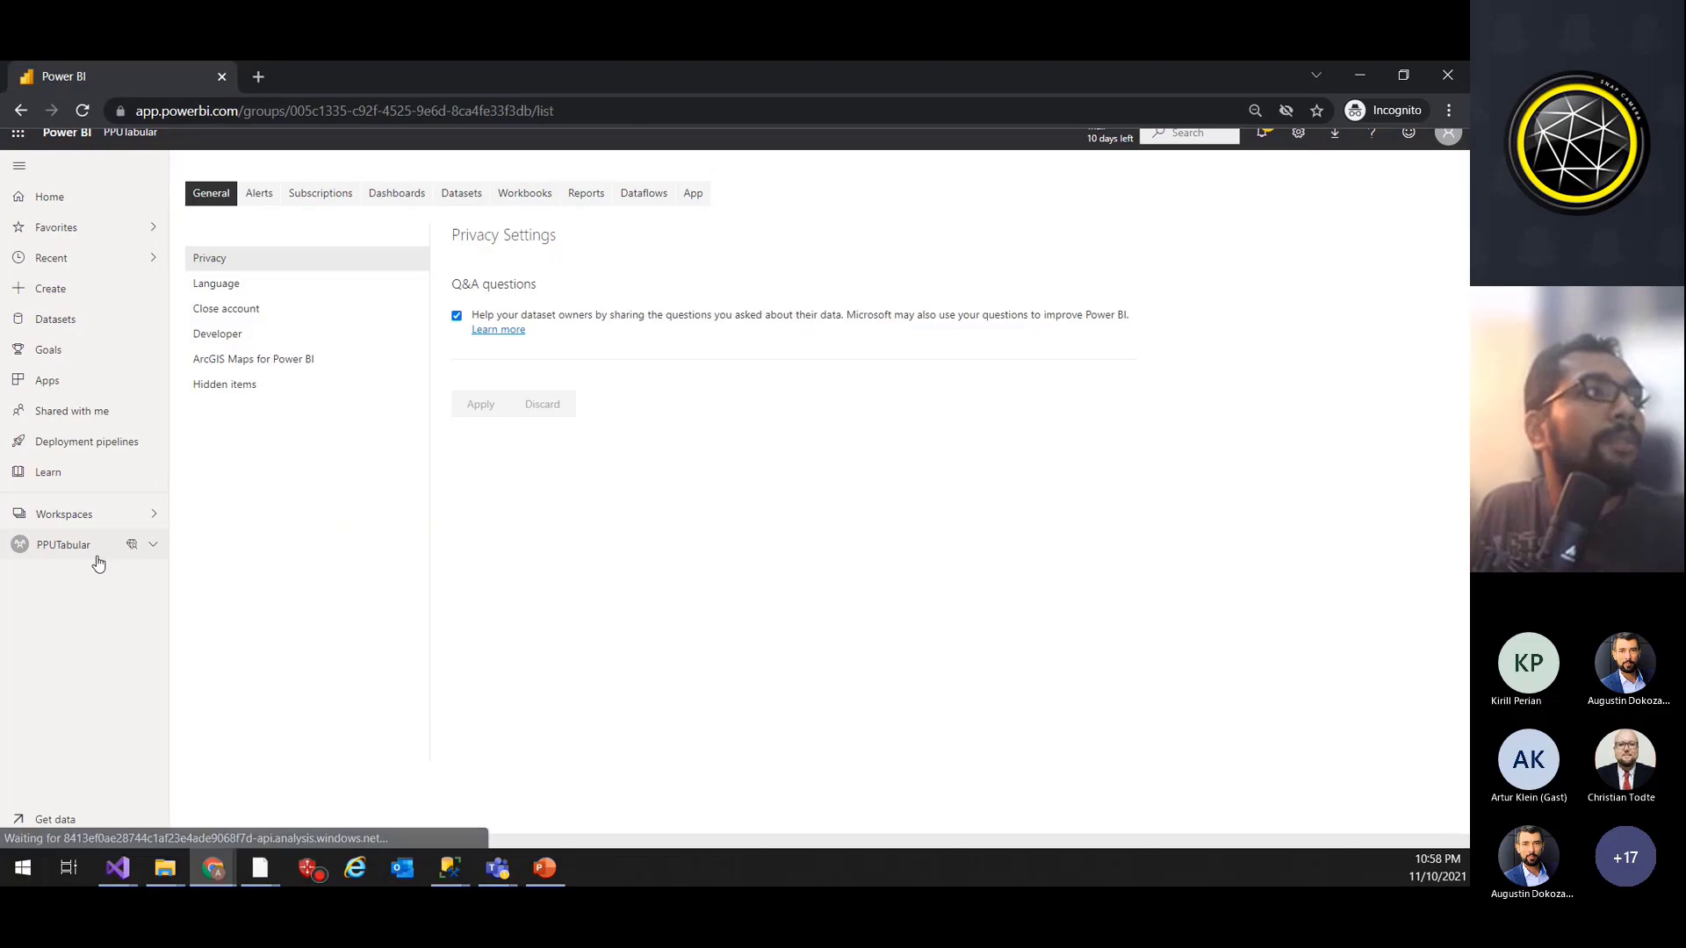
pyautogui.click(290, 650)
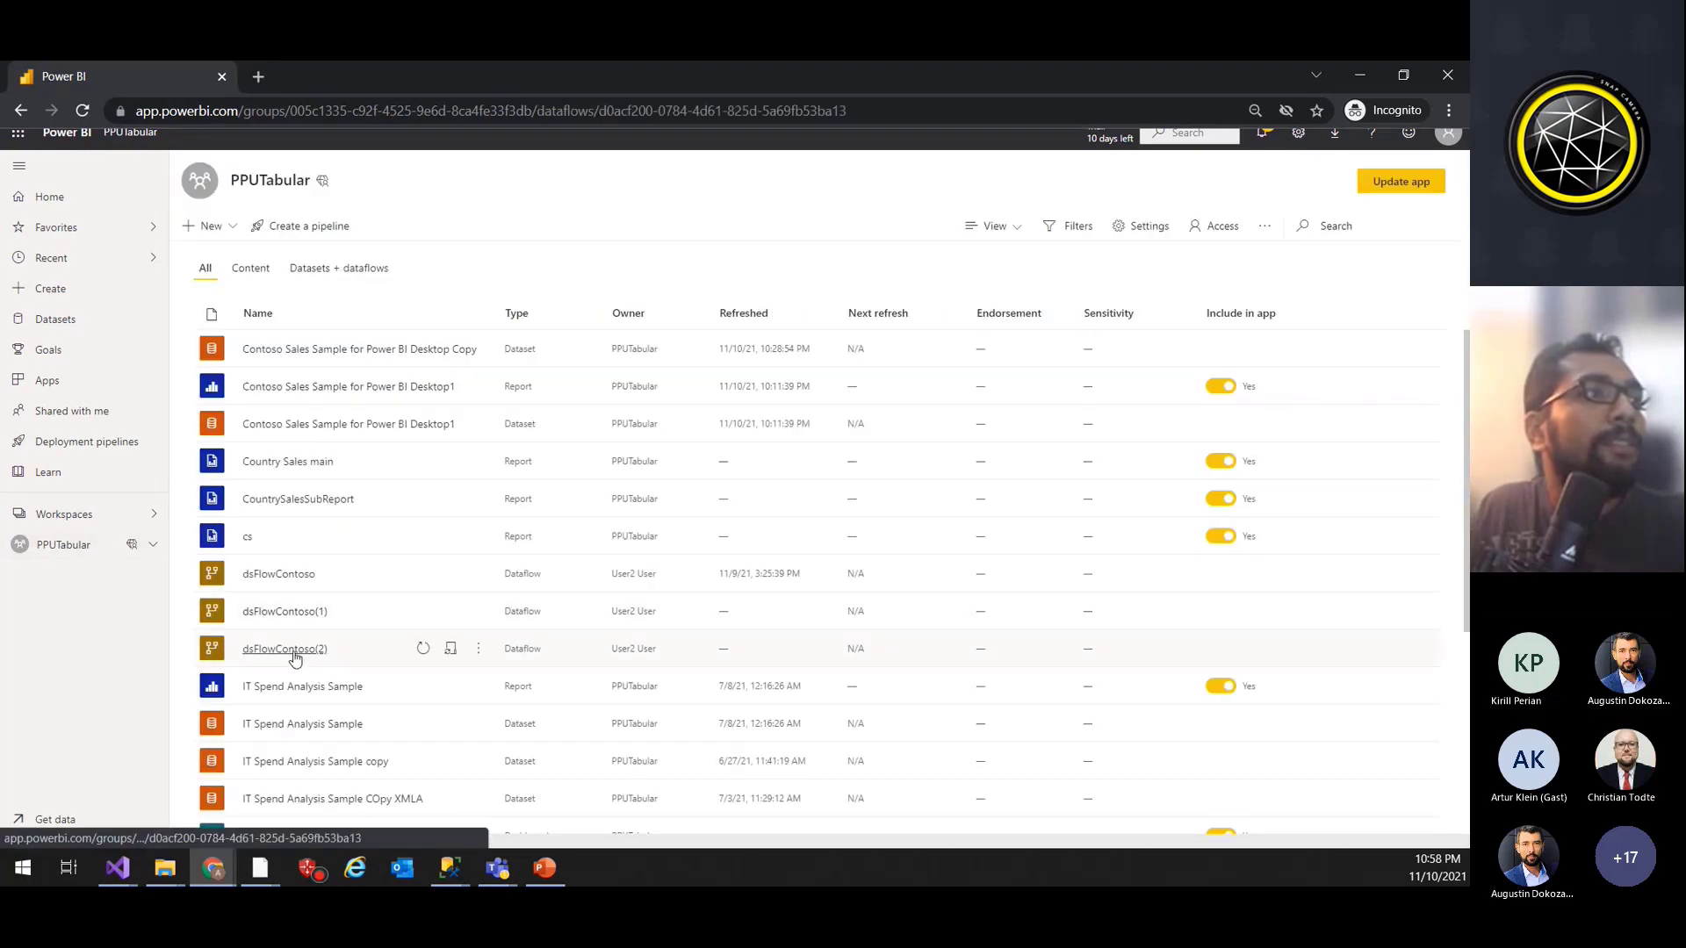